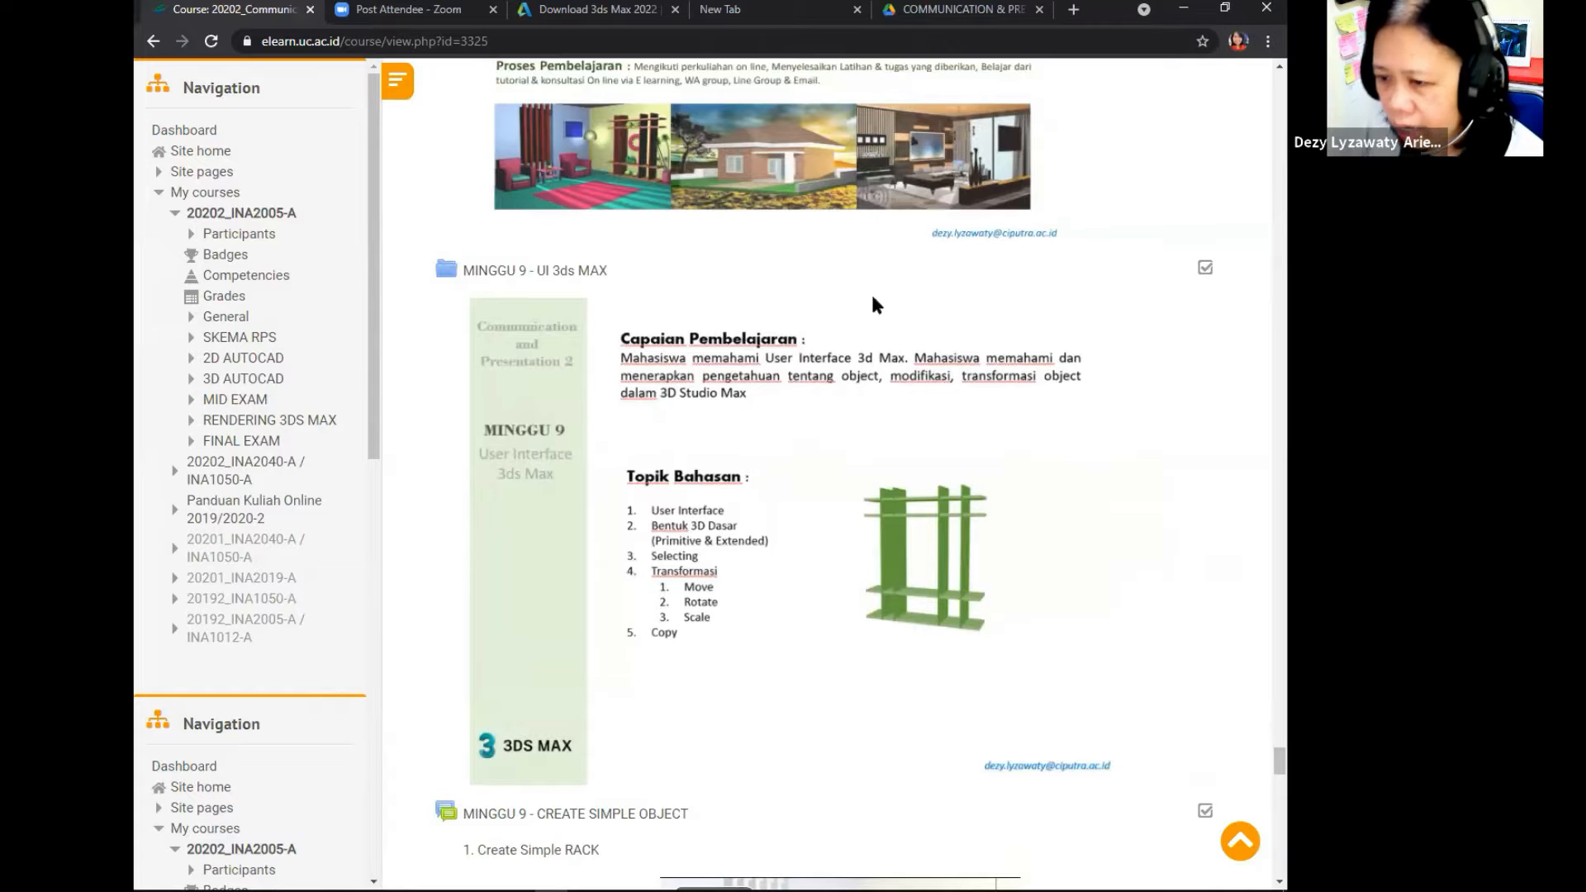
Step: Review the week 9 3ds Max interface topics and the simple rack and sofa tutorials on the course page
scroll(765, 402, "down", 1)
scroll(766, 401, "down", 3)
scroll(774, 365, "up", 4)
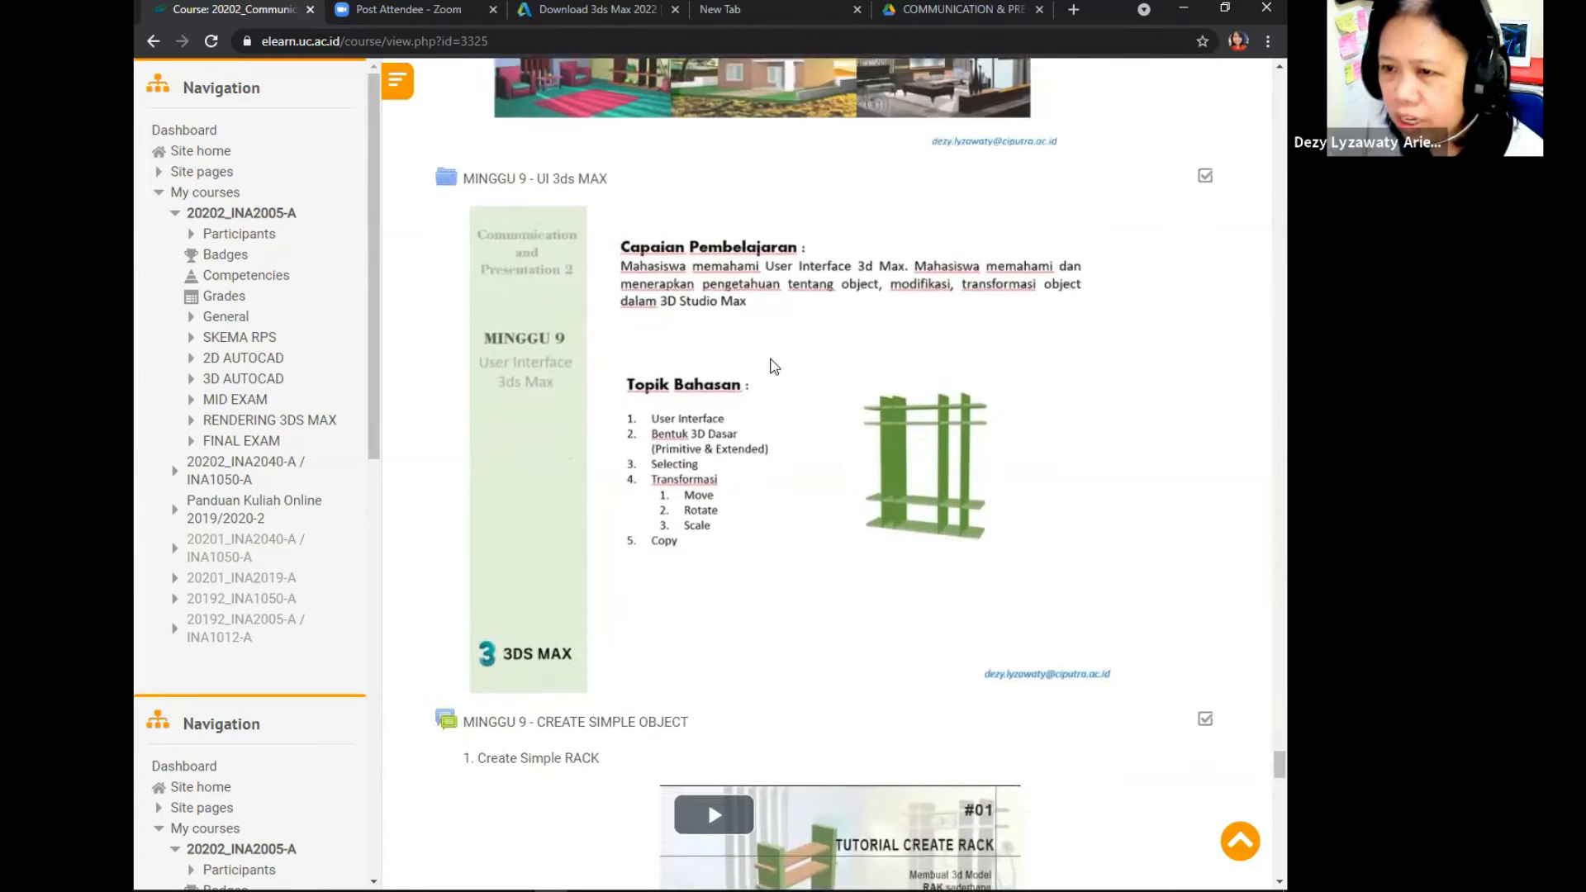
scroll(774, 364, "down", 4)
scroll(774, 364, "down", 2)
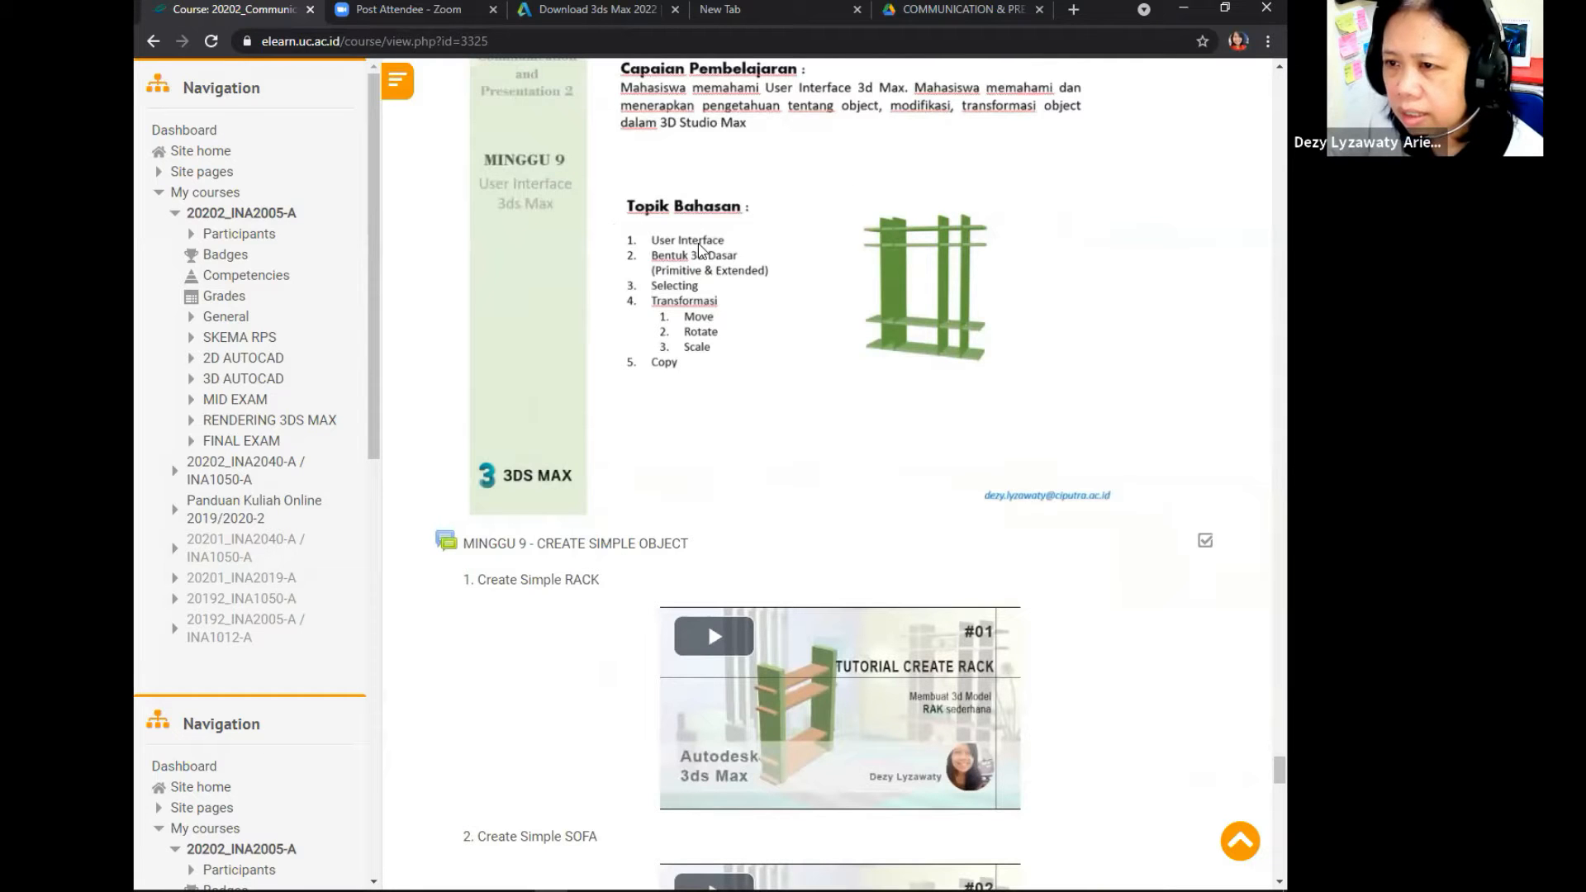
scroll(1077, 315, "down", 1)
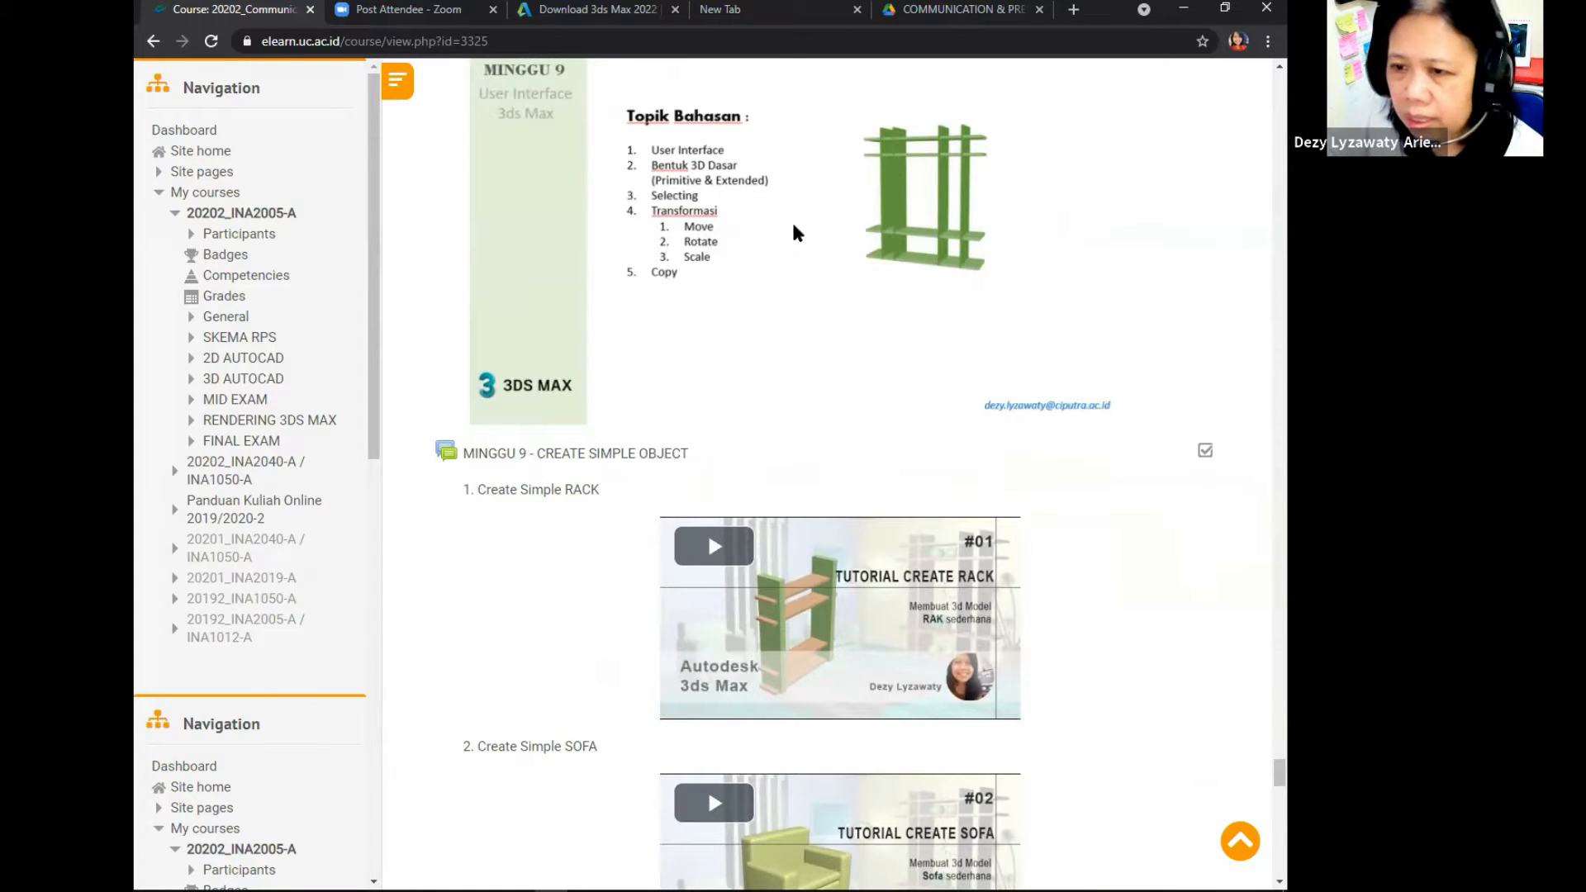
scroll(795, 231, "down", 1)
scroll(795, 220, "up", 3)
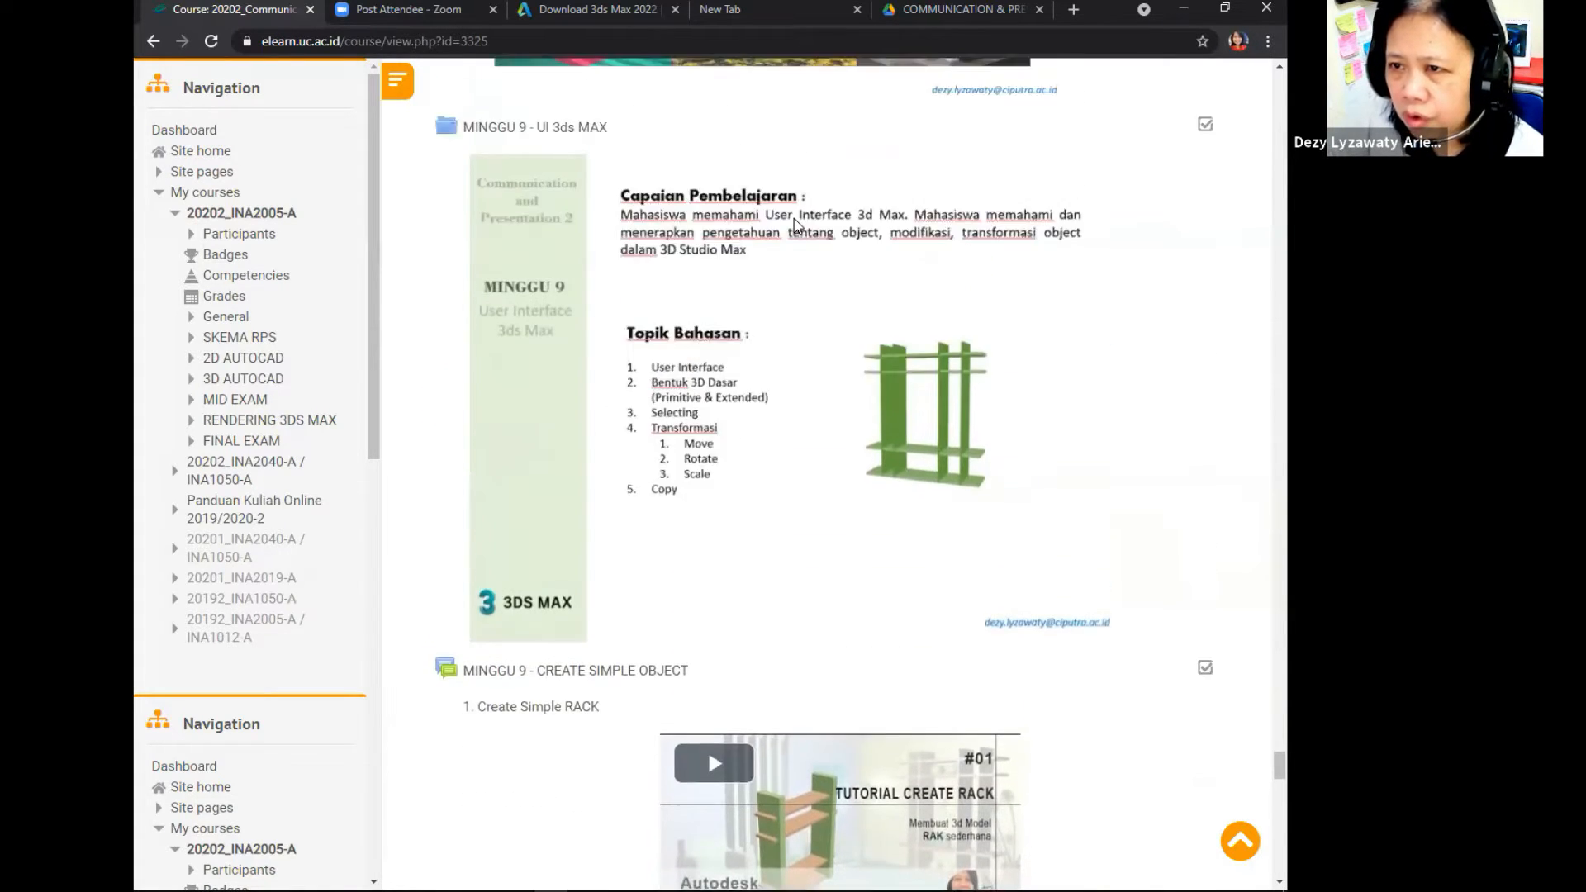
scroll(795, 218, "down", 2)
scroll(795, 219, "down", 5)
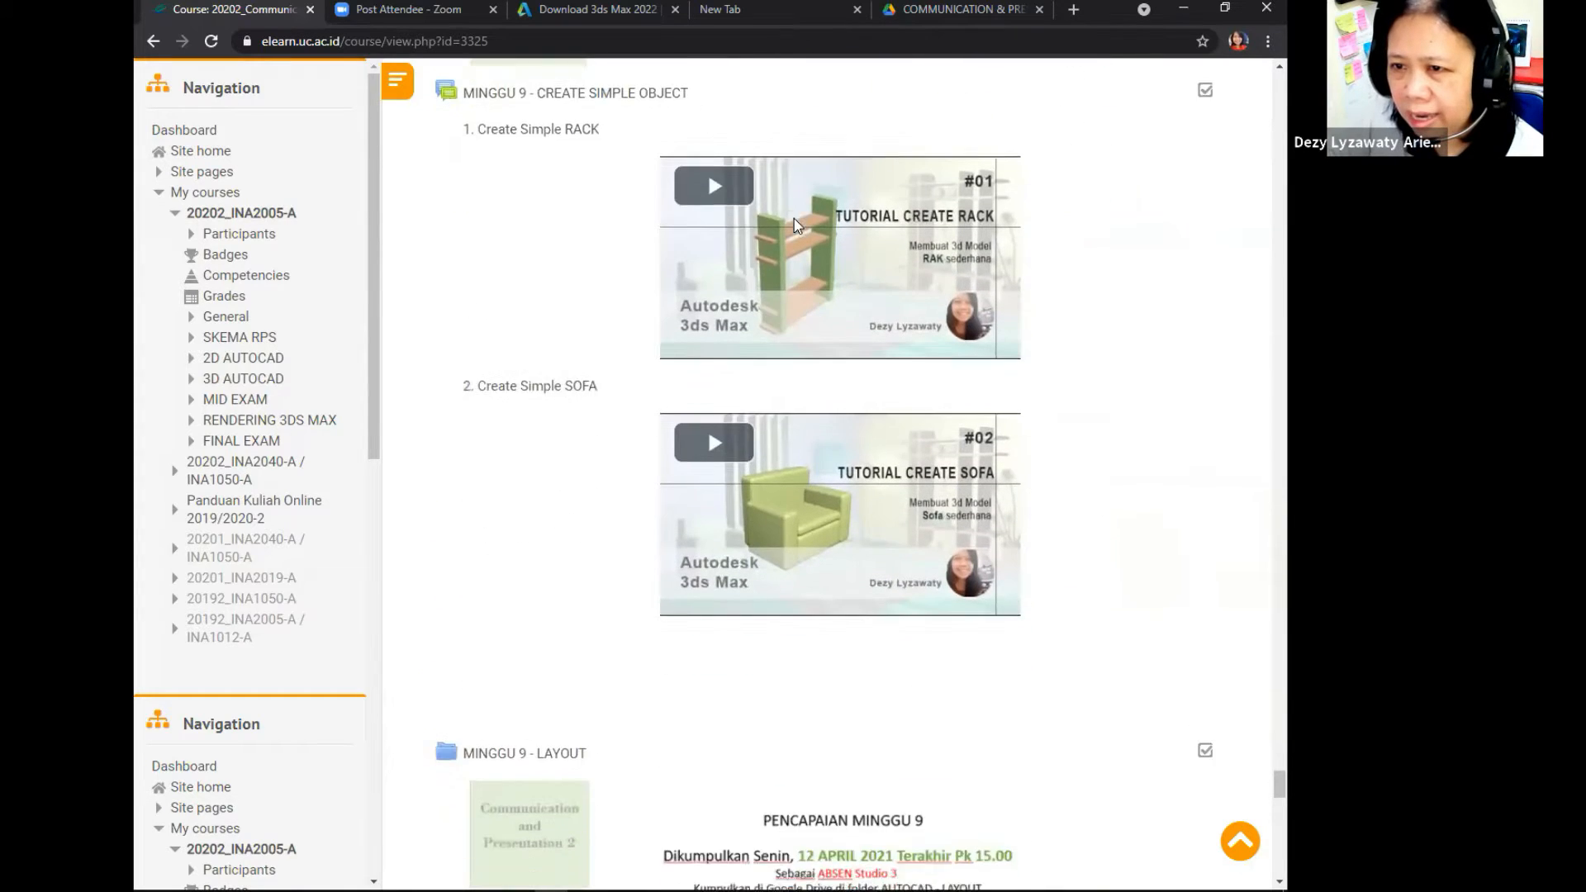
scroll(795, 218, "up", 2)
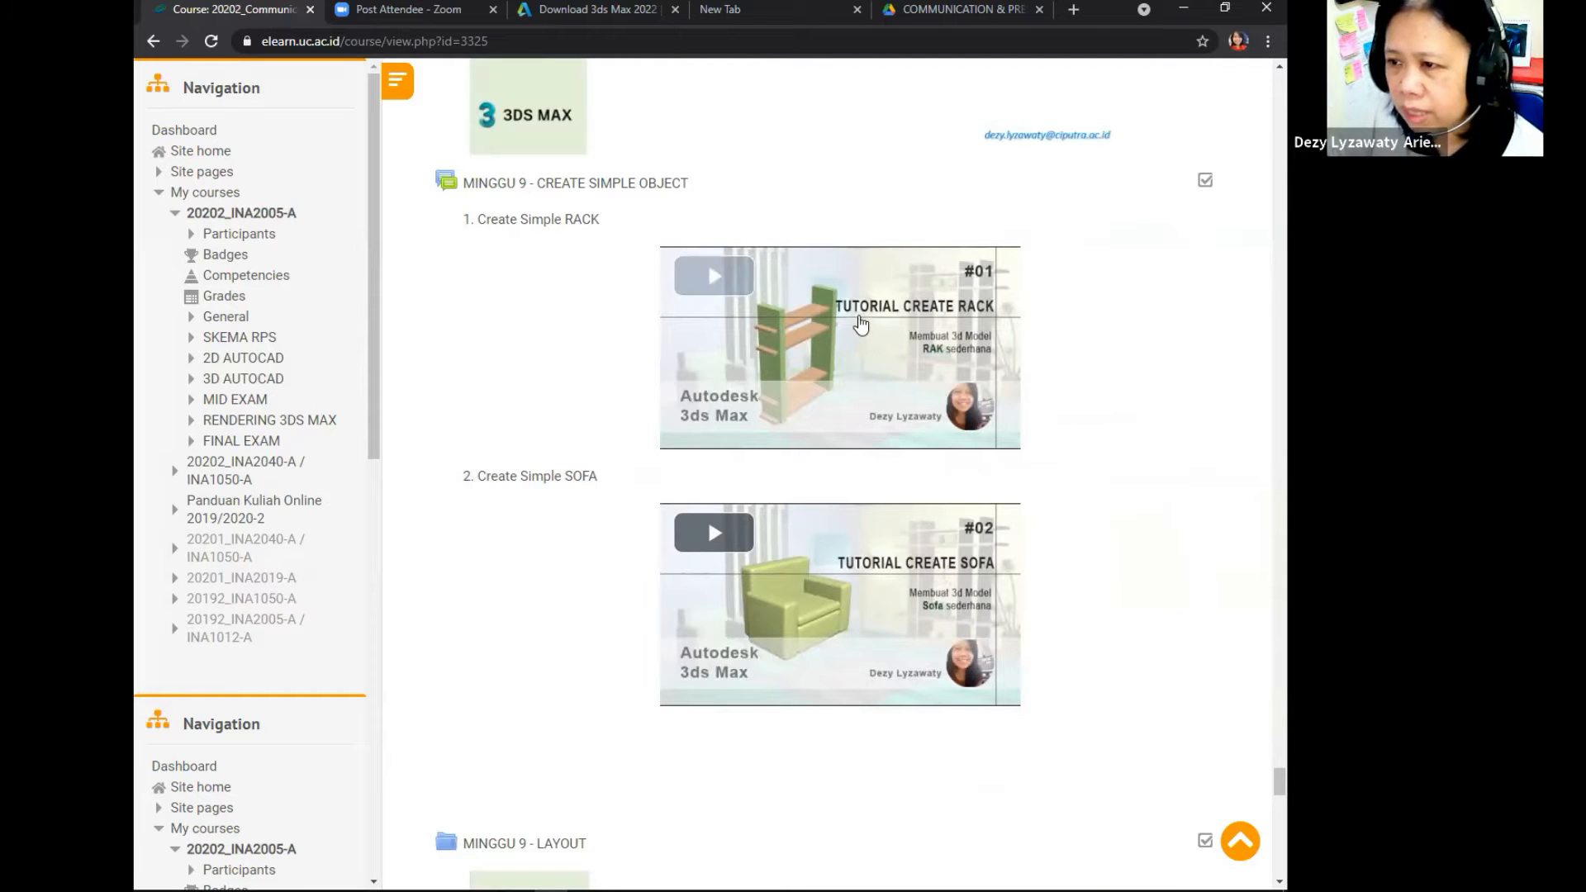
scroll(972, 388, "up", 2)
Step: Read the deadline, required layouts and PDF naming rules in the MINGGU 9 - LAYOUT assignment
scroll(971, 386, "down", 8)
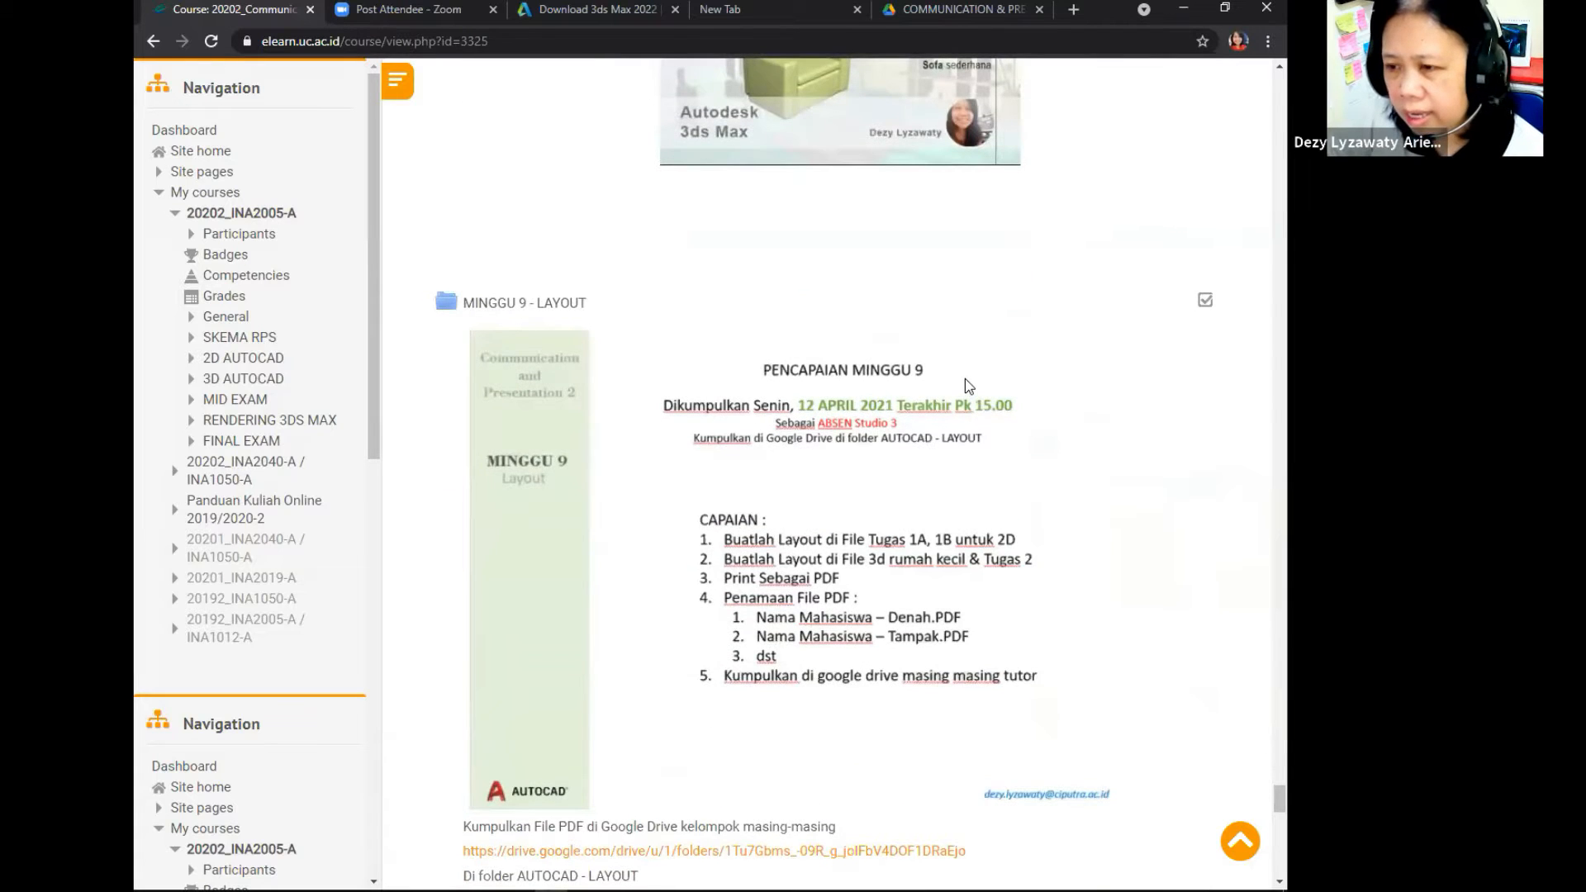
scroll(965, 379, "down", 1)
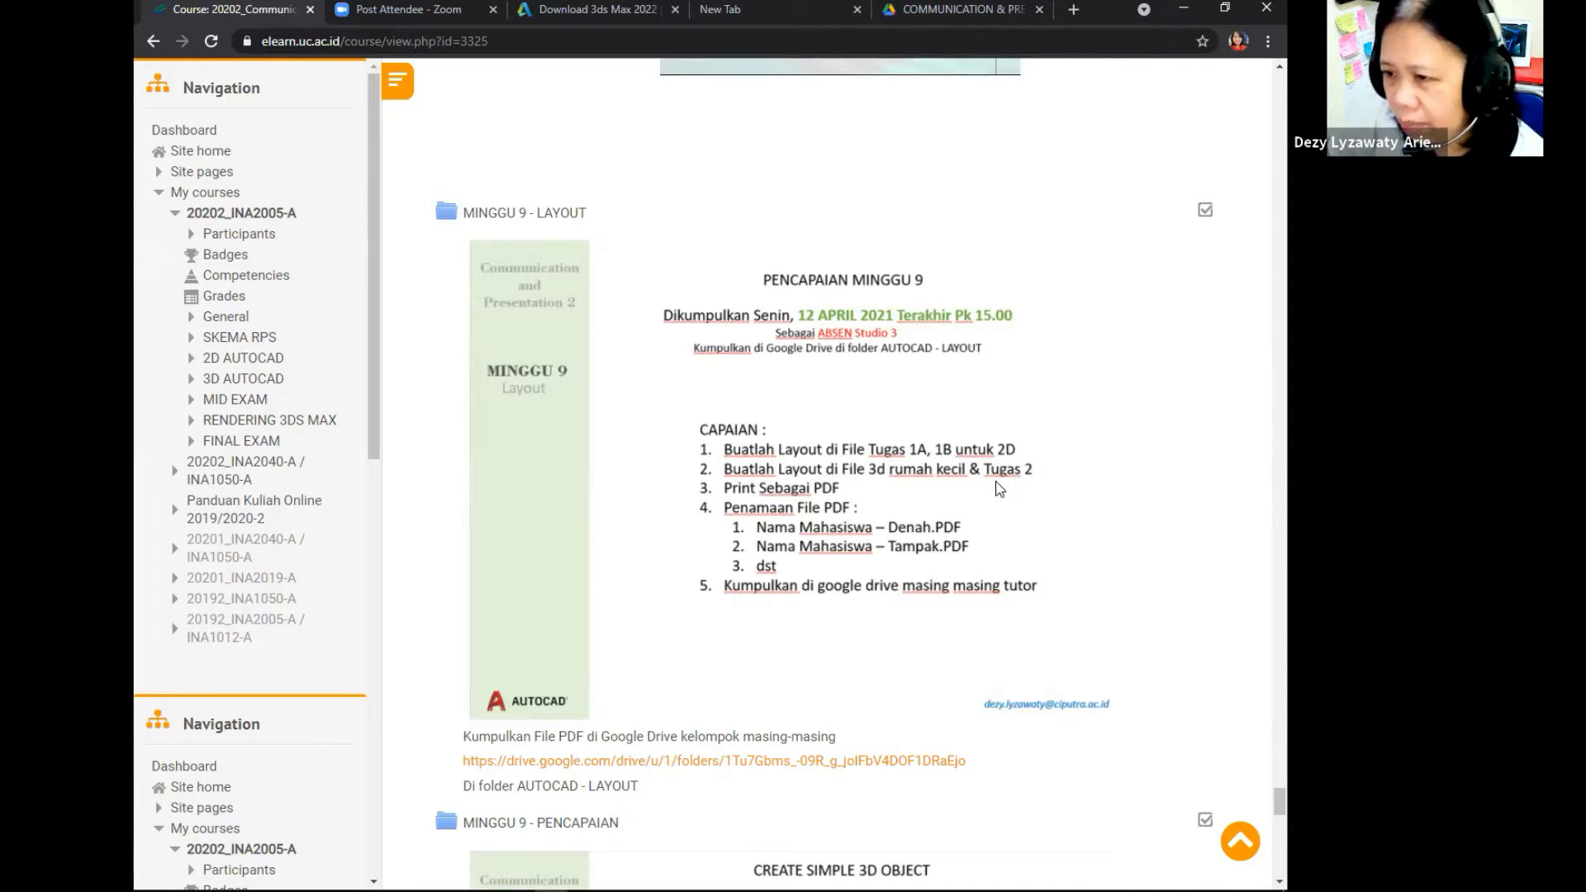
scroll(1102, 476, "down", 1)
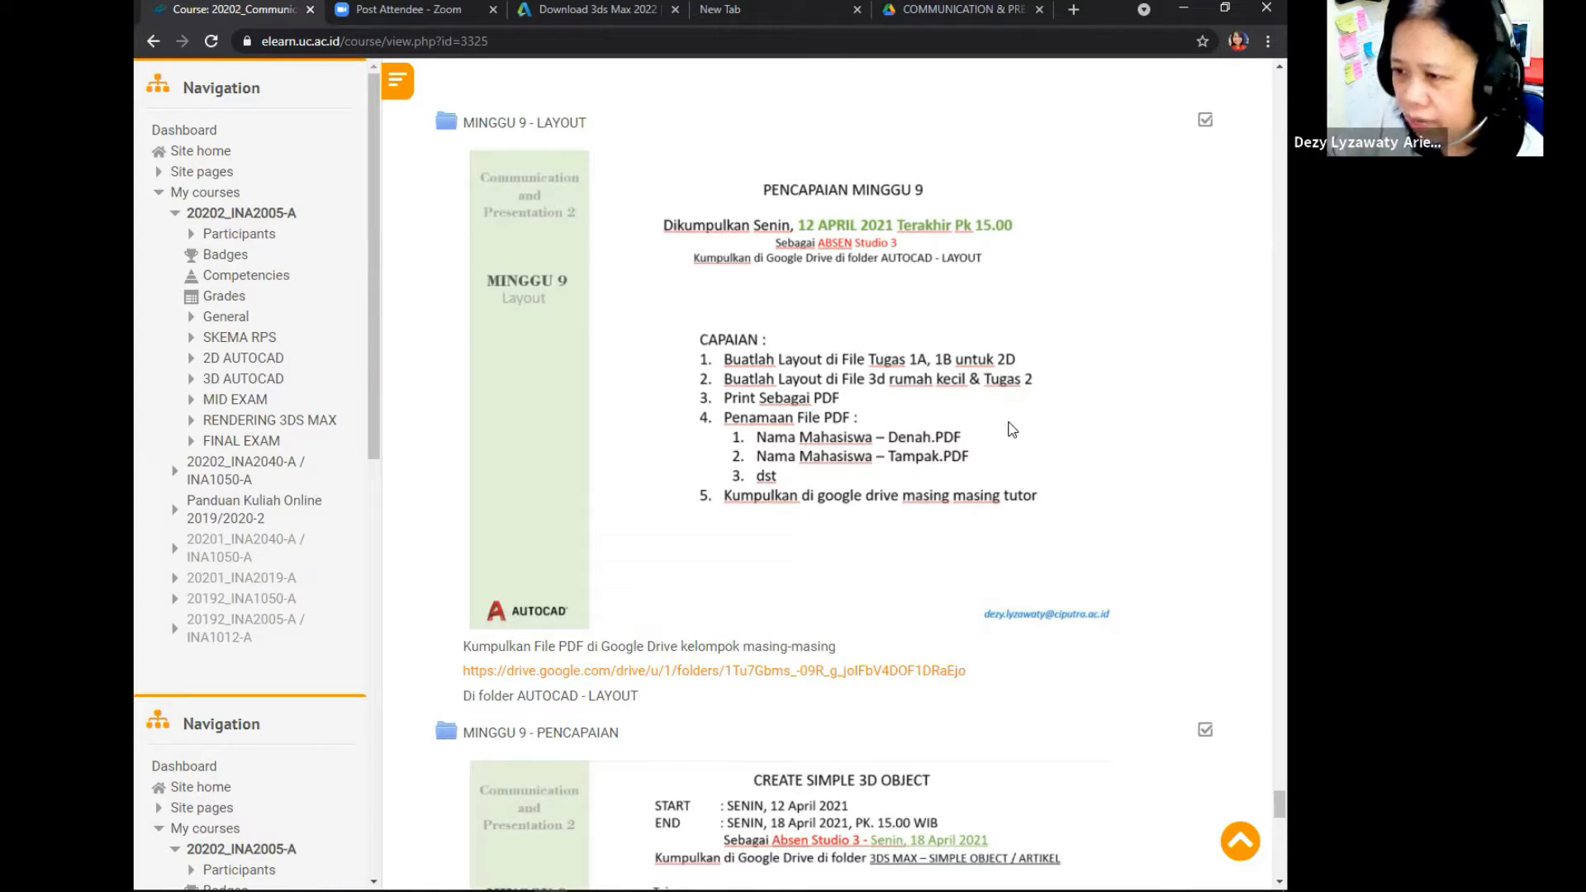
scroll(1009, 387, "up", 1)
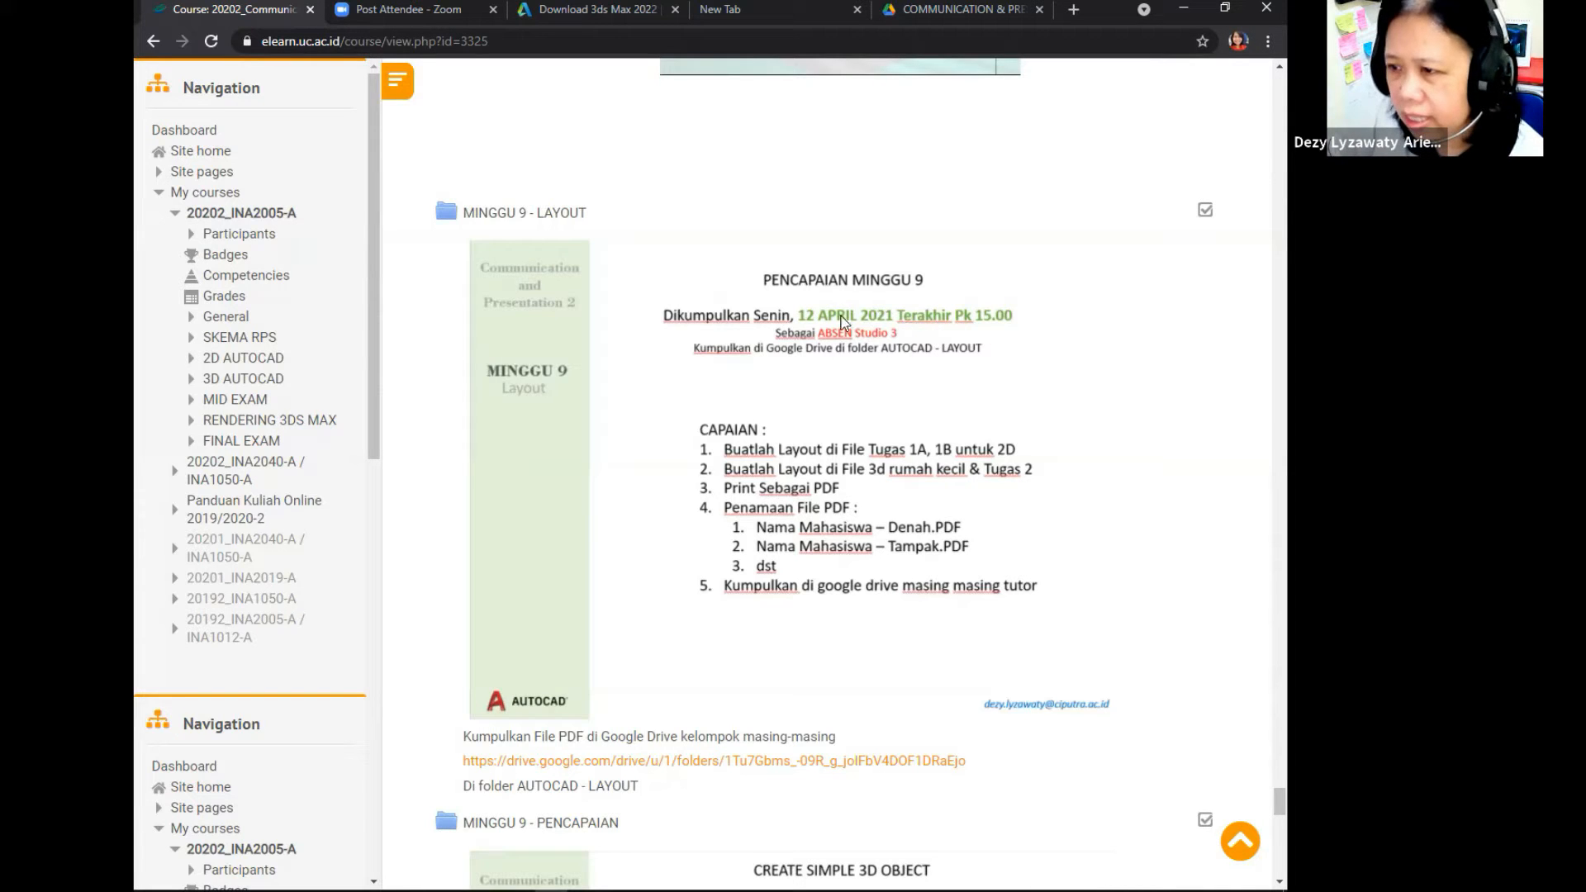
scroll(934, 357, "down", 4)
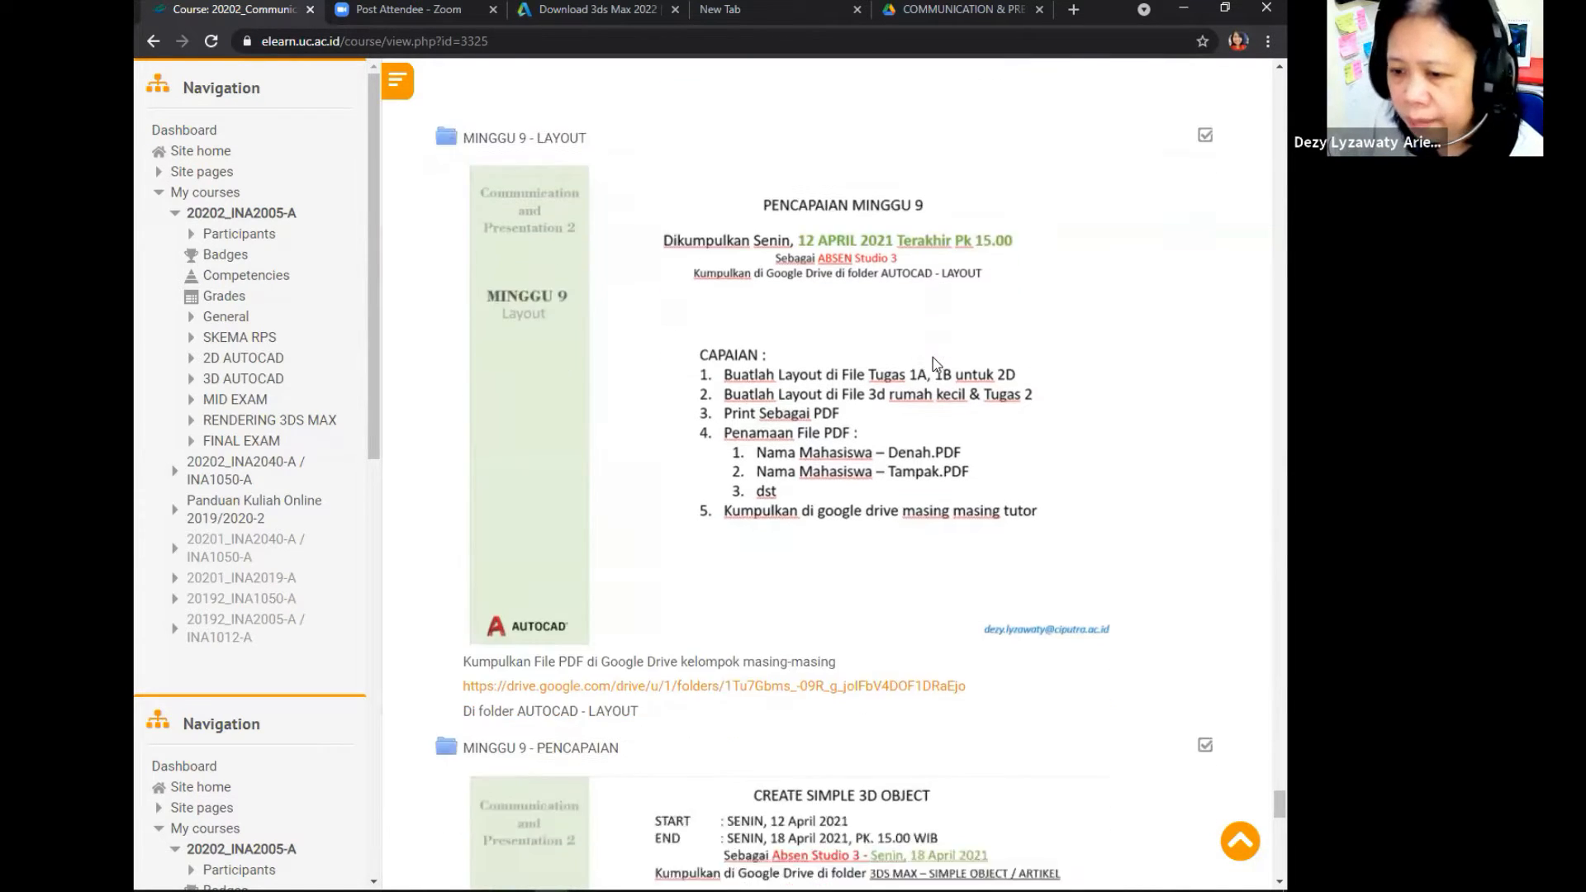
Step: Read the MINGGU 9 - PENCAPAIAN requirements for the simple 3D object task and the alternative article task
scroll(934, 357, "down", 3)
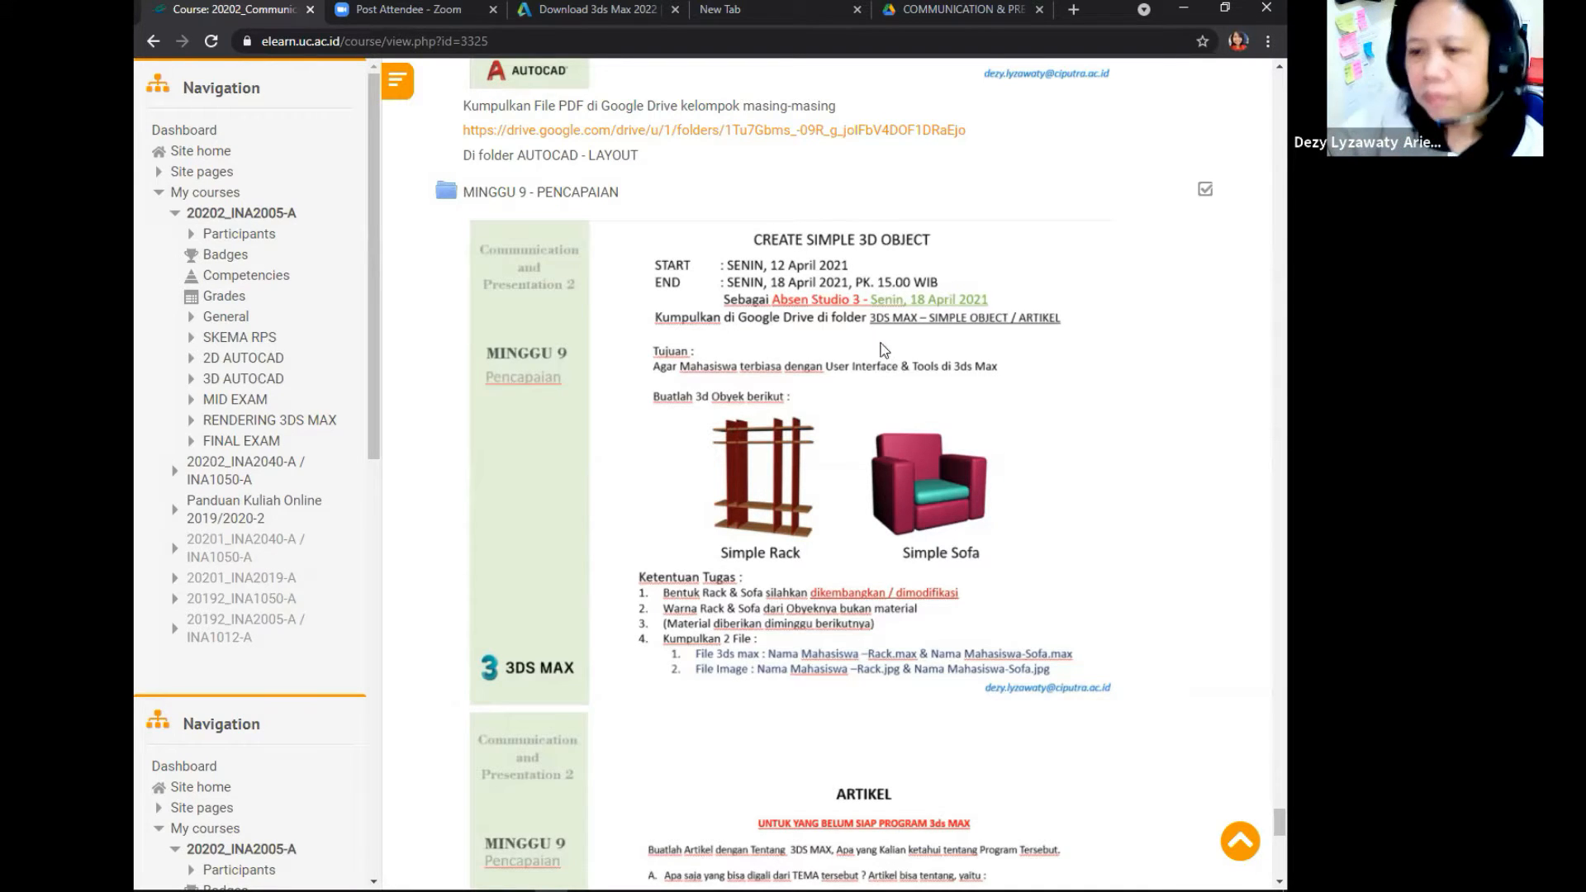
scroll(846, 319, "down", 2)
scroll(846, 319, "down", 2)
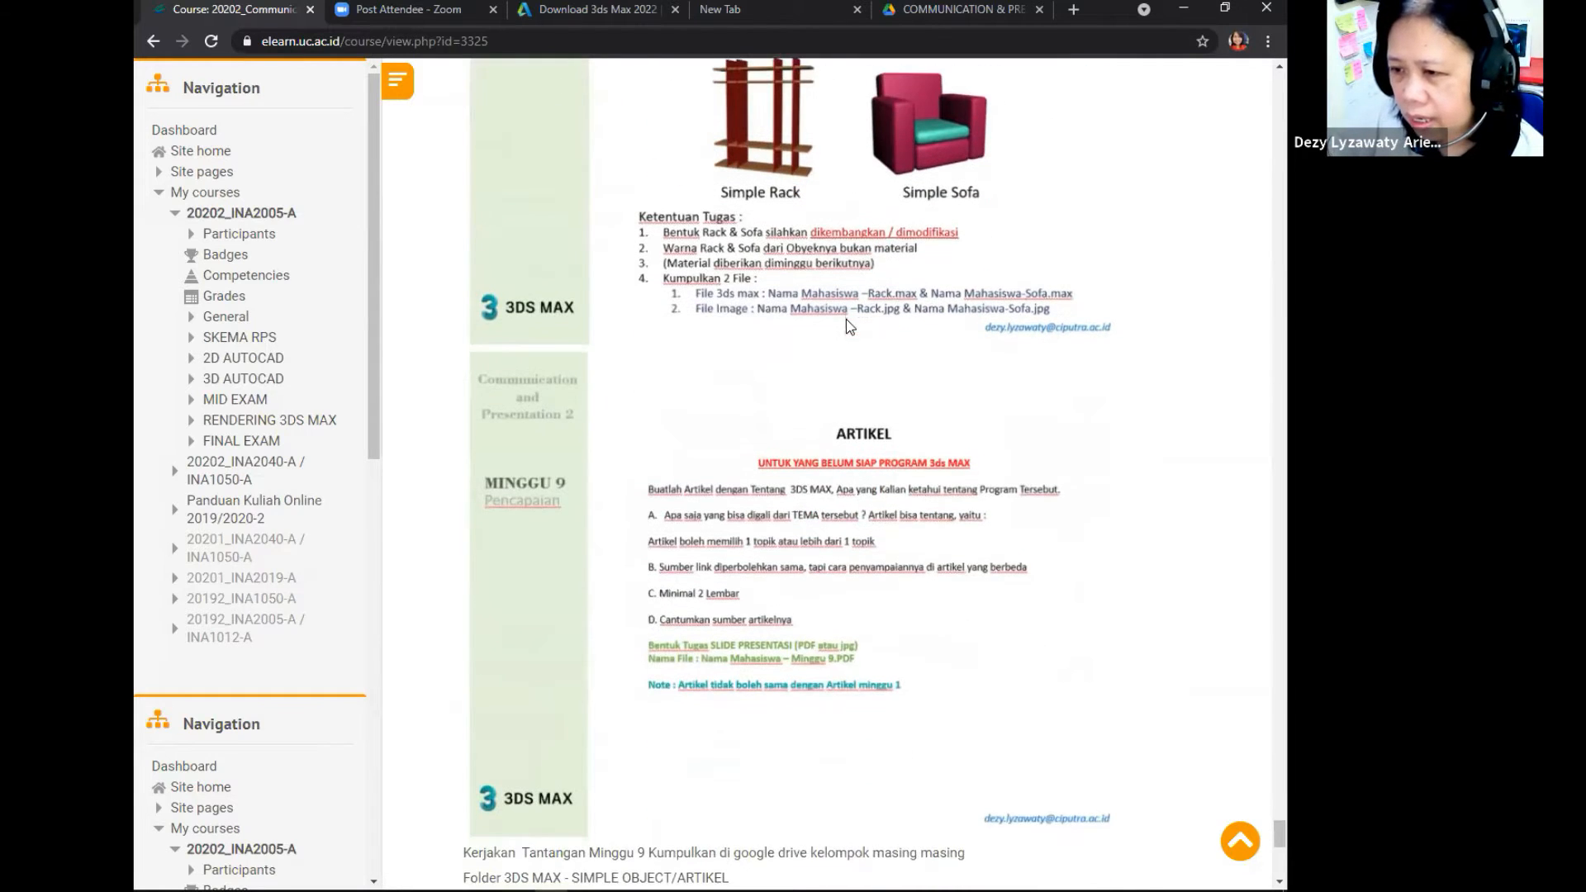
scroll(1031, 491, "down", 1)
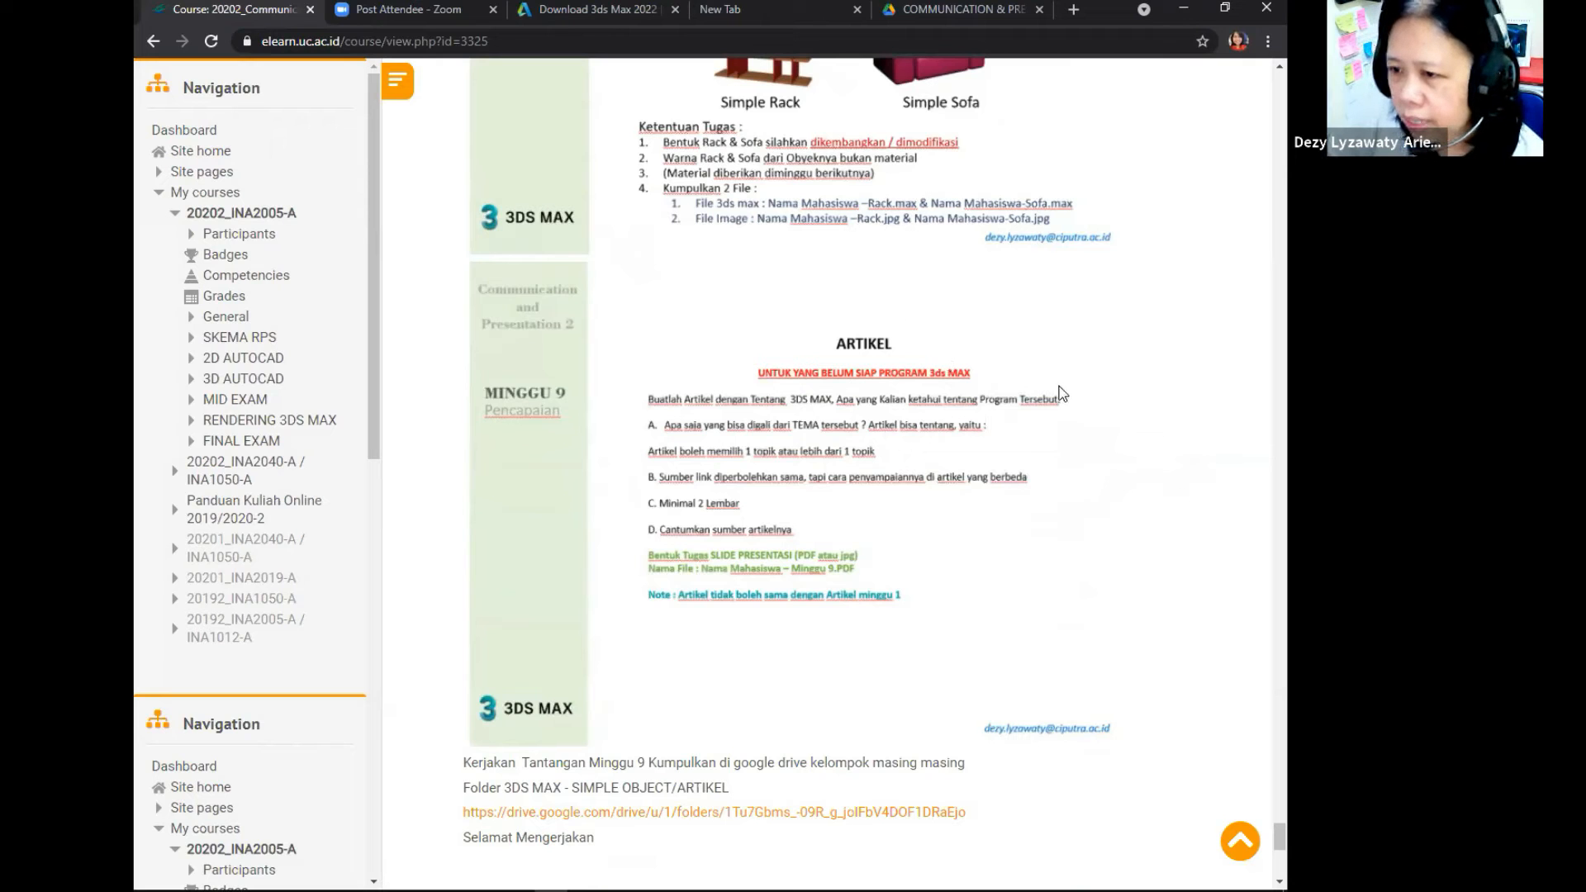
scroll(1032, 394, "up", 5)
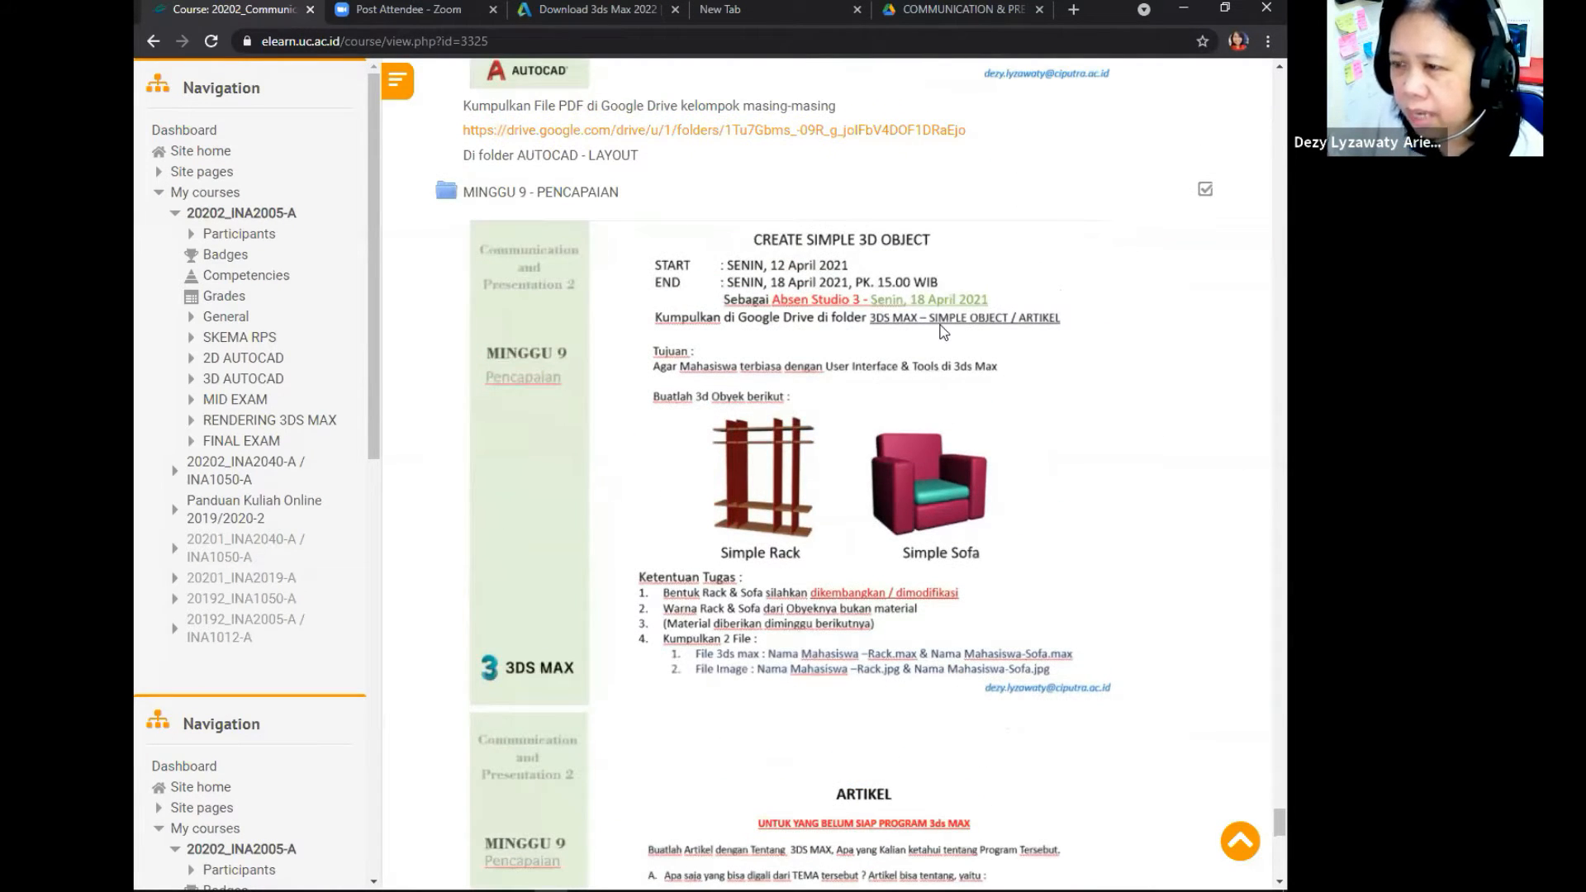
scroll(922, 293, "down", 2)
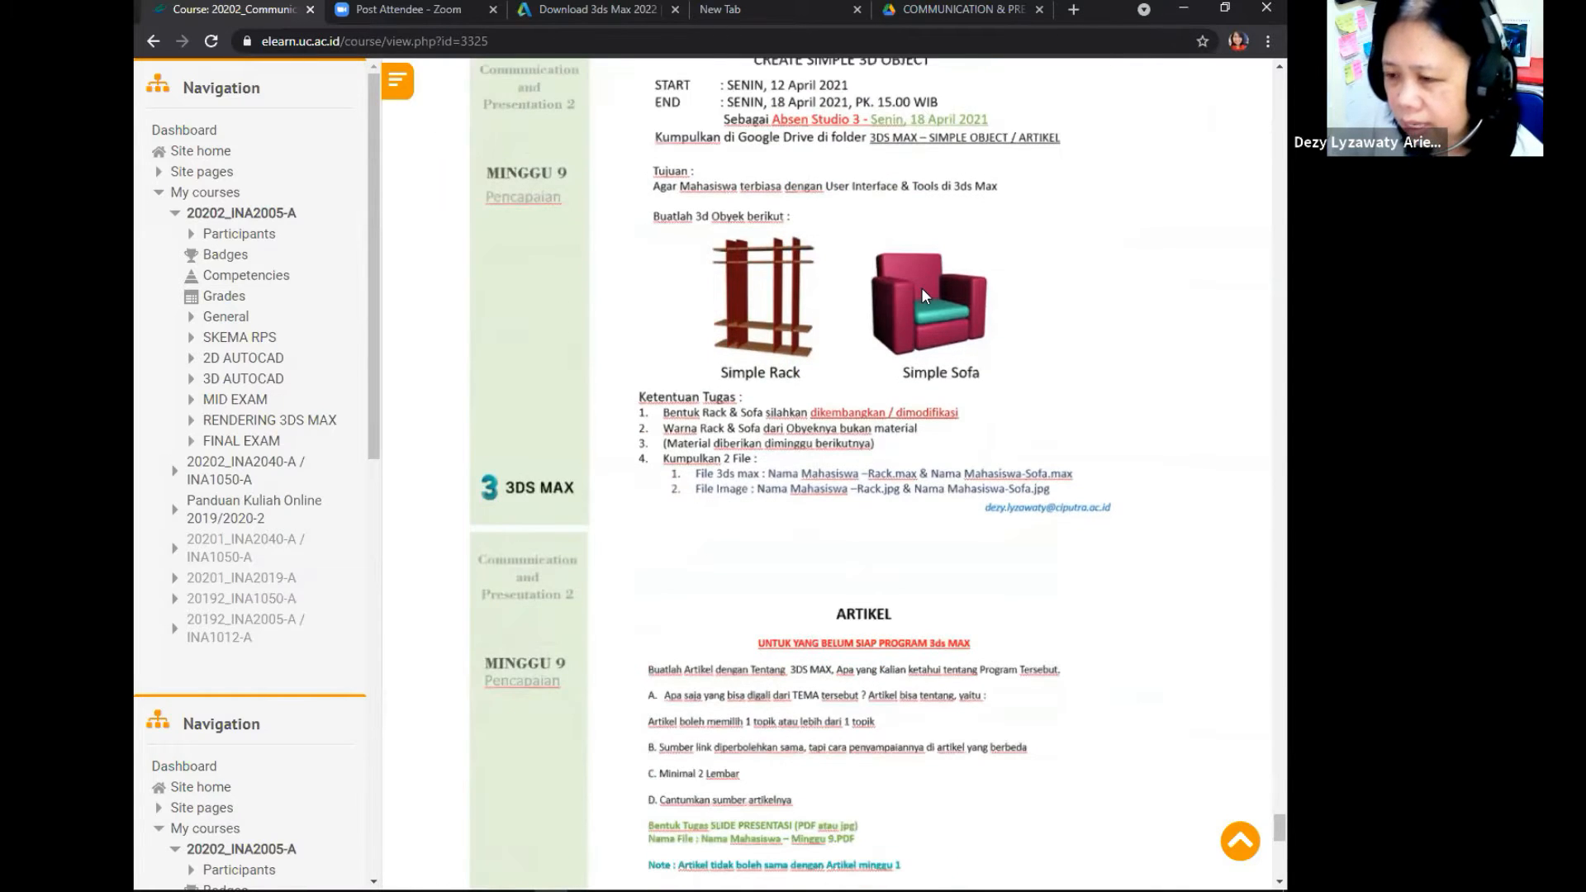
scroll(904, 220, "up", 2)
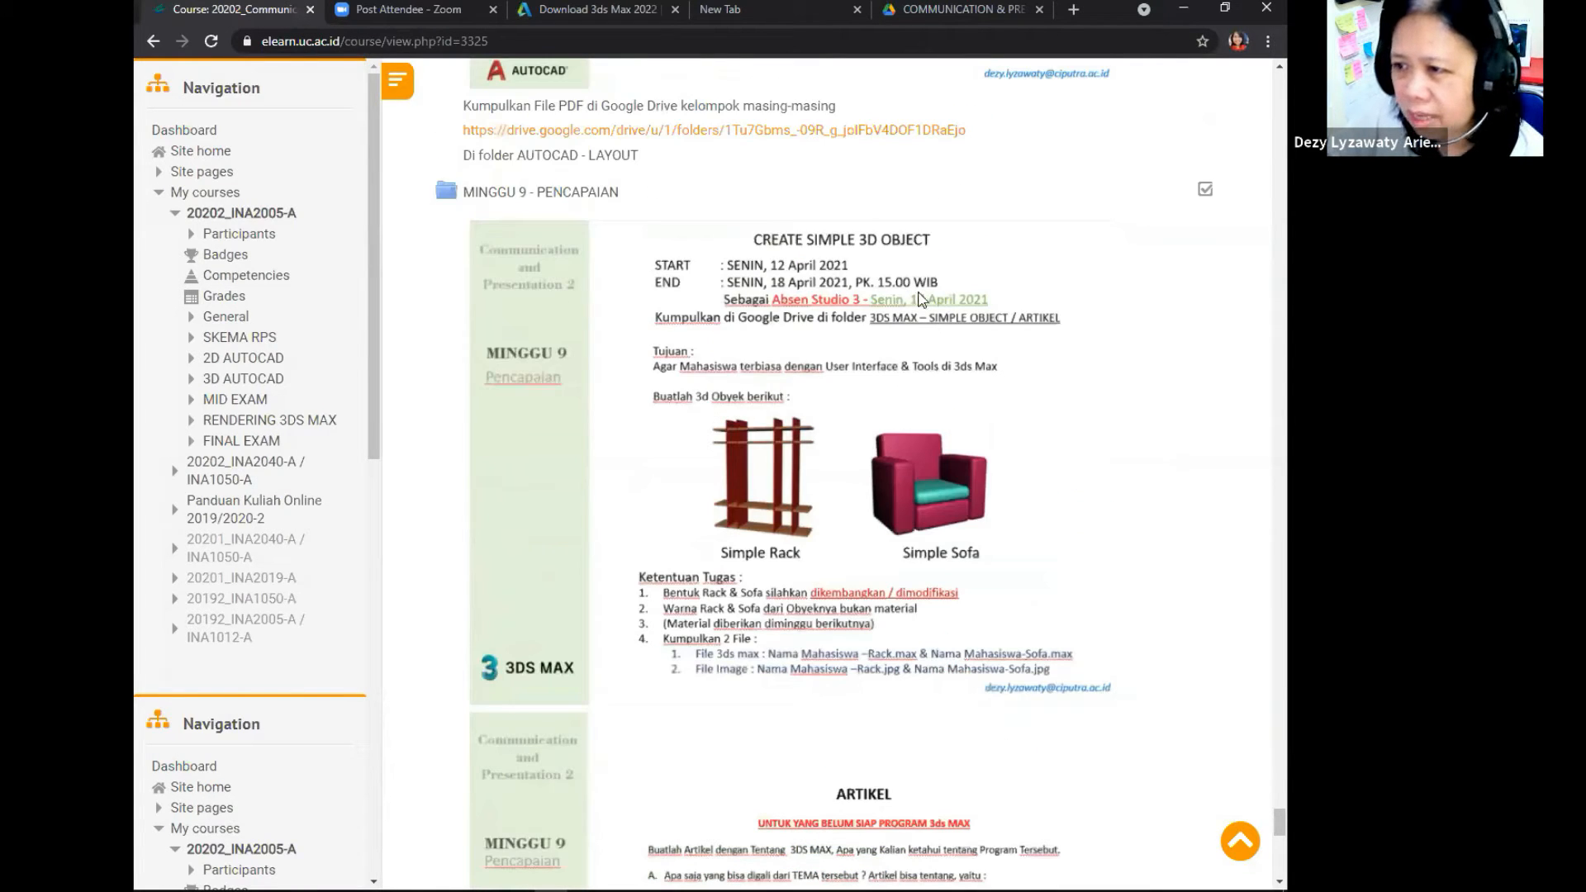
scroll(921, 297, "down", 2)
scroll(926, 298, "down", 1)
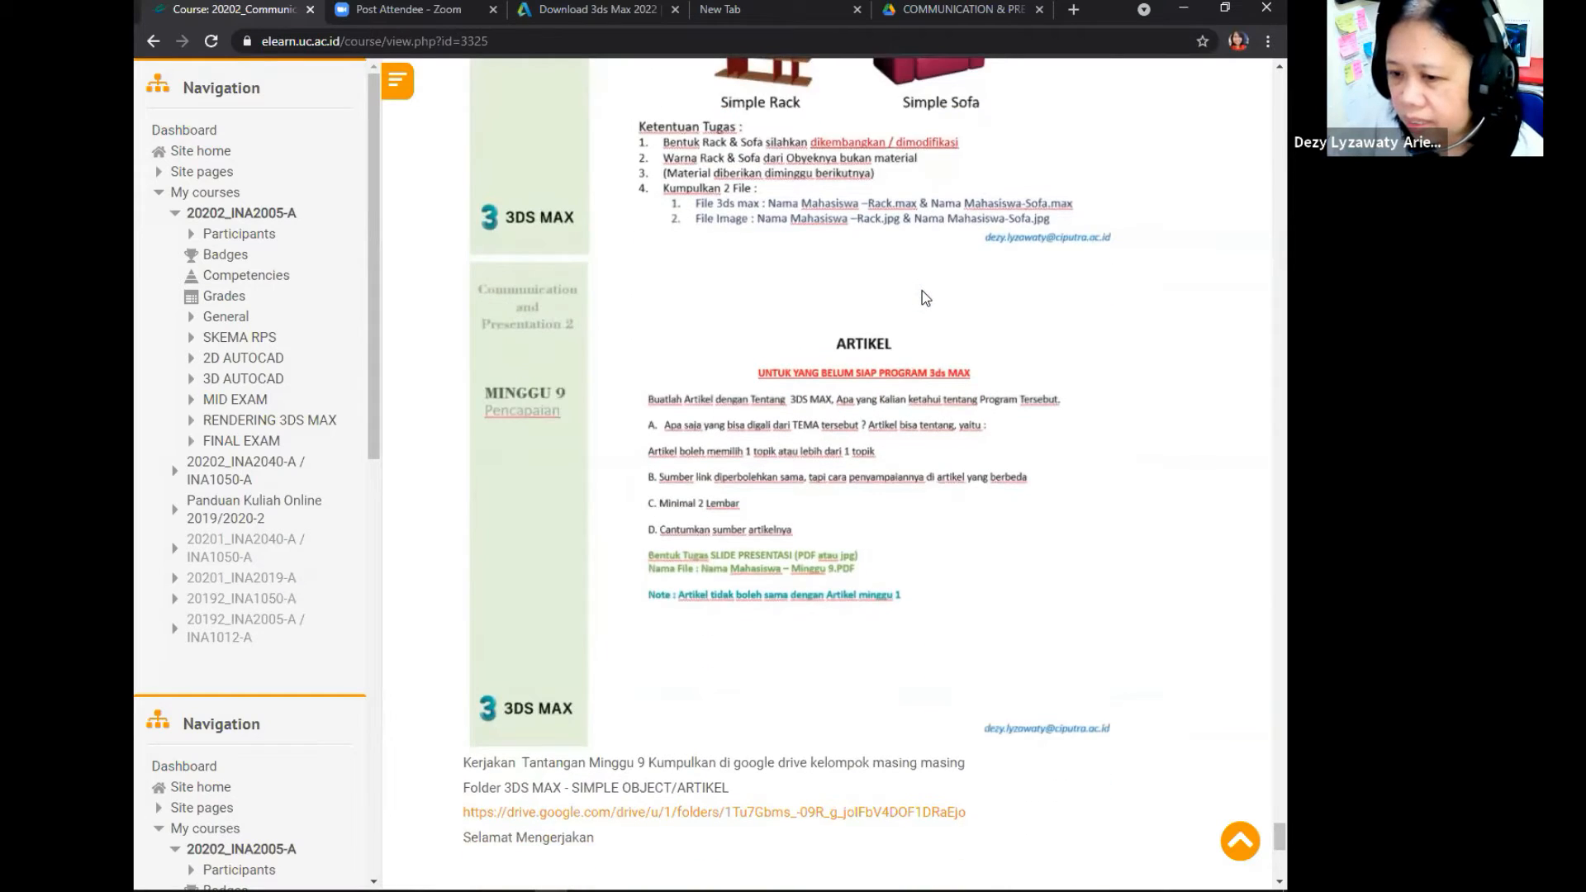
scroll(909, 330, "down", 3)
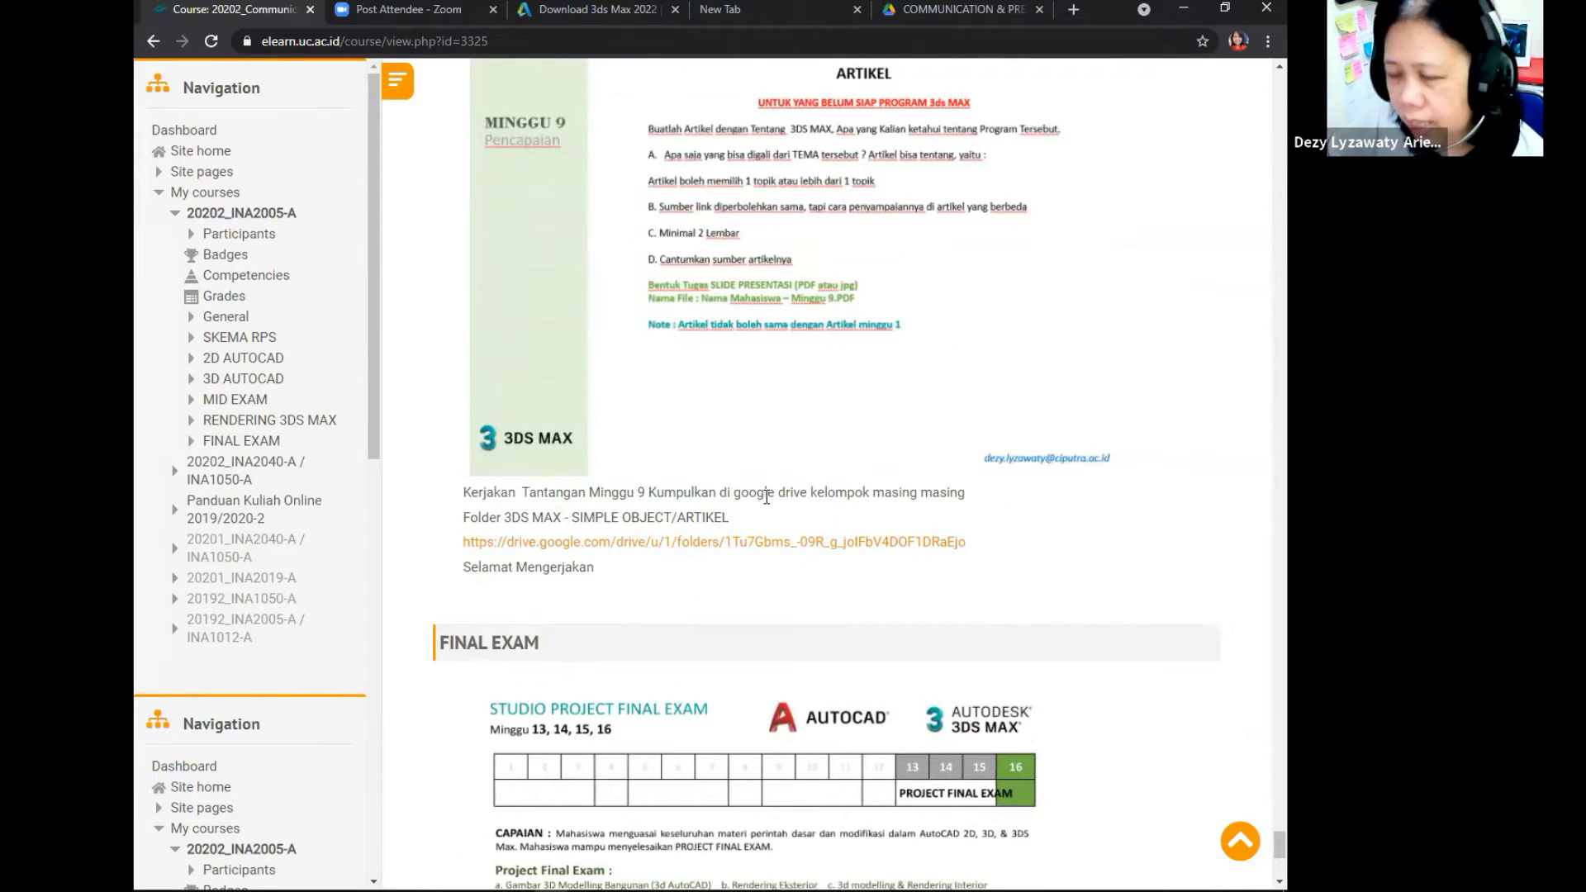
scroll(768, 492, "up", 2)
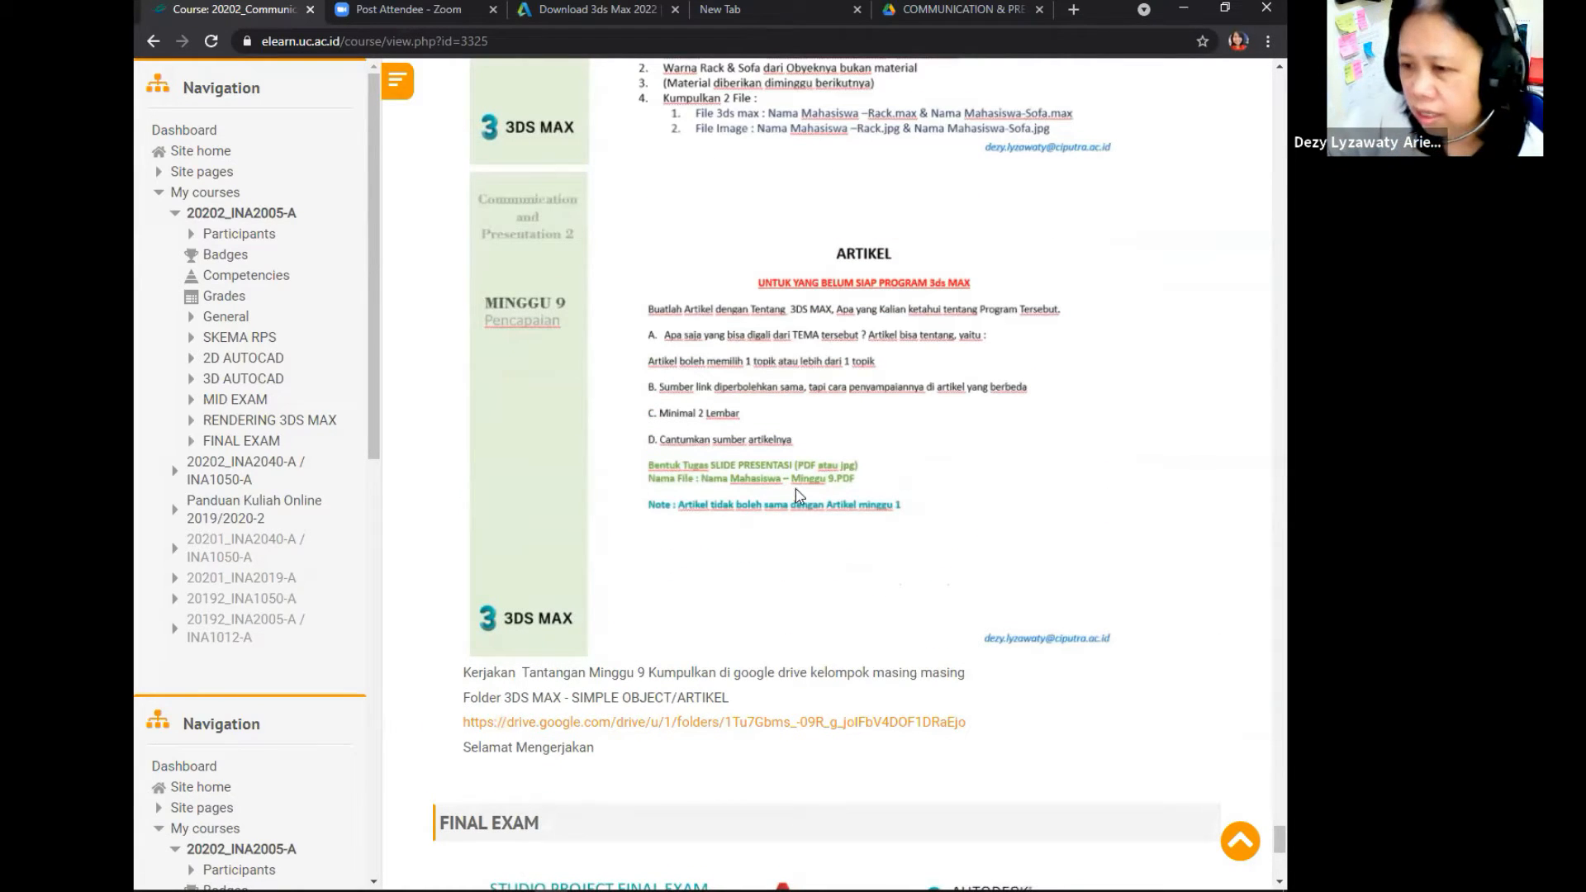
scroll(912, 468, "up", 1)
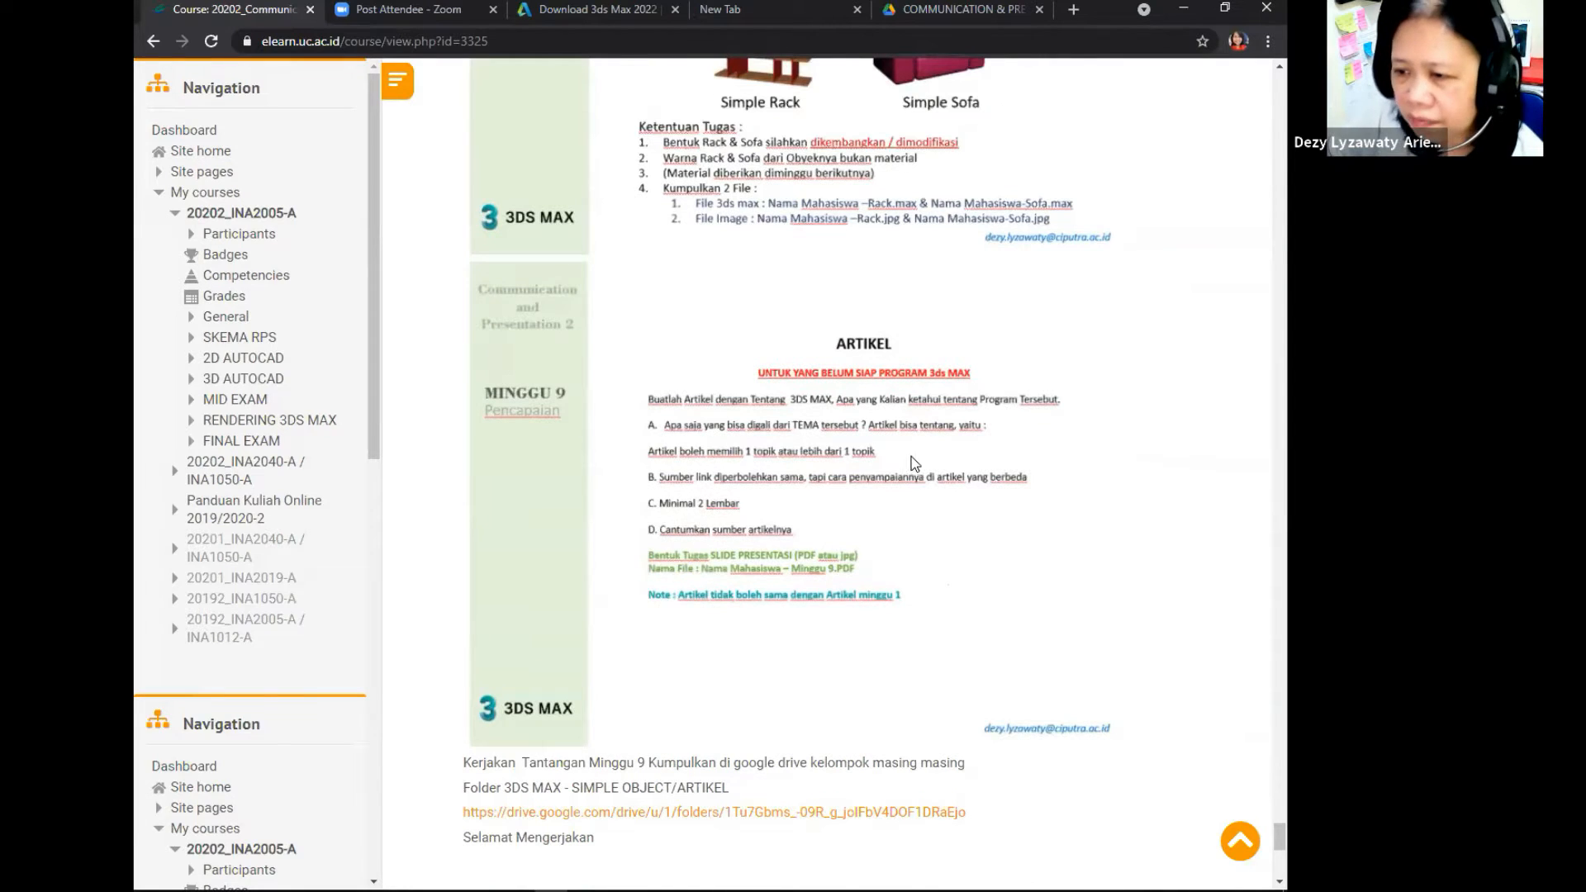
Step: Recheck the MINGGU 9 - LAYOUT assignment and its neighbouring week 9 tutorial sections
scroll(915, 463, "up", 4)
scroll(942, 467, "up", 8)
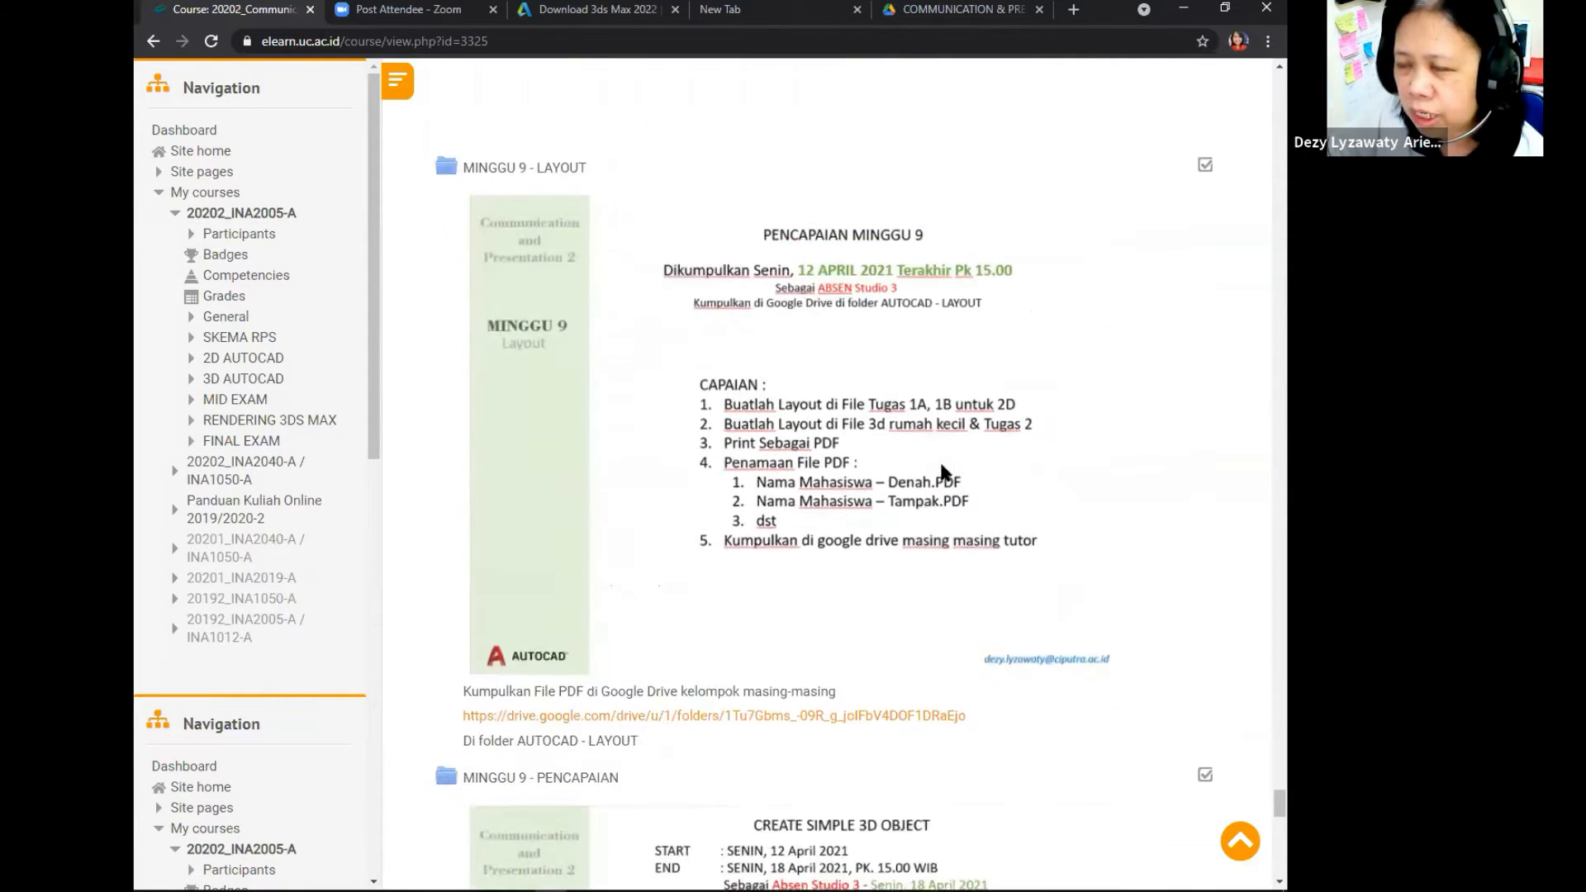
scroll(943, 467, "down", 3)
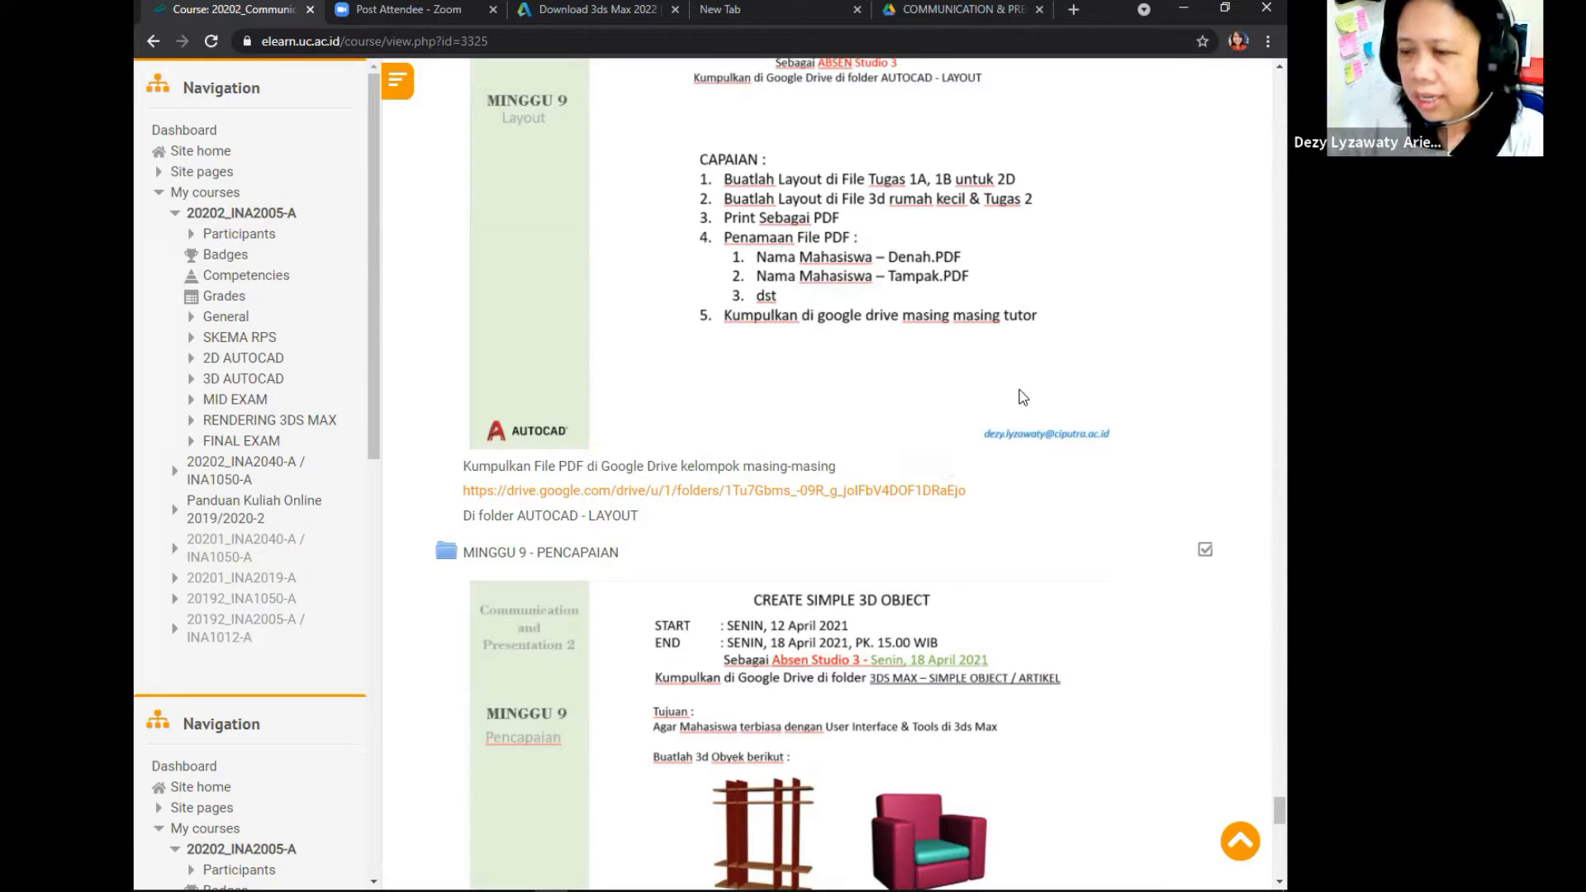
scroll(1003, 432, "up", 9)
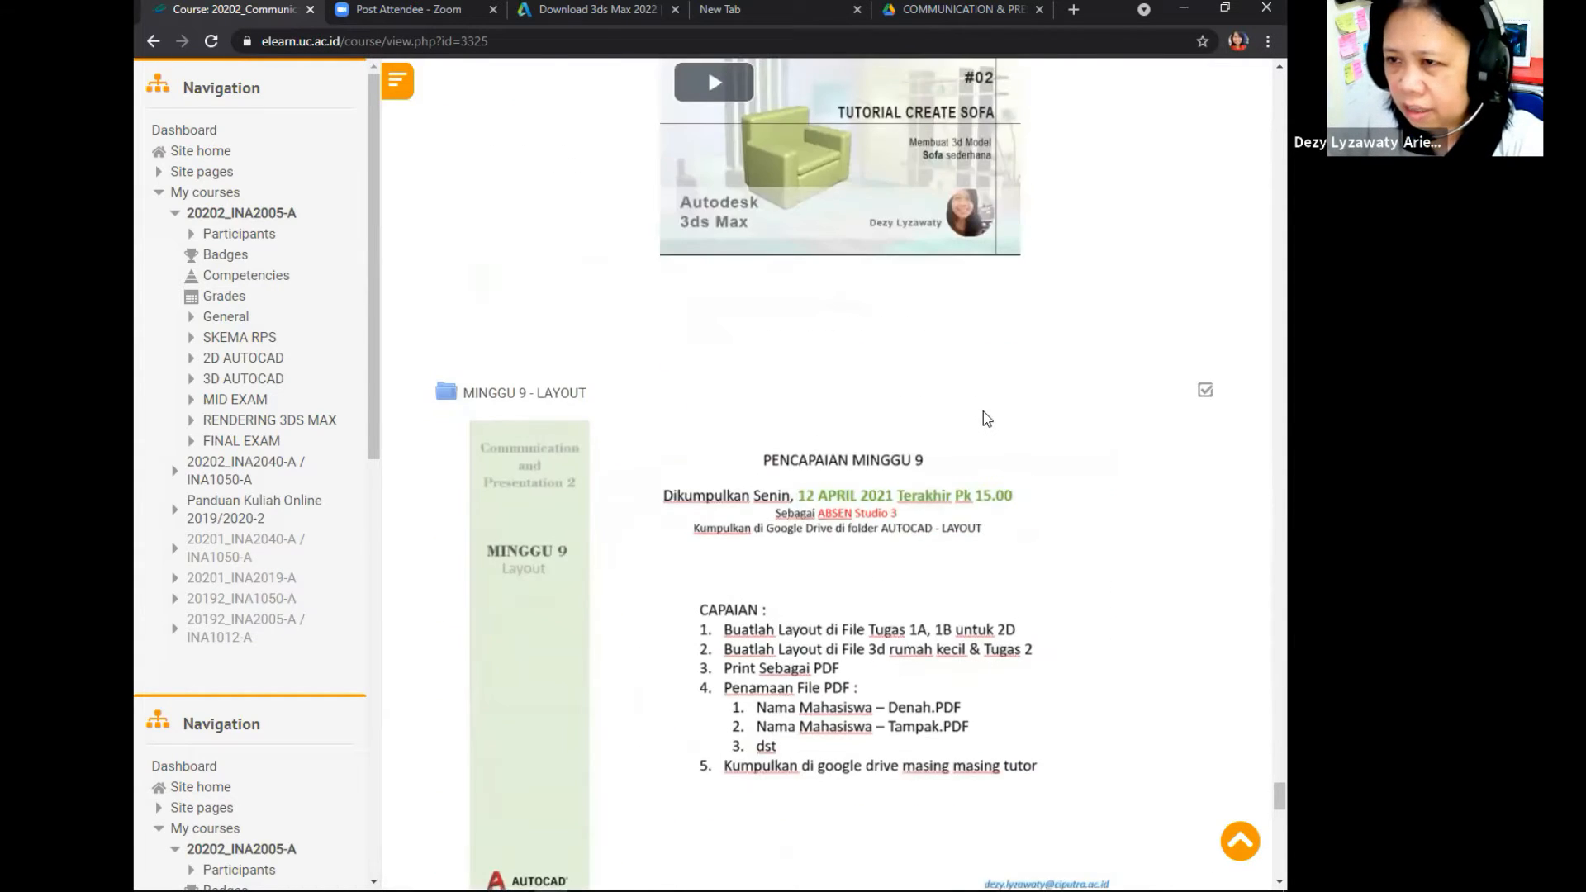
scroll(996, 425, "up", 10)
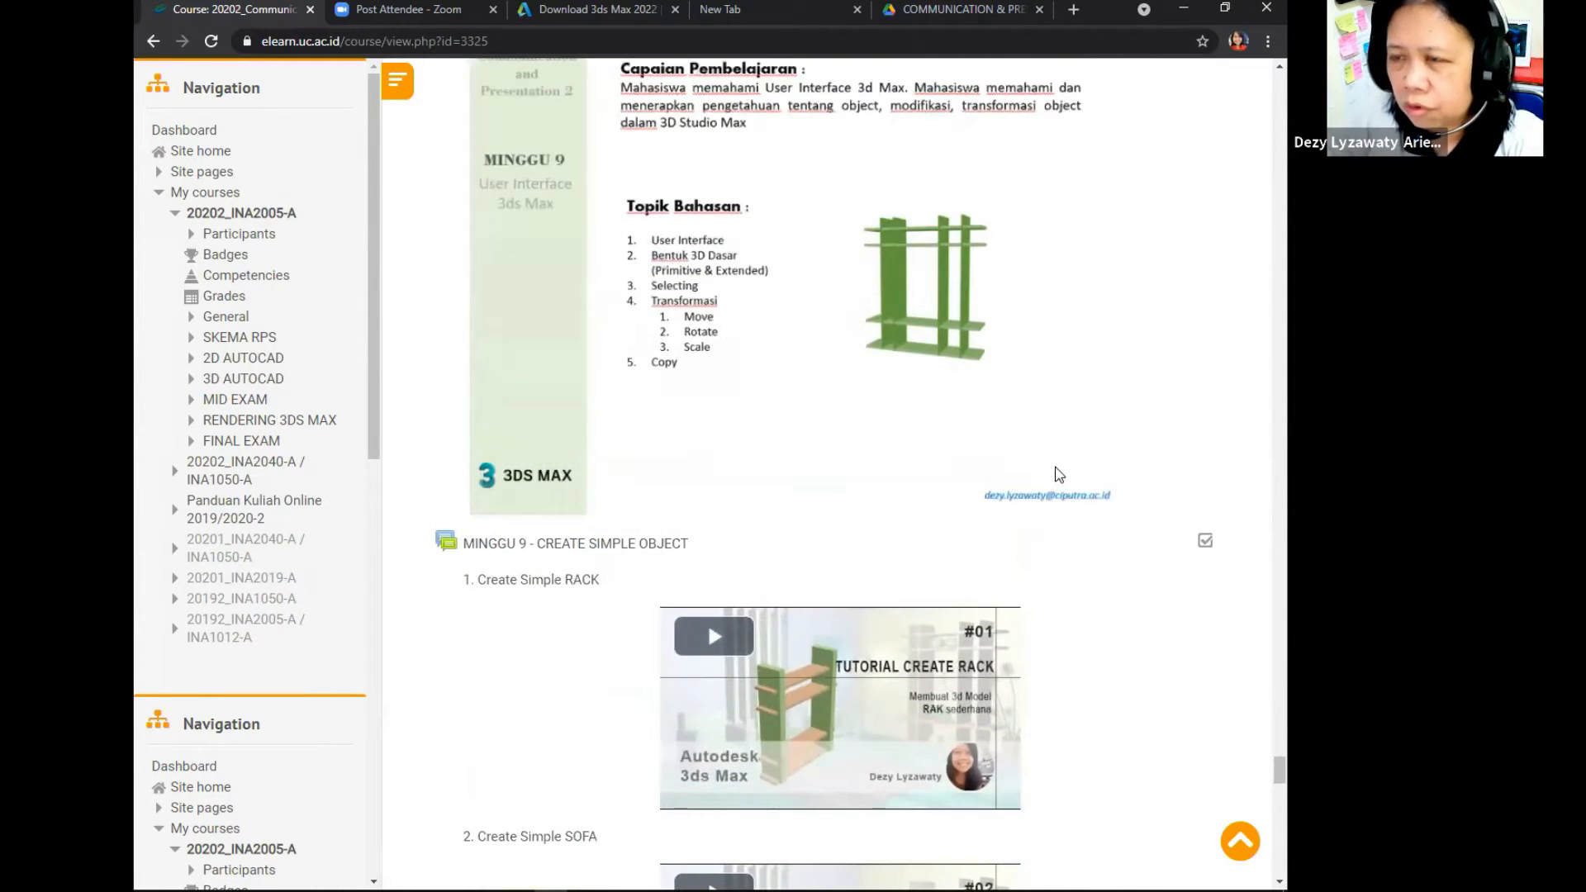
scroll(1060, 467, "down", 13)
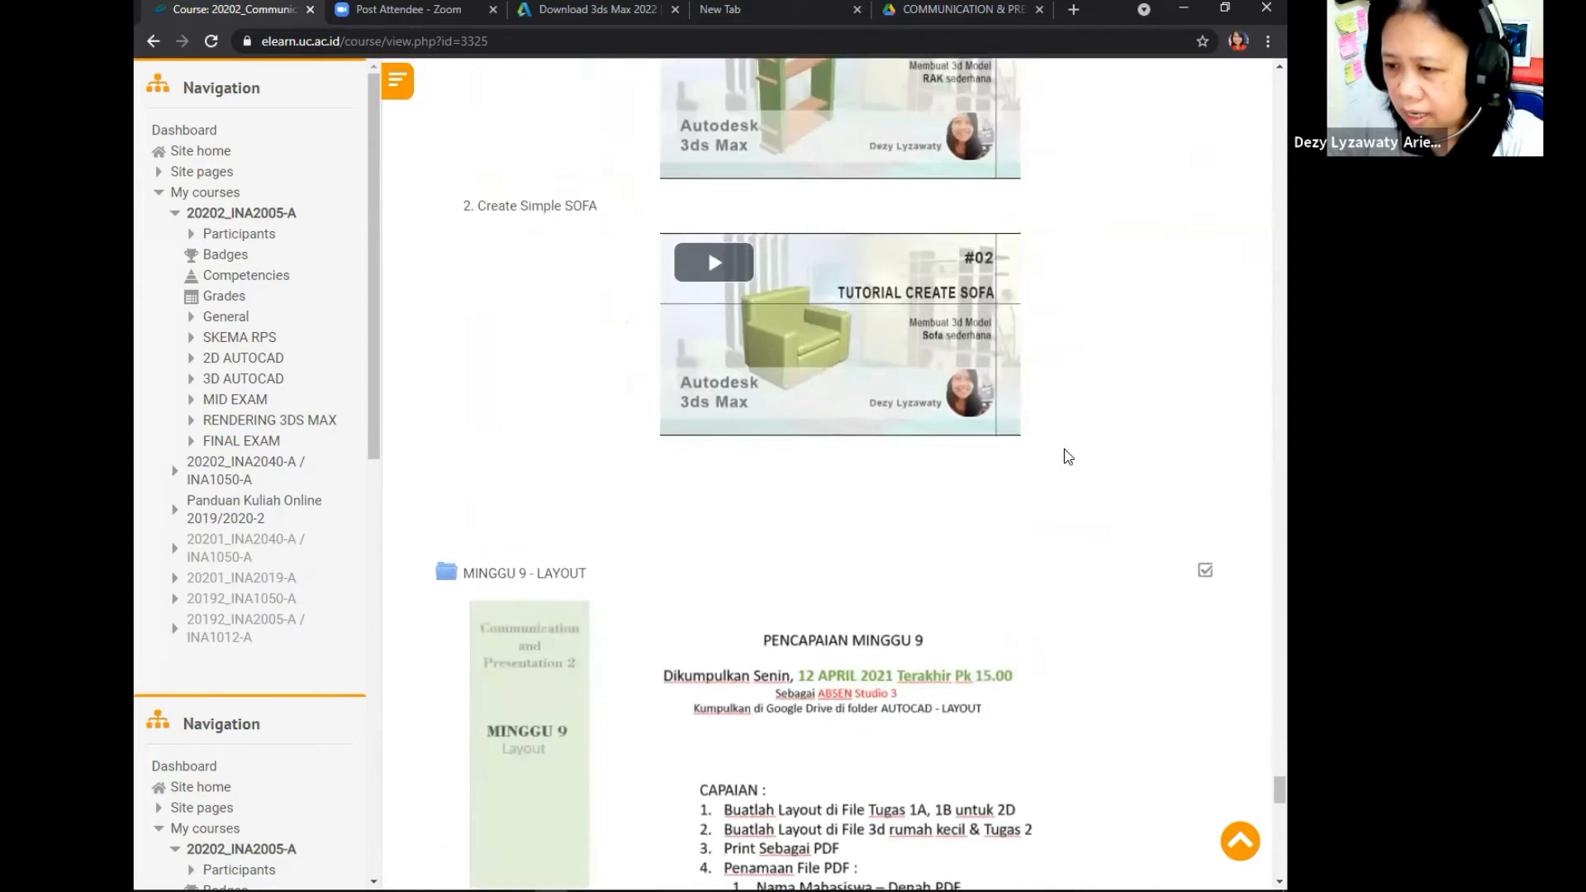
scroll(1066, 456, "down", 2)
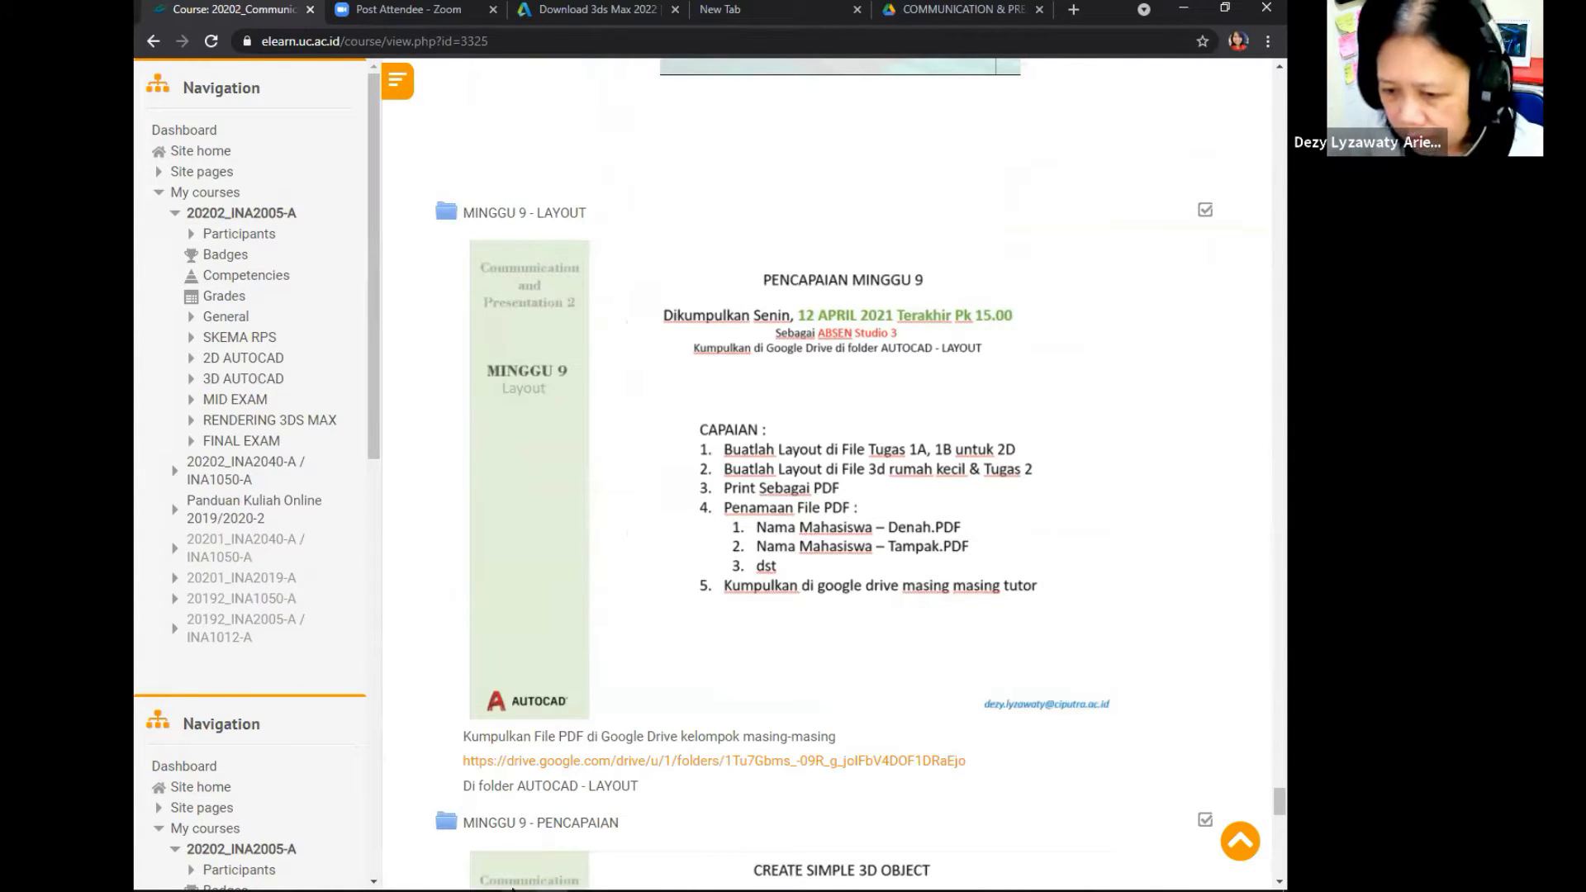
Step: Switch to the MINGGU 9 - LAYOUT-1 drawing in AutoCAD, maximized with the floor plan and both elevations in view
mouse_move(479, 890)
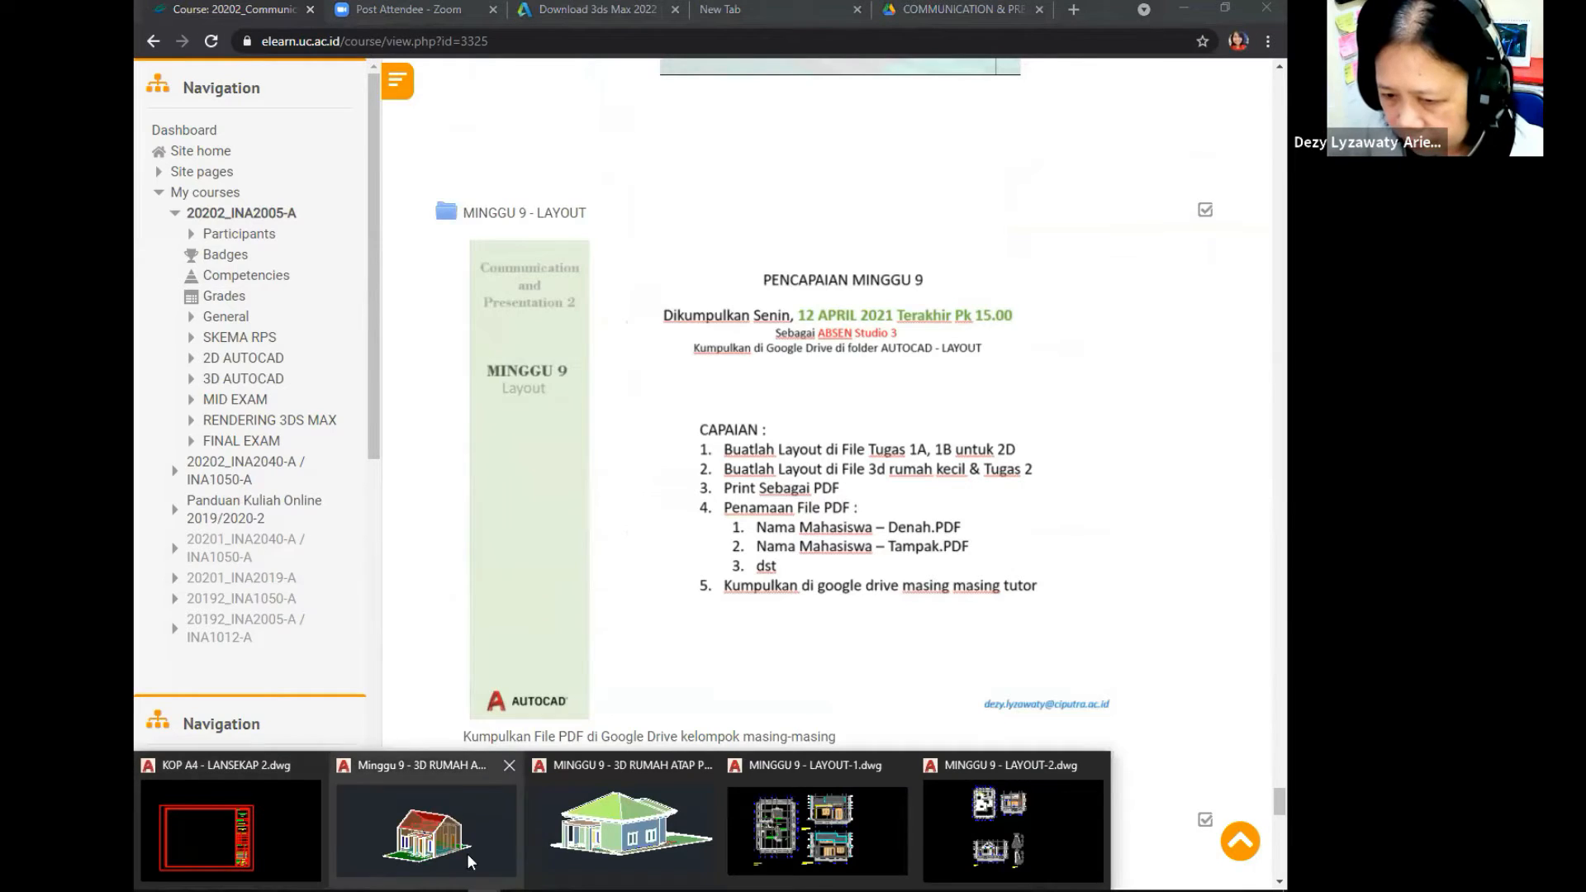
left_click(800, 851)
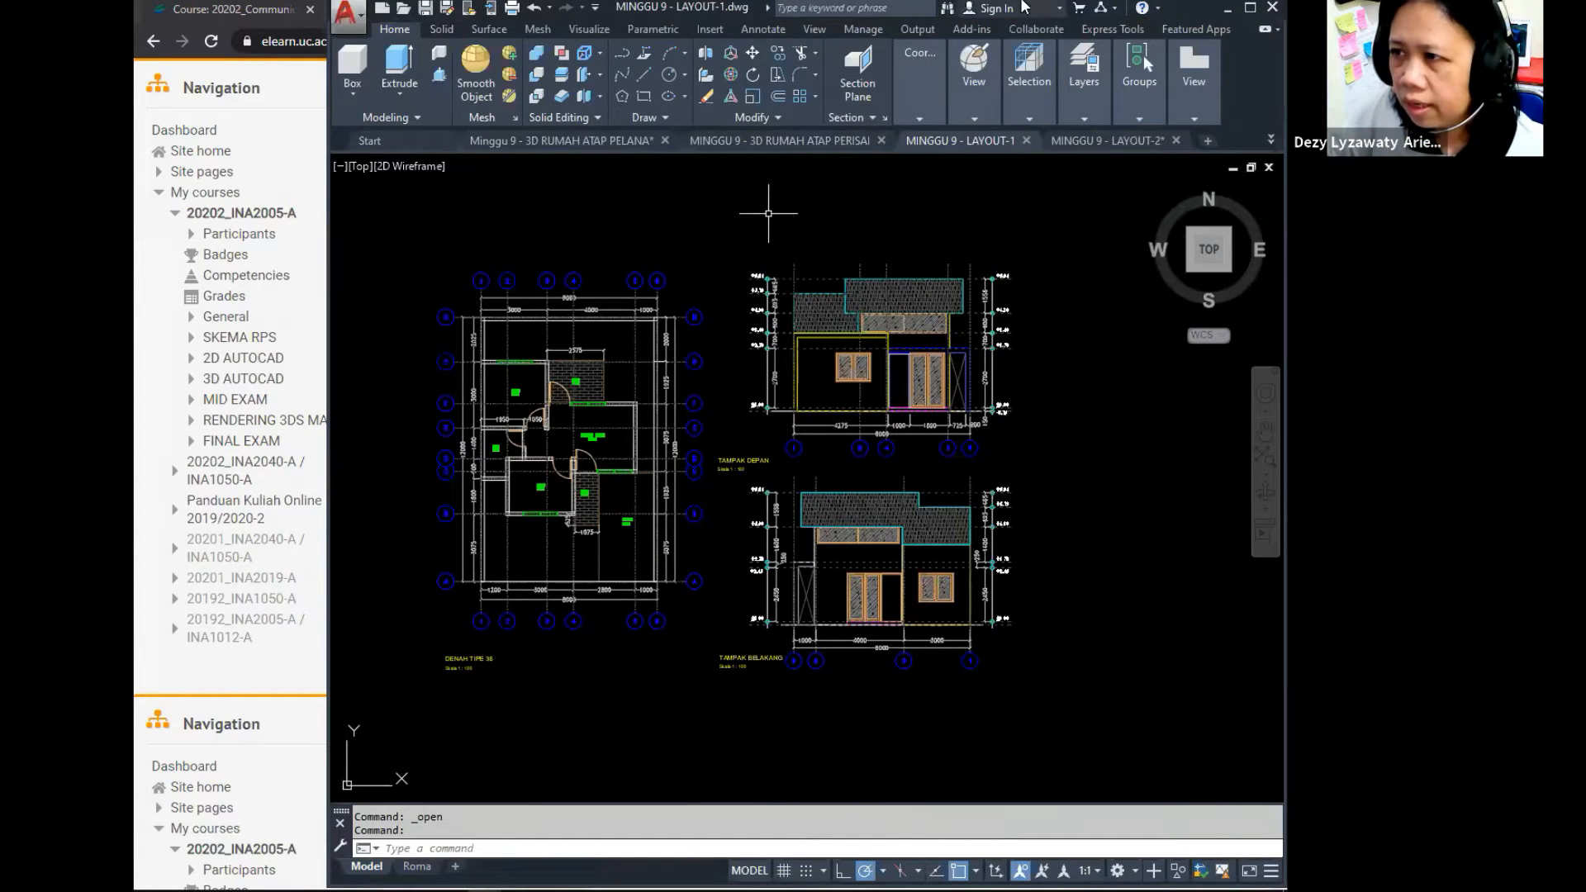
left_click(1250, 8)
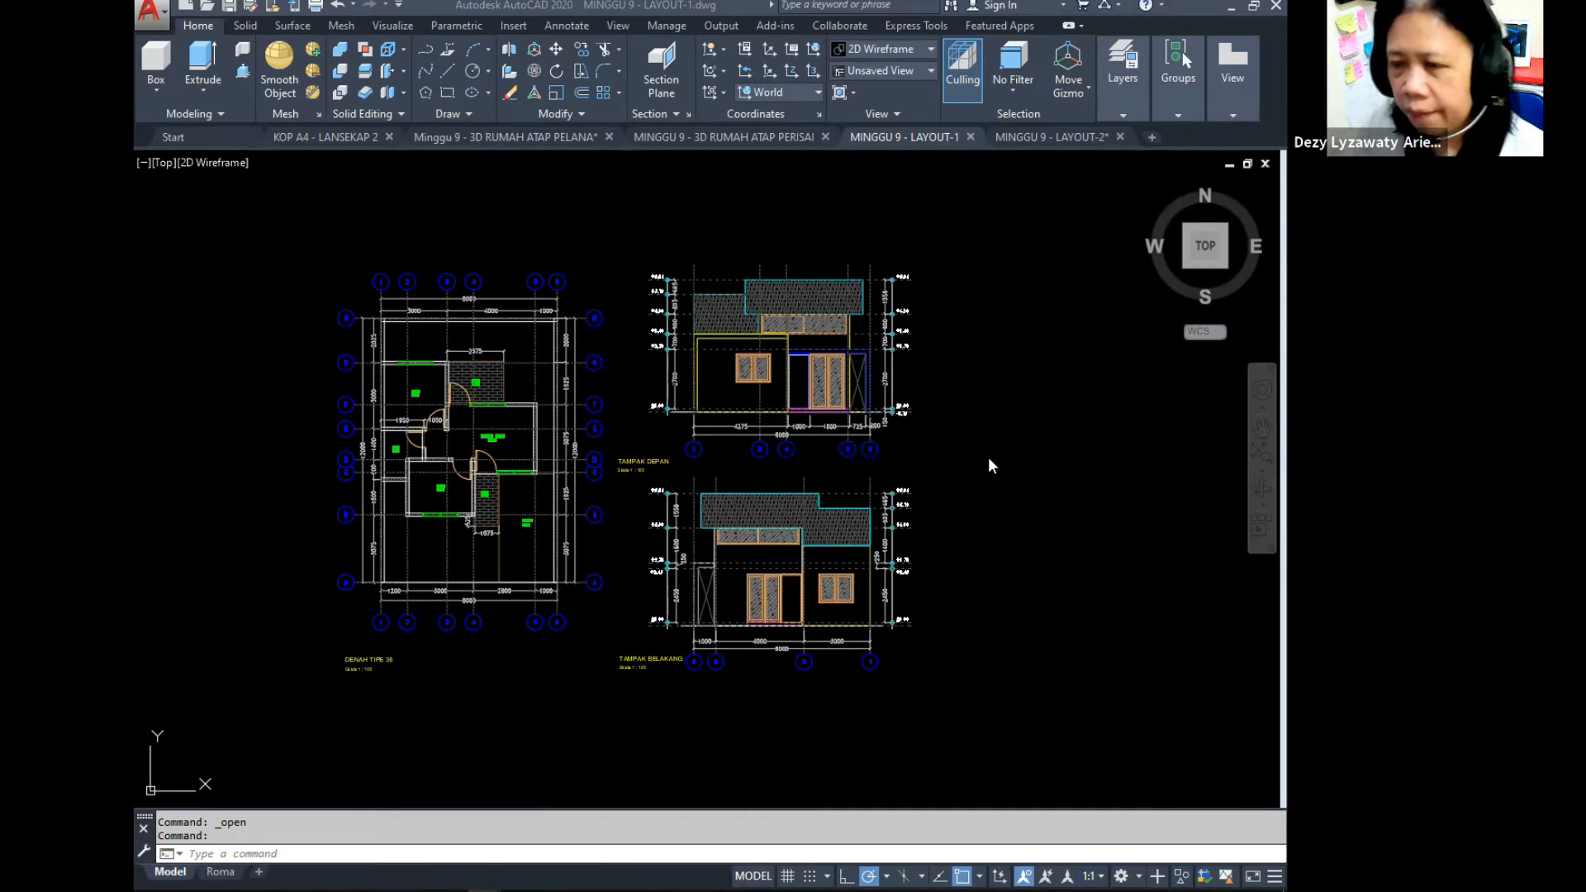
scroll(848, 538, "down", 2)
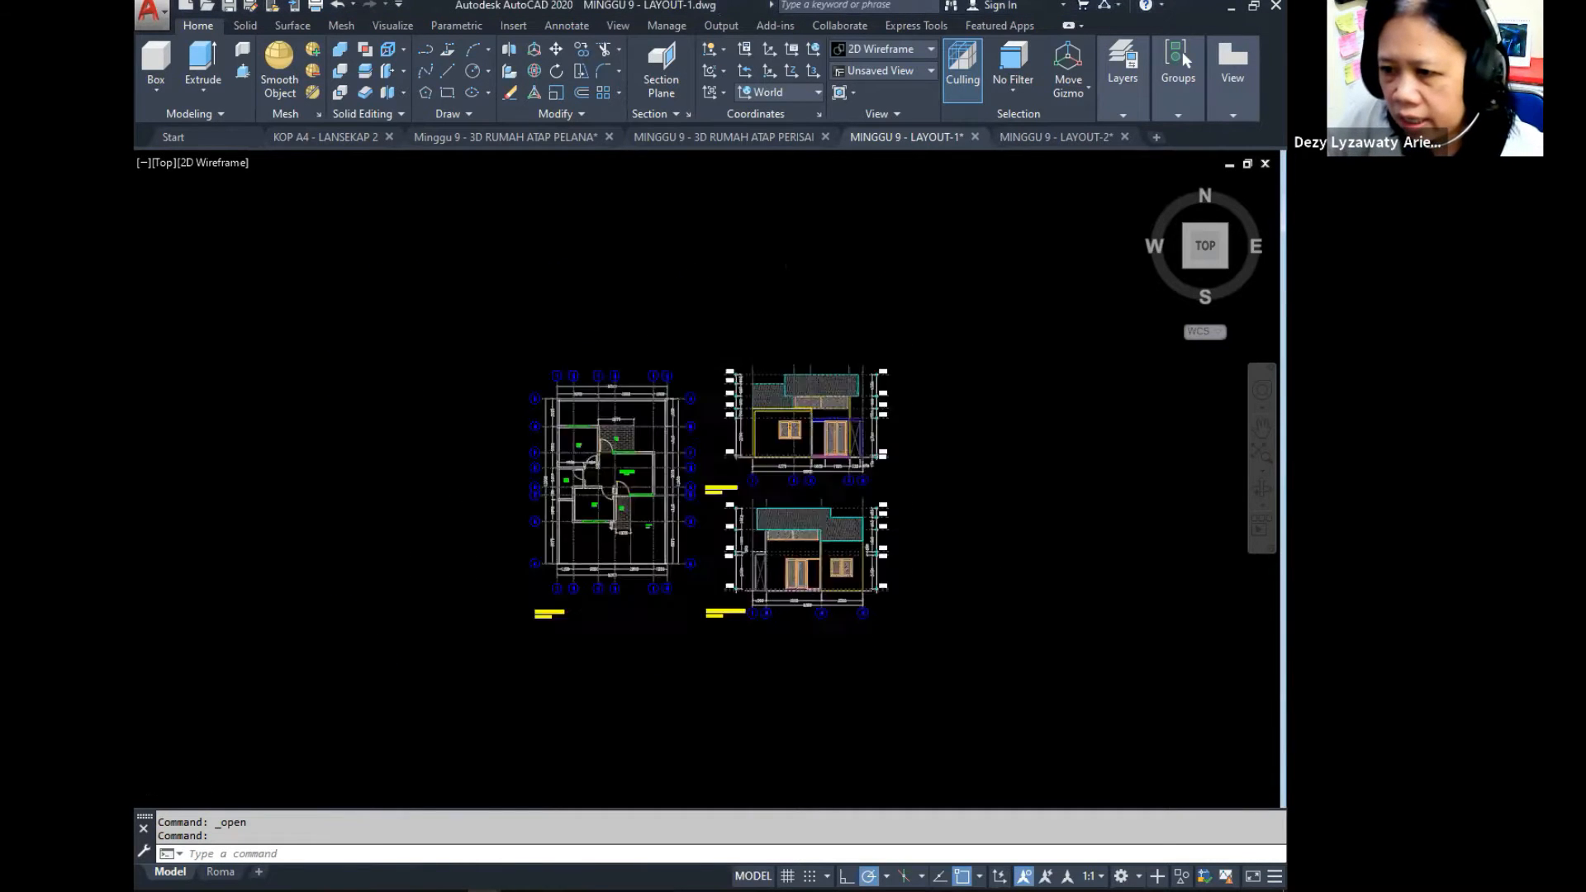
scroll(846, 499, "up", 1)
scroll(815, 469, "up", 1)
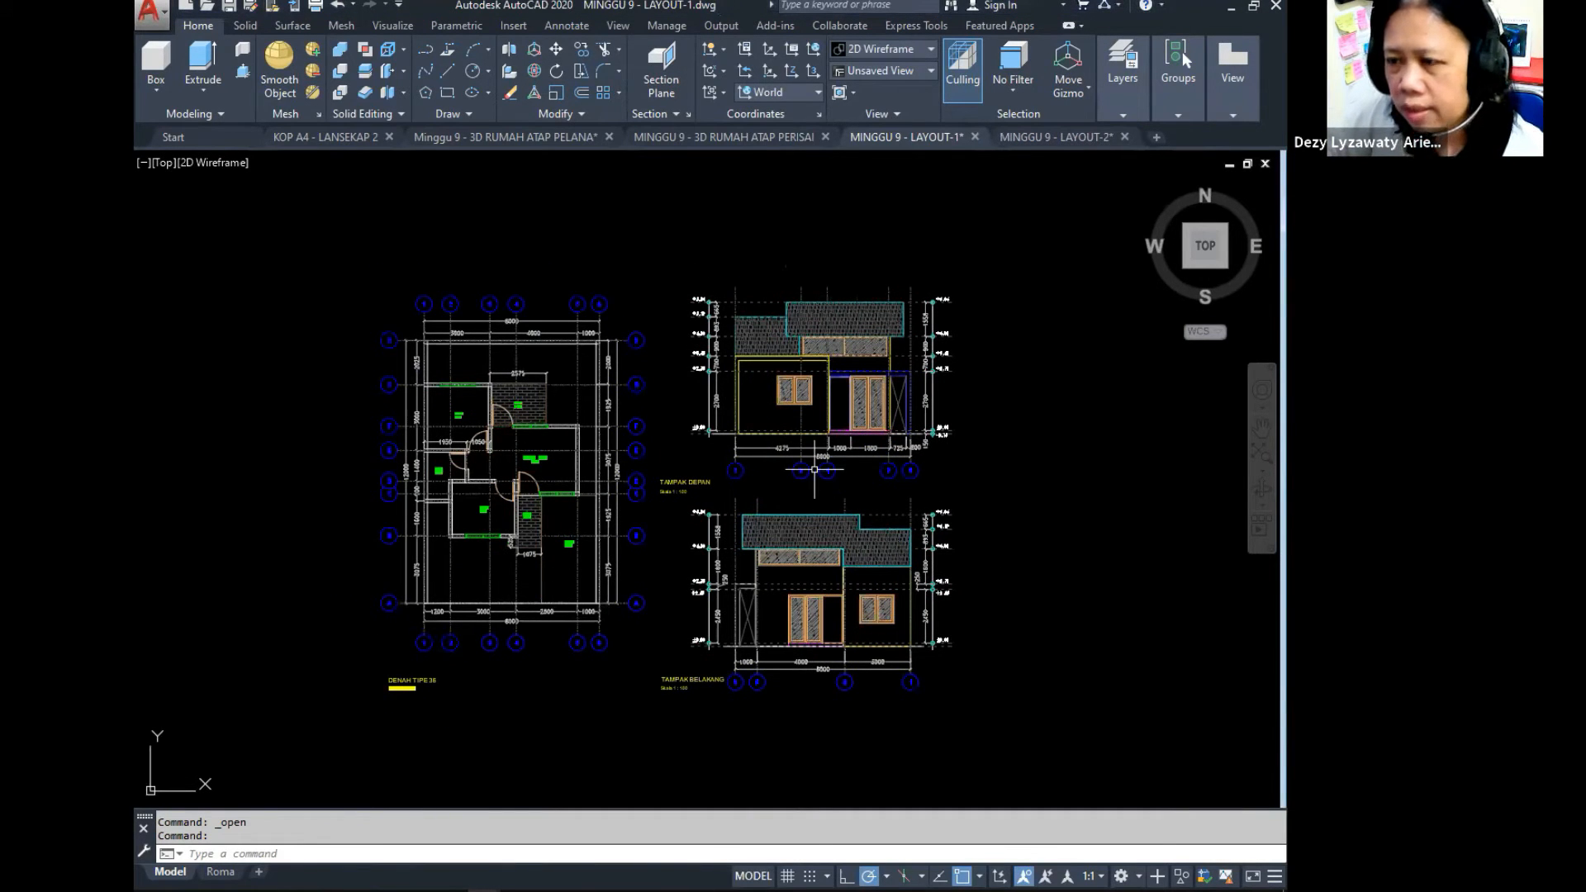
middle_click_drag(973, 347, 952, 360)
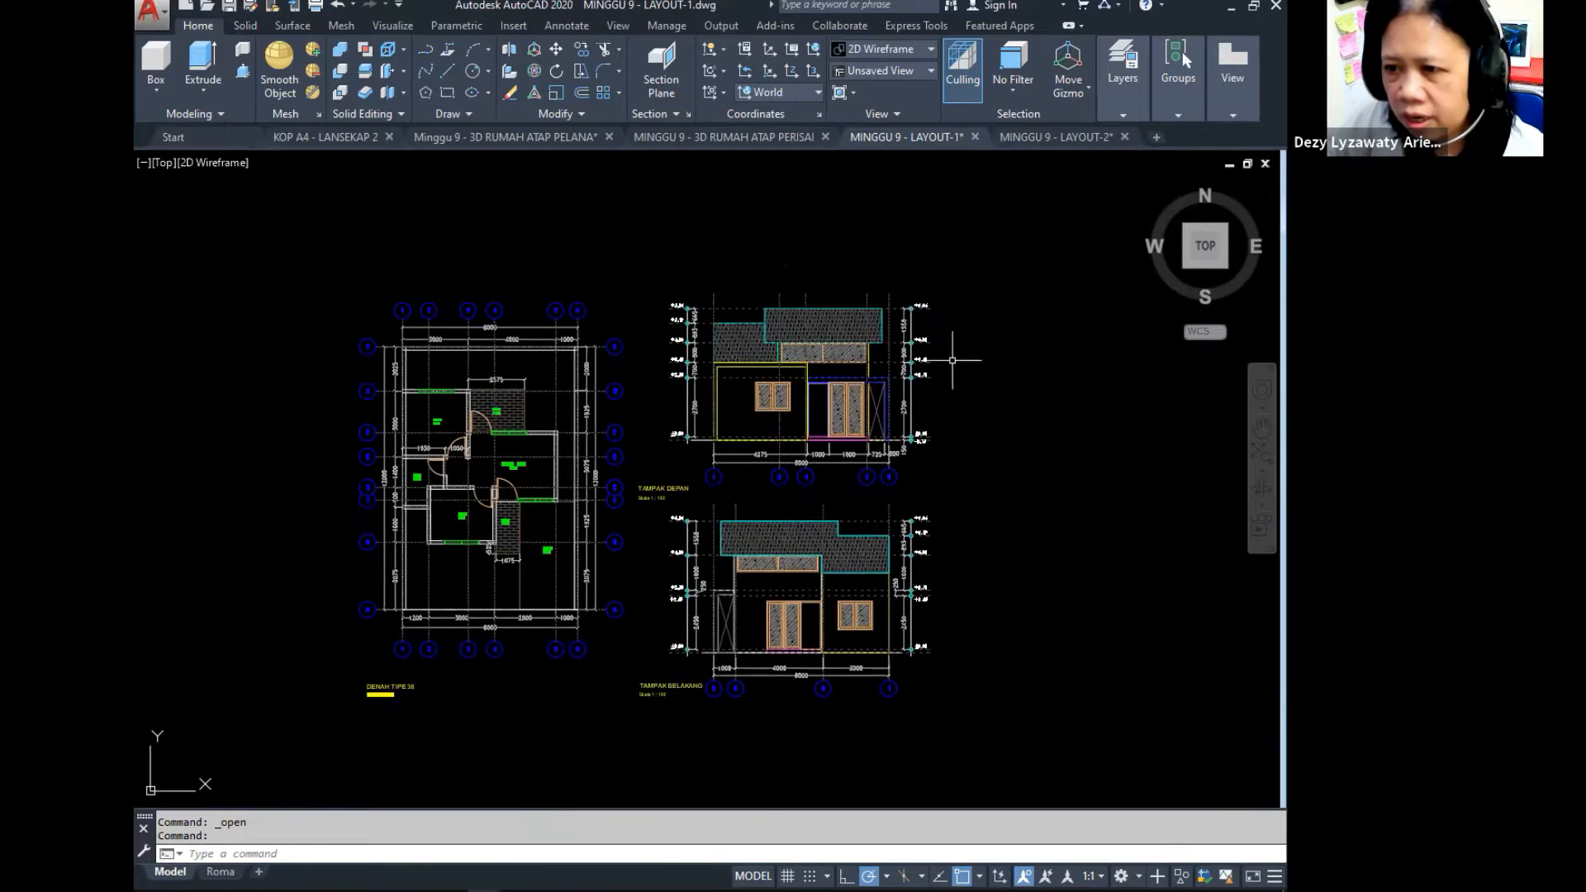
mouse_move(822, 370)
middle_mouse_down()
mouse_move(820, 334)
mouse_move(794, 310)
middle_mouse_up()
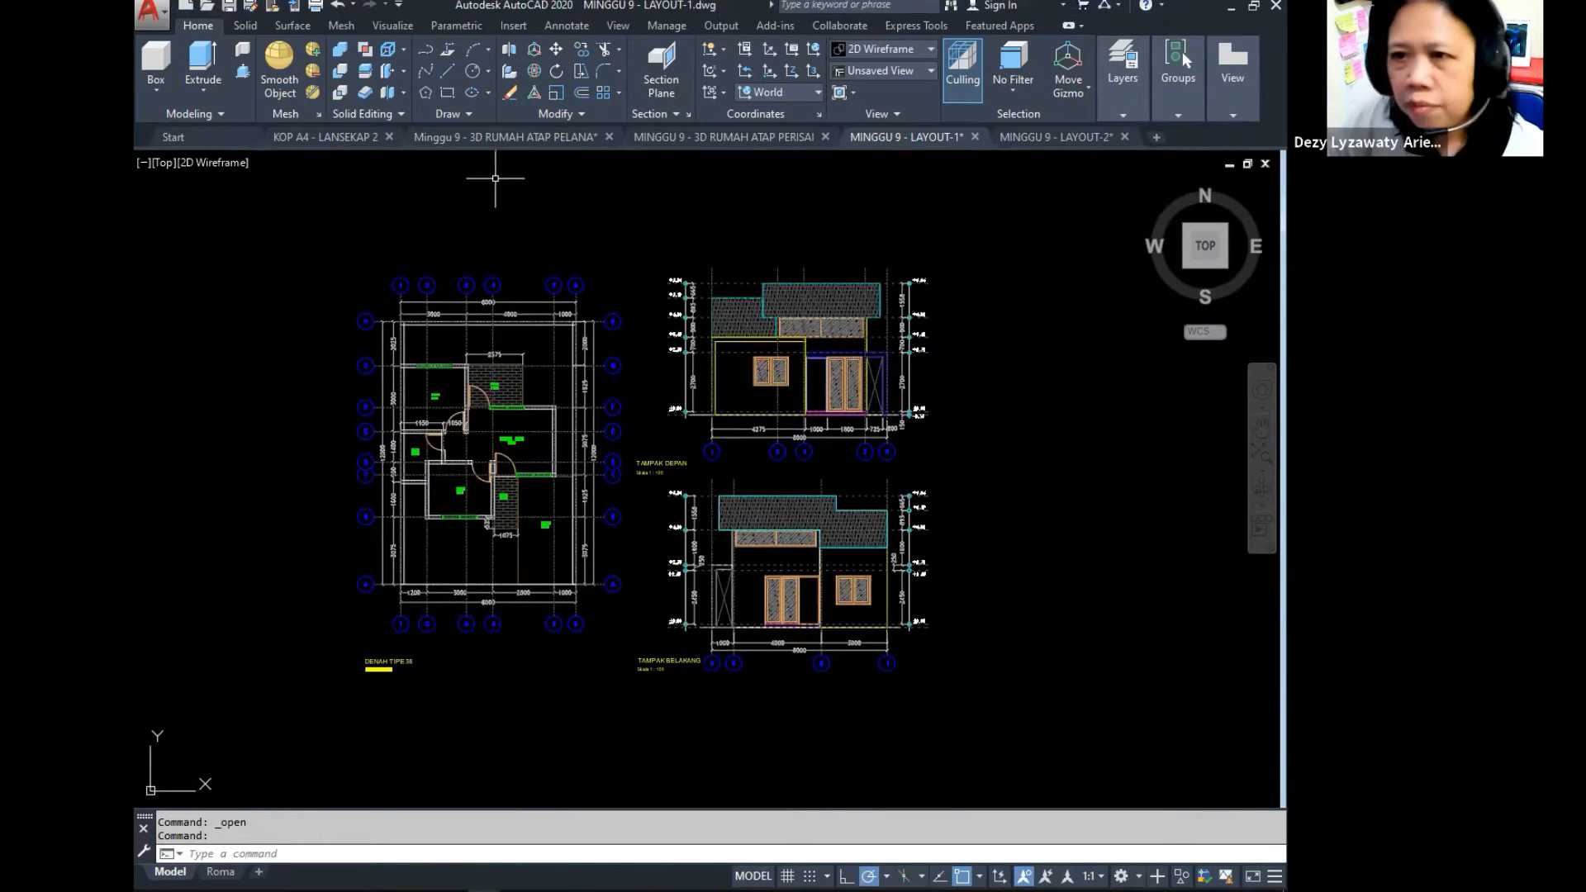
Step: Bring up the KOP A4 - LANSEKAP 2 drawing to view the complete A4 title block sheet
left_click(341, 139)
mouse_move(850, 396)
middle_mouse_down()
mouse_move(893, 324)
mouse_move(871, 355)
middle_mouse_up()
middle_click_drag(743, 256, 648, 308)
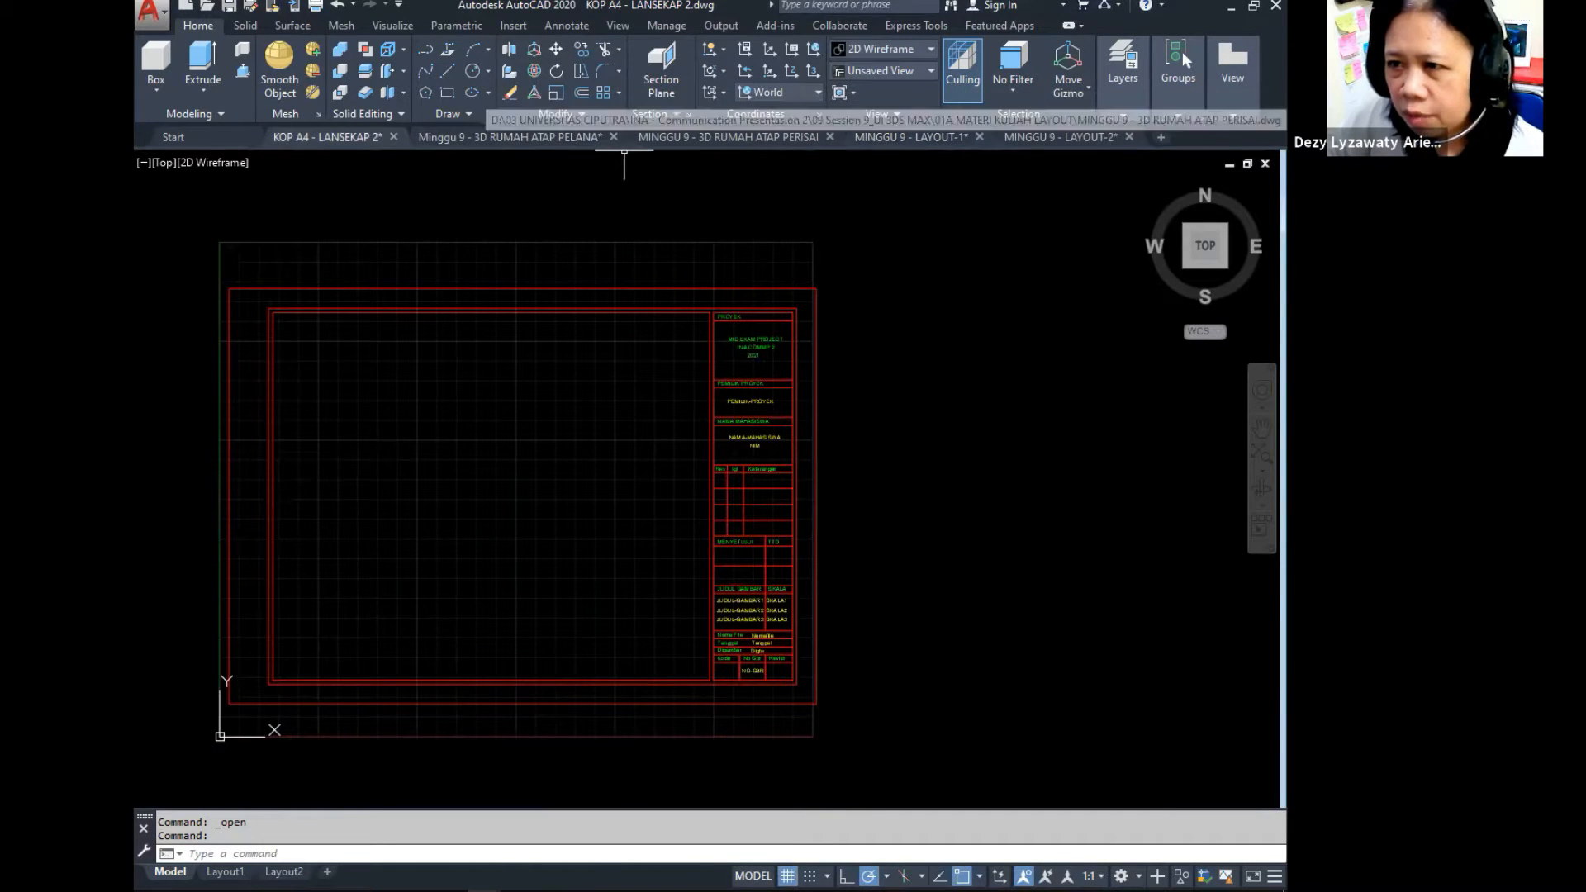
Step: Look through the ATAP PELANA and ATAP PERISAI 3D house models and the LAYOUT-2 drawing, ending on the MINGGU 9 - LAYOUT-1 drawing
left_click(562, 139)
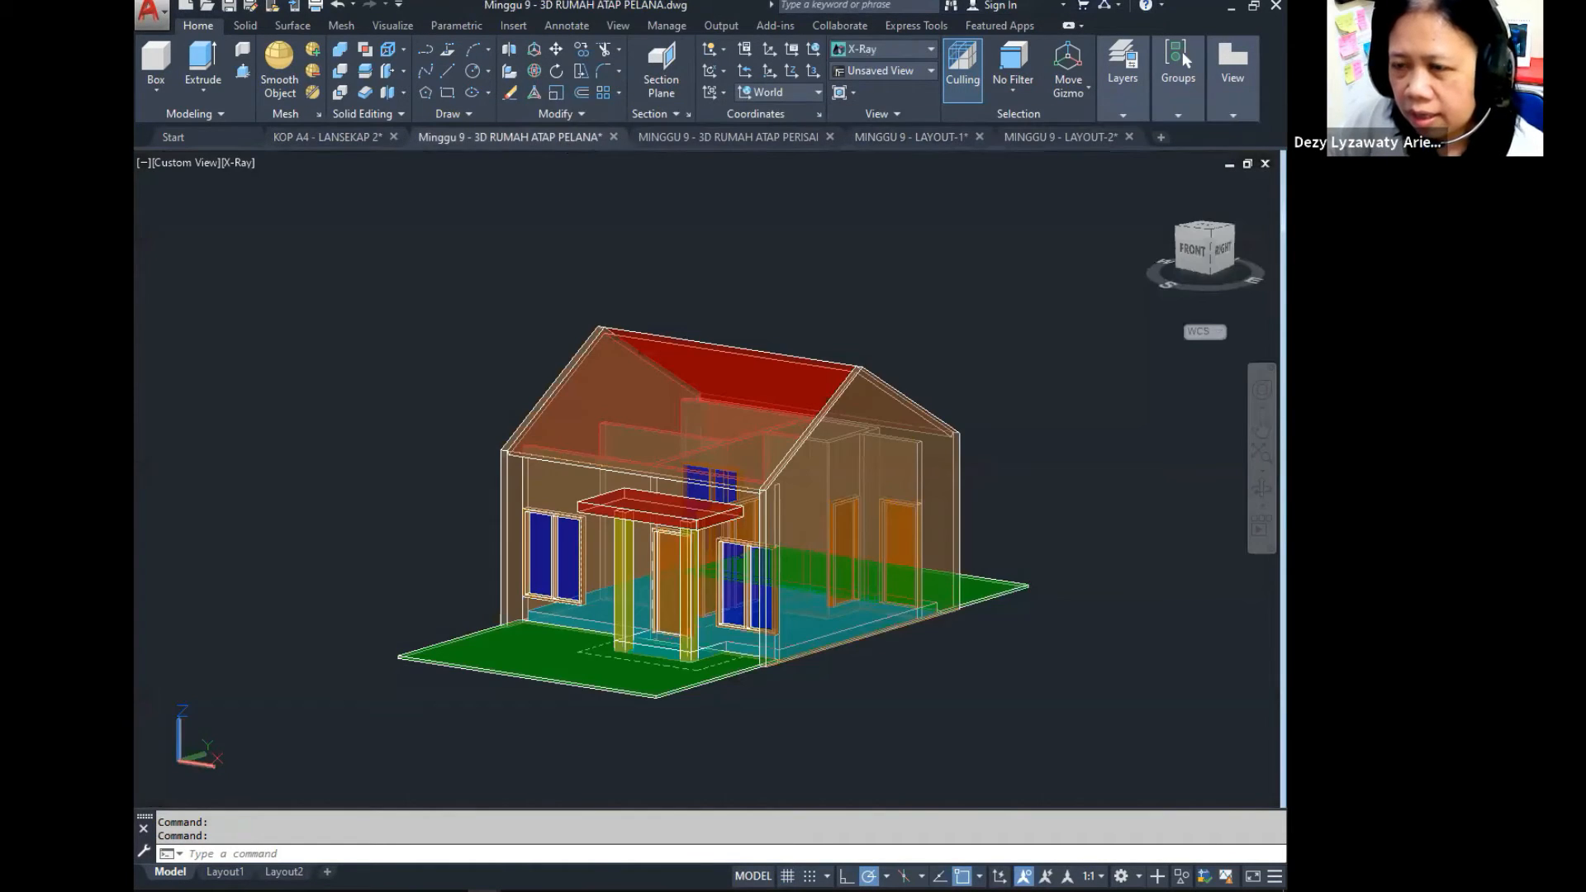
mouse_move(867, 505)
middle_mouse_down()
mouse_move(861, 403)
mouse_move(825, 468)
mouse_move(826, 443)
middle_mouse_up()
left_click(769, 139)
mouse_move(824, 367)
middle_mouse_down()
mouse_move(826, 395)
mouse_move(825, 360)
middle_mouse_up()
left_click(1033, 137)
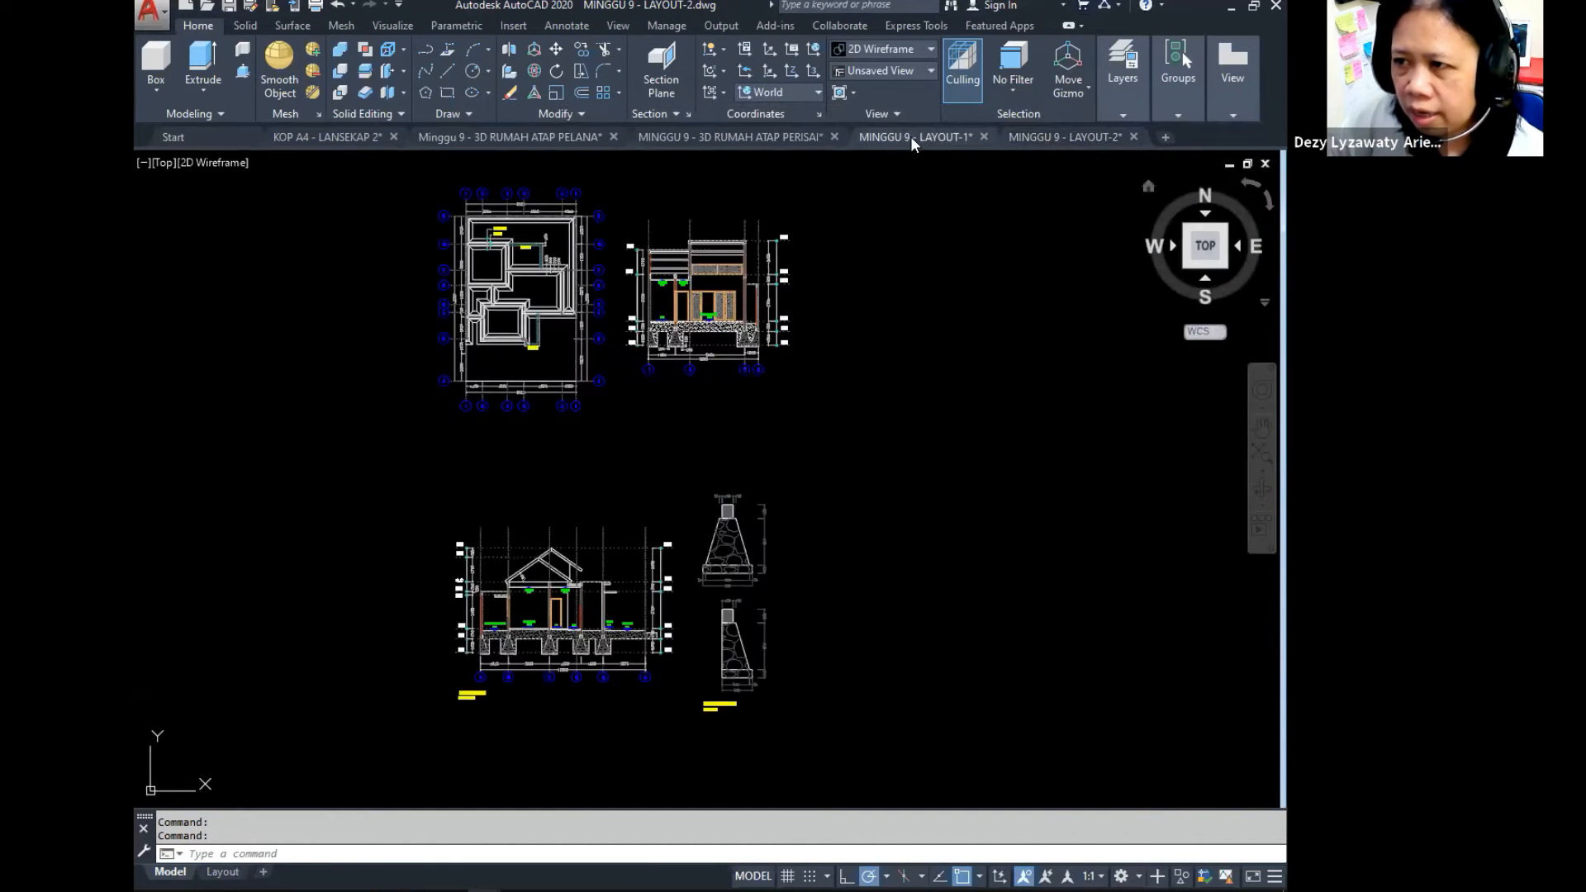
left_click(914, 139)
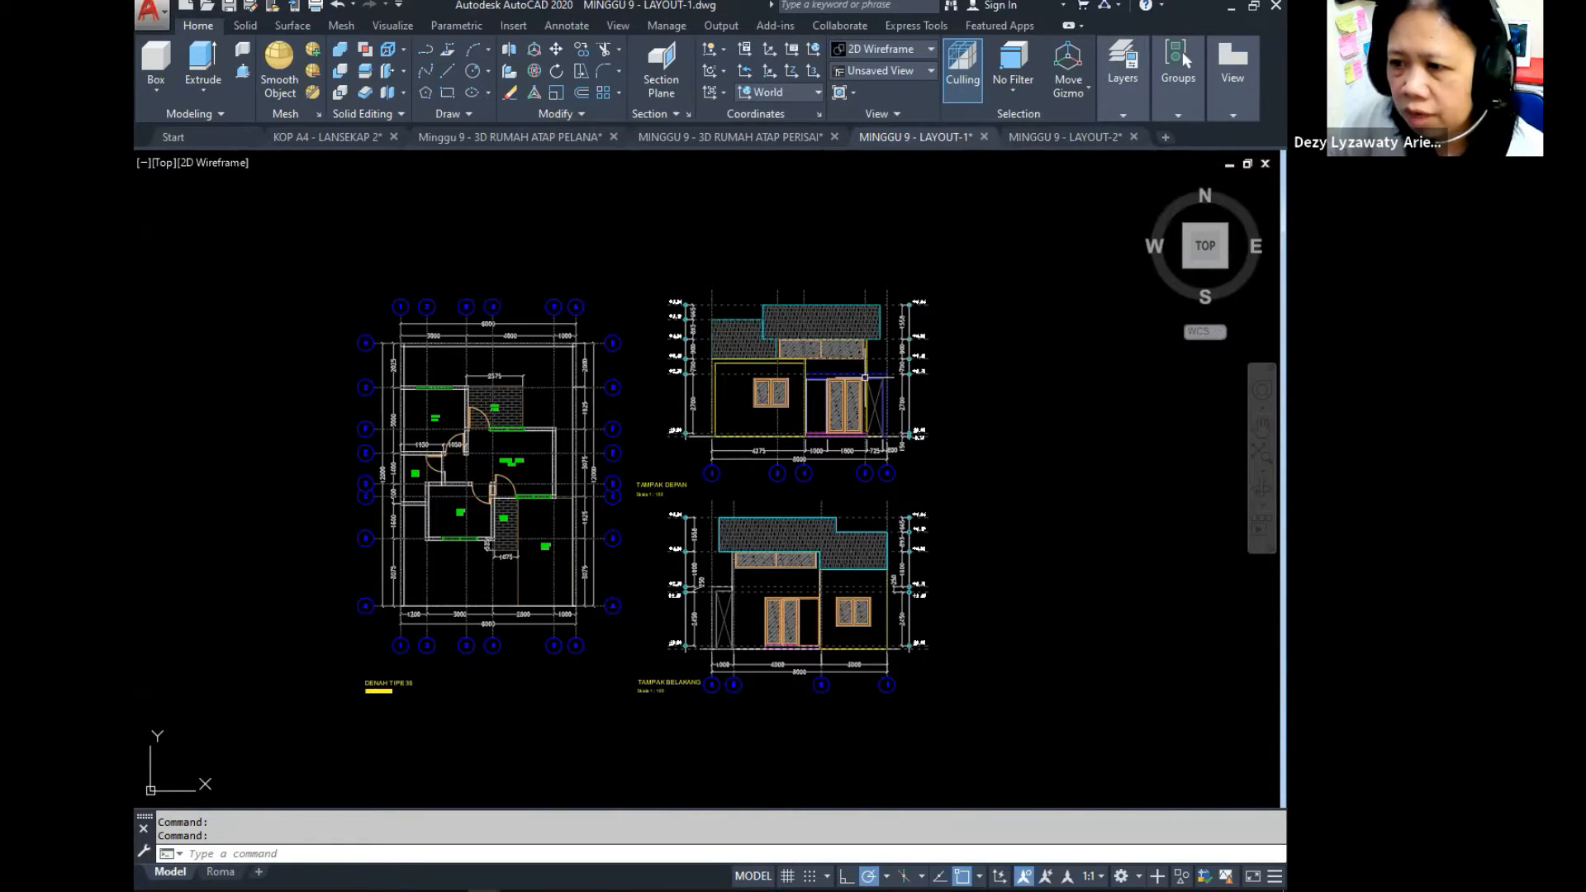
middle_click_drag(834, 355, 833, 332)
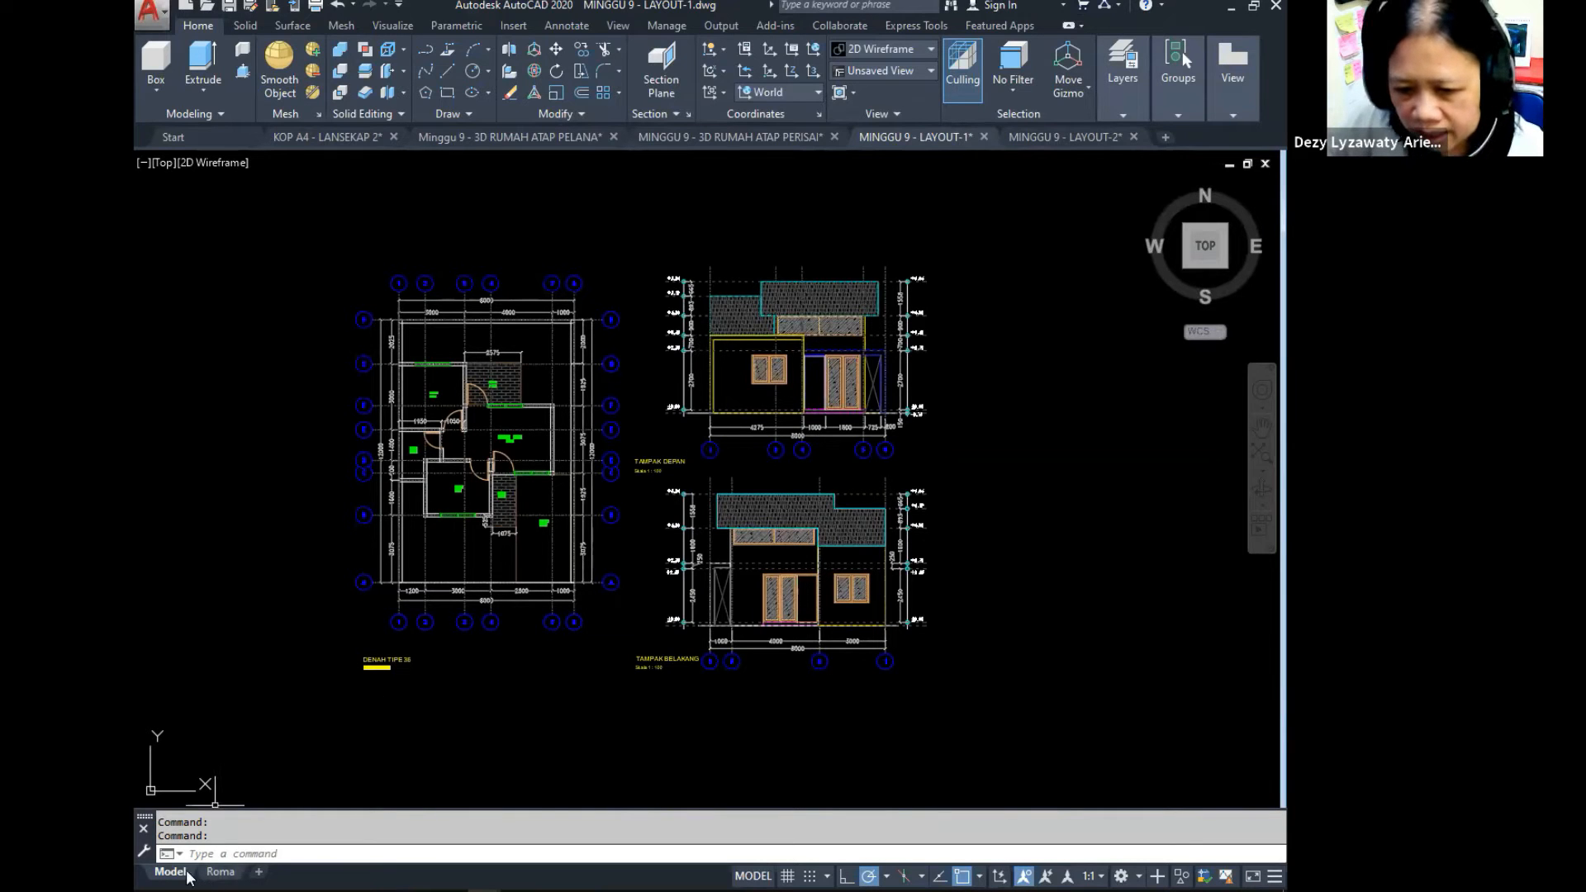
key("ctrl")
key("ctrl")
key("ctrl")
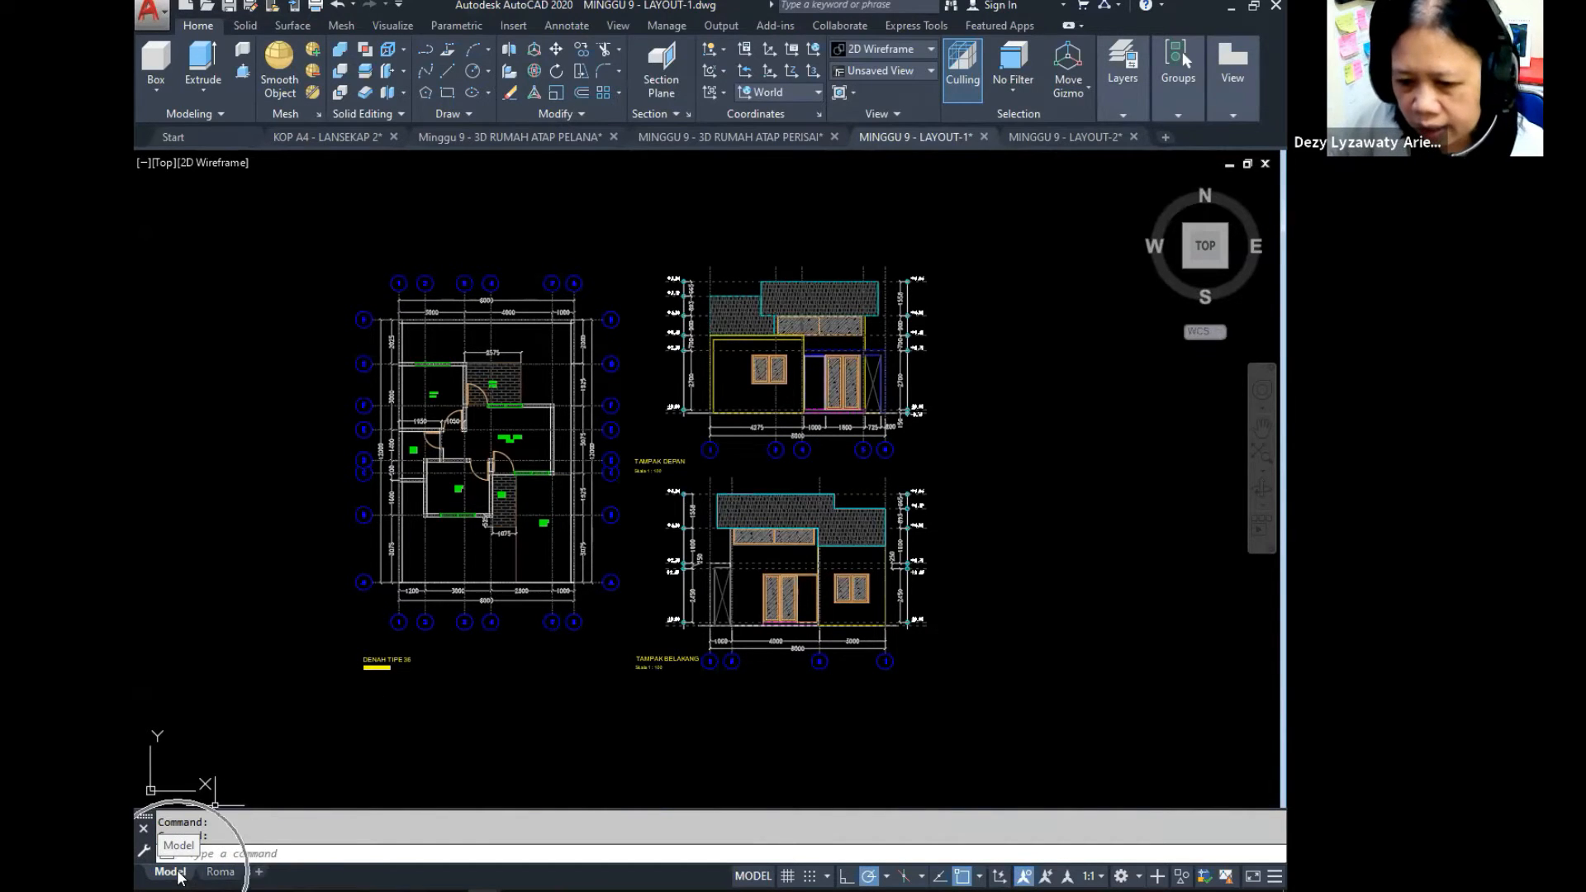
key("ctrl")
key("ctrl")
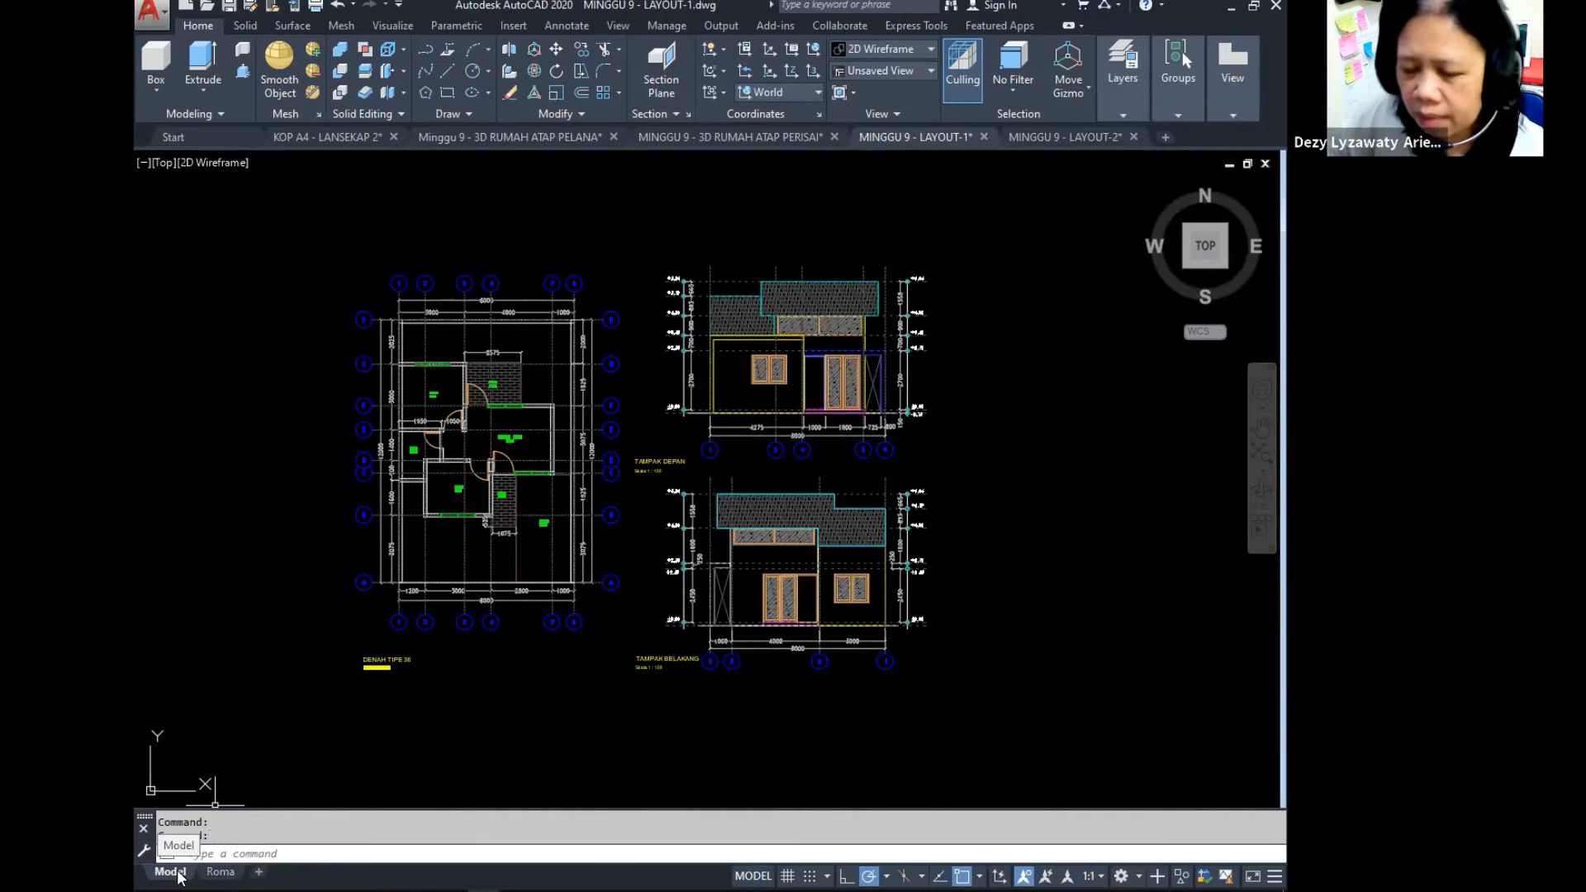
mouse_move(215, 879)
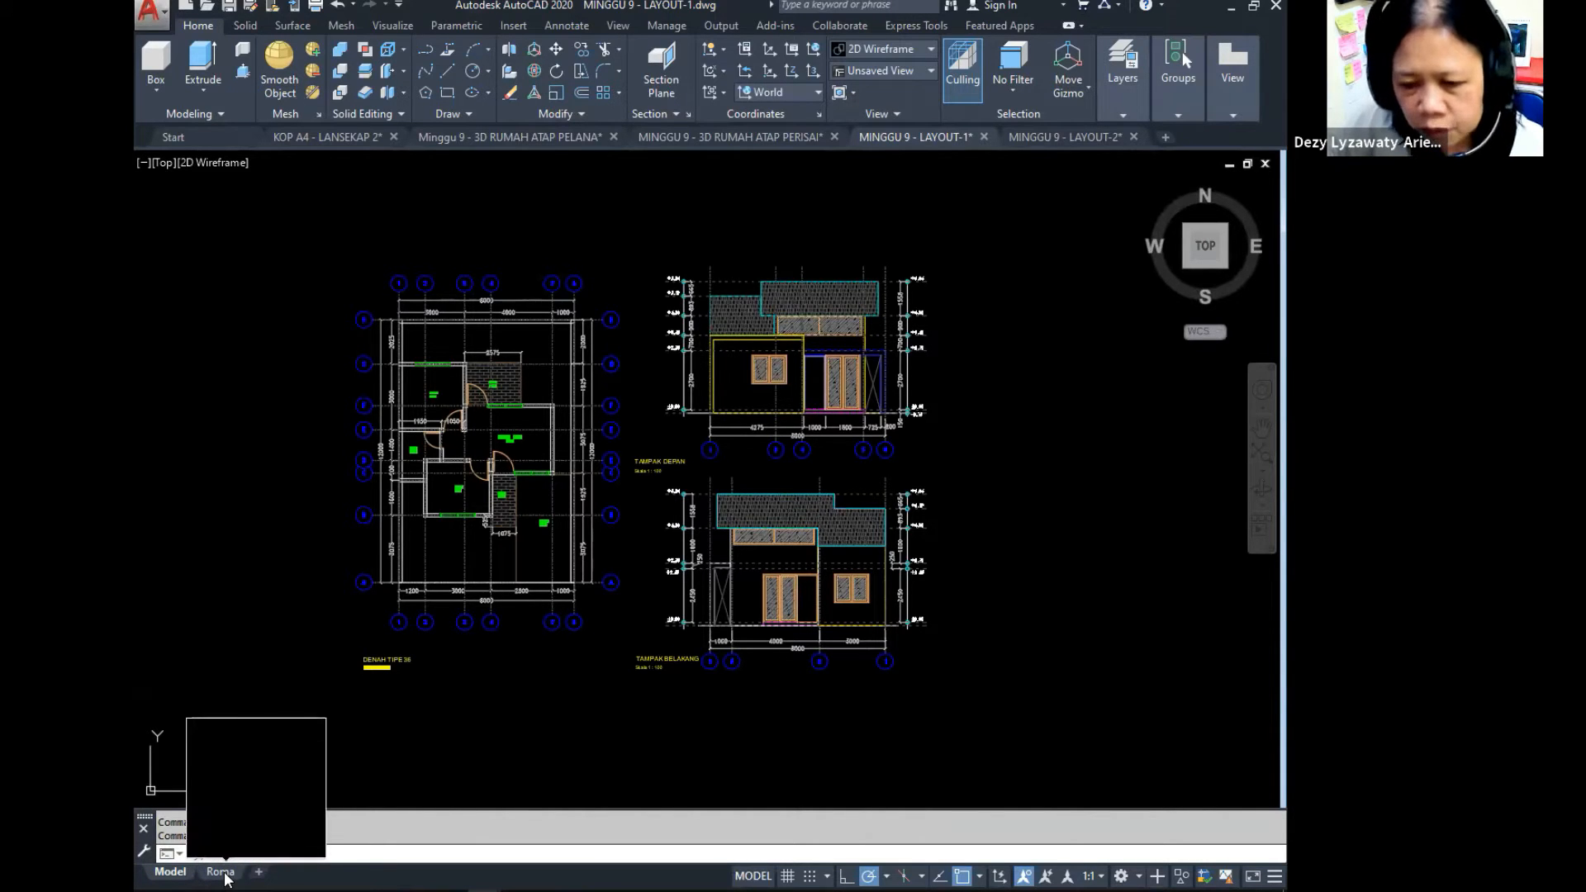
key("ctrl")
key("ctrl")
key("ctrl")
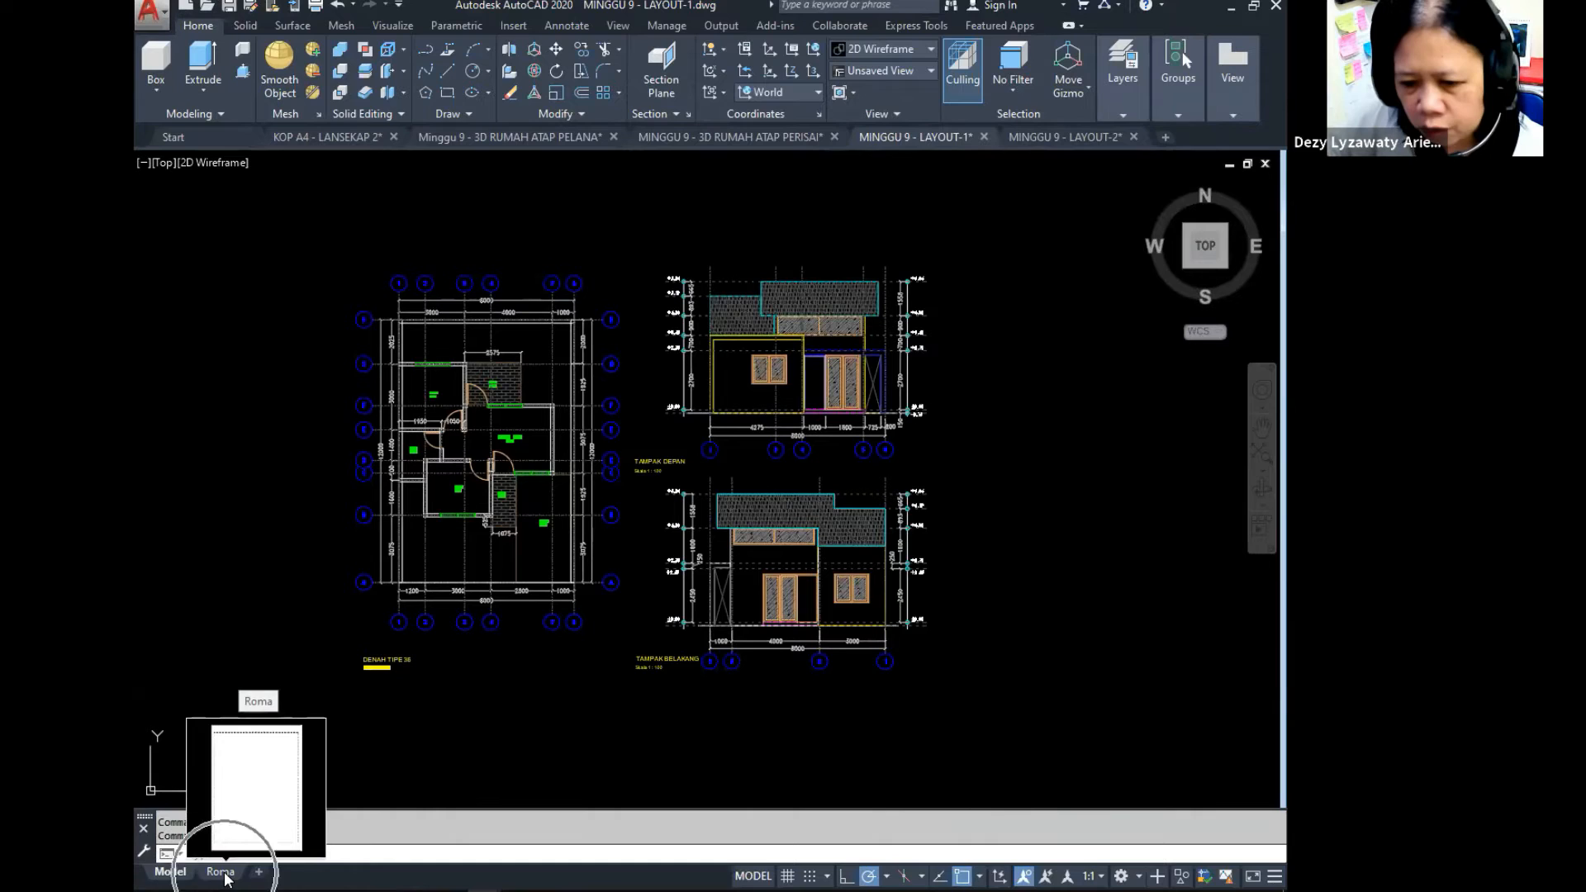
key("ctrl")
key("ctrl")
key("ctrl")
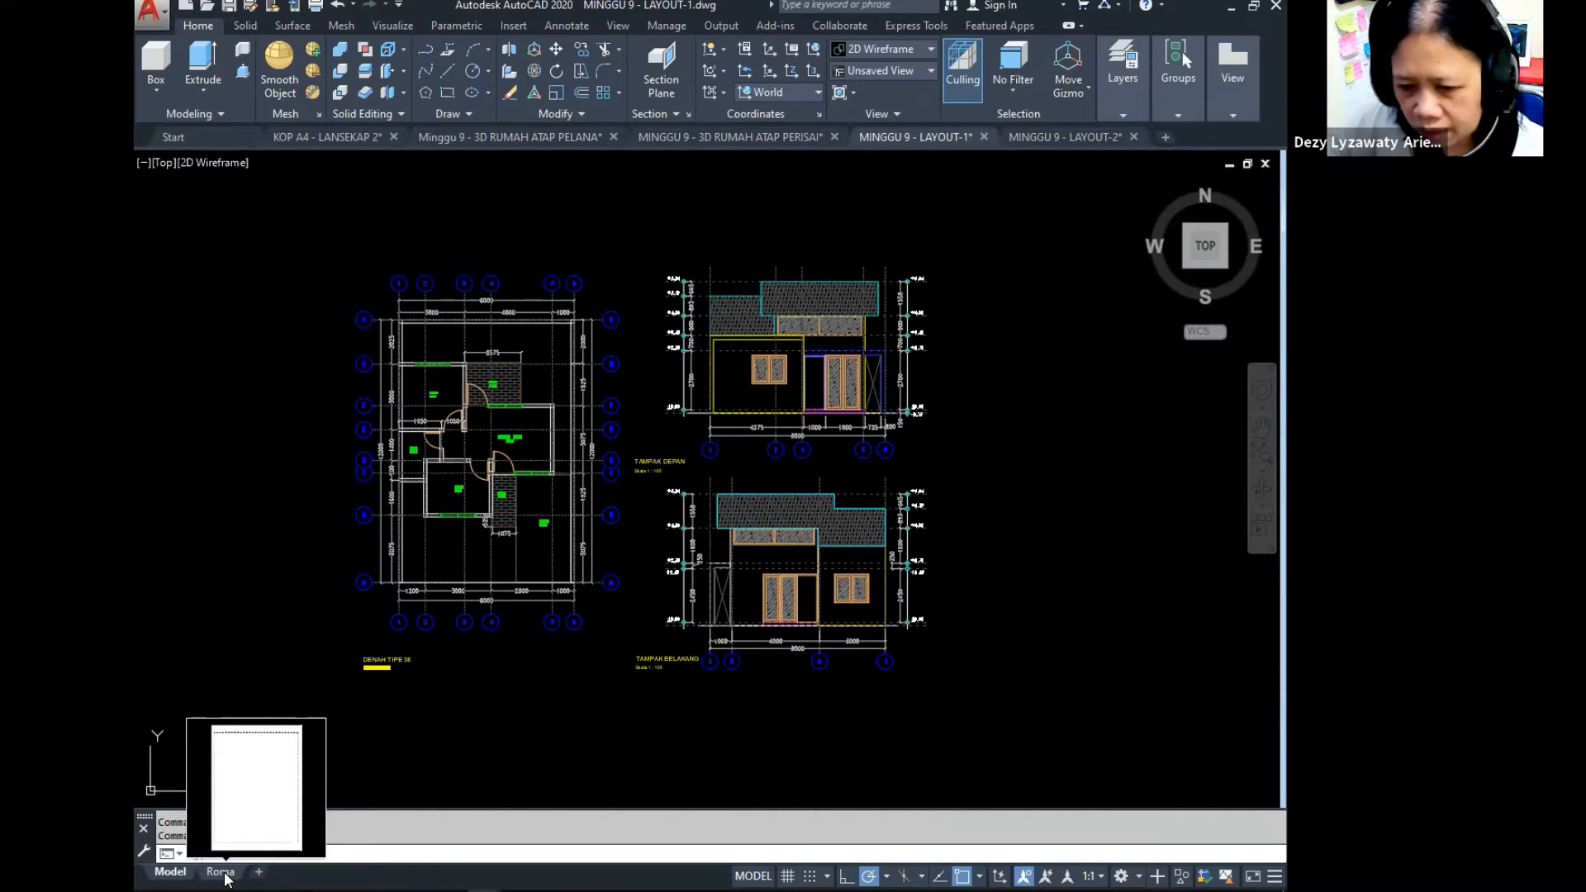
key("ctrl")
key("ctrl")
key("ctrl")
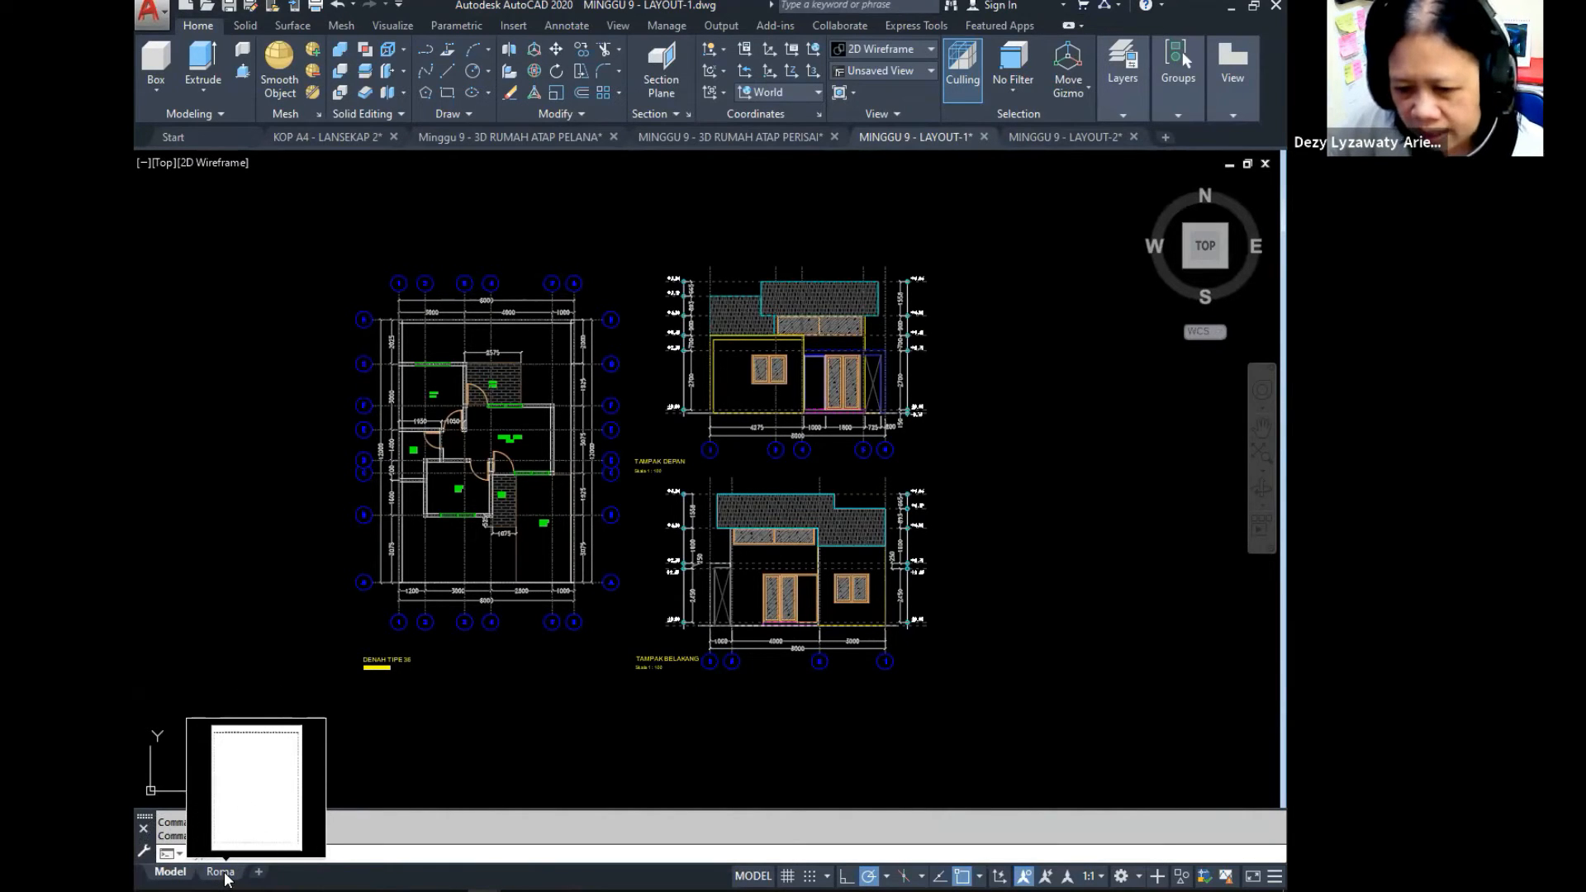
key("ctrl")
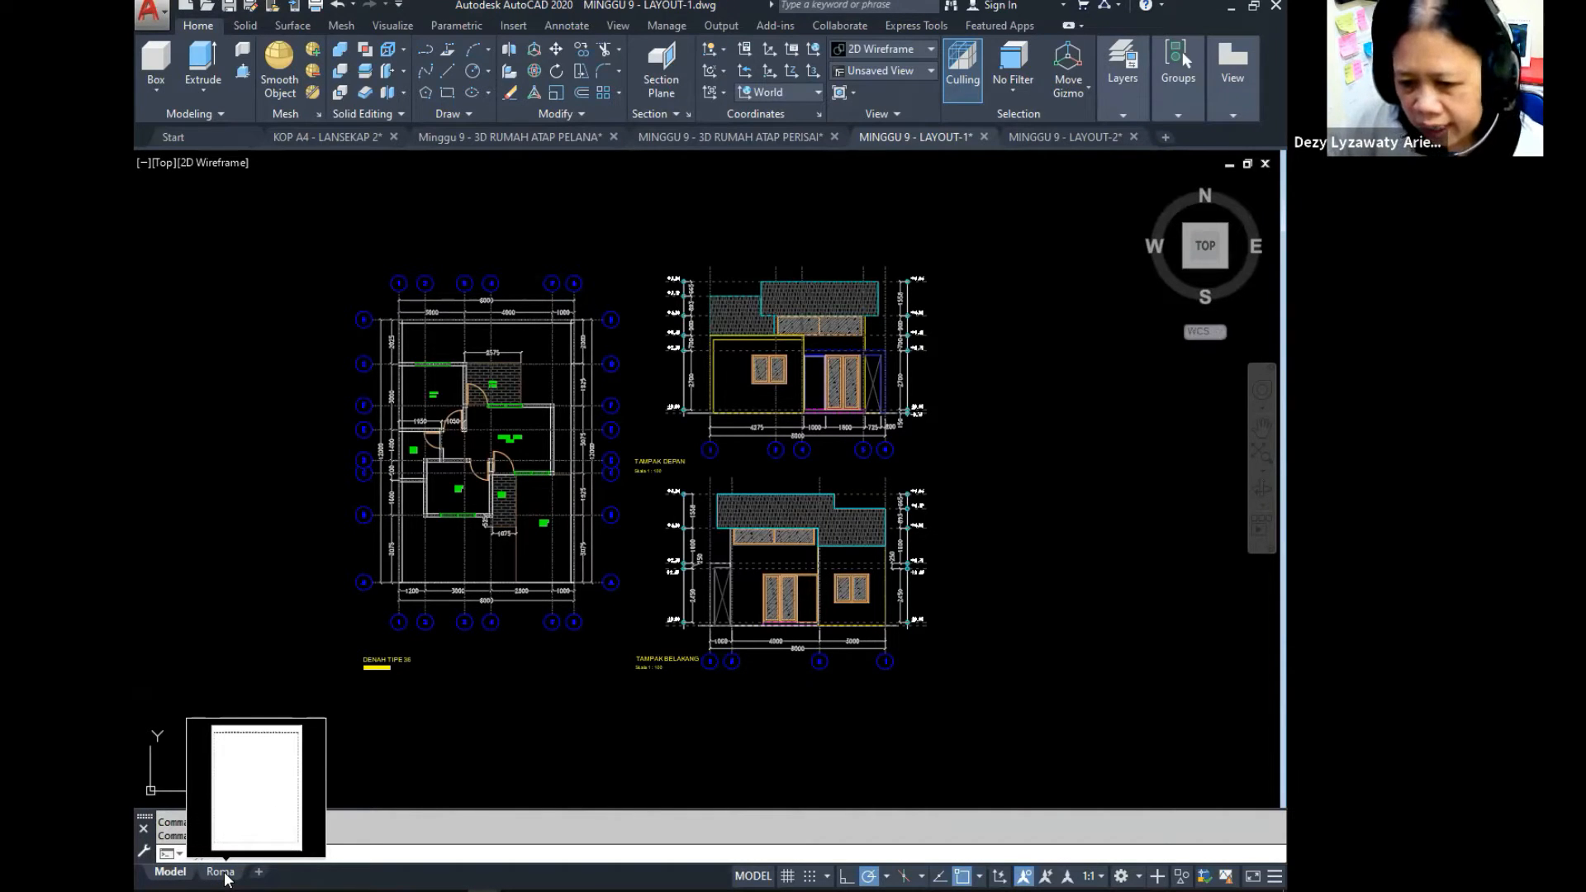
Step: Switch from model space to the Roma layout and inspect its entire blank sheet and printable area
left_click(221, 874)
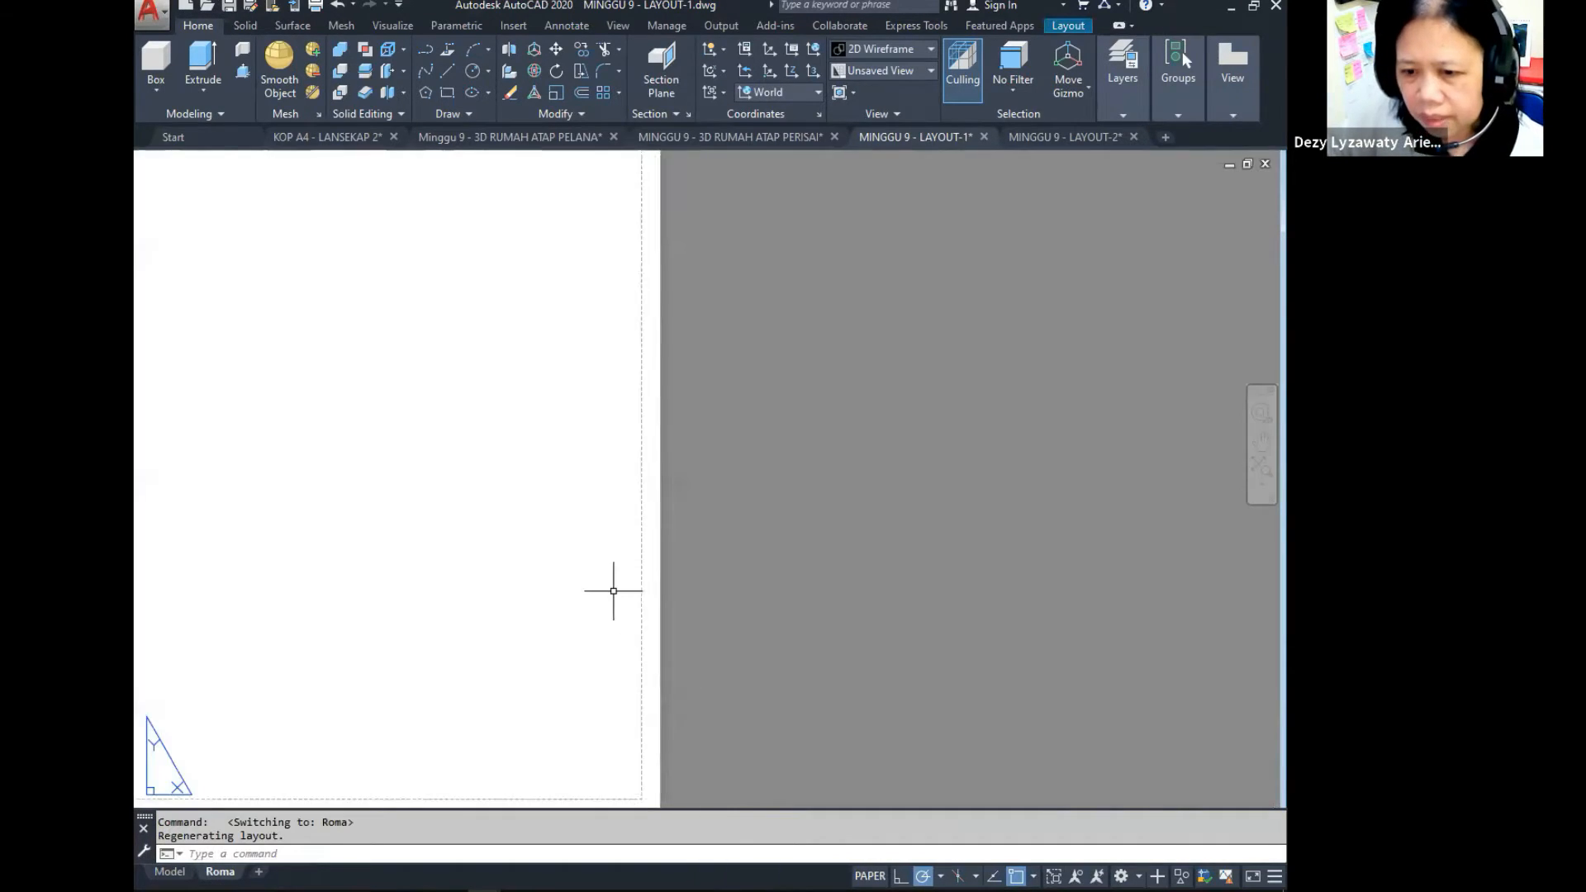
scroll(614, 592, "down", 2)
middle_click_drag(522, 561, 542, 385)
scroll(636, 582, "up", 2)
scroll(627, 549, "down", 2)
scroll(577, 503, "up", 2)
scroll(575, 503, "down", 2)
scroll(563, 504, "up", 2)
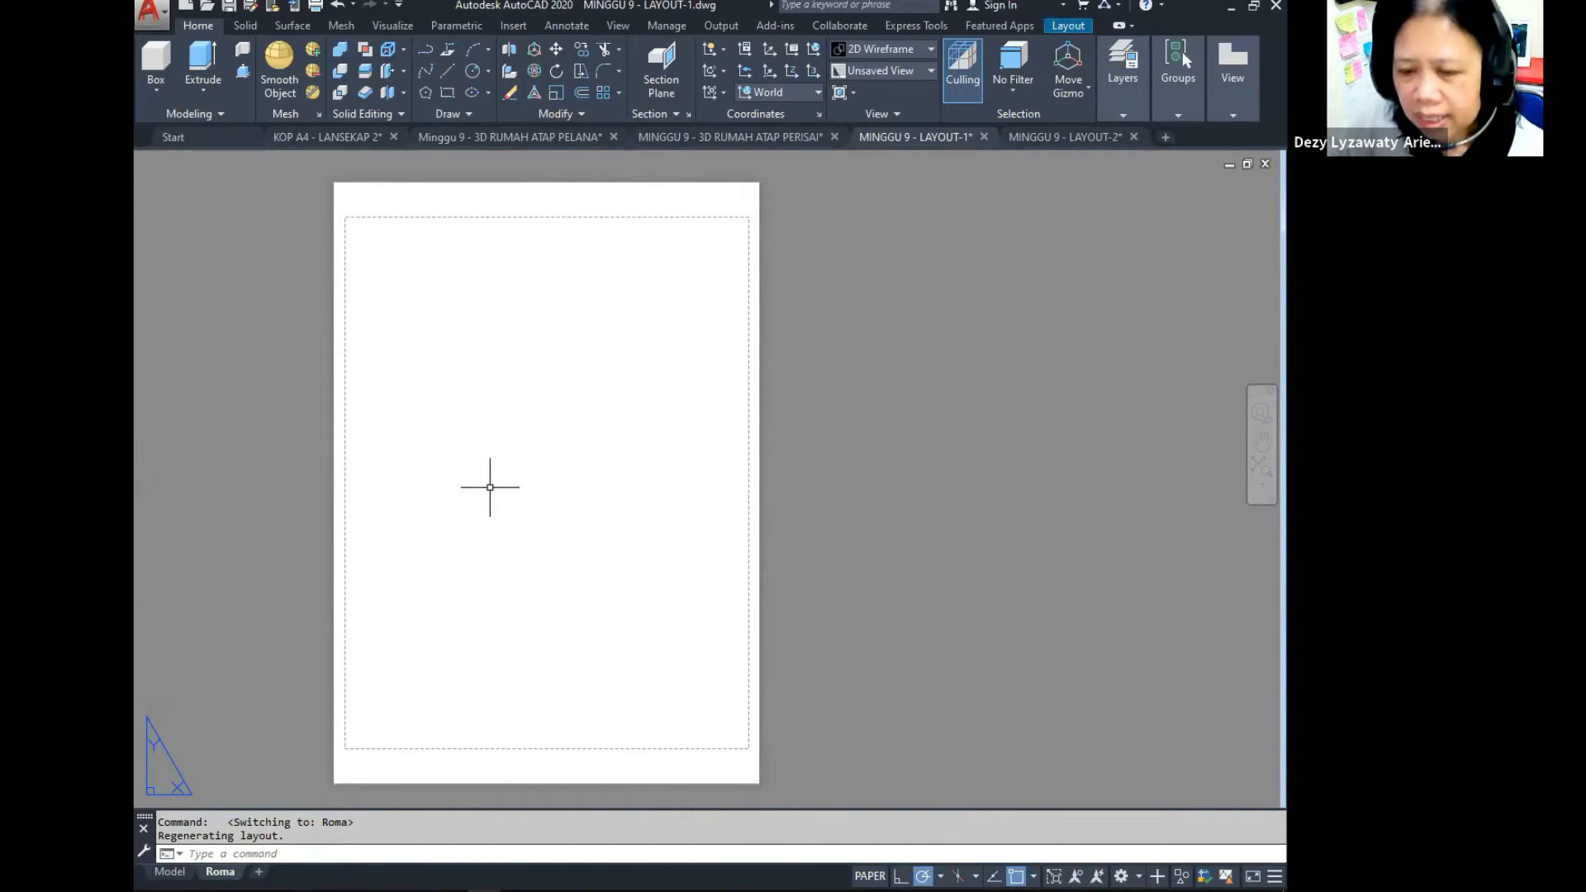
scroll(578, 524, "down", 3)
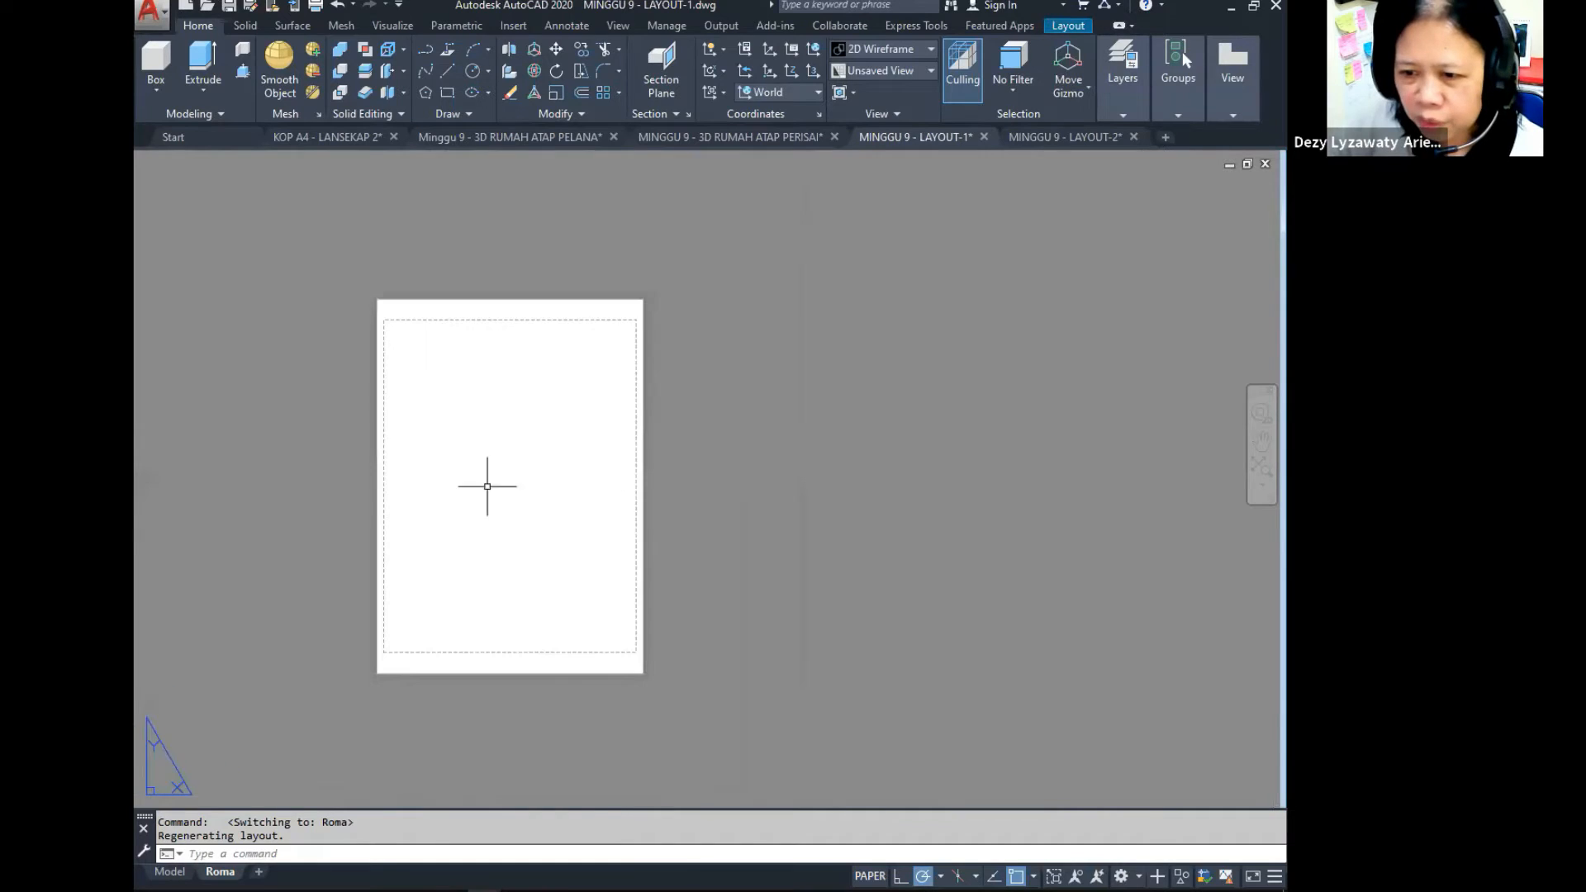
scroll(499, 570, "up", 2)
middle_click_drag(524, 521, 520, 538)
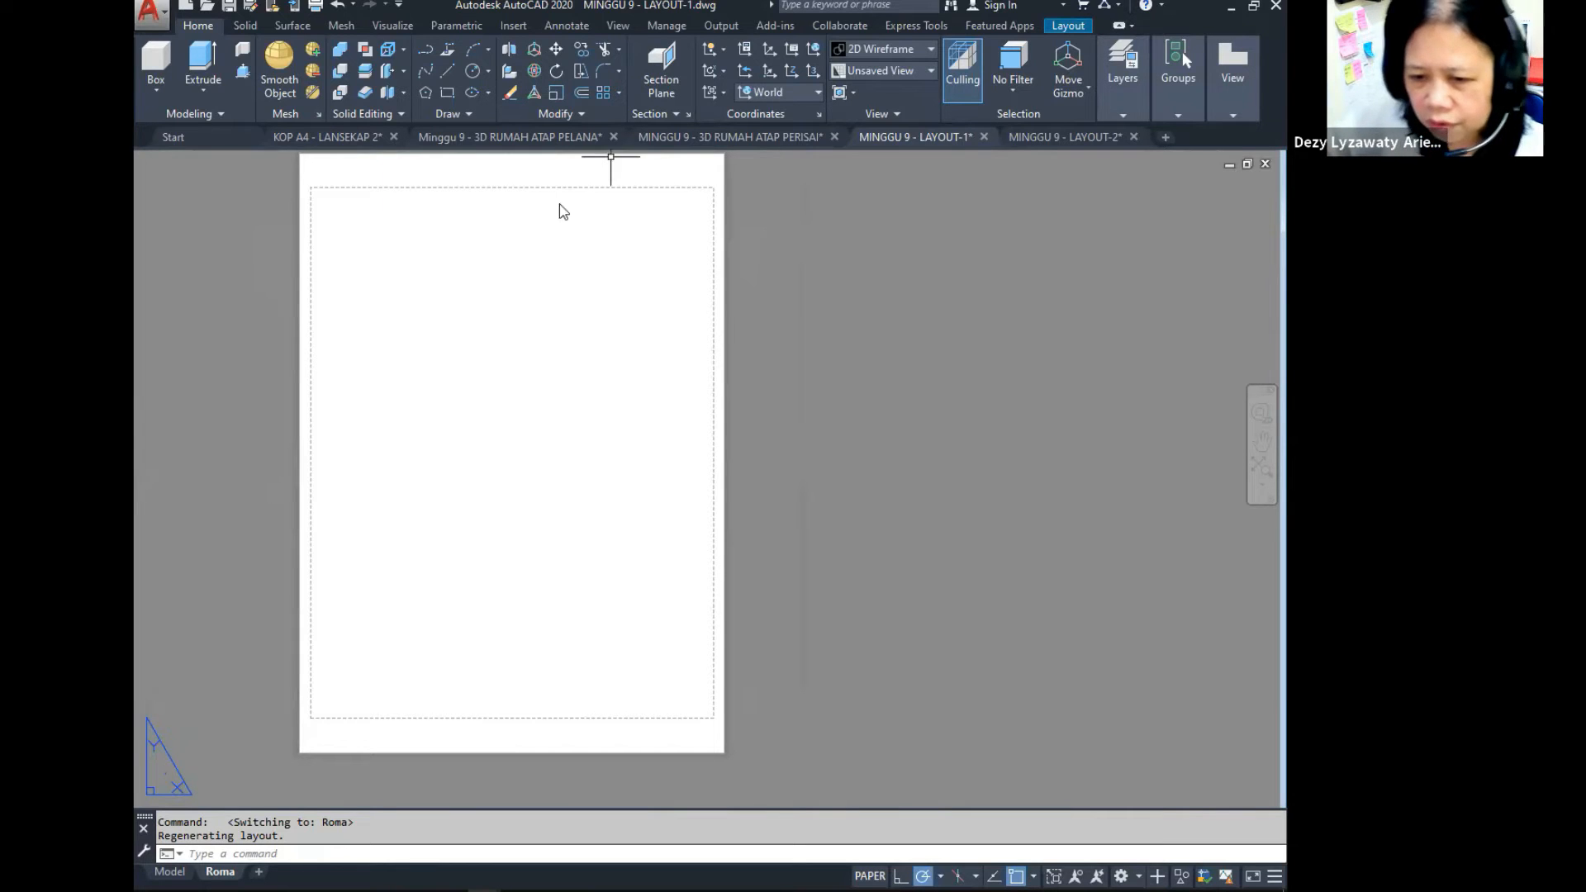
Step: Modify the Roma layout's page setup, choosing AutoCAD PDF (High Quality Print).pc3 as the plotter
right_click(222, 874)
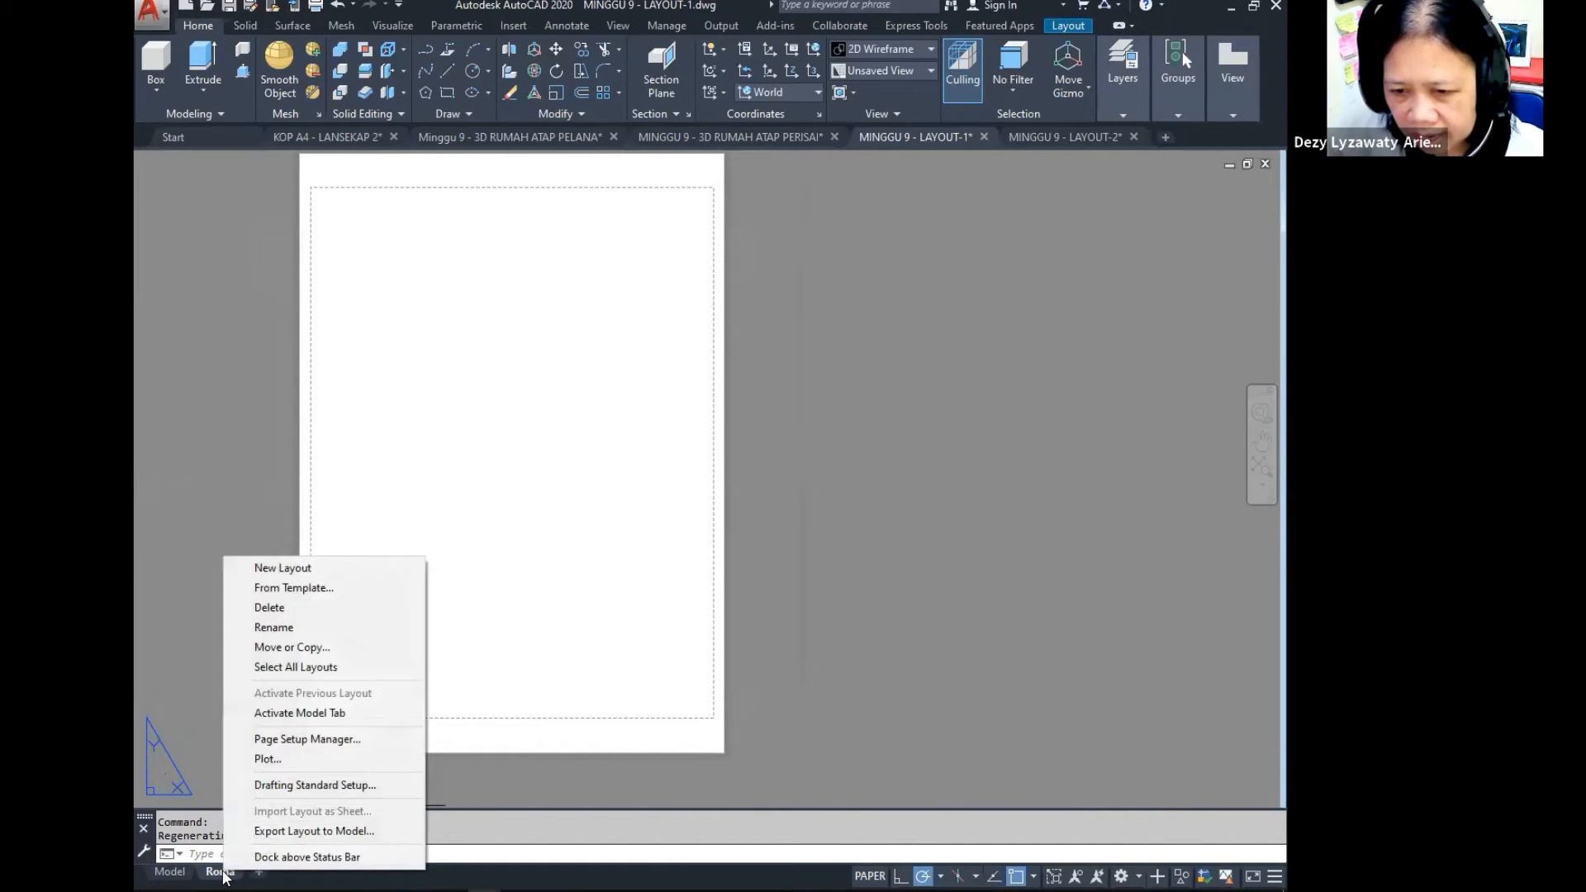
left_click(335, 750)
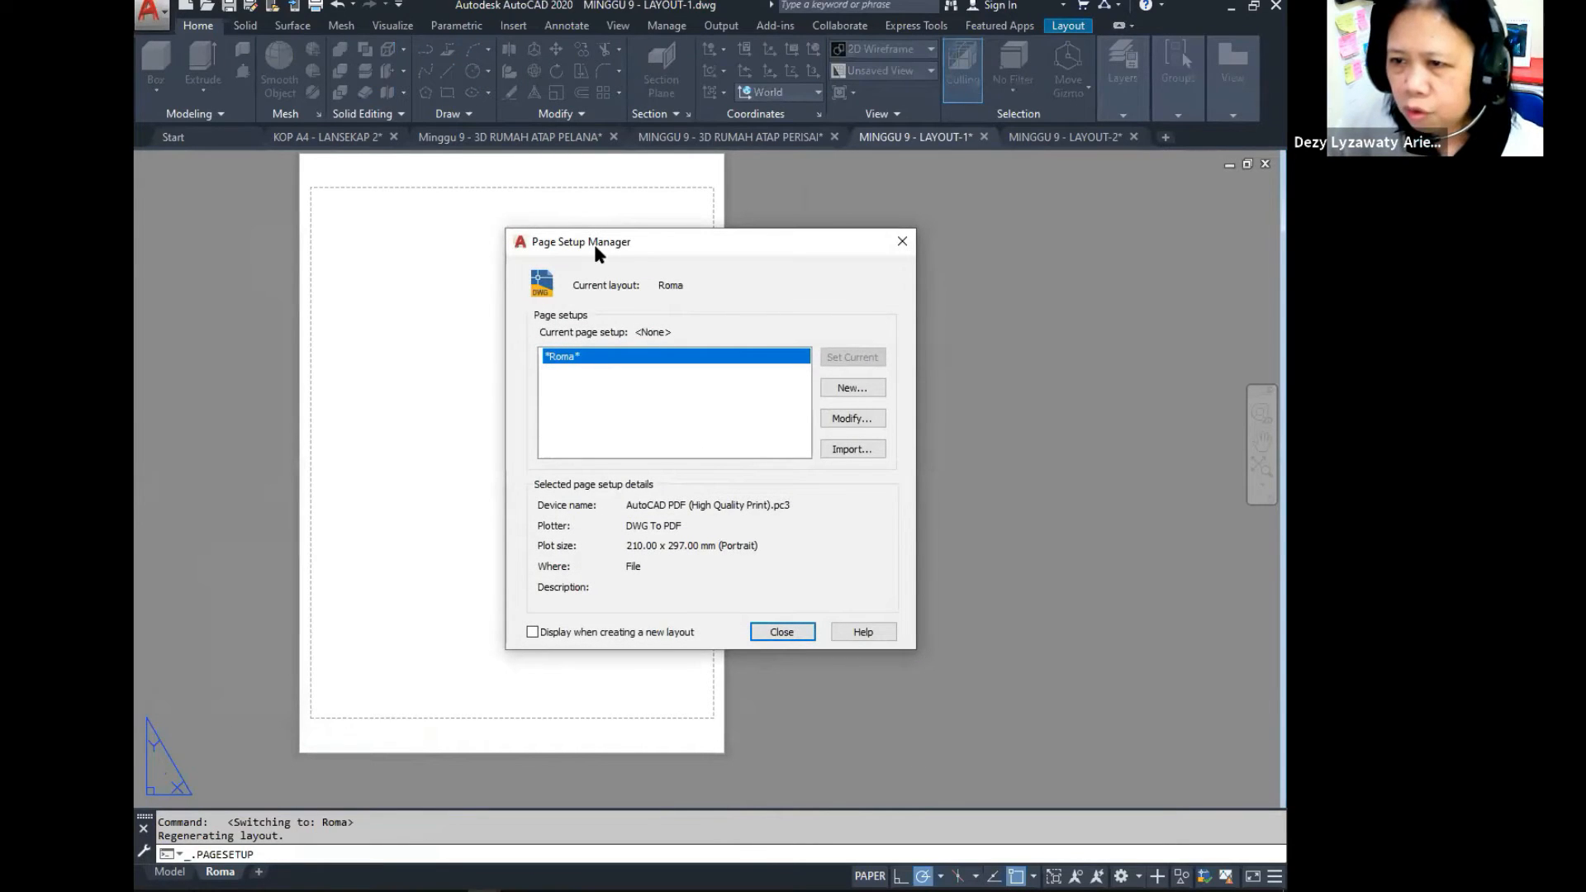
key("ctrl")
key("ctrl")
key("ctrl")
key("ctrl")
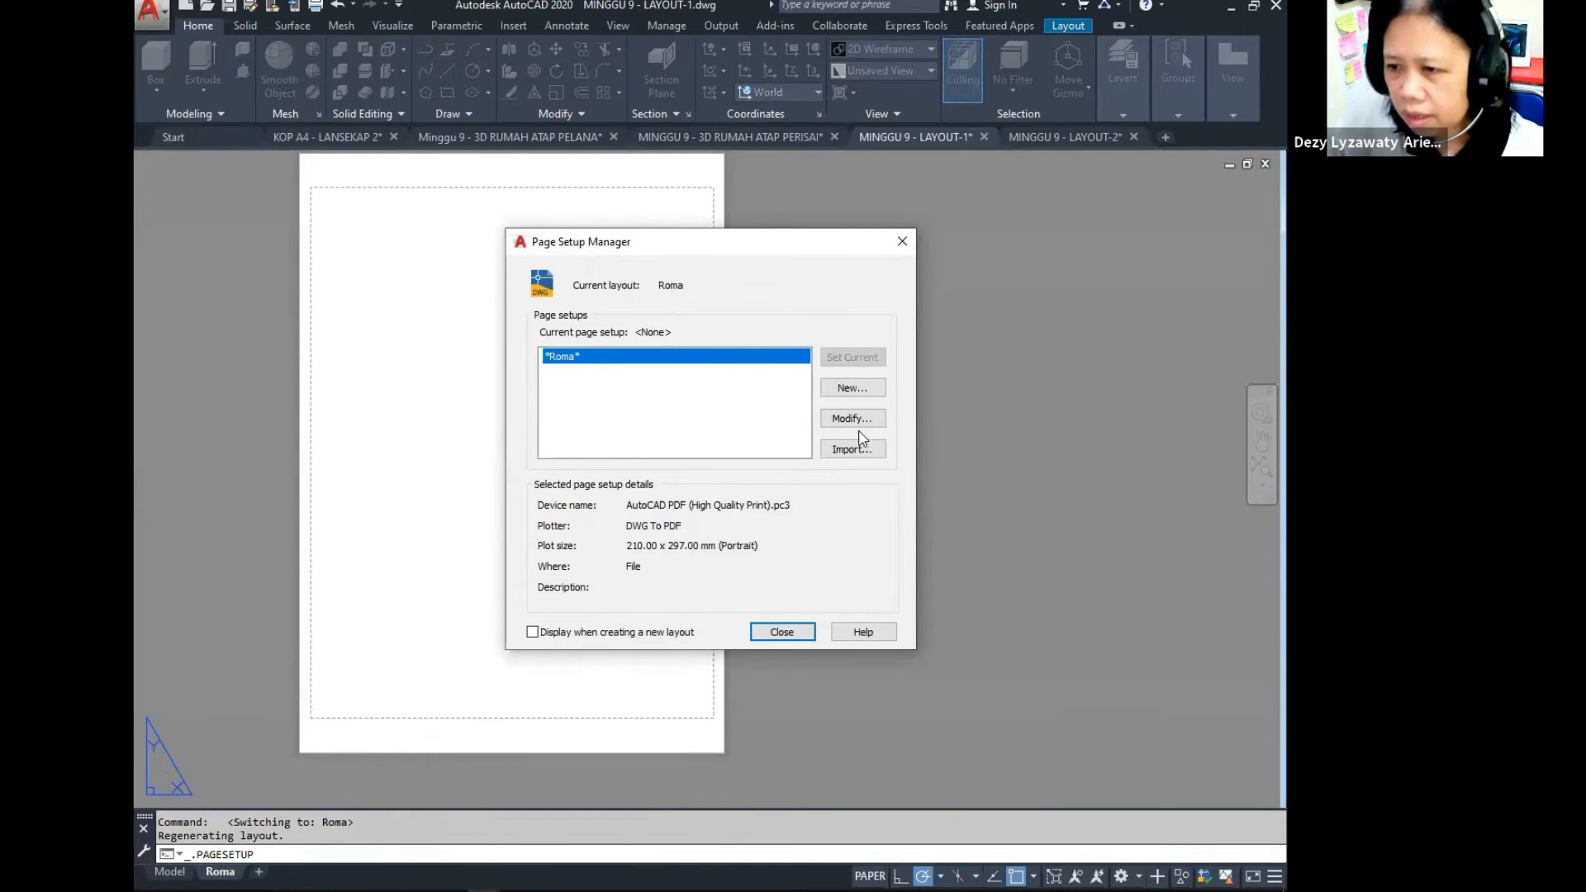
key("ctrl")
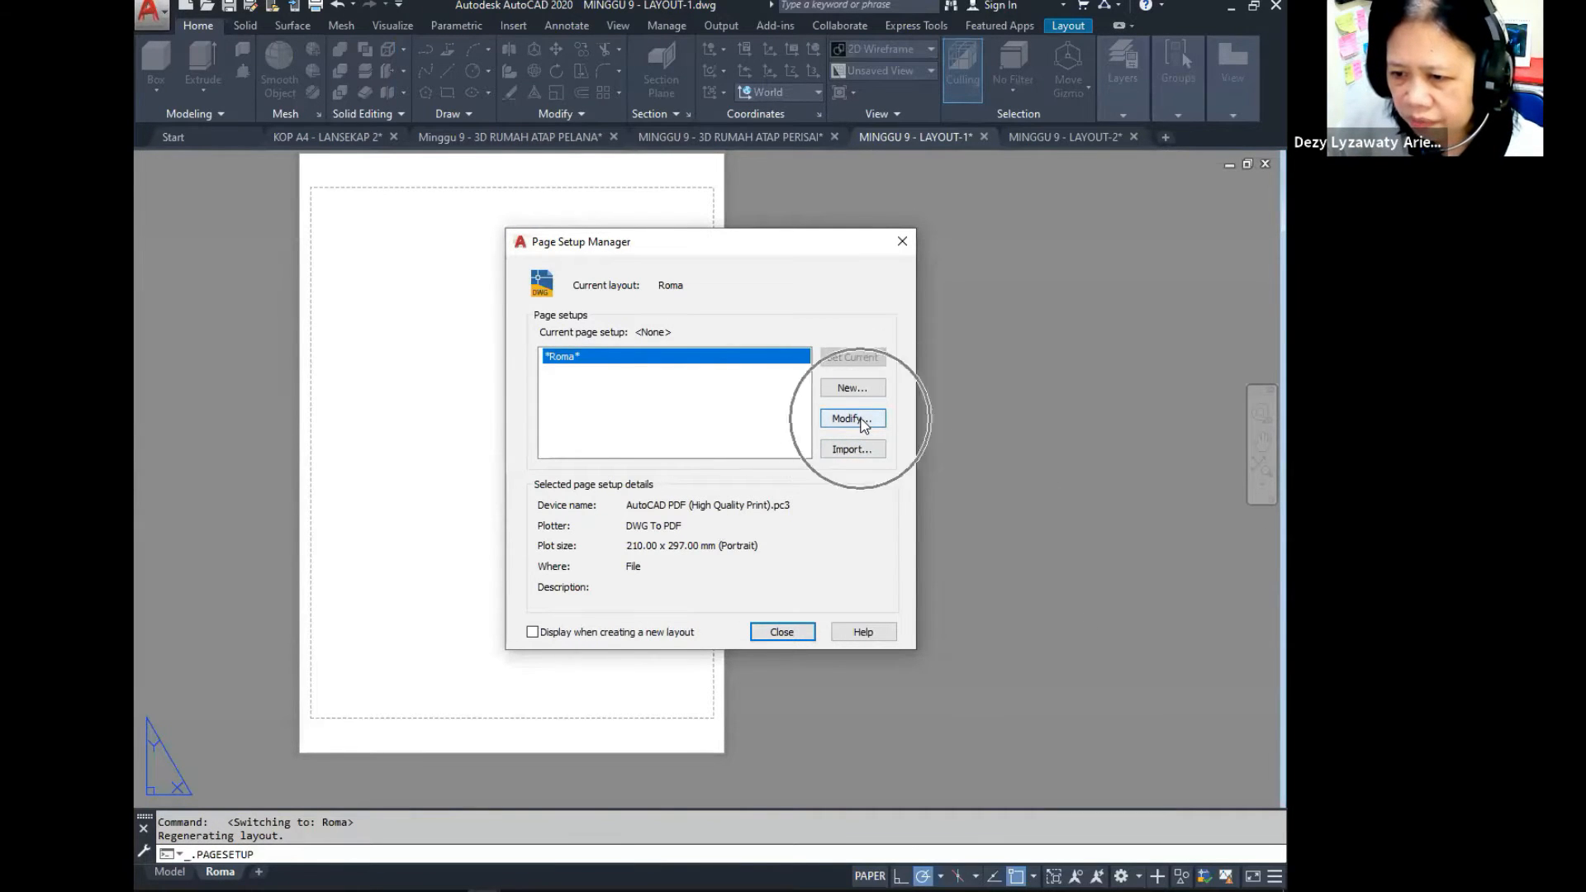
left_click(857, 419)
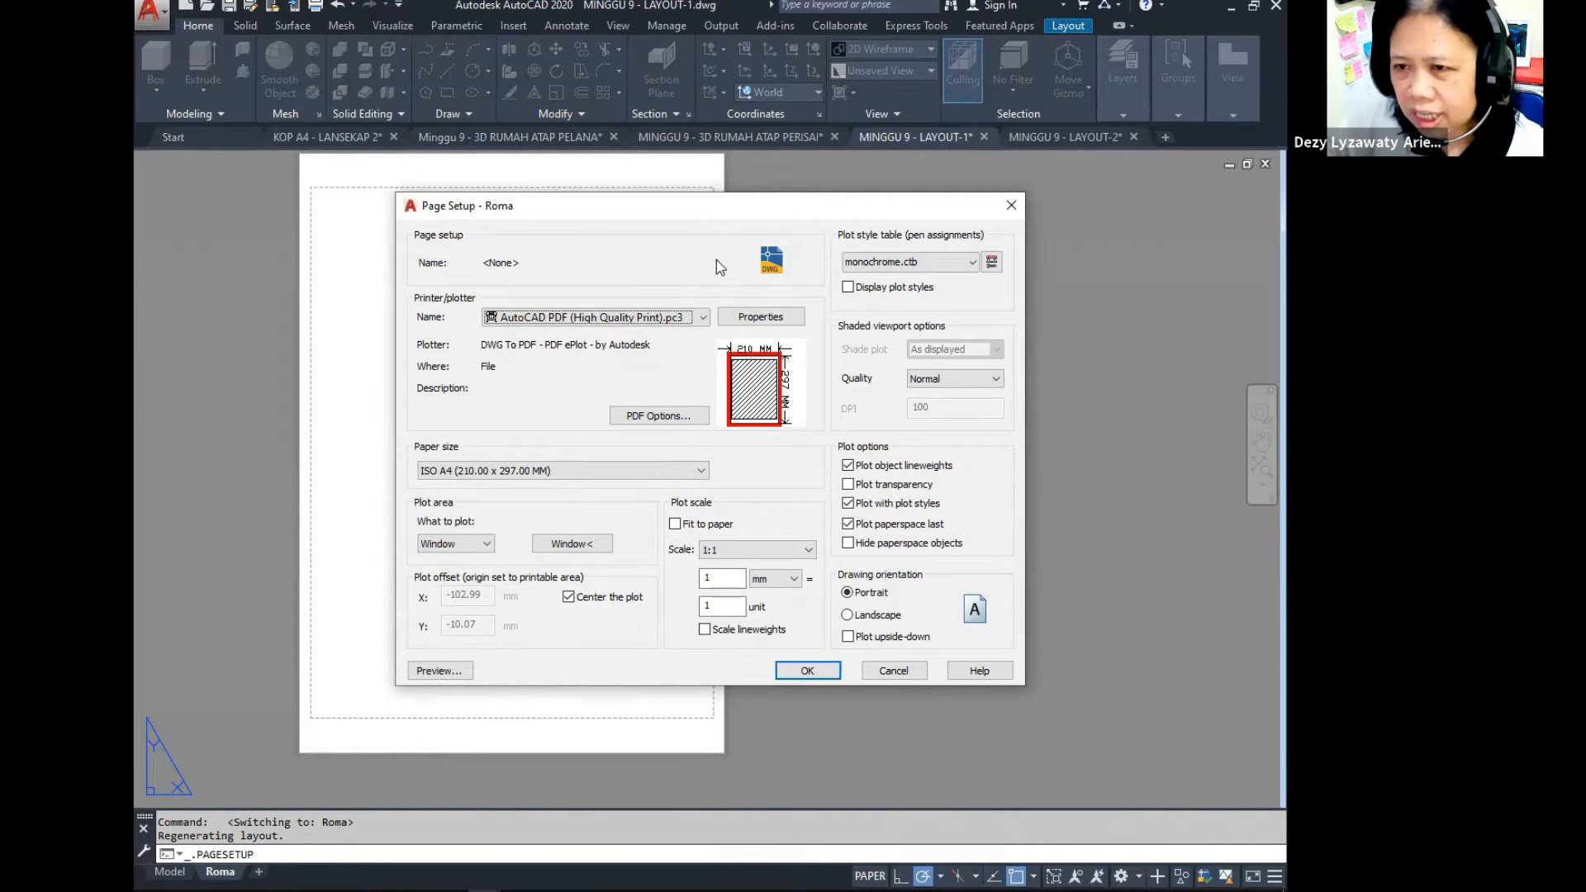
left_click(704, 319)
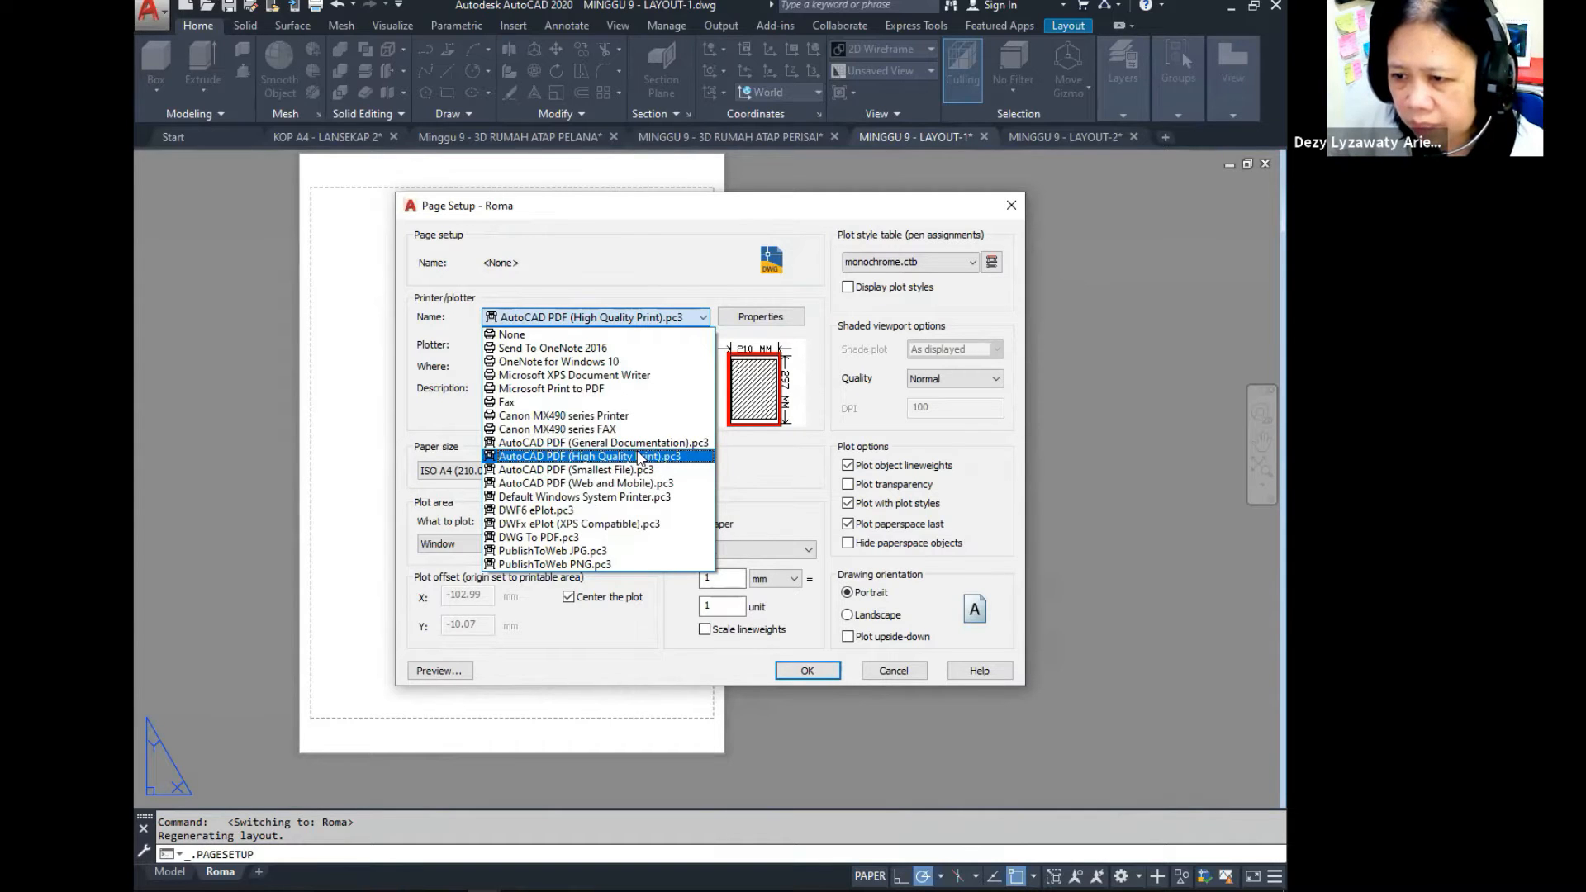
left_click(638, 455)
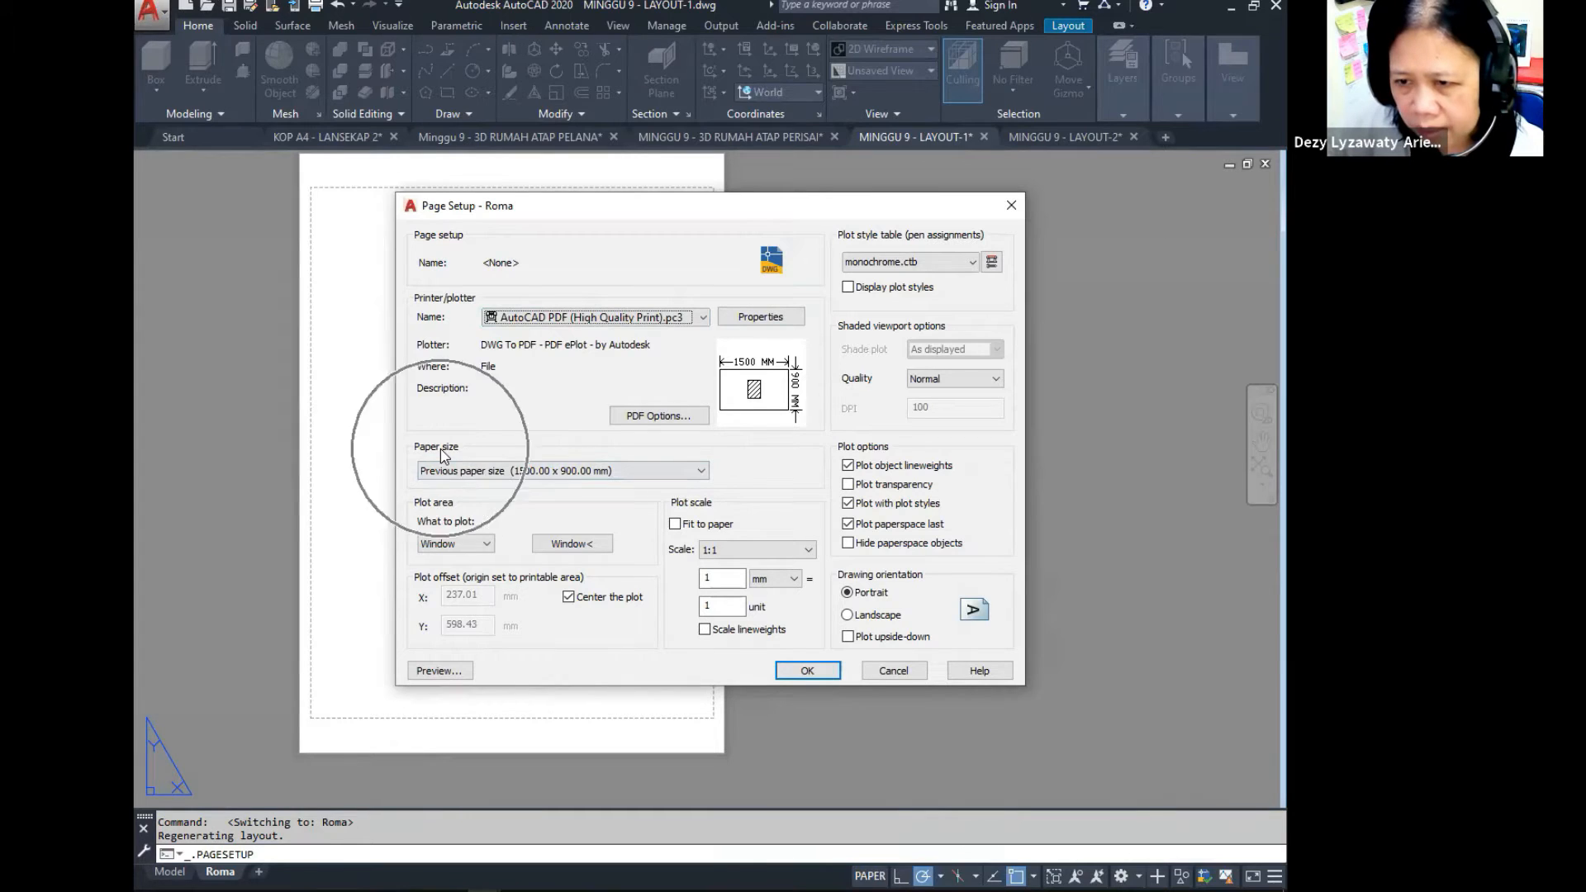
Step: Set the paper size to ISO full bleed A4 (210.00 x 297.00 MM)
left_click(673, 473)
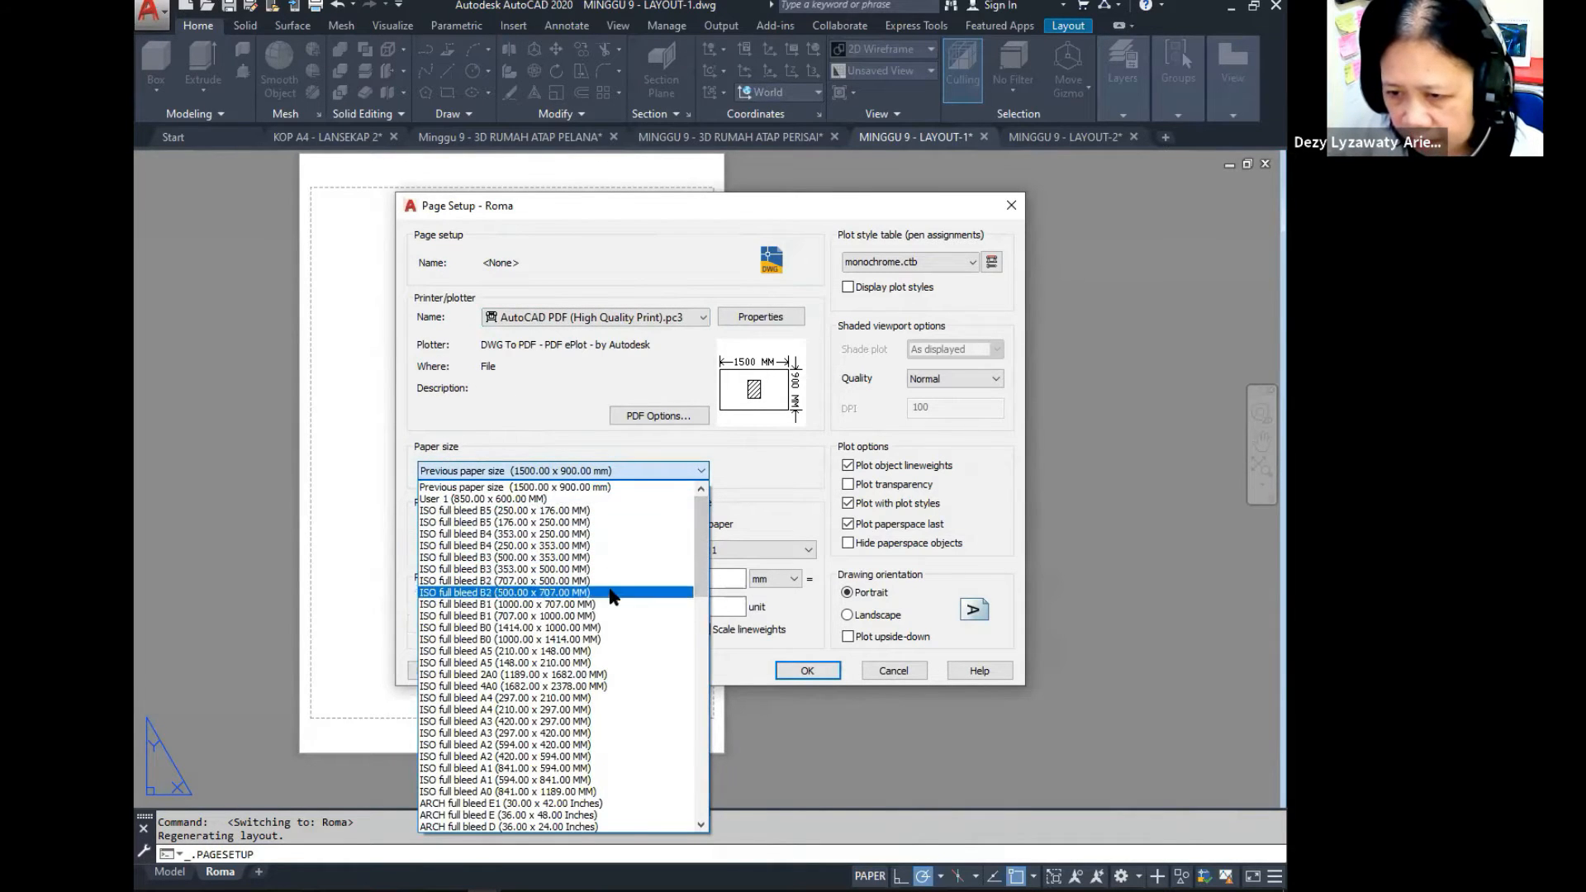
left_click(522, 718)
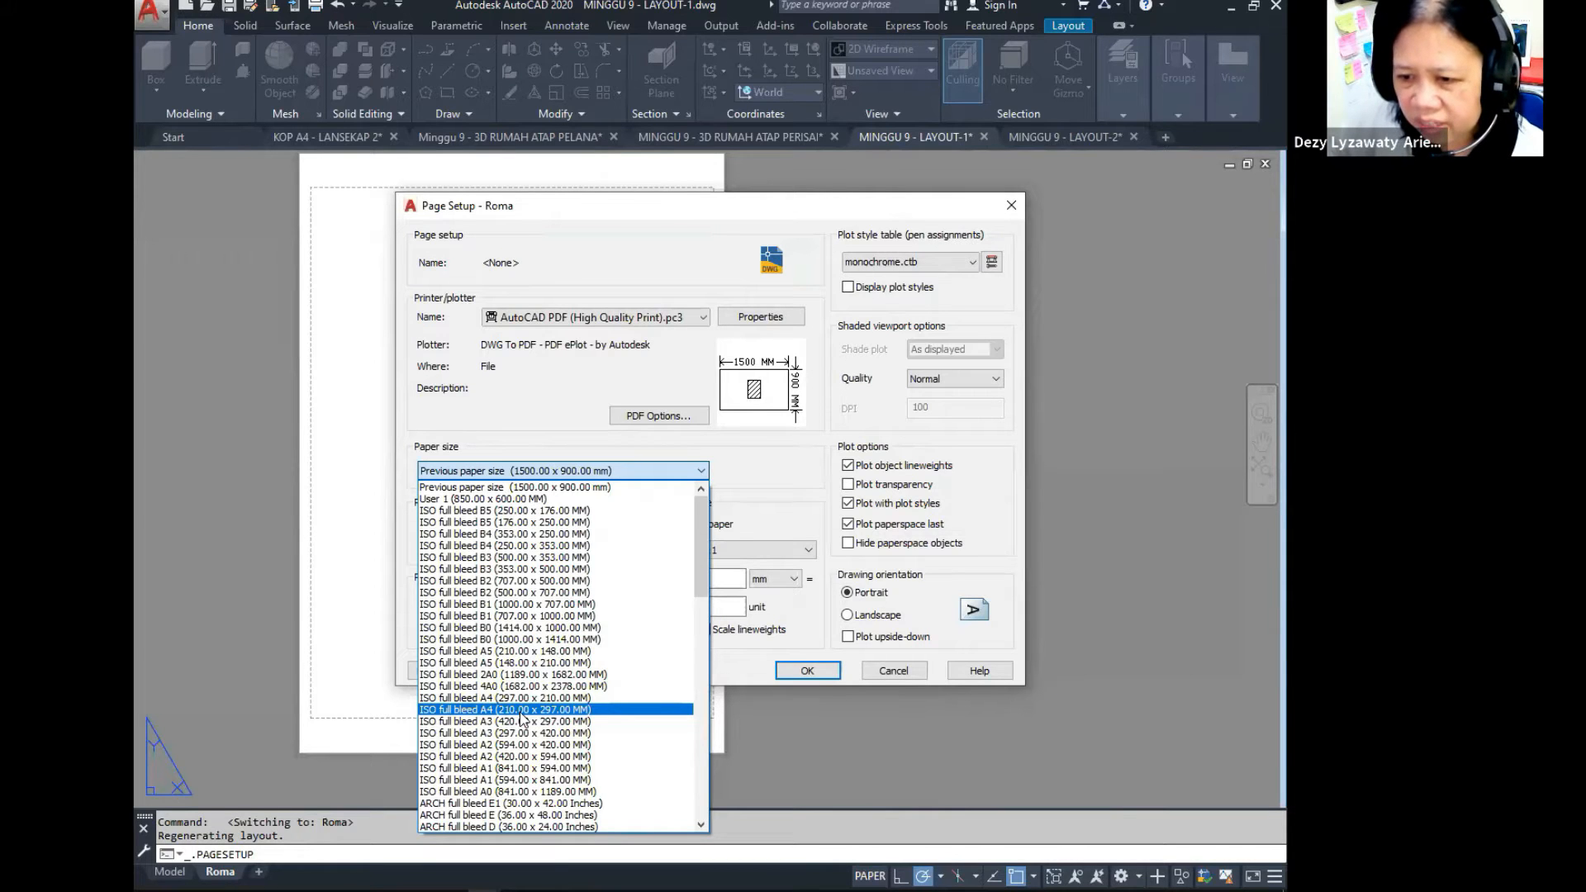
left_click(522, 713)
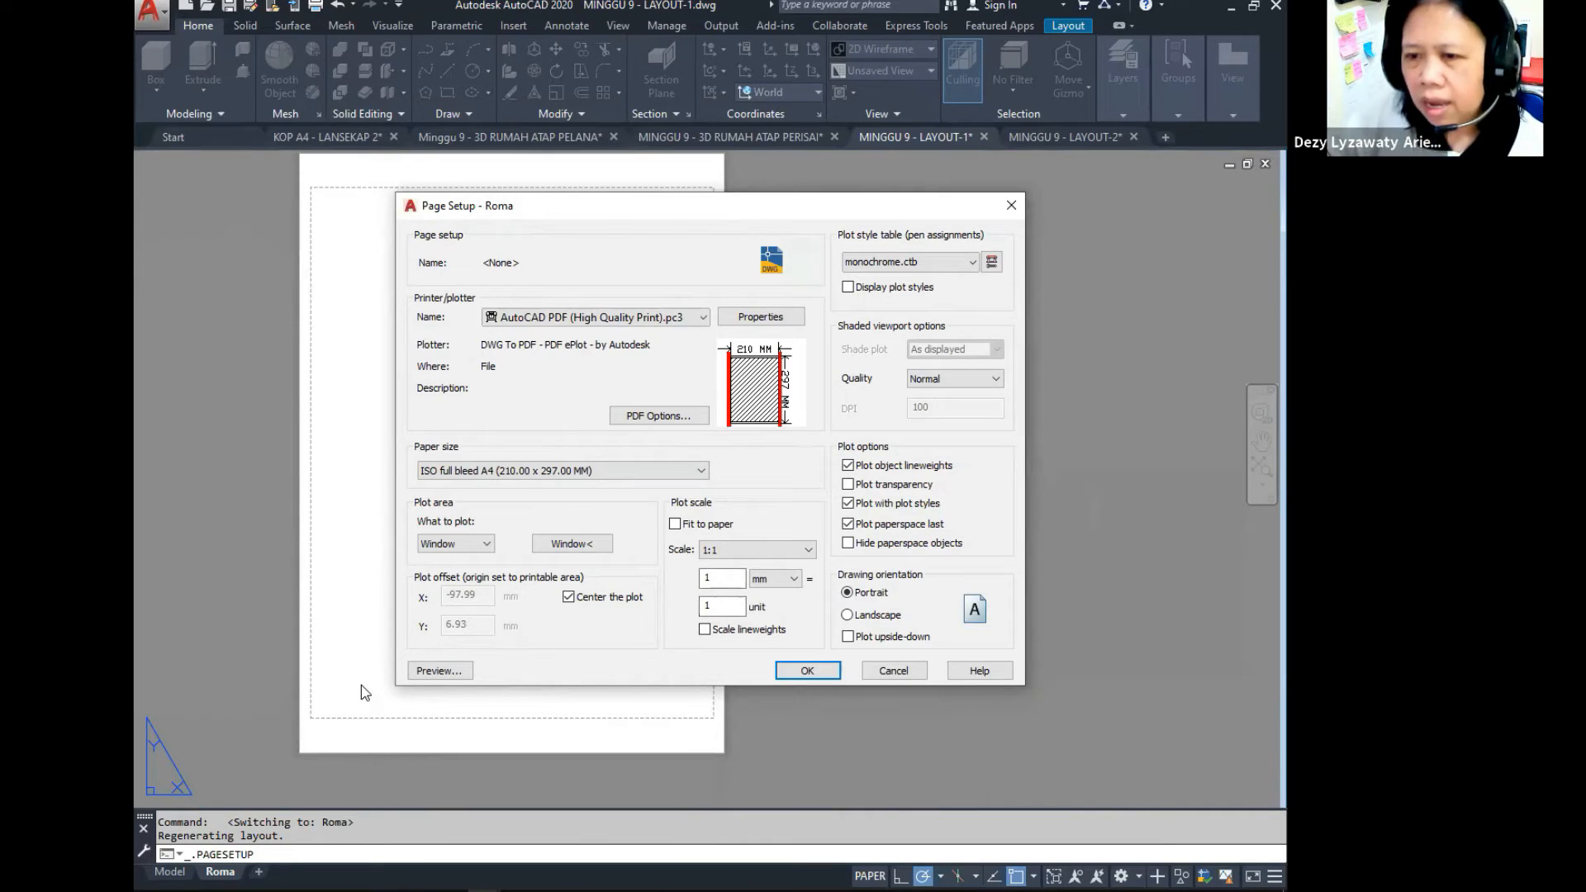
left_click(533, 471)
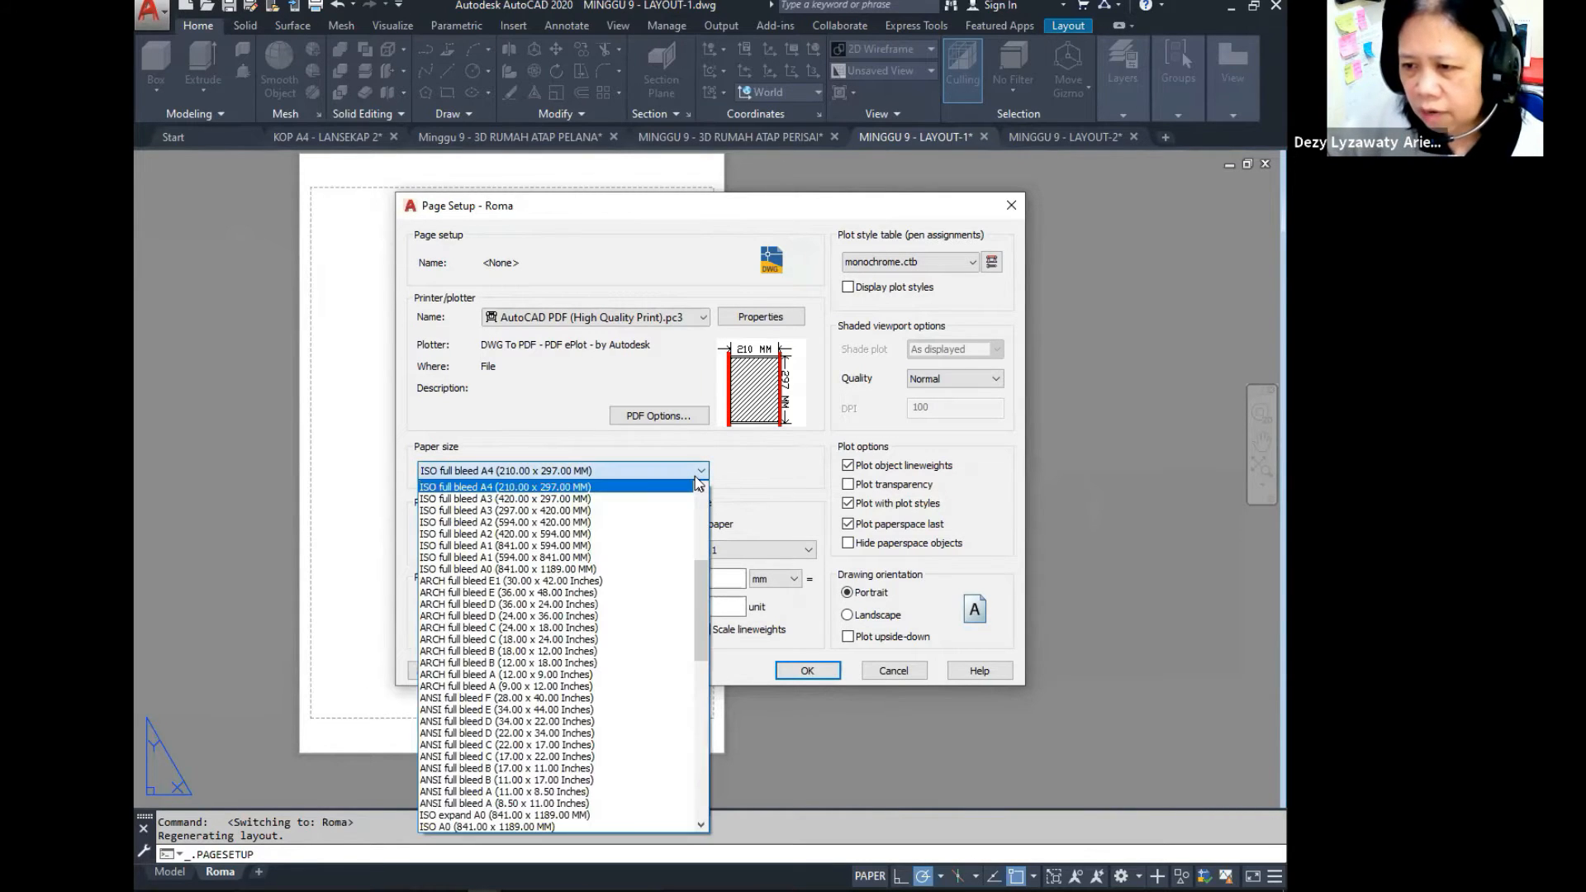
left_click(546, 487)
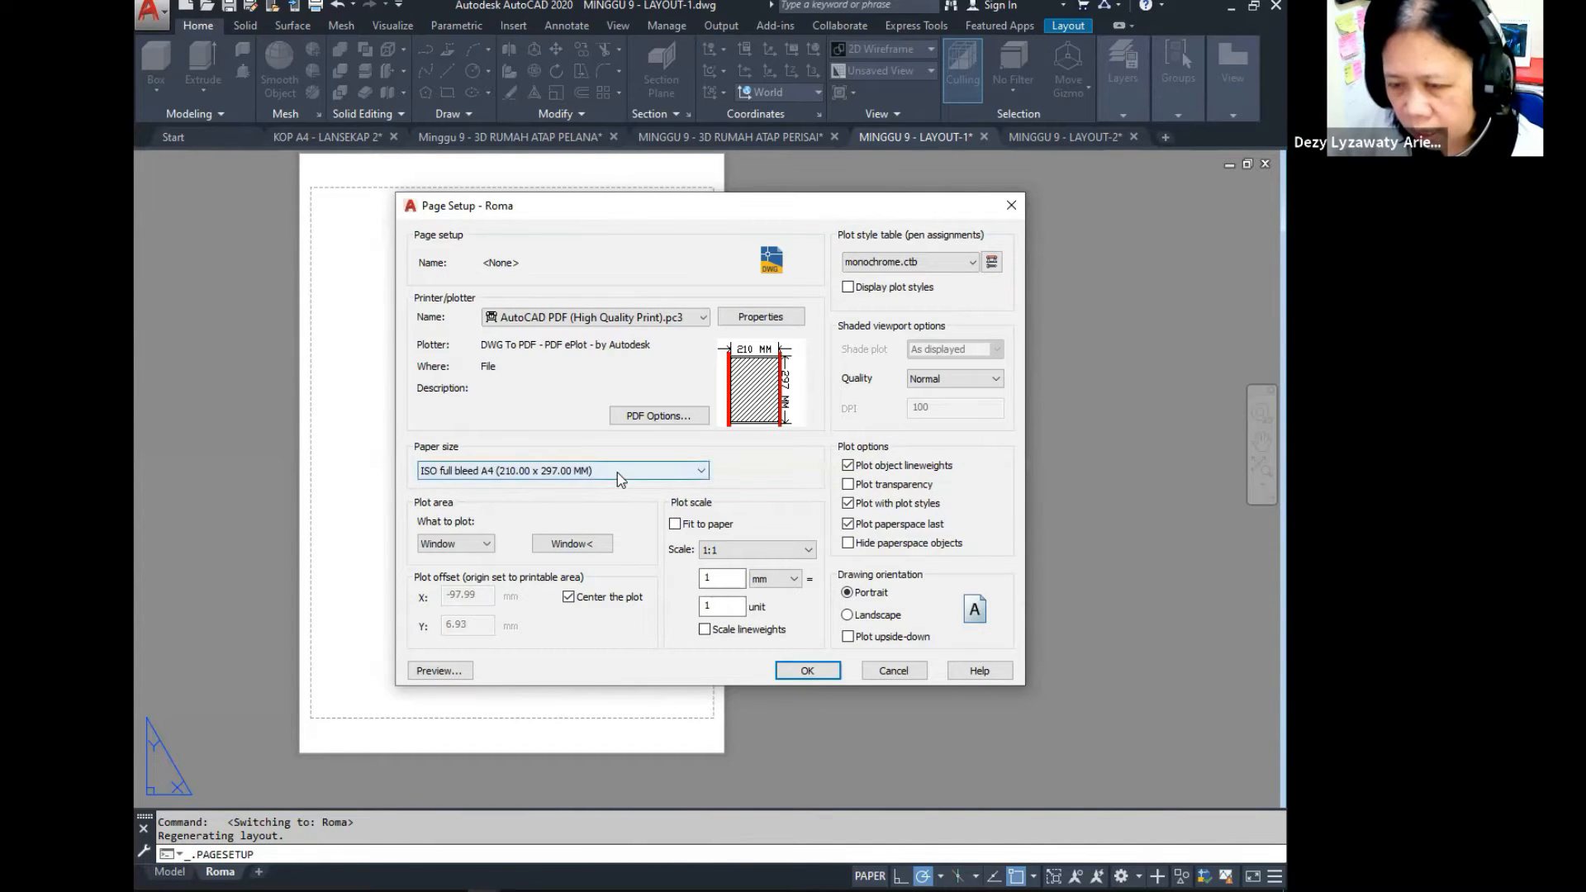
key("ctrl")
key("ctrl")
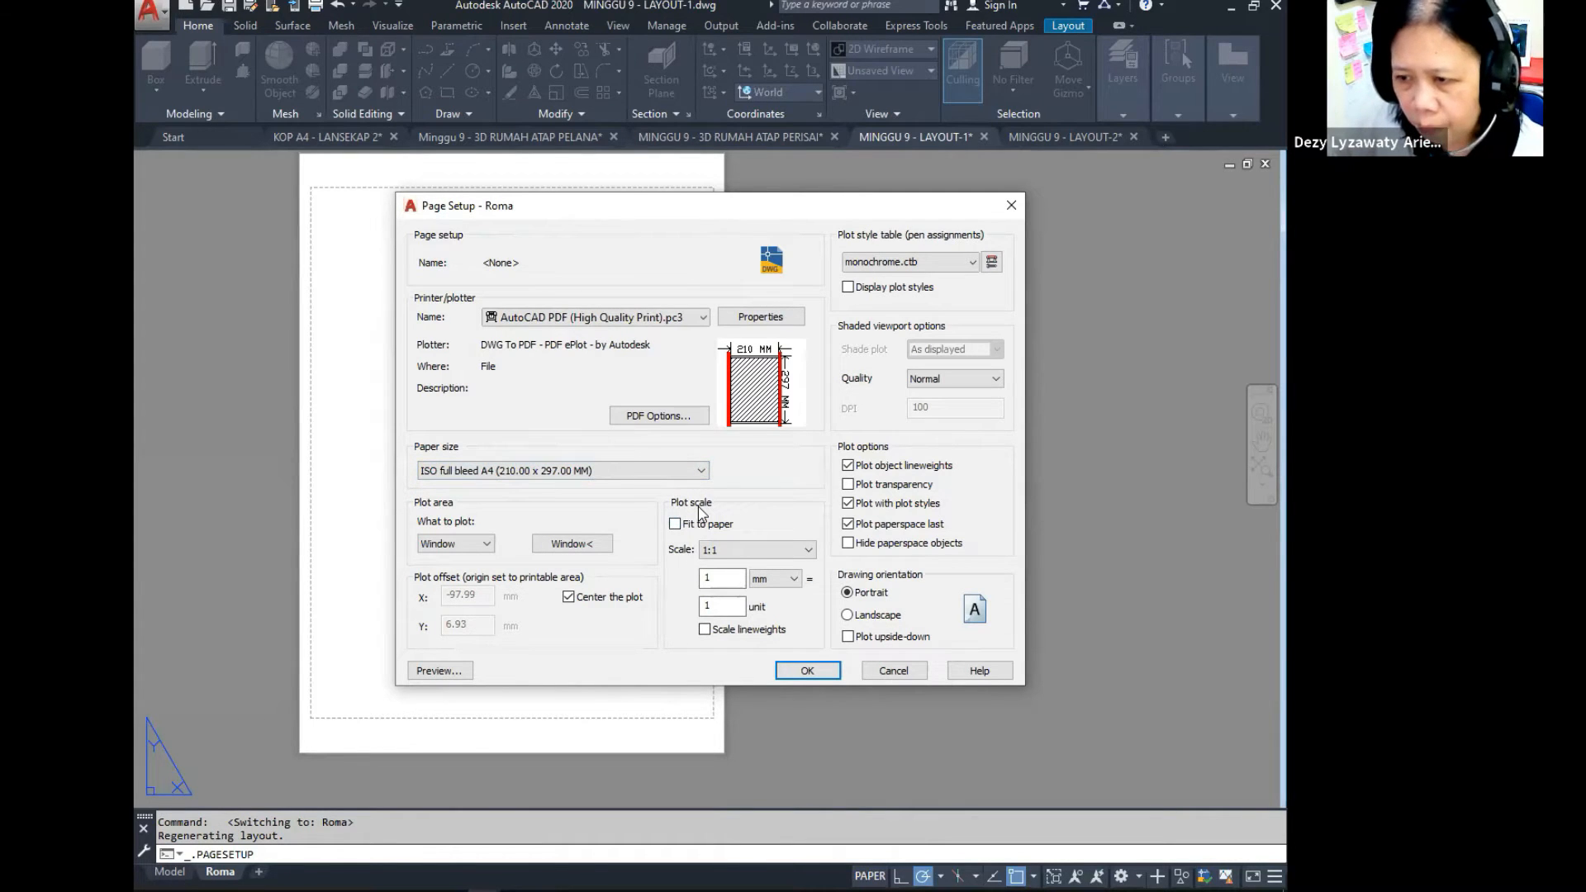
key("ctrl")
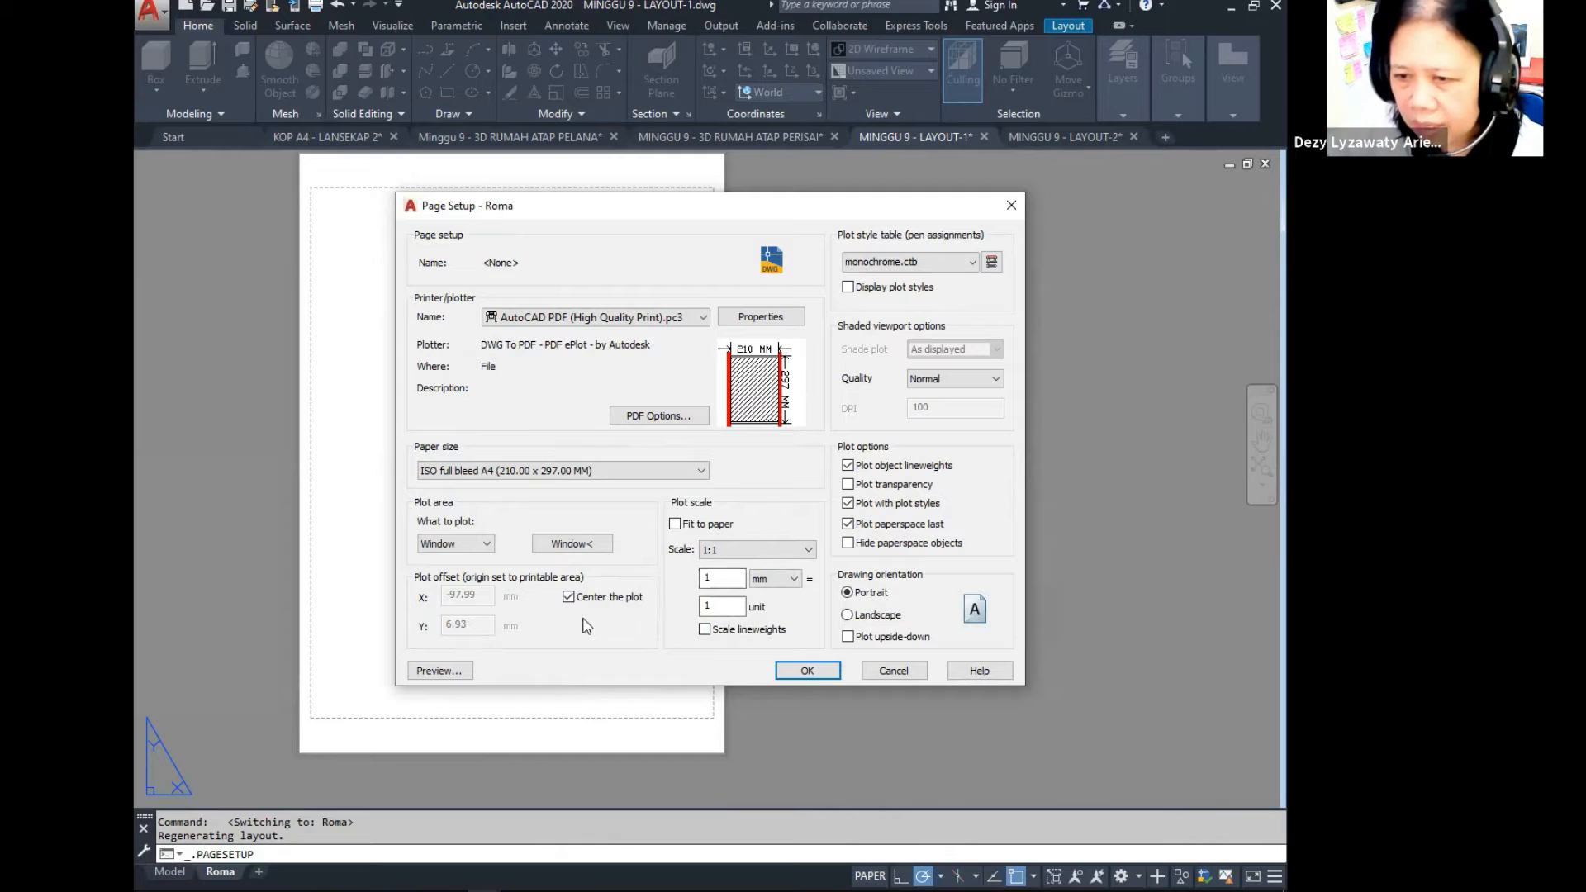
Step: Set the plot area of the Roma page setup to Layout
left_click(469, 542)
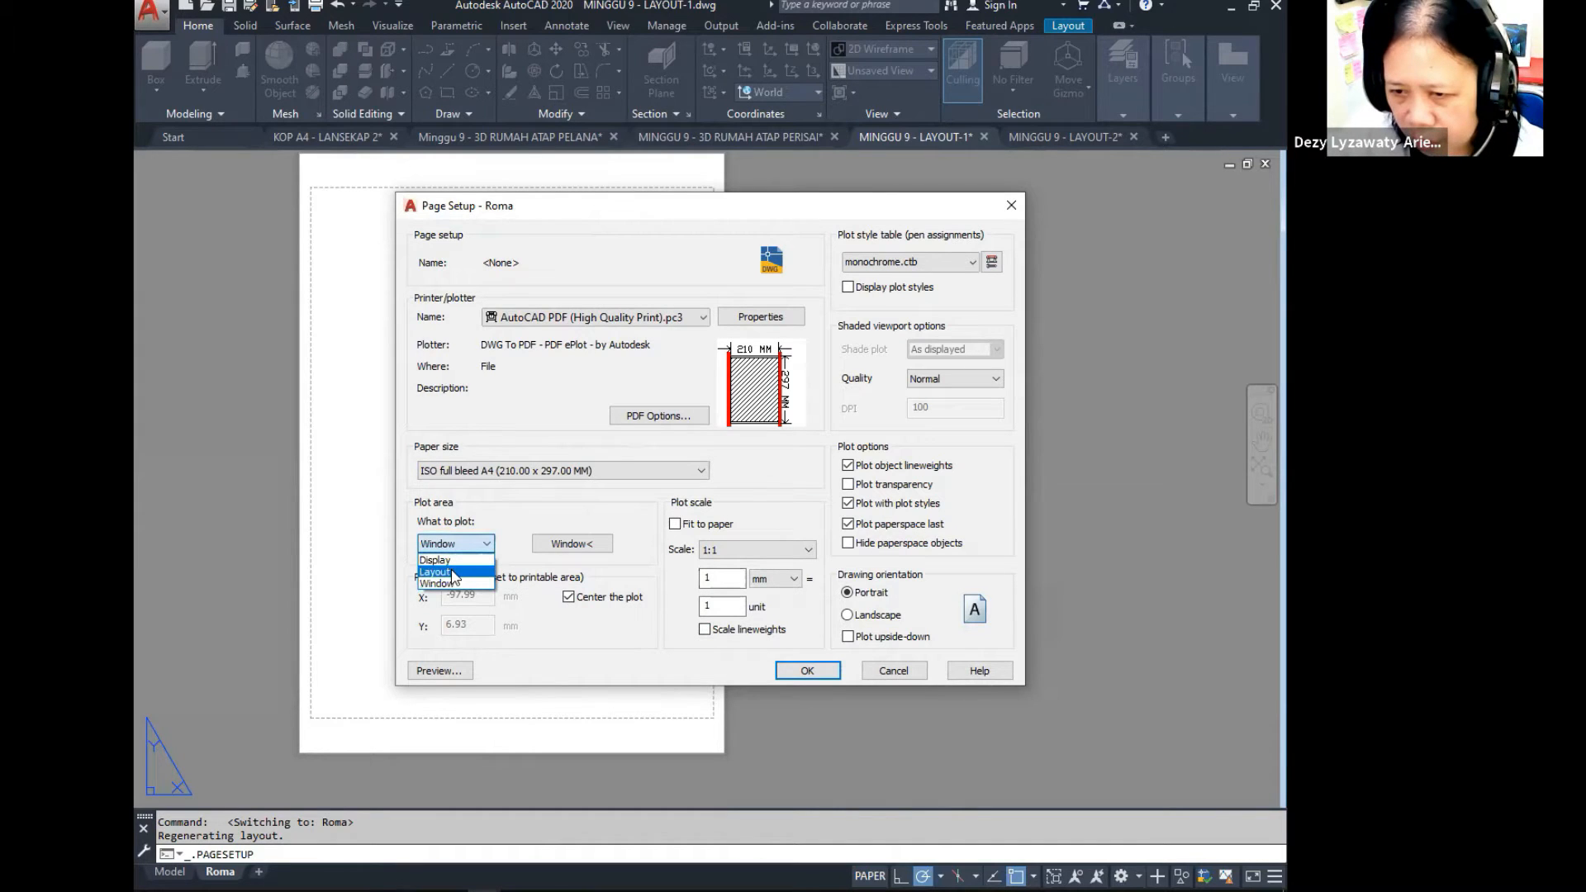
left_click(452, 573)
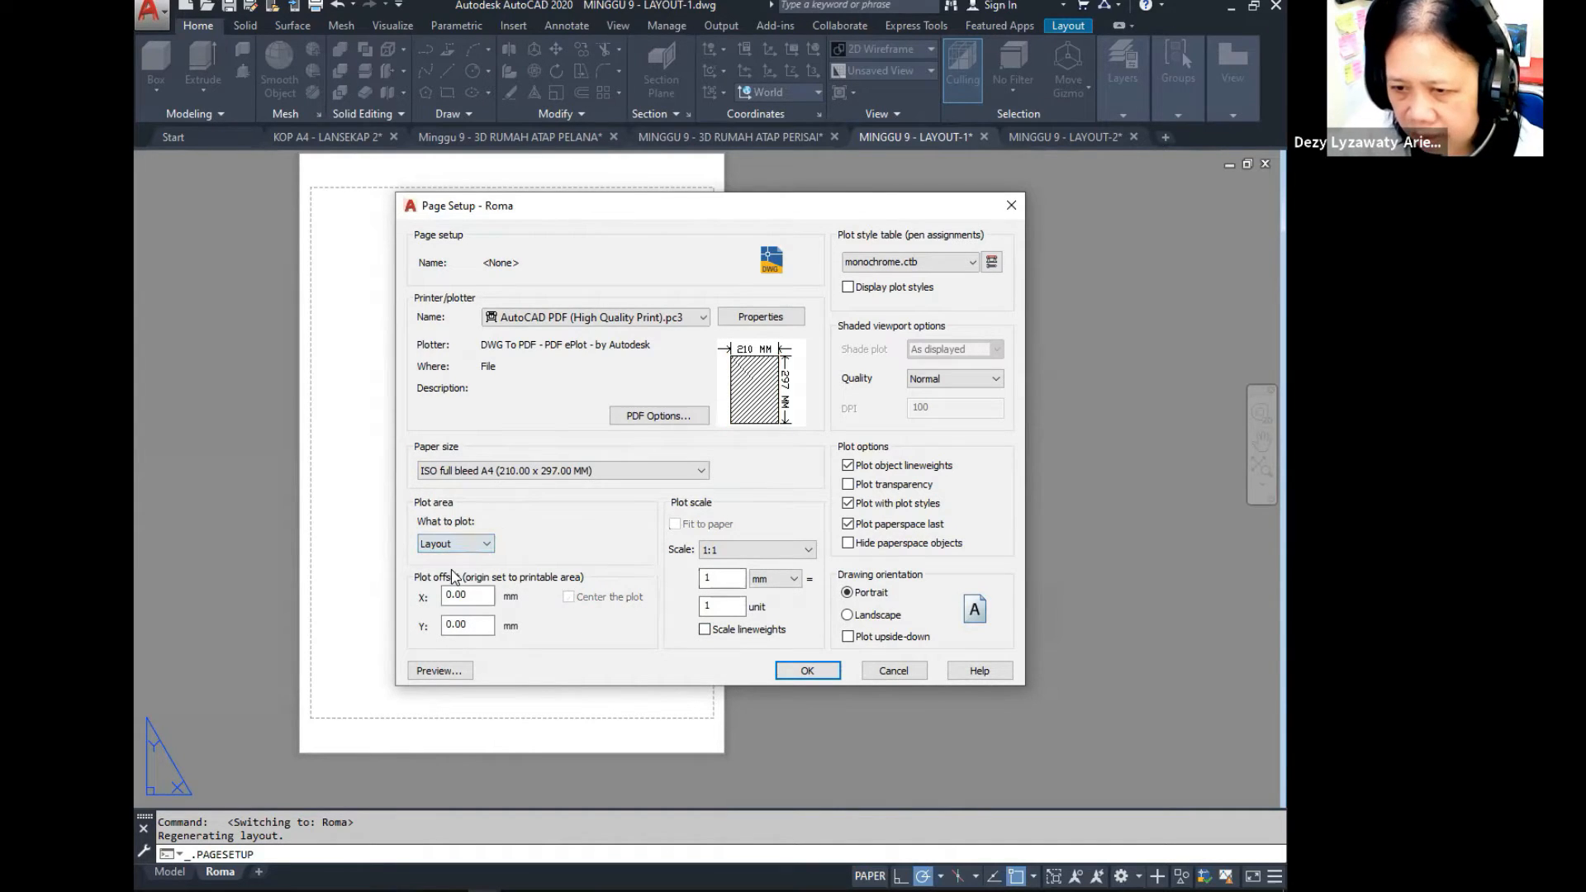
left_click(488, 546)
left_click(477, 574)
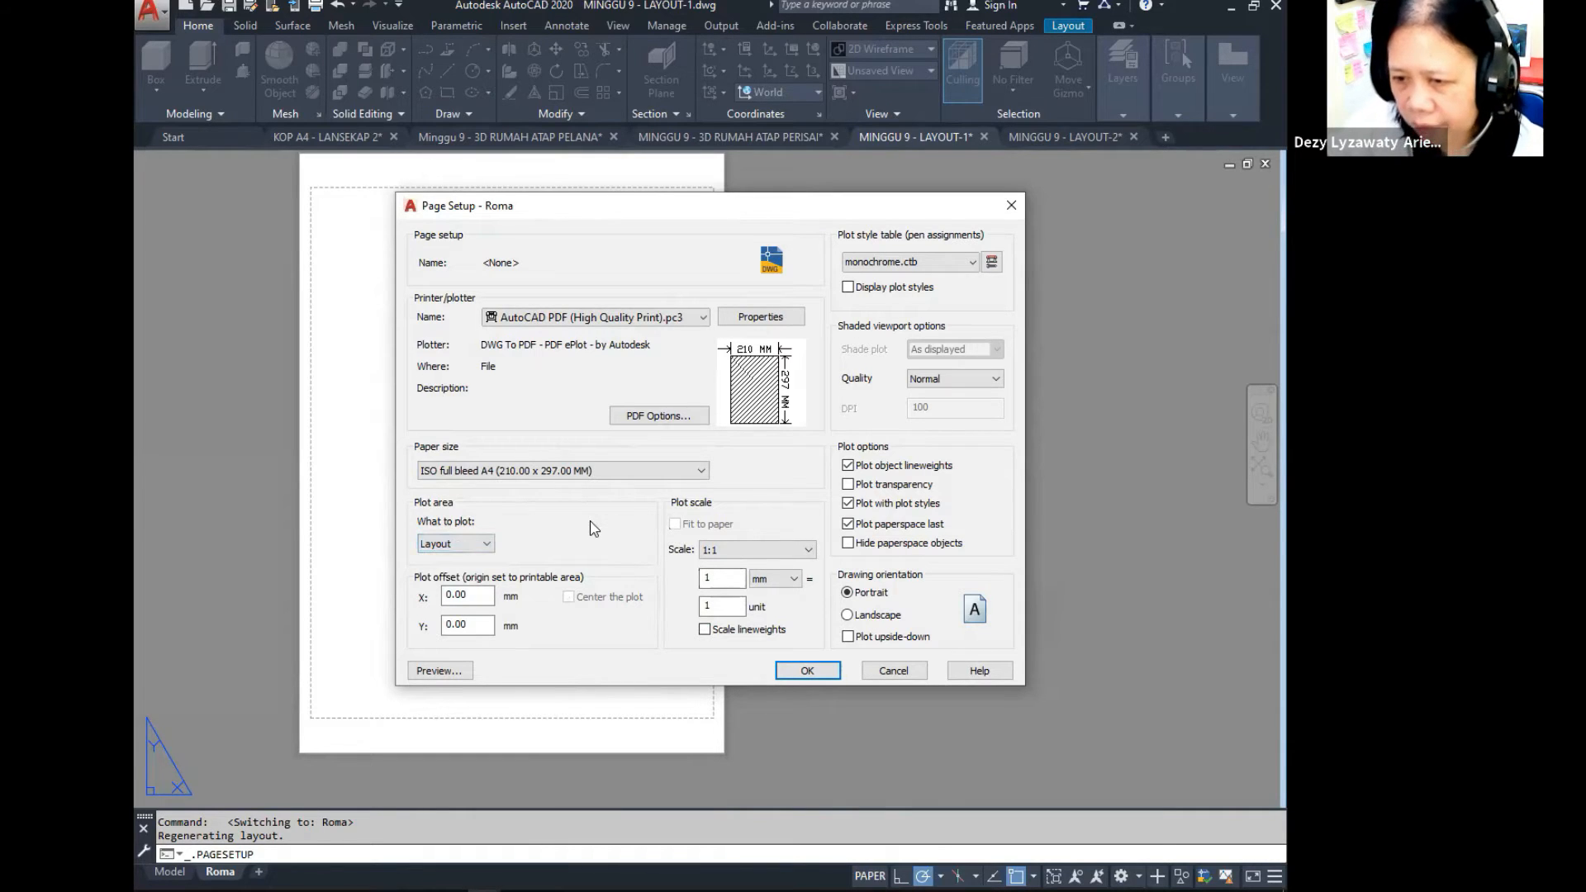
Step: Set the drawing orientation to Landscape with the monochrome.ctb plot style table, and accept the page setup
left_click(874, 618)
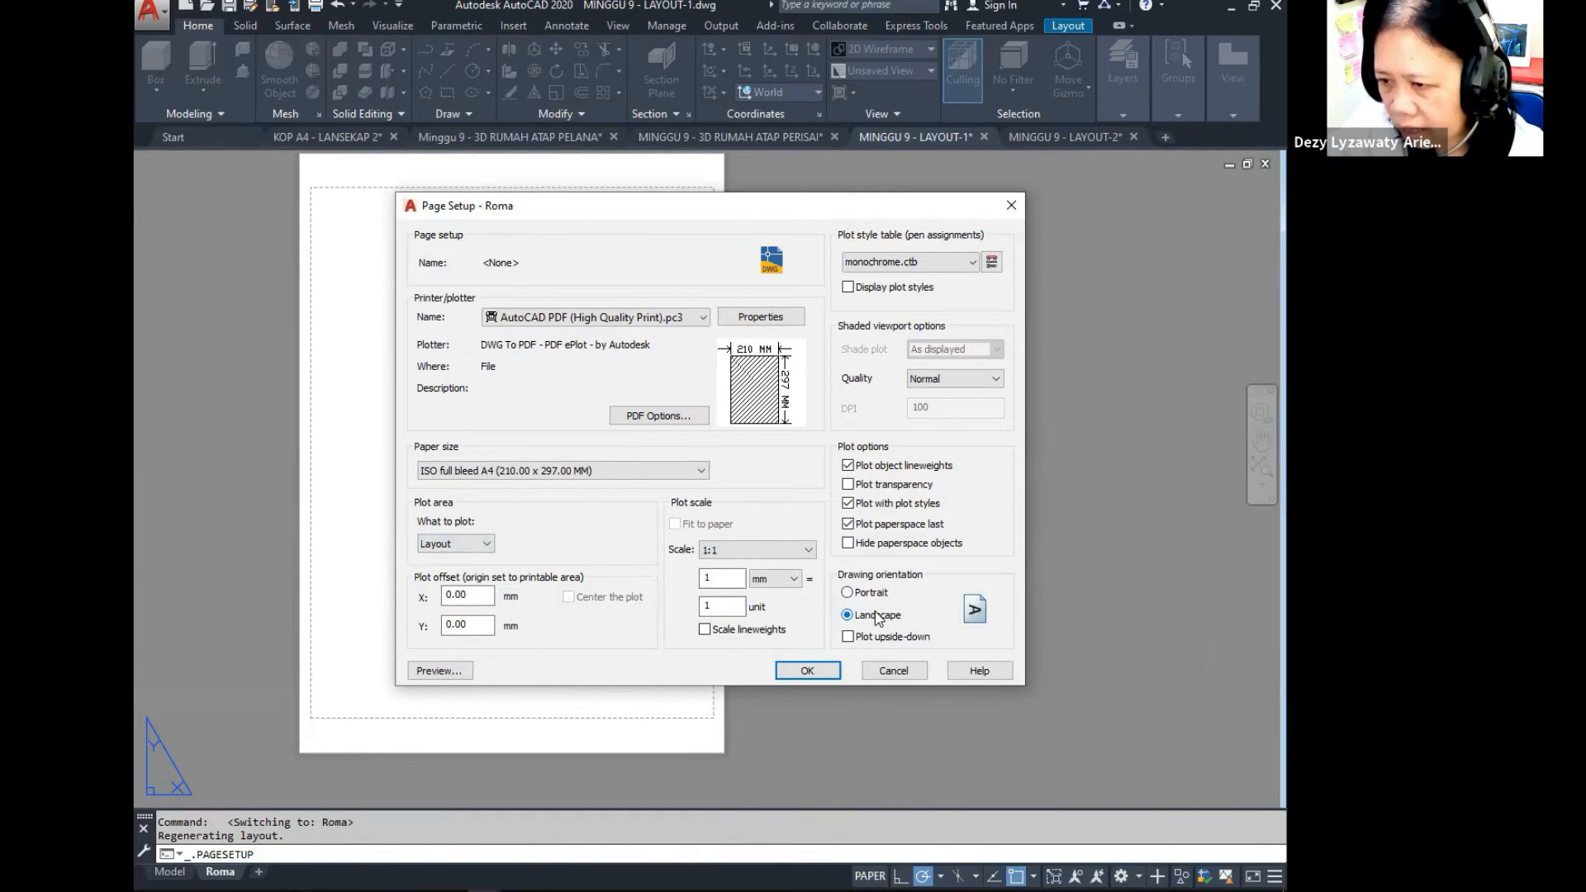
left_click(953, 258)
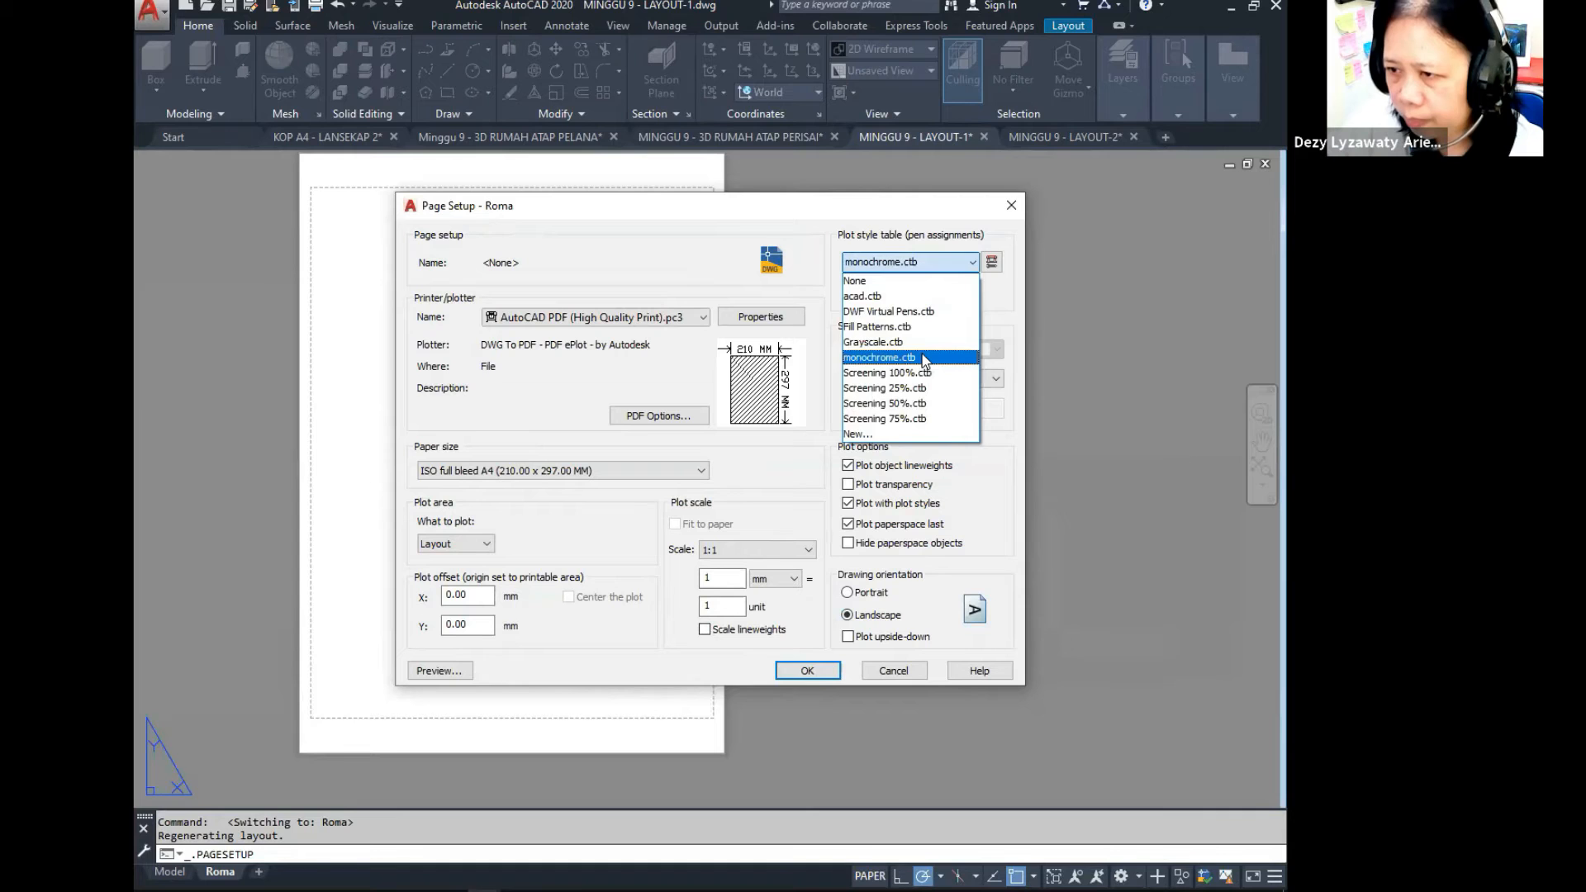
left_click(924, 361)
left_click(803, 670)
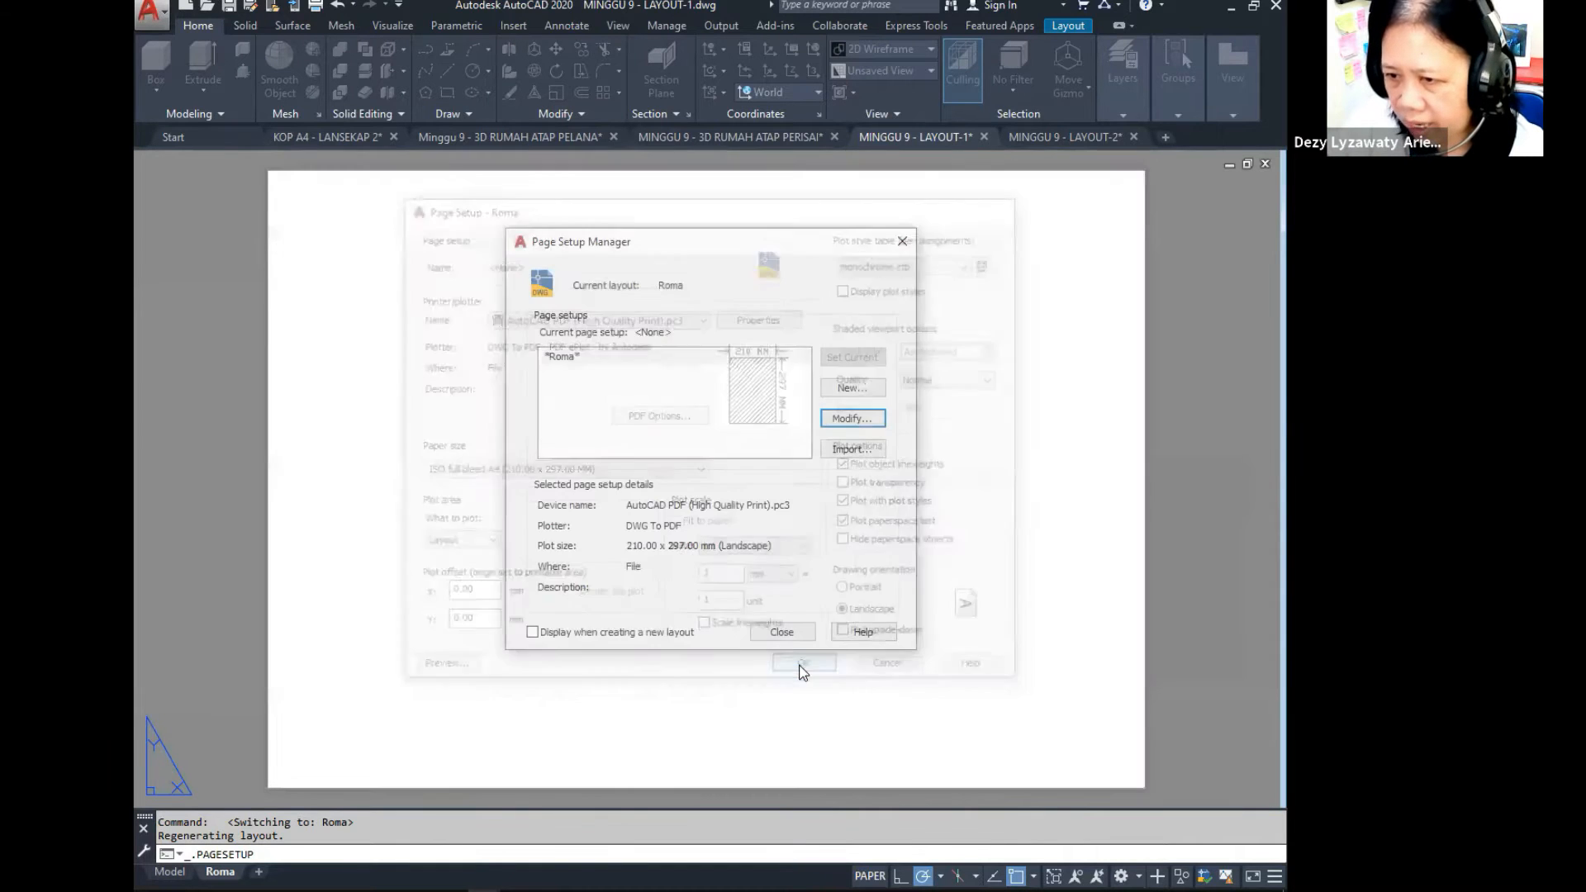
Step: Close the page setup manager and copy the A4 landscape title block from the KOP A4 - LANSEKAP 2 drawing
left_click(784, 633)
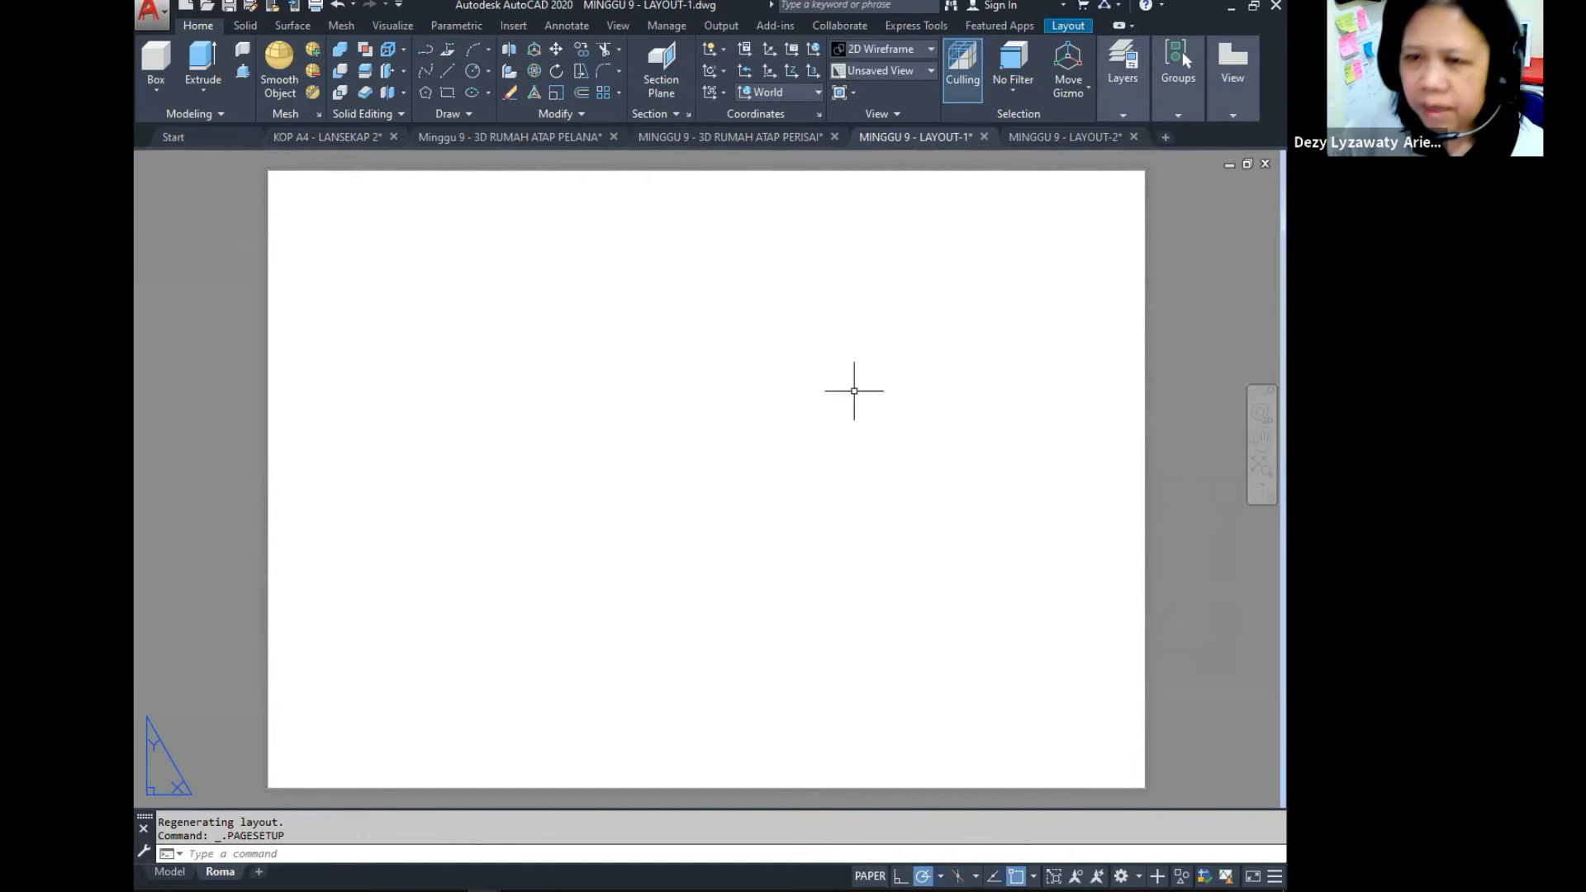
left_click(320, 132)
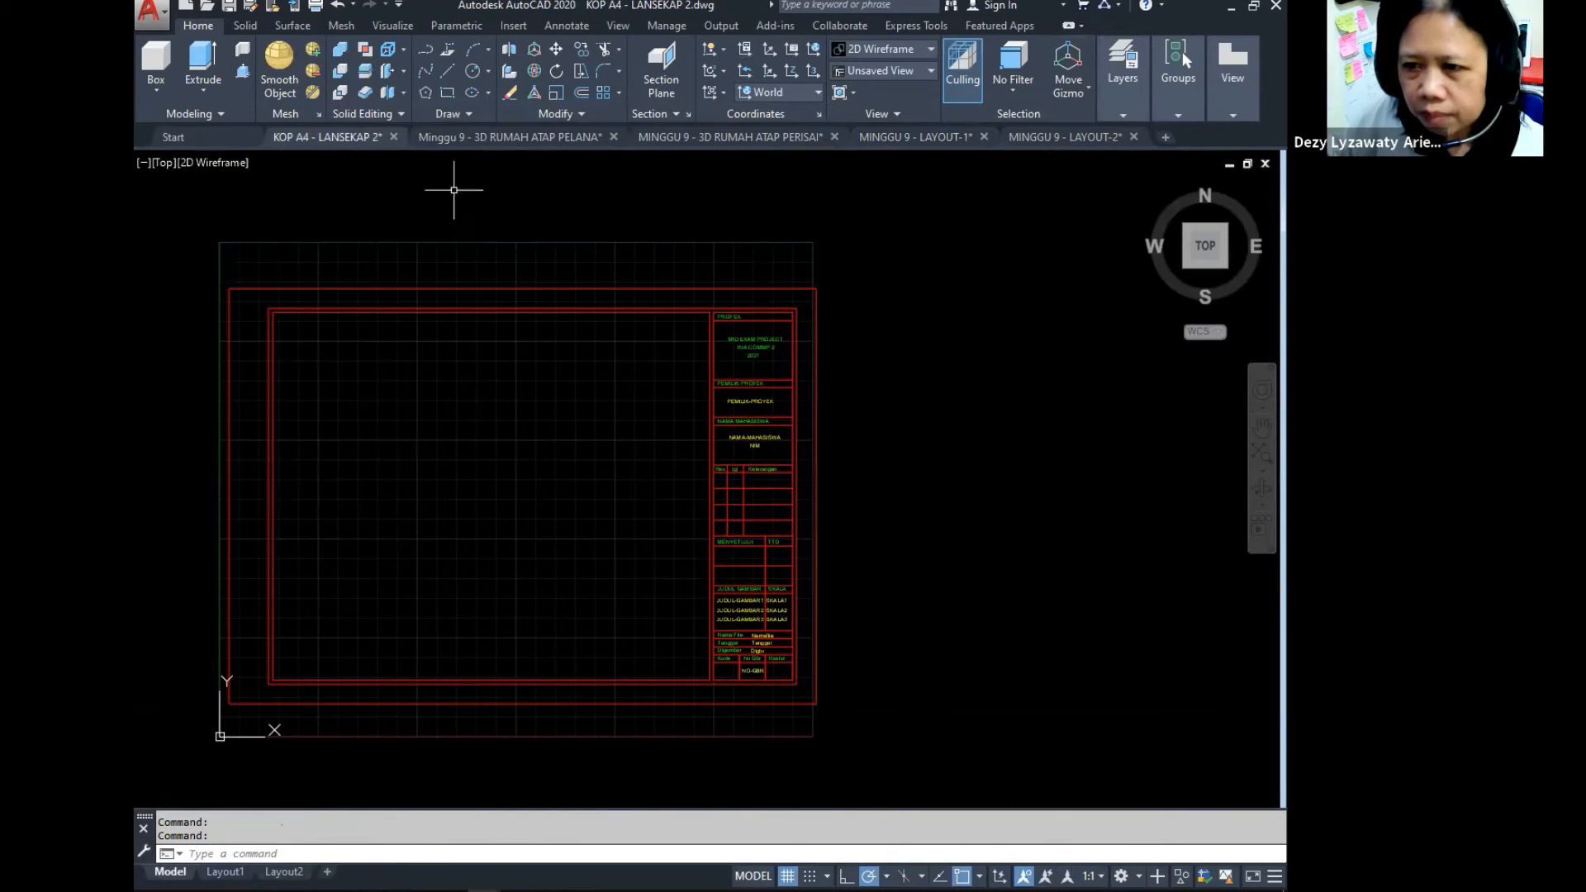
left_click(778, 289)
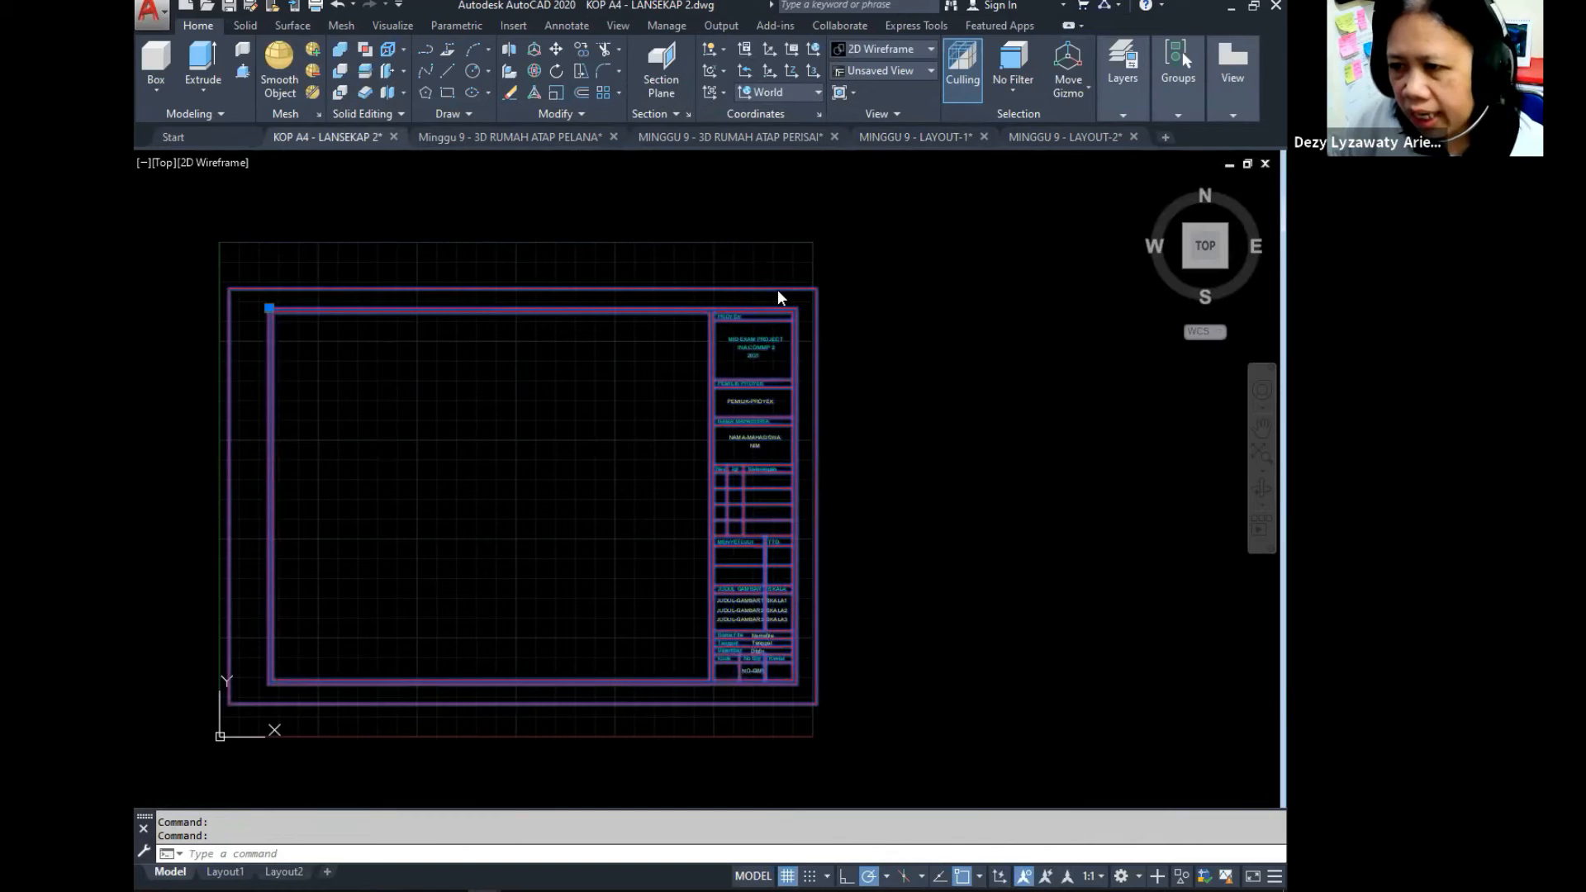
right_click(778, 290)
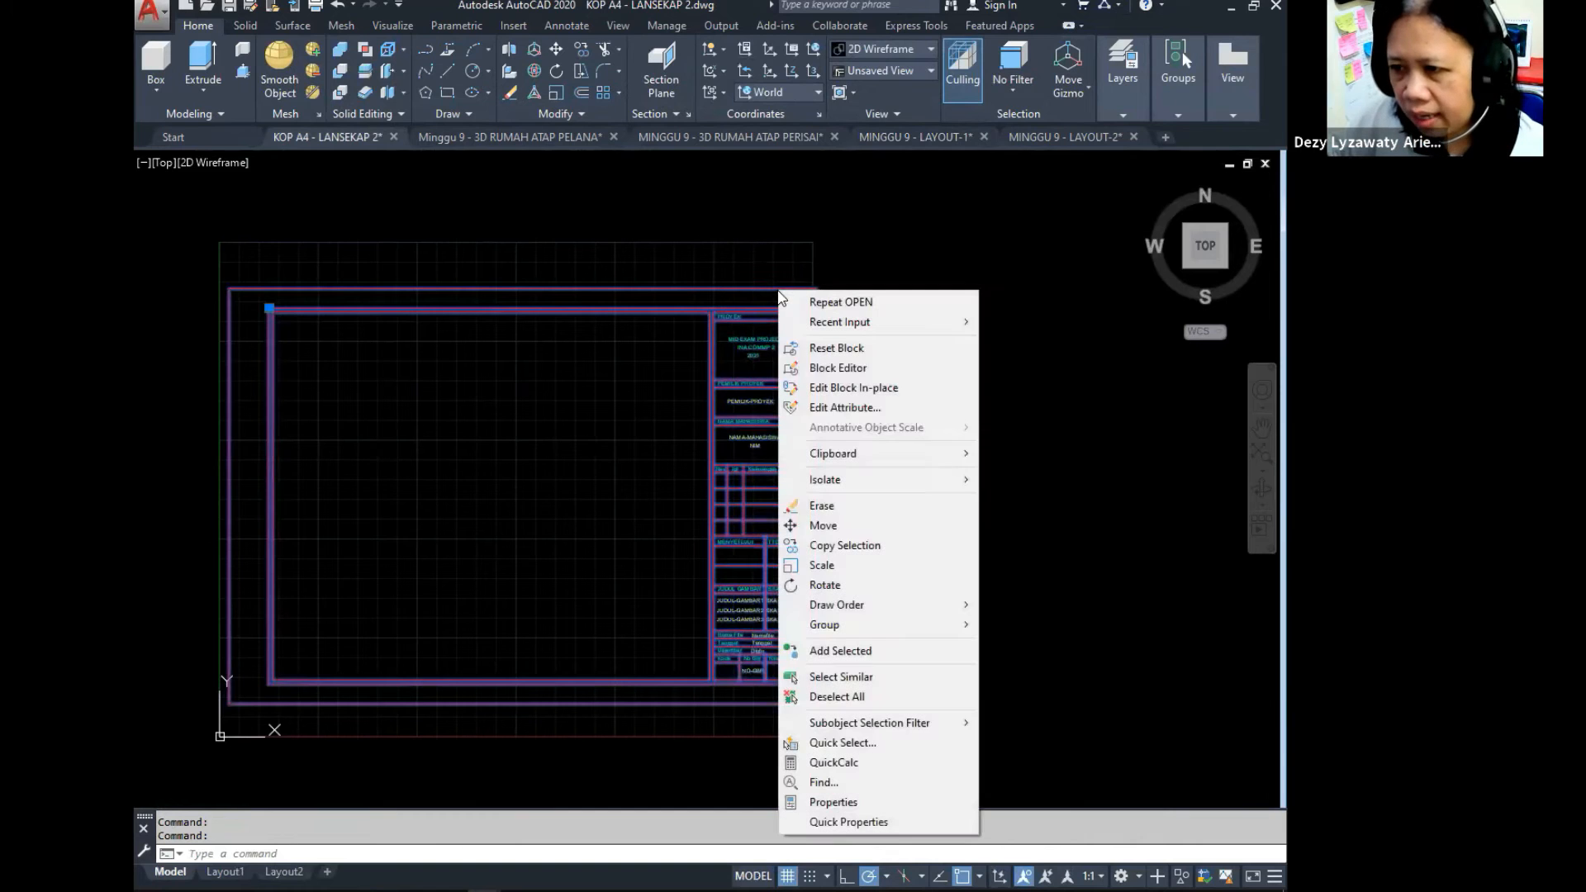
left_click(901, 454)
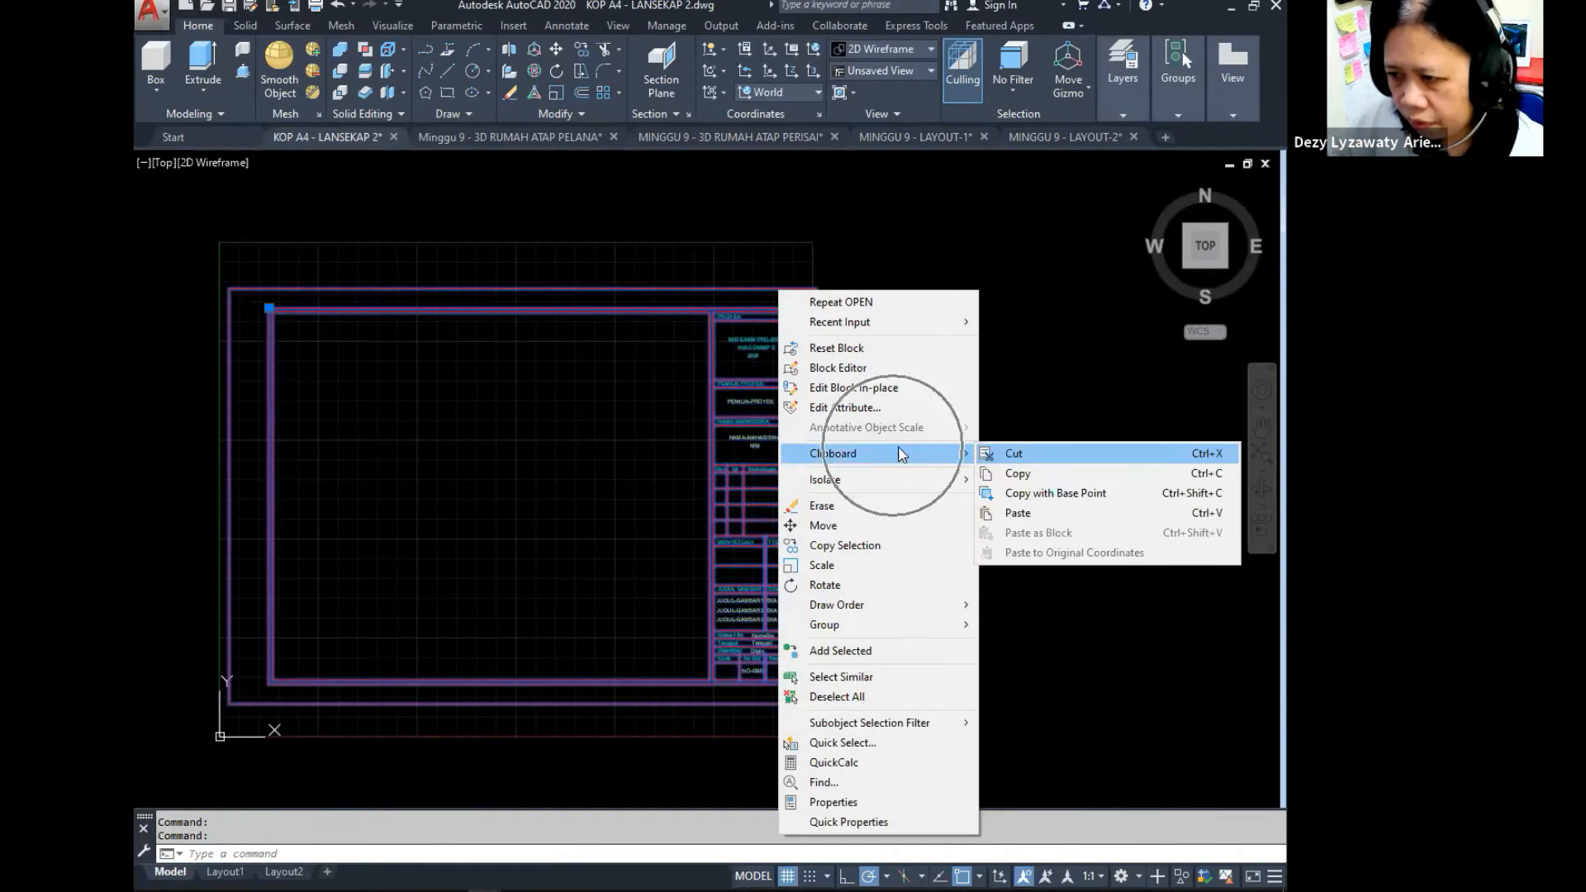
left_click(1018, 476)
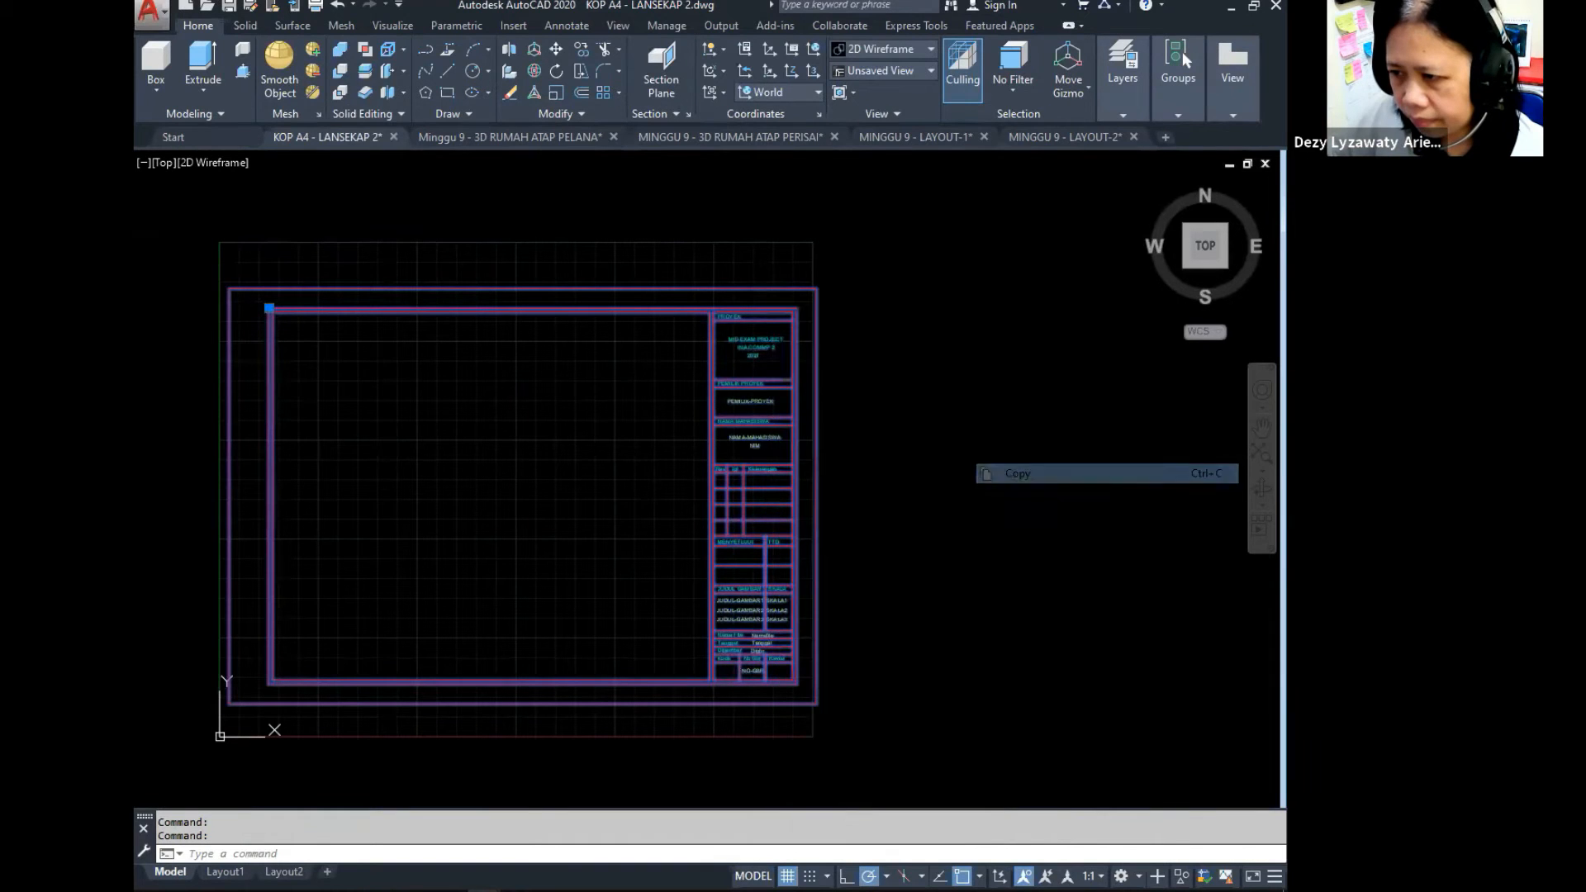
Step: Paste the title block into the Roma layout of MINGGU 9 - LAYOUT-1, aligned with the sheet's lower-left corner
left_click(947, 140)
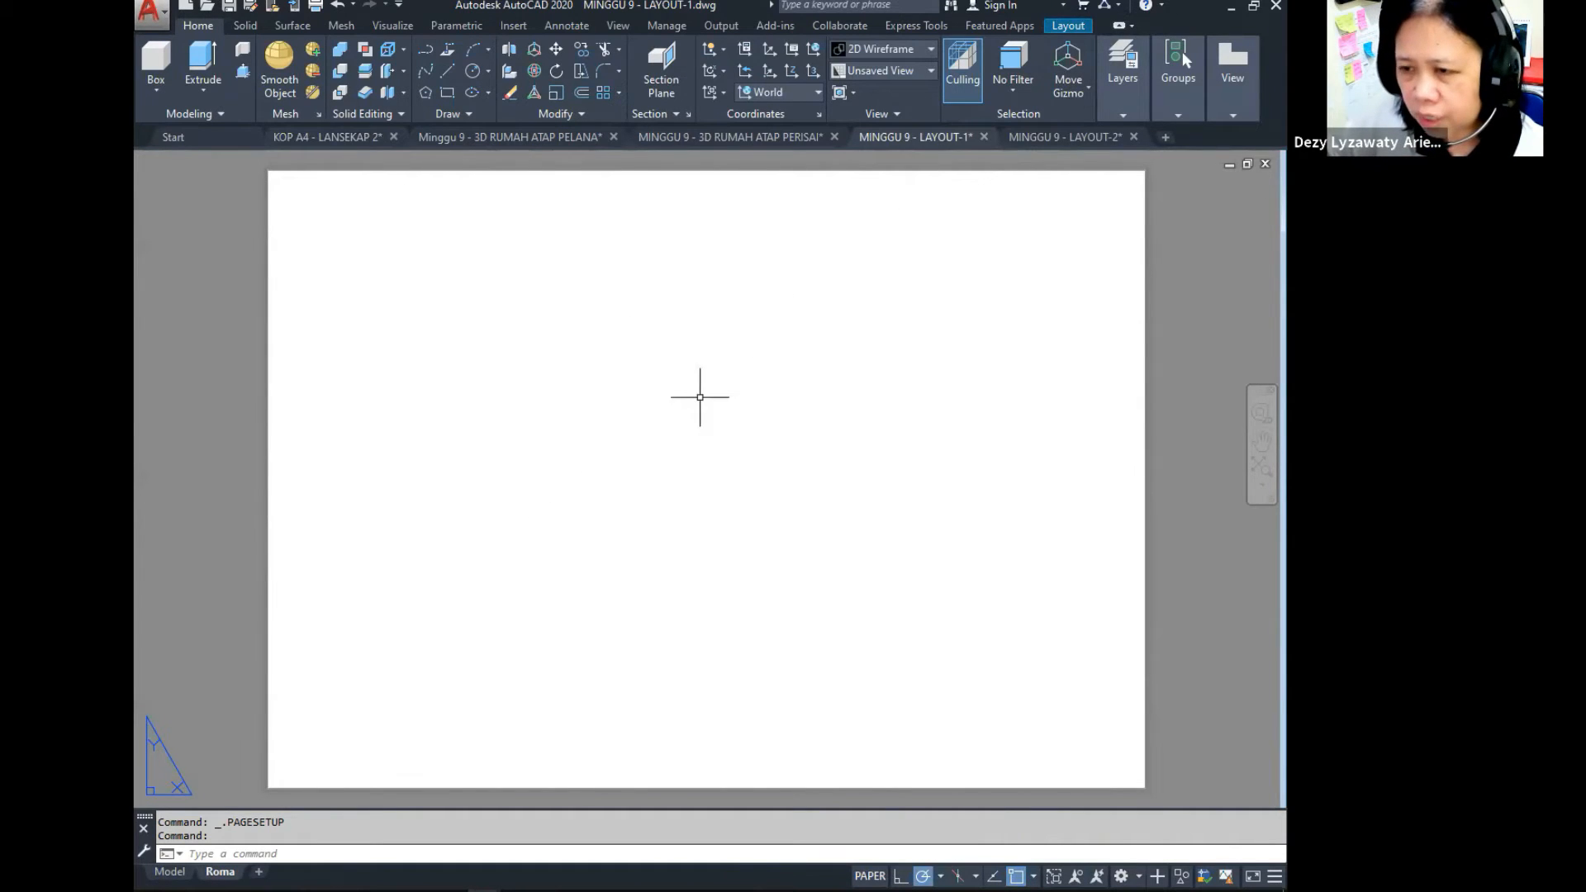
right_click(682, 419)
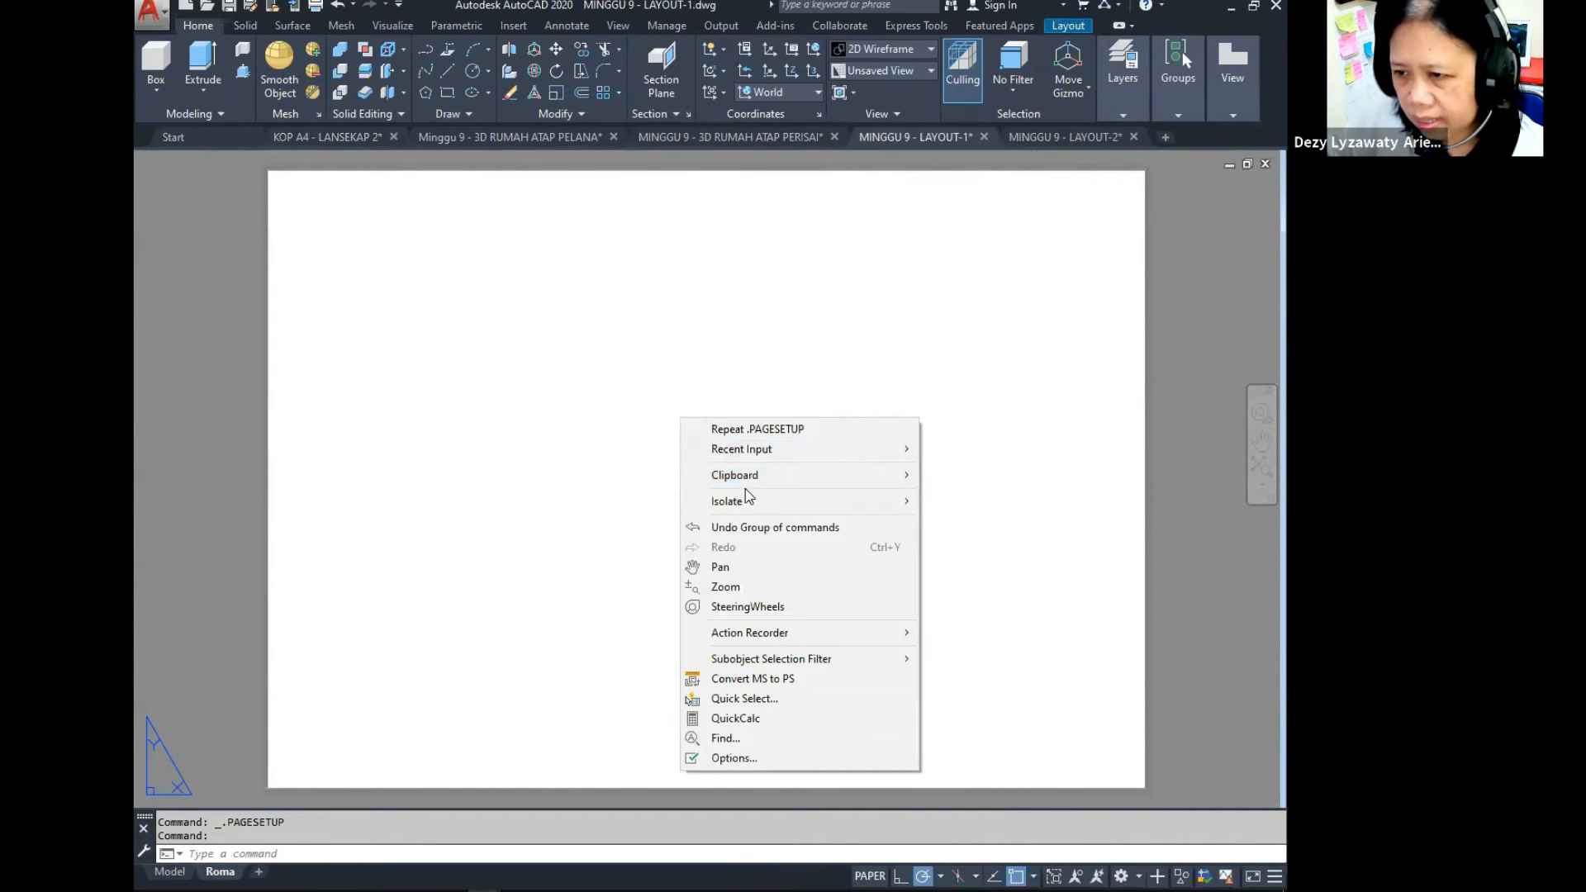
left_click(747, 478)
left_click(1019, 542)
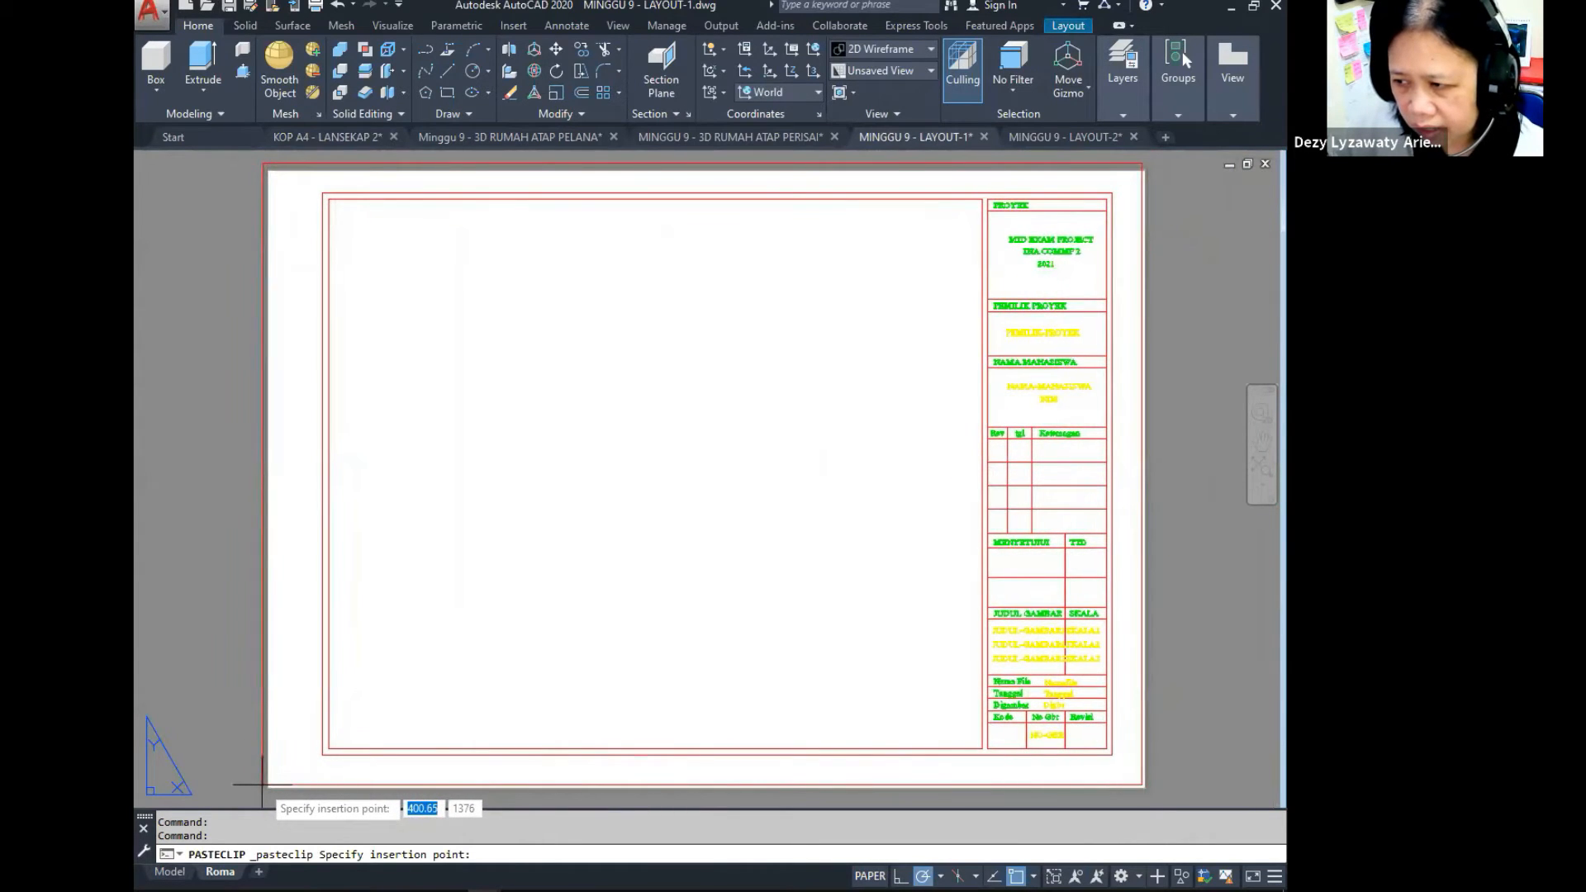
left_click(263, 785)
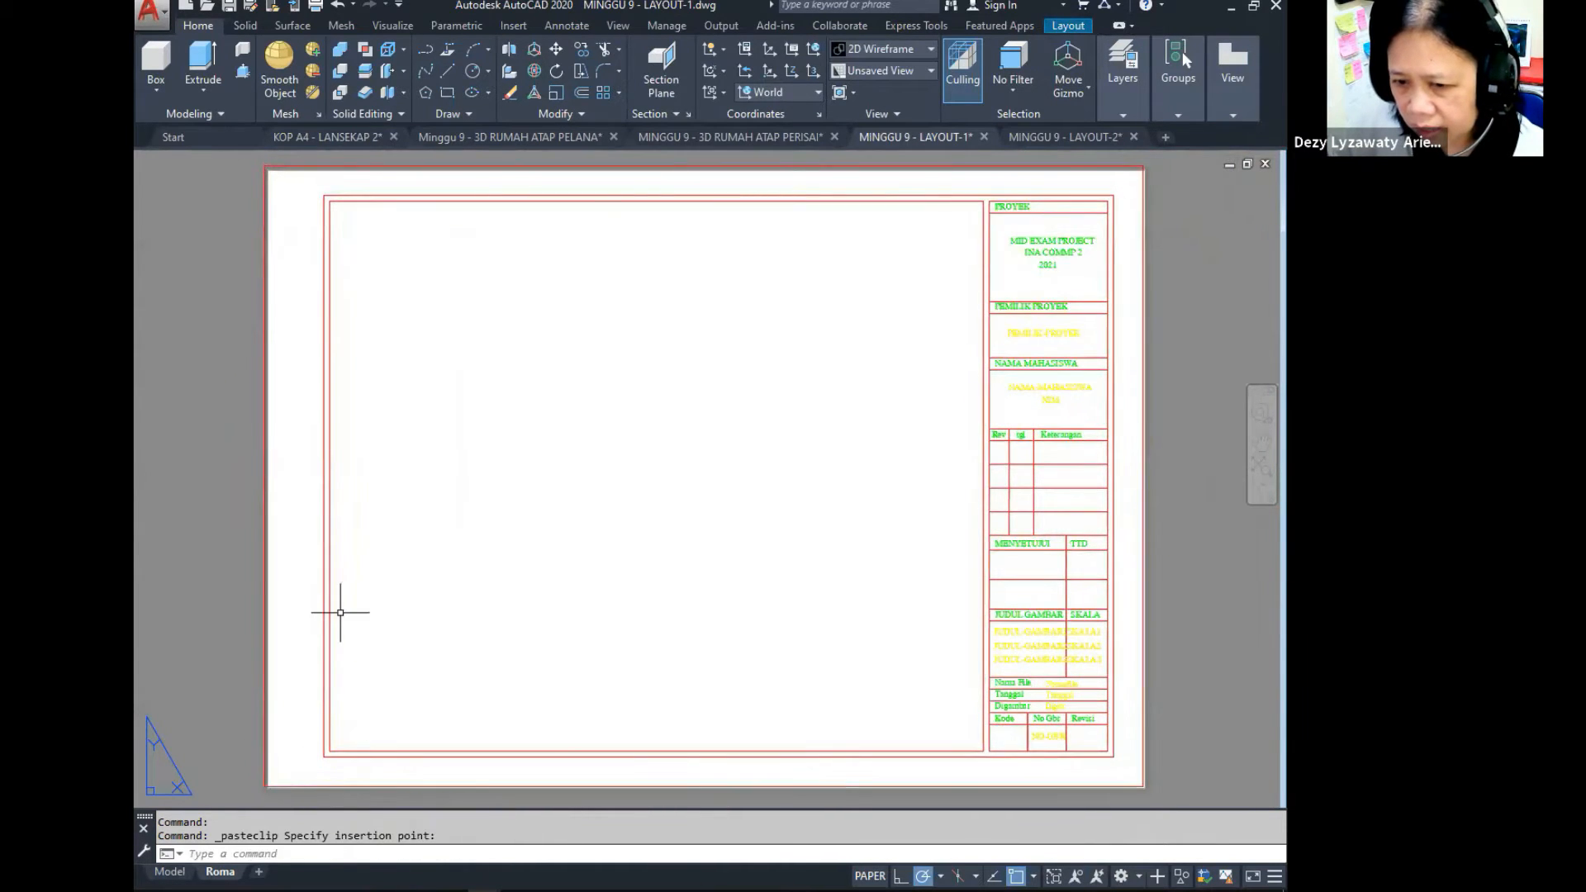
scroll(340, 612, "down", 2)
scroll(426, 583, "up", 2)
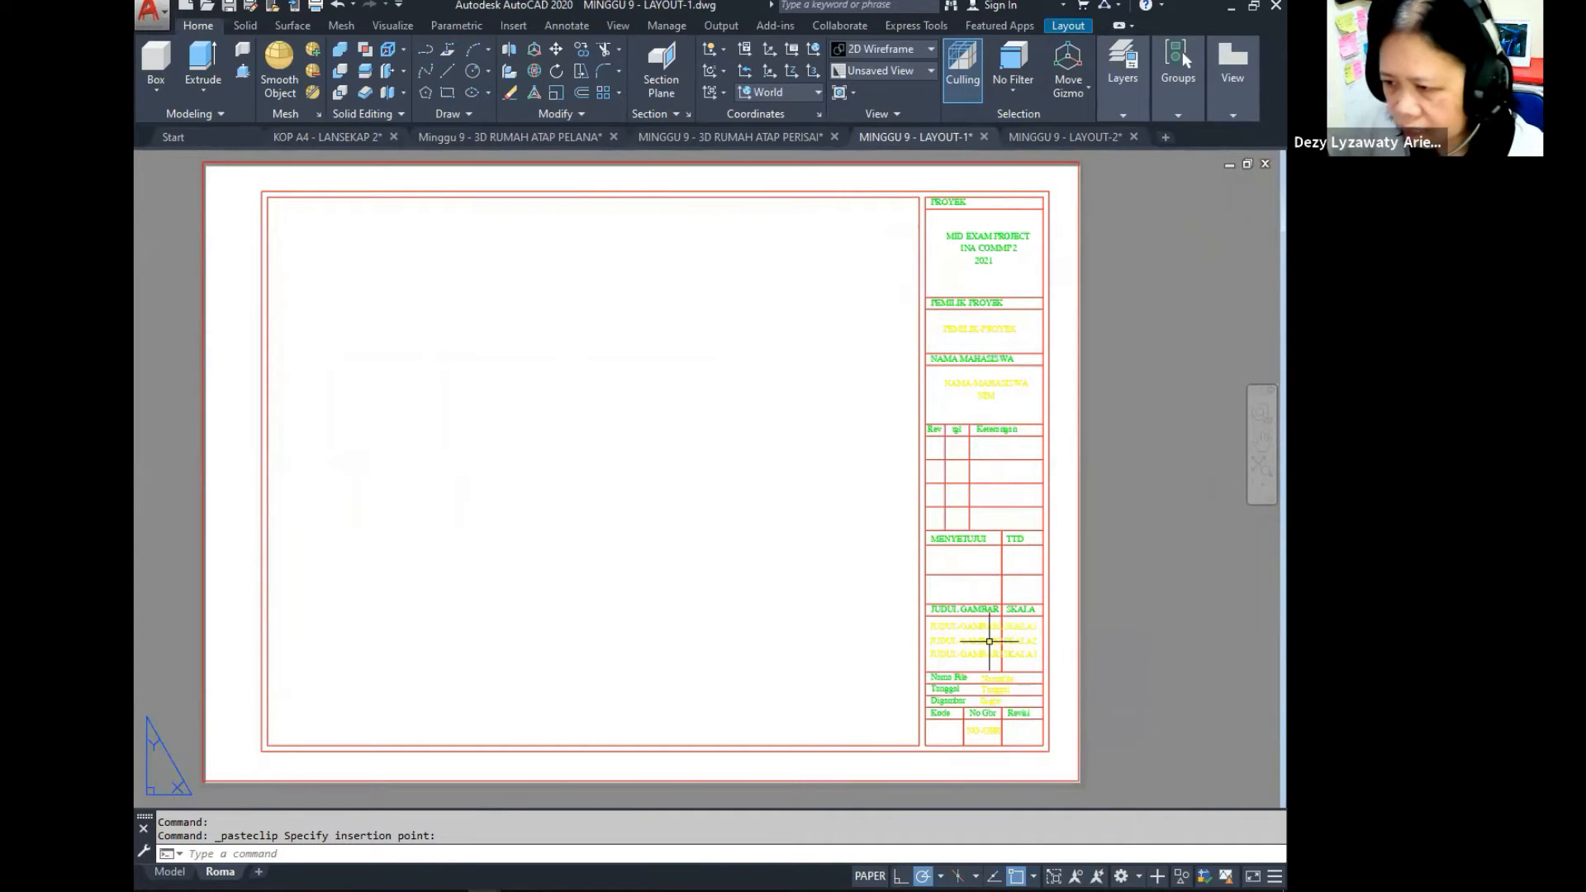
Step: Inspect the pasted title block's editable attributes and close the attribute editor without changes
left_click(989, 614)
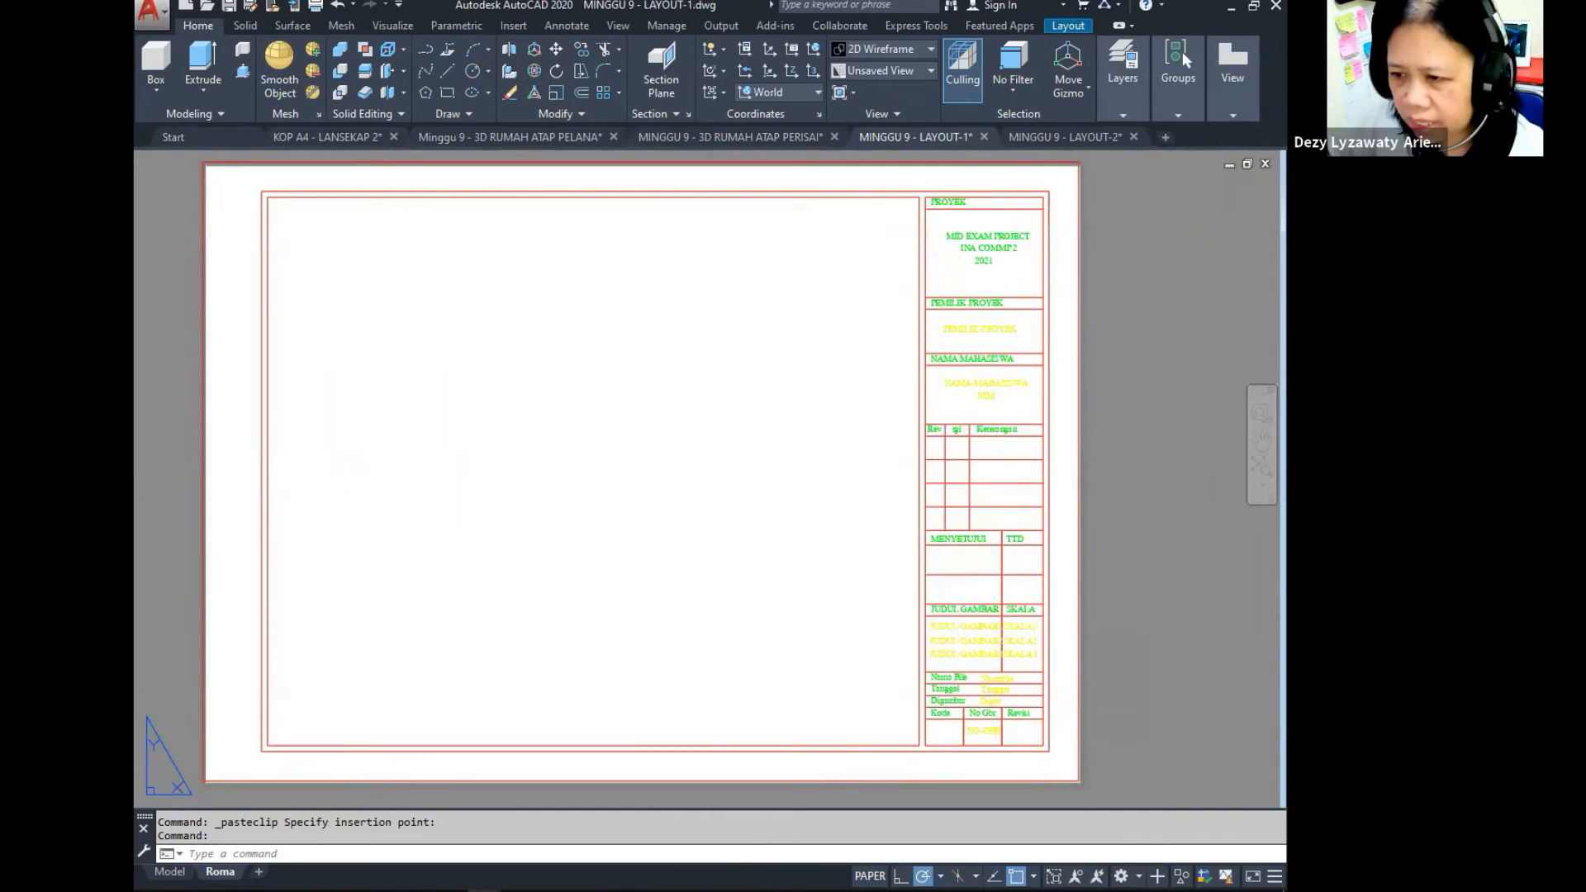
double_click(998, 615)
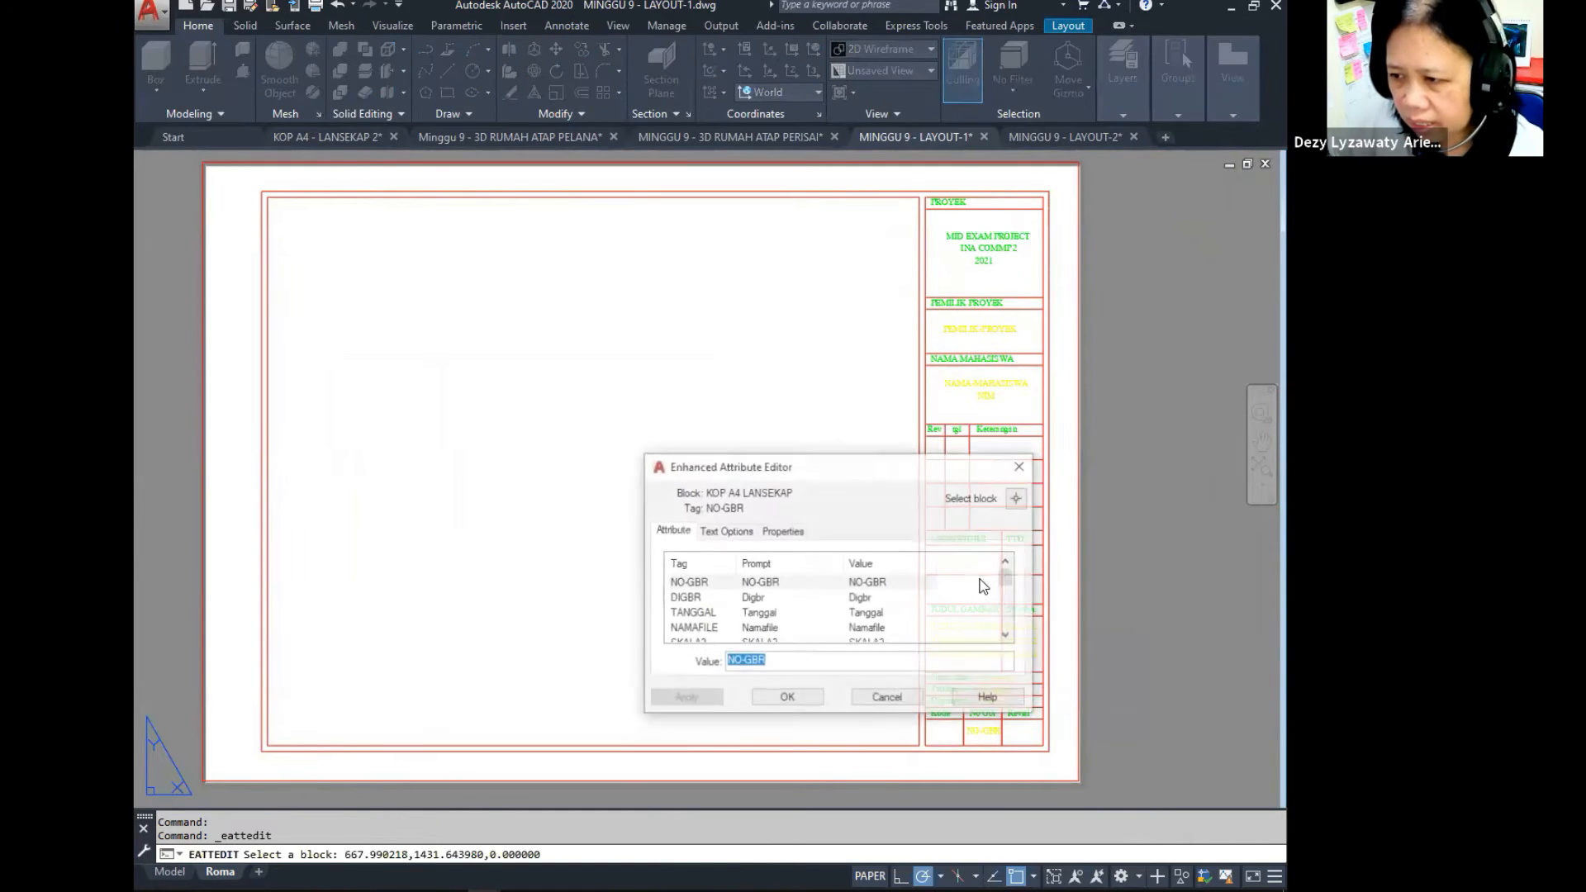
left_click(877, 699)
mouse_move(786, 595)
middle_mouse_down()
mouse_move(796, 621)
mouse_move(791, 569)
middle_mouse_up()
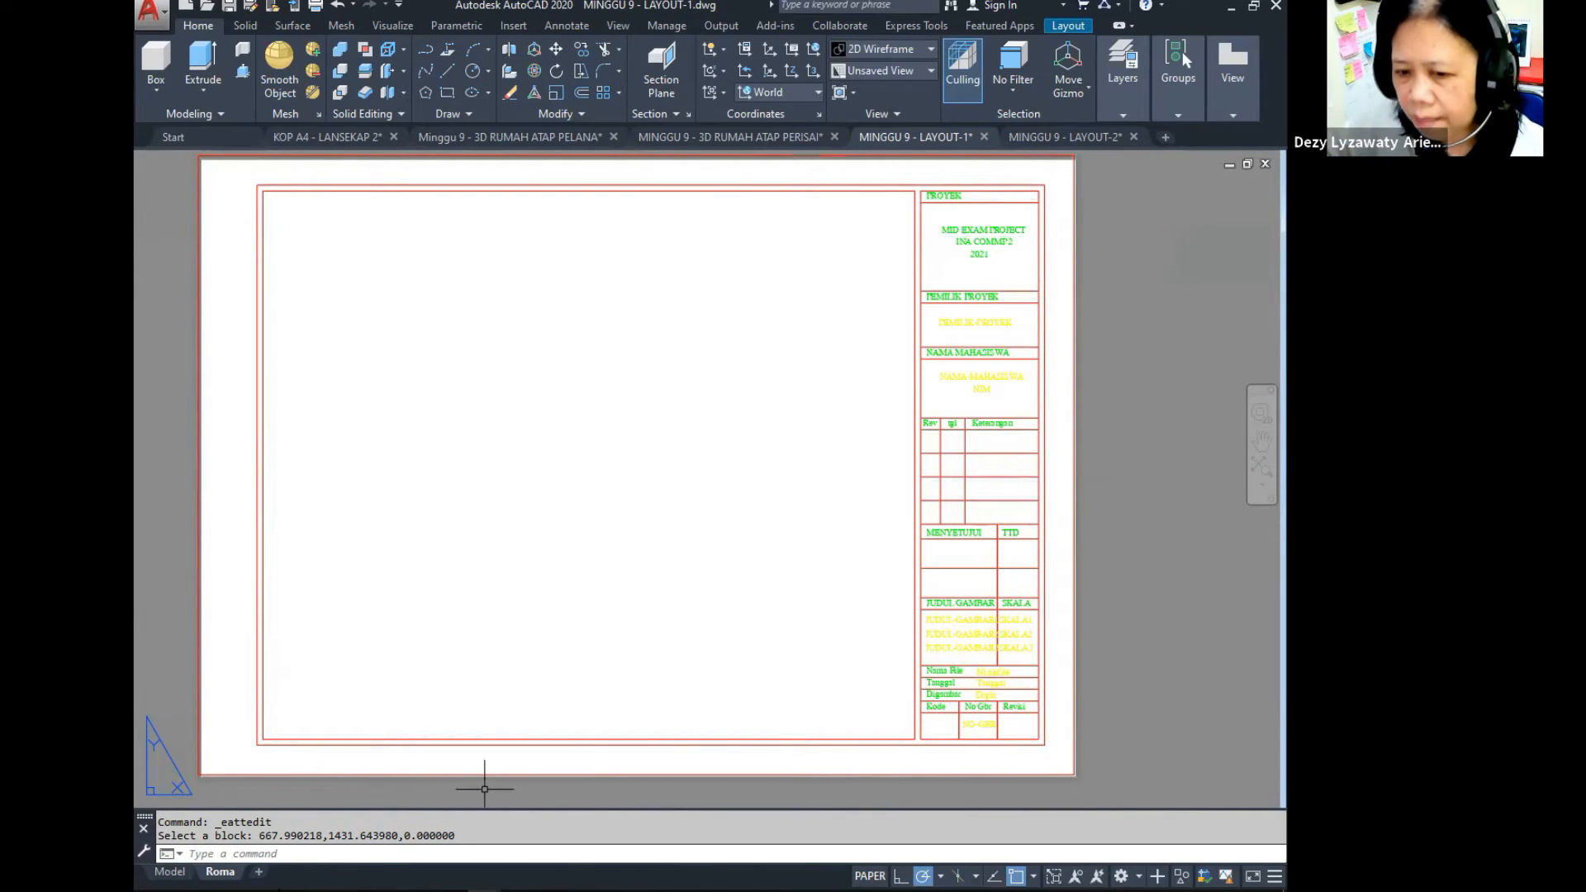
Step: Check model space, return to the Roma layout and switch the workspace to Drafting & Annotation
left_click(169, 871)
key("ctrl")
left_click(221, 873)
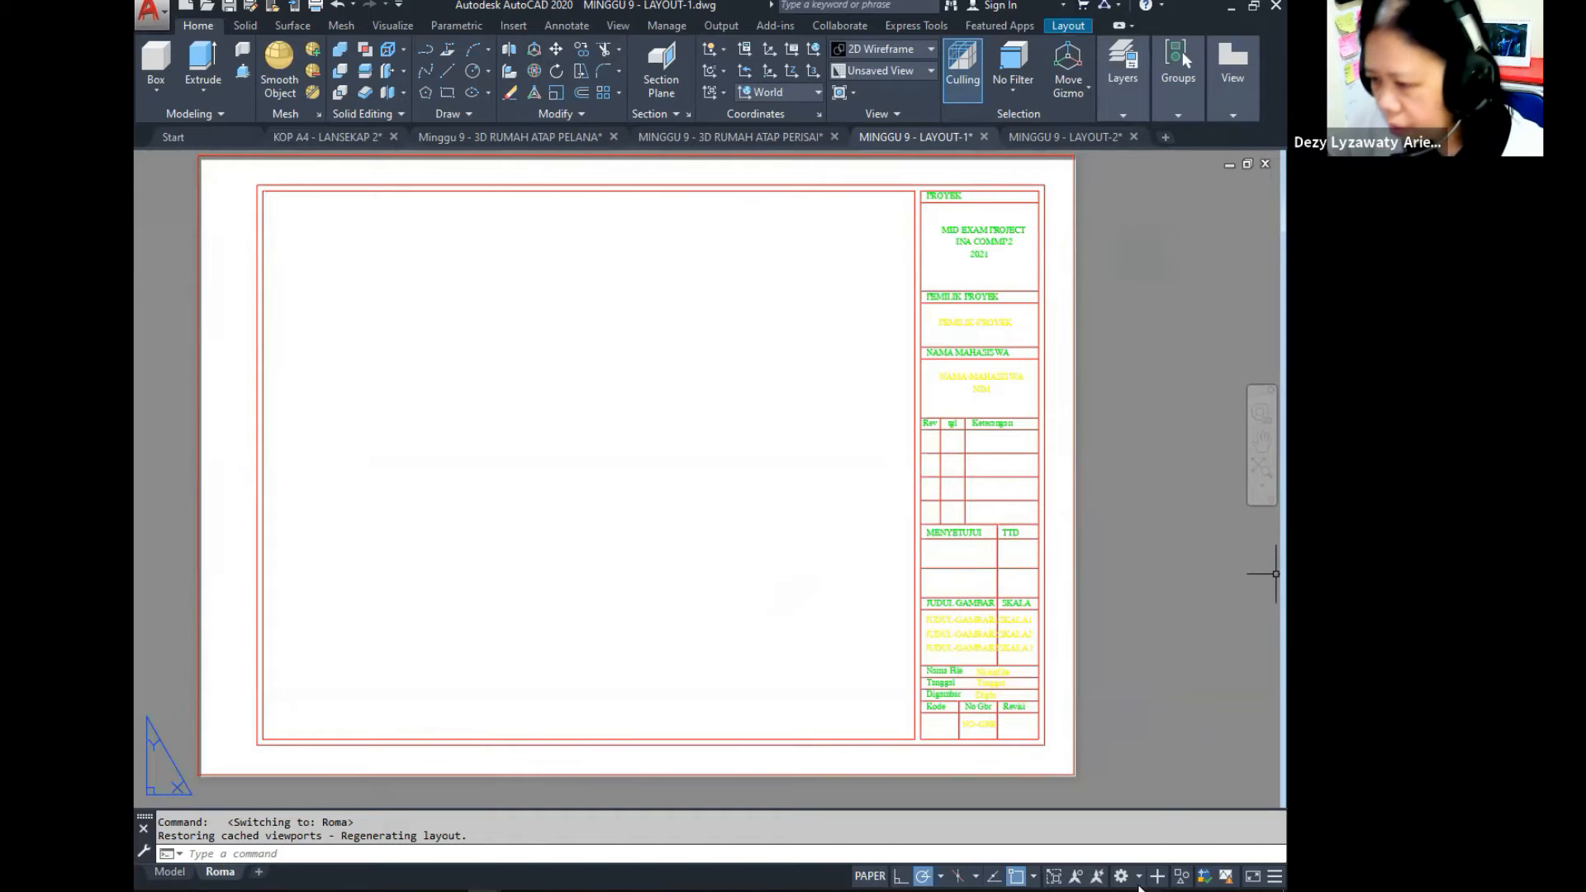
left_click(1140, 878)
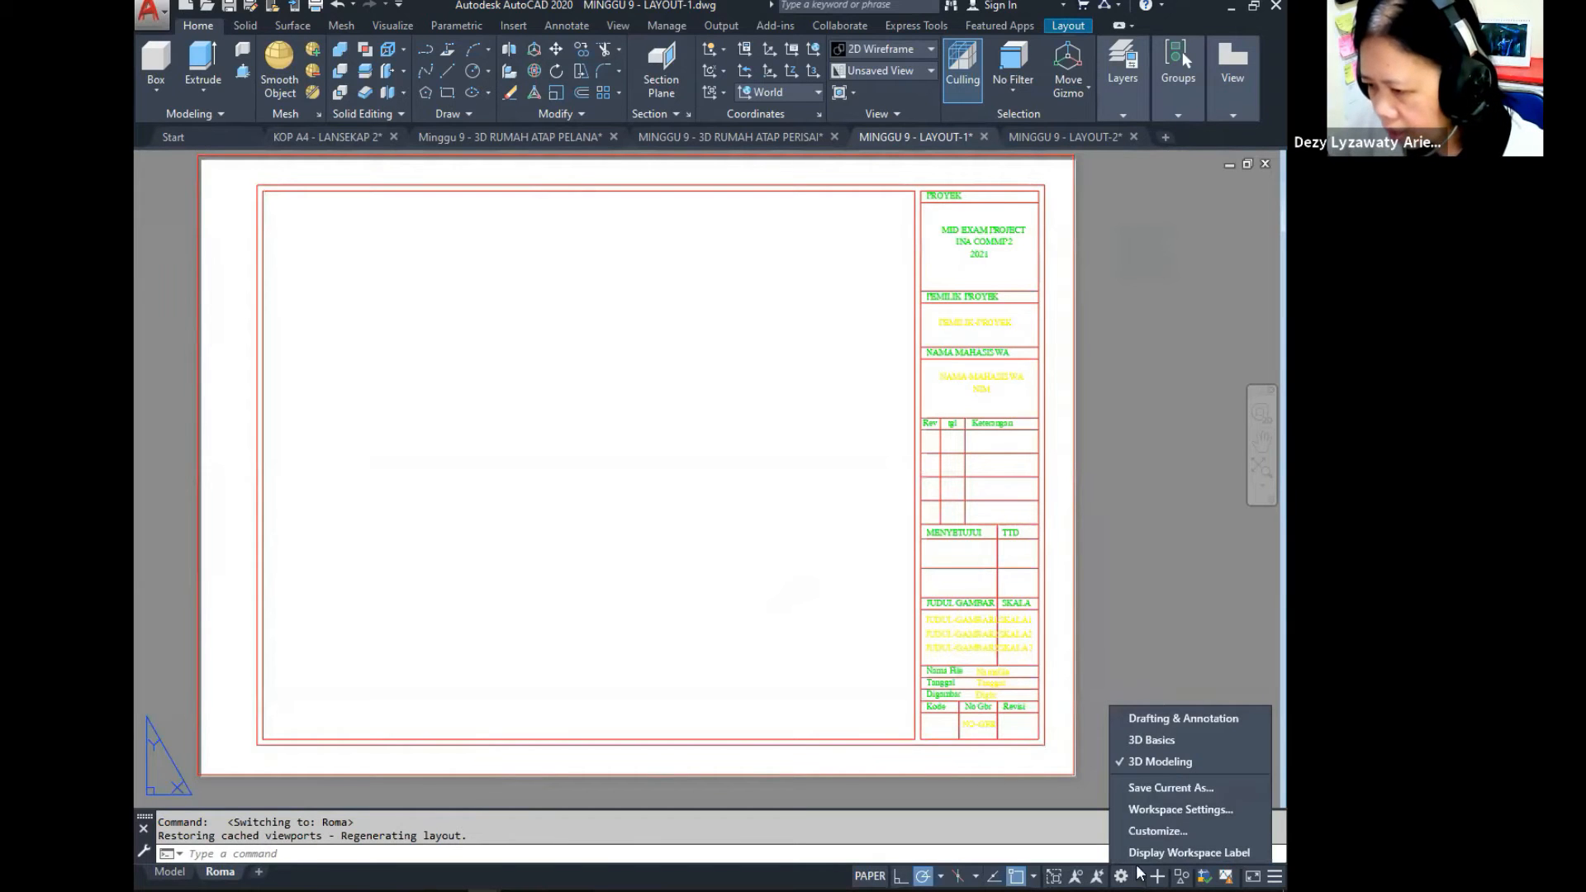
left_click(1151, 721)
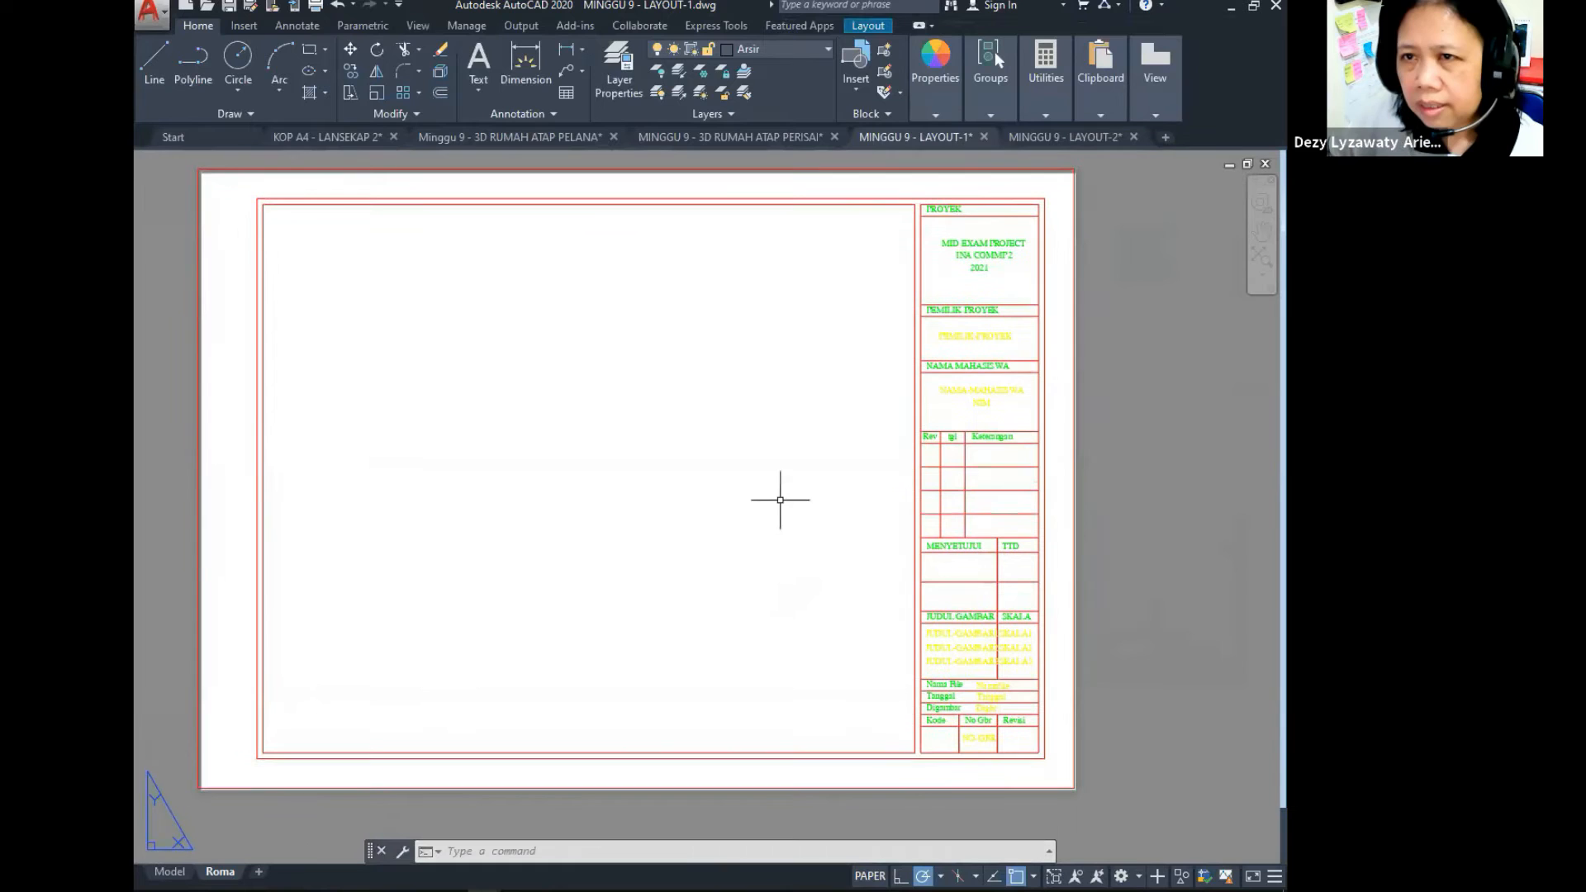
Step: Create a new layer named VP with the color red and make it the current layer
left_click(616, 64)
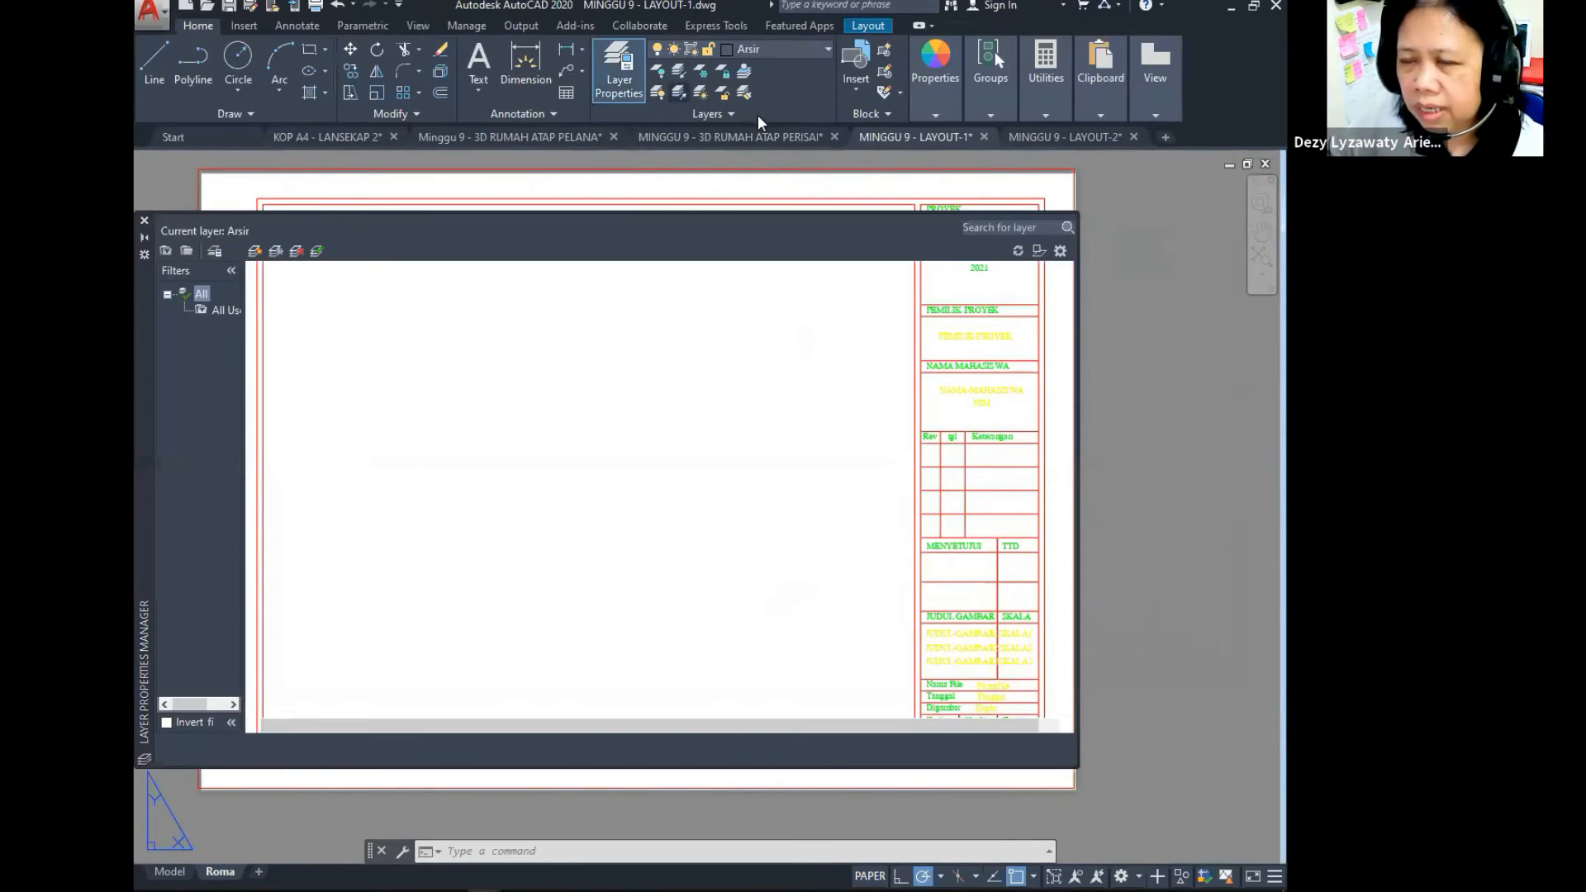
left_click(255, 251)
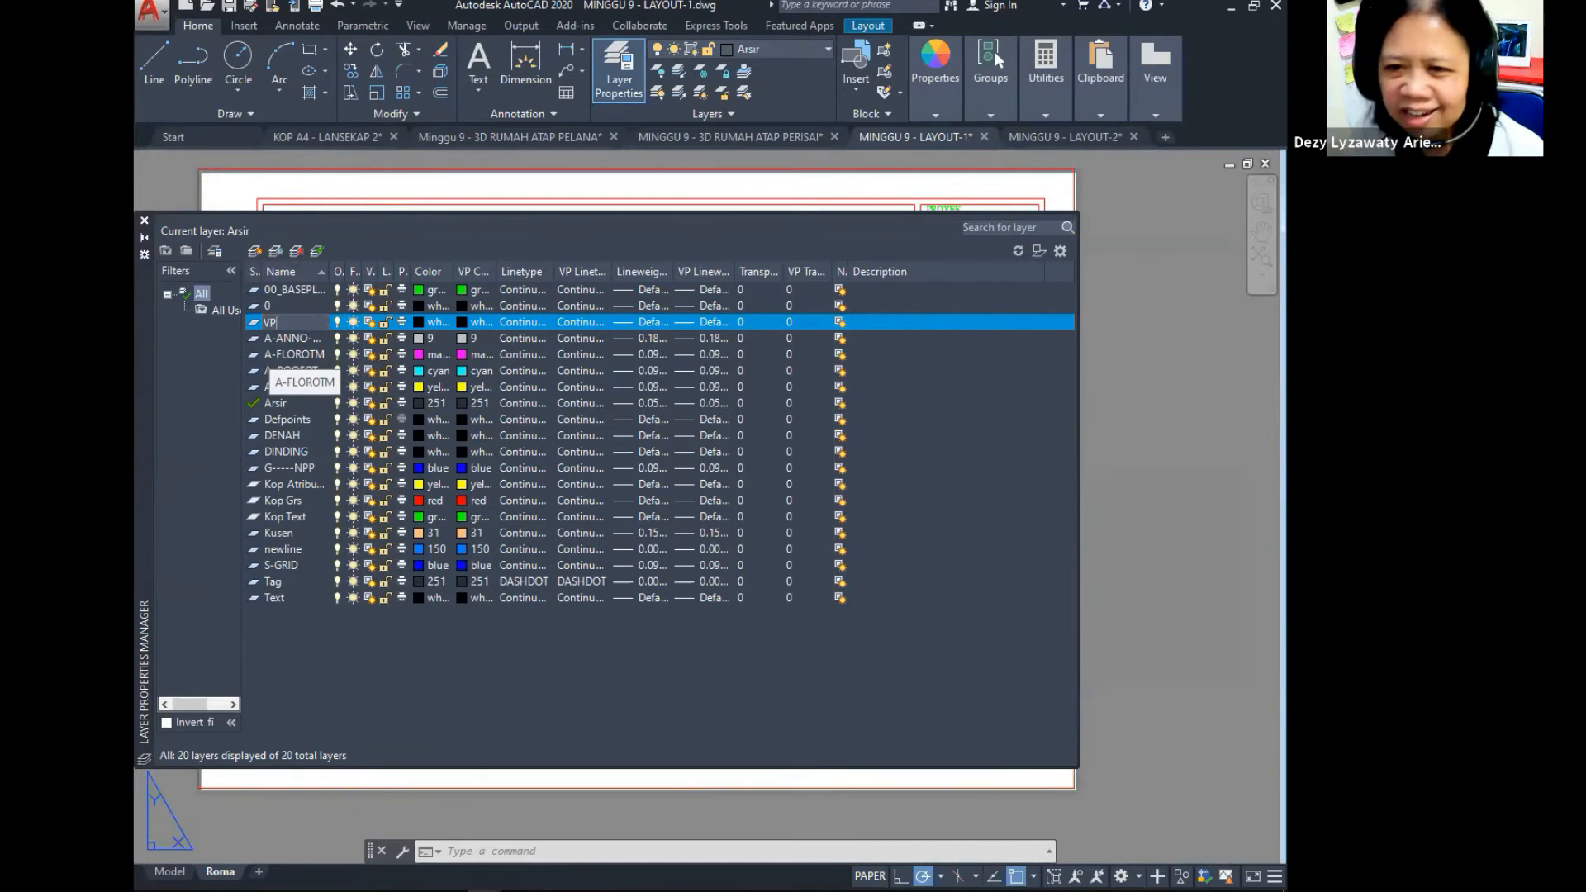
key("Return")
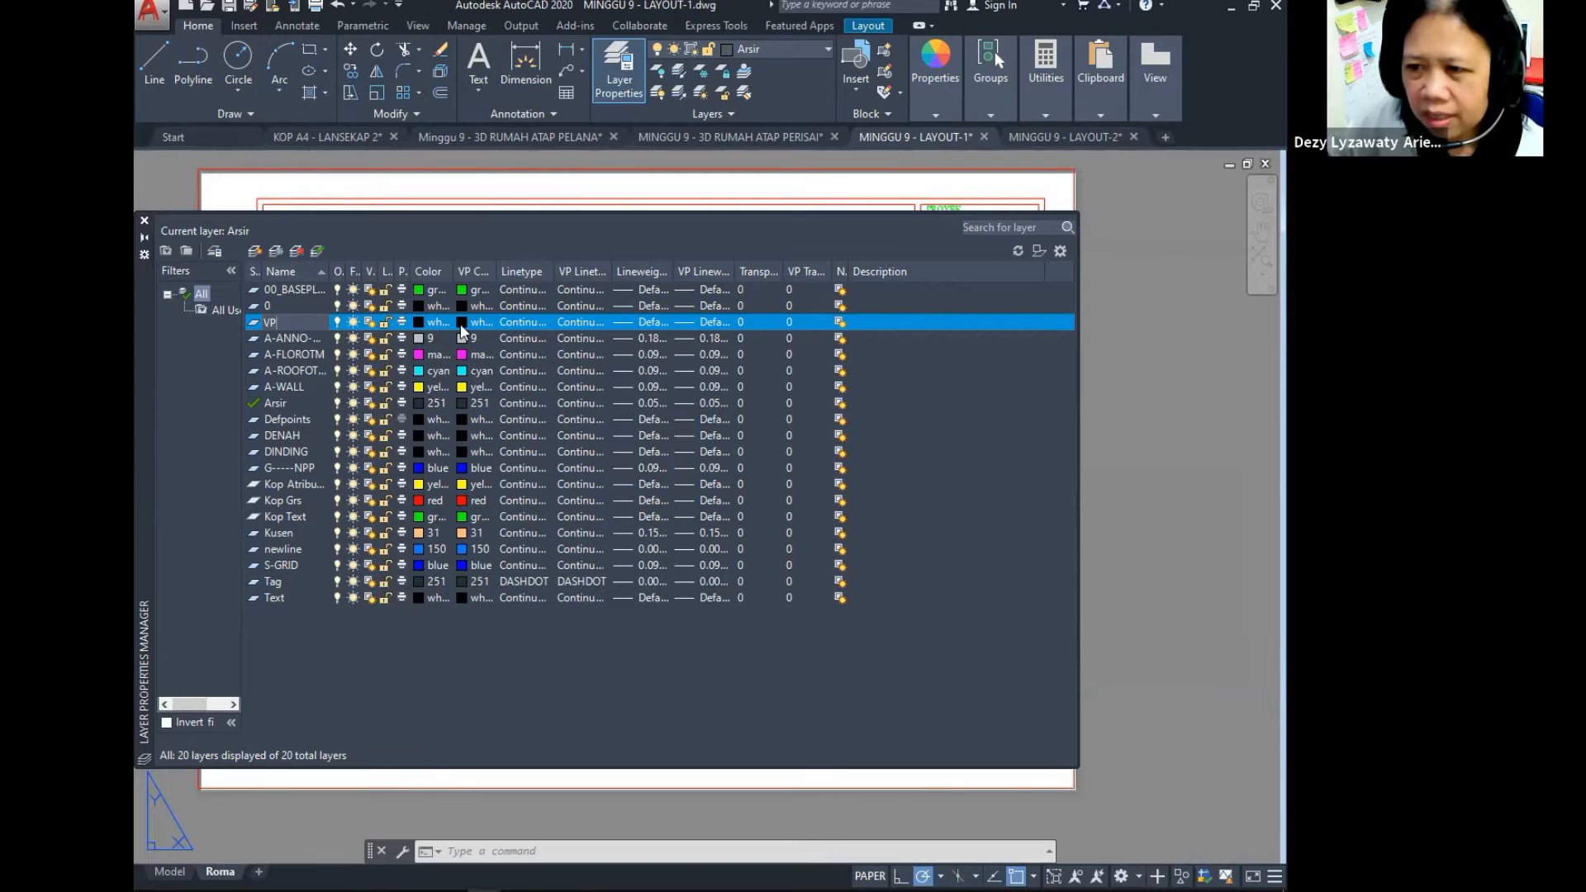
left_click(431, 325)
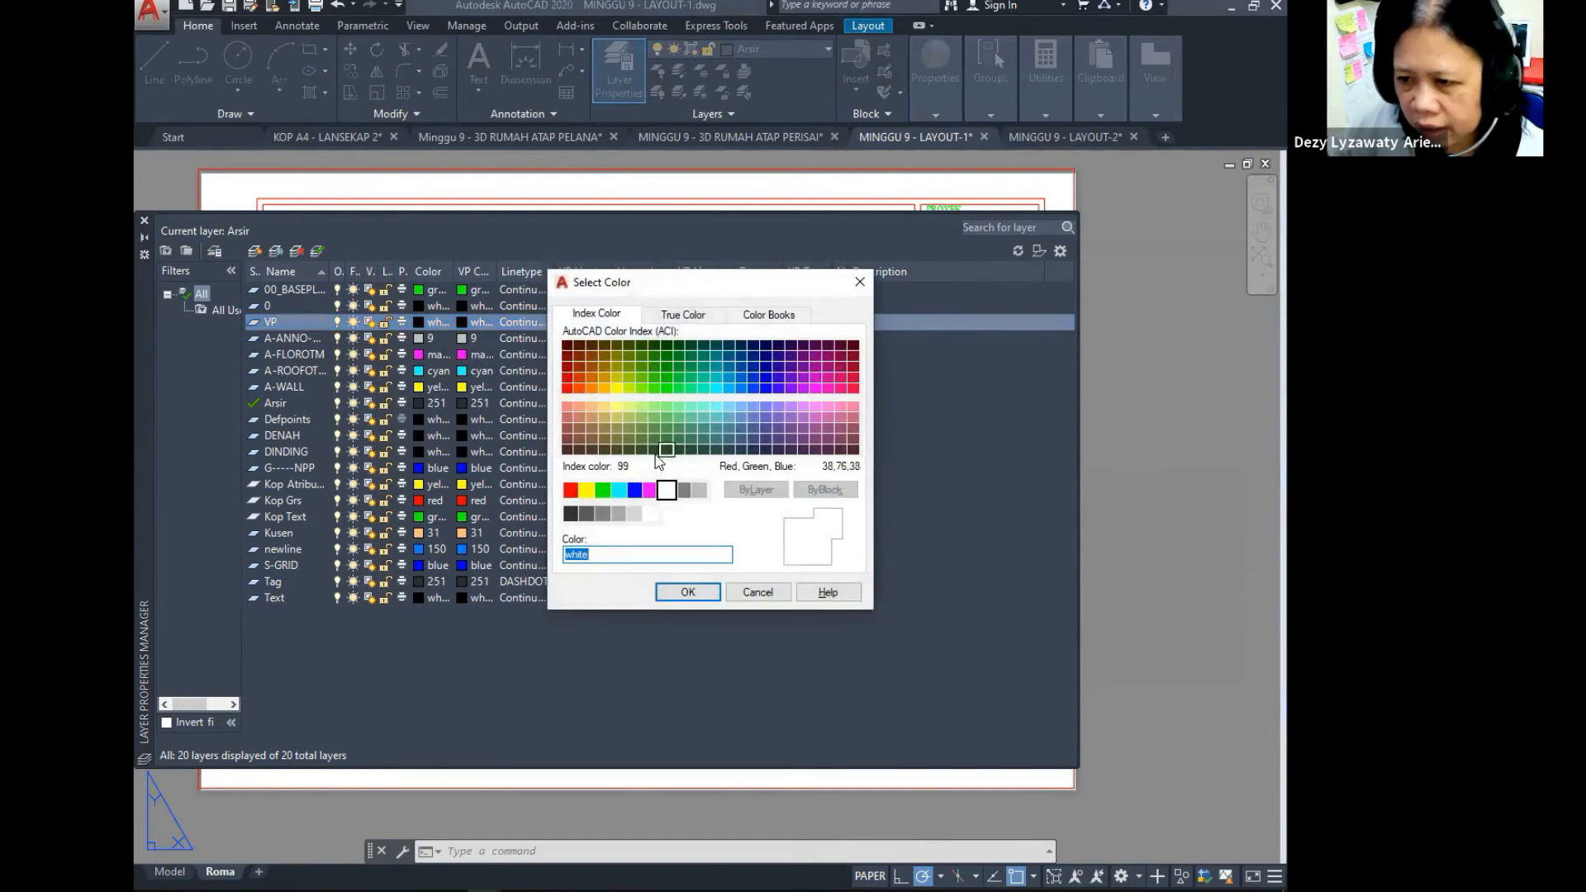
left_click(571, 490)
left_click(688, 593)
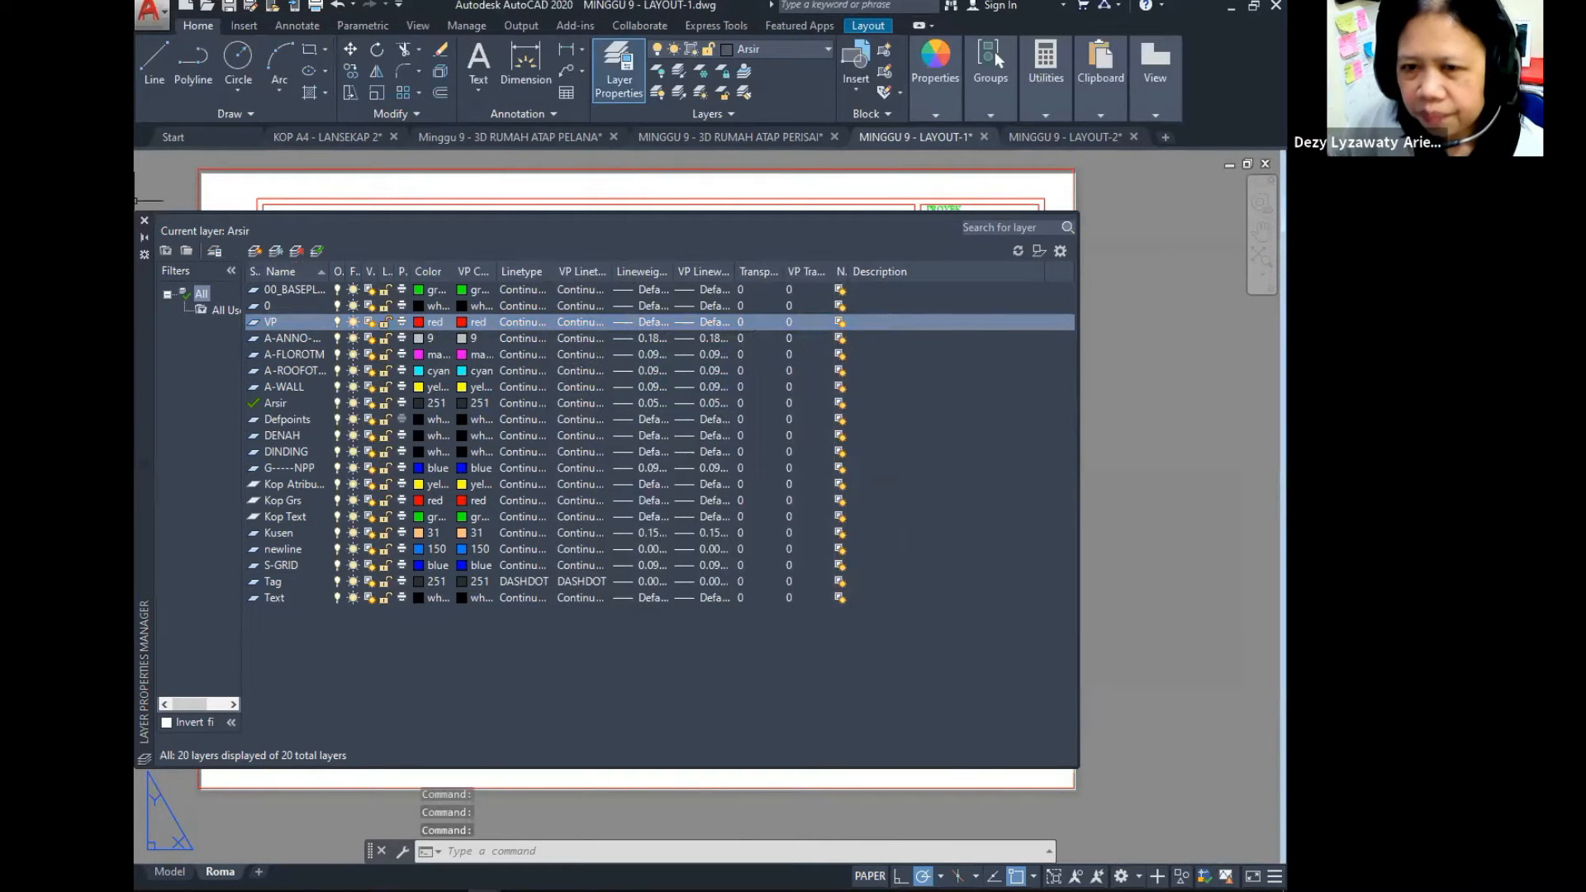
left_click(144, 221)
left_click(801, 50)
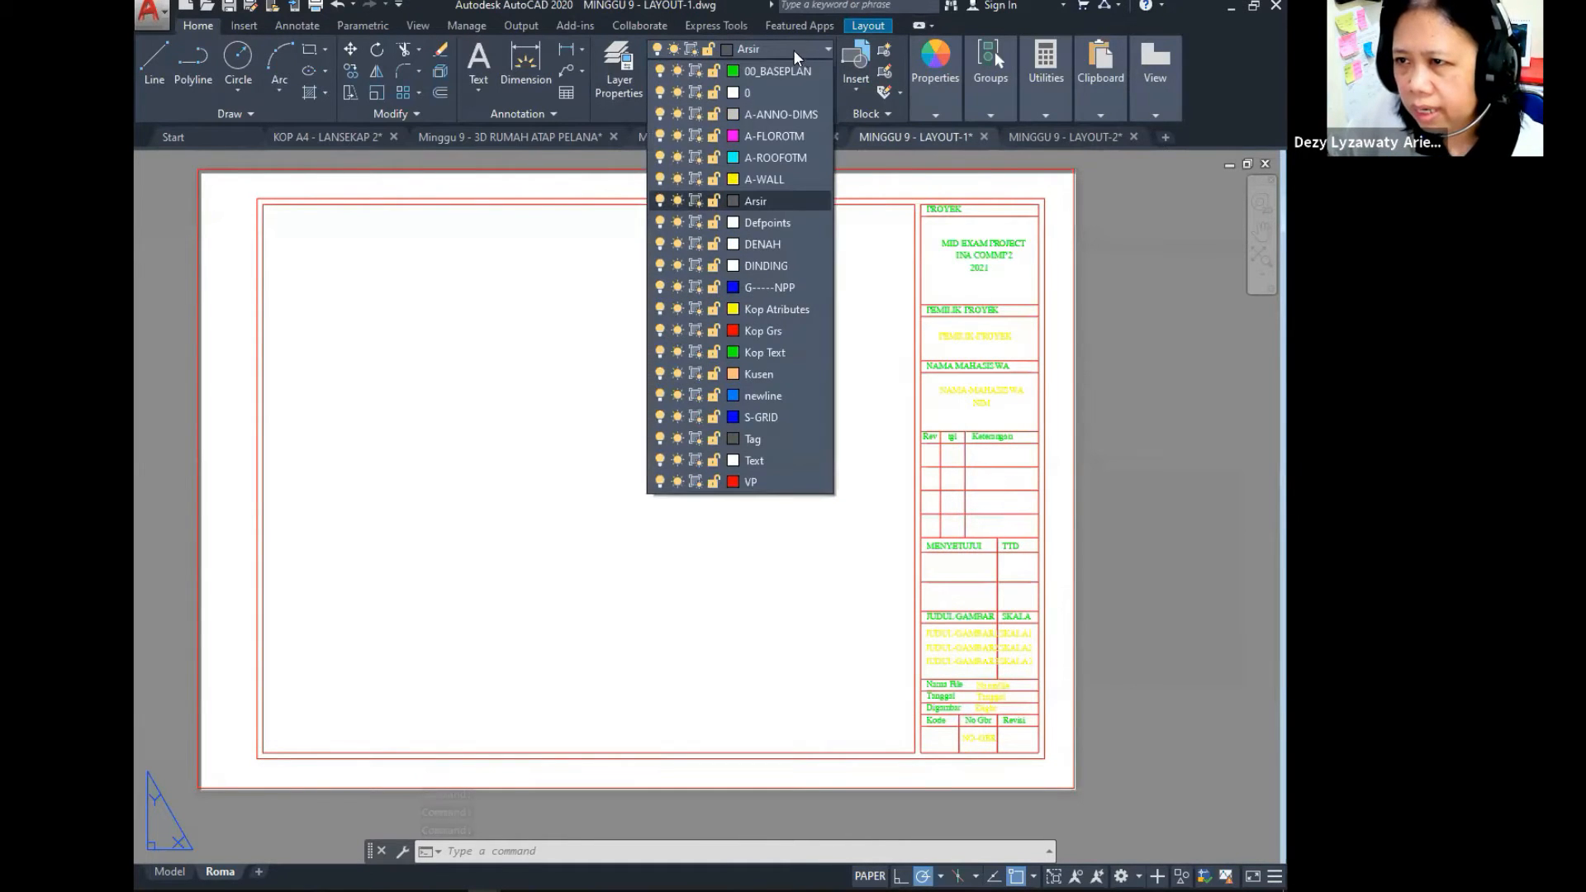
left_click(777, 484)
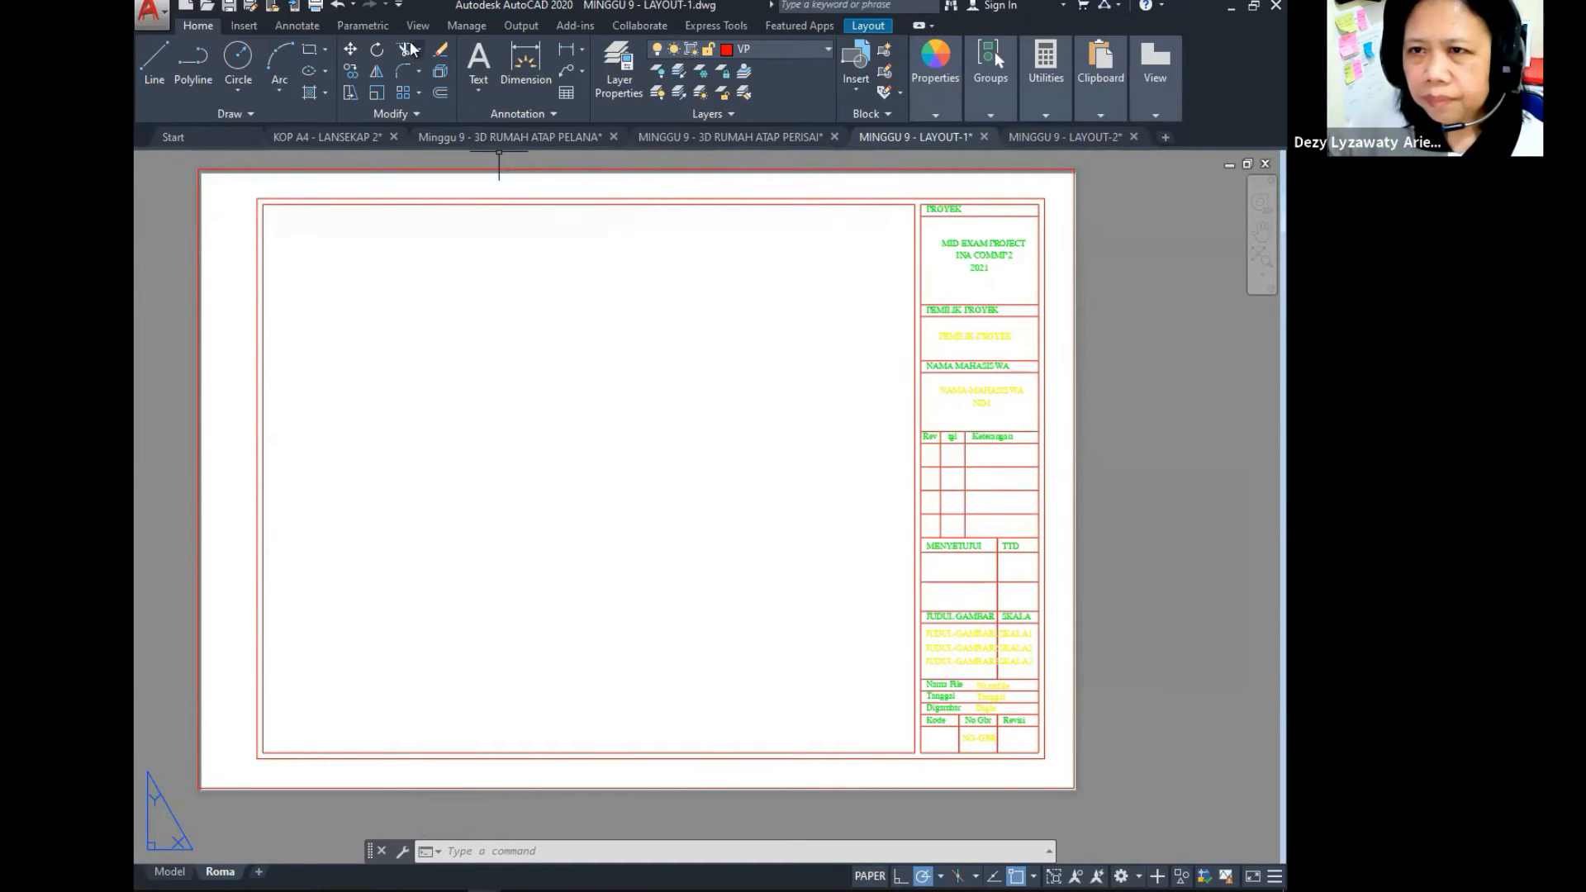
Step: Show the classic menu bar and place a single rectangular viewport filling most of the title block's empty drawing frame
left_click(401, 7)
left_click(453, 438)
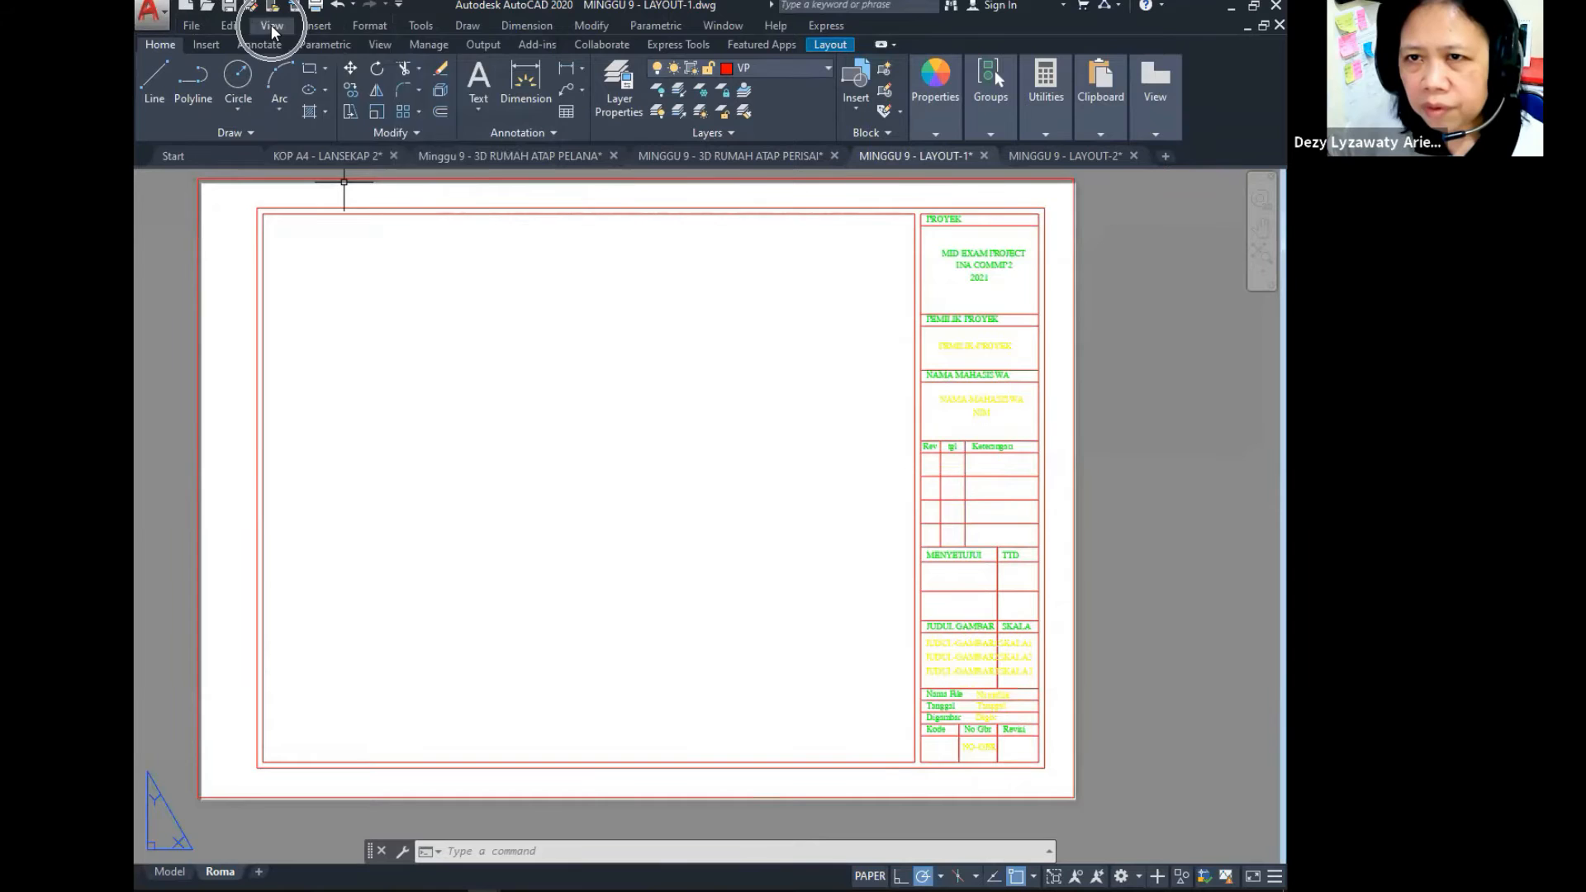
left_click(271, 25)
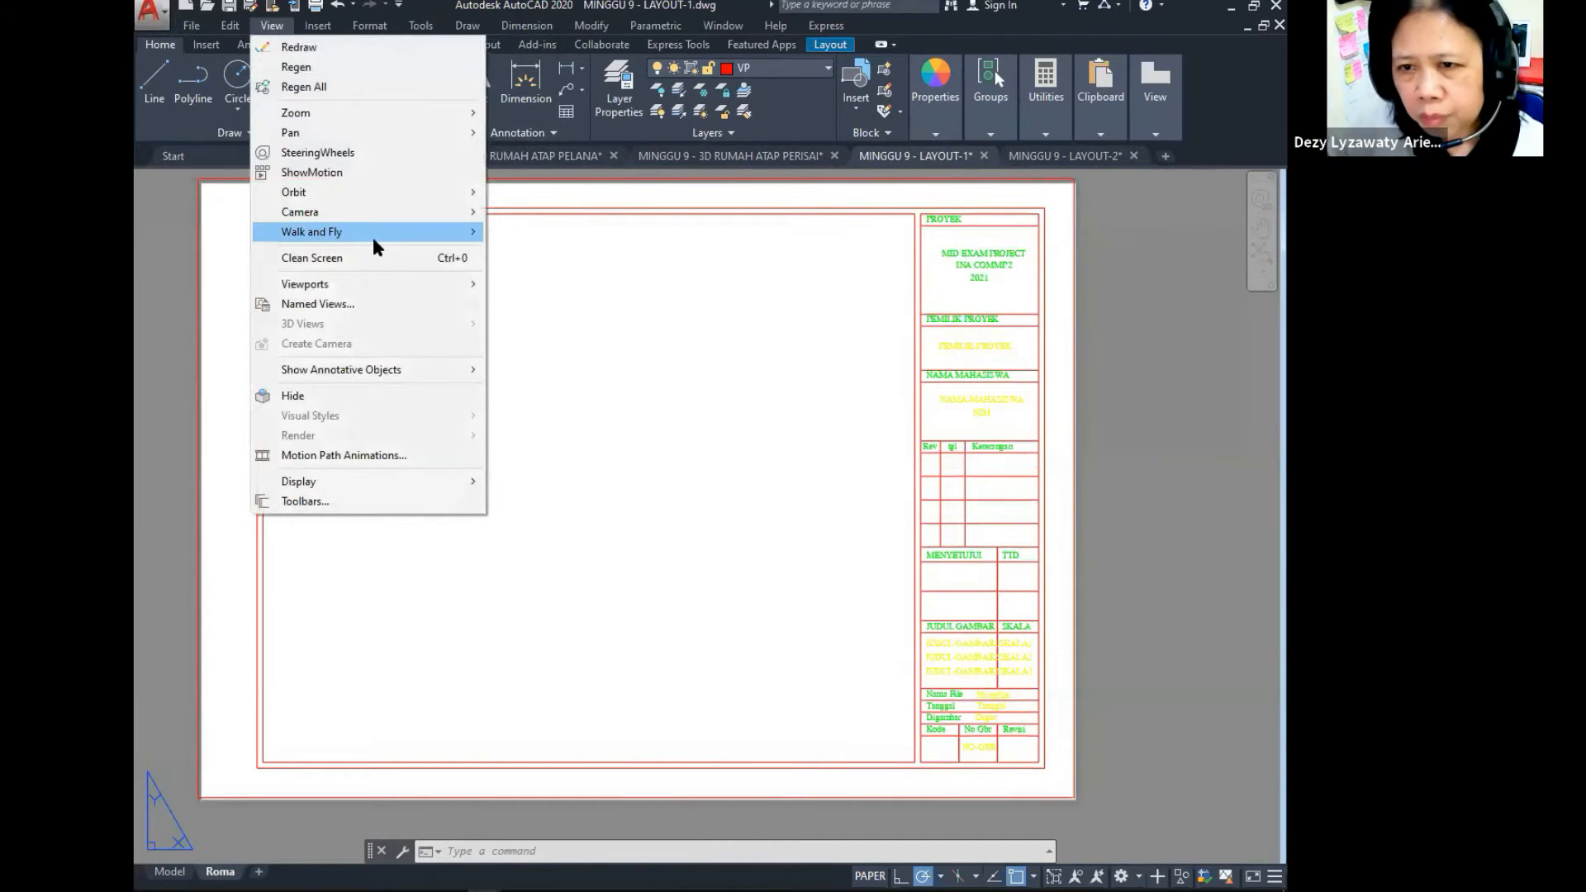
mouse_move(368, 291)
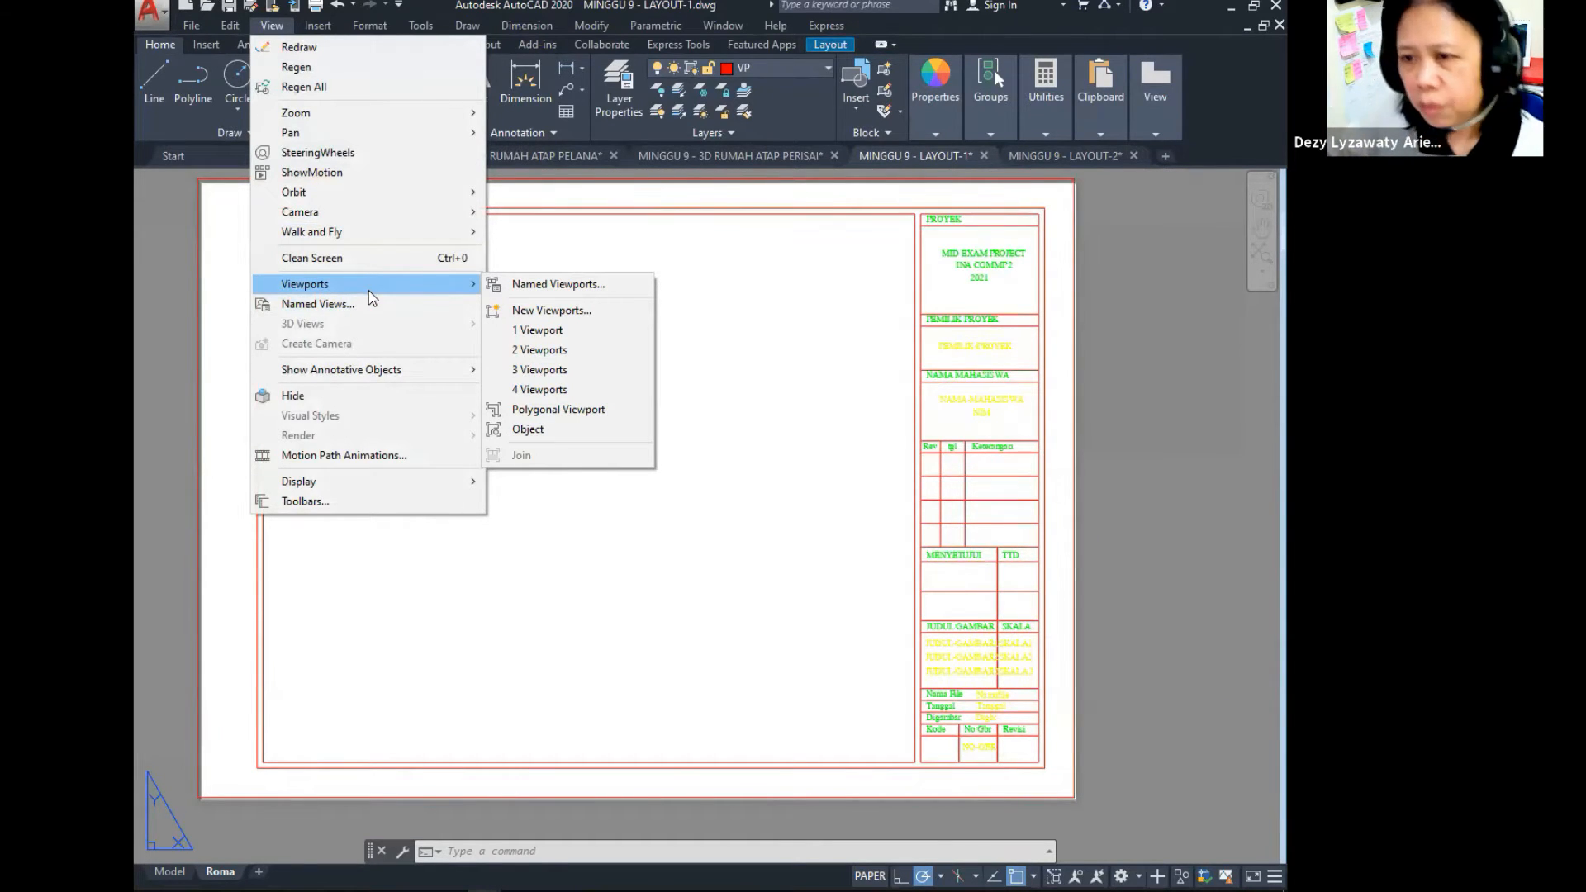
left_click(605, 336)
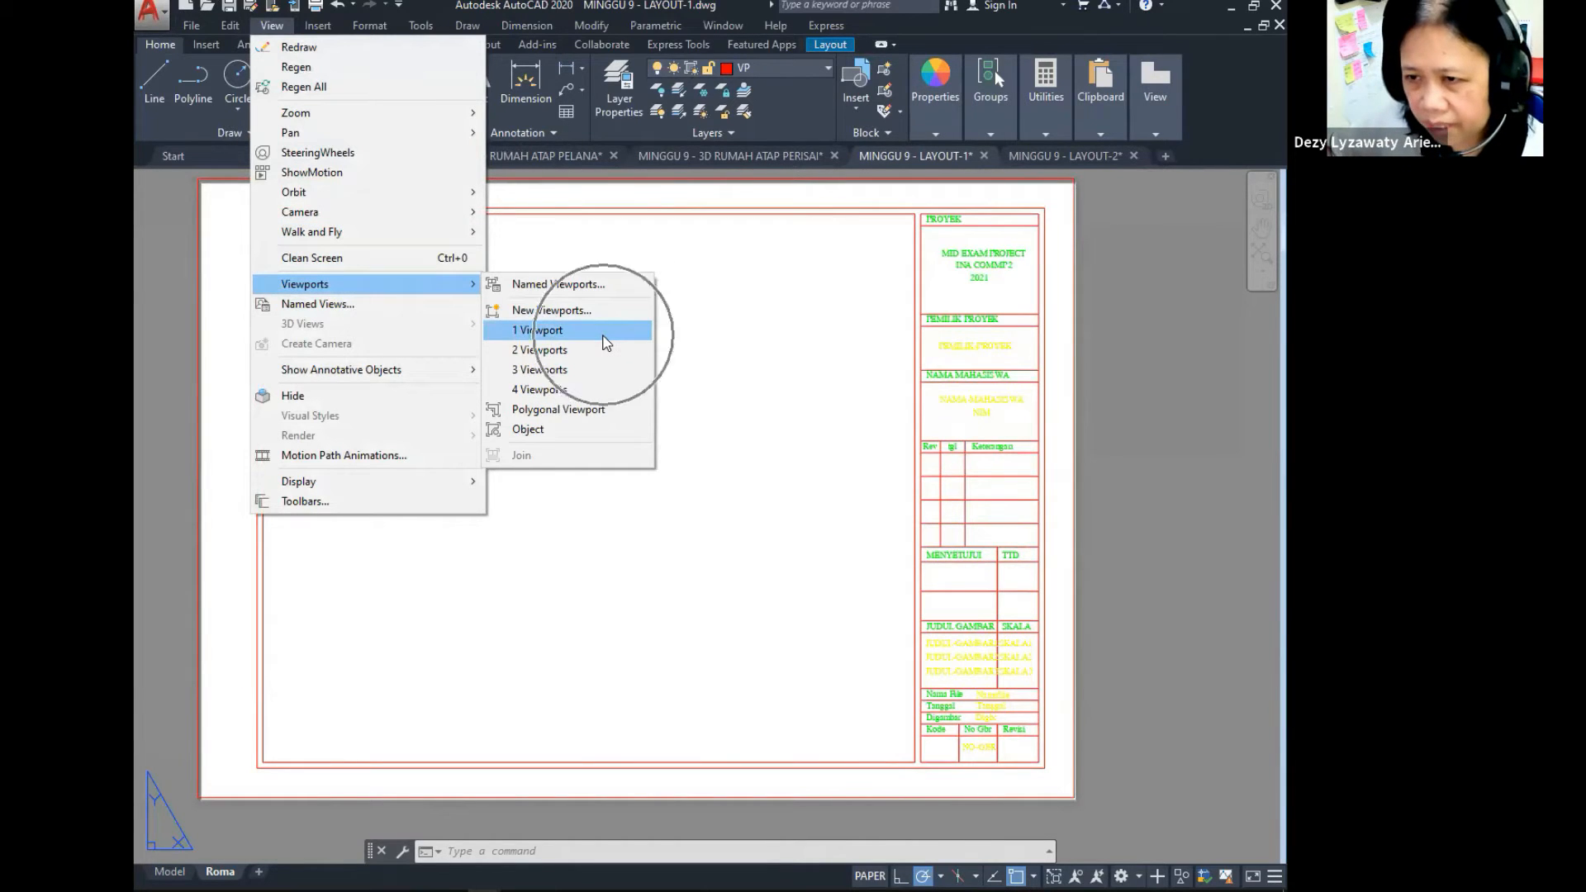
left_click(556, 339)
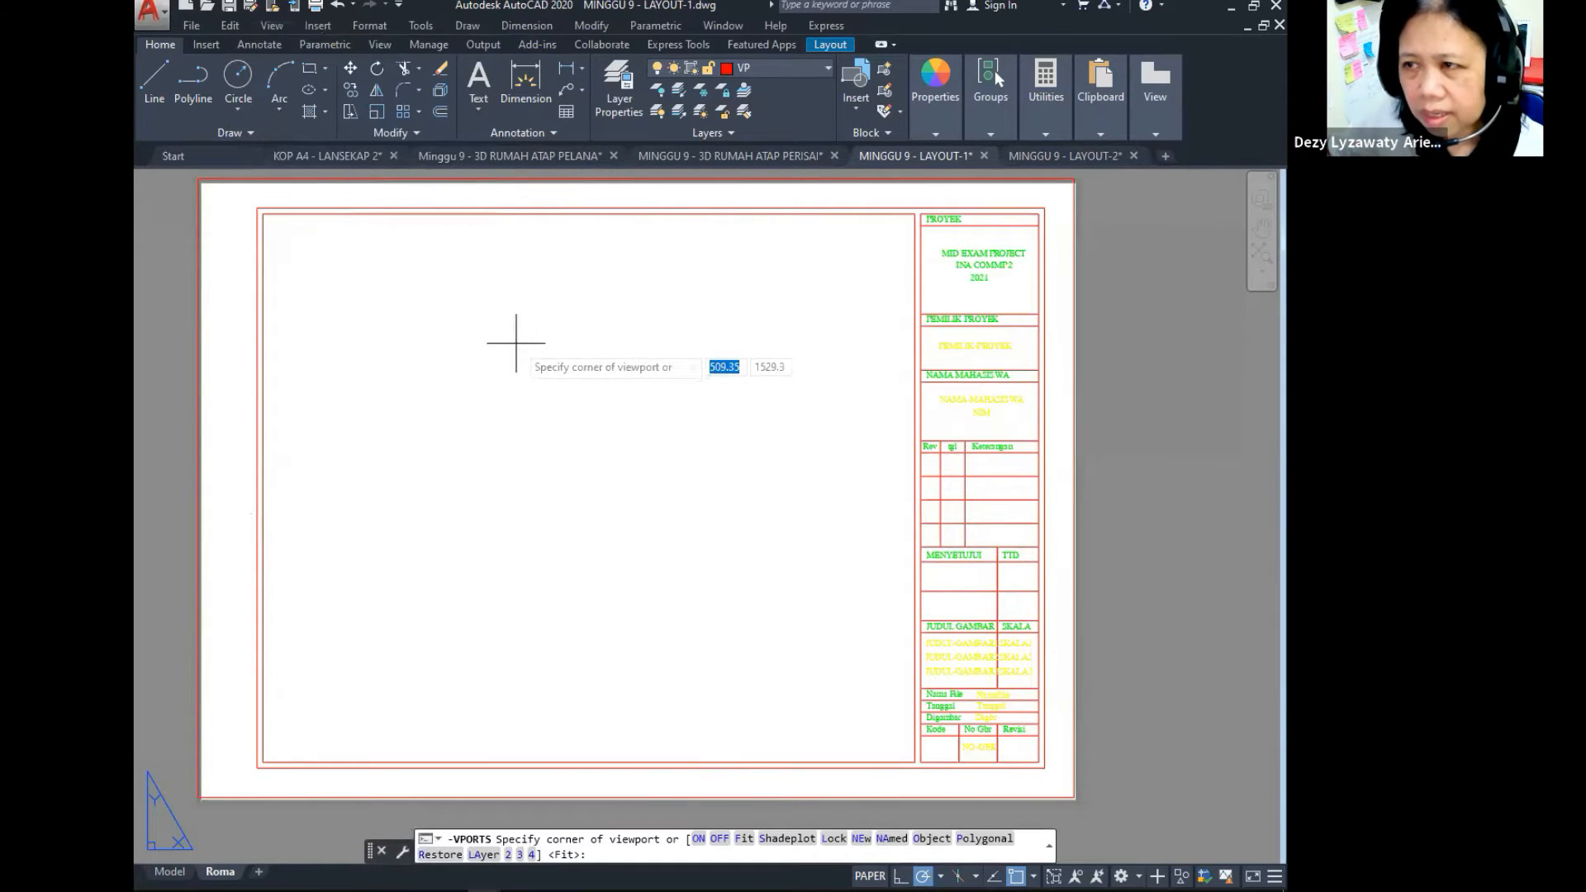
left_click(284, 236)
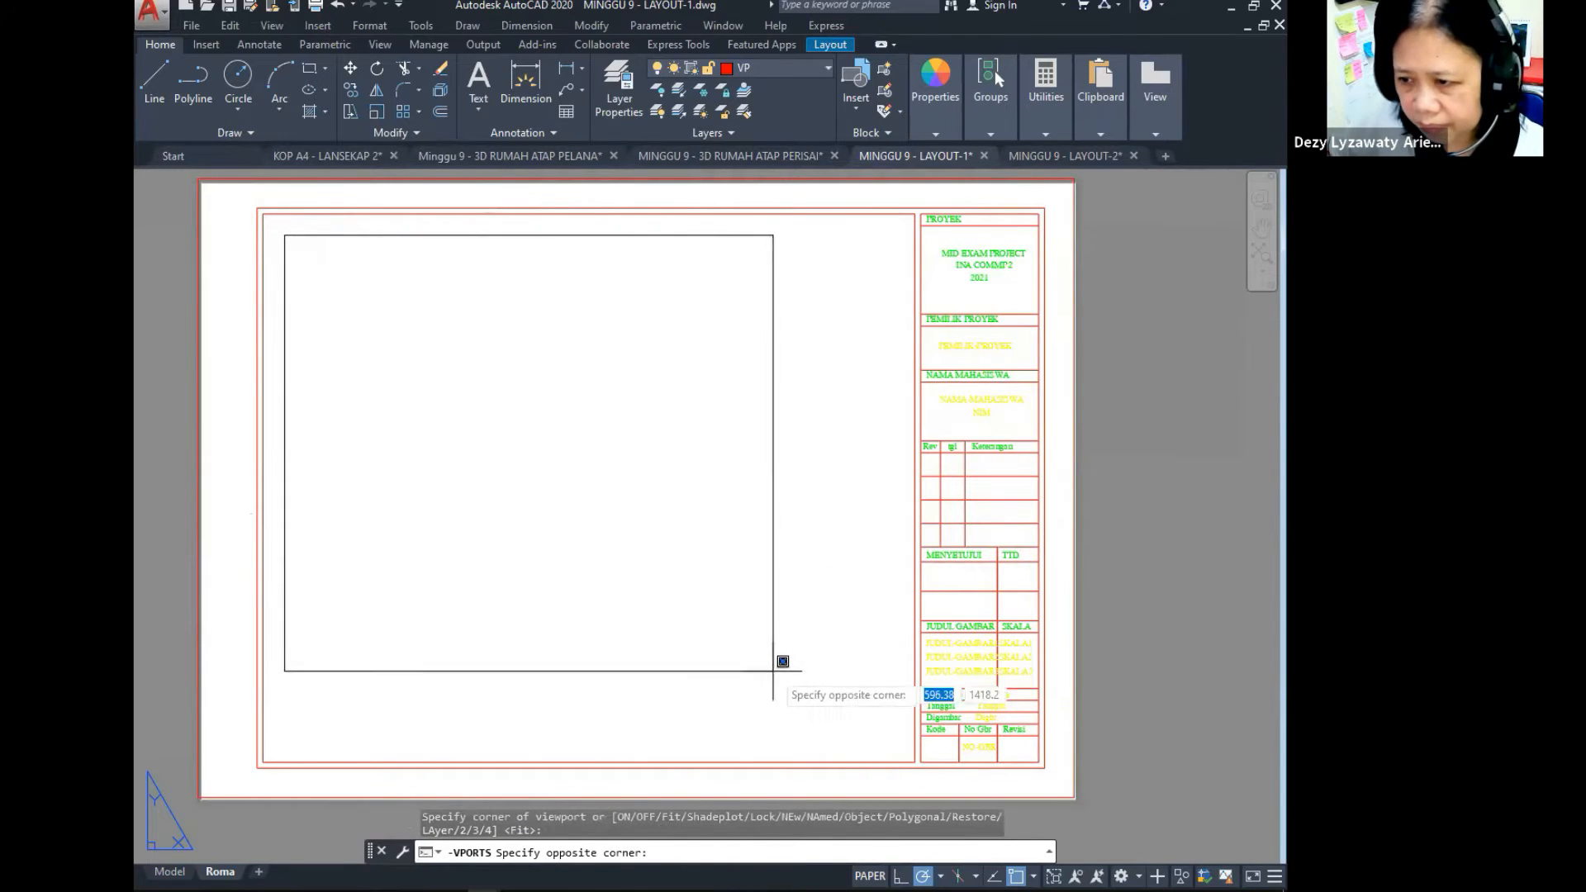
left_click(875, 749)
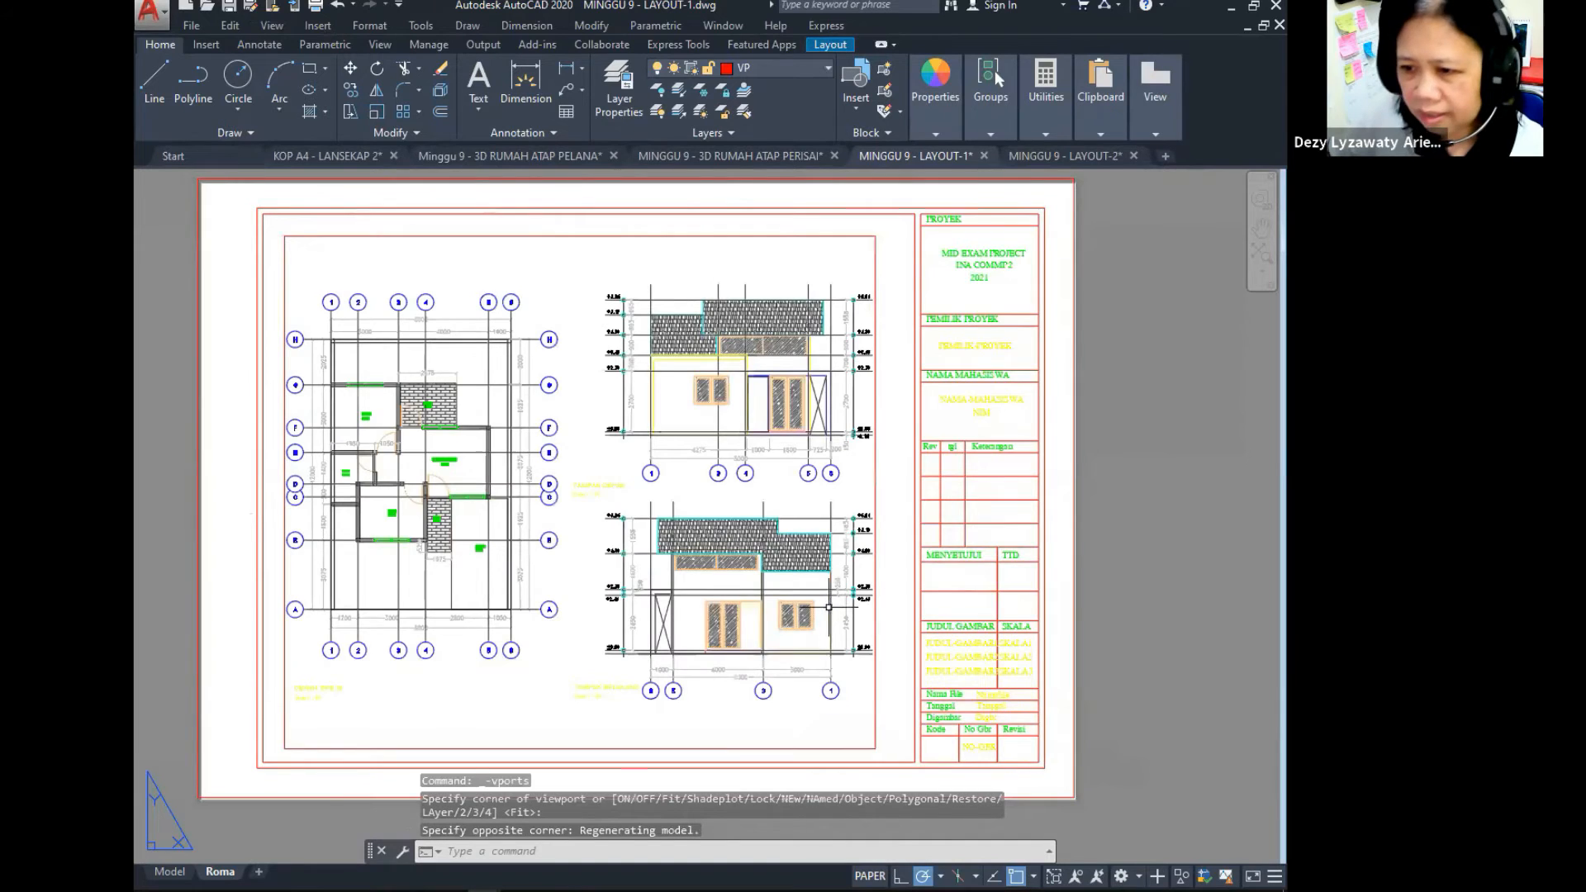
Step: Erase the existing viewport from the title block's drawing frame
middle_click_drag(499, 607, 509, 559)
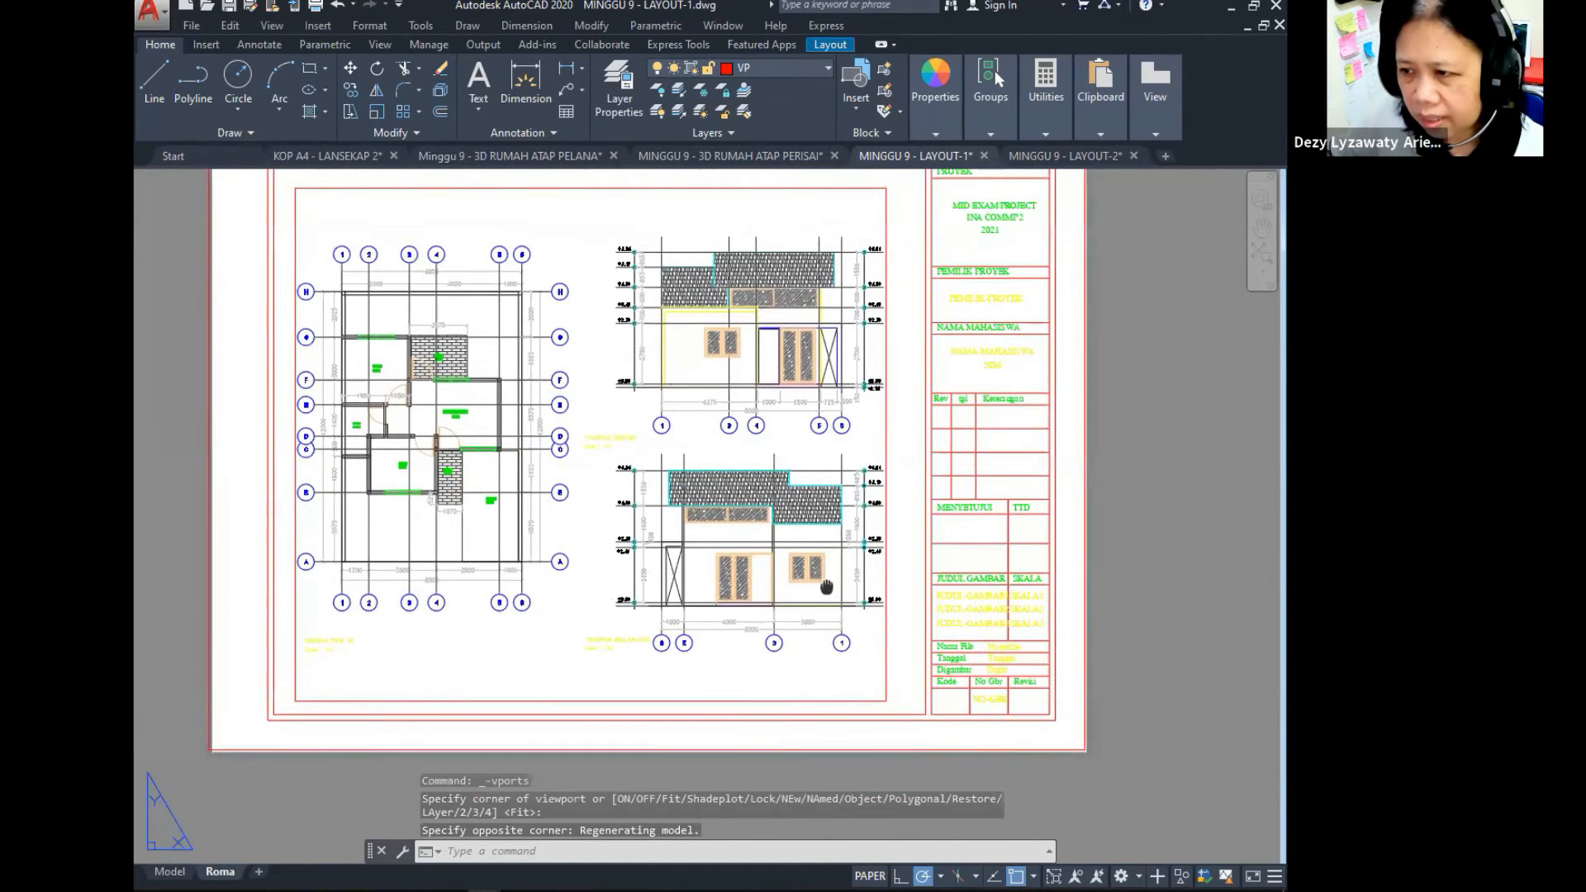
middle_click_drag(828, 579, 831, 626)
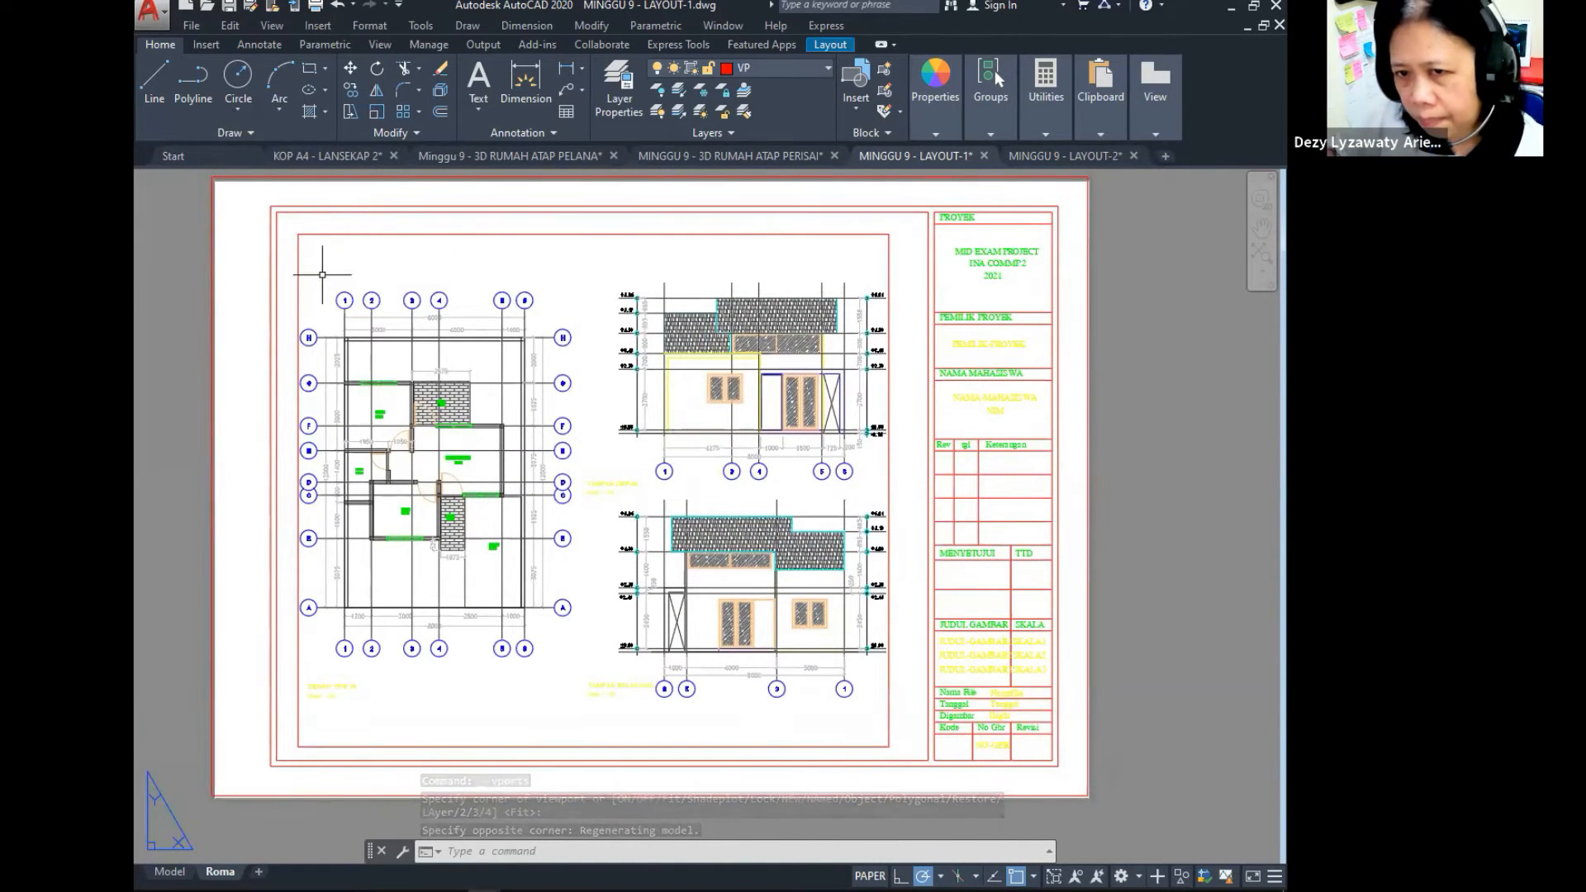
left_click(272, 26)
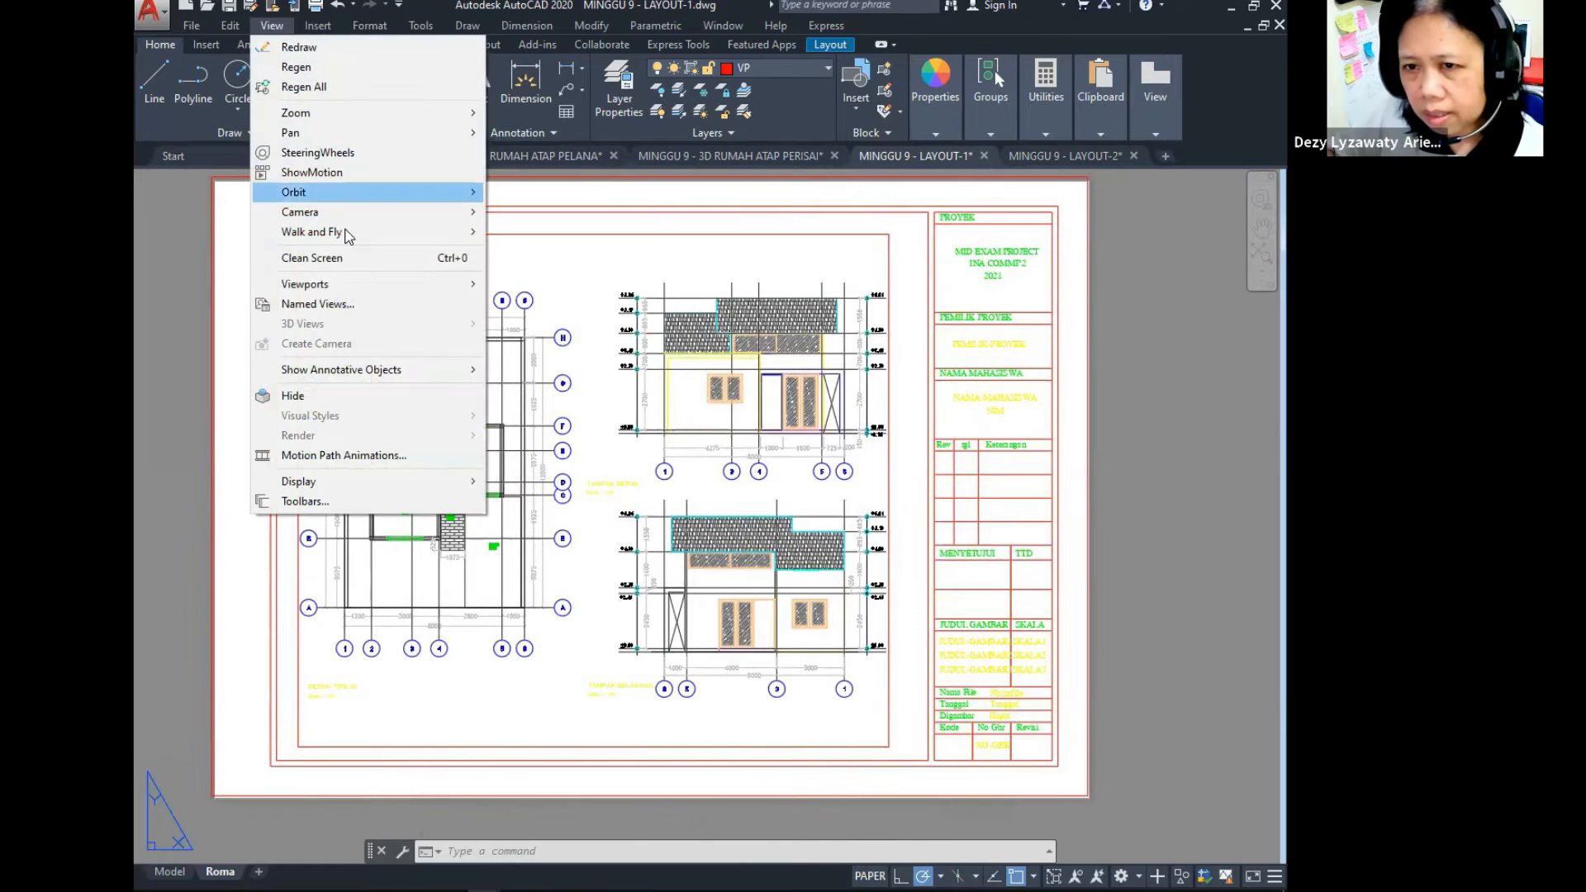
left_click(546, 330)
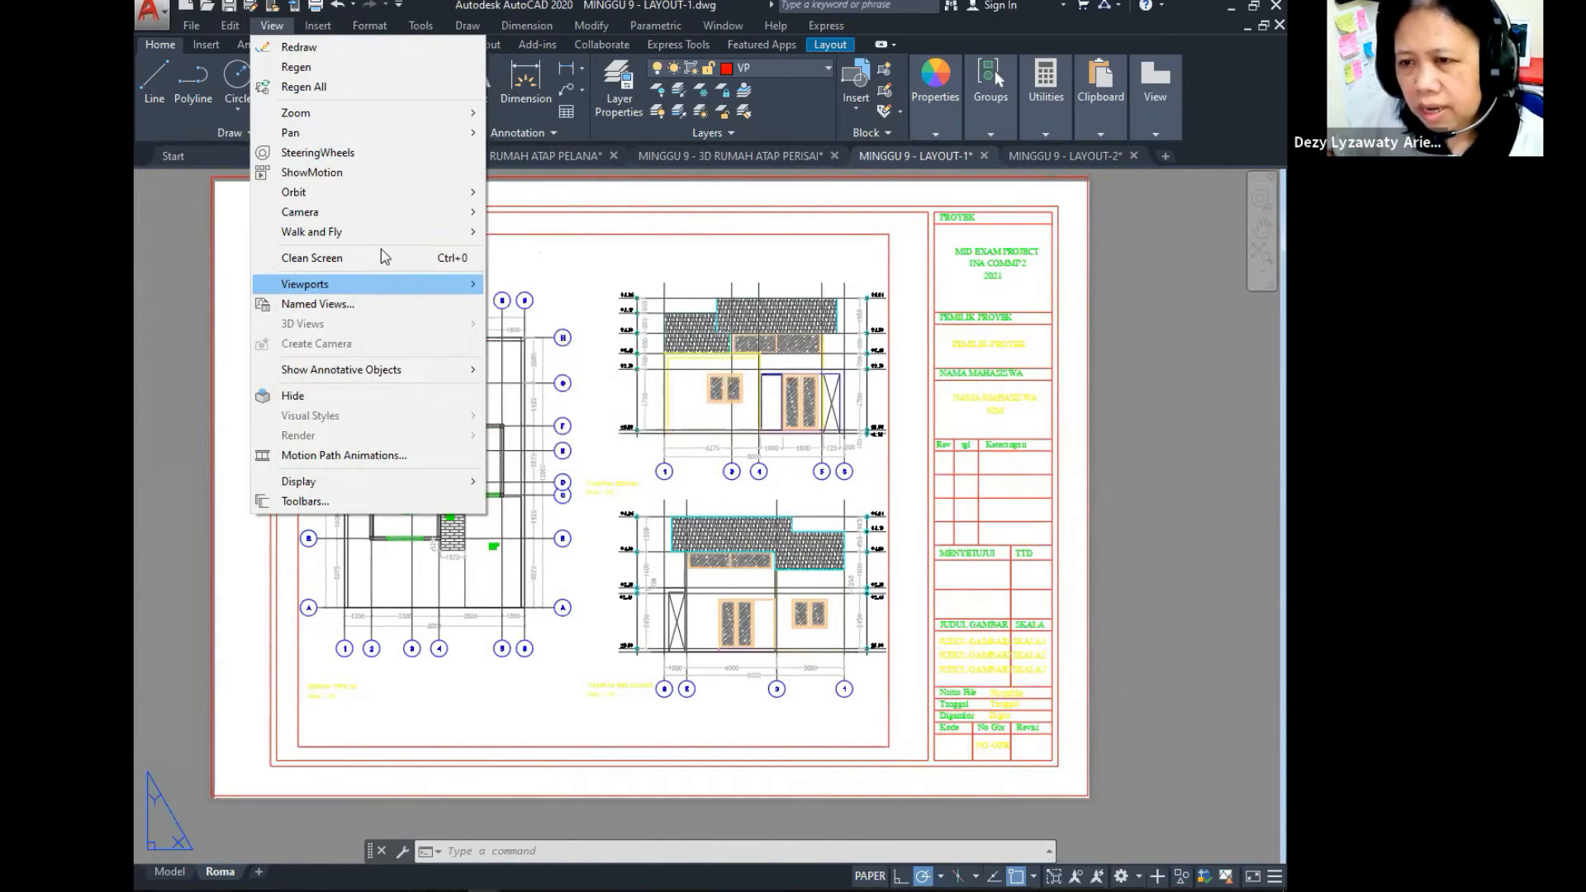
left_click(584, 241)
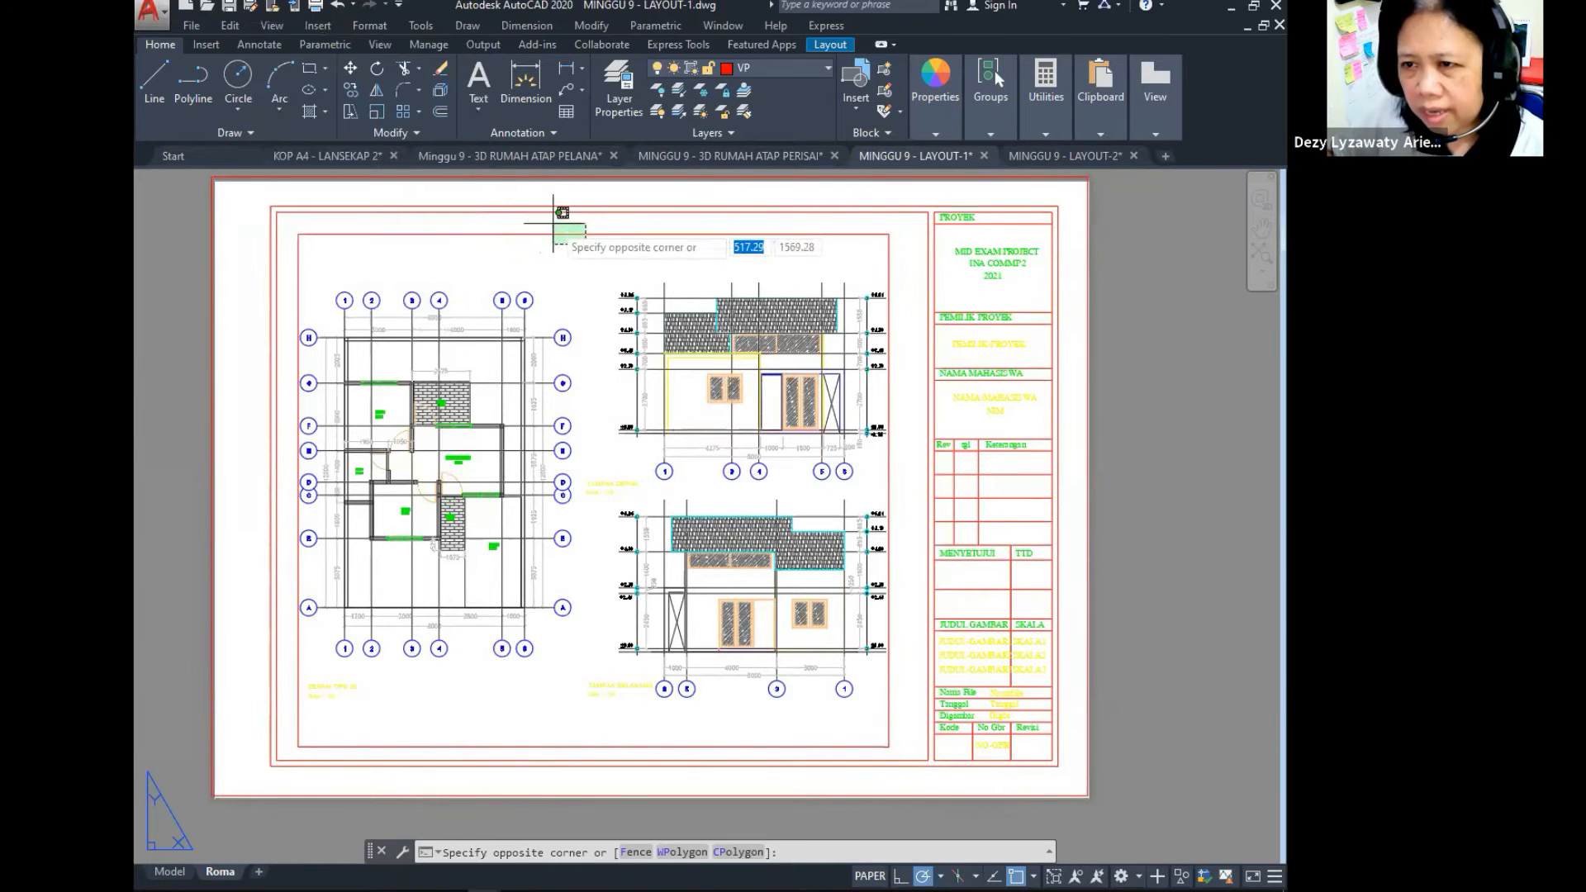
left_click(553, 216)
key("Delete")
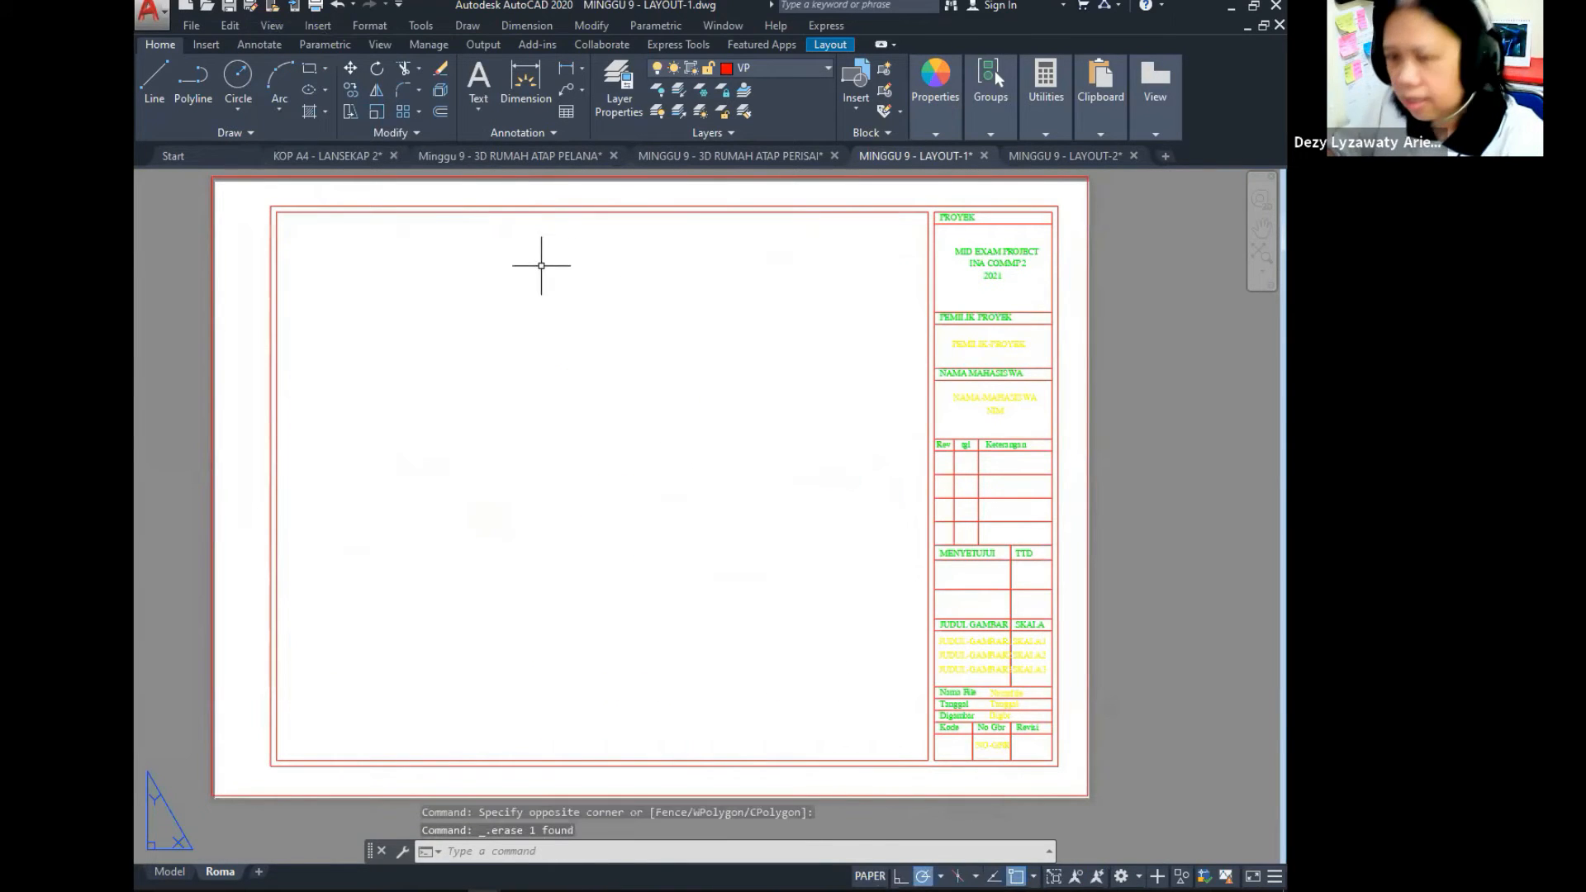
Step: Place a new single rectangular viewport, about 206 by 174 mm, filling most of the empty drawing frame
left_click(271, 25)
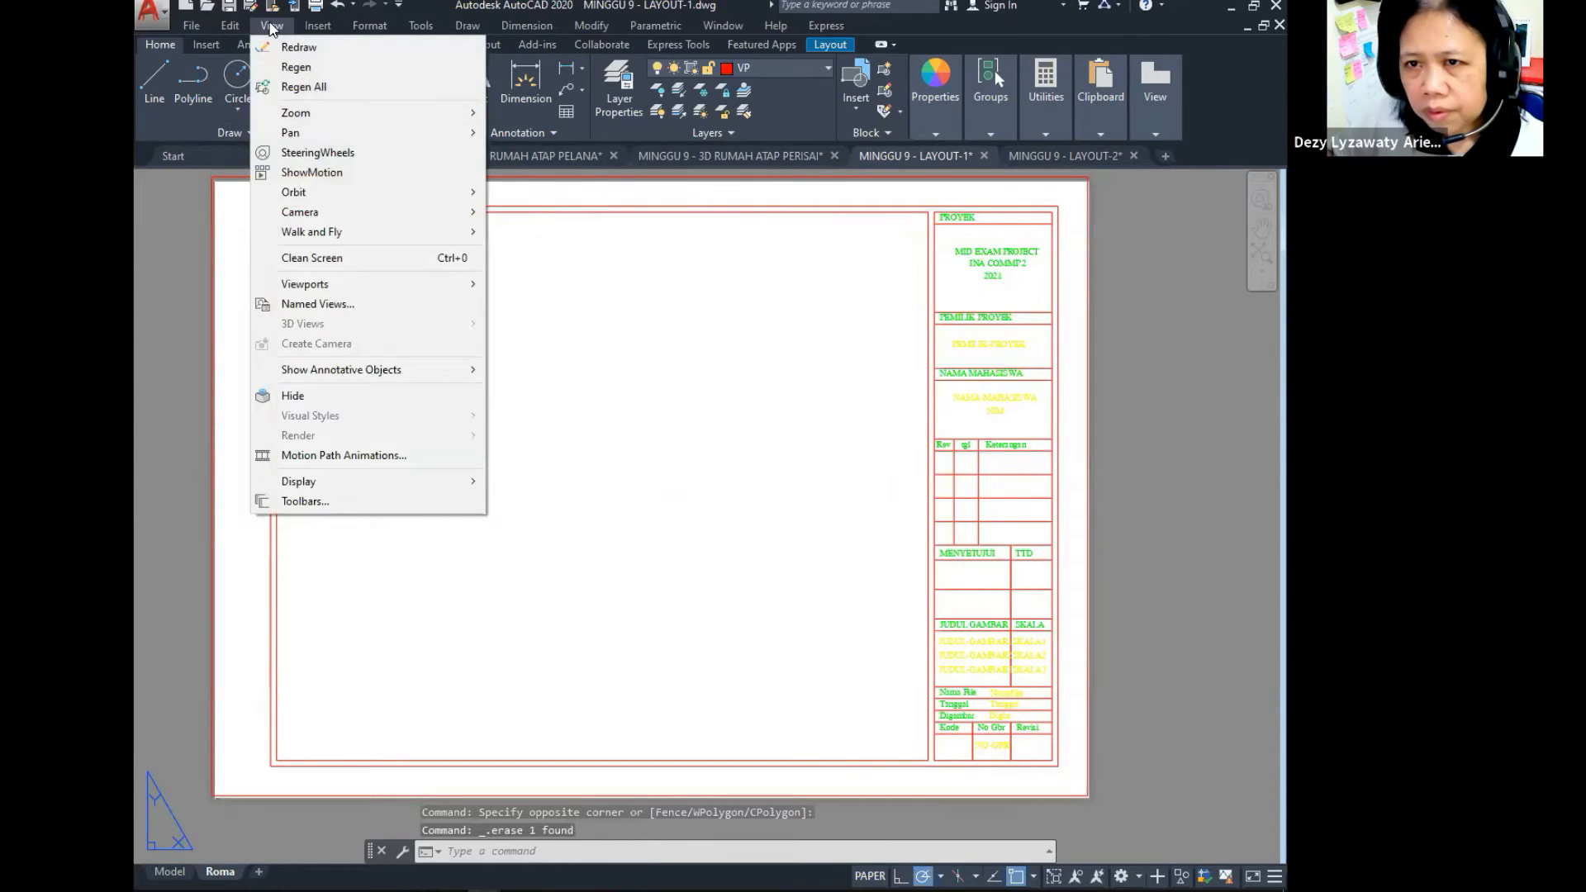
mouse_move(386, 286)
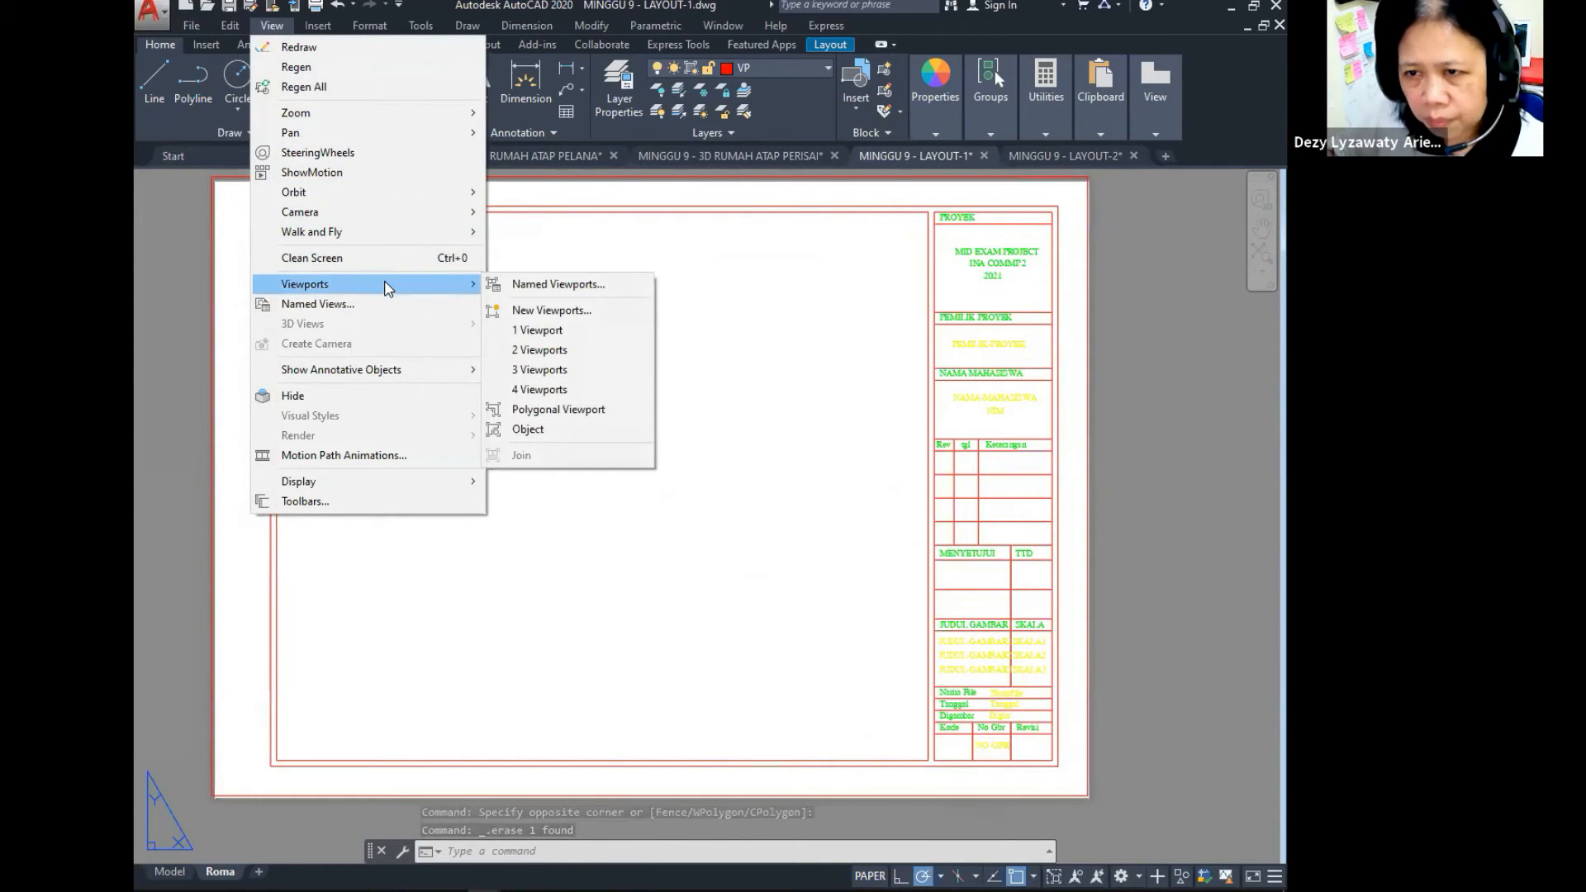
left_click(542, 330)
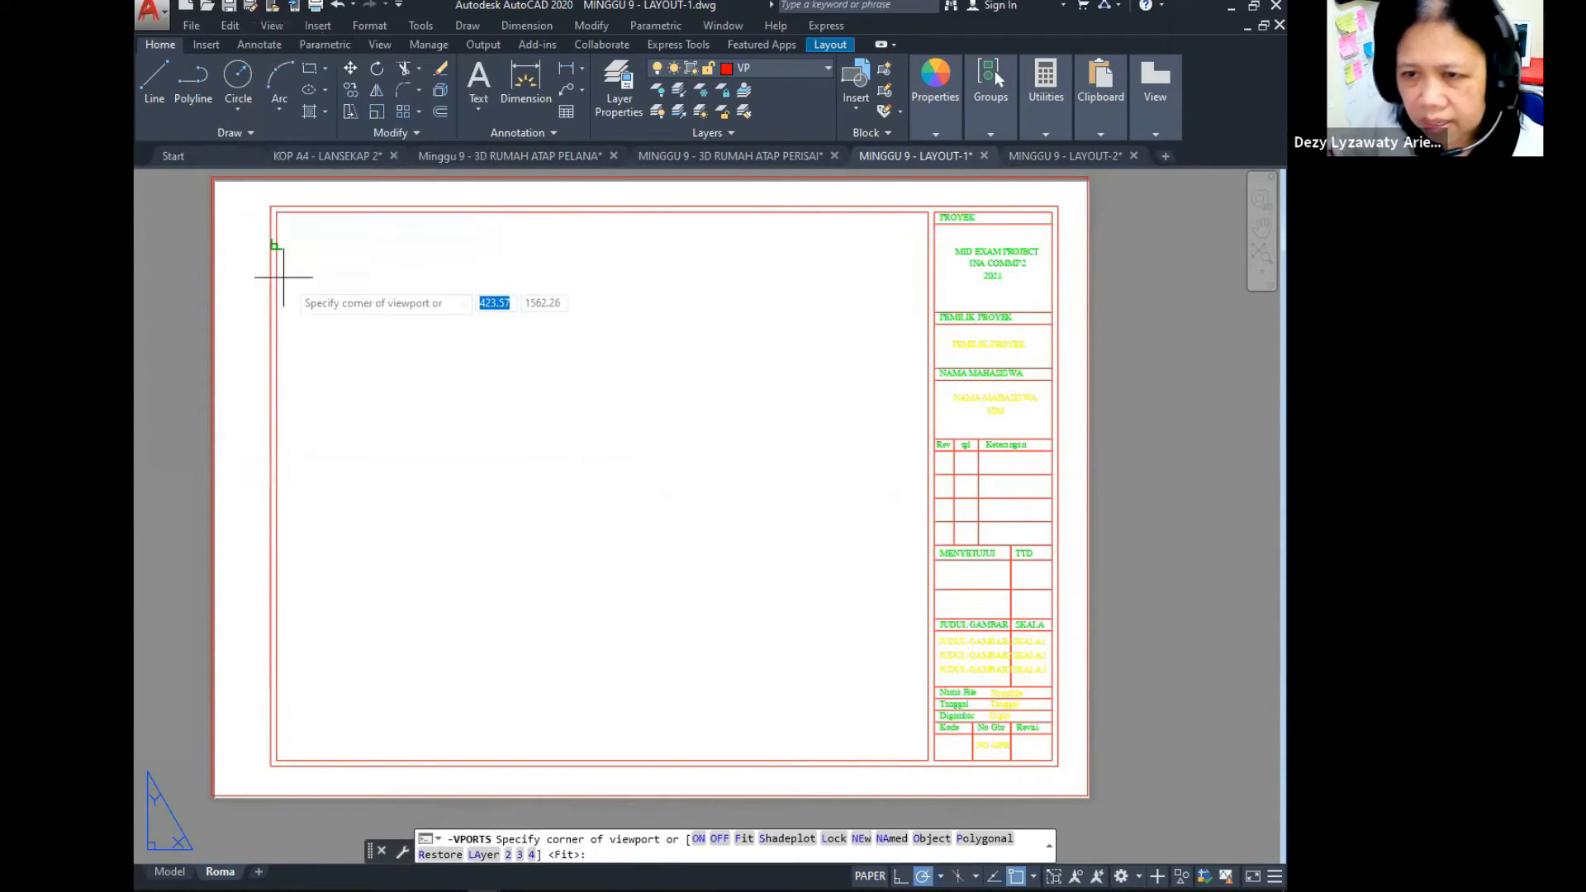
left_click(295, 232)
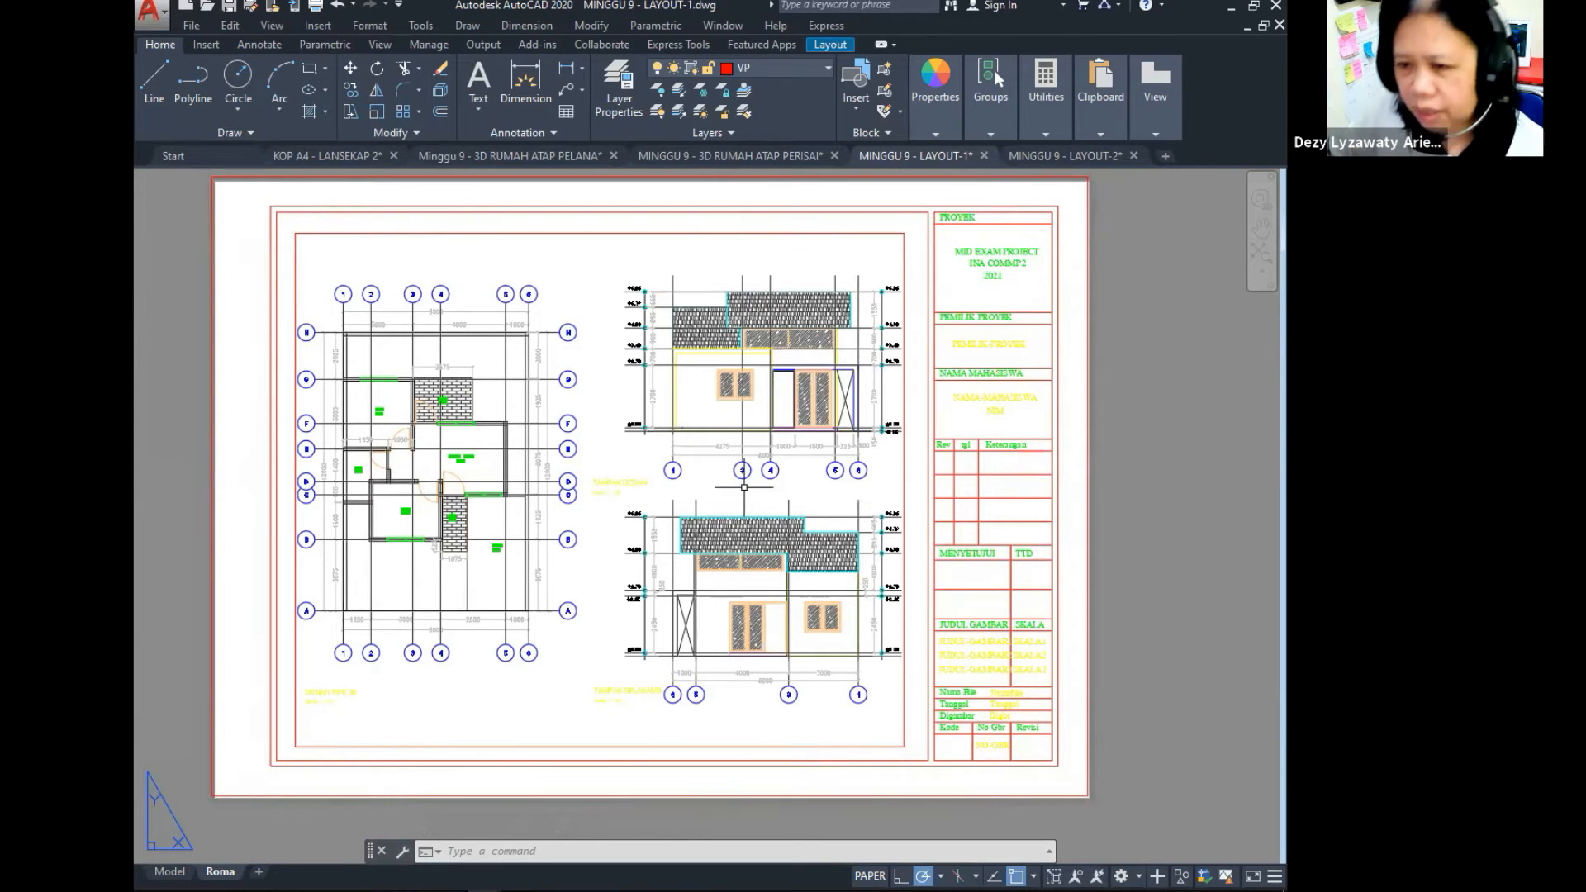
scroll(744, 487, "down", 2)
middle_click_drag(739, 436, 773, 404)
scroll(675, 456, "up", 2)
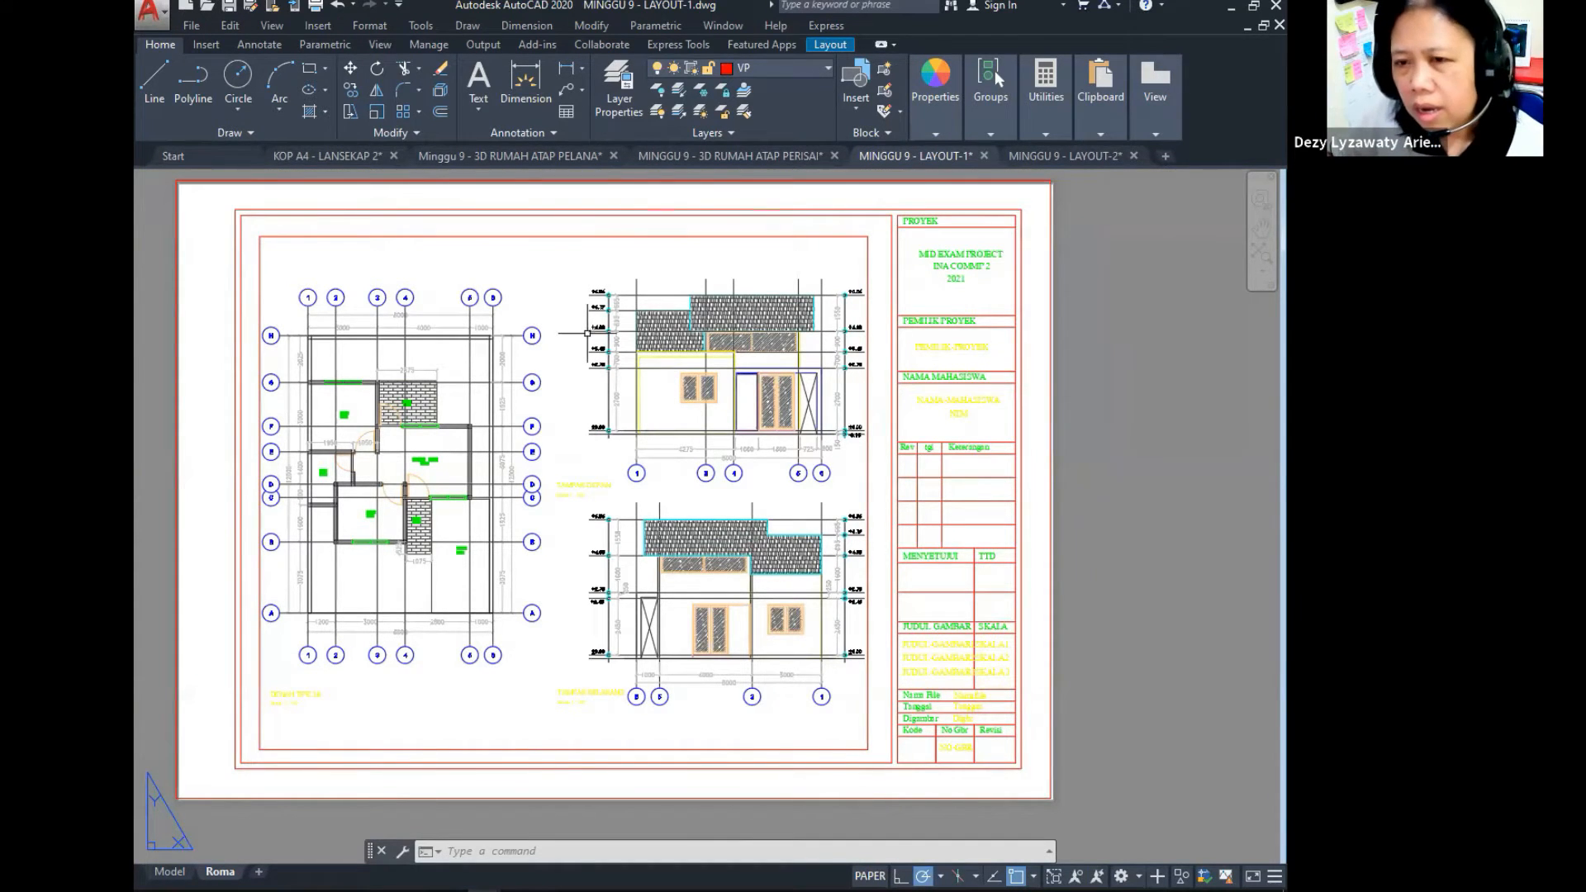
scroll(585, 334, "down", 3)
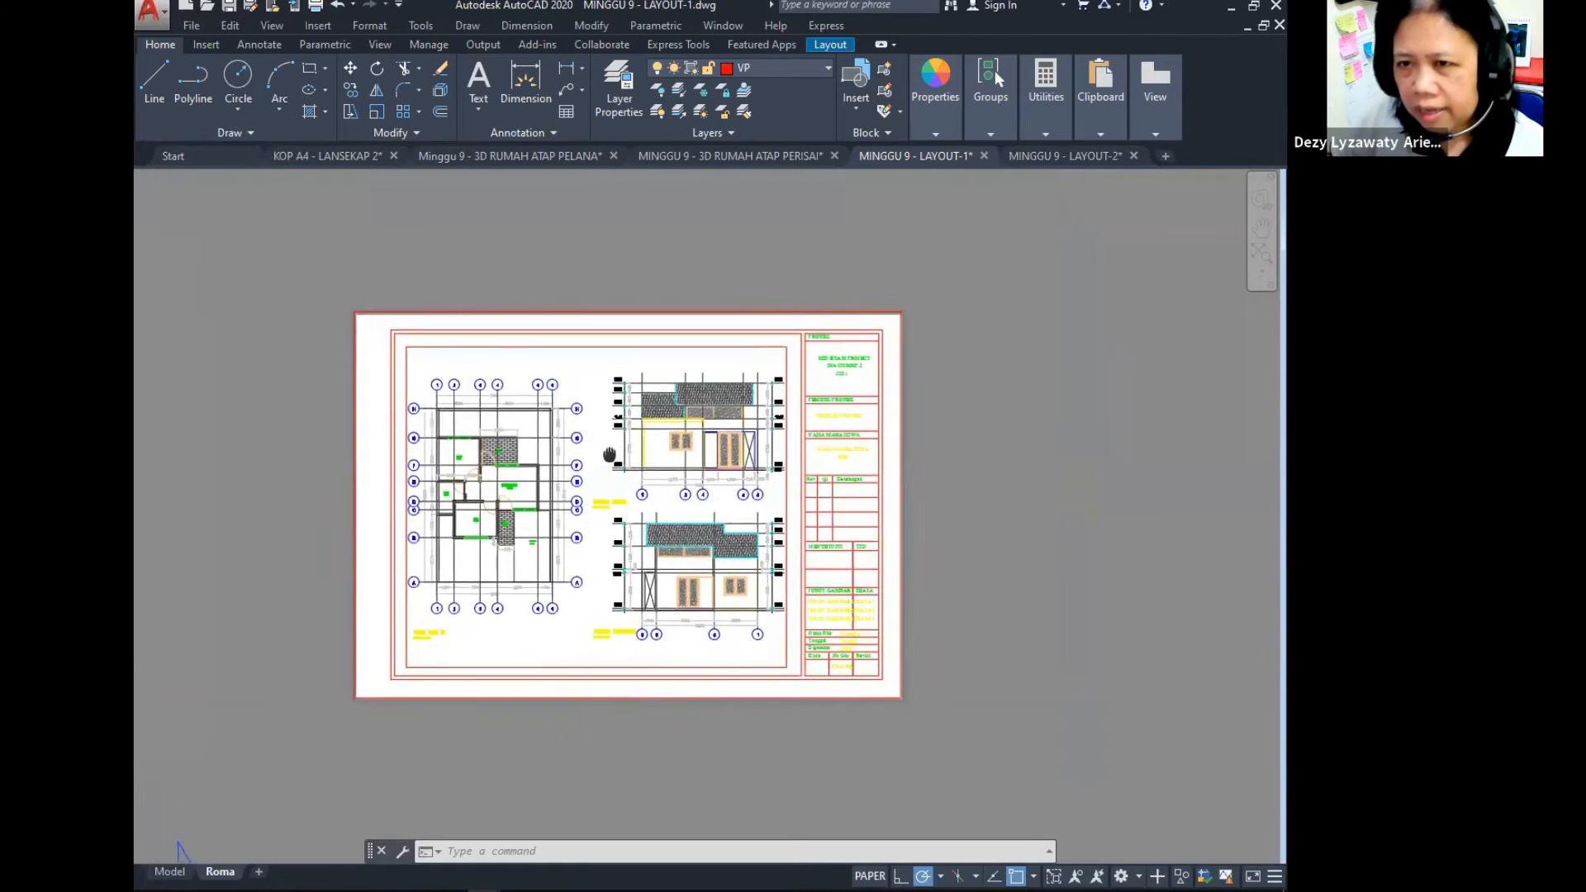
scroll(601, 412, "up", 4)
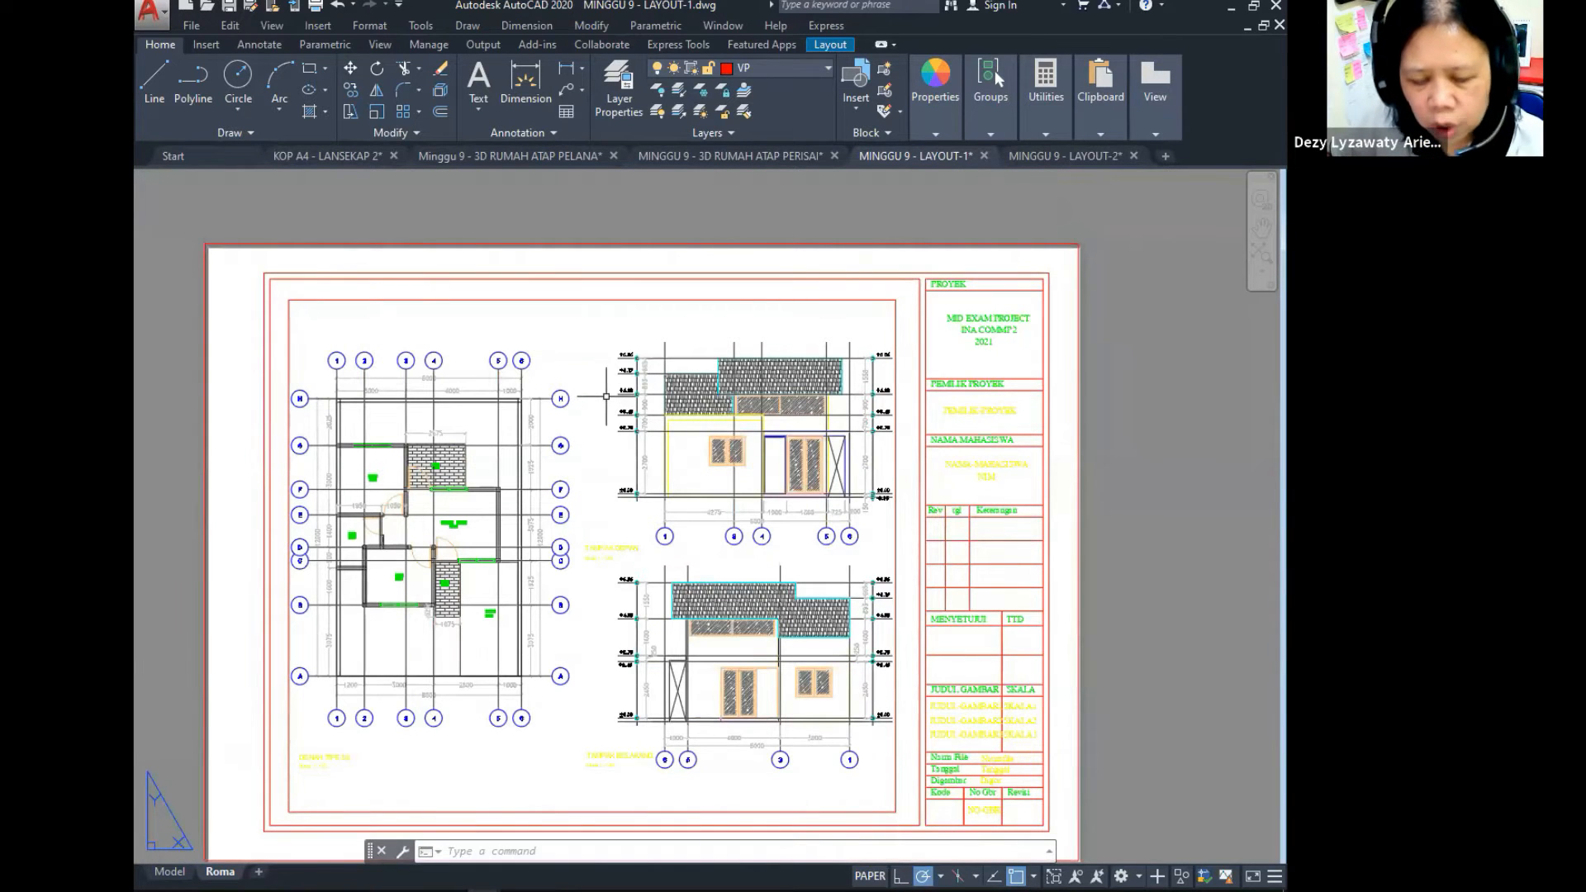
Step: Show the Properties palette and dock it beside the layout
key("ctrl+1")
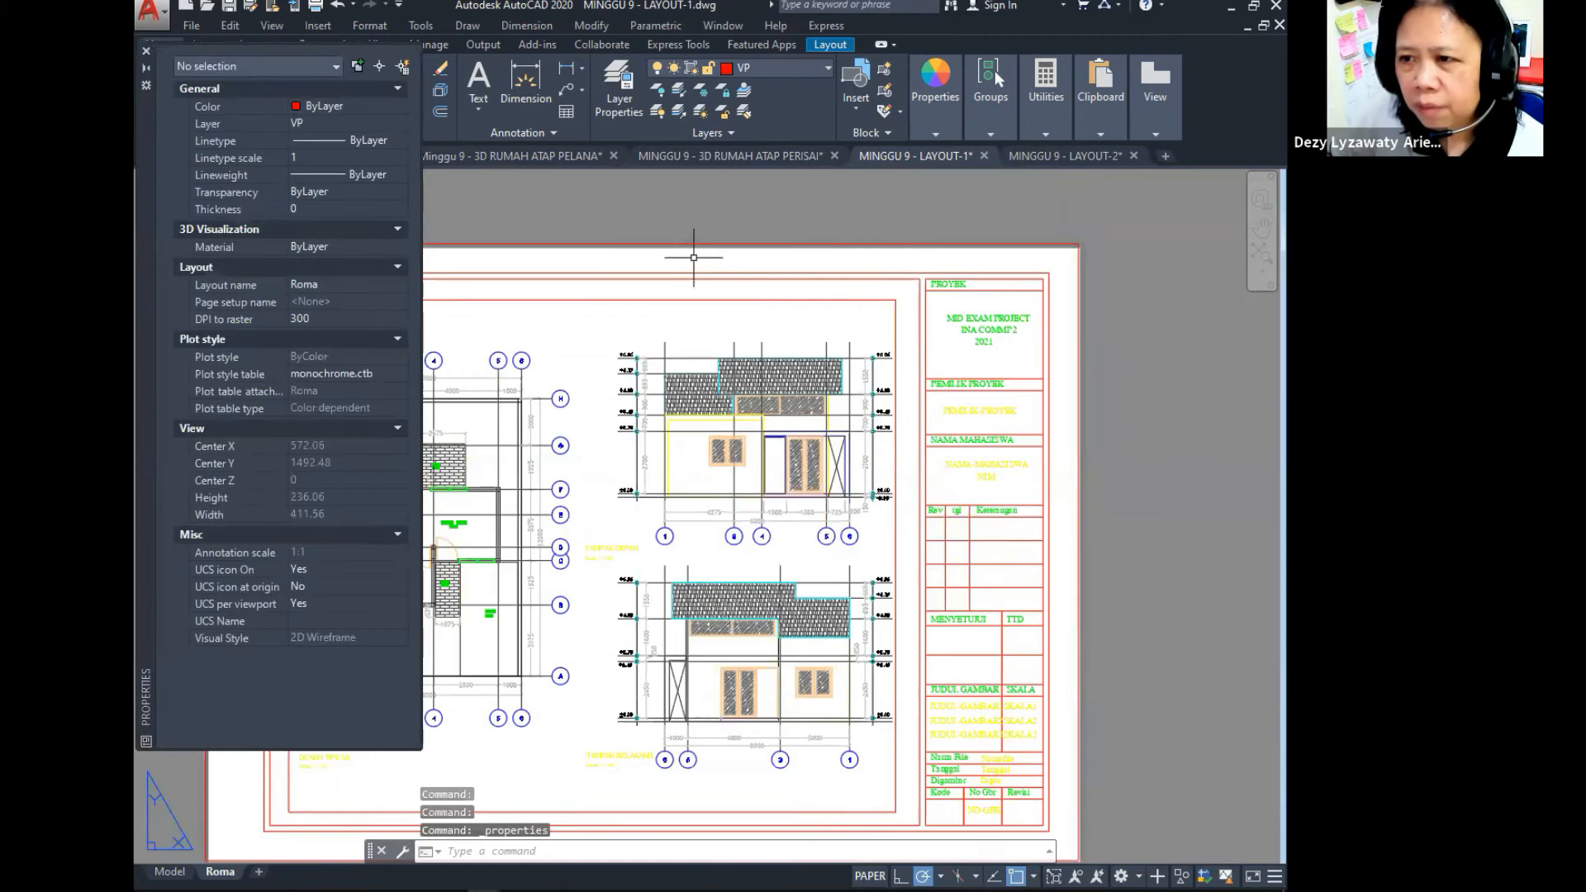
scroll(835, 306, "down", 4)
middle_click_drag(704, 350, 650, 343)
scroll(692, 321, "up", 4)
key("ctrl+1")
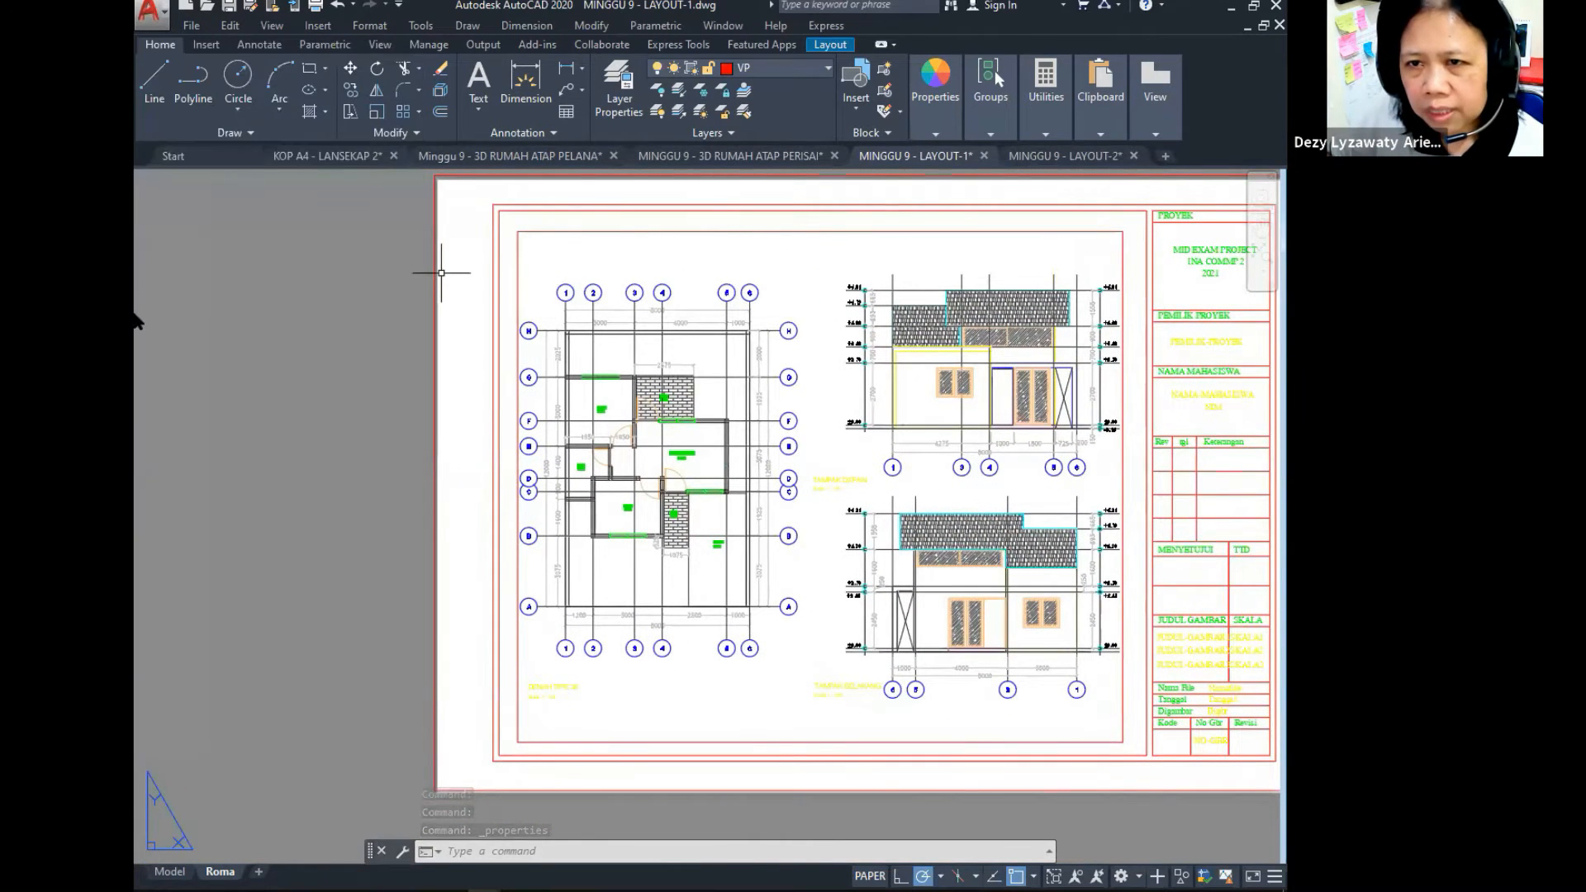
left_click_drag(211, 299, 211, 299)
middle_click_drag(917, 456, 792, 456)
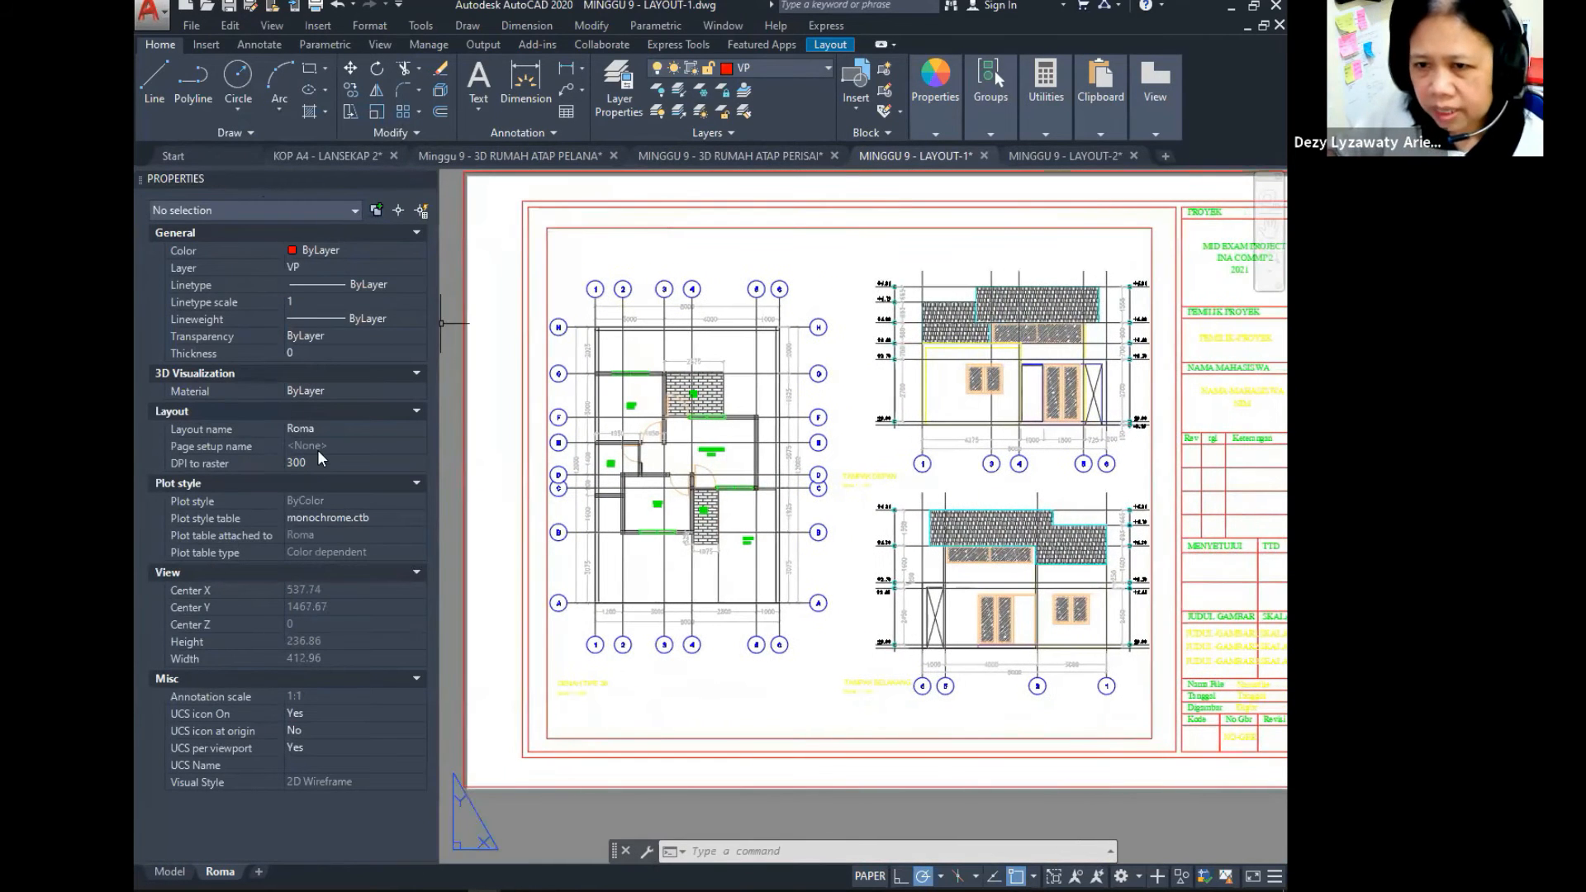
Step: Set the viewport's standard scale to 1:100, deselect it and close its properties
left_click(568, 228)
key("ctrl")
key("ctrl")
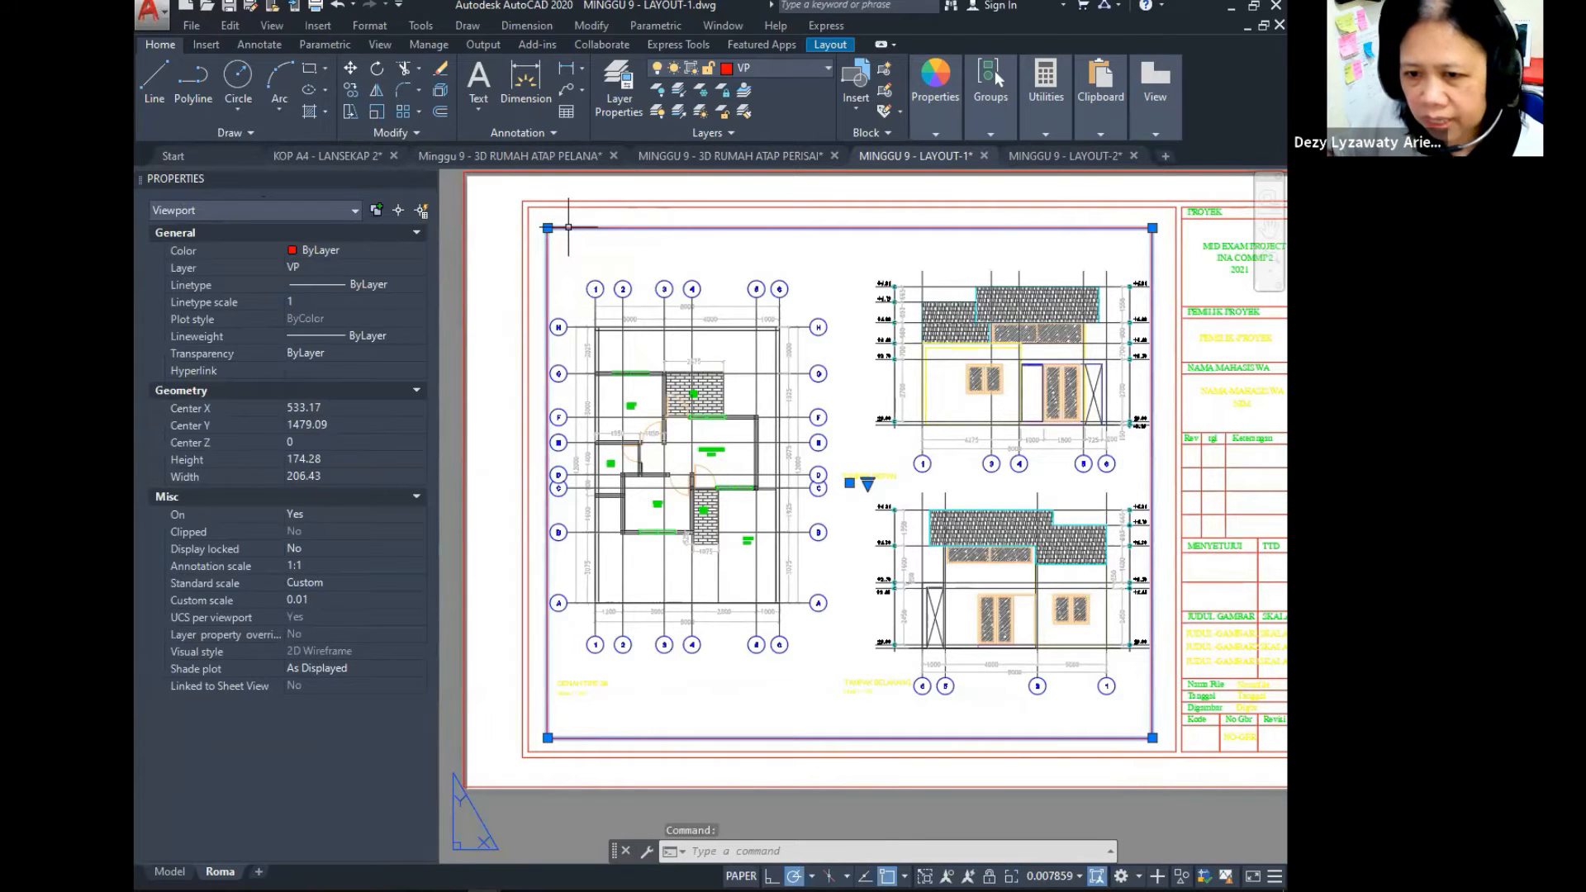
key("ctrl")
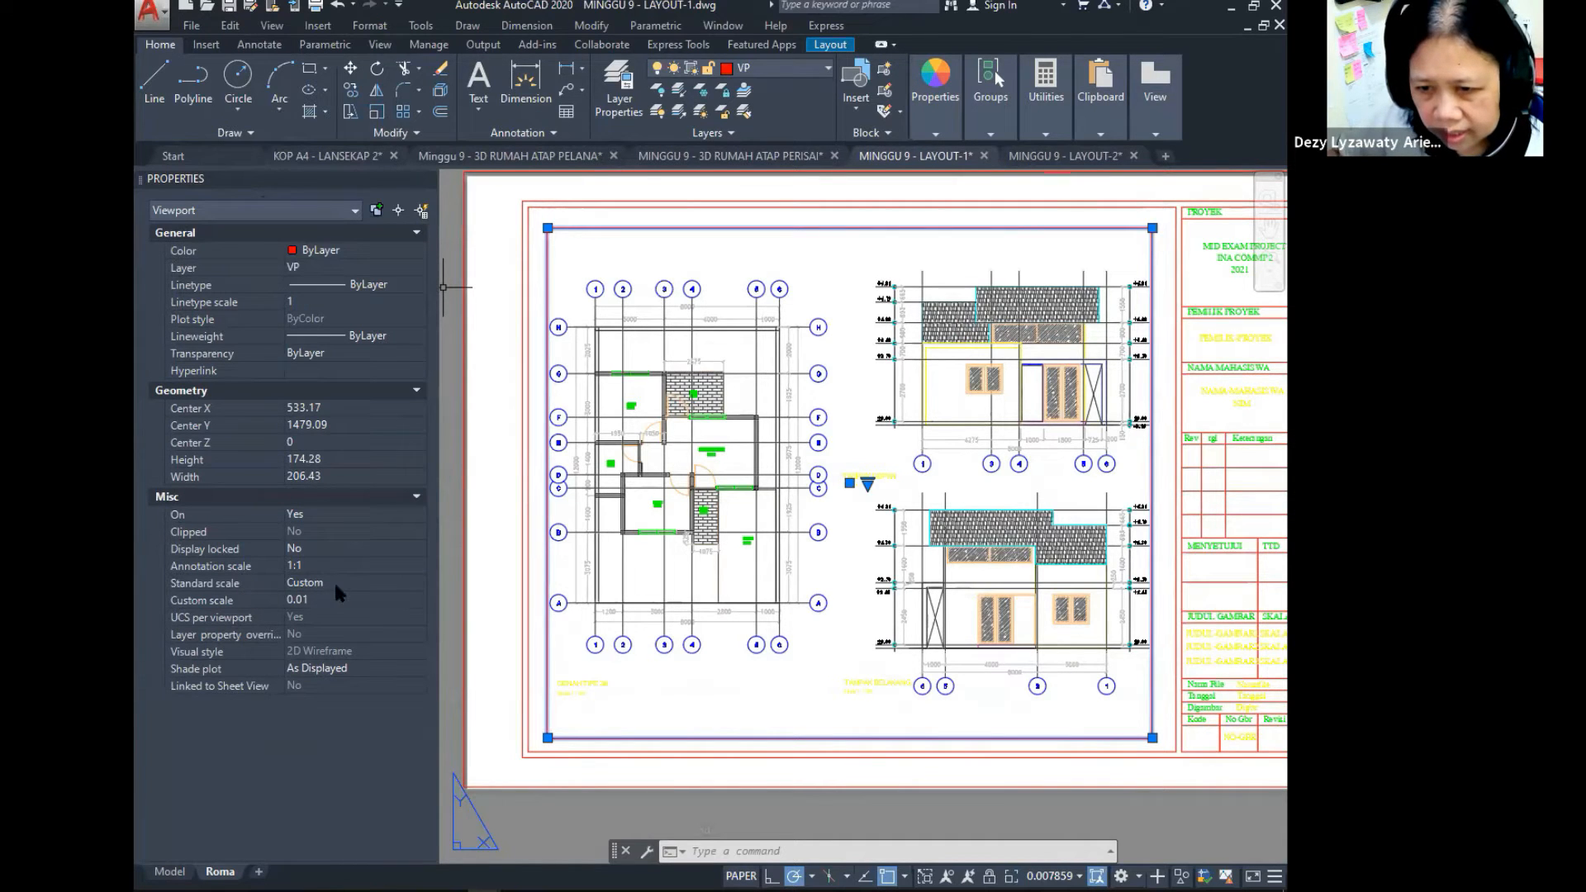
key("ctrl")
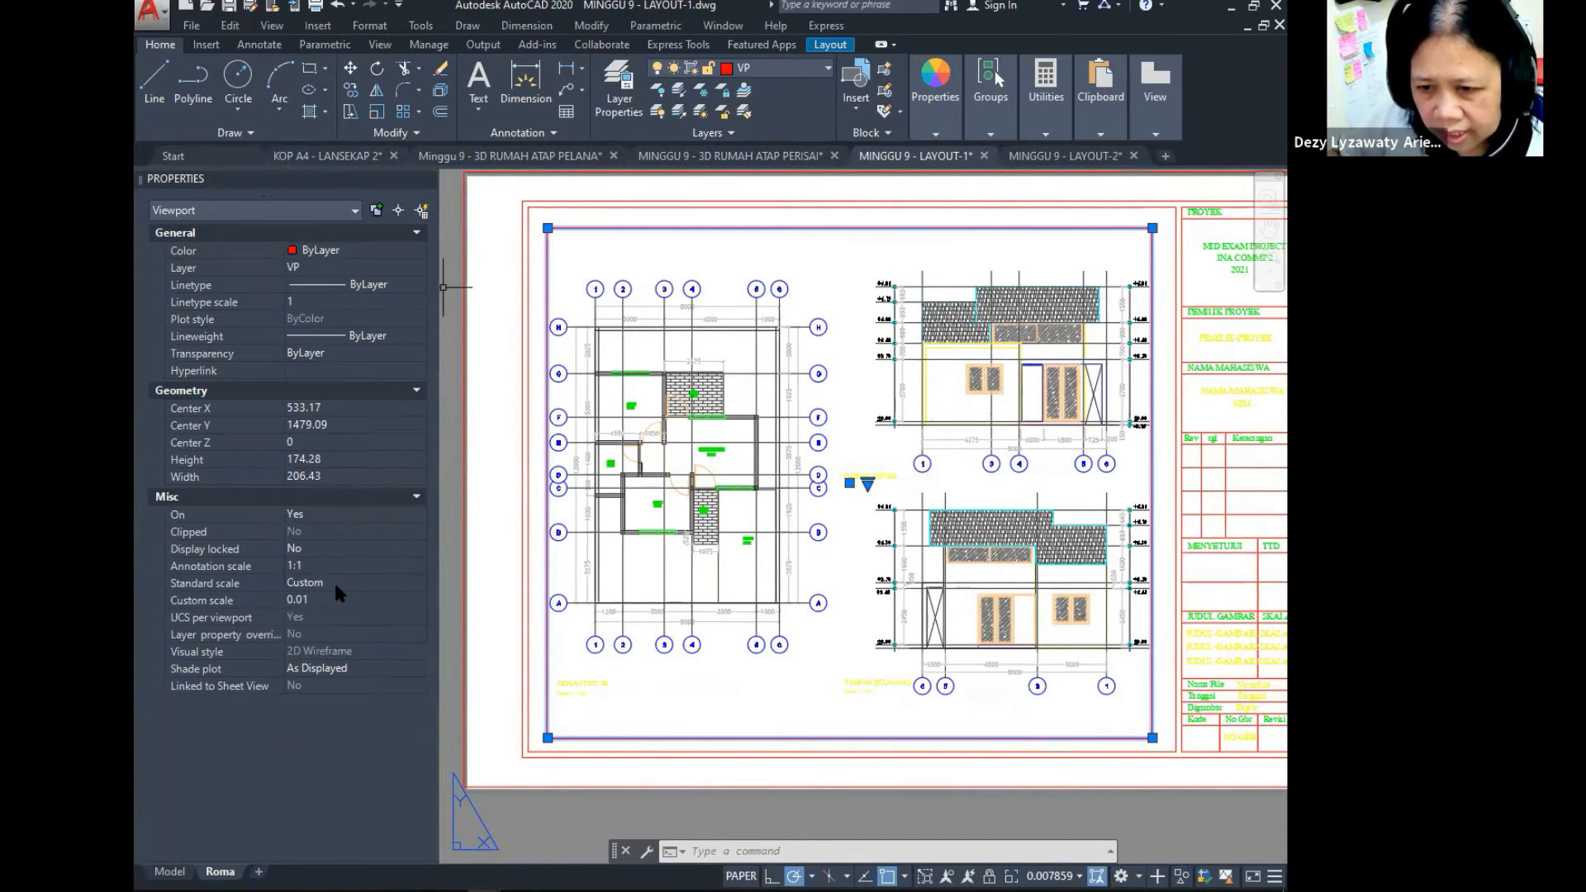
left_click(420, 584)
left_click(419, 583)
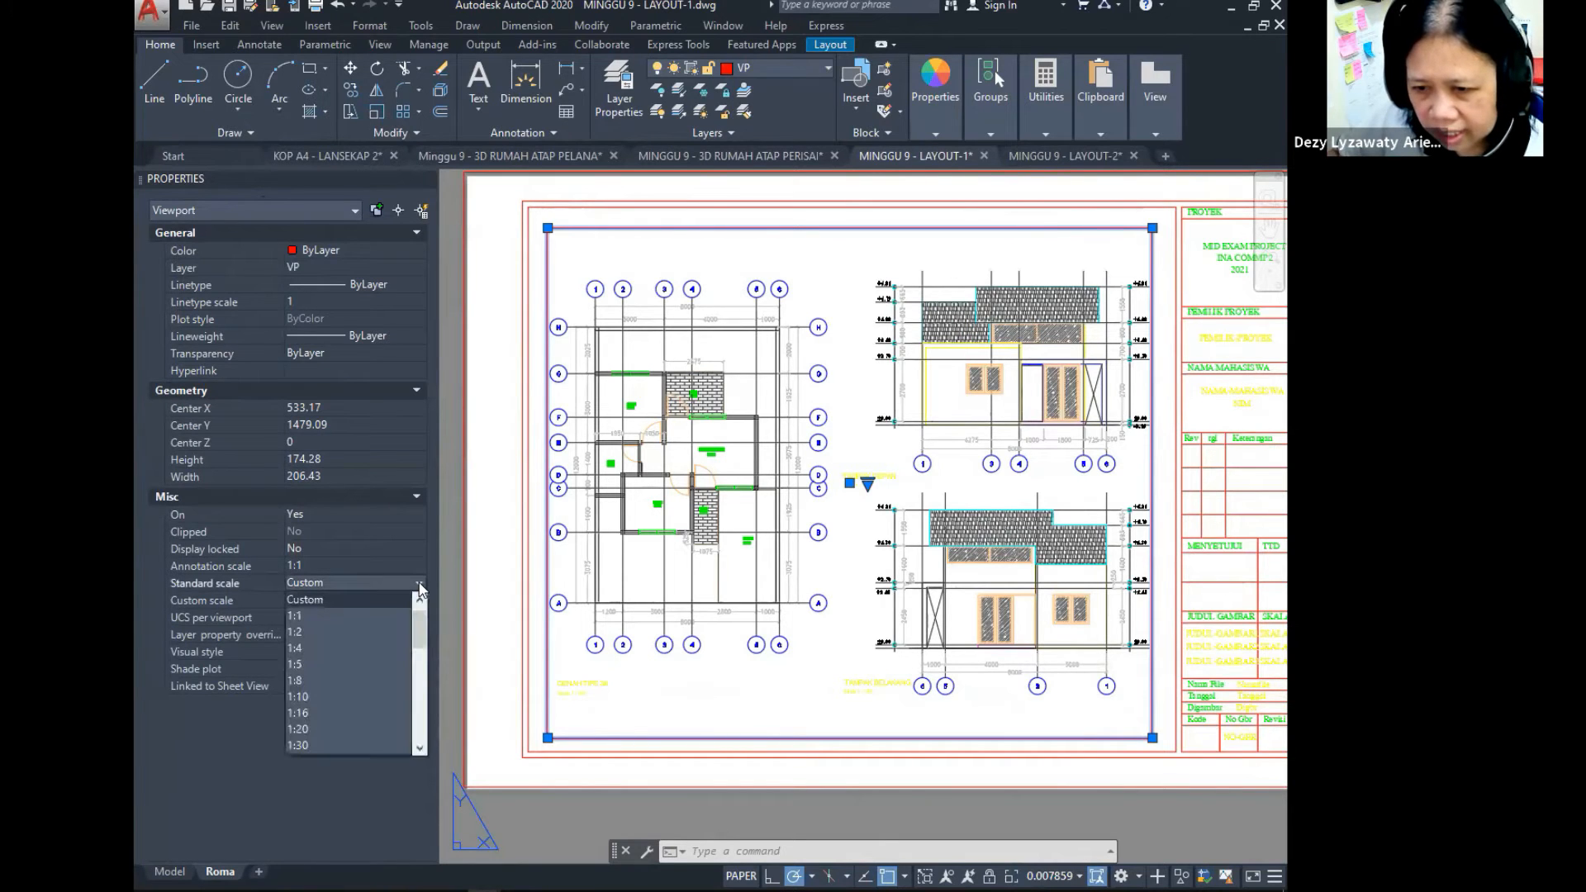
scroll(377, 687, "down", 2)
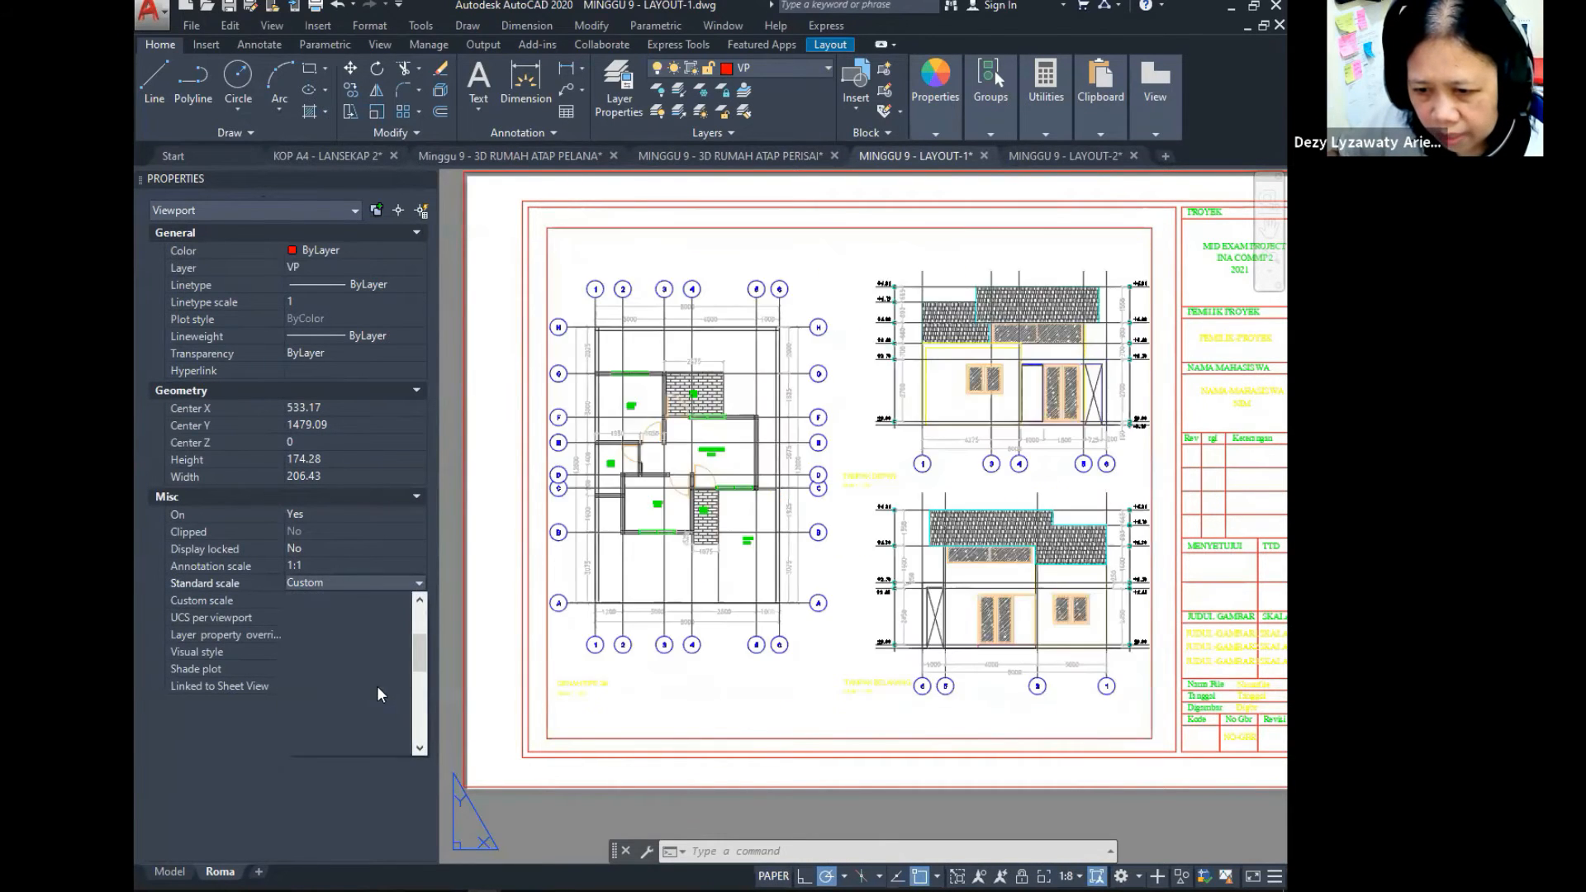
key("ctrl")
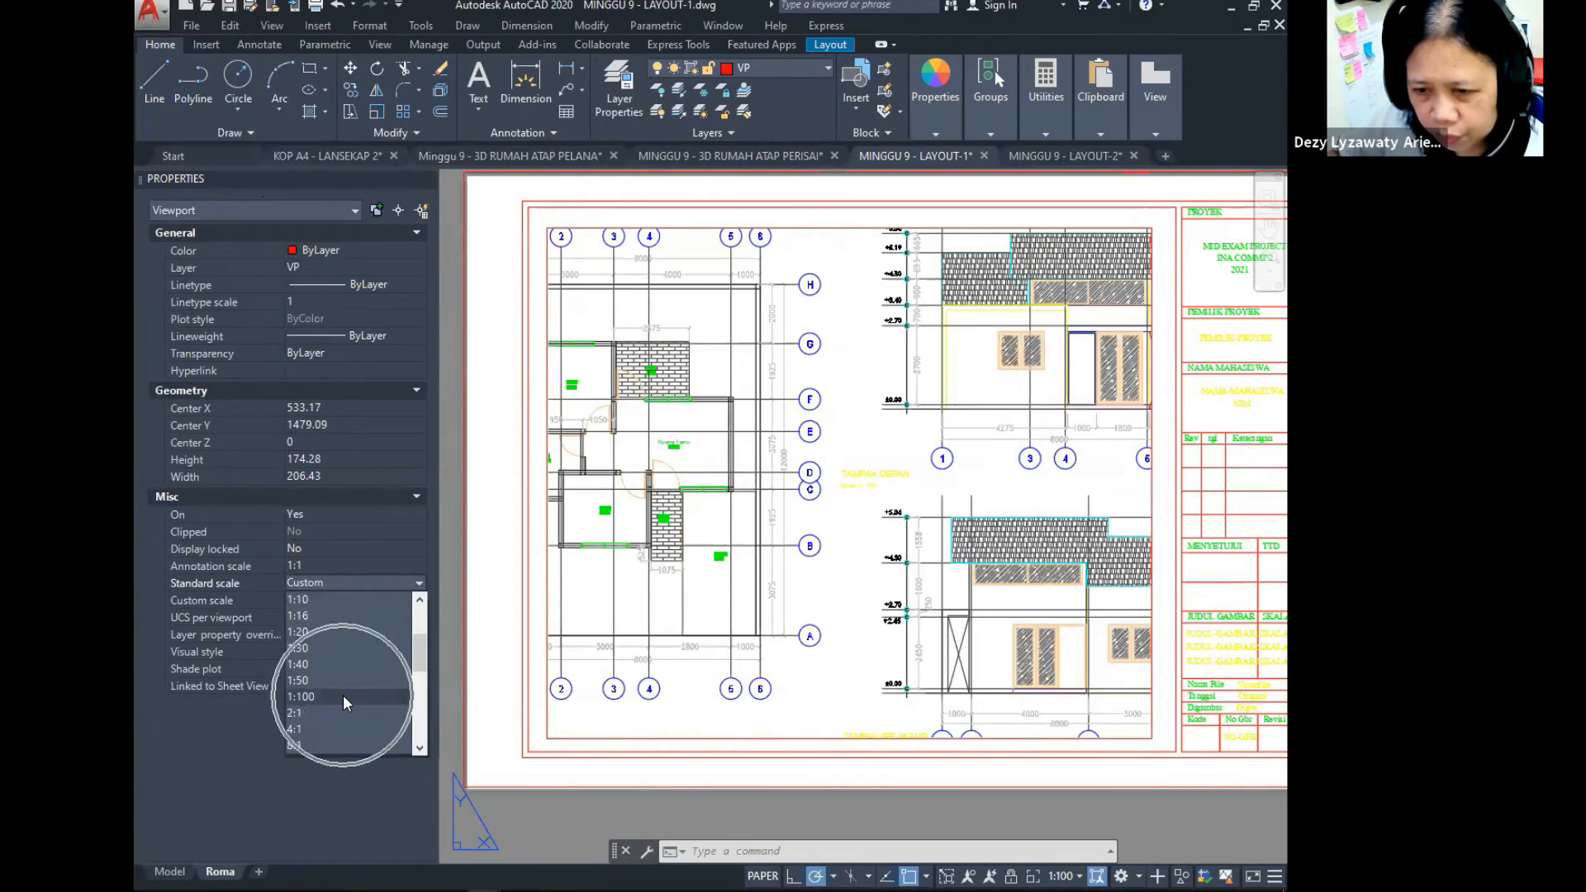
left_click(342, 695)
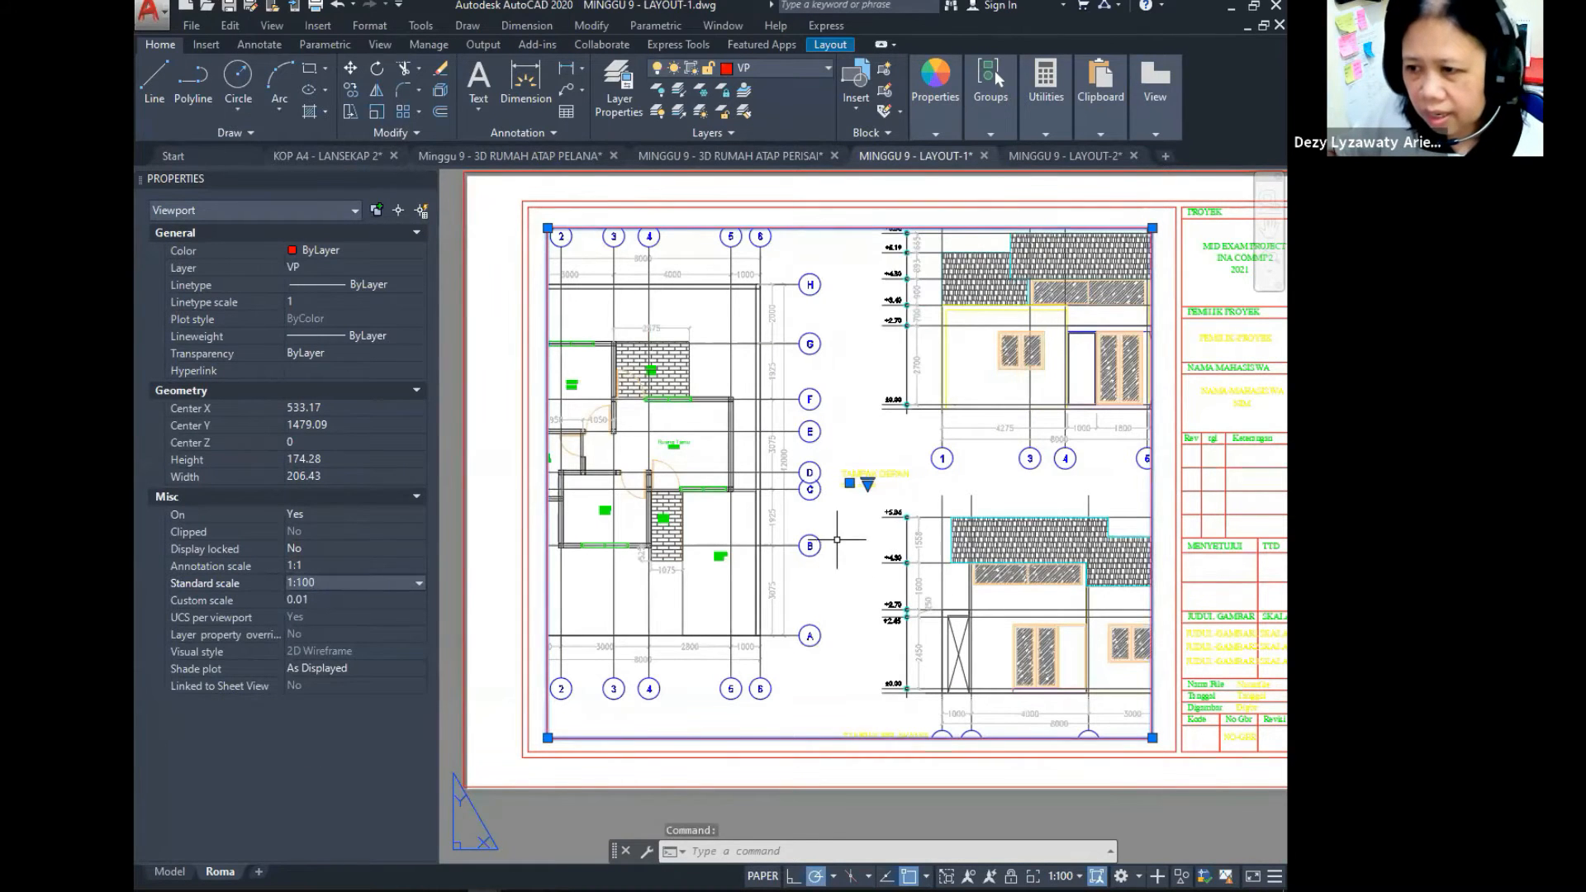
key("Escape")
key("Escape")
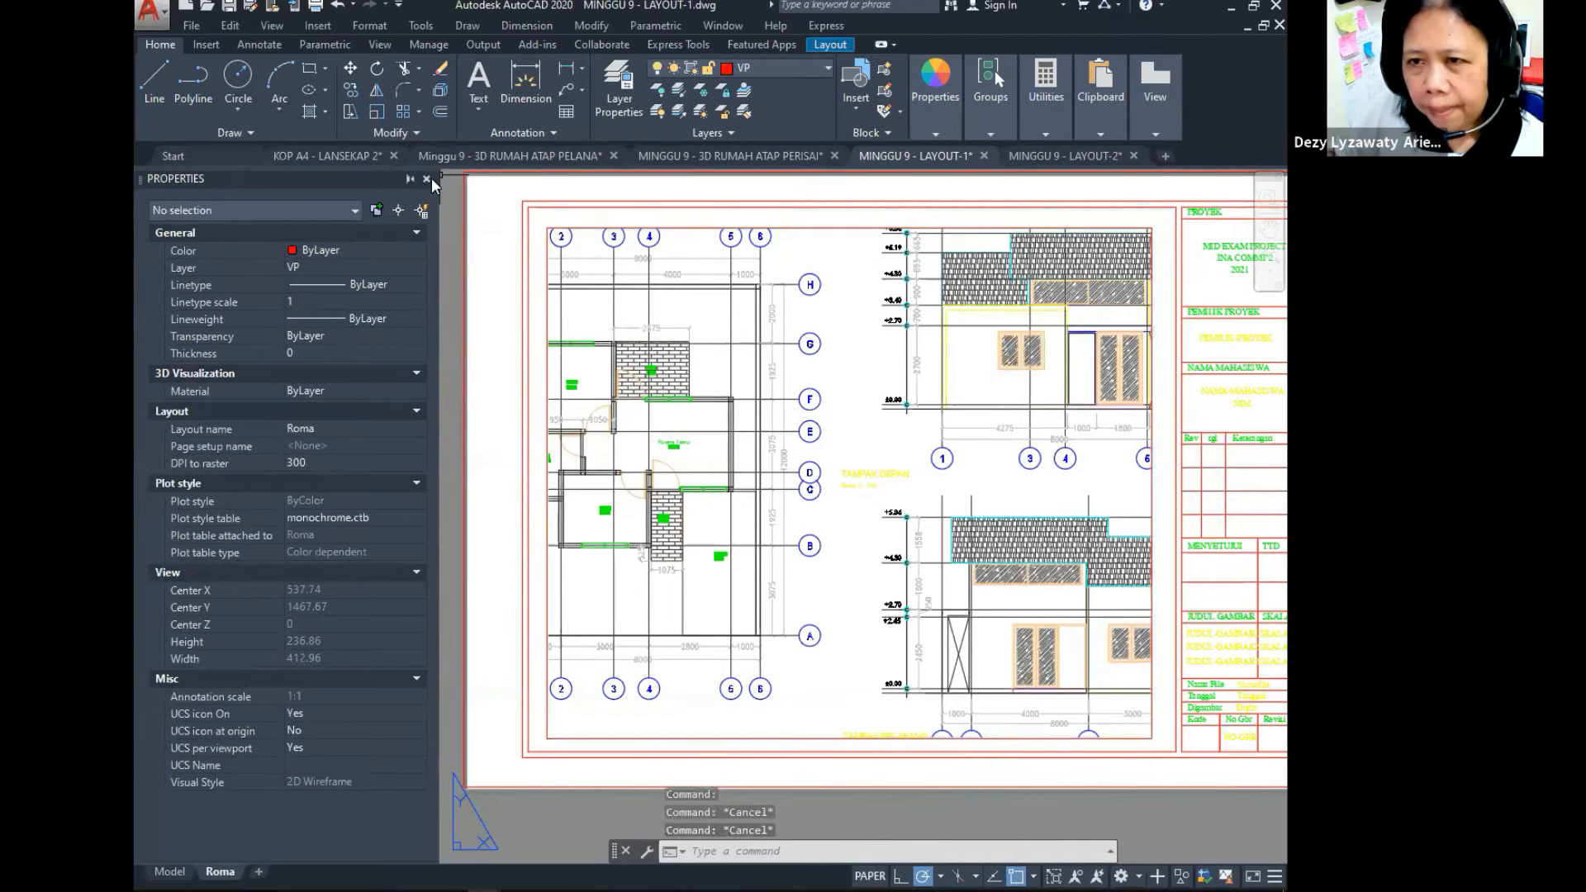
left_click(426, 179)
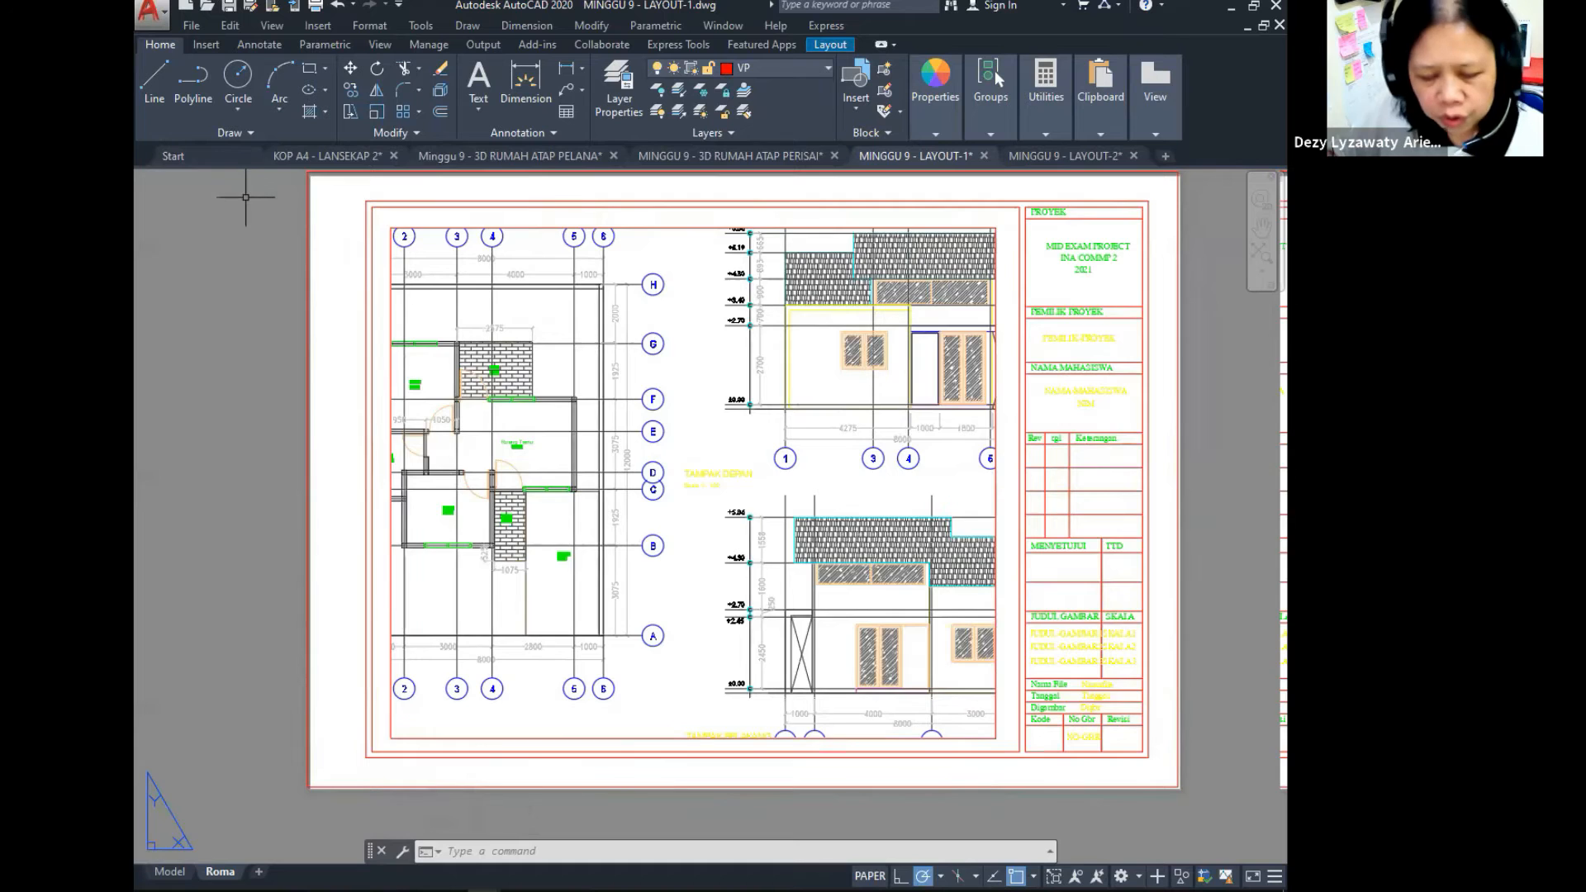
Step: Reopen the Properties palette, reapply the 1:100 standard scale to the drawing viewport and clear the selection
key("ctrl+1")
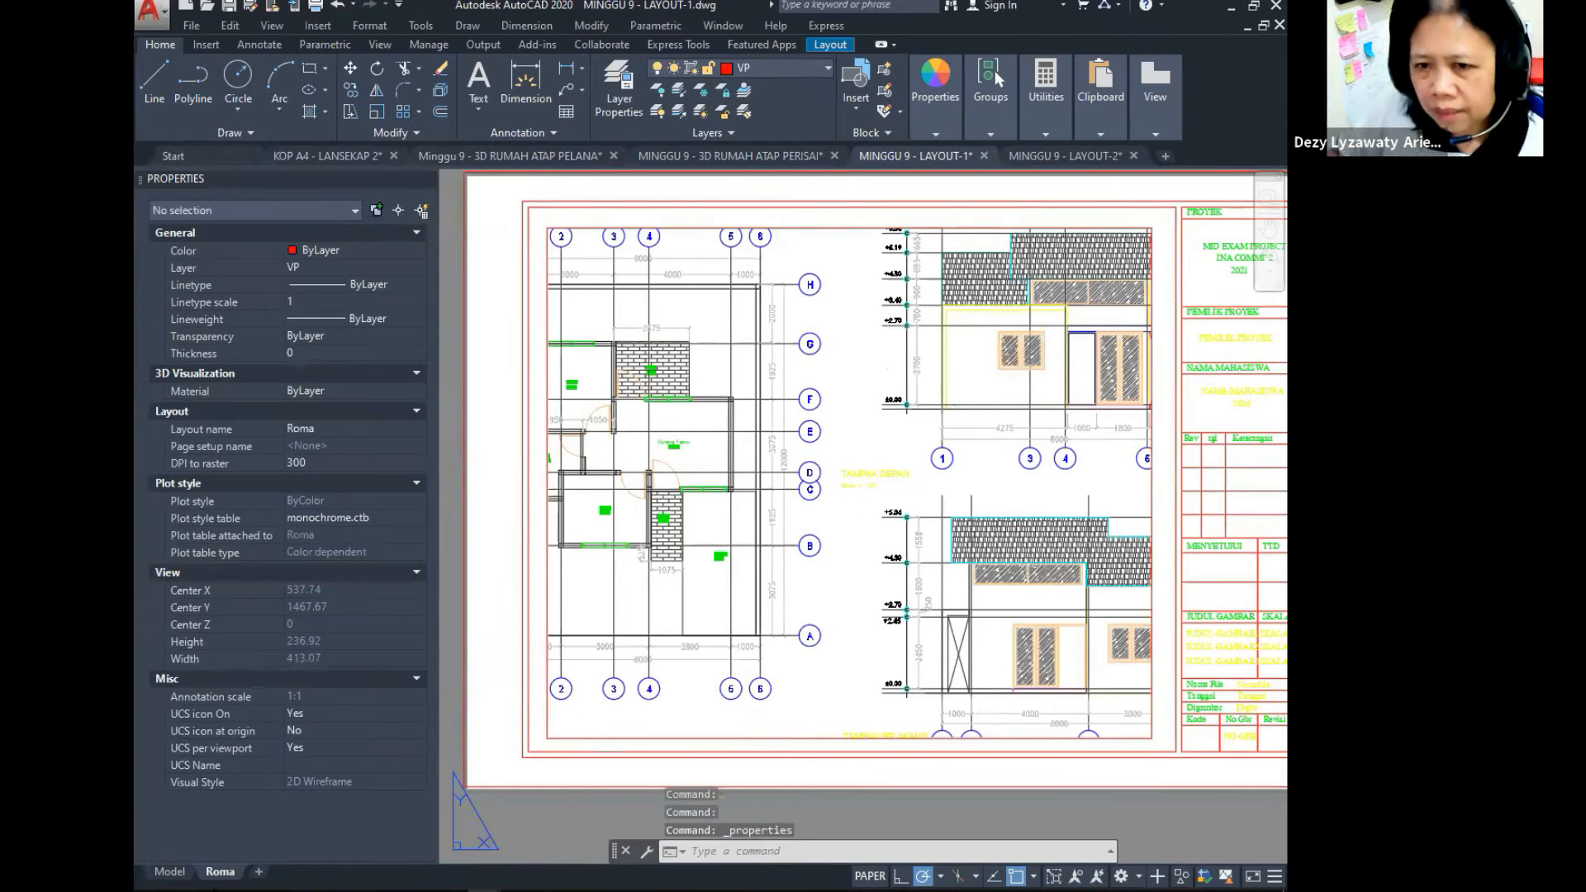
left_click(802, 226)
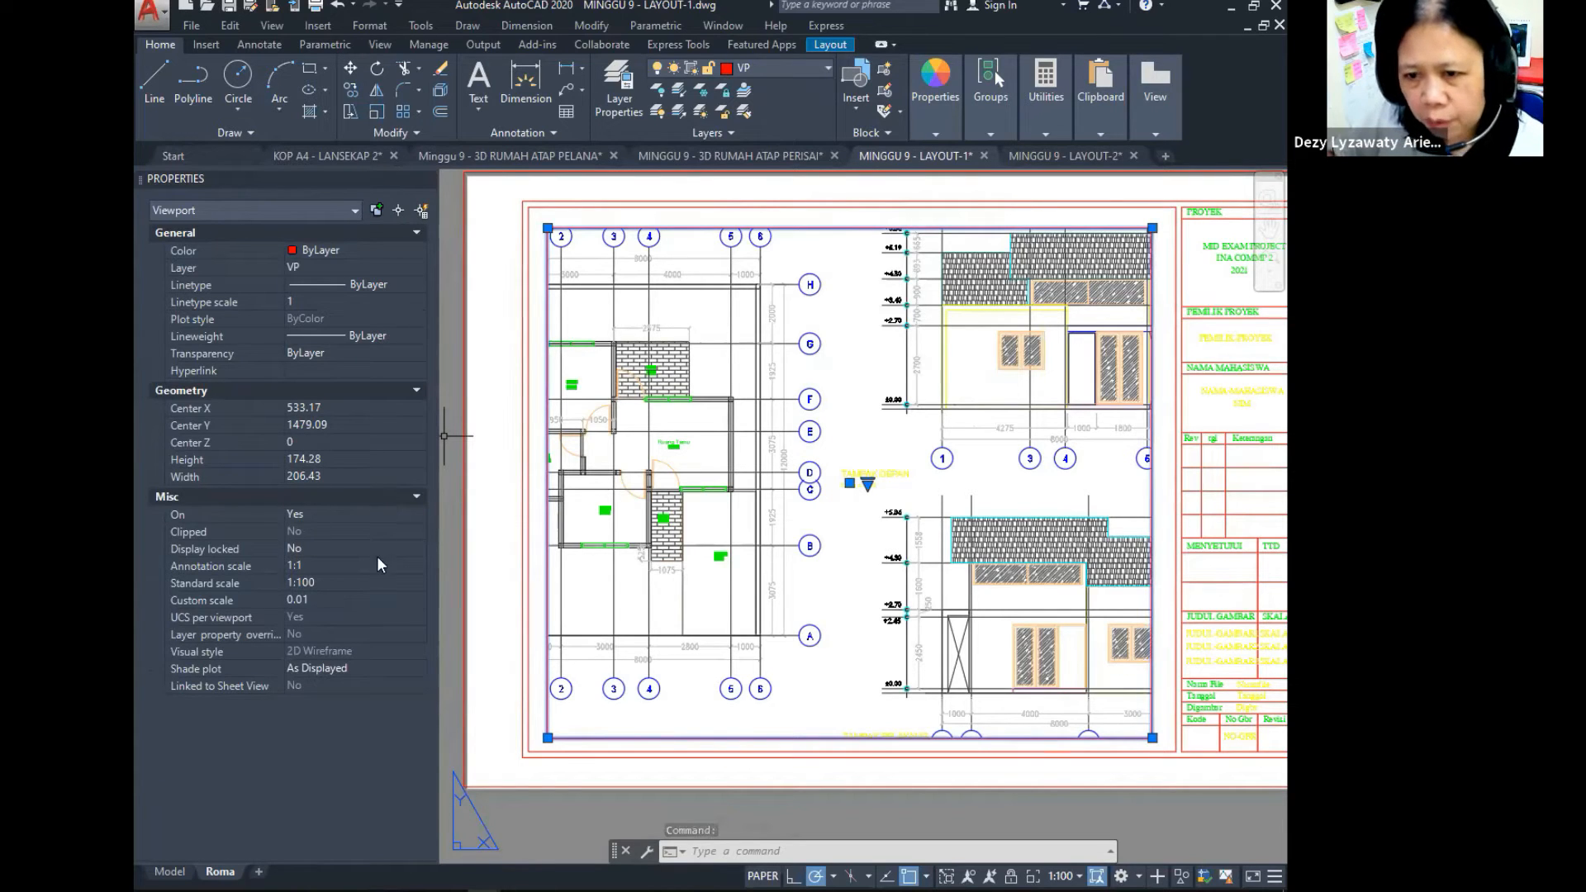
left_click(354, 585)
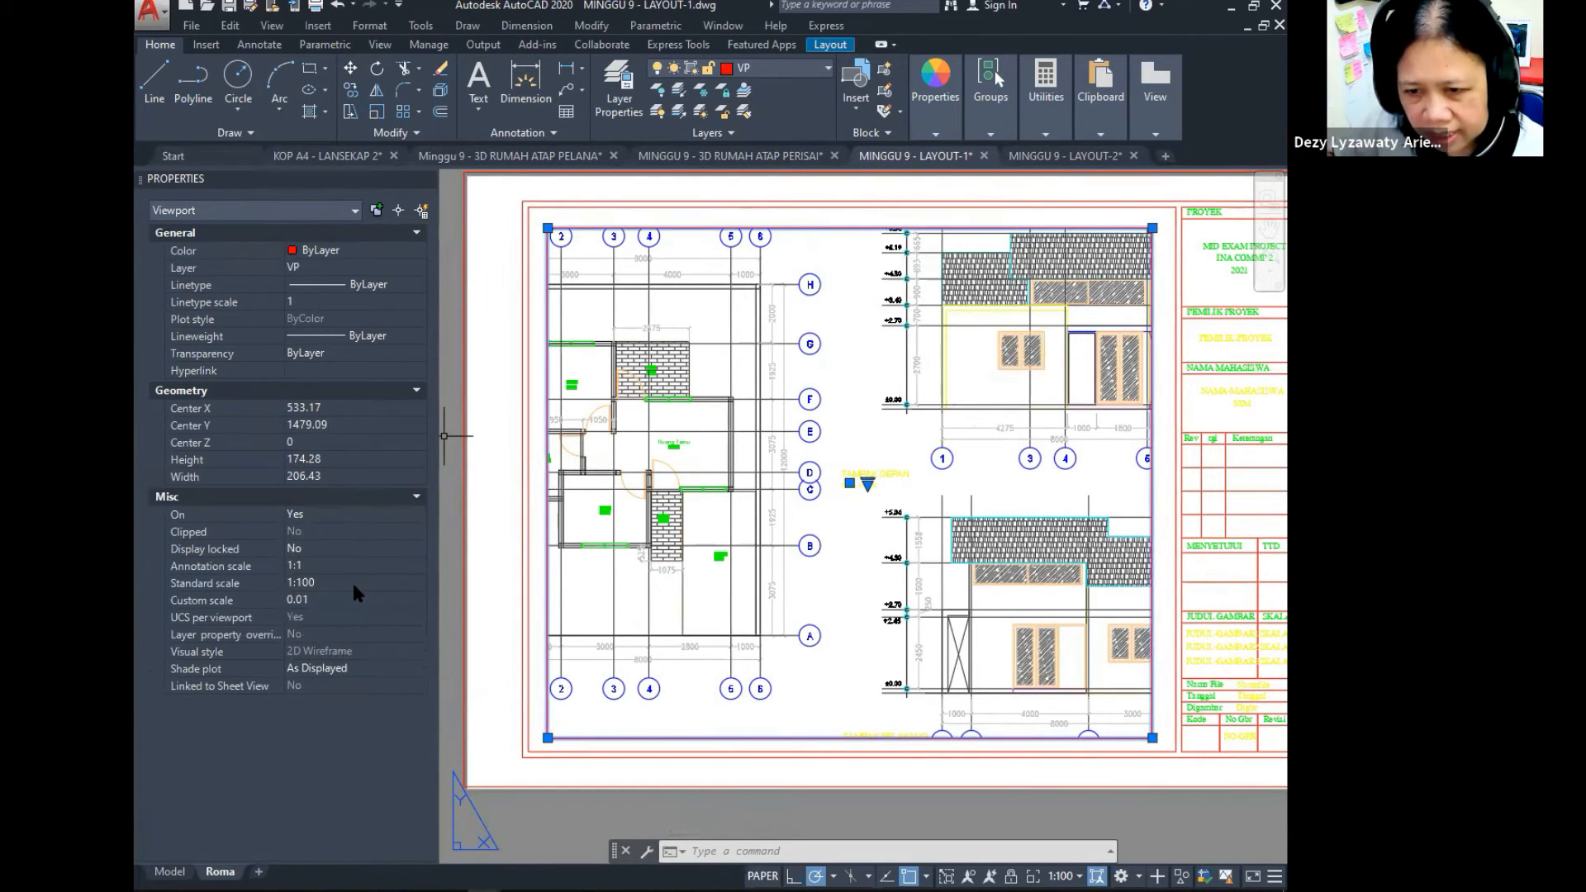
left_click(419, 583)
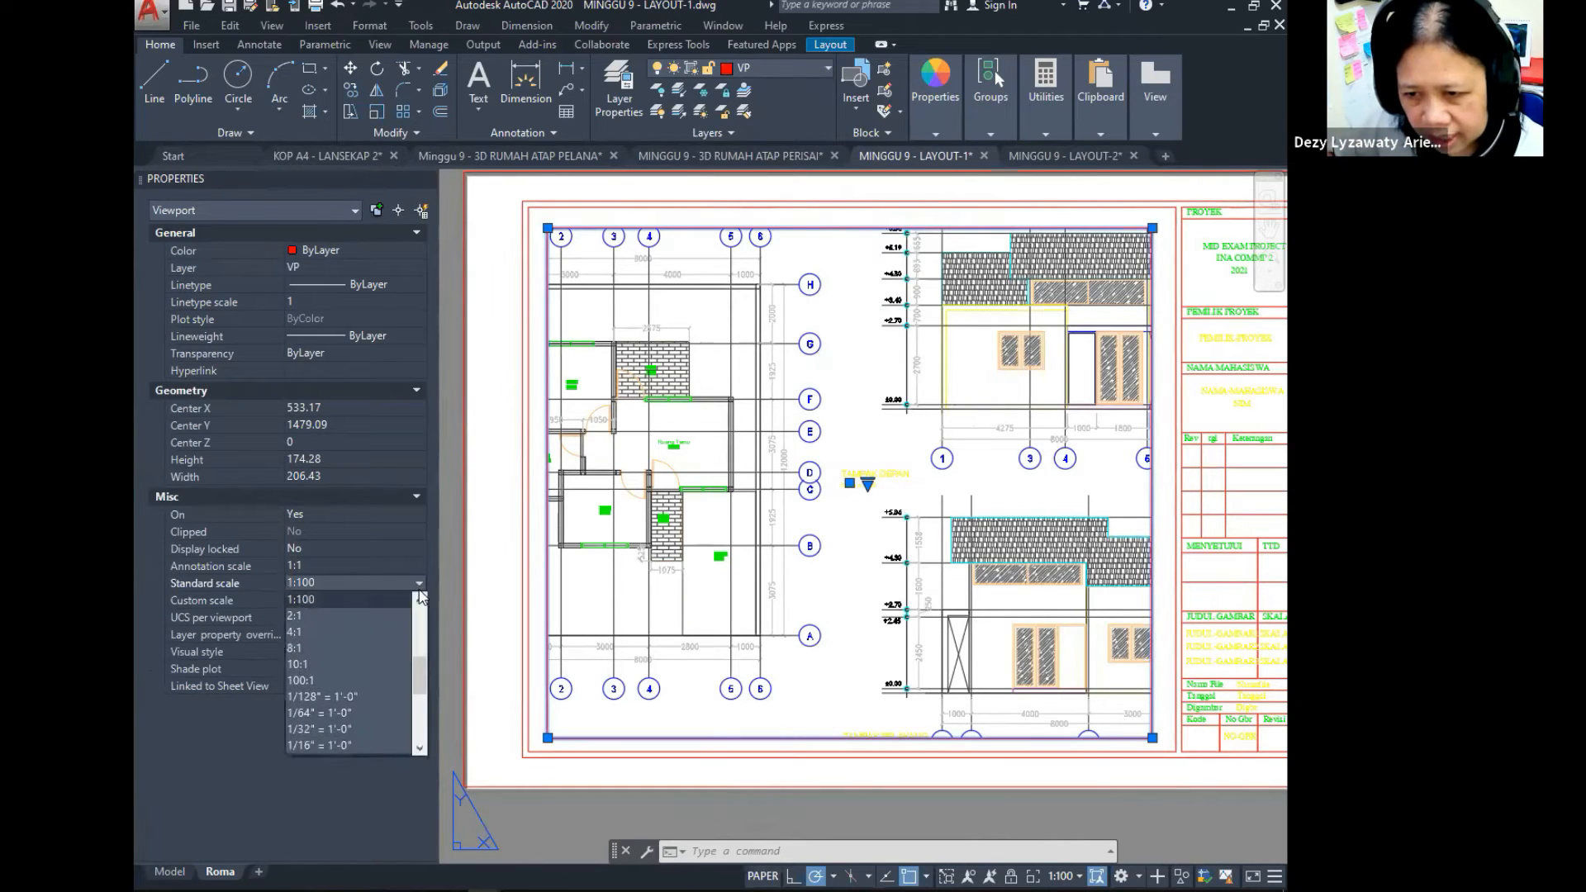
left_click_drag(421, 654, 425, 638)
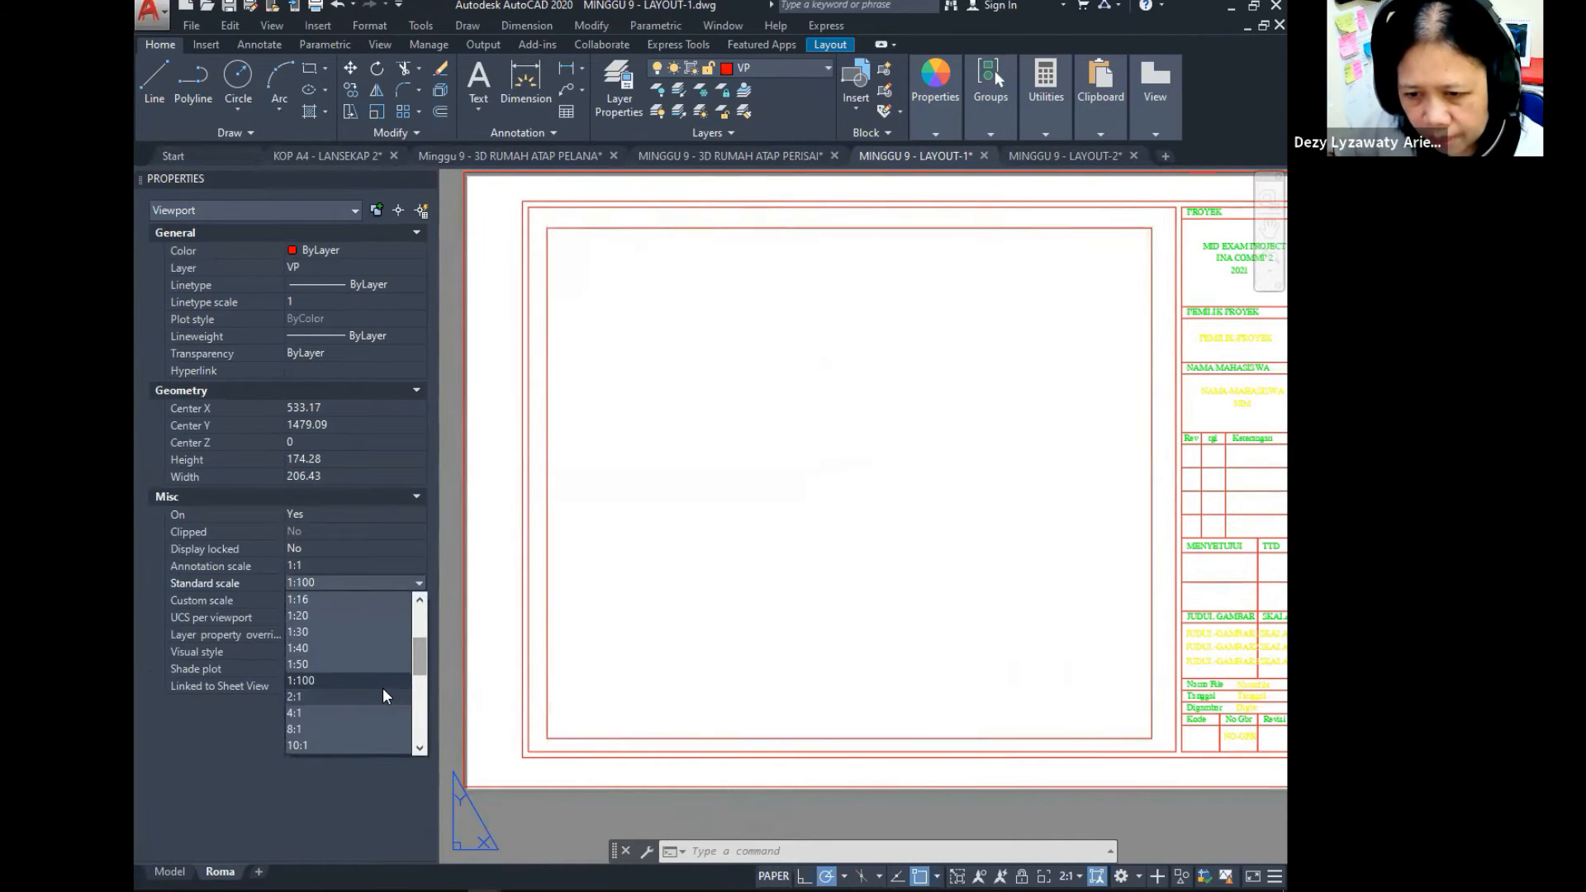
left_click(381, 679)
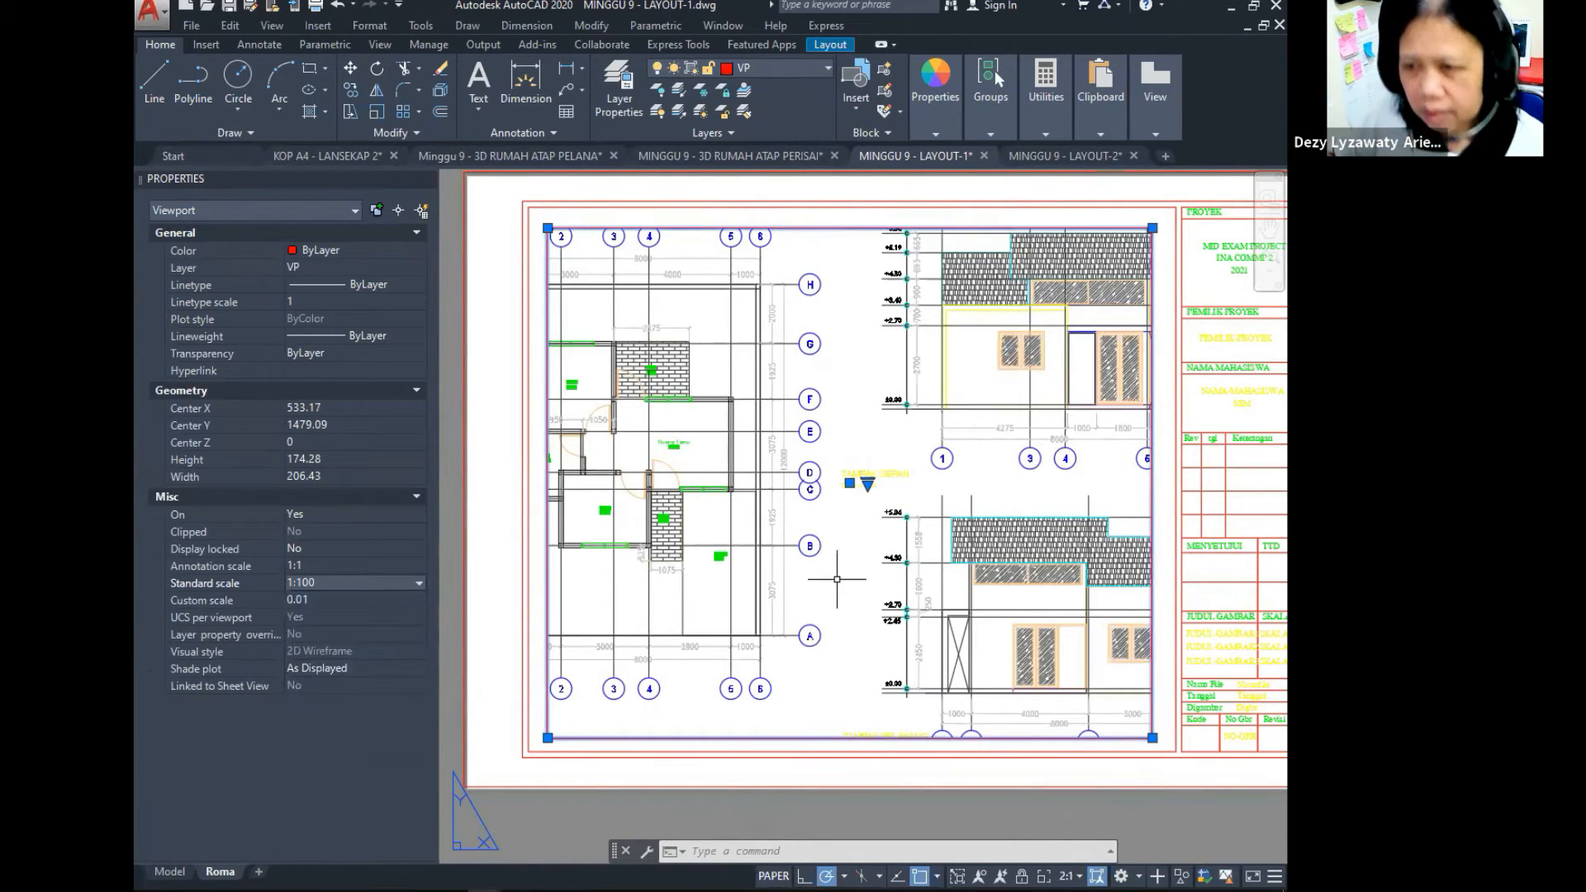
key("Escape")
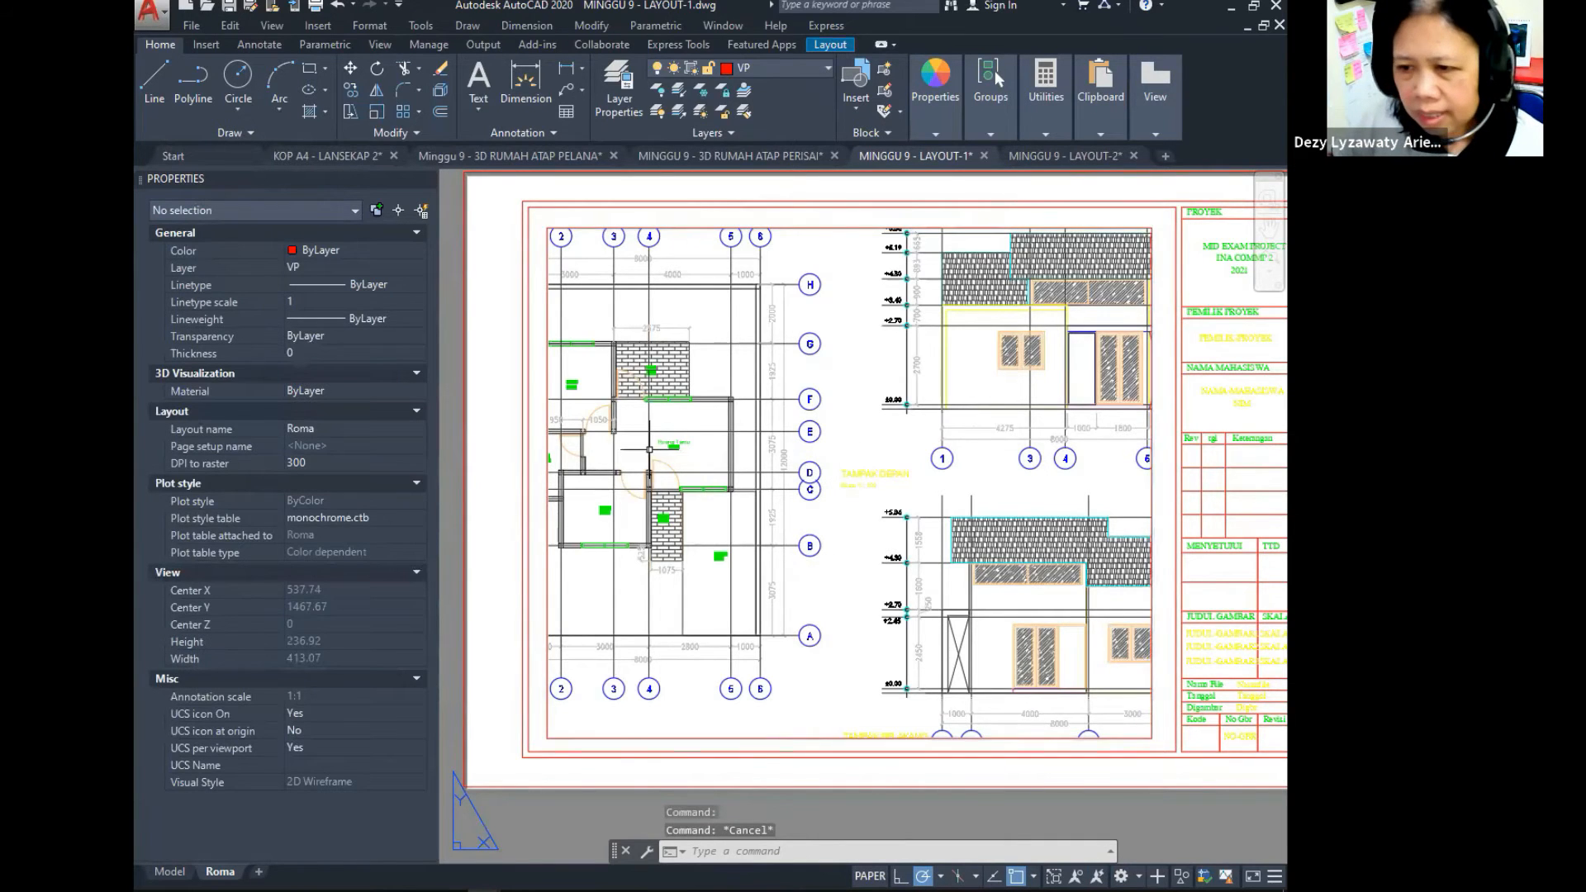
scroll(650, 449, "down", 3)
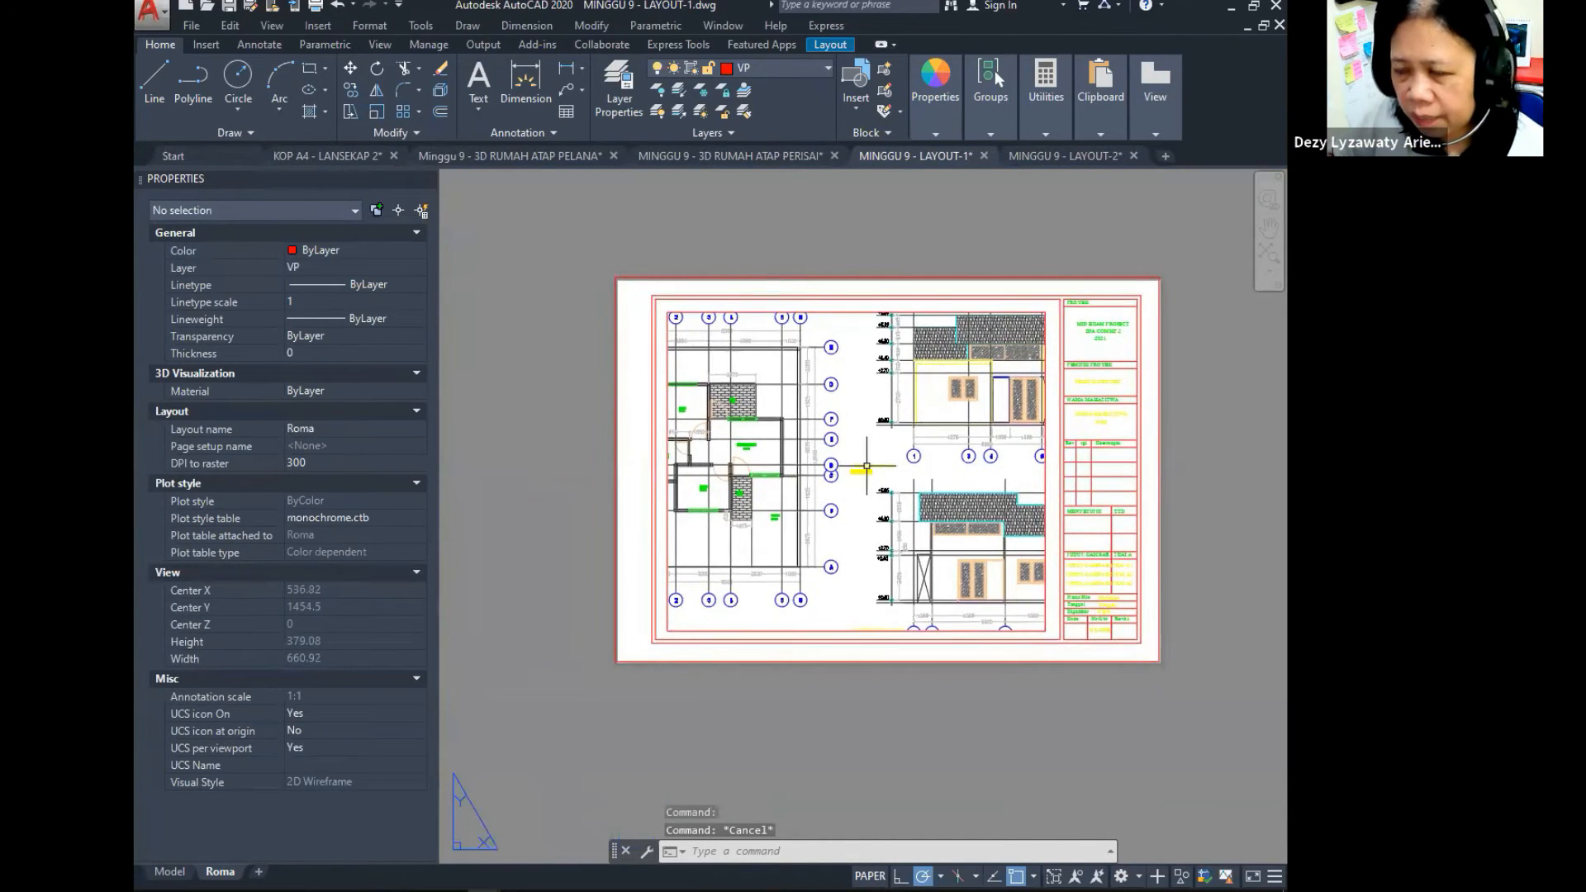
scroll(876, 463, "up", 2)
scroll(837, 455, "down", 2)
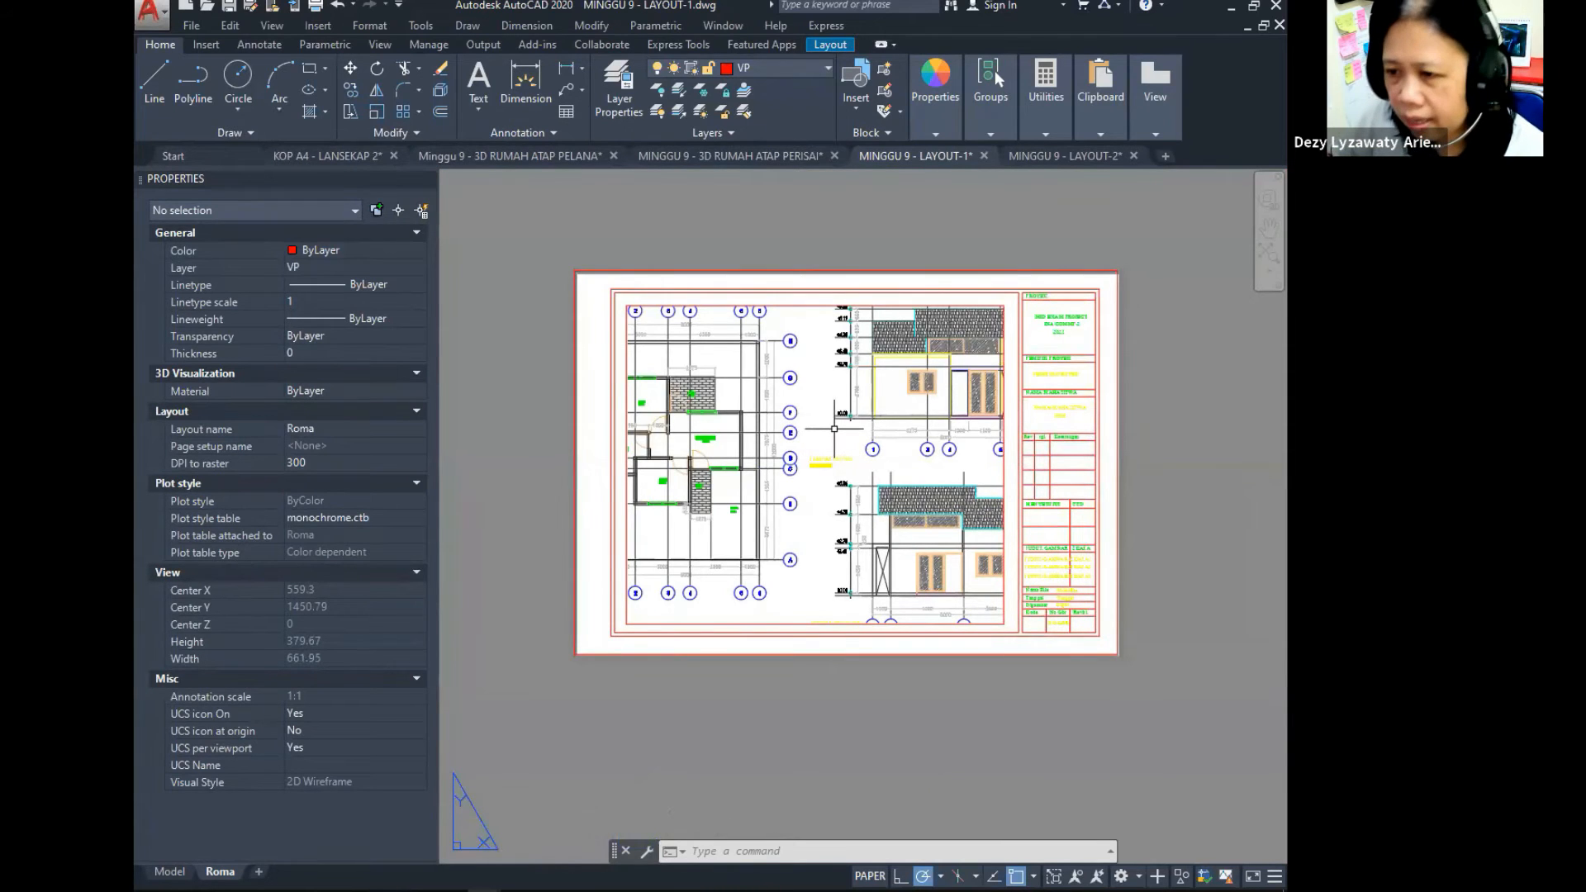
scroll(831, 430, "up", 2)
scroll(838, 419, "down", 2)
left_click(856, 222)
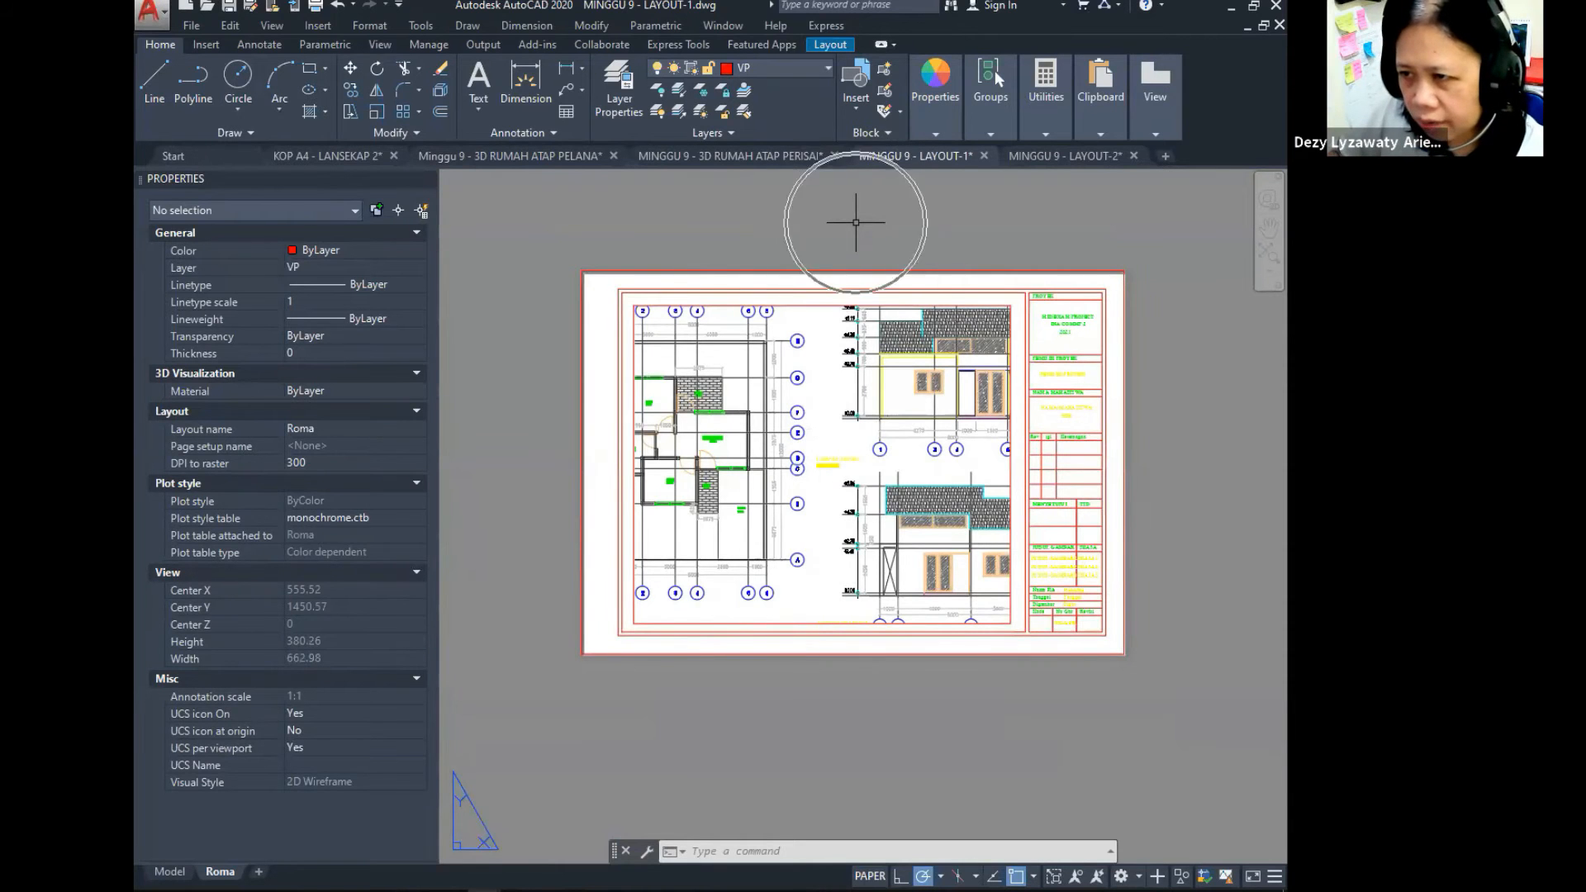
Step: Activate the viewport's model space, pan and zoom the drawings until the whole floor plan lies inside it, and return to paper space
scroll(856, 222, "down", 2)
scroll(867, 223, "up", 3)
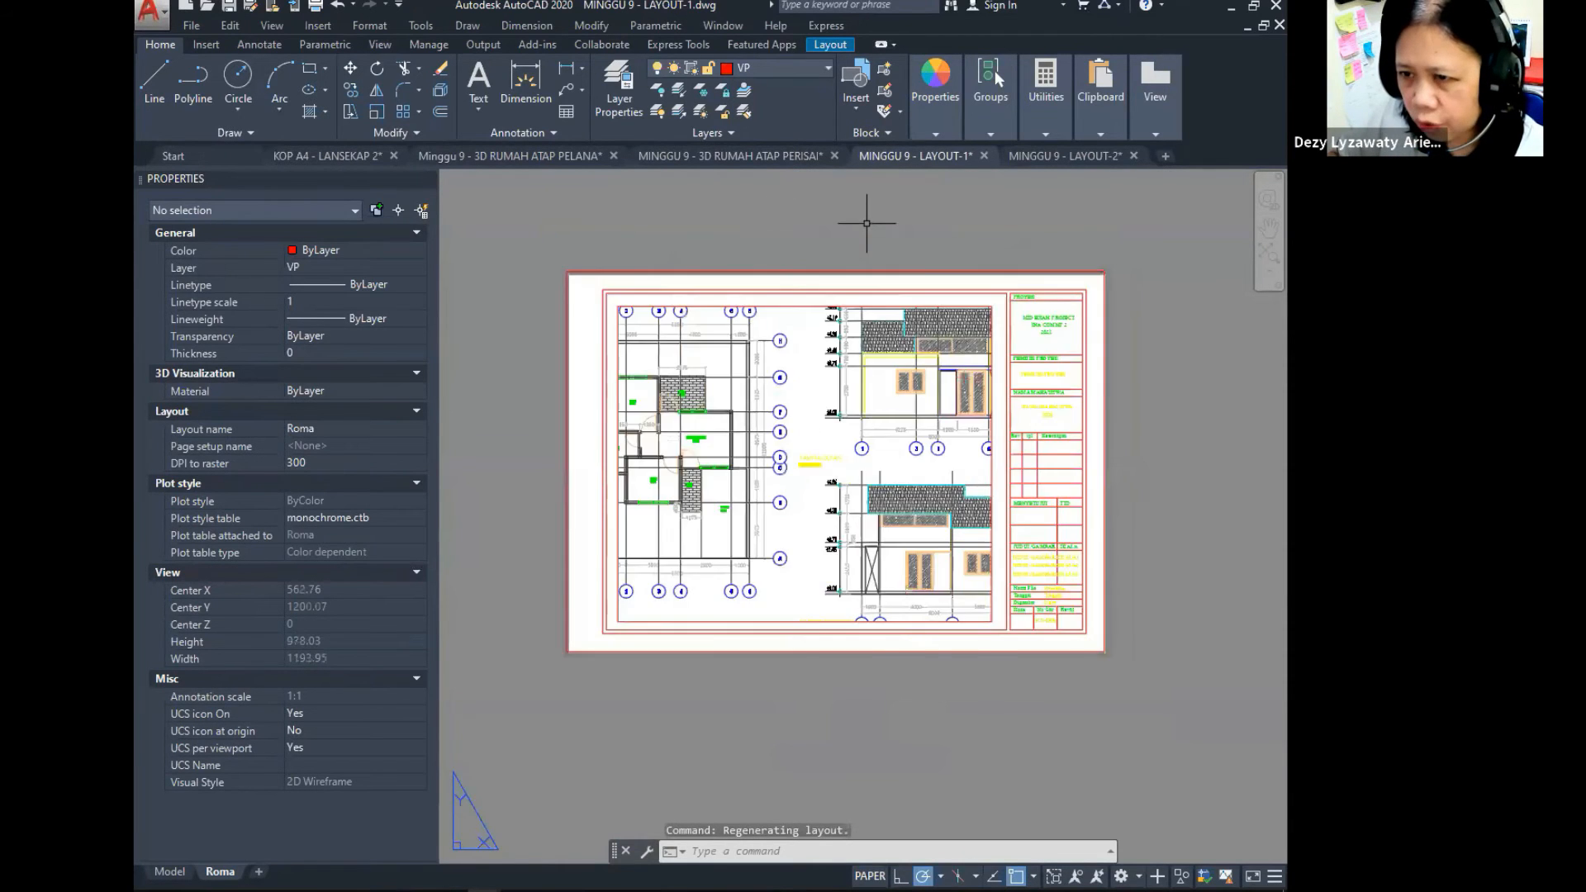
scroll(864, 221, "down", 3)
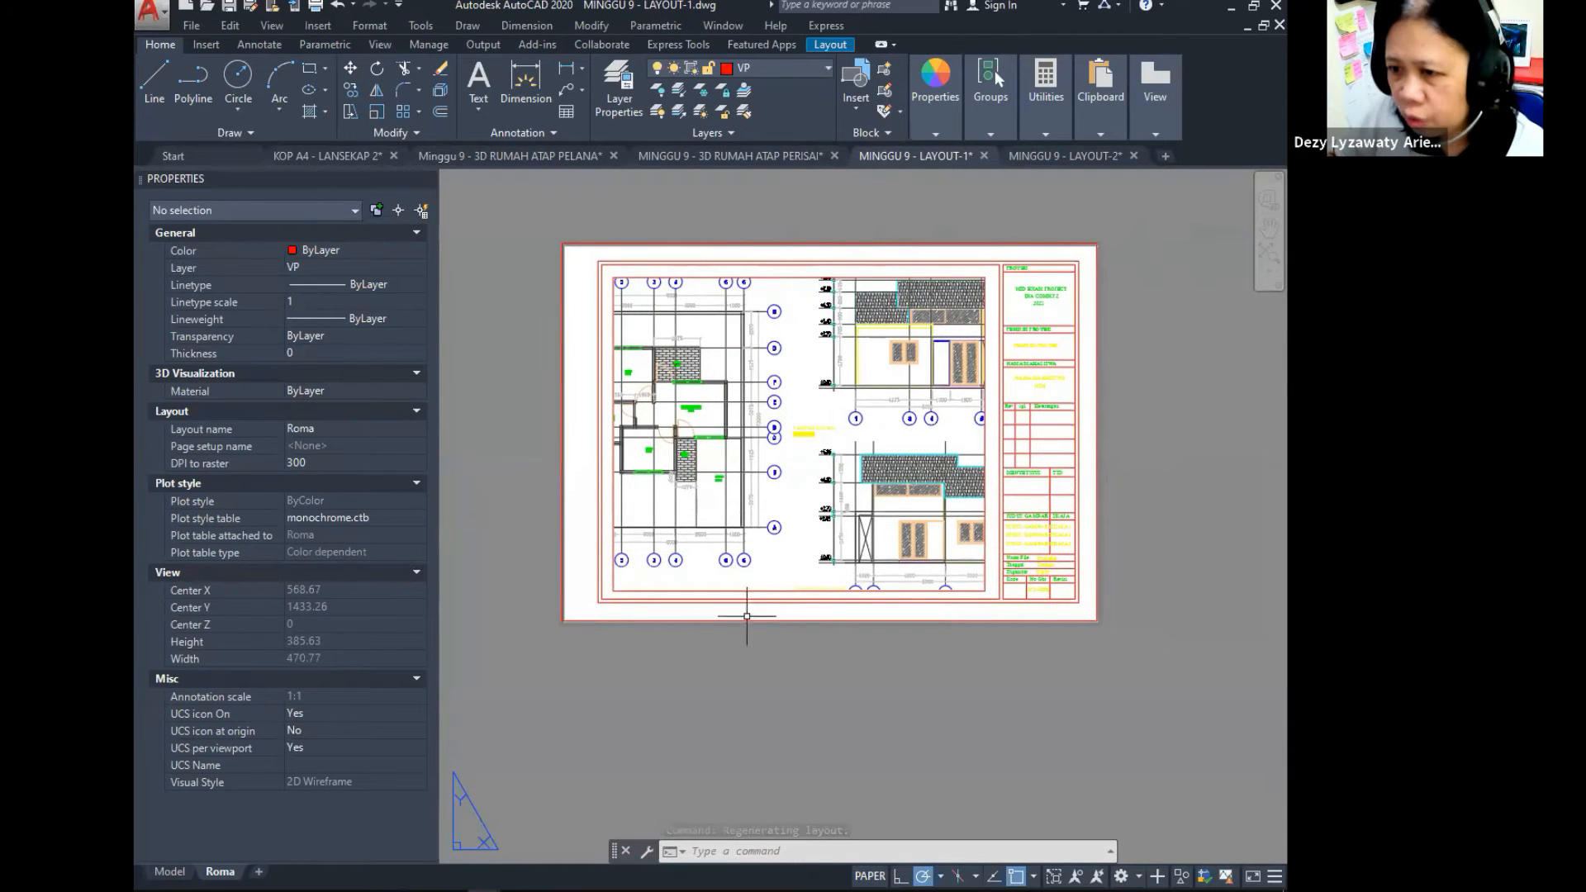
middle_click_drag(786, 396, 787, 407)
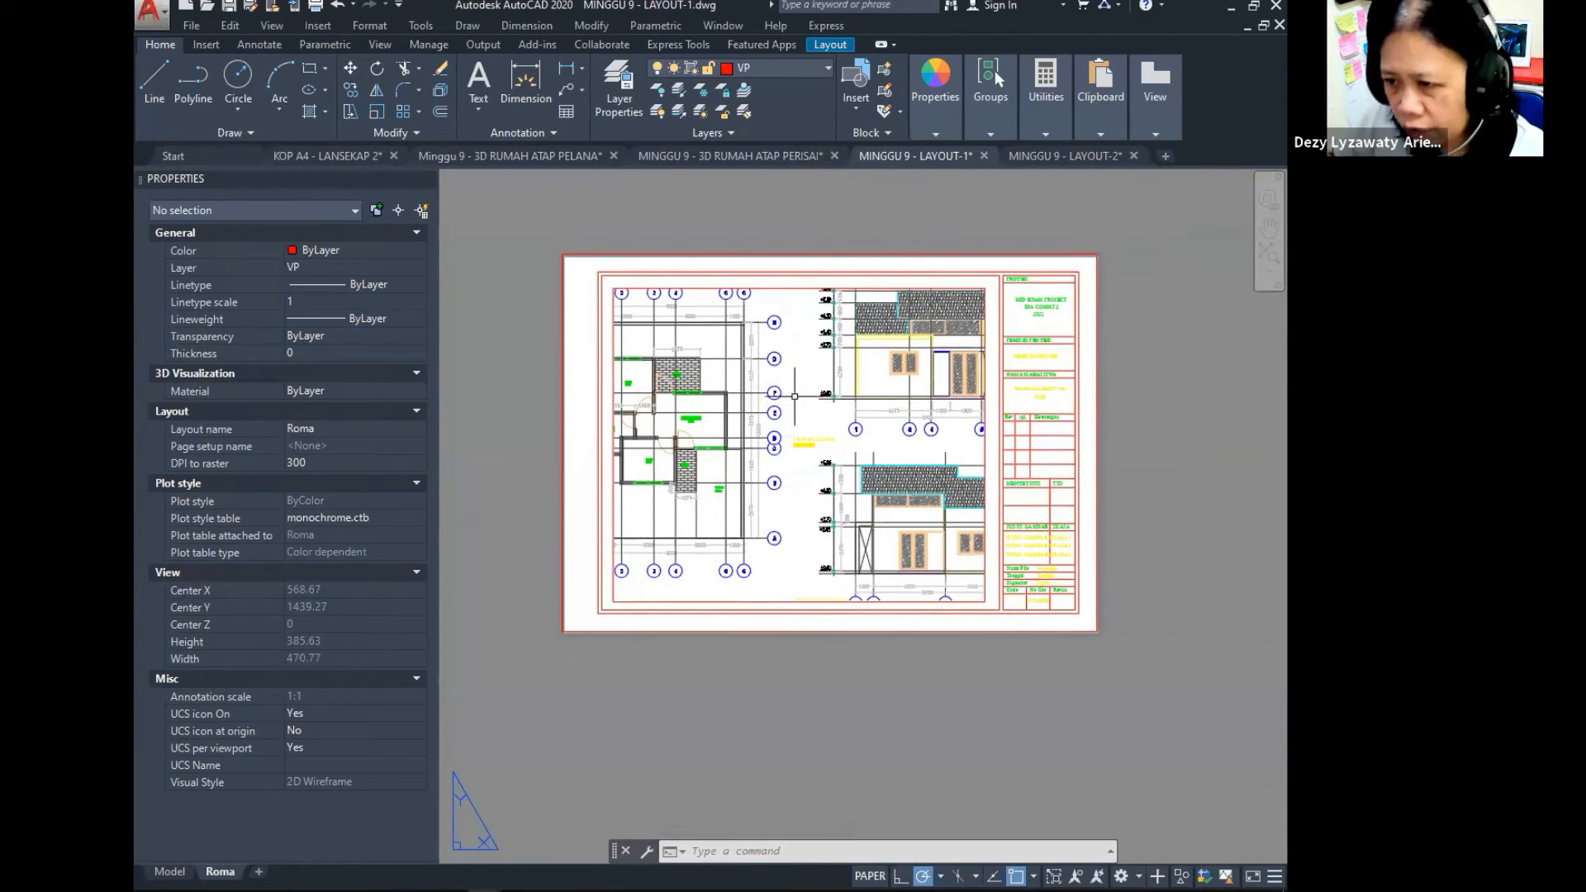
key("ctrl")
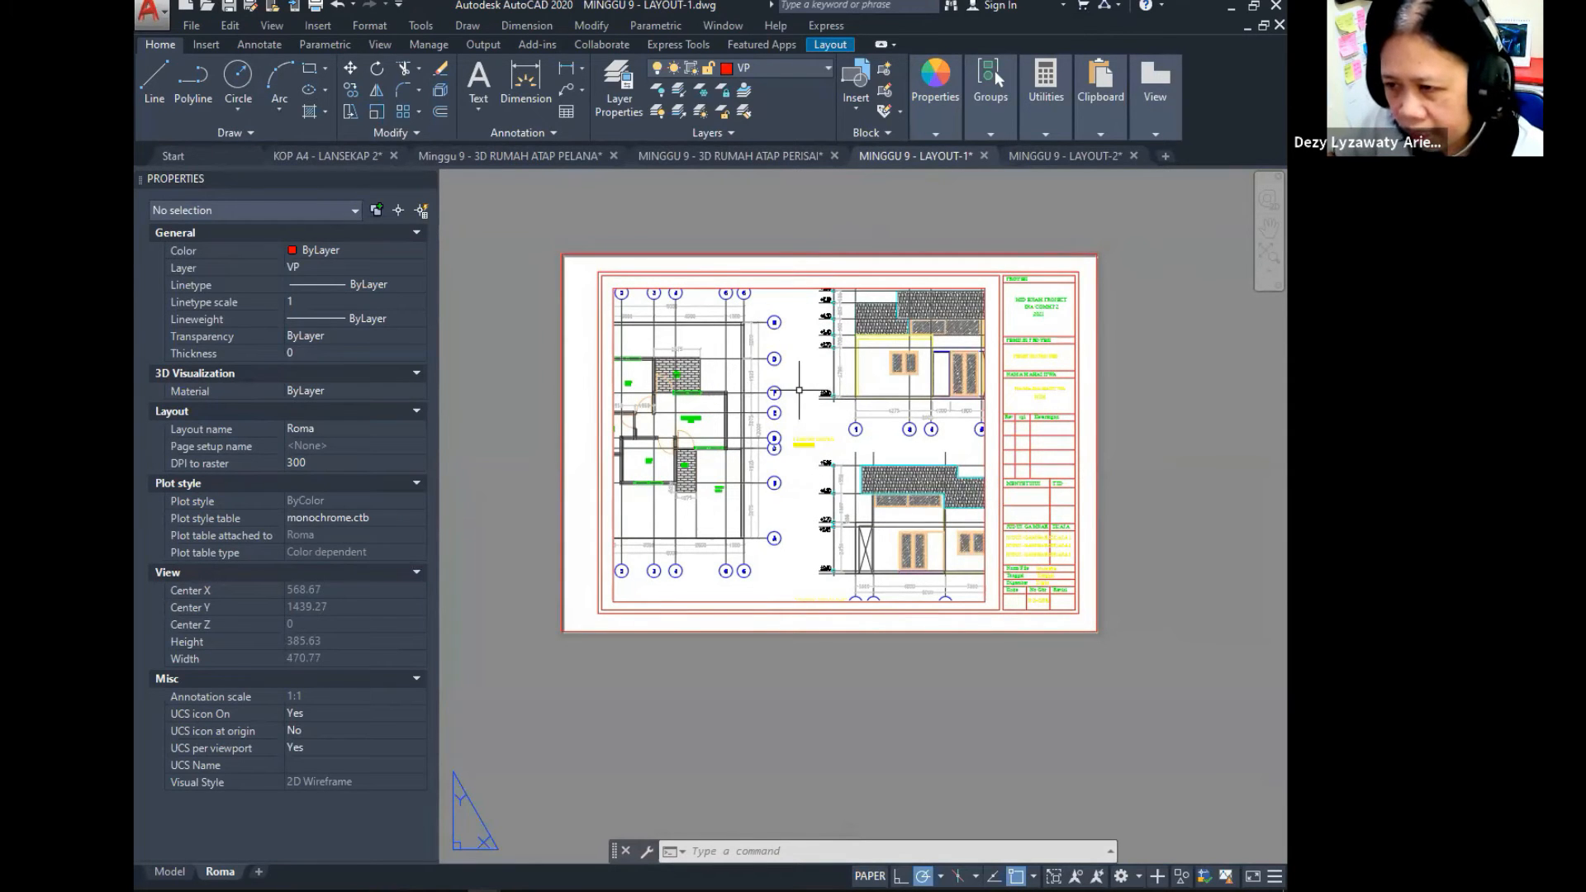
double_click(799, 390)
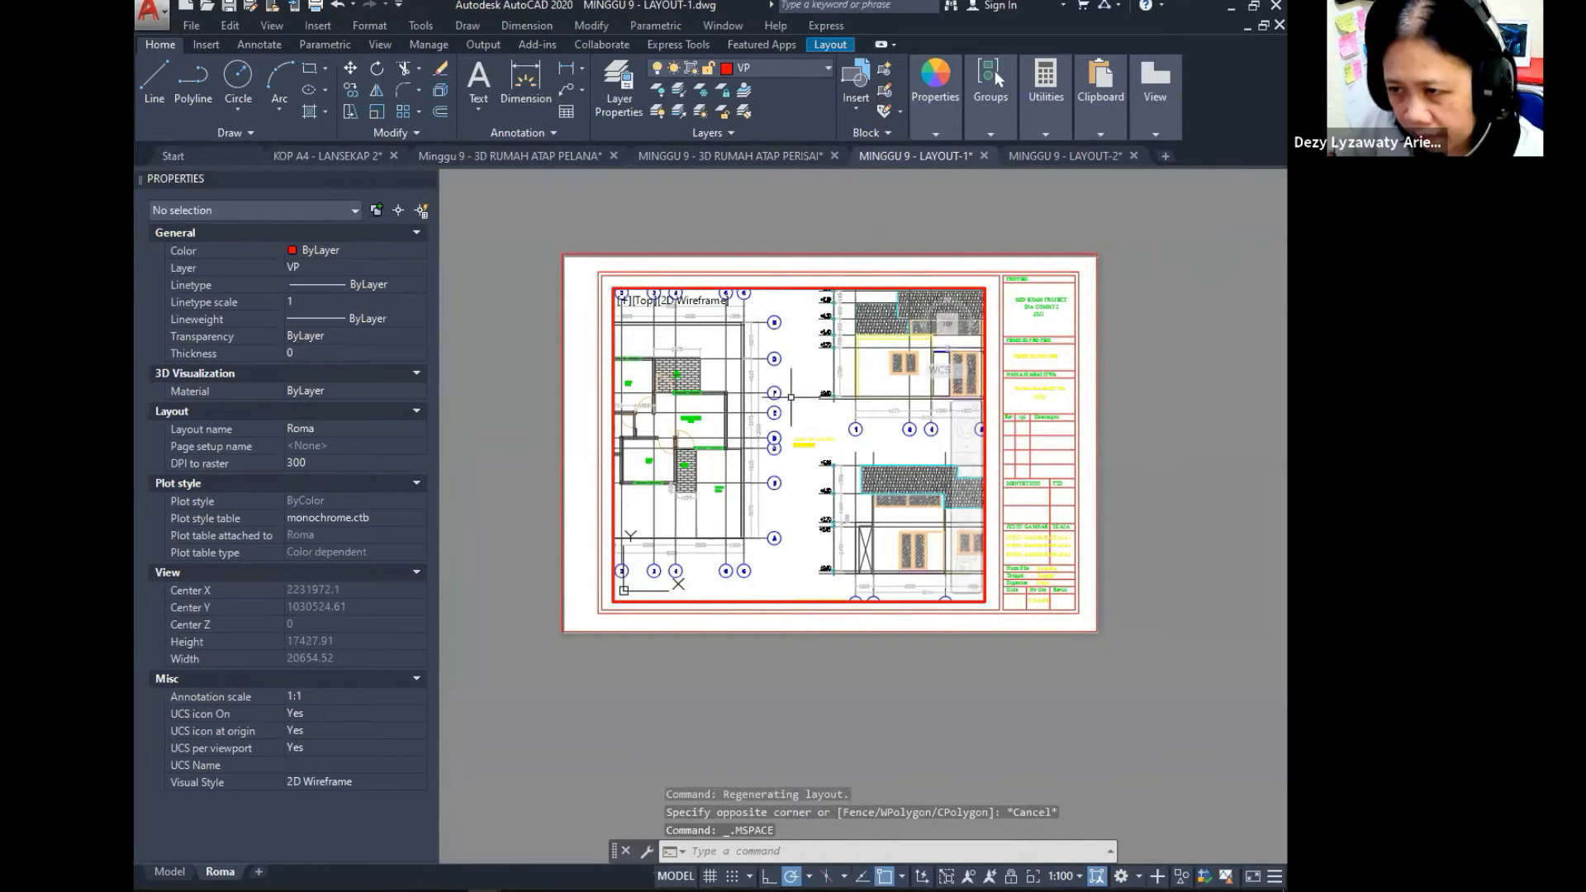
middle_click_drag(737, 423, 840, 427)
scroll(818, 462, "down", 3)
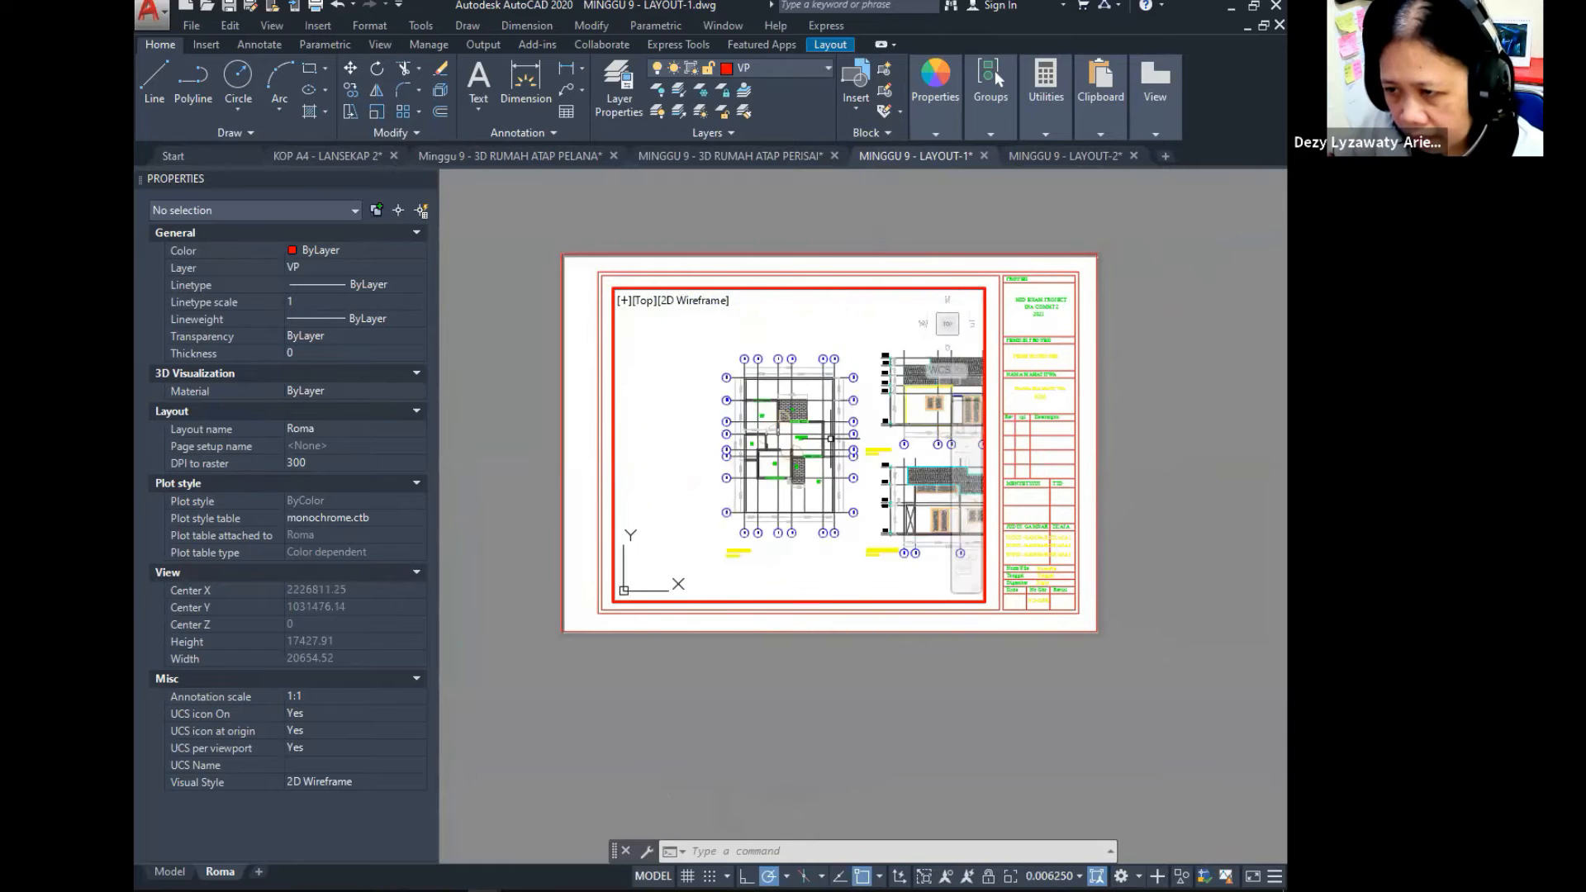
scroll(847, 438, "down", 4)
scroll(846, 437, "up", 4)
mouse_move(846, 437)
middle_mouse_down()
mouse_move(767, 415)
mouse_move(813, 413)
mouse_move(811, 460)
mouse_move(727, 452)
mouse_move(746, 399)
mouse_move(785, 438)
mouse_move(782, 487)
mouse_move(780, 428)
middle_mouse_up()
scroll(811, 438, "up", 4)
scroll(812, 438, "down", 4)
scroll(785, 436, "down", 4)
scroll(785, 435, "up", 6)
scroll(785, 433, "down", 2)
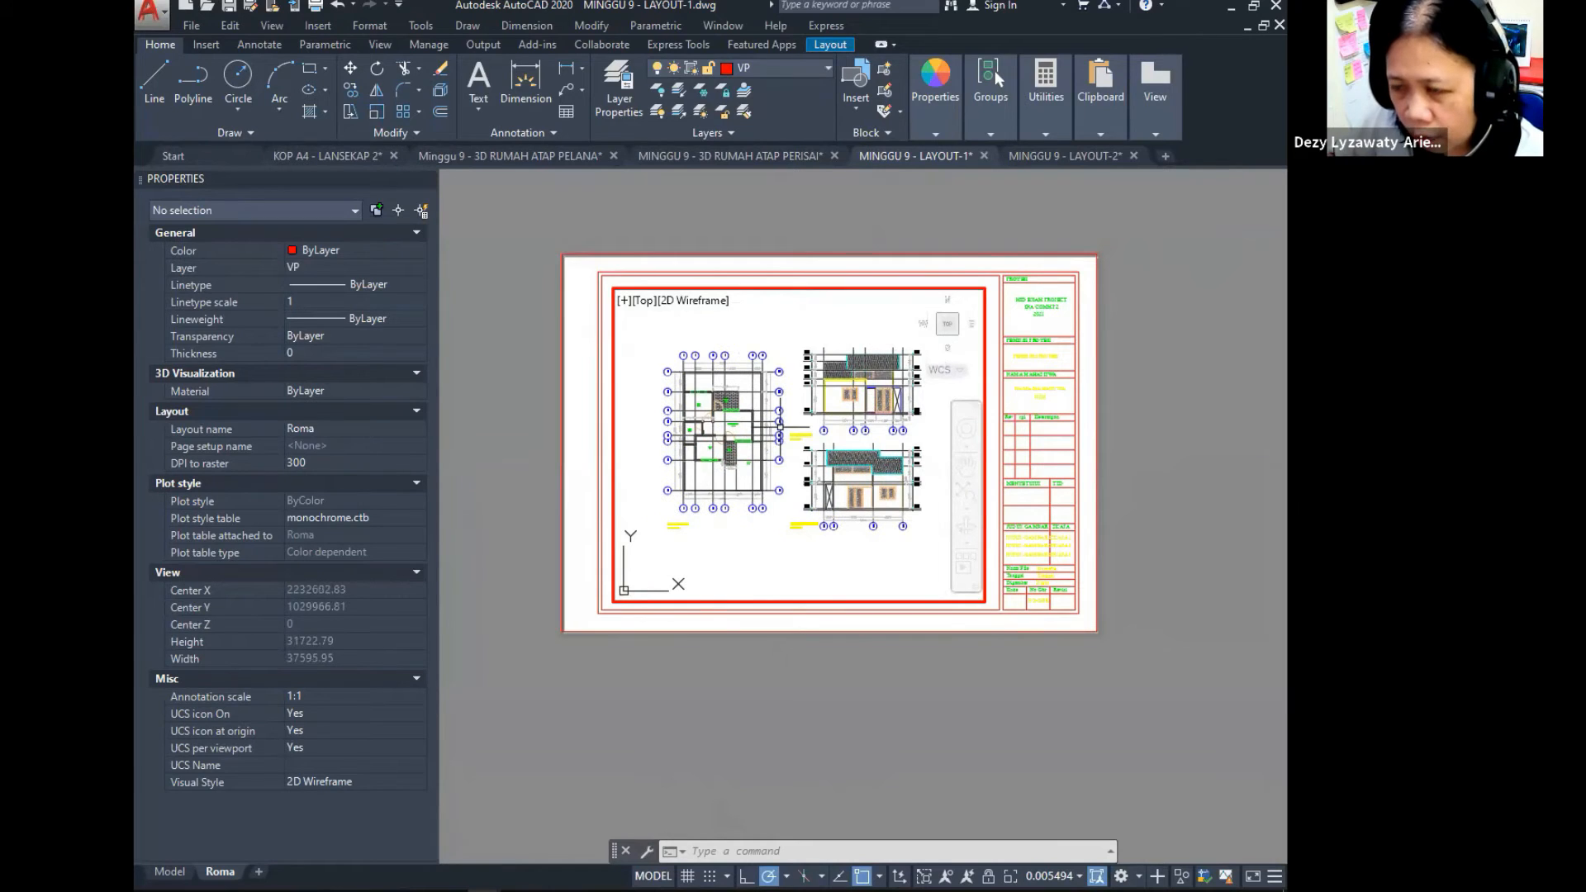
scroll(780, 426, "up", 2)
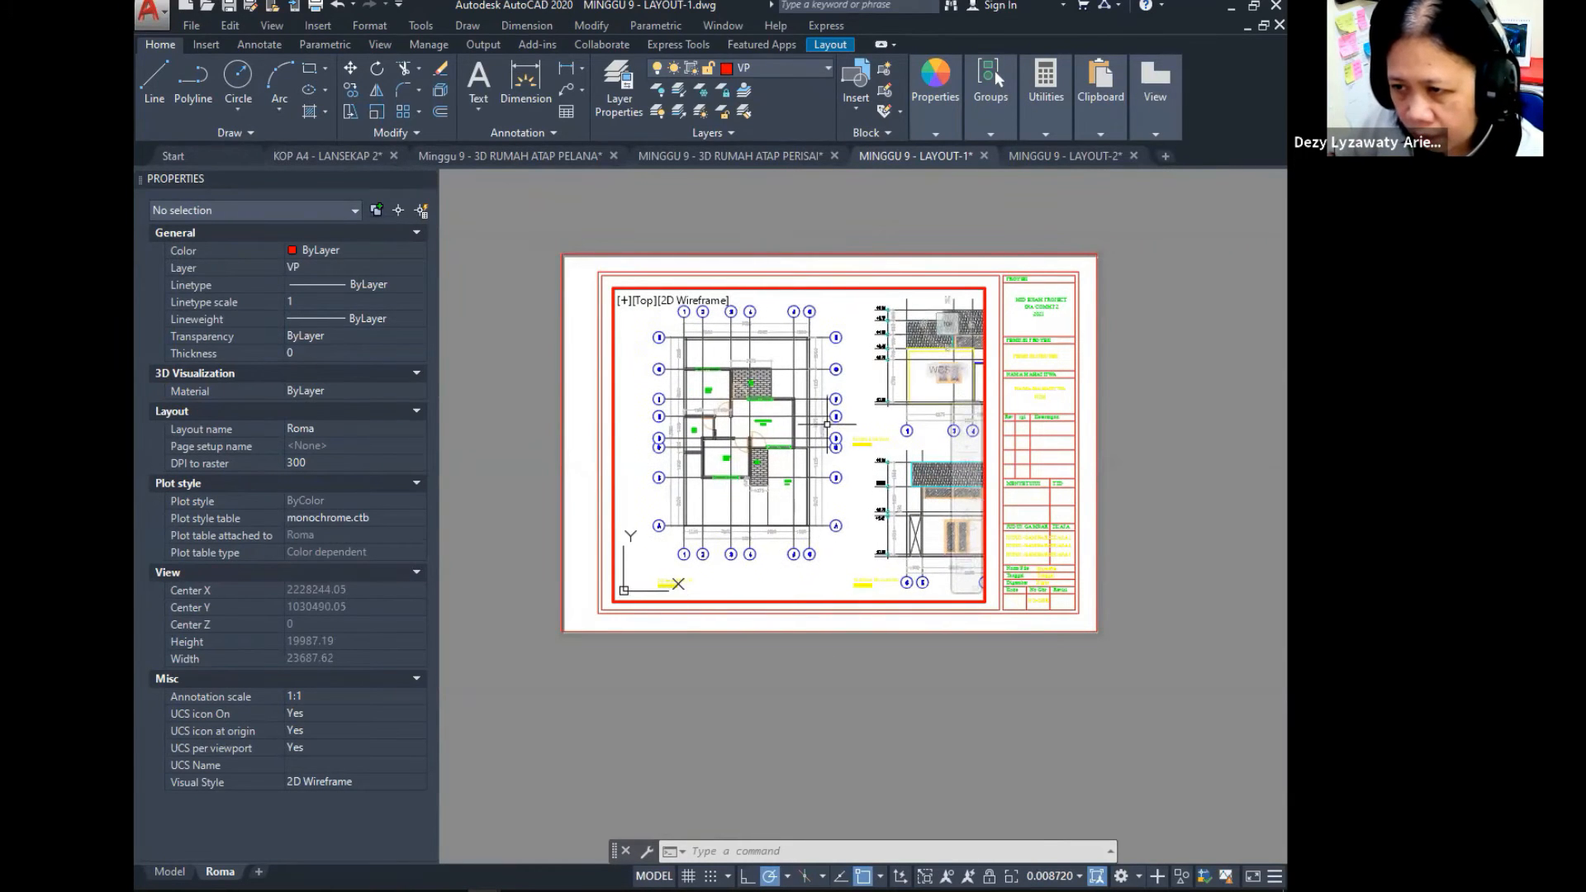
double_click(882, 201)
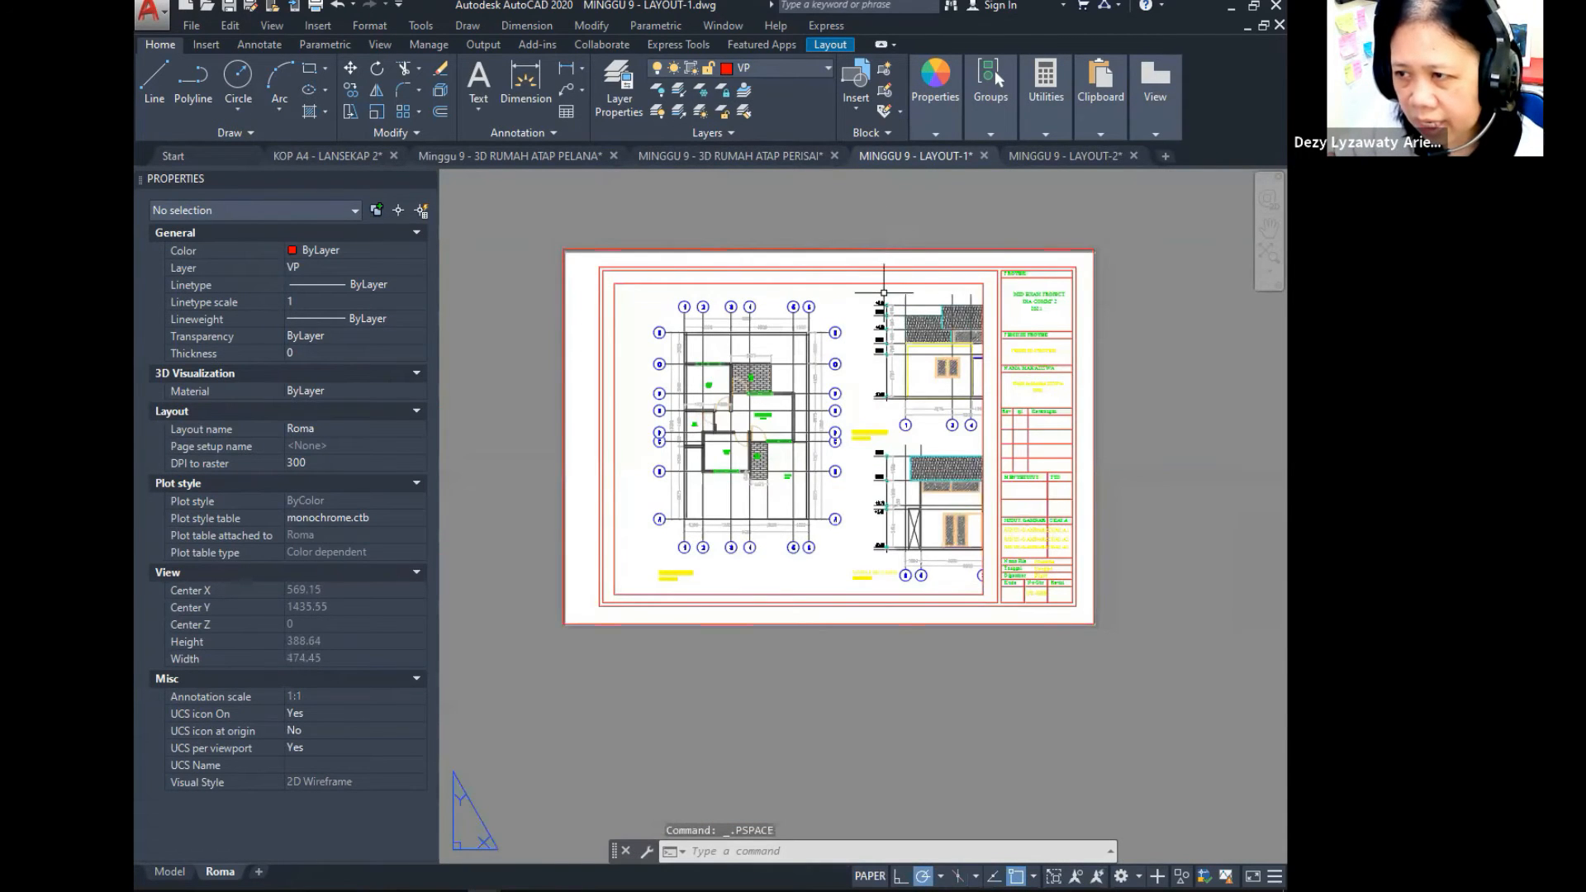
Step: Set the drawing viewport's standard scale back to 1:100 and clear the selection
left_click(894, 282)
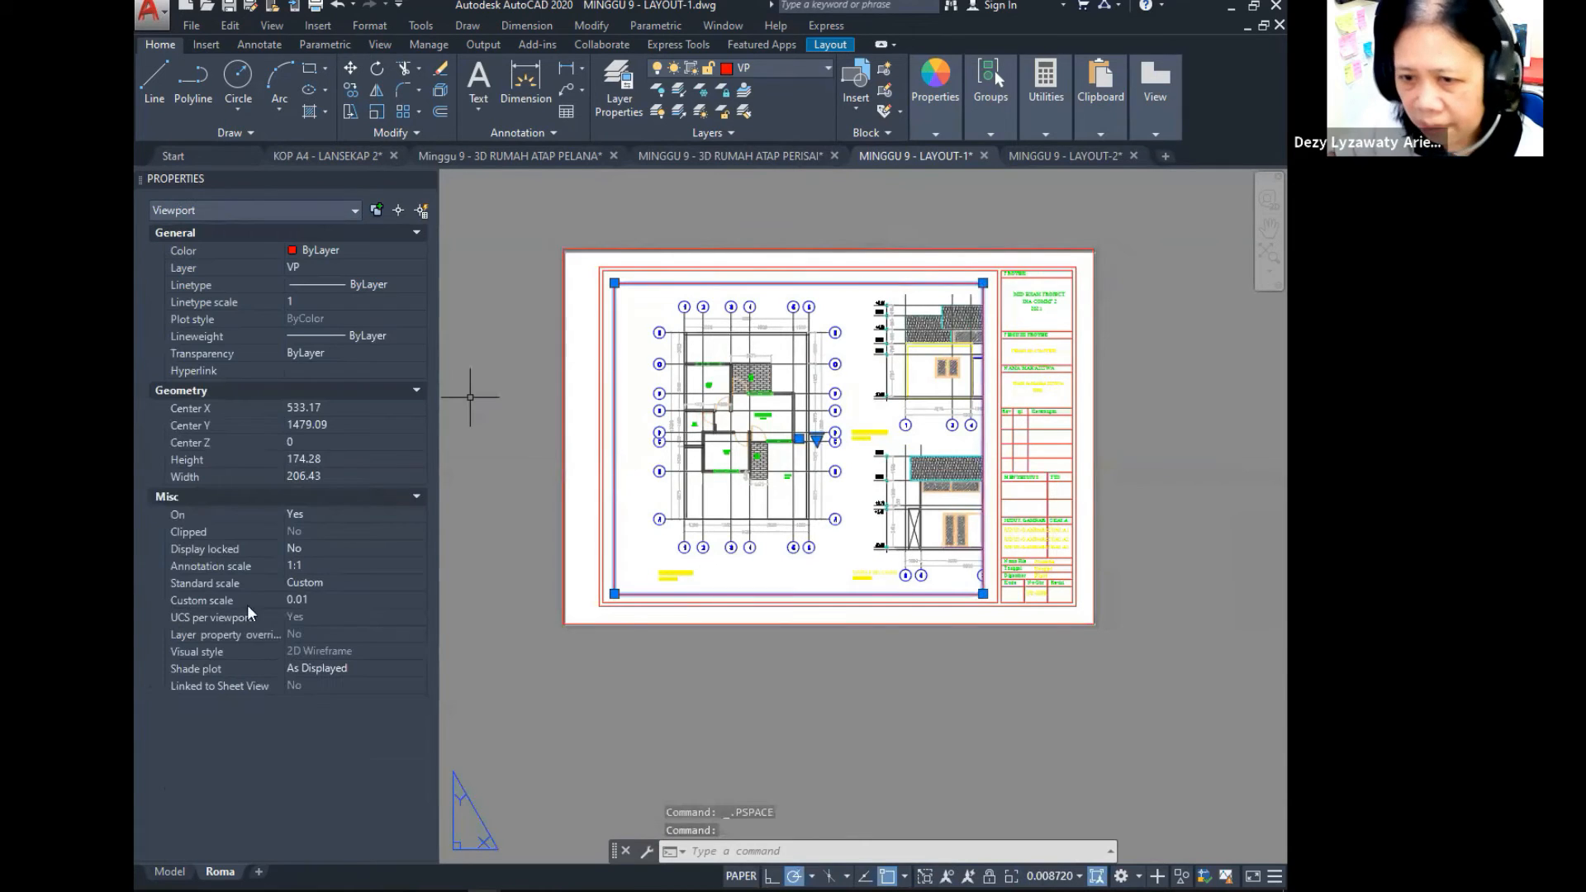
left_click(377, 583)
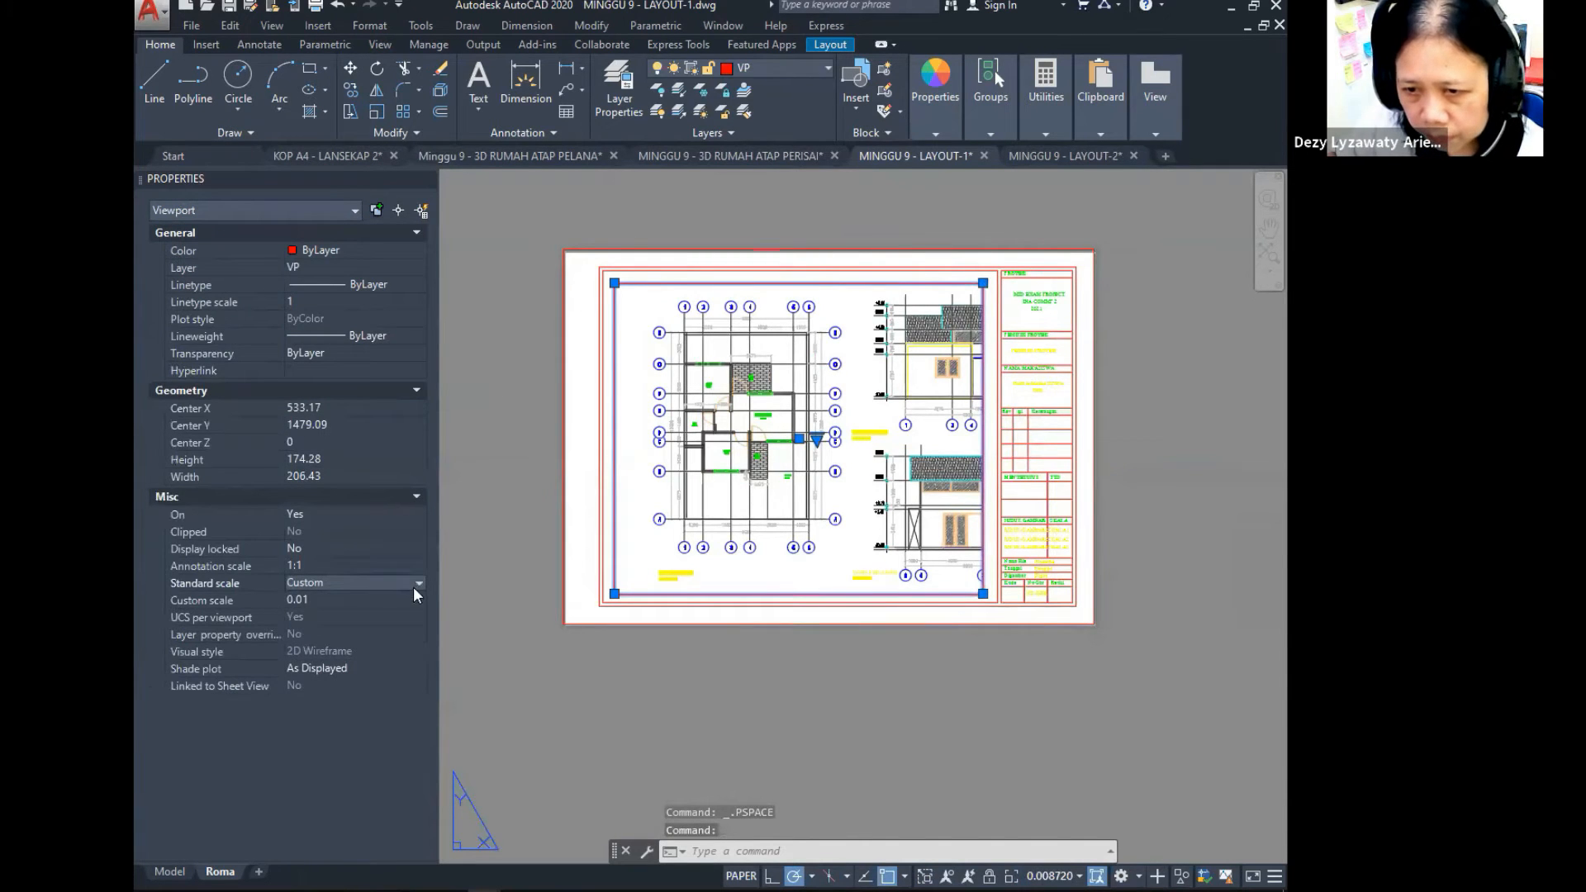
left_click(415, 580)
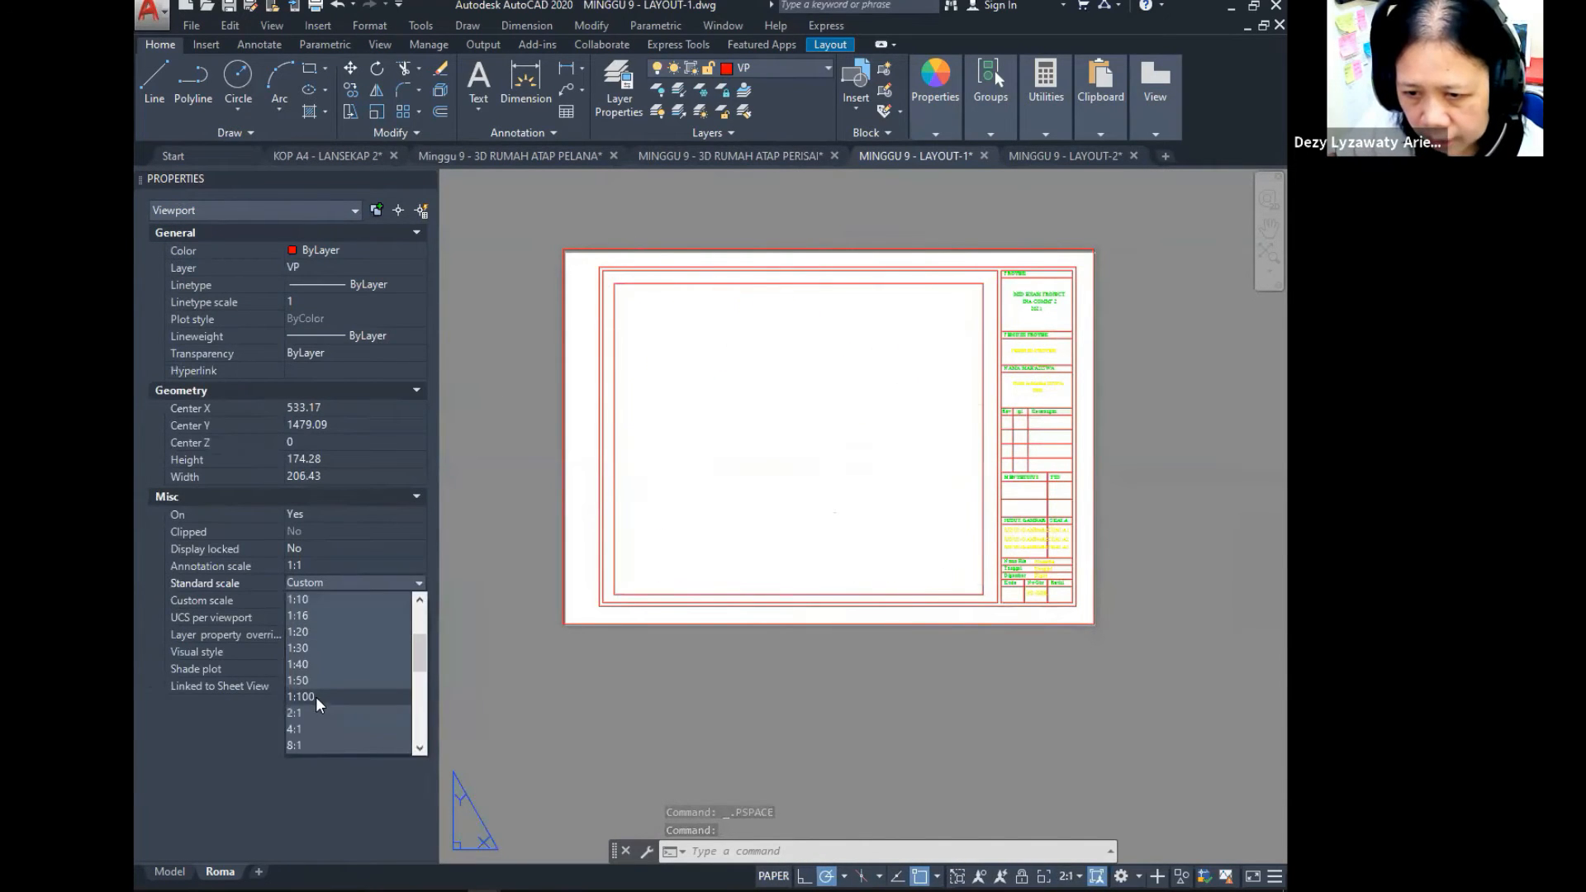
left_click(315, 697)
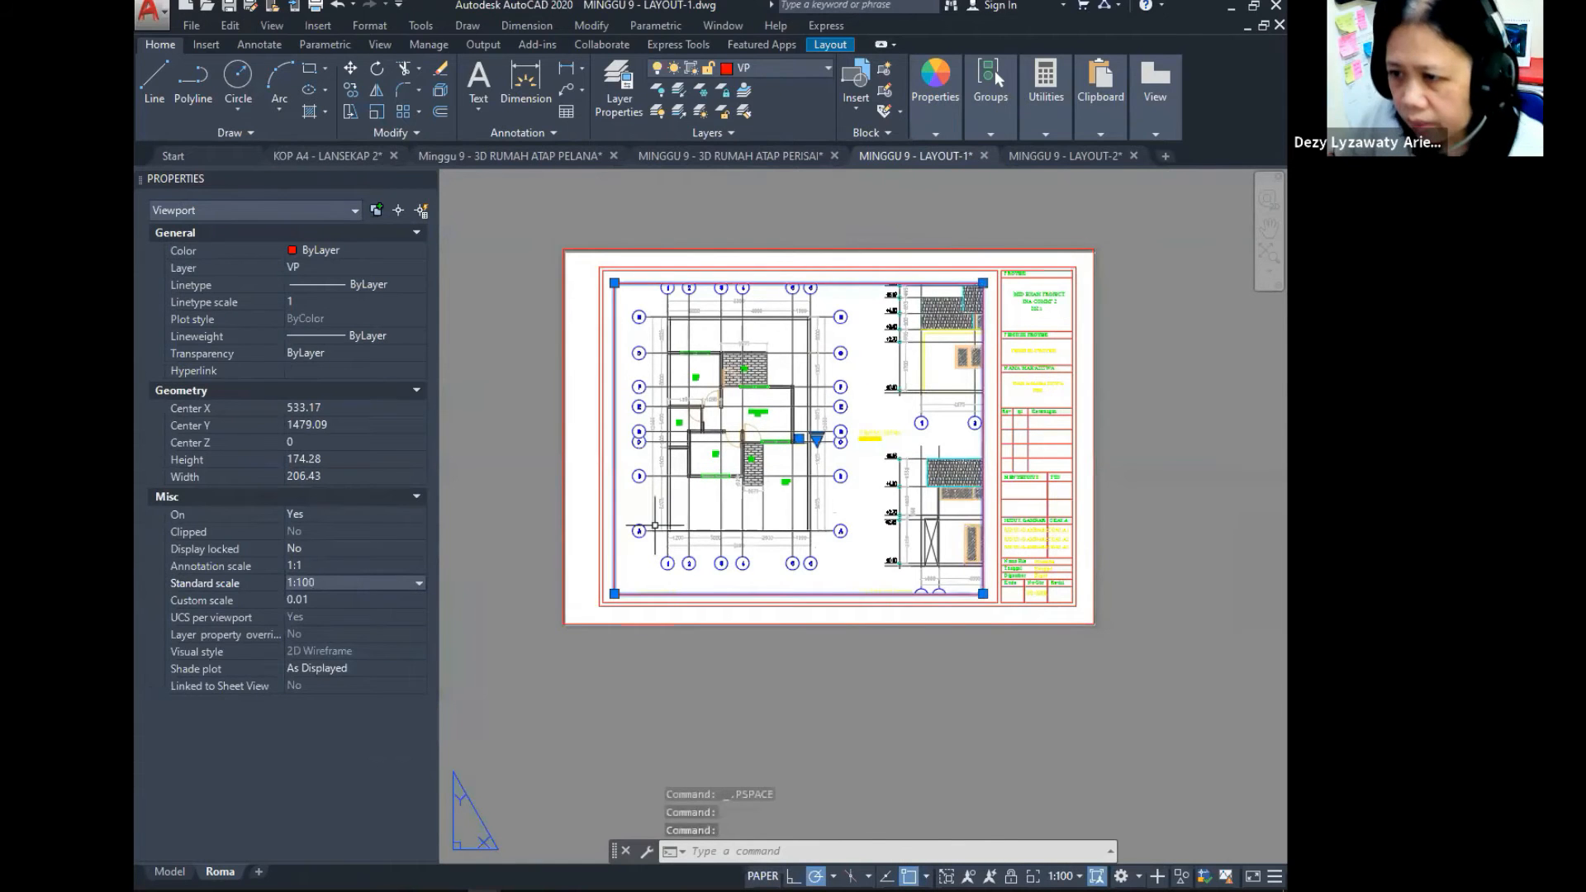
key("Escape")
key("Escape")
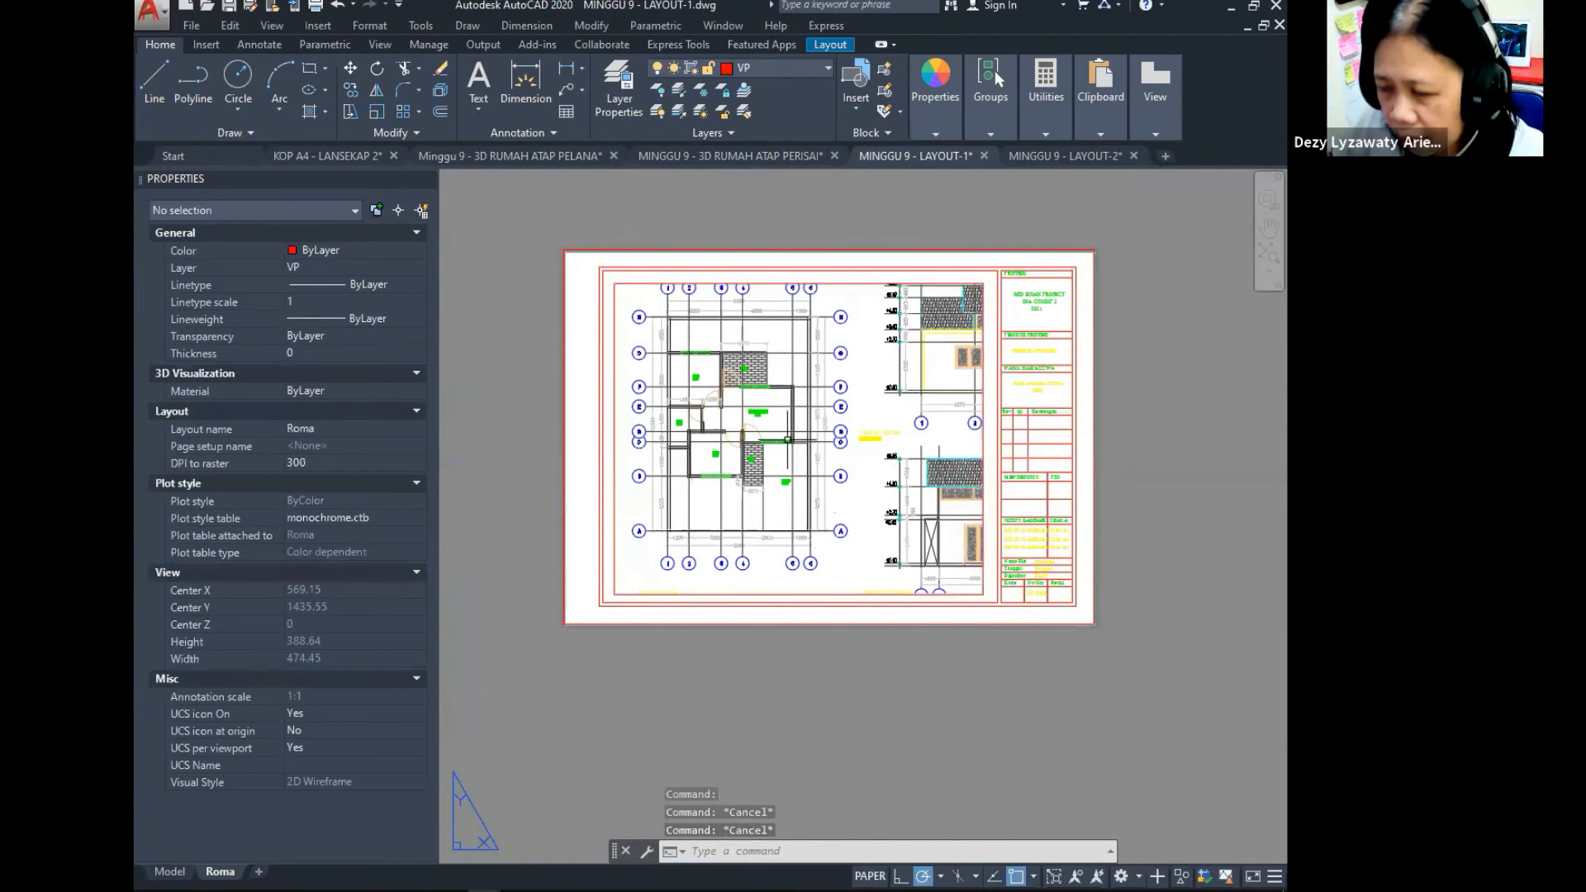
Step: Shift the floor plan slightly downward inside the viewport so all its grid bubbles fit, and return to paper space
double_click(867, 414)
middle_click_drag(809, 434, 812, 447)
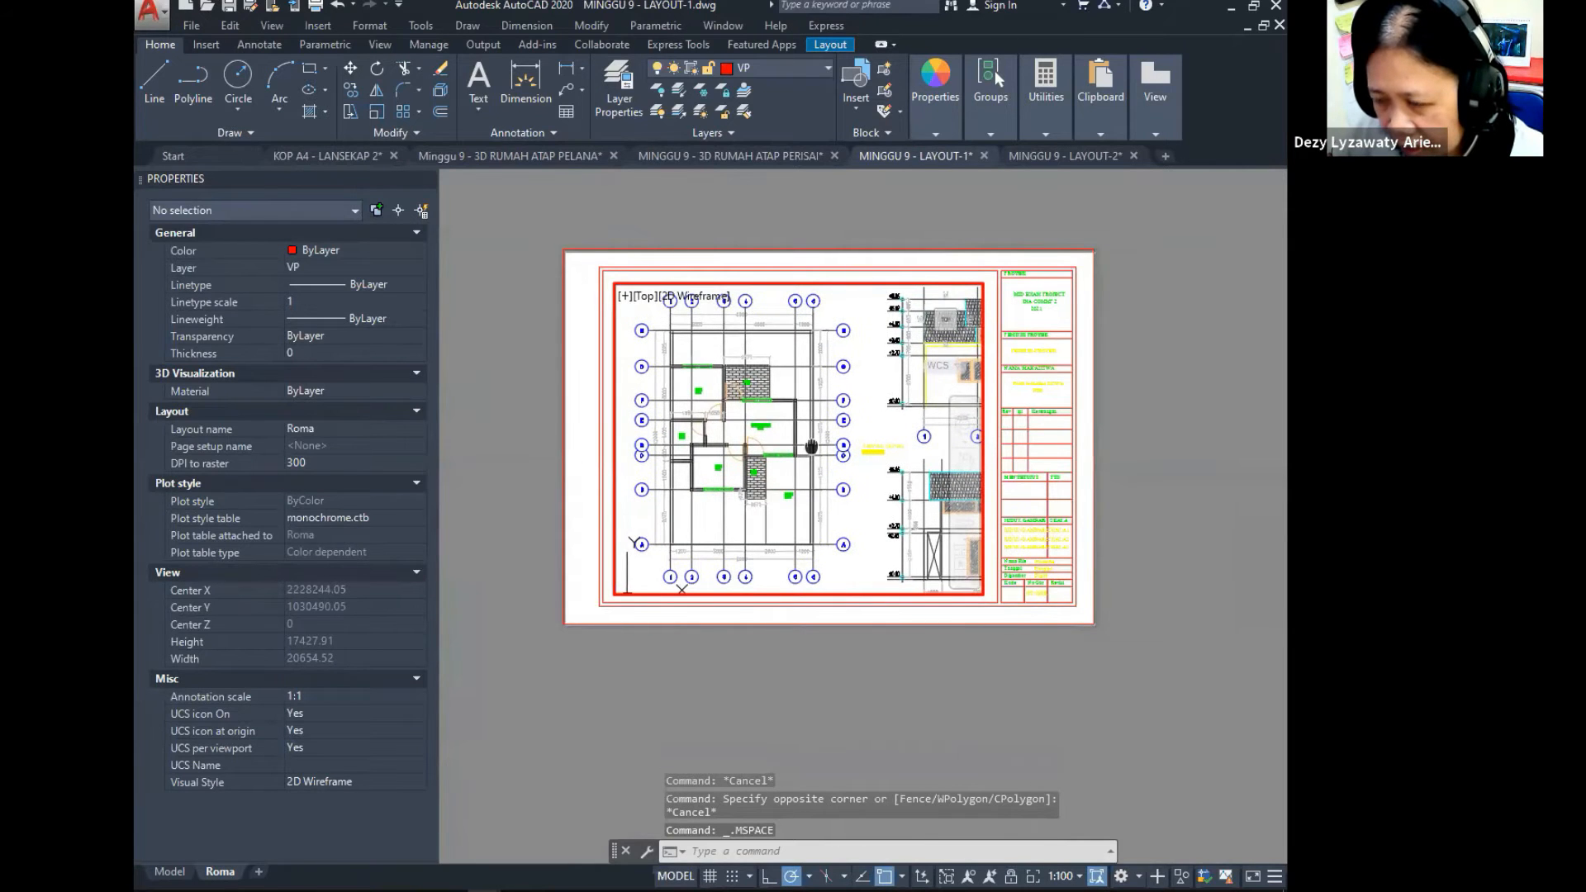
double_click(987, 696)
Step: Narrow the viewport by about 69 mm from its right side so it frames only the floor plan, and deselect it
left_click(983, 456)
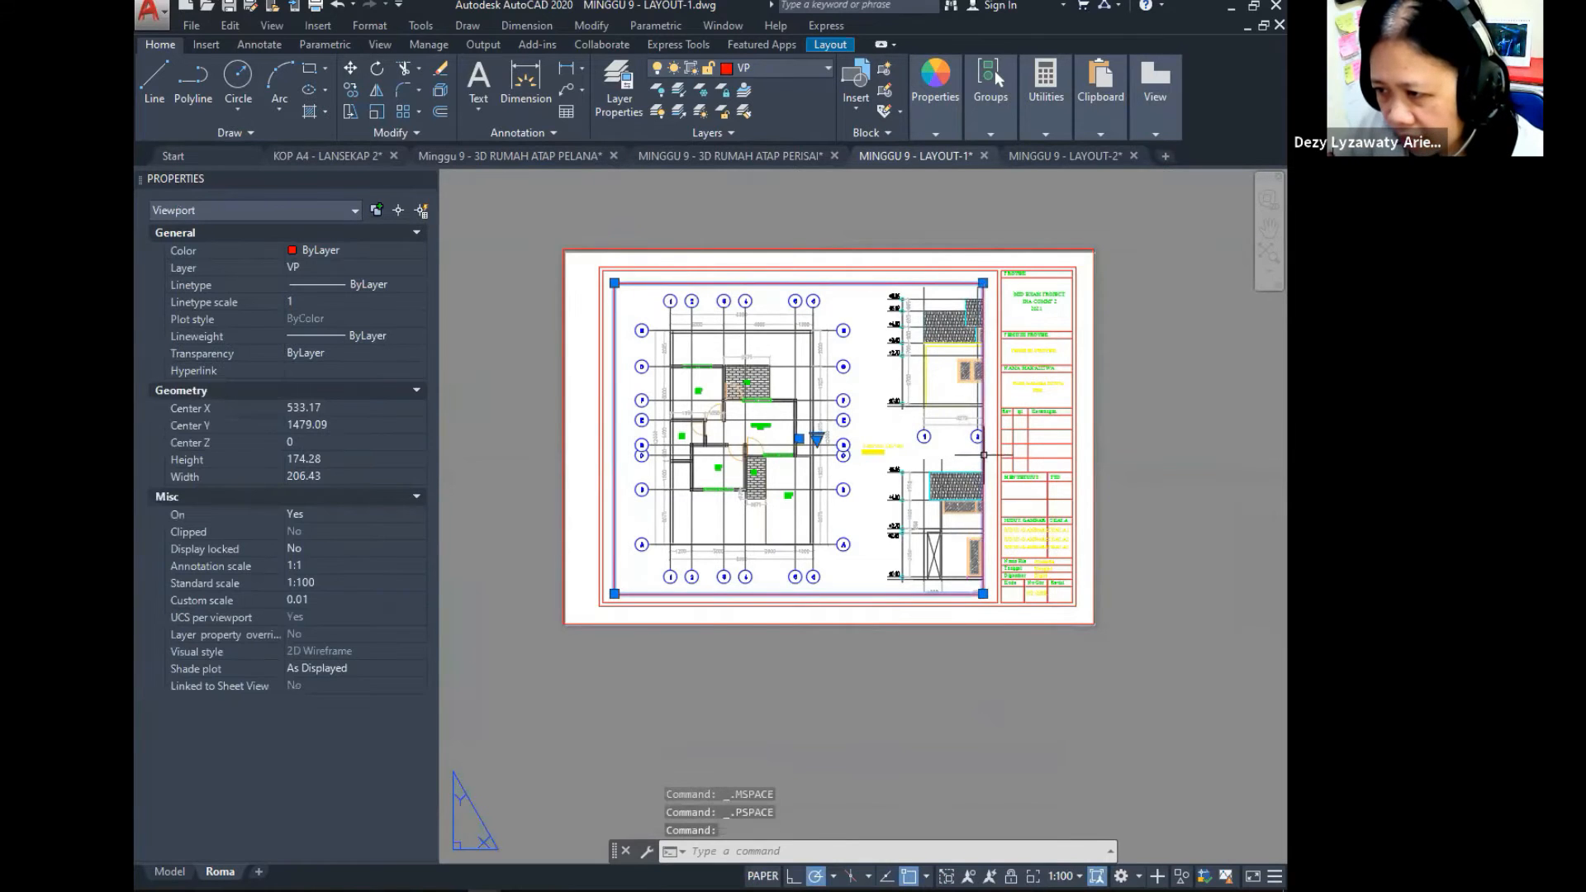
left_click(982, 283)
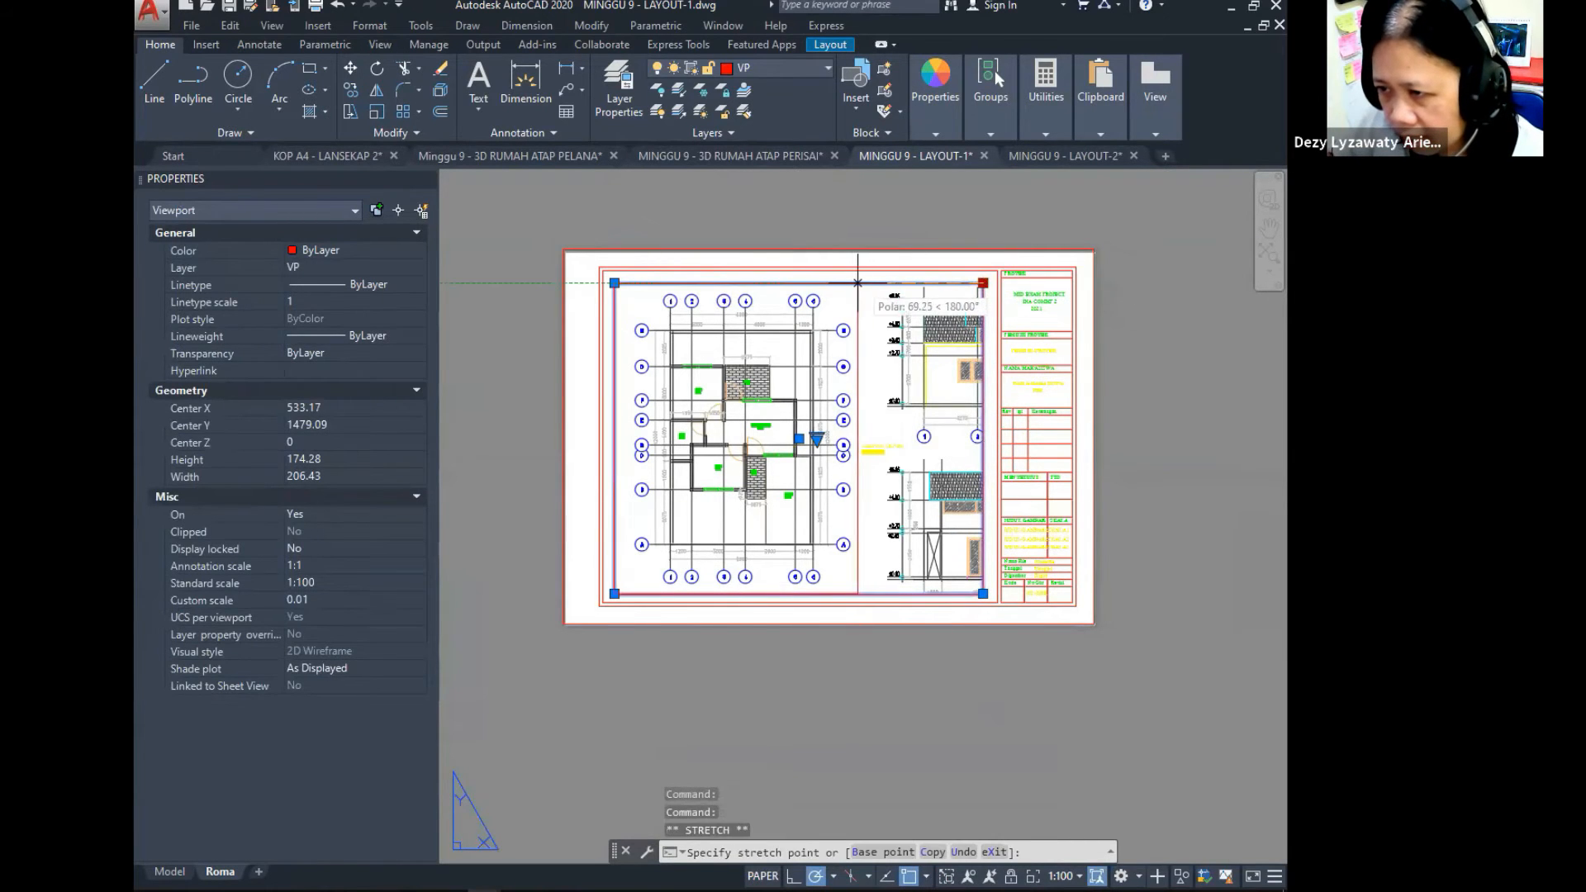
left_click(856, 283)
key("Escape")
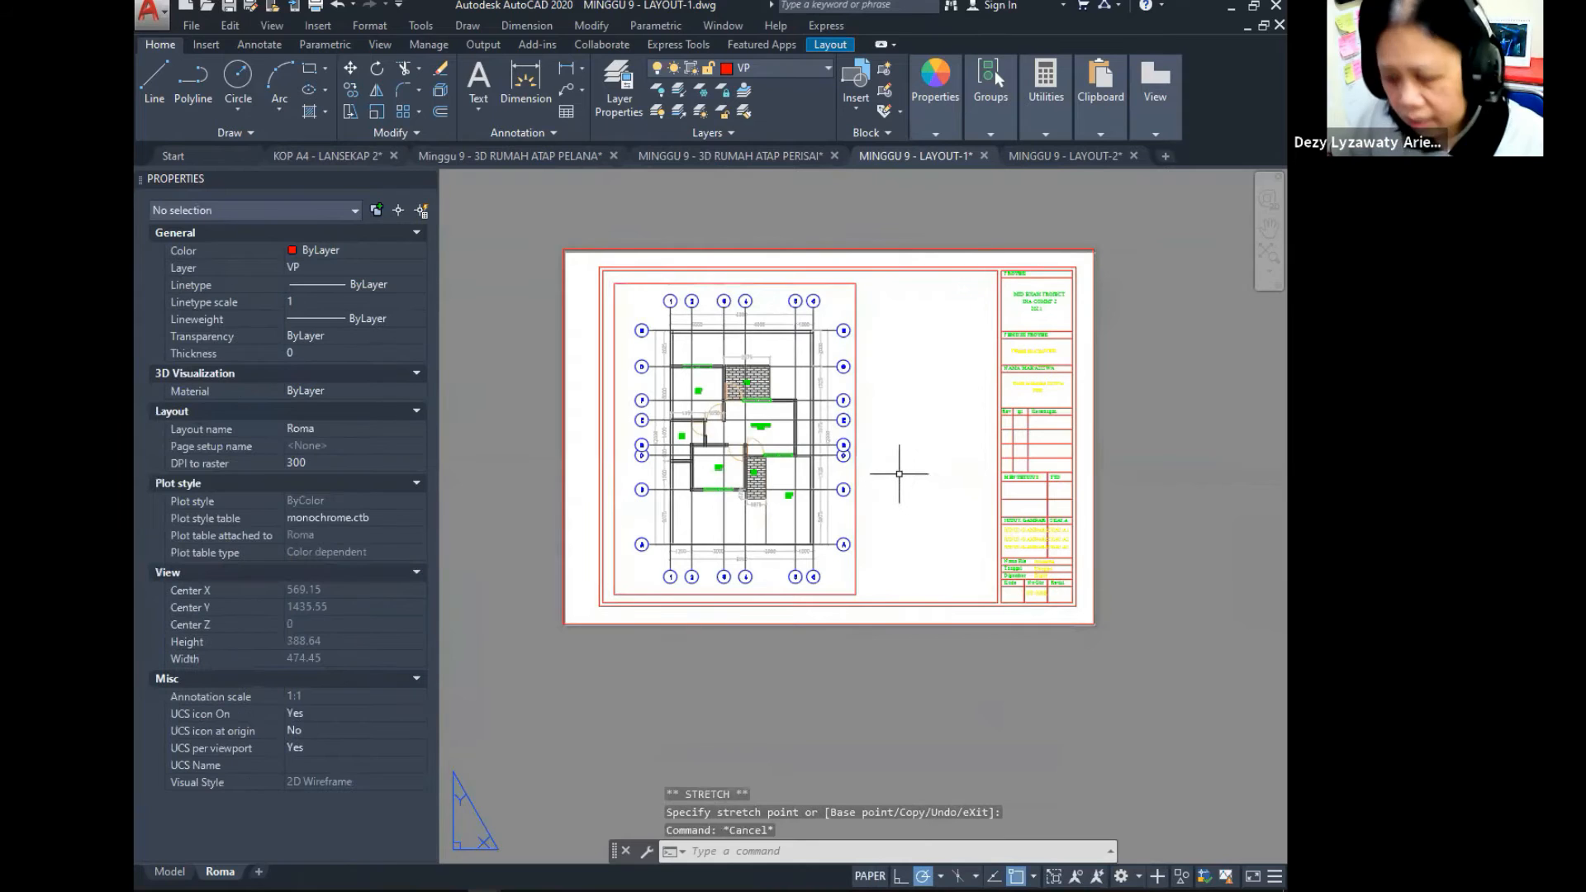
Step: Move the floor plan viewport horizontally to the right within the drawing frame
type("m")
key("Return")
left_click(899, 475)
left_click(832, 493)
key("Return")
left_click(977, 723)
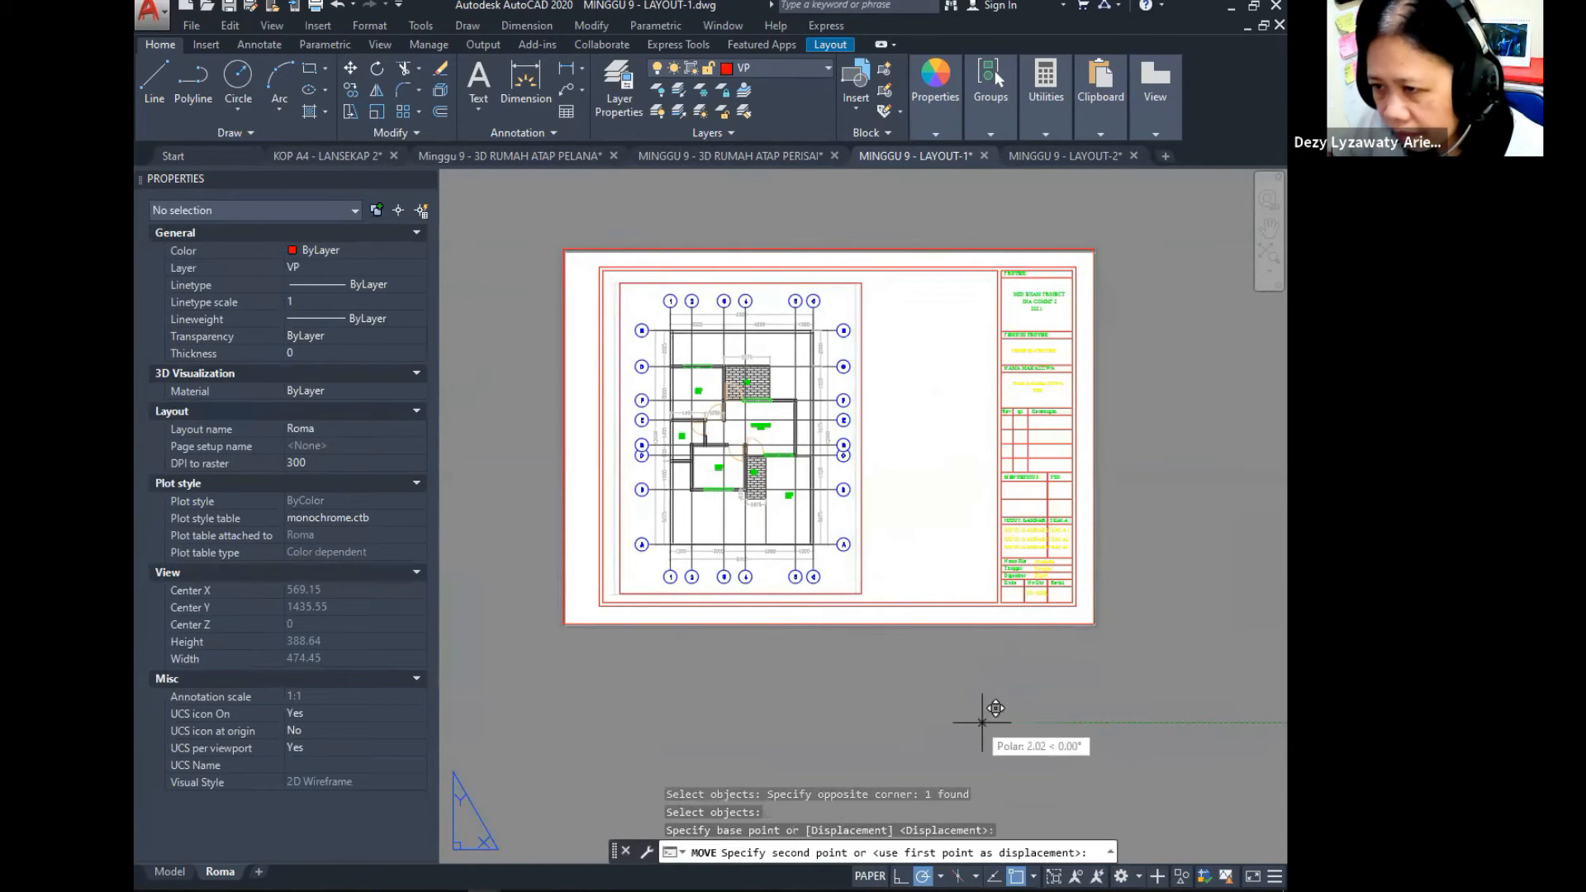
left_click(1016, 721)
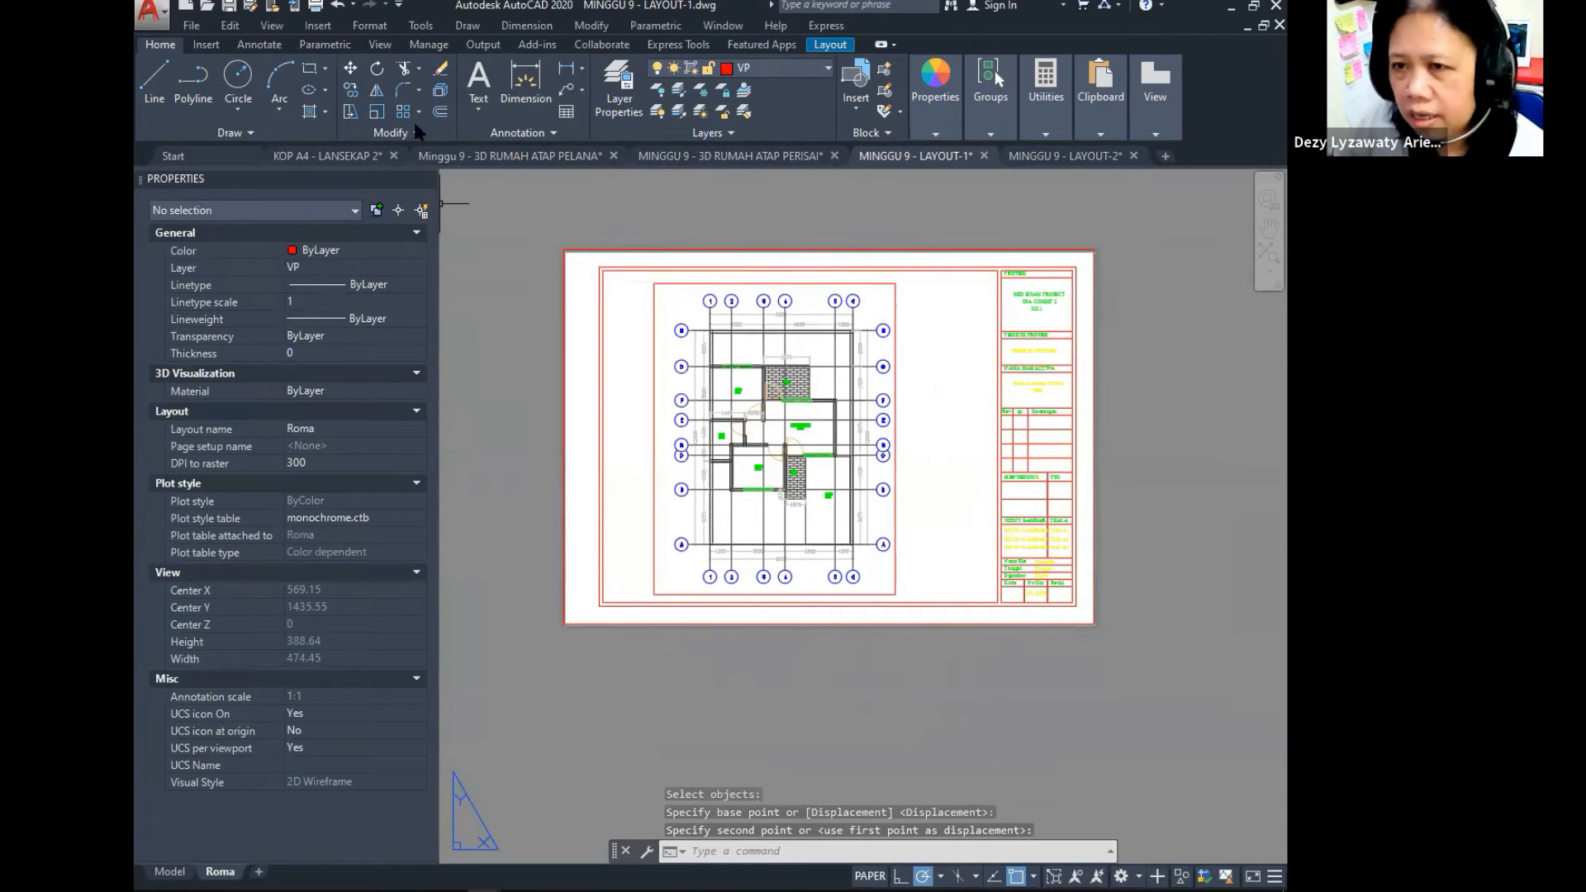
Step: Preview the plot of the Roma layout, exit the preview and cancel the plot
left_click(188, 30)
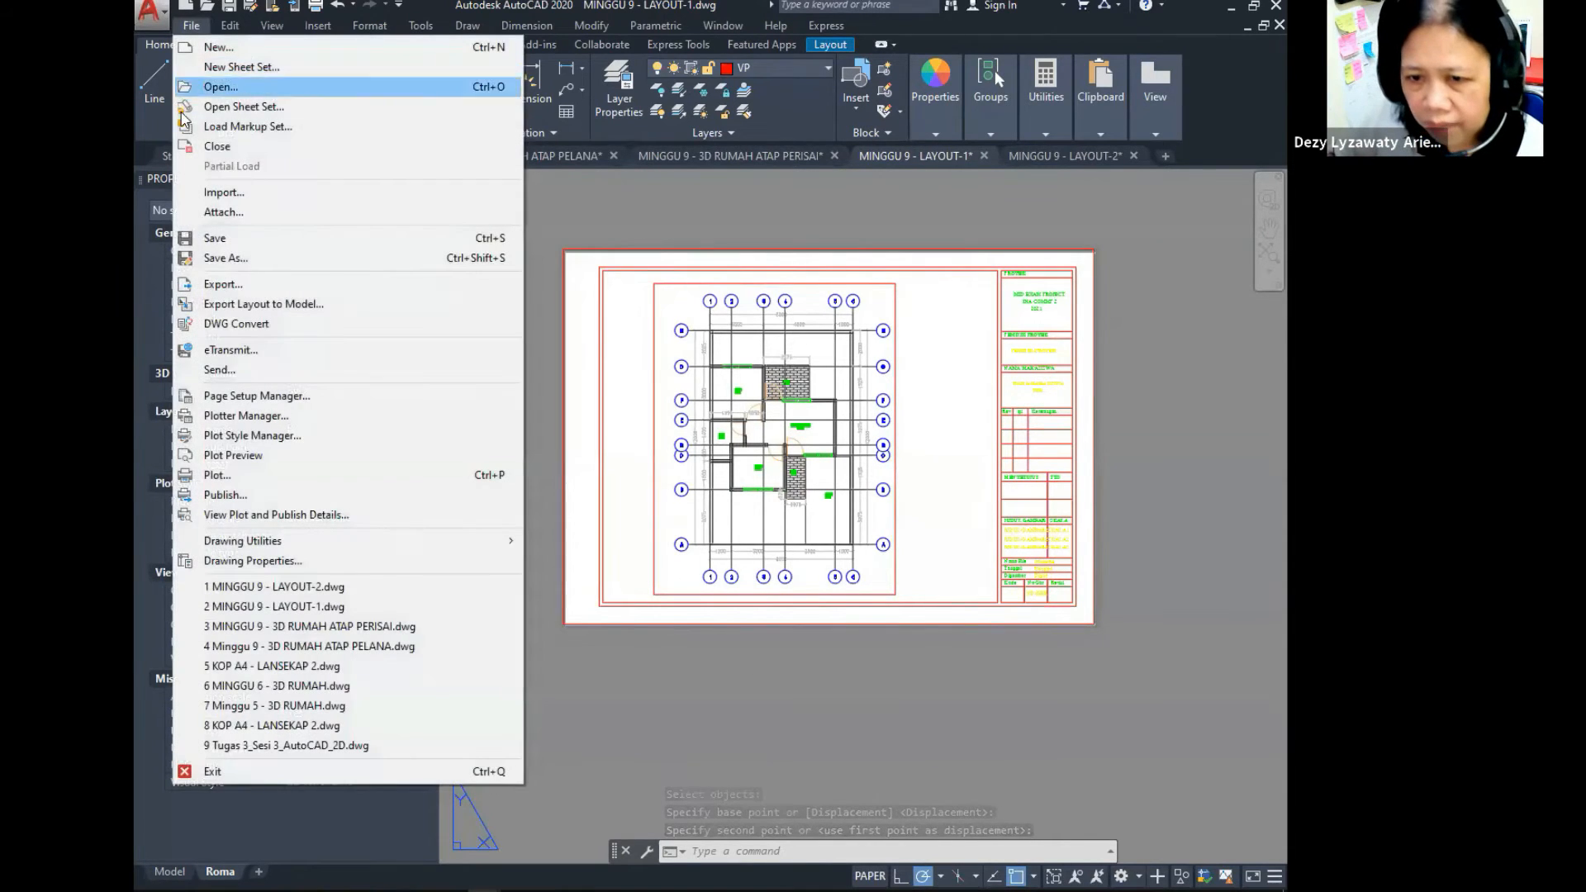
left_click(217, 476)
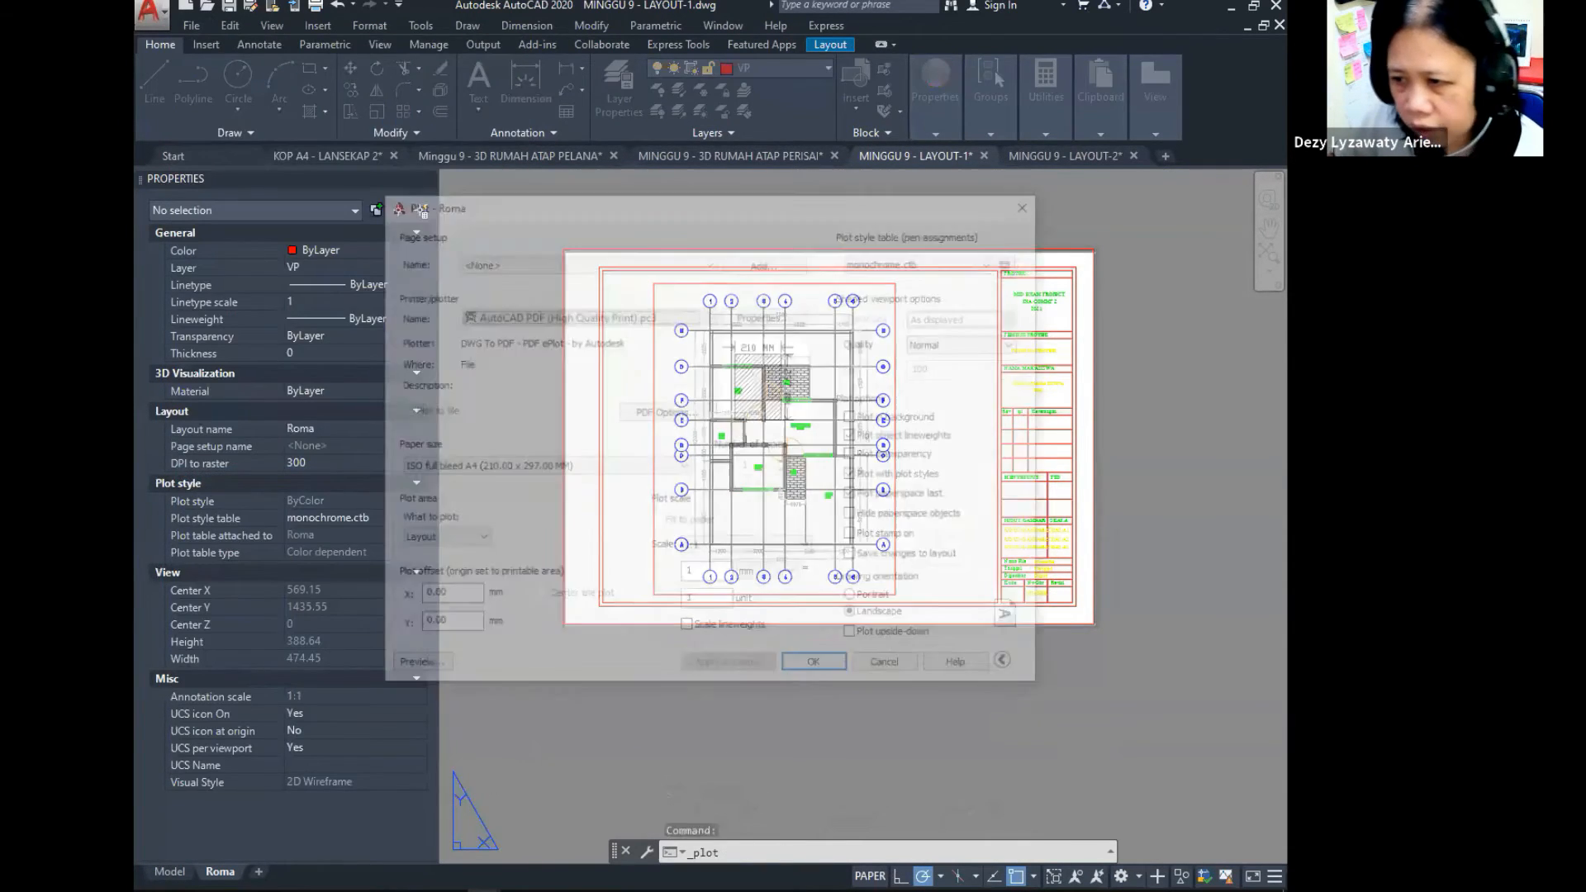
left_click_drag(795, 210, 793, 198)
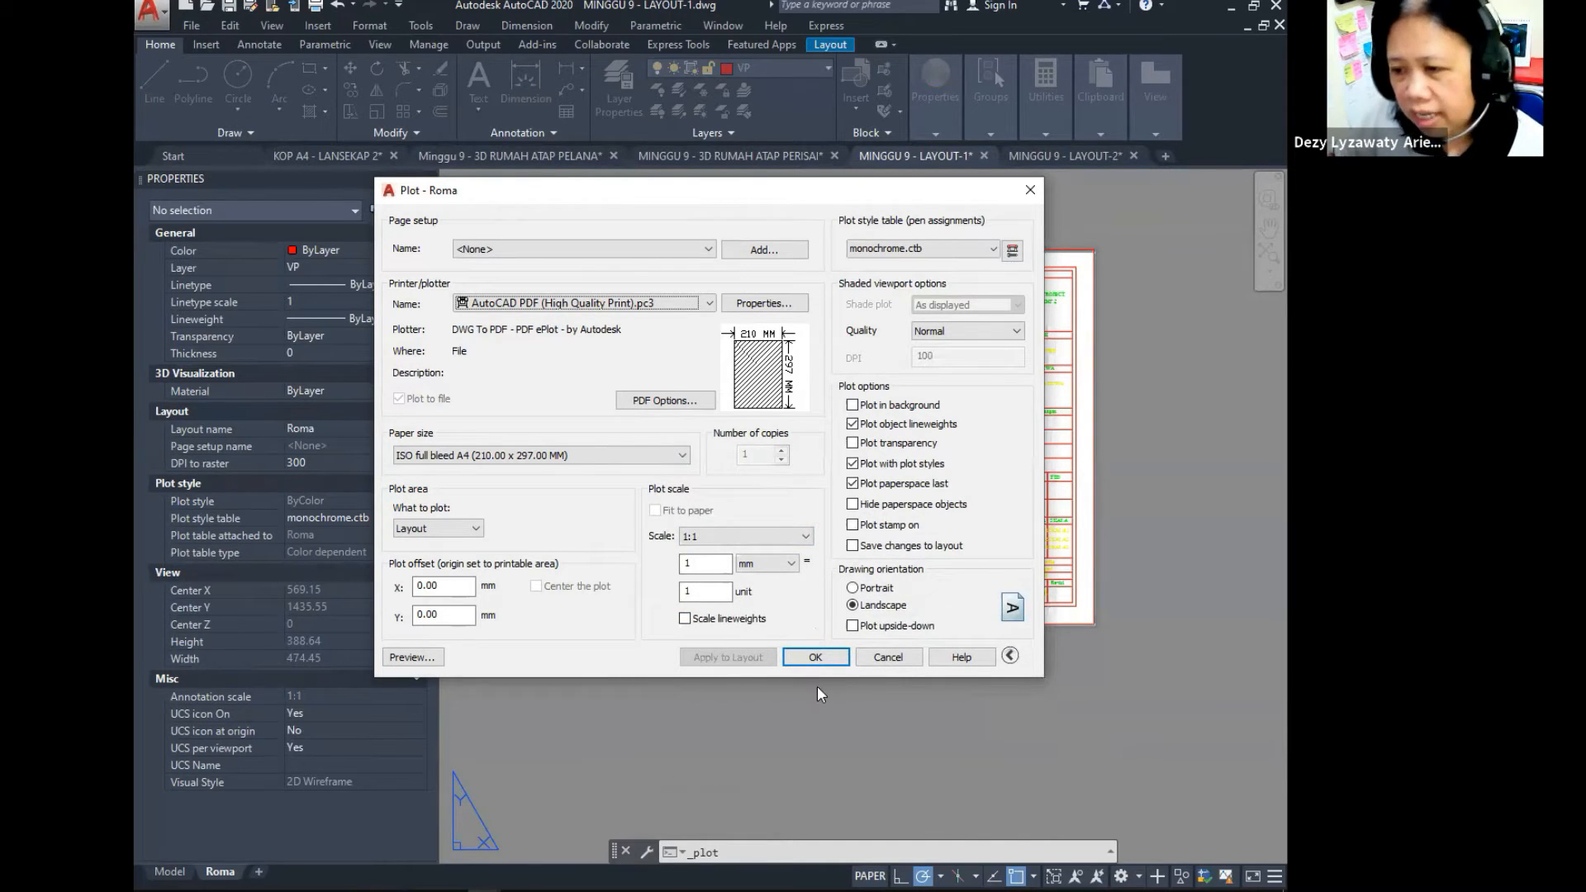
left_click(412, 658)
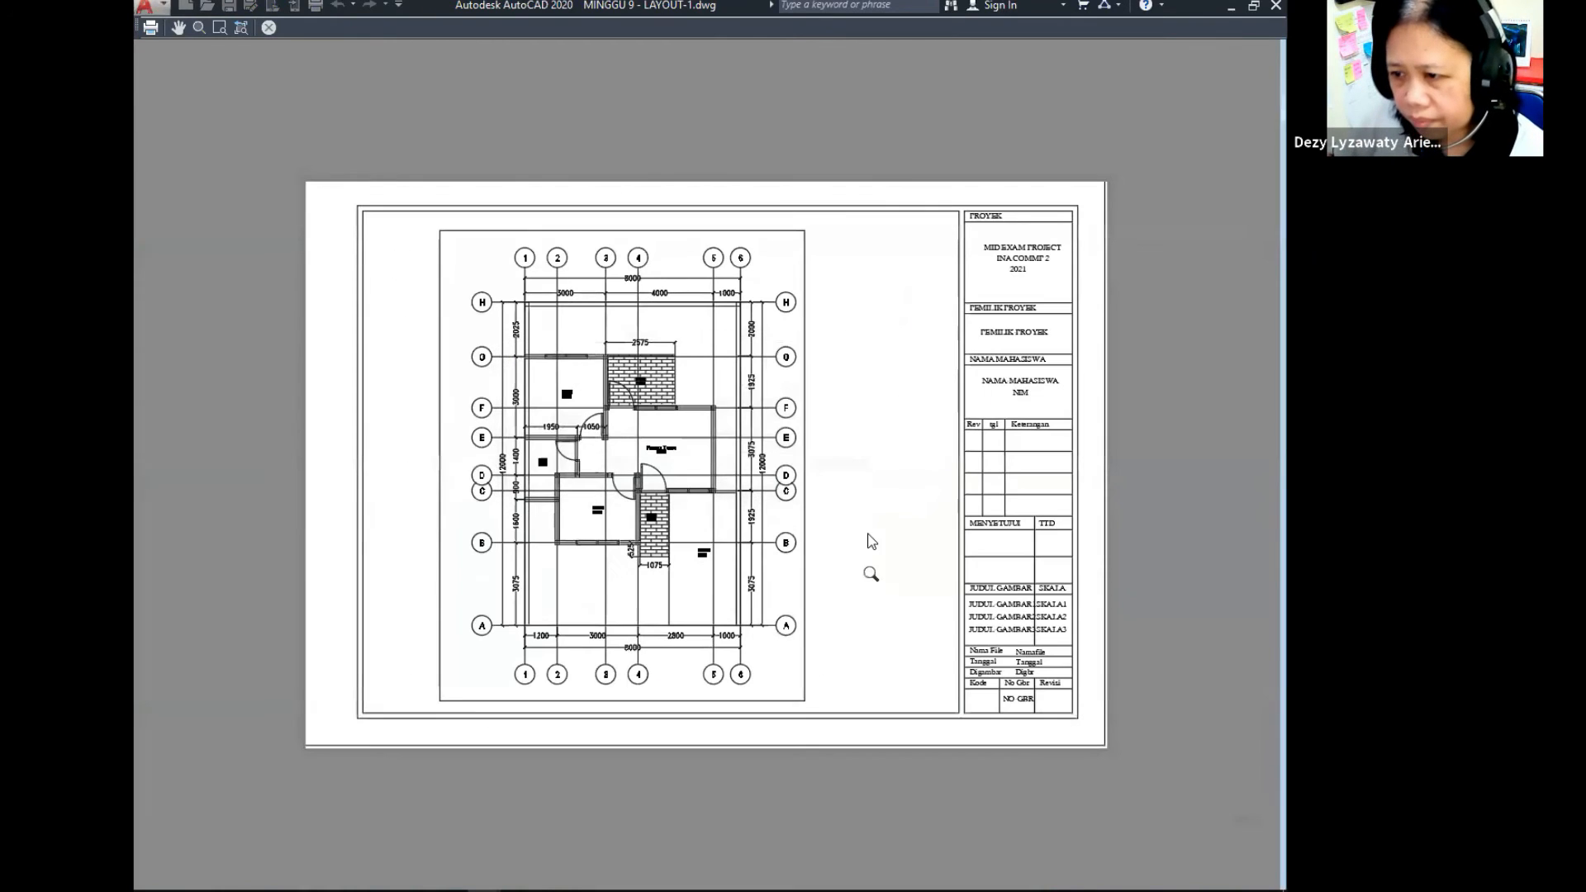
right_click(861, 529)
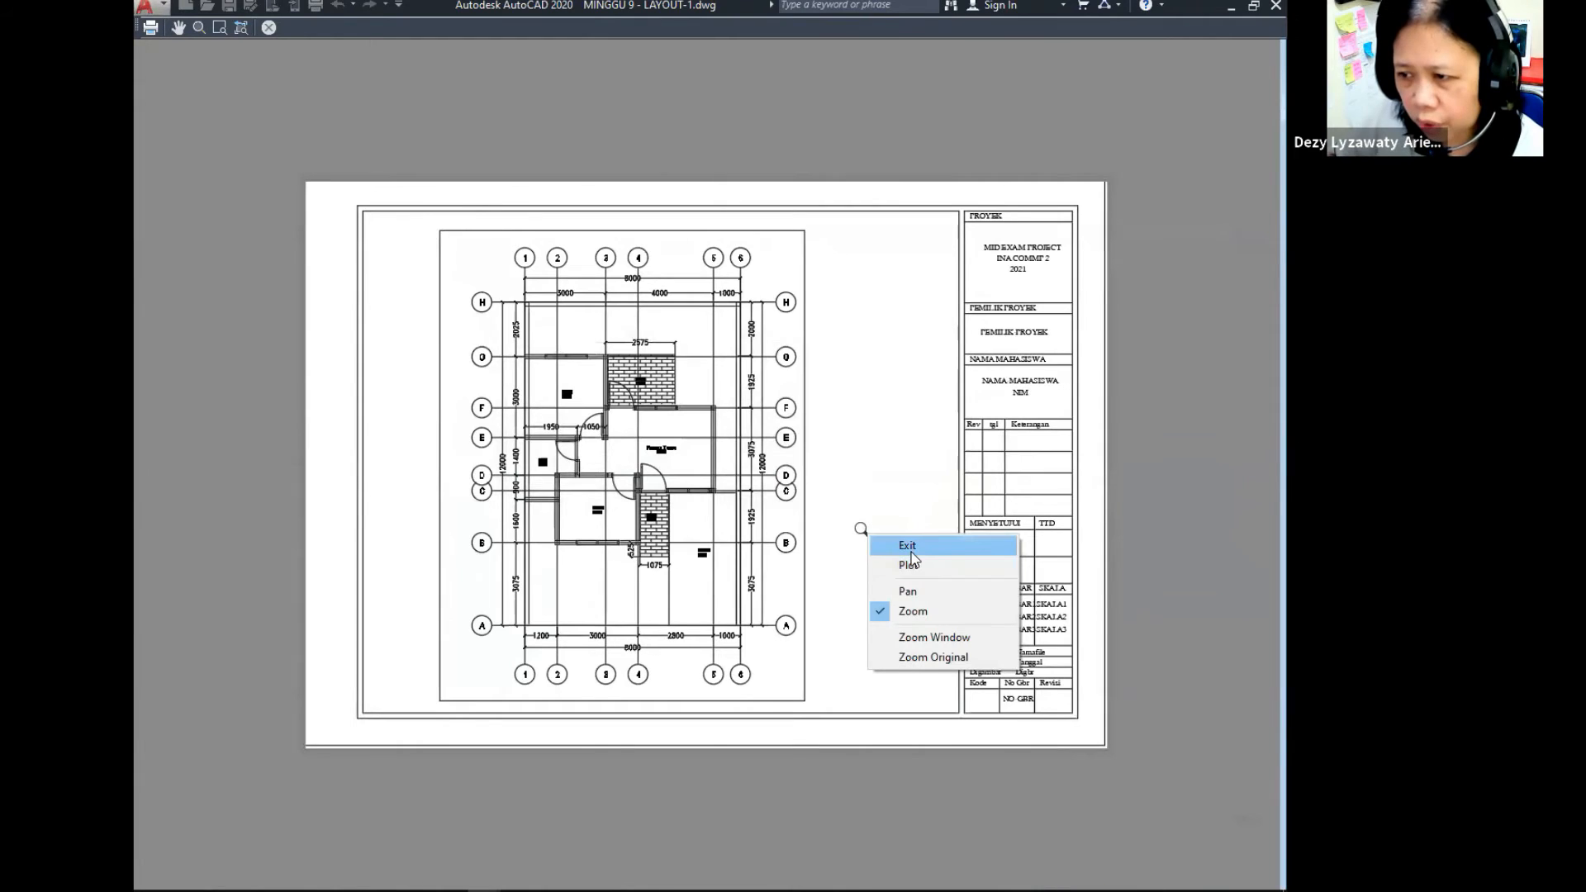
left_click(906, 546)
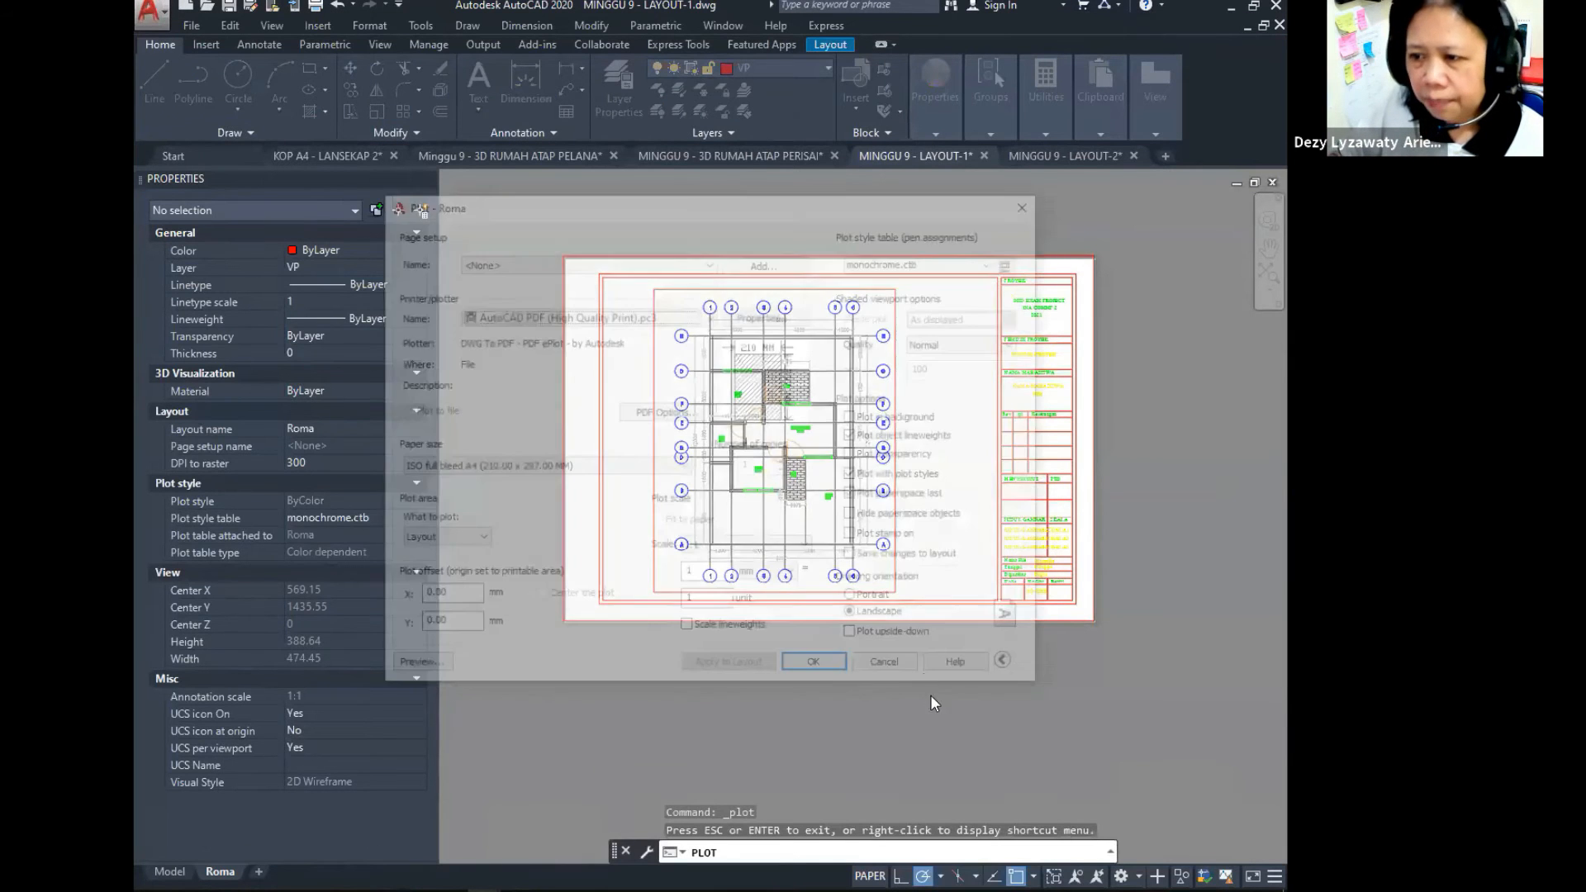
left_click(889, 662)
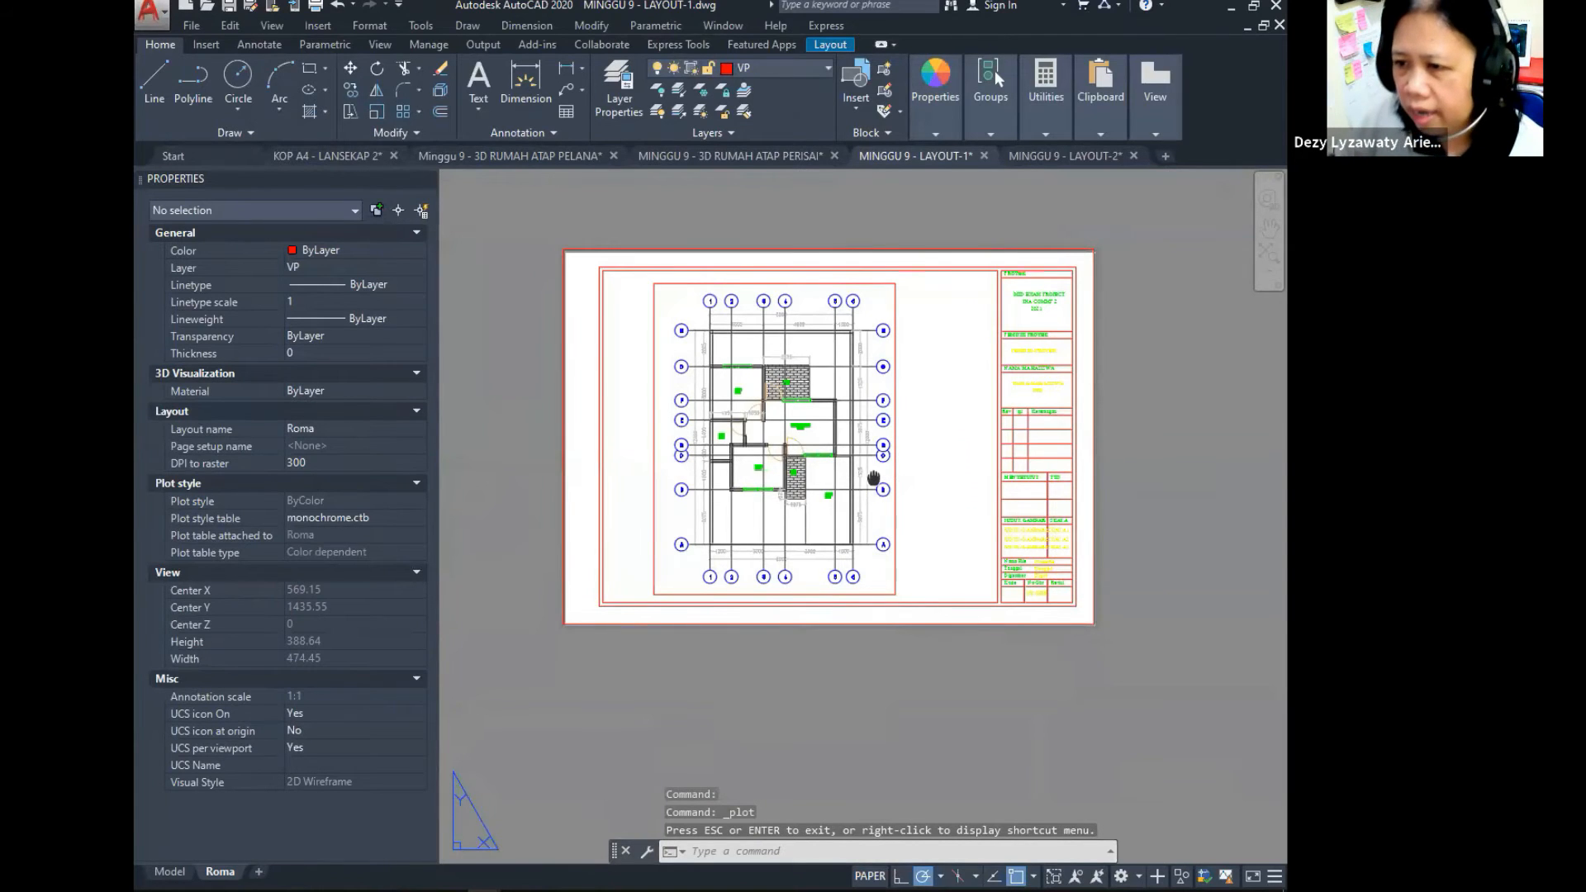
middle_click_drag(874, 478, 868, 496)
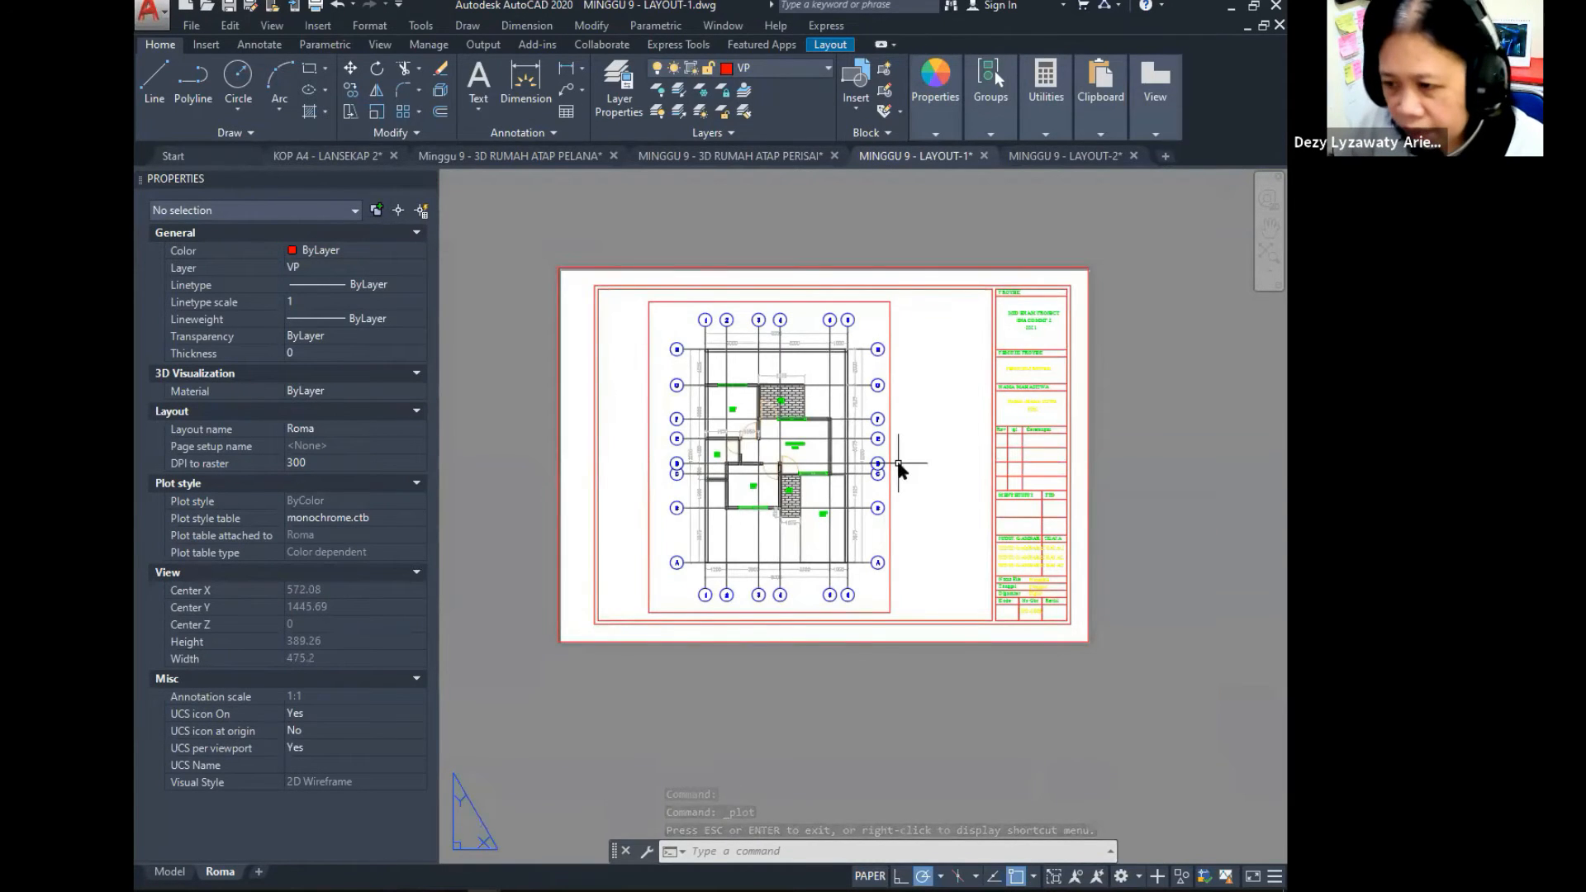
type("m")
key("Return")
left_click(891, 460)
key("Return")
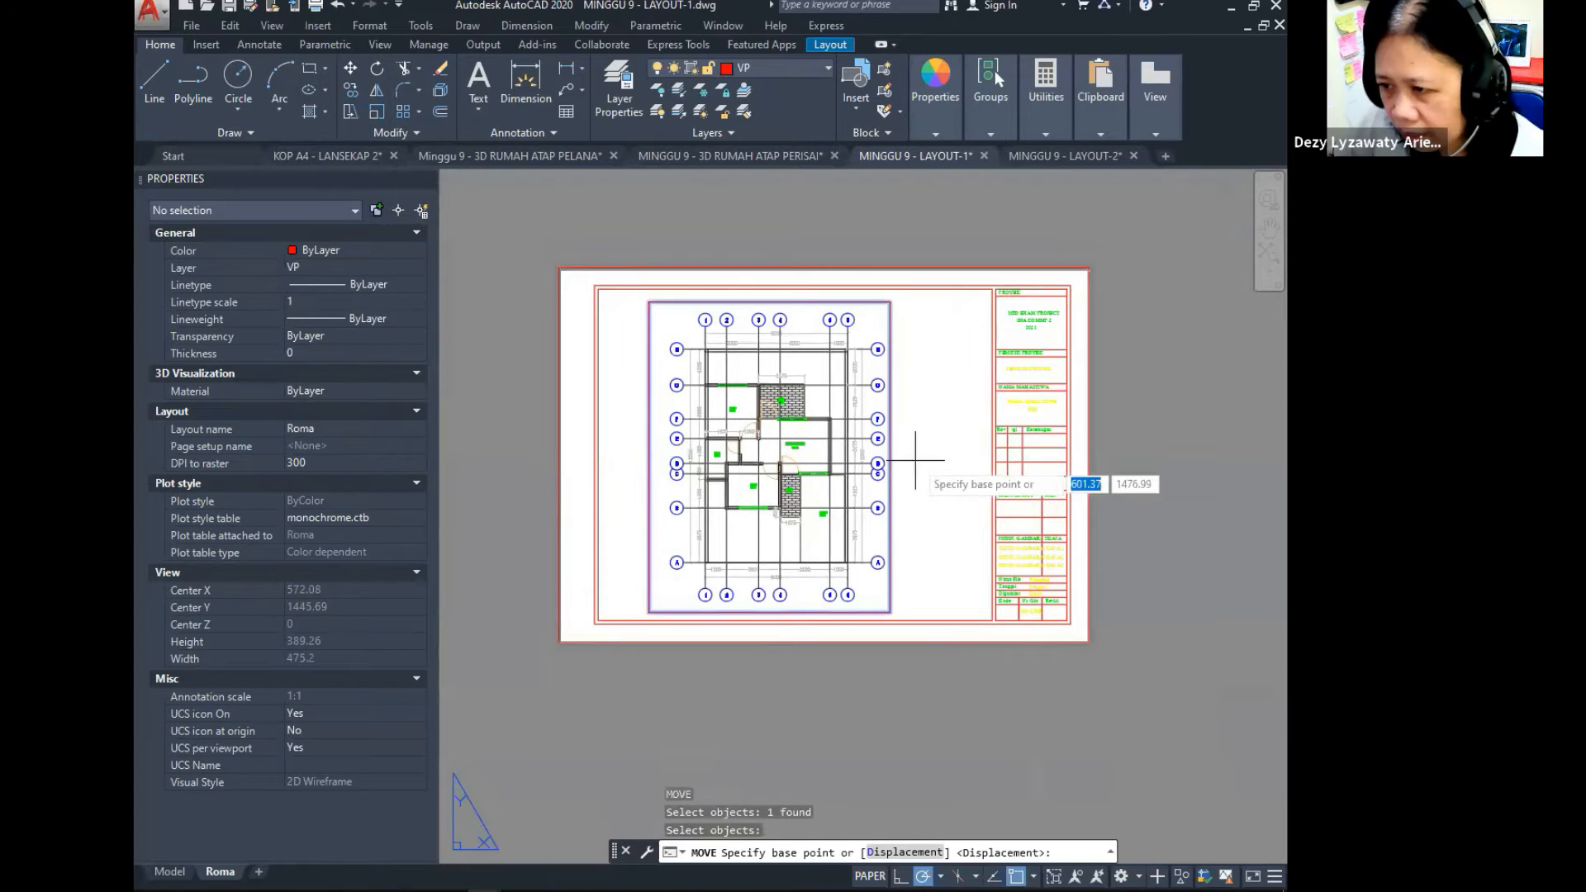
key("Escape")
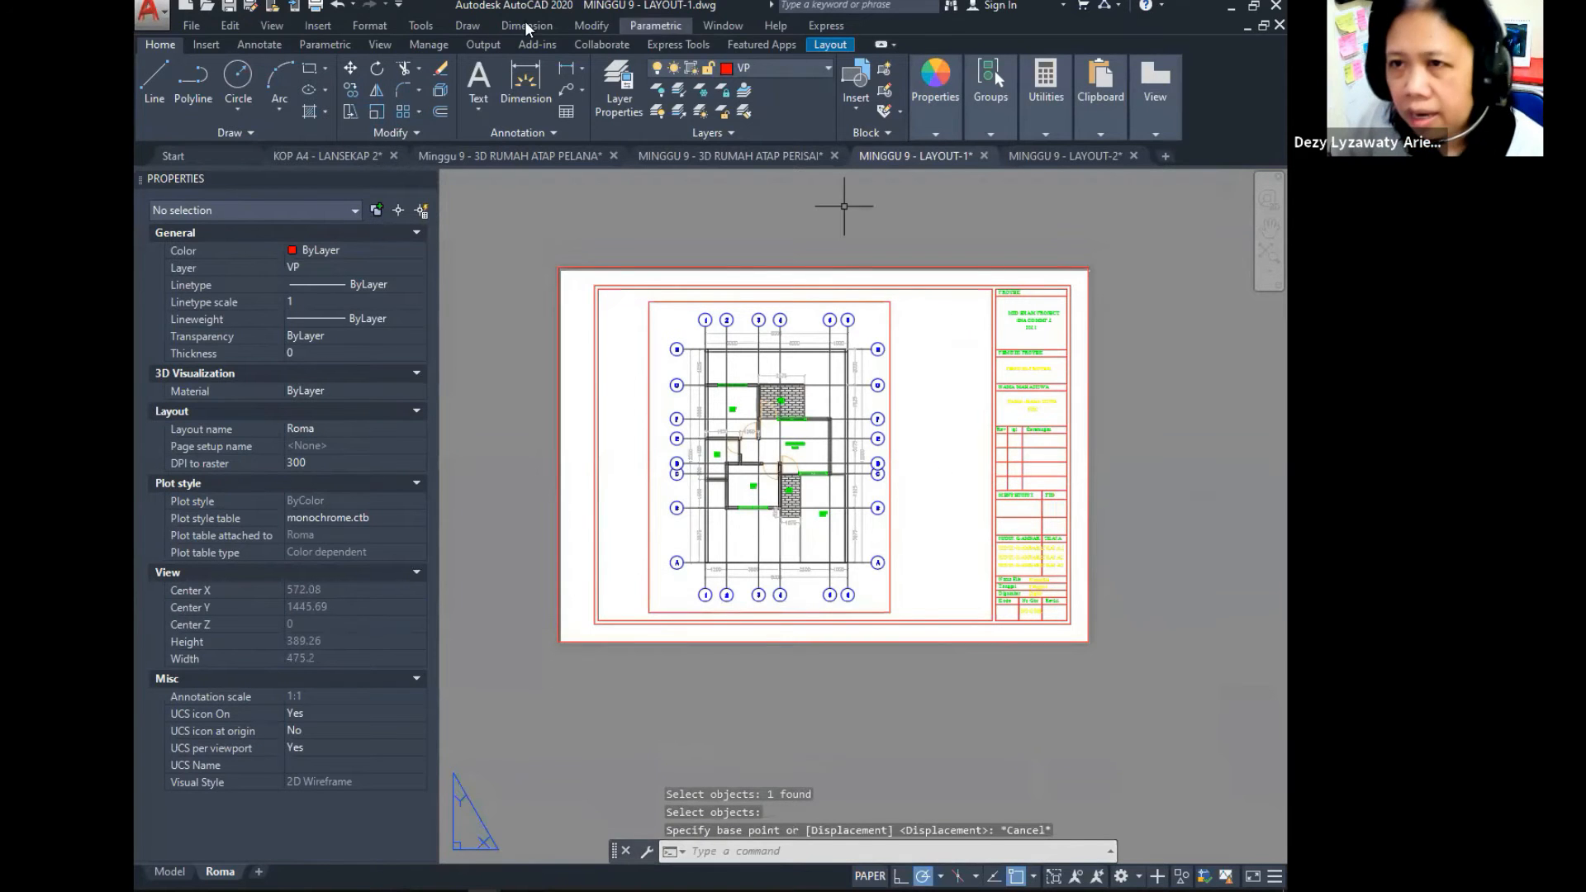
Step: Move the floor plan viewport a little farther to the right with the Move command
left_click(591, 26)
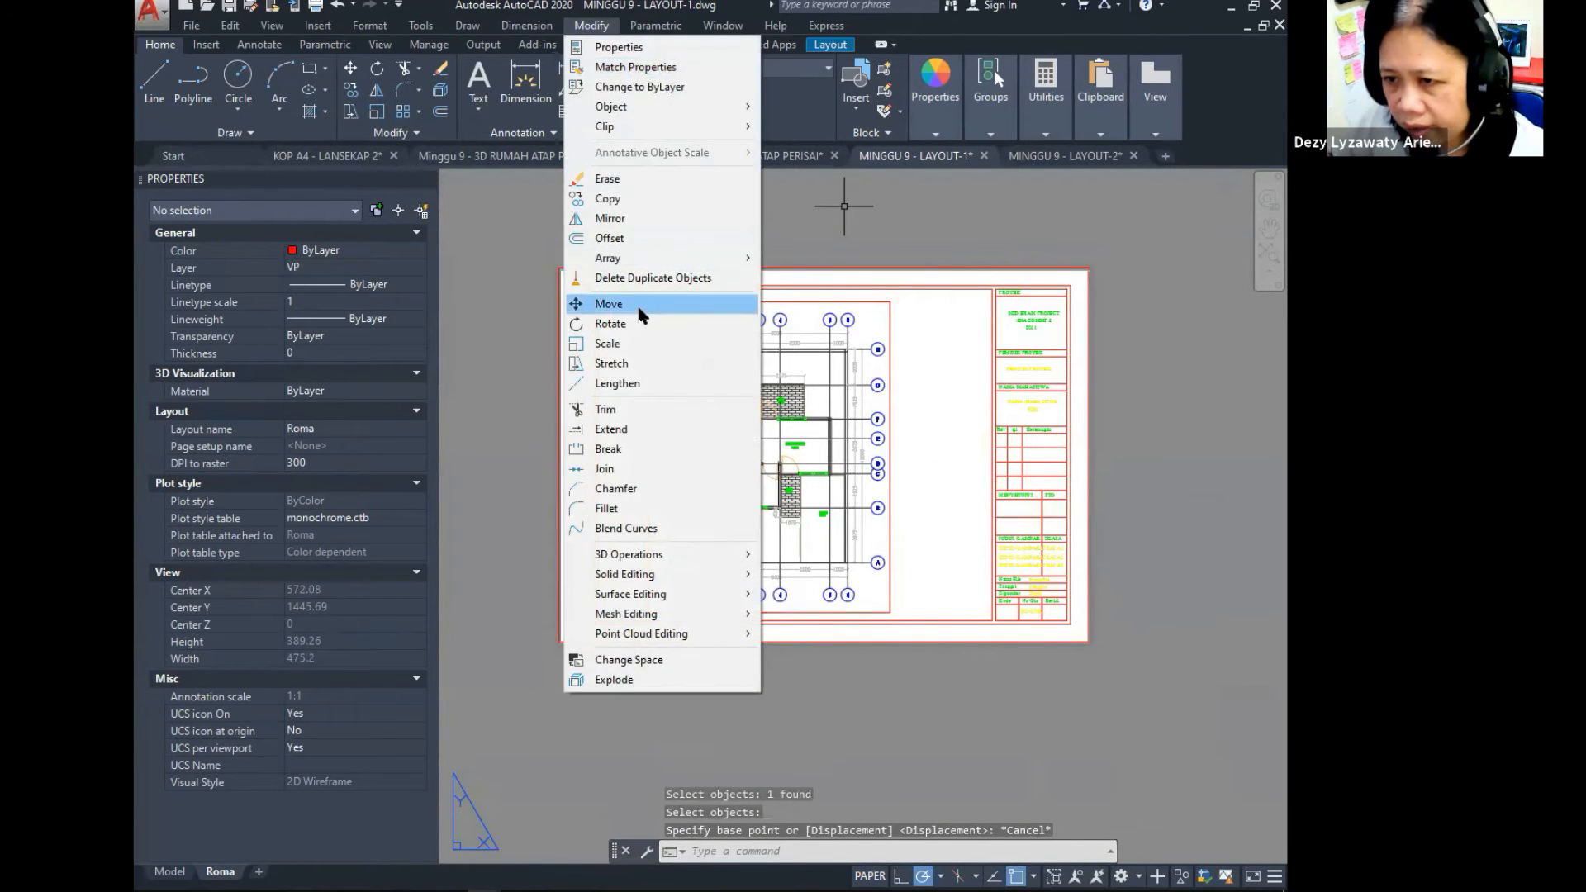
left_click(636, 303)
left_click(892, 459)
key("Return")
left_click(908, 452)
left_click(935, 453)
Step: Repeat the Move command to shift the floor plan viewport slightly back to the left
right_click(935, 437)
left_click(962, 446)
left_click(918, 456)
key("Return")
left_click(951, 463)
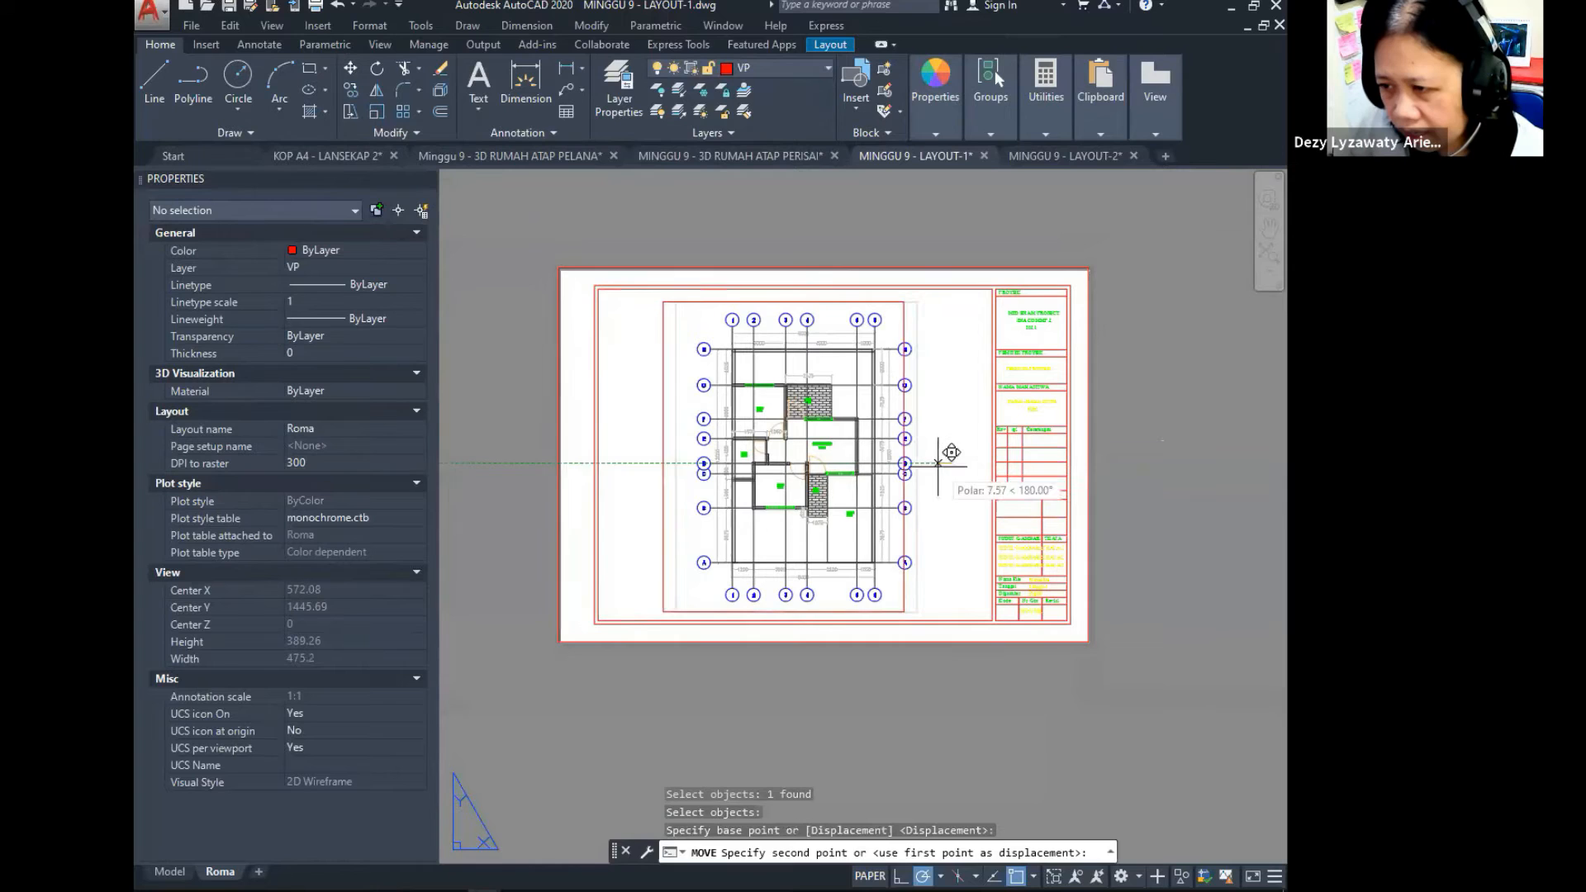
left_click(924, 451)
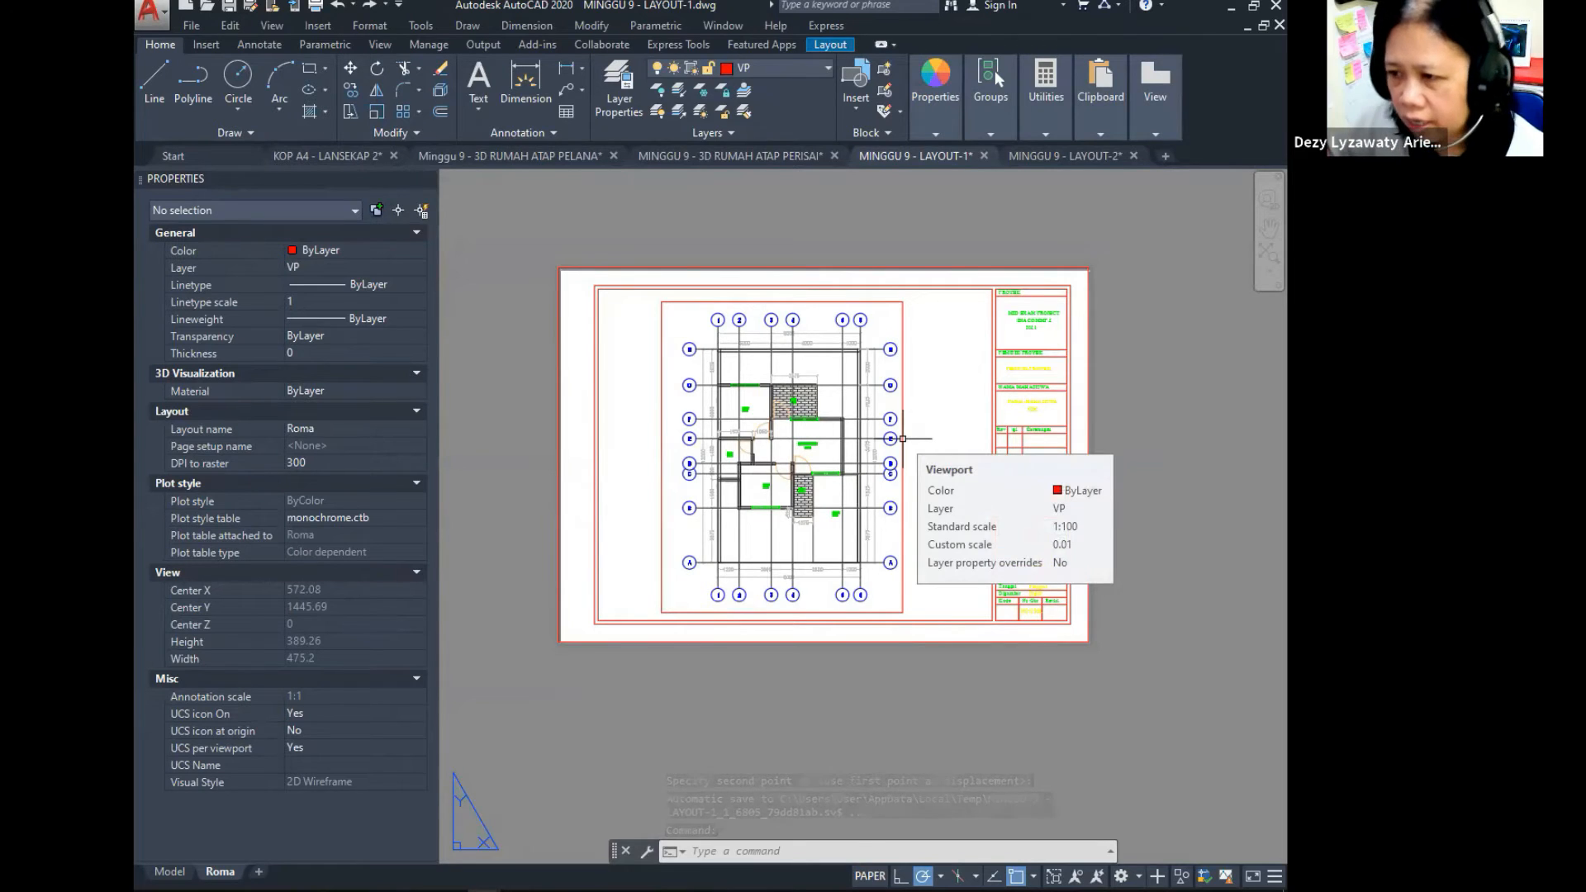
middle_click_drag(900, 451, 872, 465)
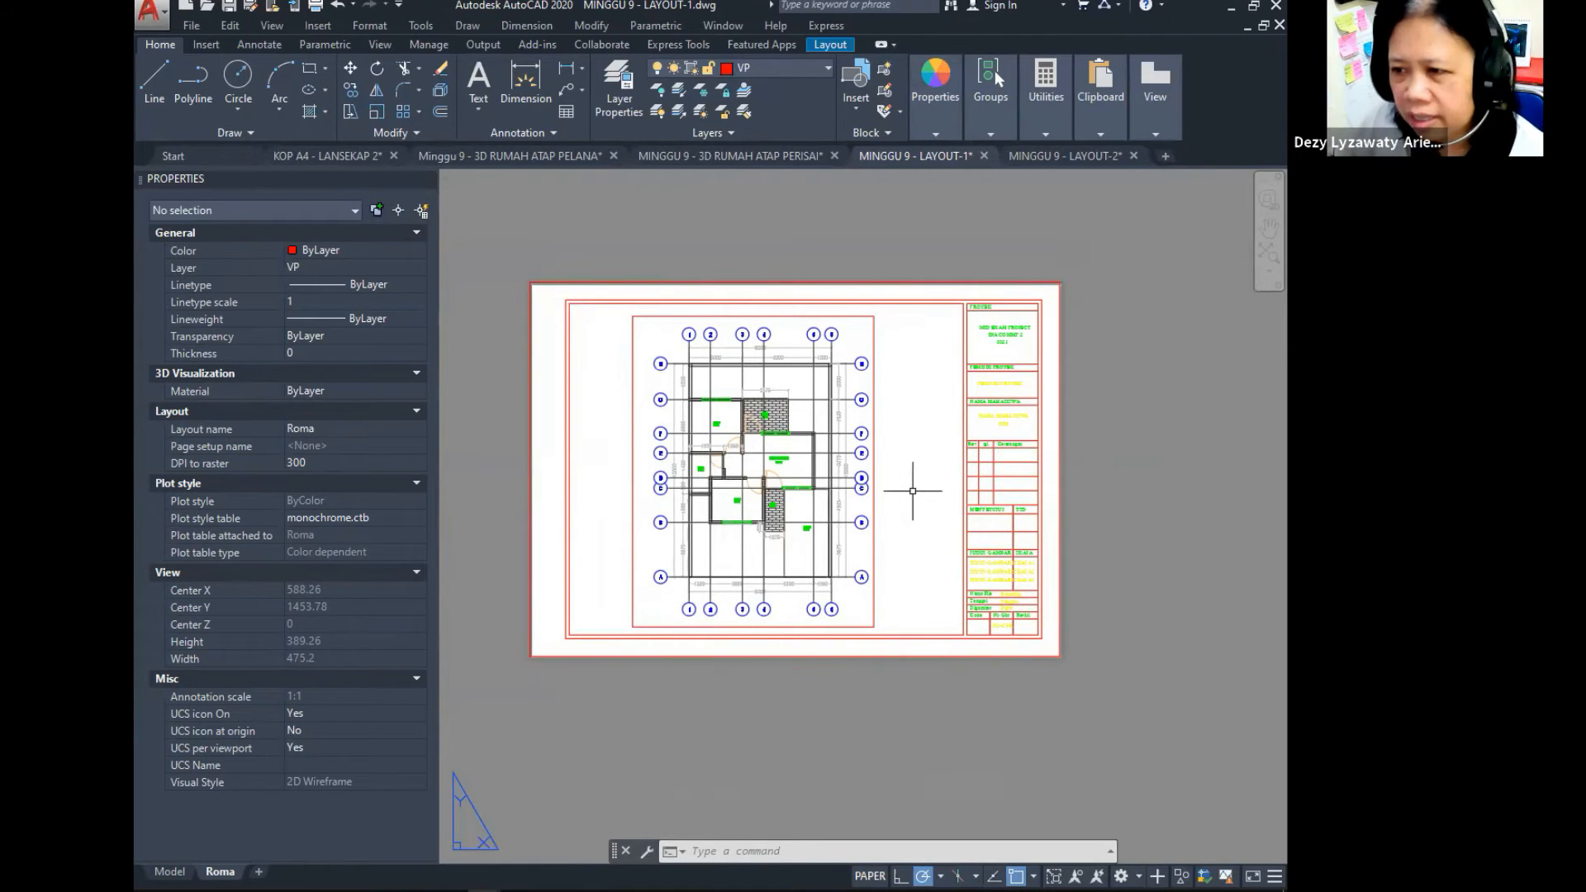
scroll(914, 491, "up", 2)
middle_click_drag(873, 462, 961, 395)
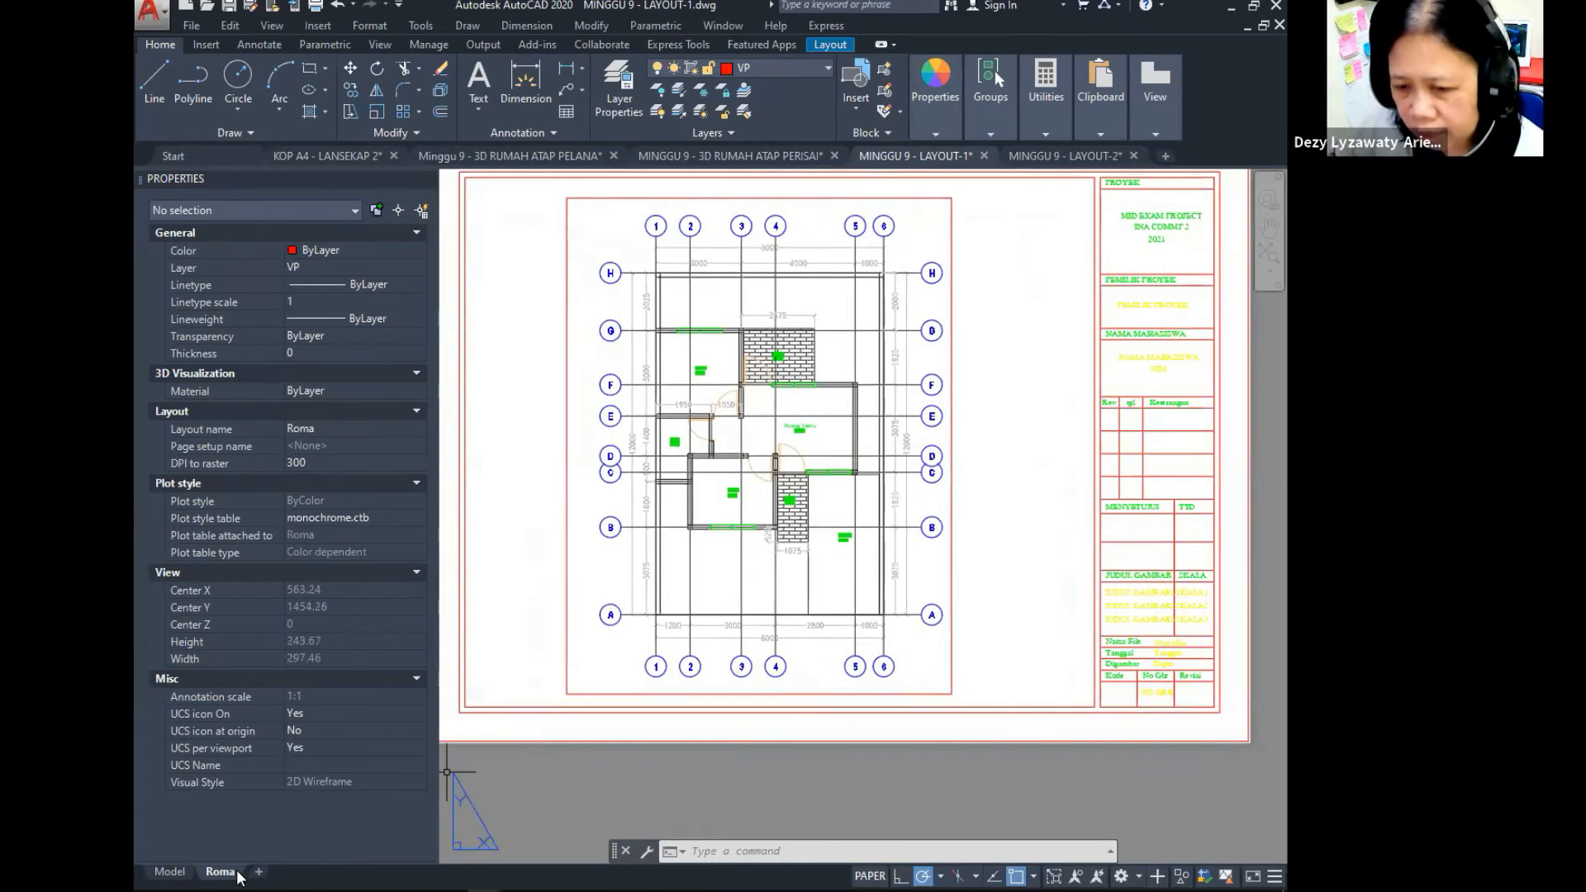
Step: Create a copy of the Roma layout placed at the end of the layouts
scroll(612, 596, "down", 2)
middle_click_drag(612, 597, 612, 584)
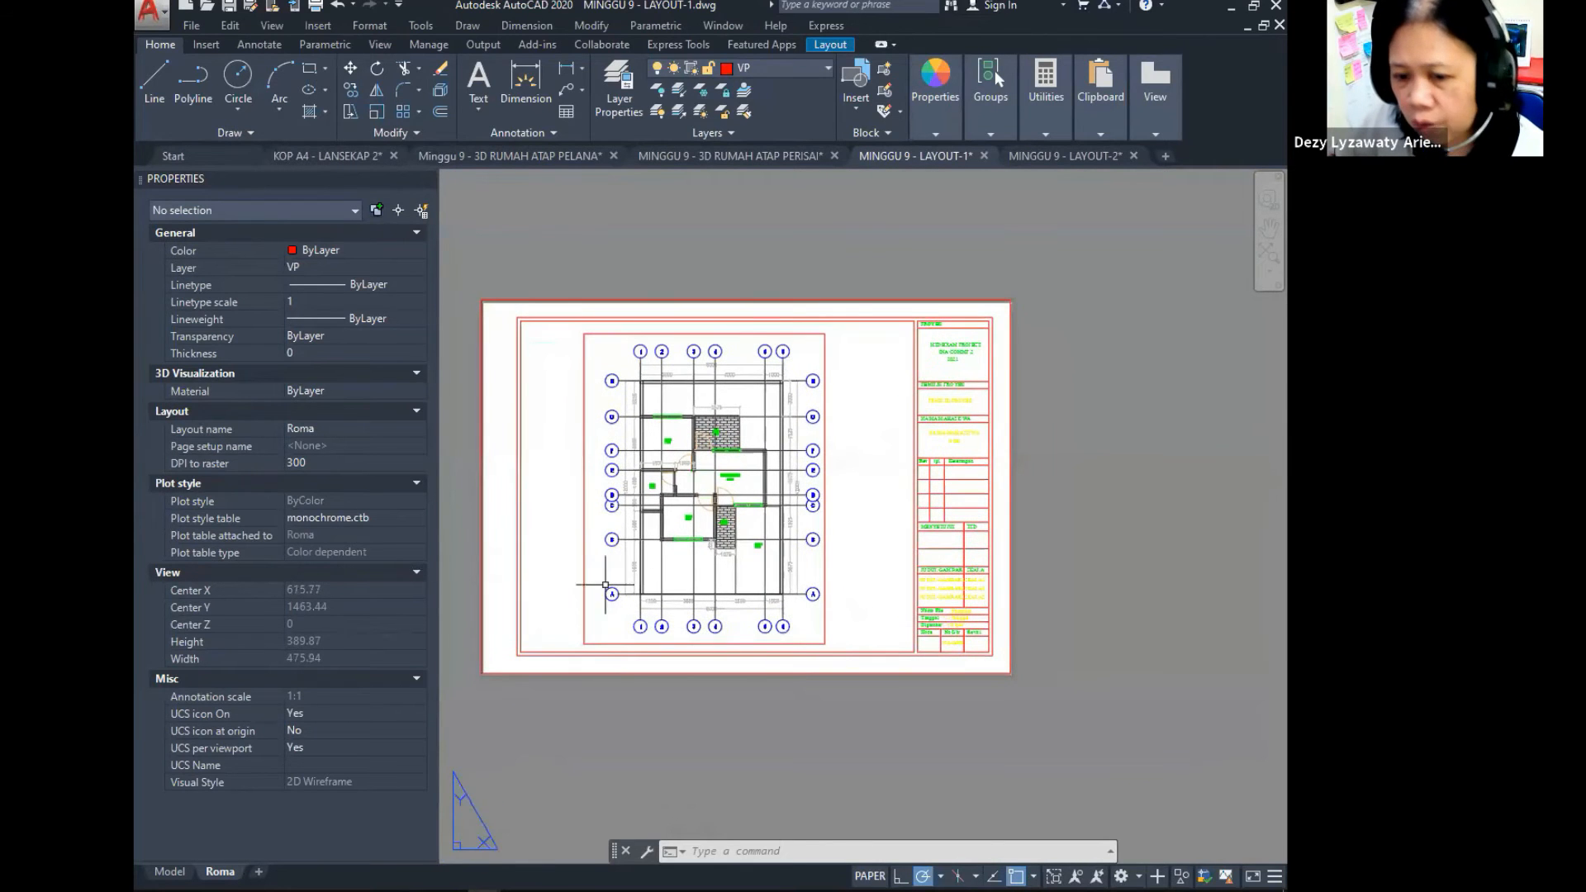
right_click(230, 878)
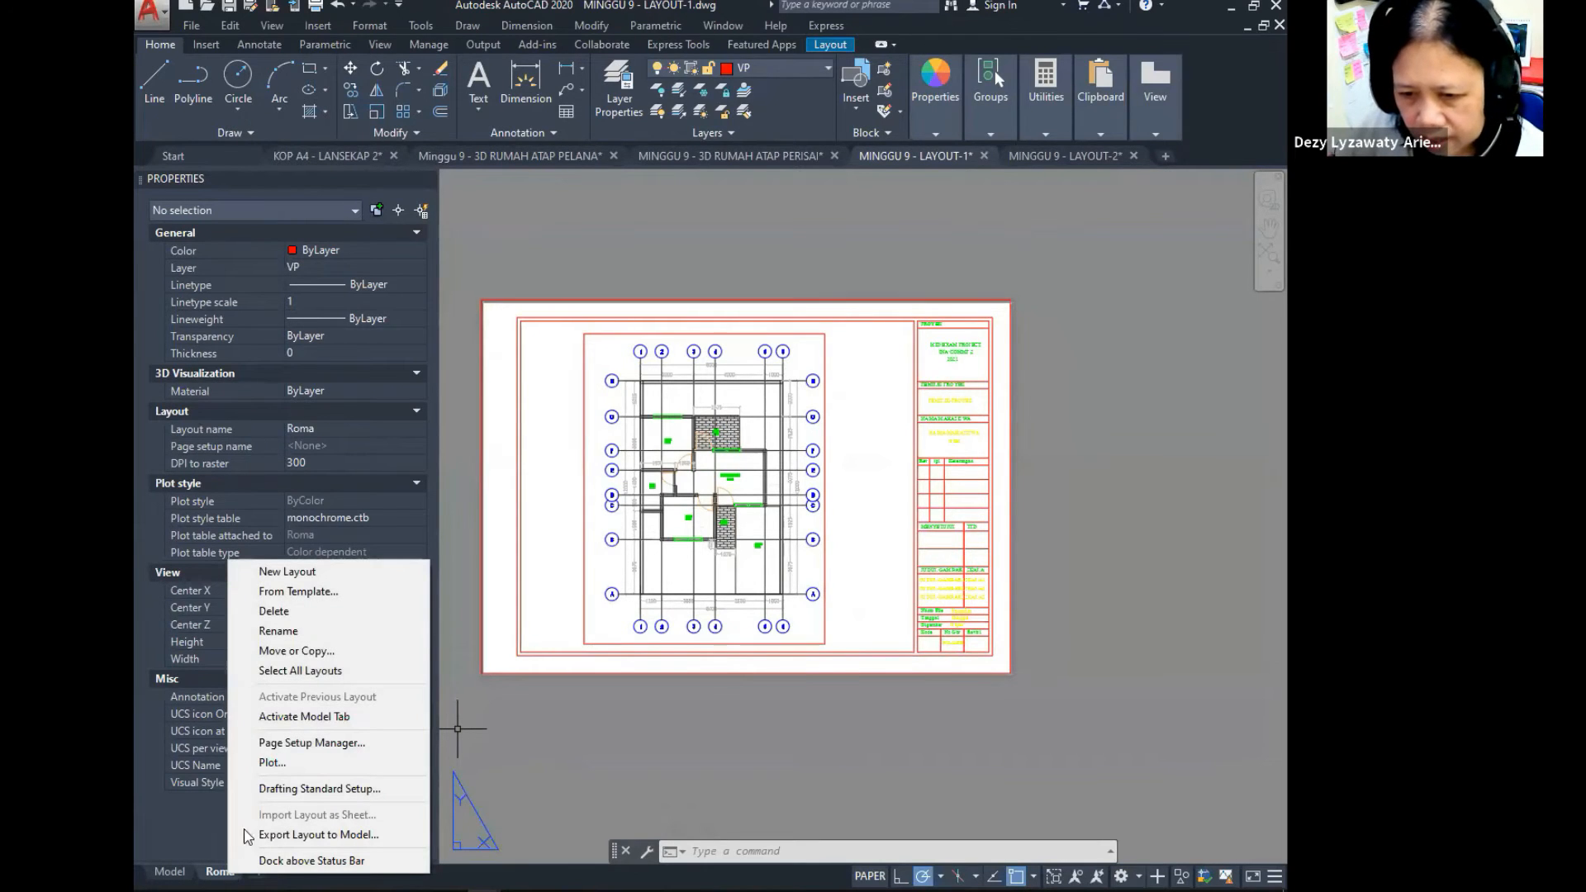
left_click(314, 652)
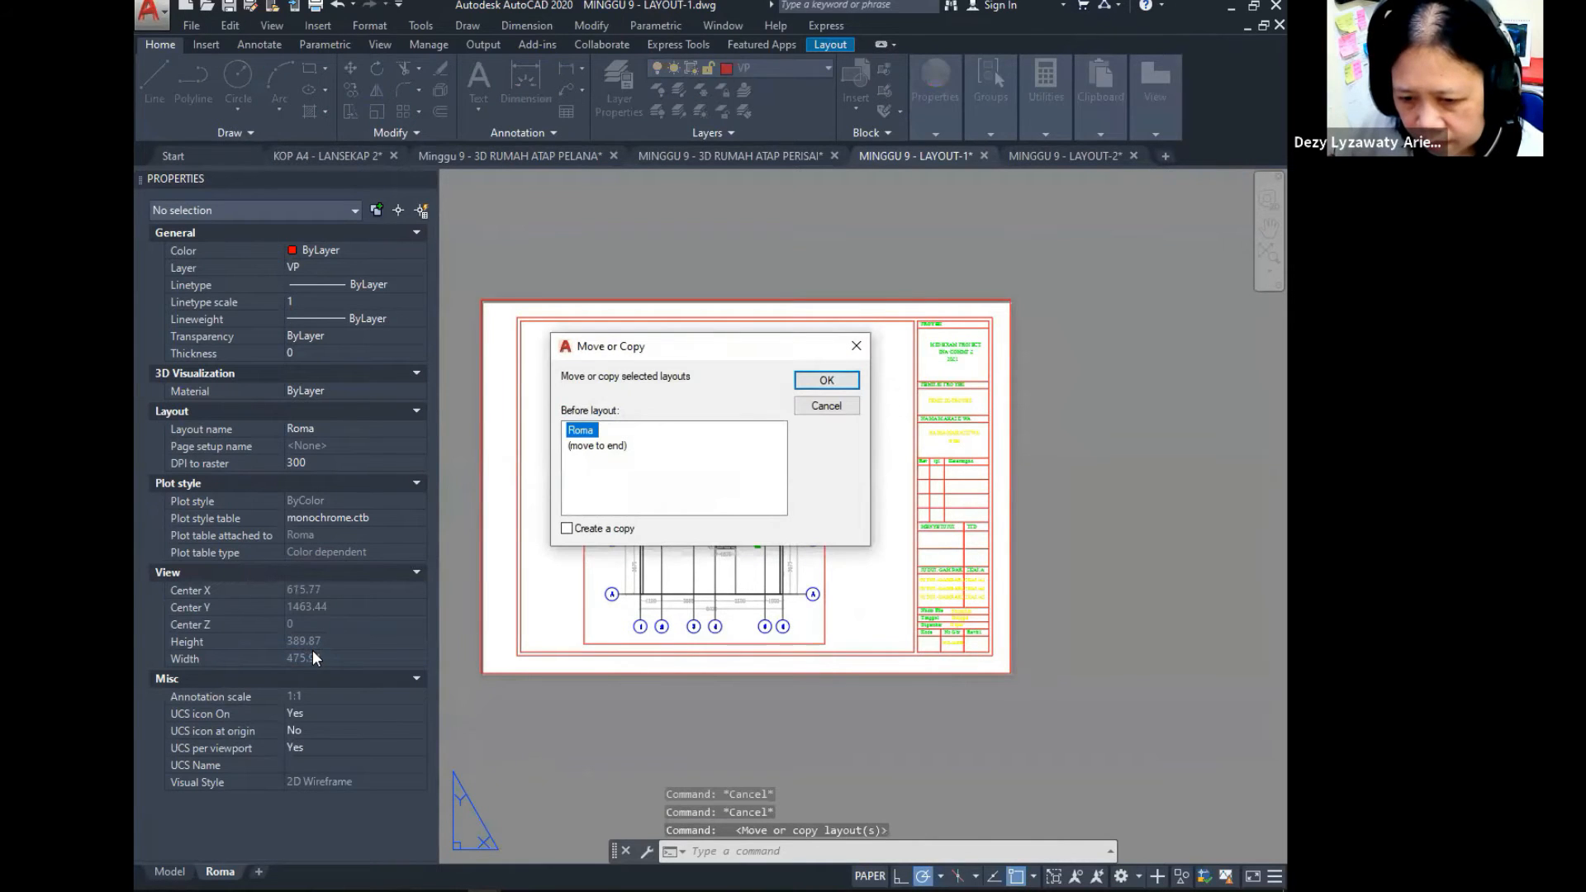
left_click(595, 446)
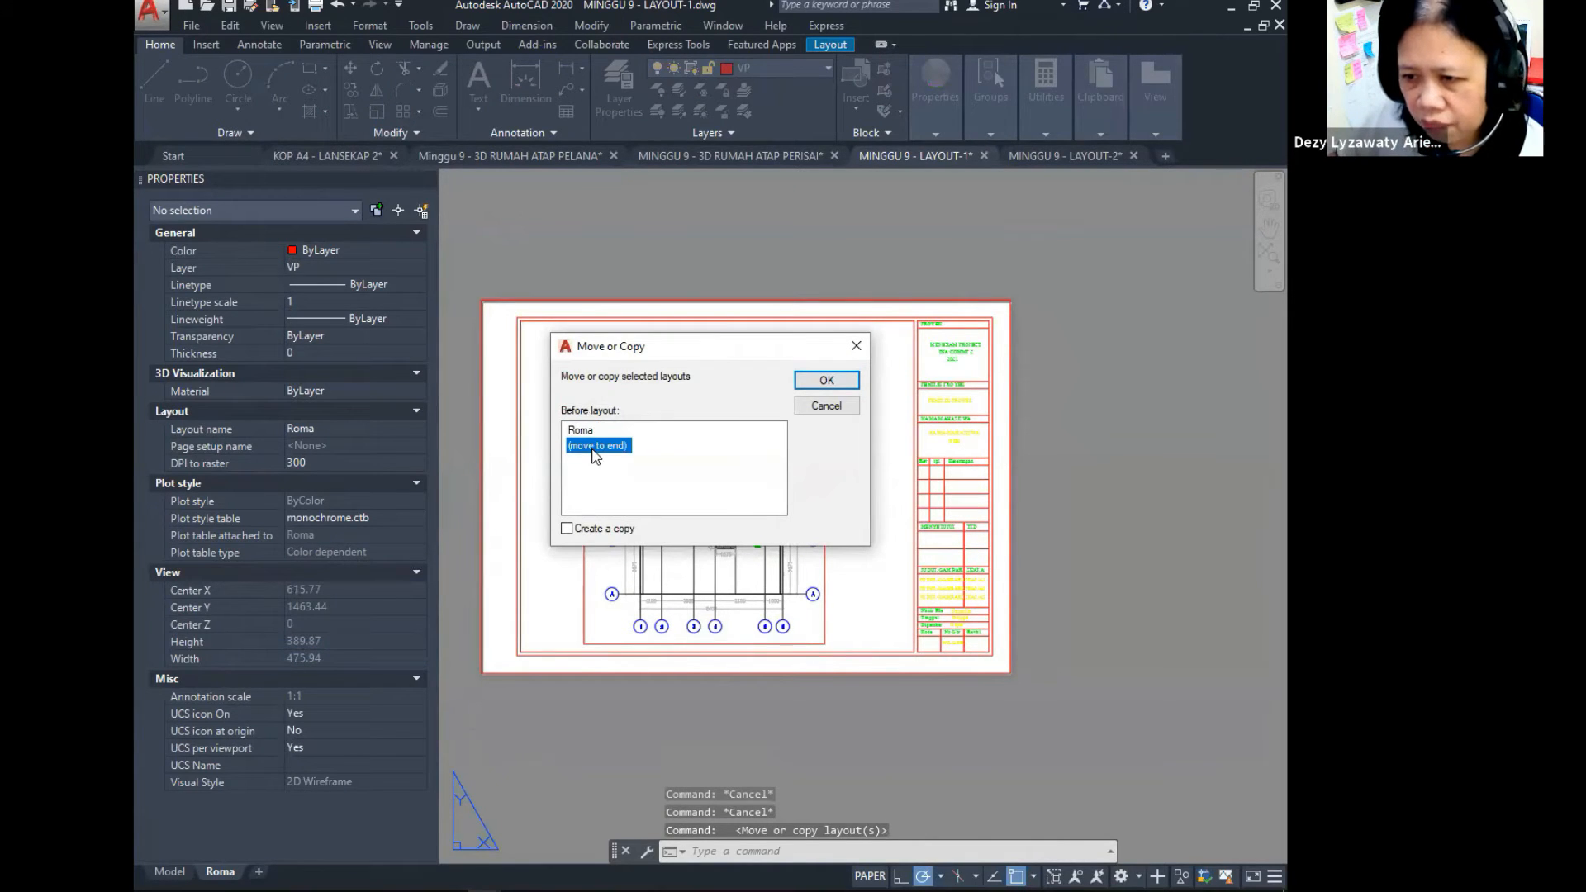
left_click(567, 529)
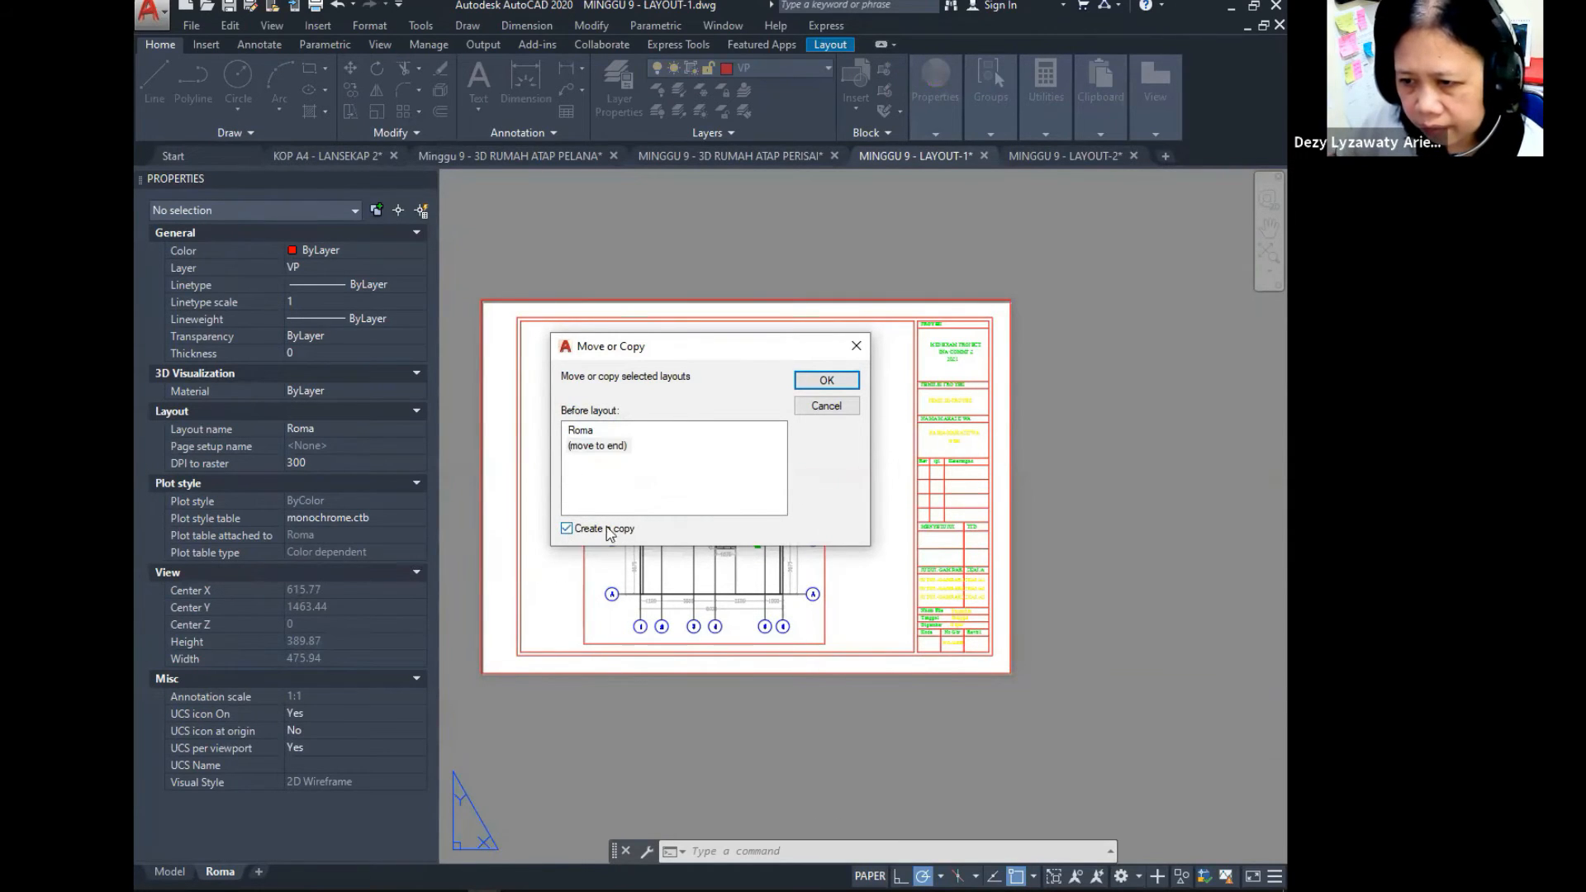
left_click(827, 381)
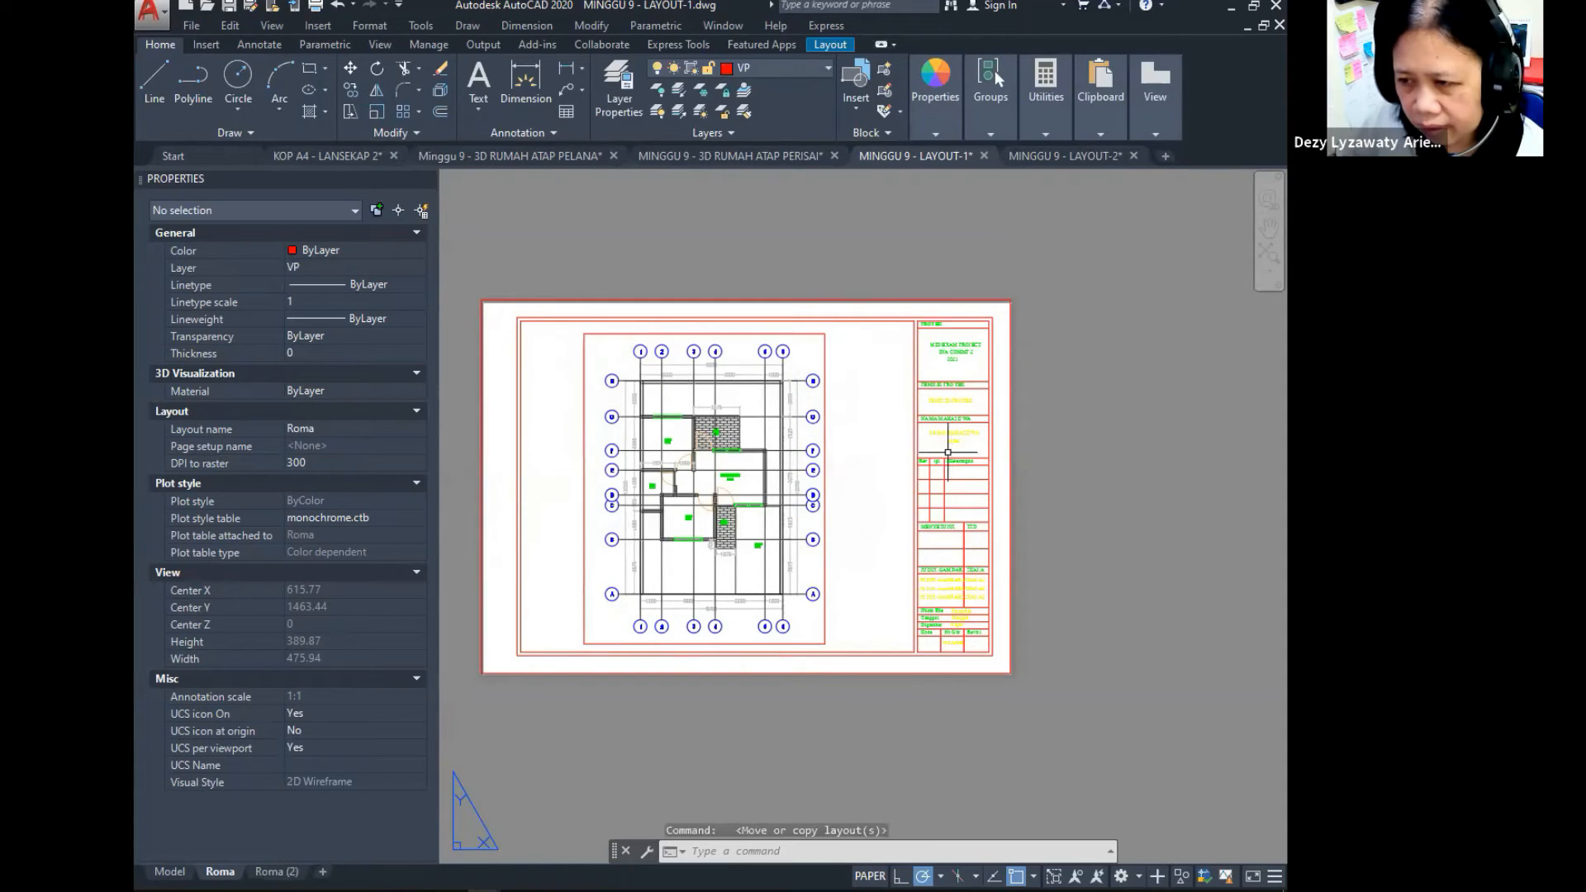
Step: In the Roma (2) layout, pan the viewport's model view to show the two house elevations and return to paper space
left_click(219, 873)
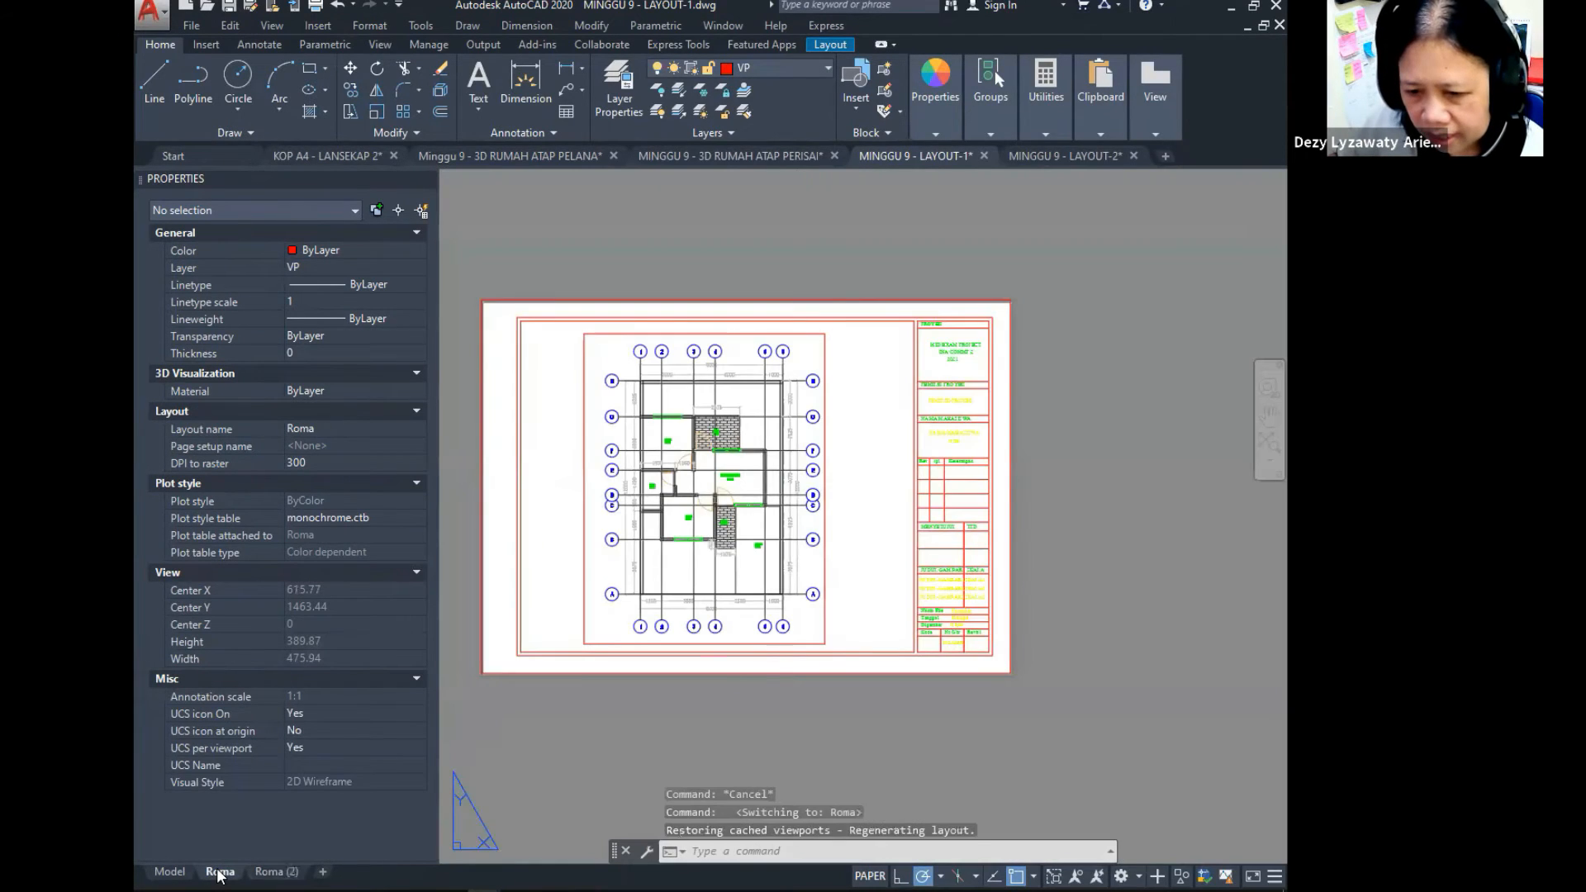
left_click(281, 873)
double_click(284, 876)
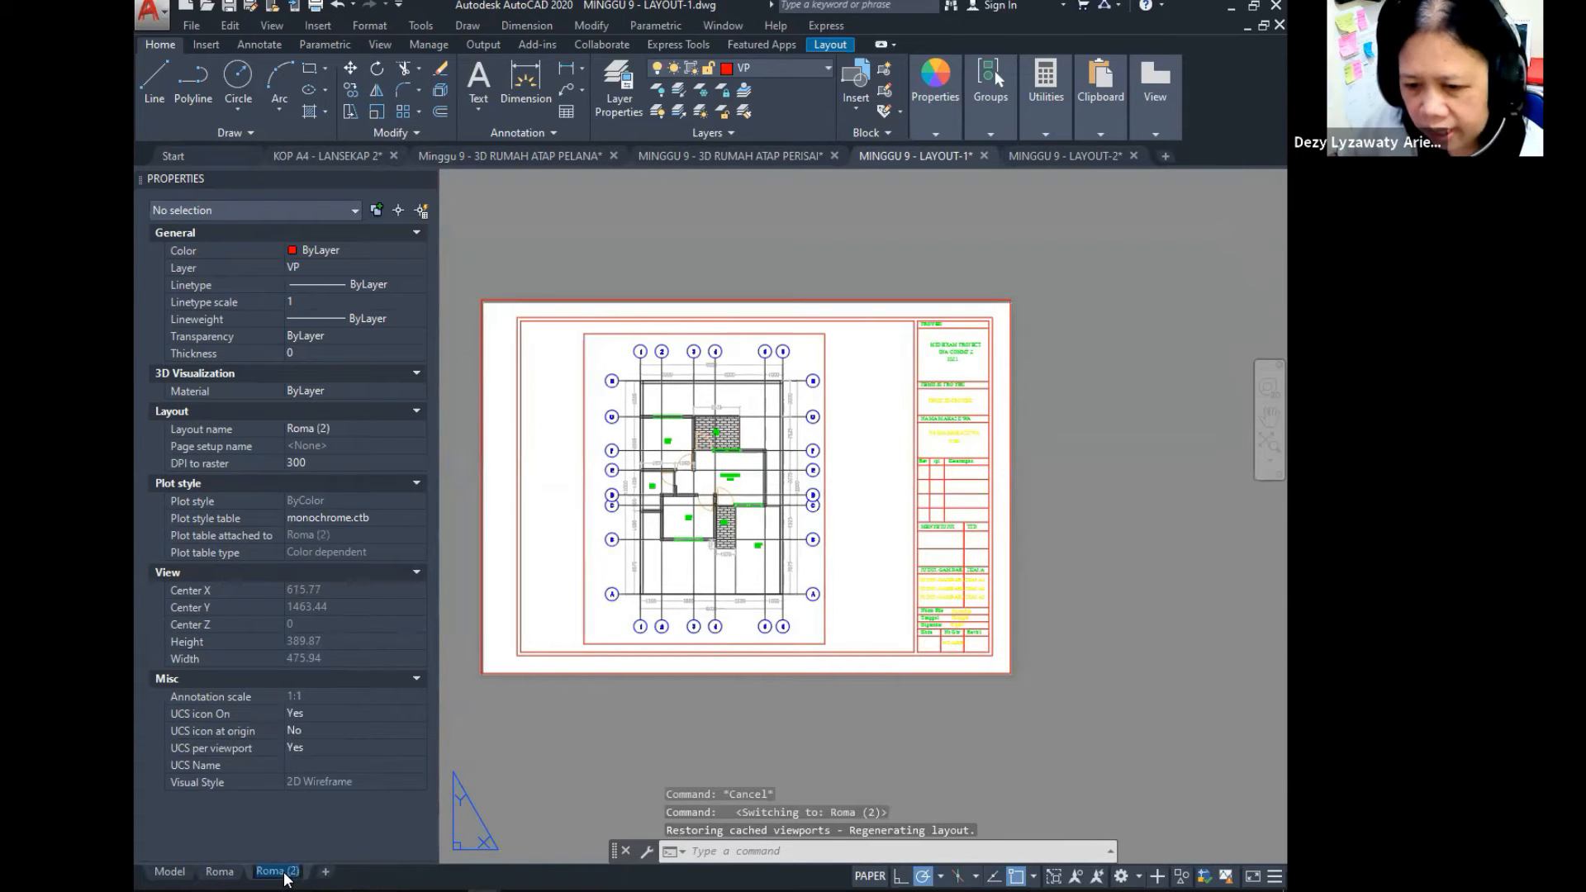
left_click(738, 531)
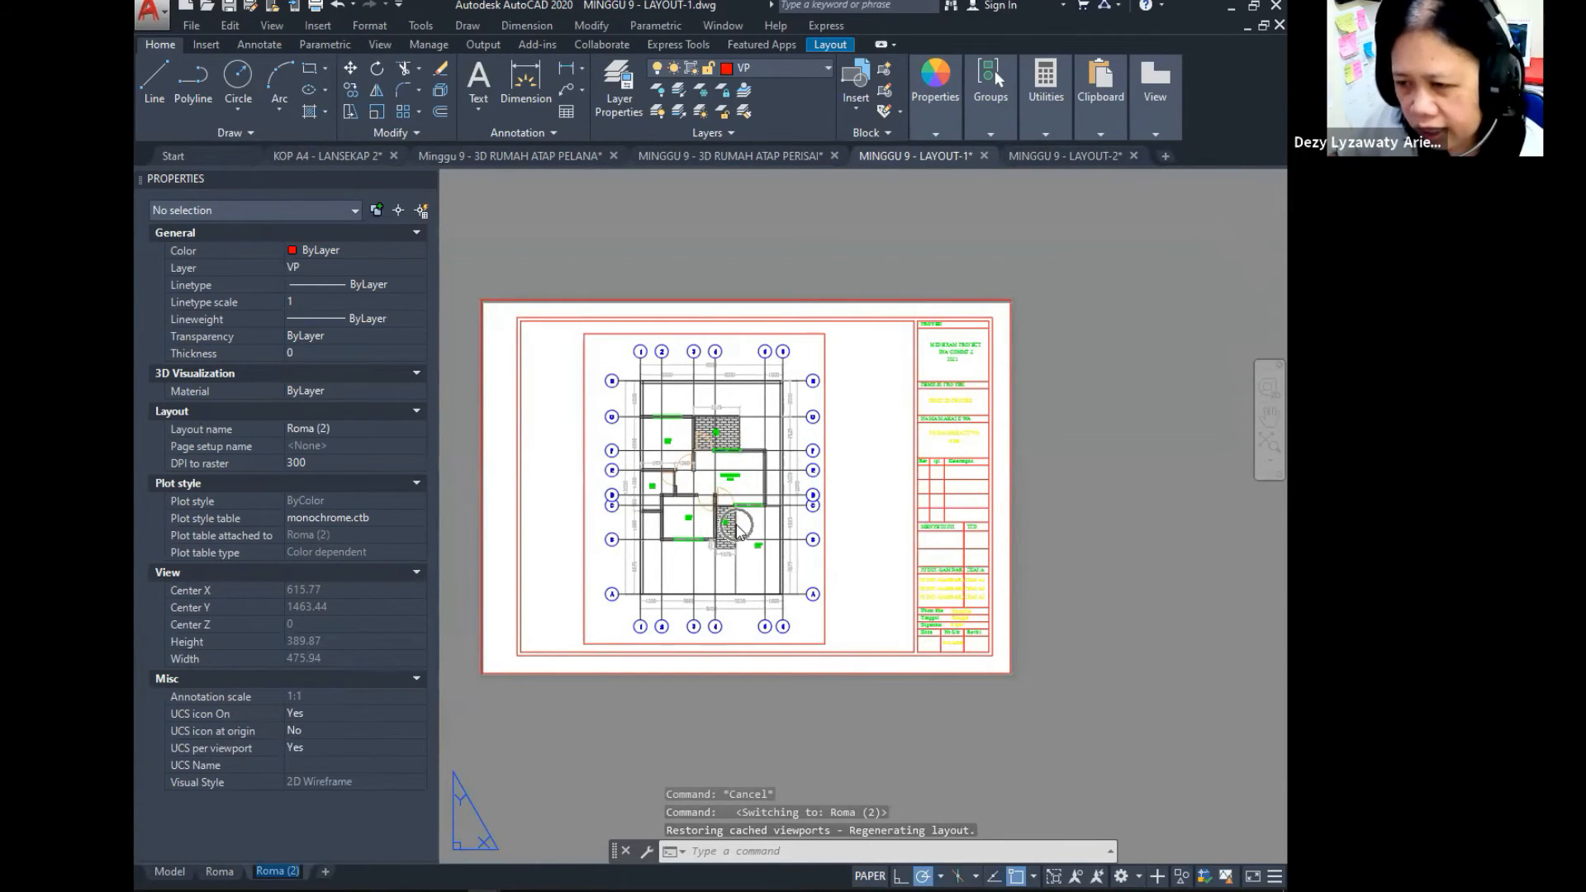
double_click(740, 522)
middle_click_drag(750, 520, 588, 539)
middle_click_drag(703, 507, 610, 481)
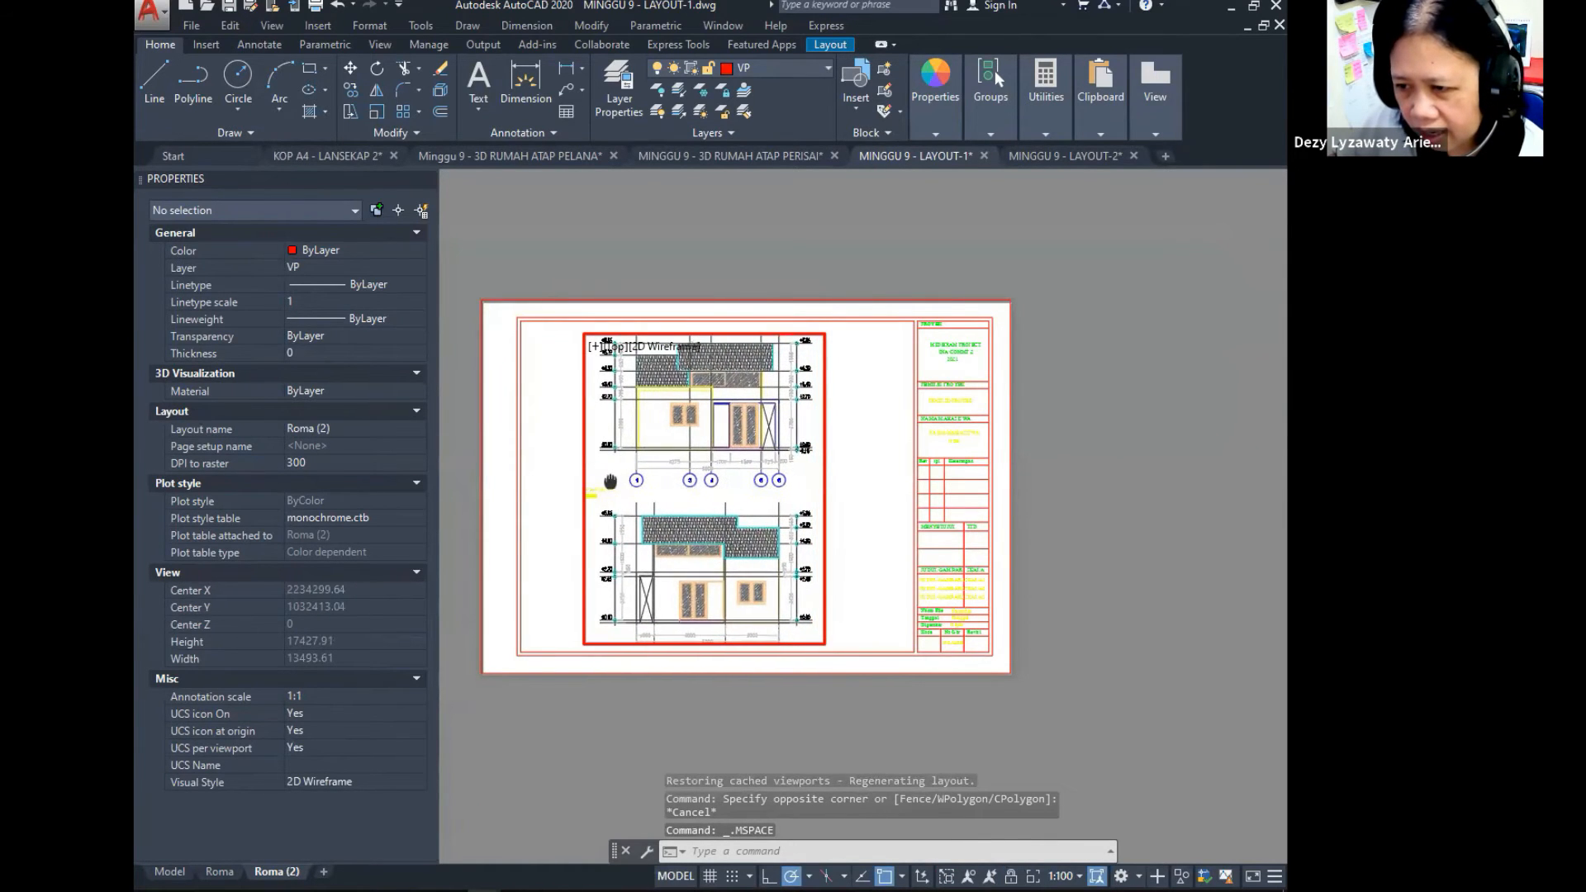
double_click(883, 525)
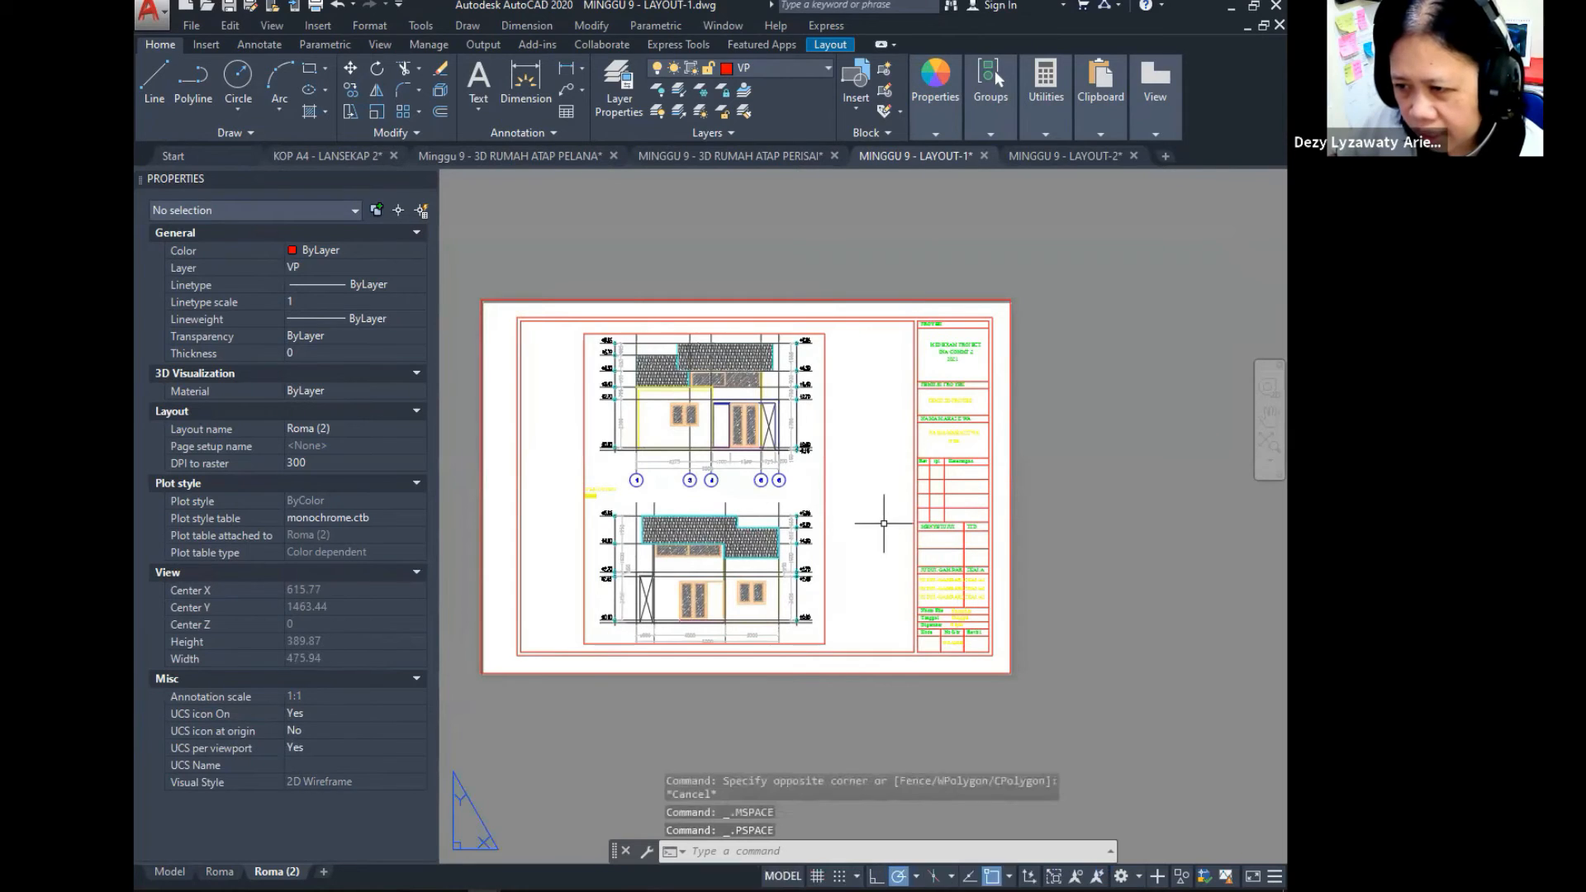
Step: Stretch the elevation viewport's upper and lower edges to the drawing frame, making it 186 high
left_click(825, 397)
left_click(826, 333)
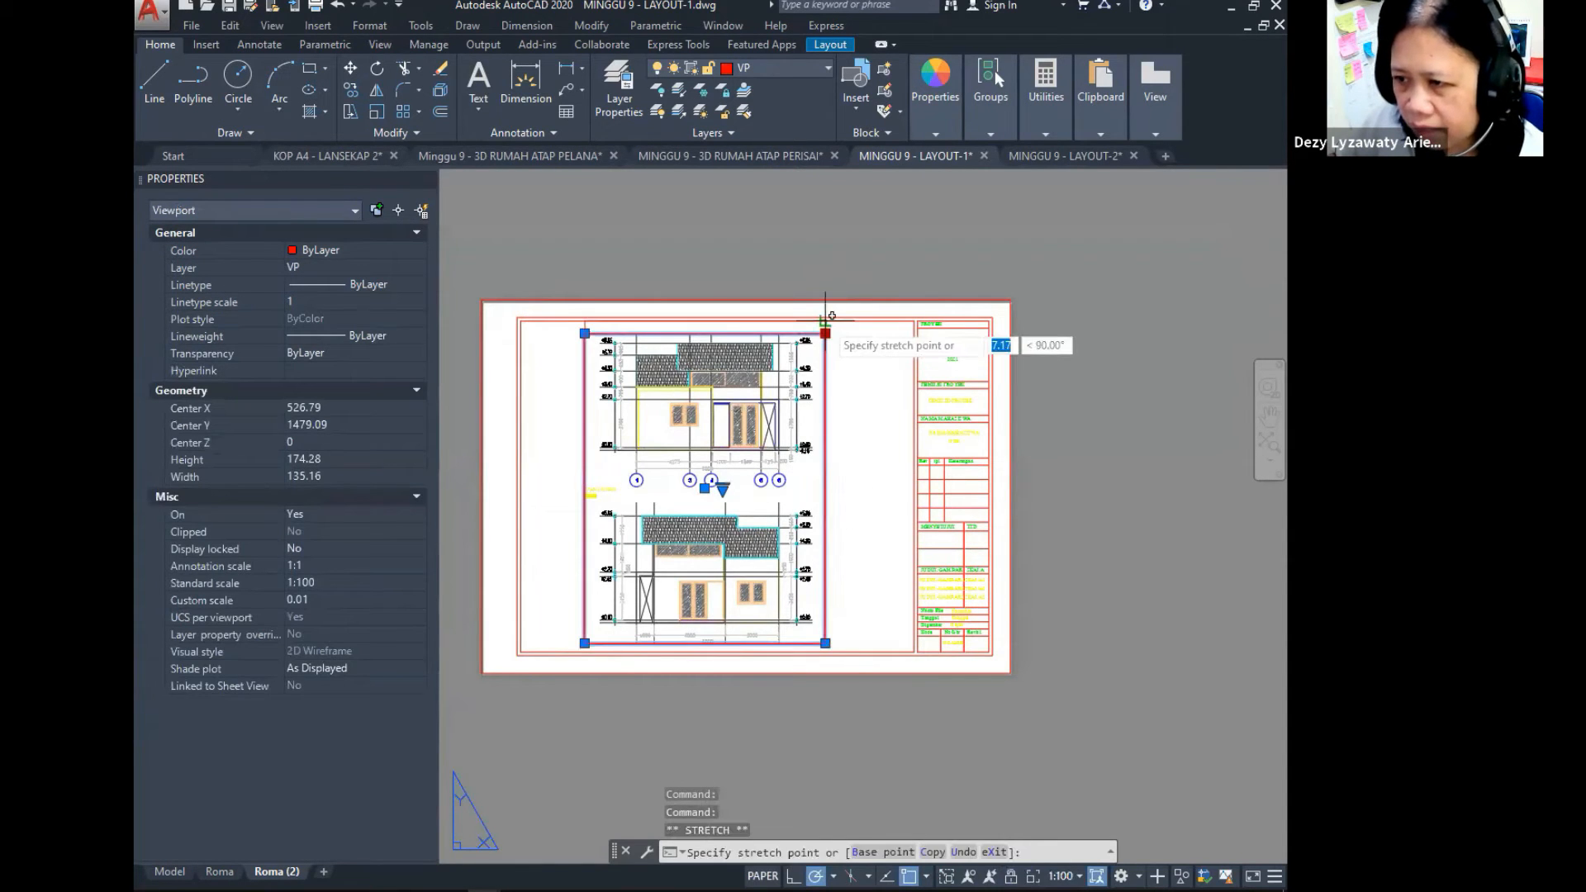
left_click(826, 321)
left_click(826, 643)
left_click(825, 651)
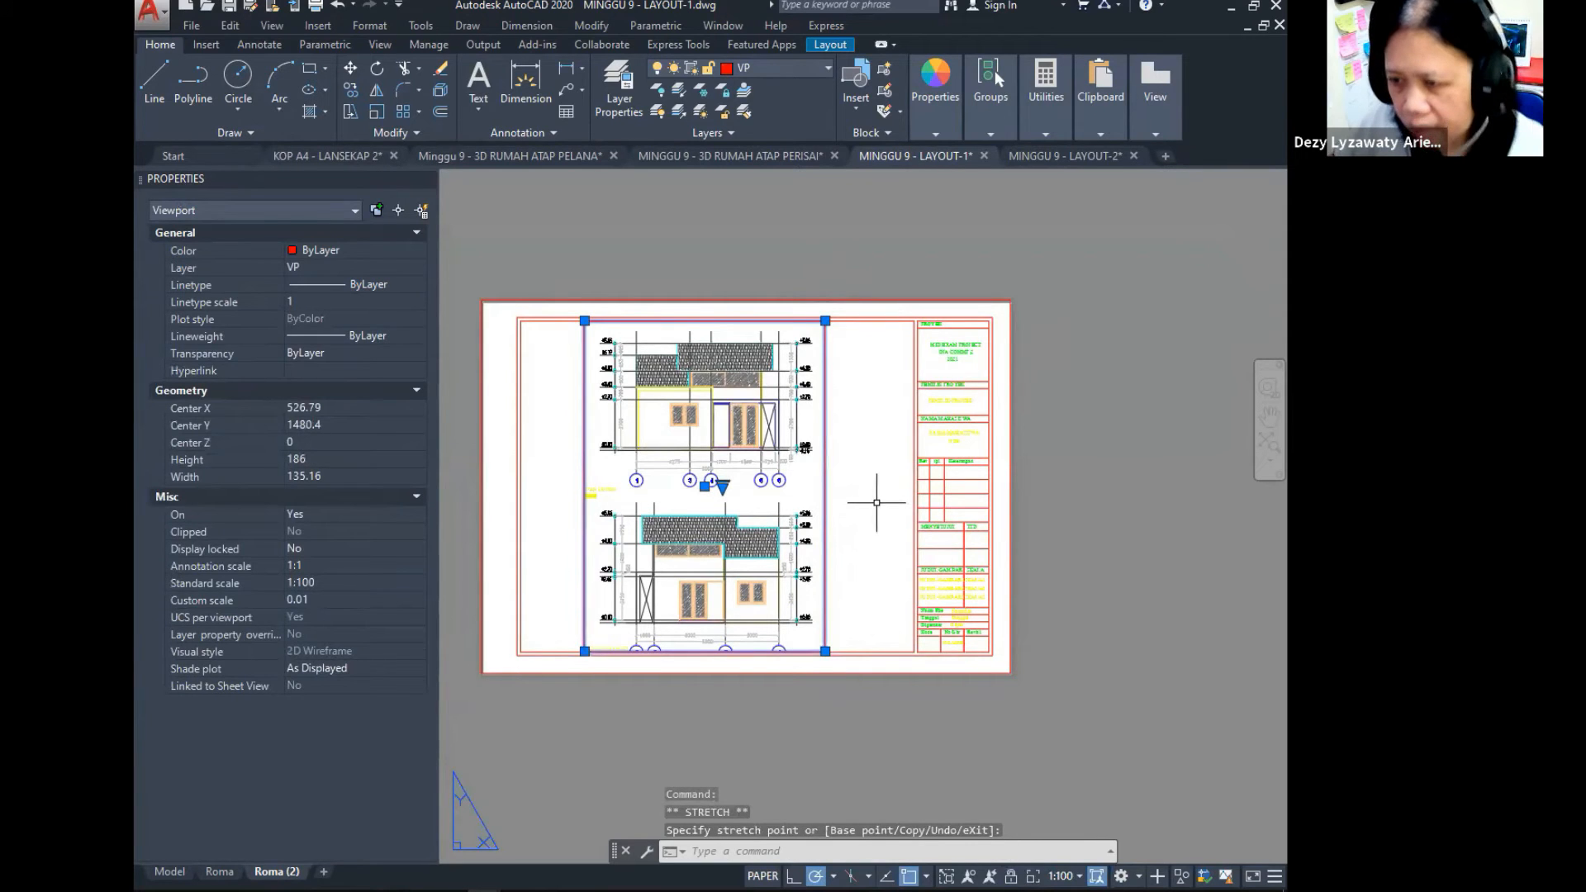
key("Escape")
key("Escape")
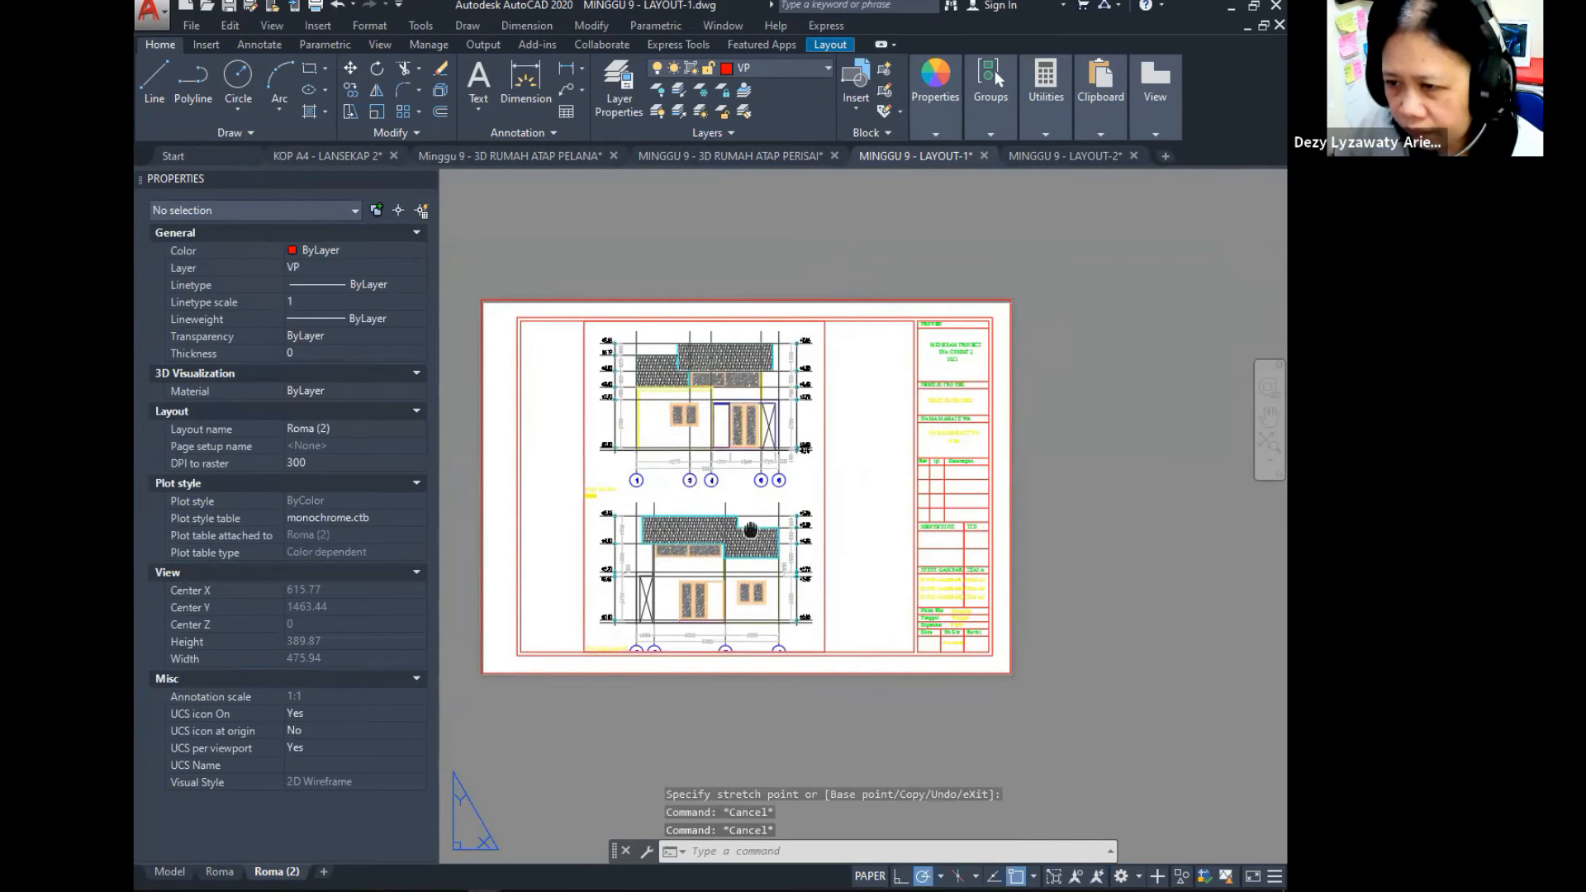
Step: Shift the elevations slightly upward inside the viewport to include the lower grid bubbles, and return to paper space
middle_click(751, 530)
middle_click(751, 531)
scroll(756, 527, "down", 2)
left_click(802, 515)
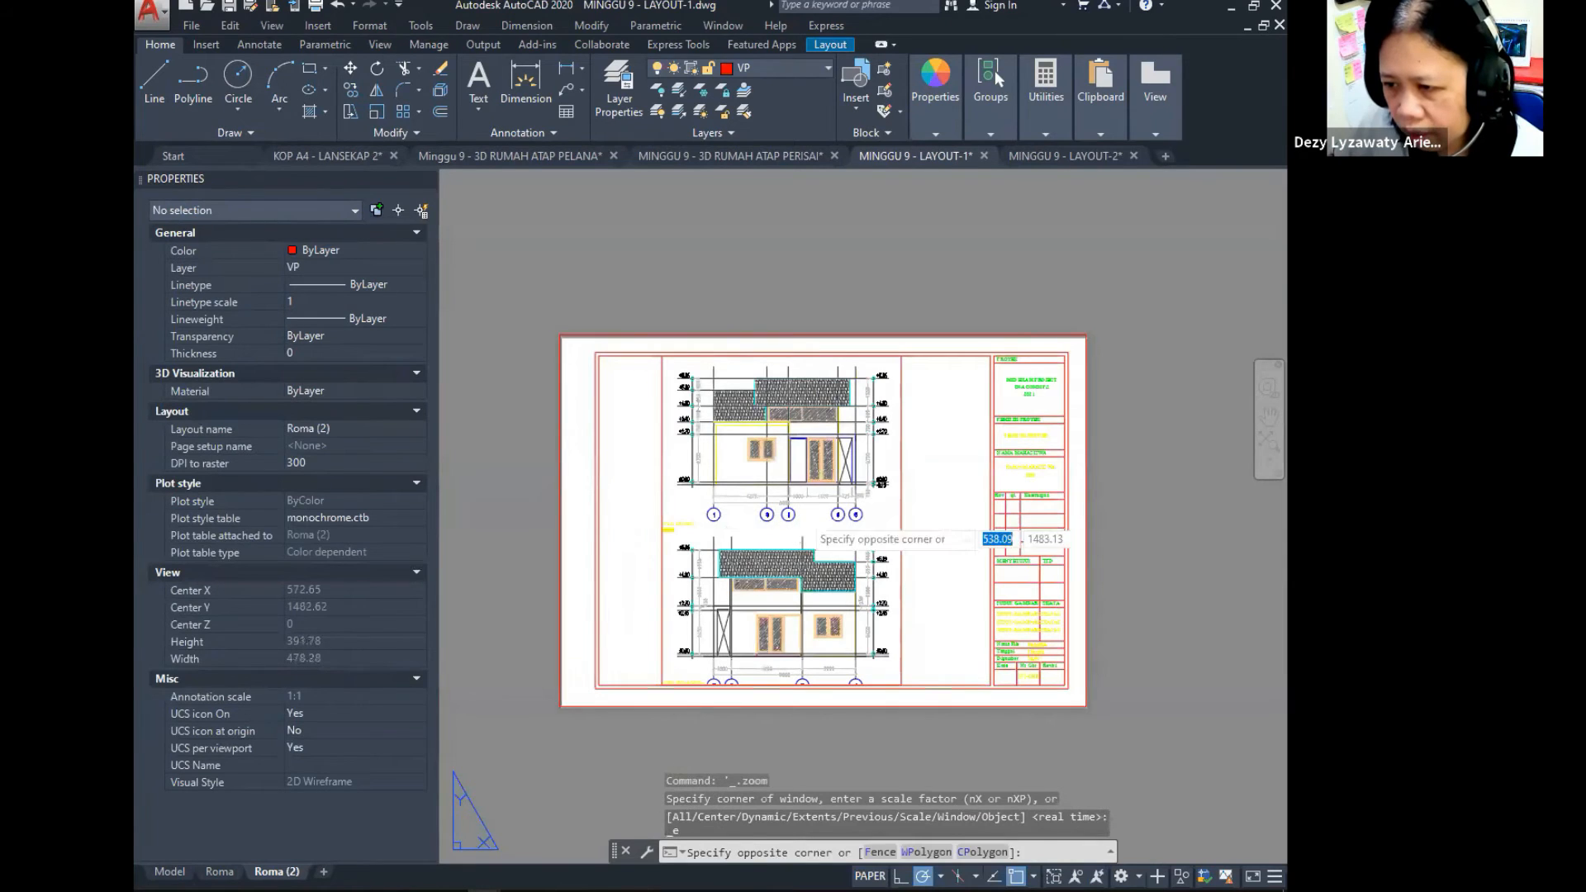
double_click(805, 520)
middle_click_drag(806, 521, 804, 508)
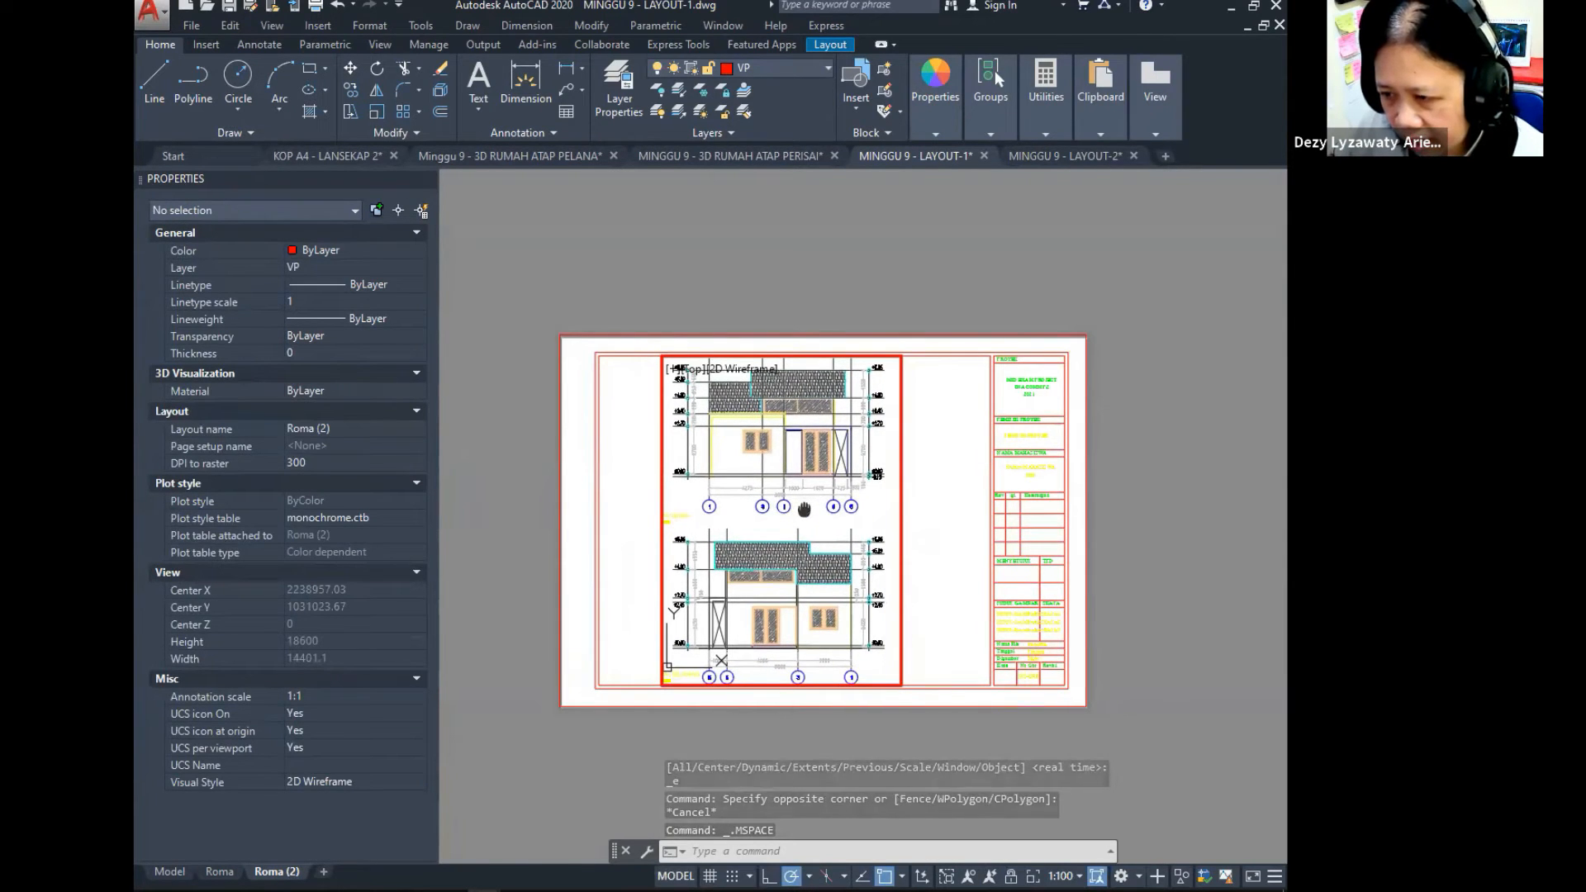
double_click(950, 588)
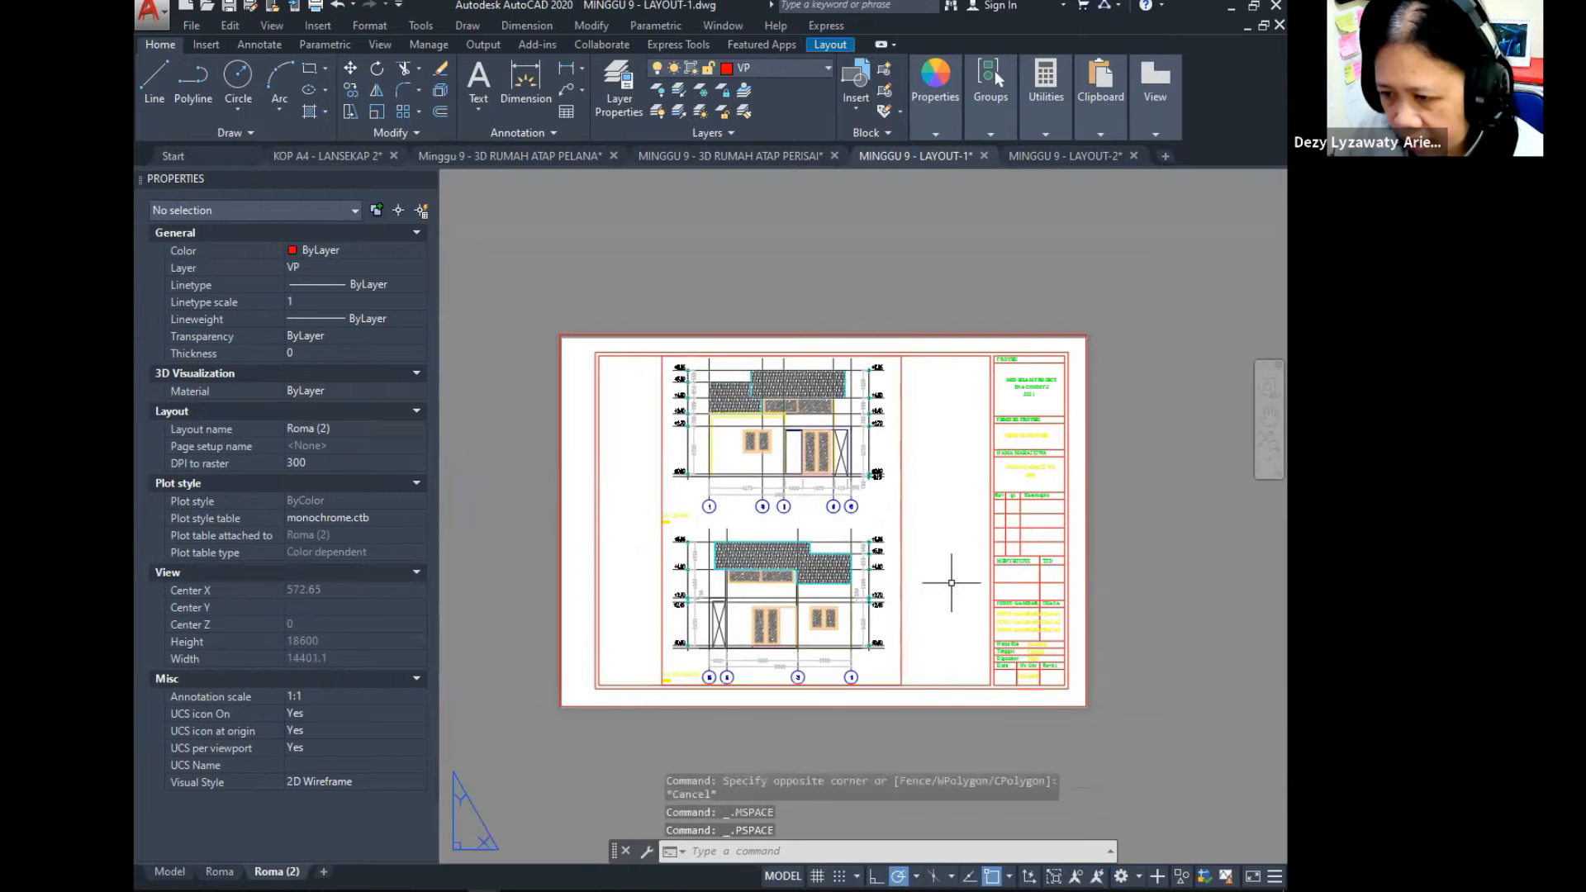
Step: Stretch the elevation viewport's left edge outward to include the drawing titles
left_click(661, 500)
left_click(662, 503)
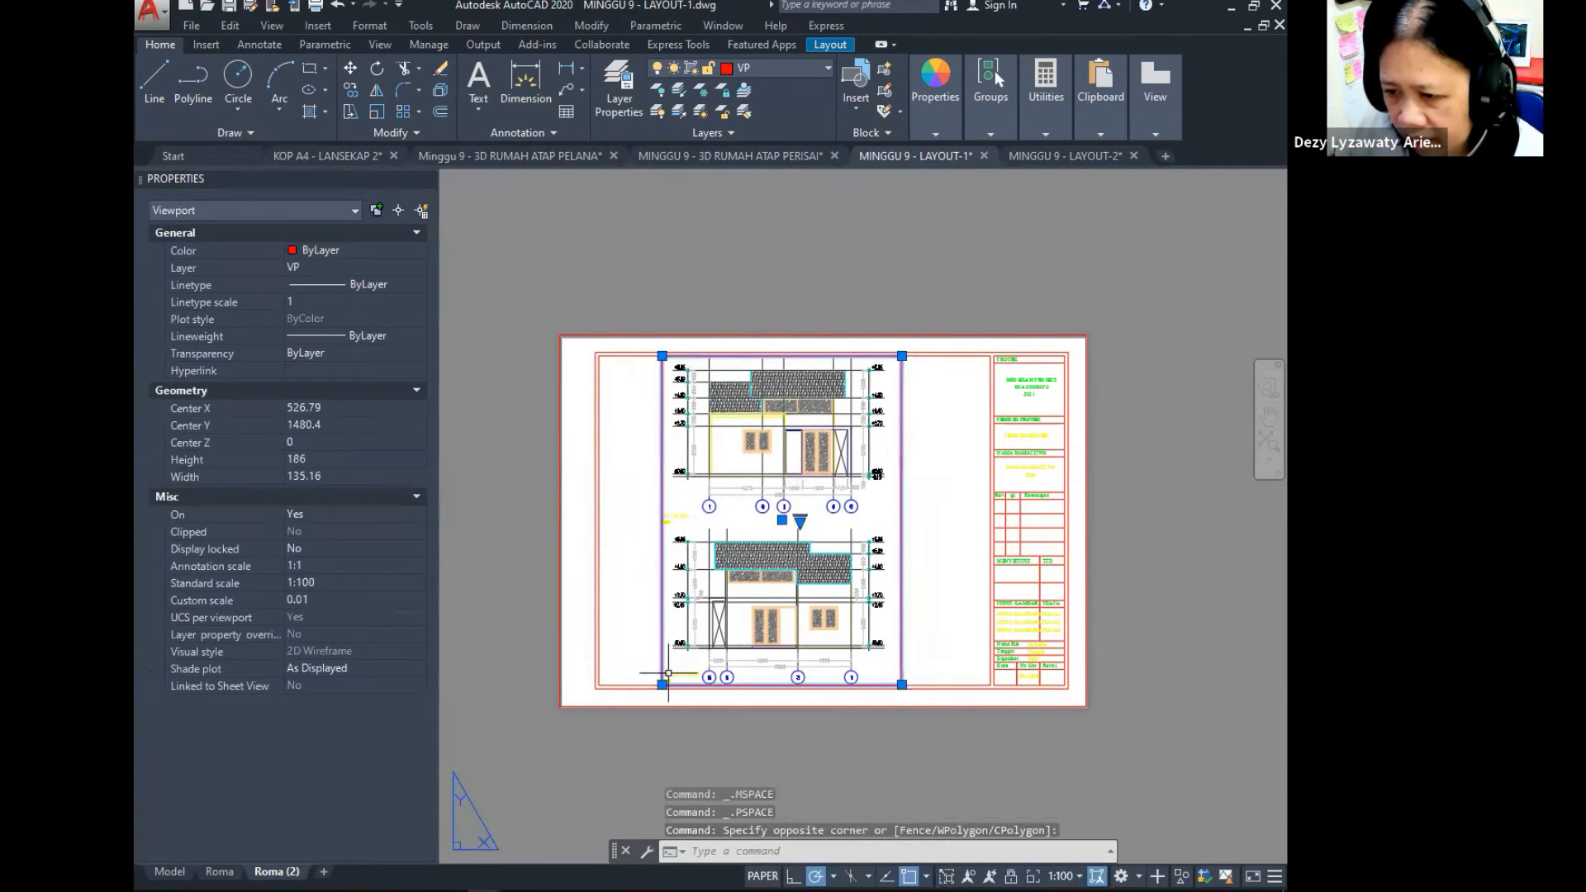
left_click(661, 685)
left_click(620, 685)
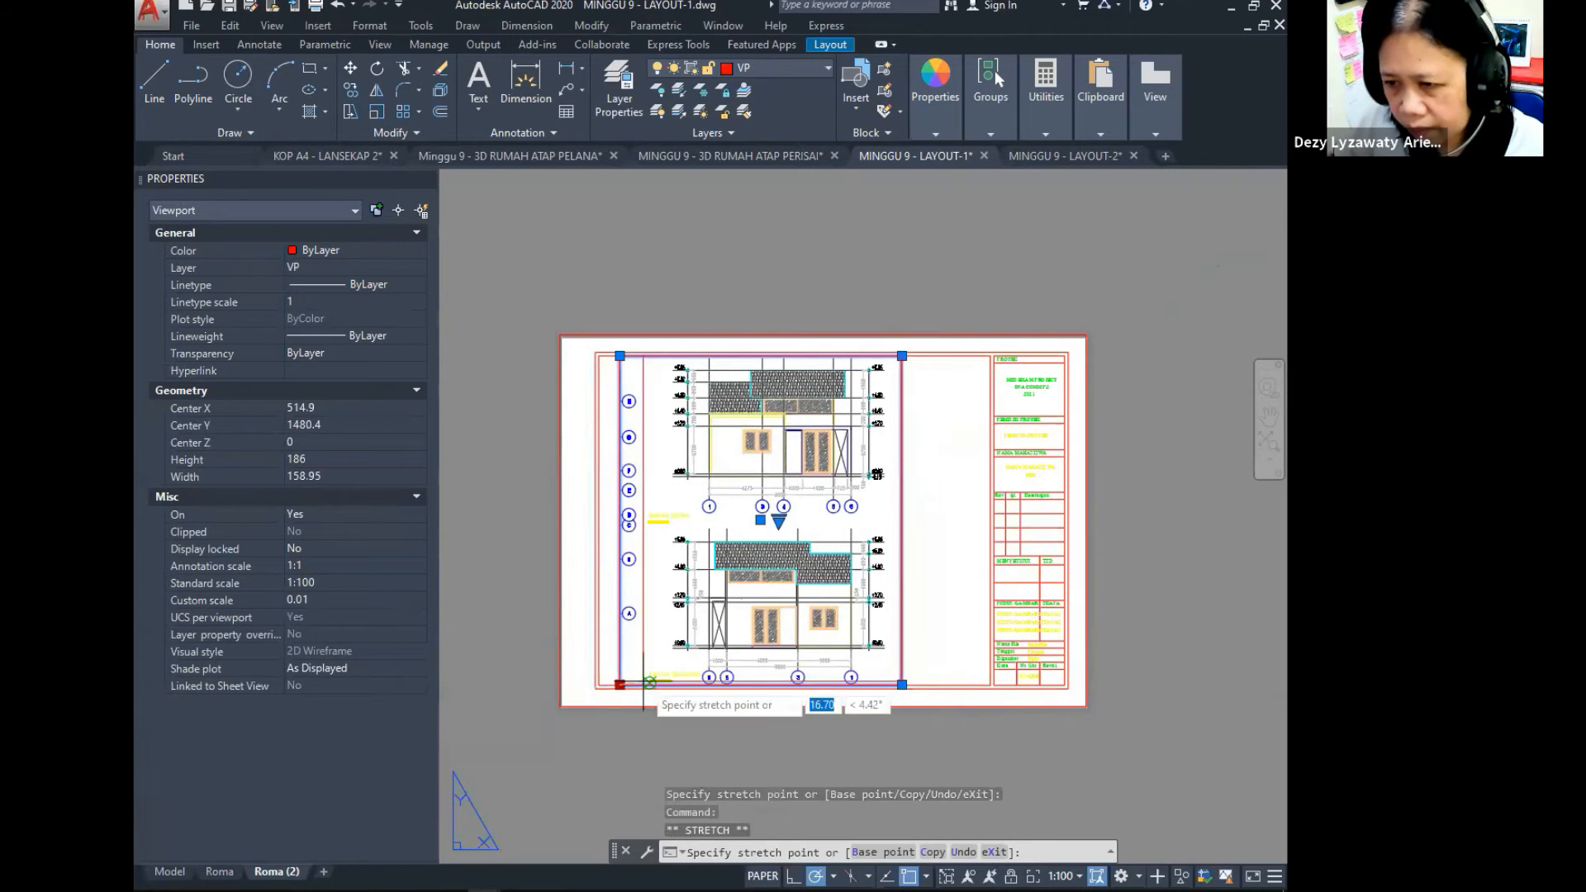
key("Escape")
scroll(891, 550, "up", 3)
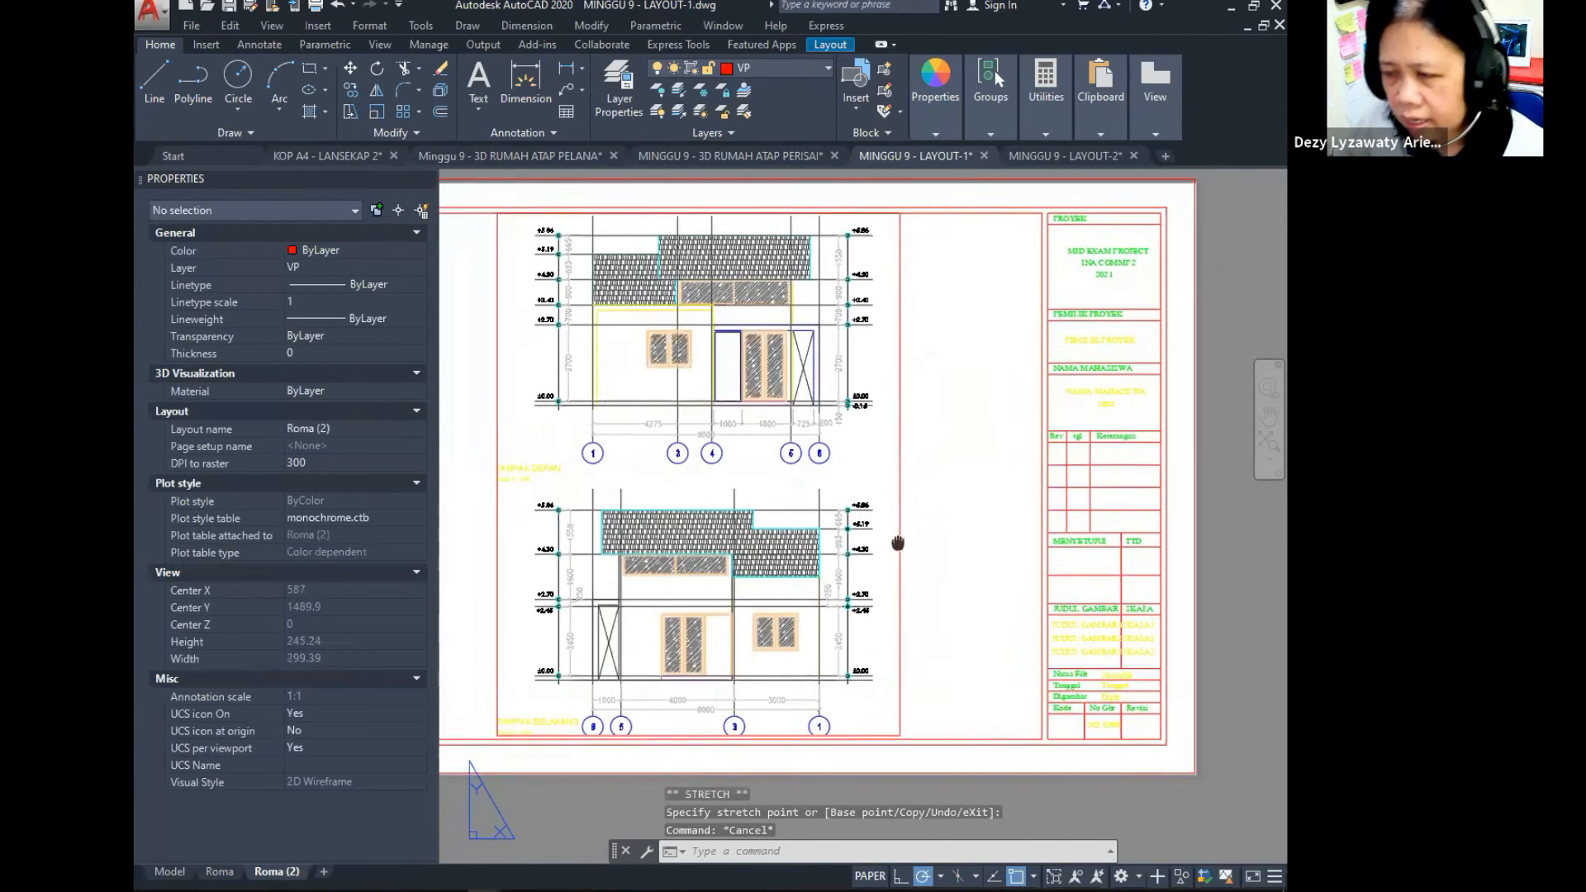
Step: Look over the plan, sections and foundation details in the MINGGU 9 - LAYOUT-2 drawing and return to MINGGU 9 - LAYOUT-1
scroll(891, 550, "down", 2)
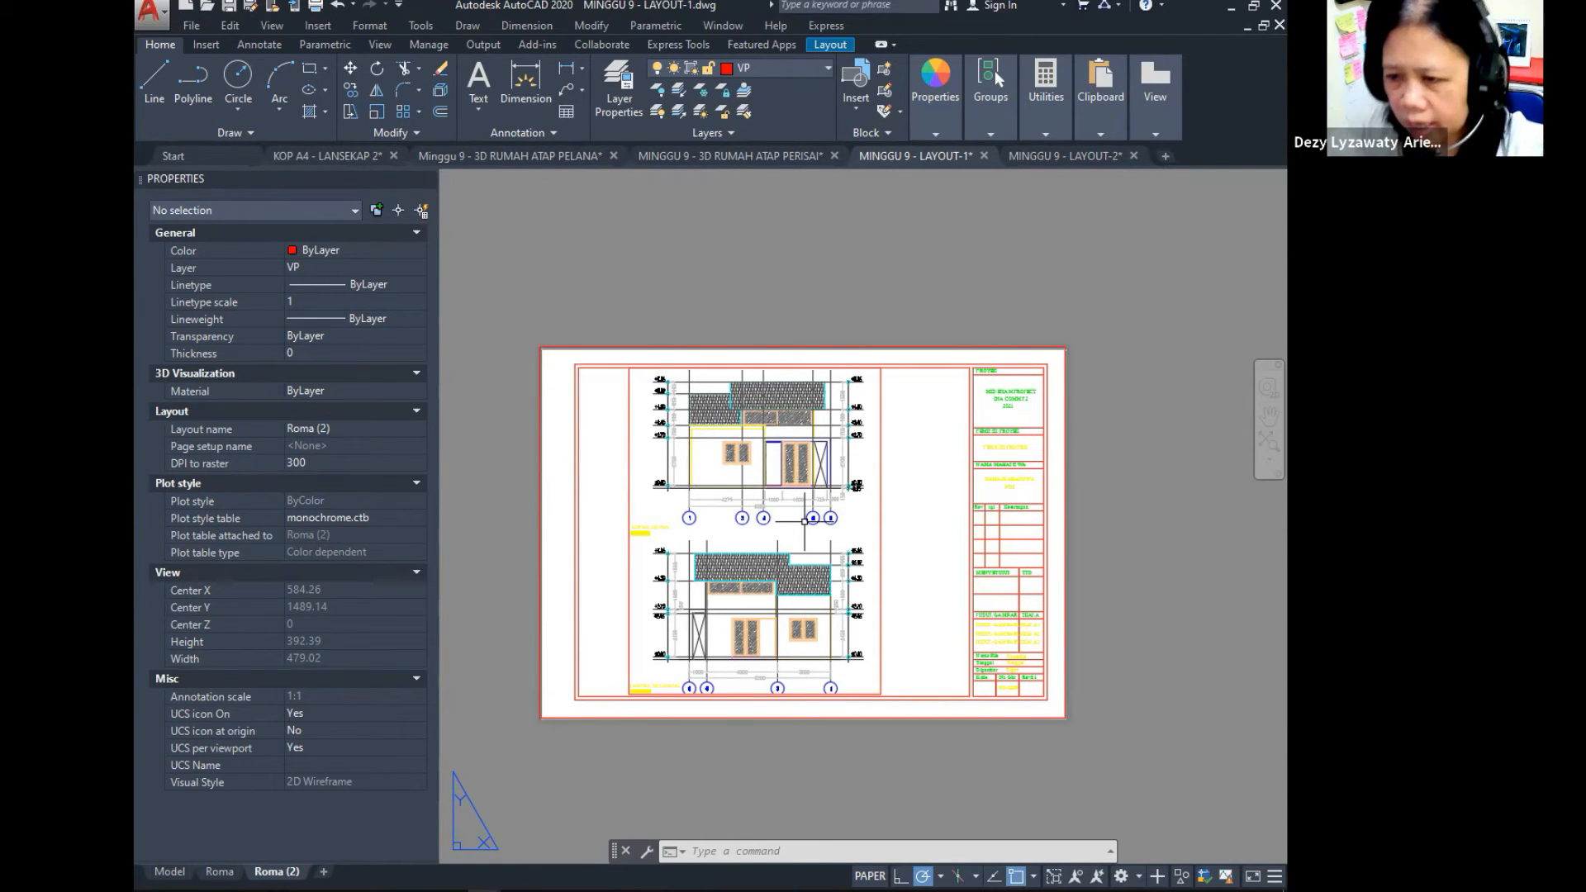
middle_click_drag(889, 518, 864, 547)
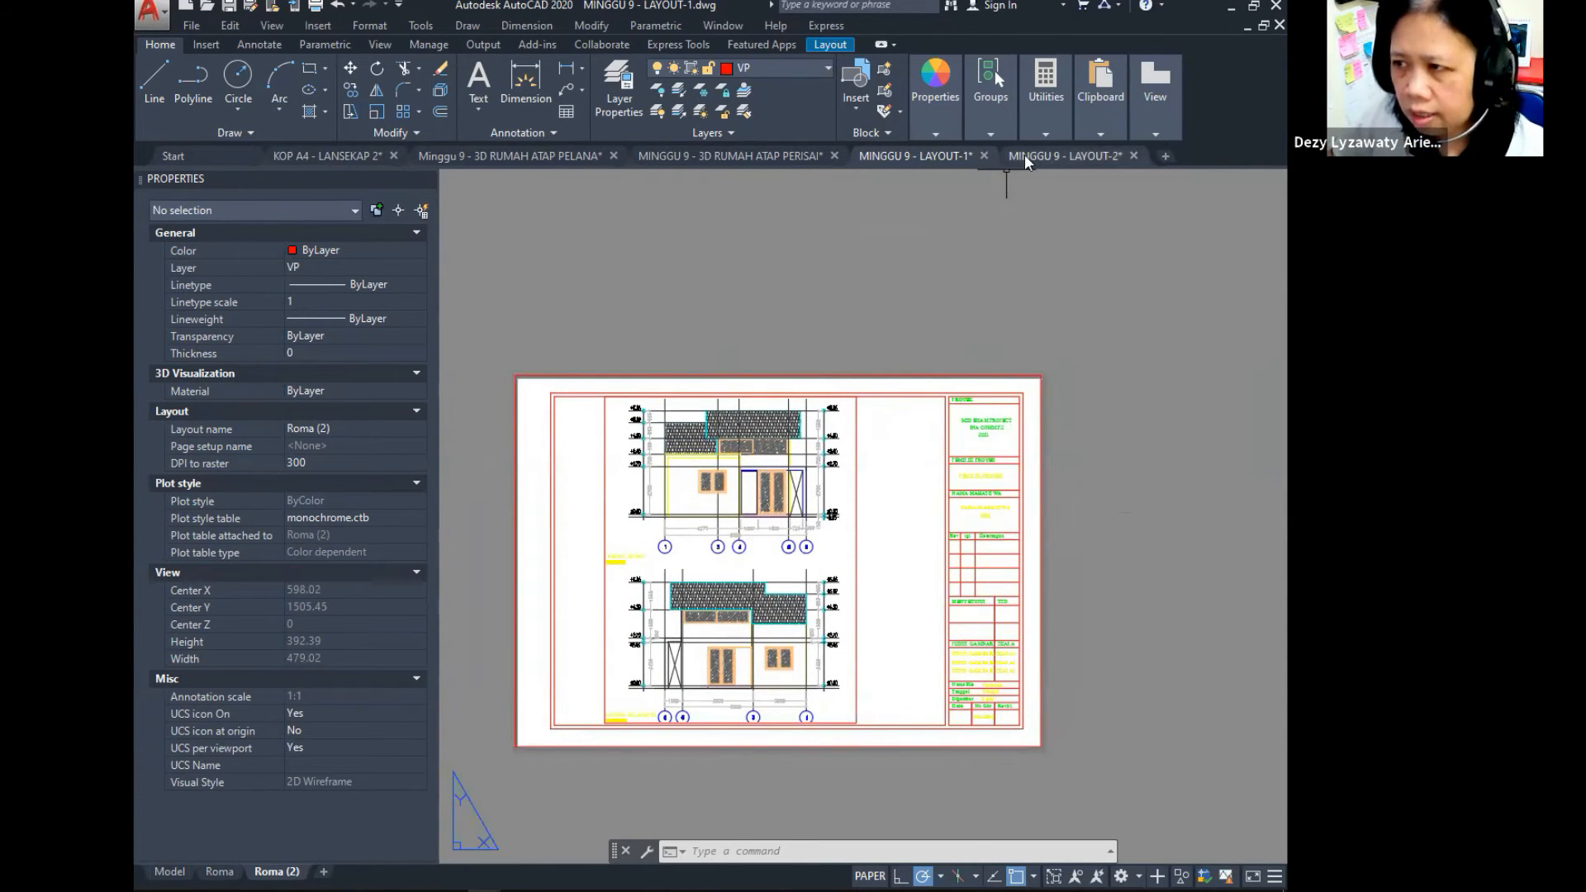
mouse_move(952, 162)
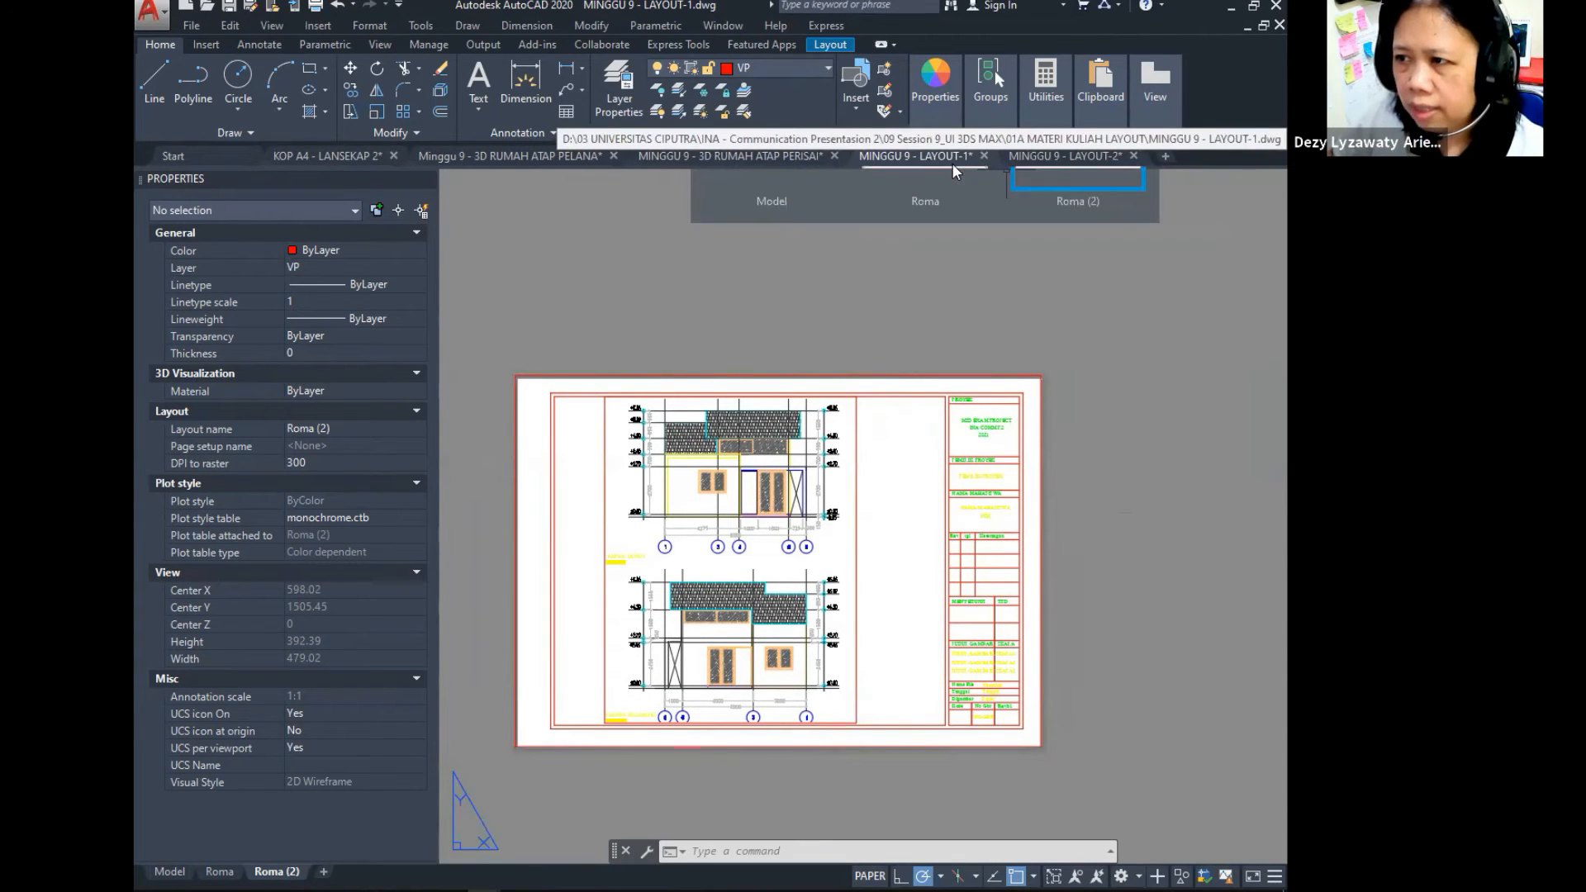
left_click(1087, 161)
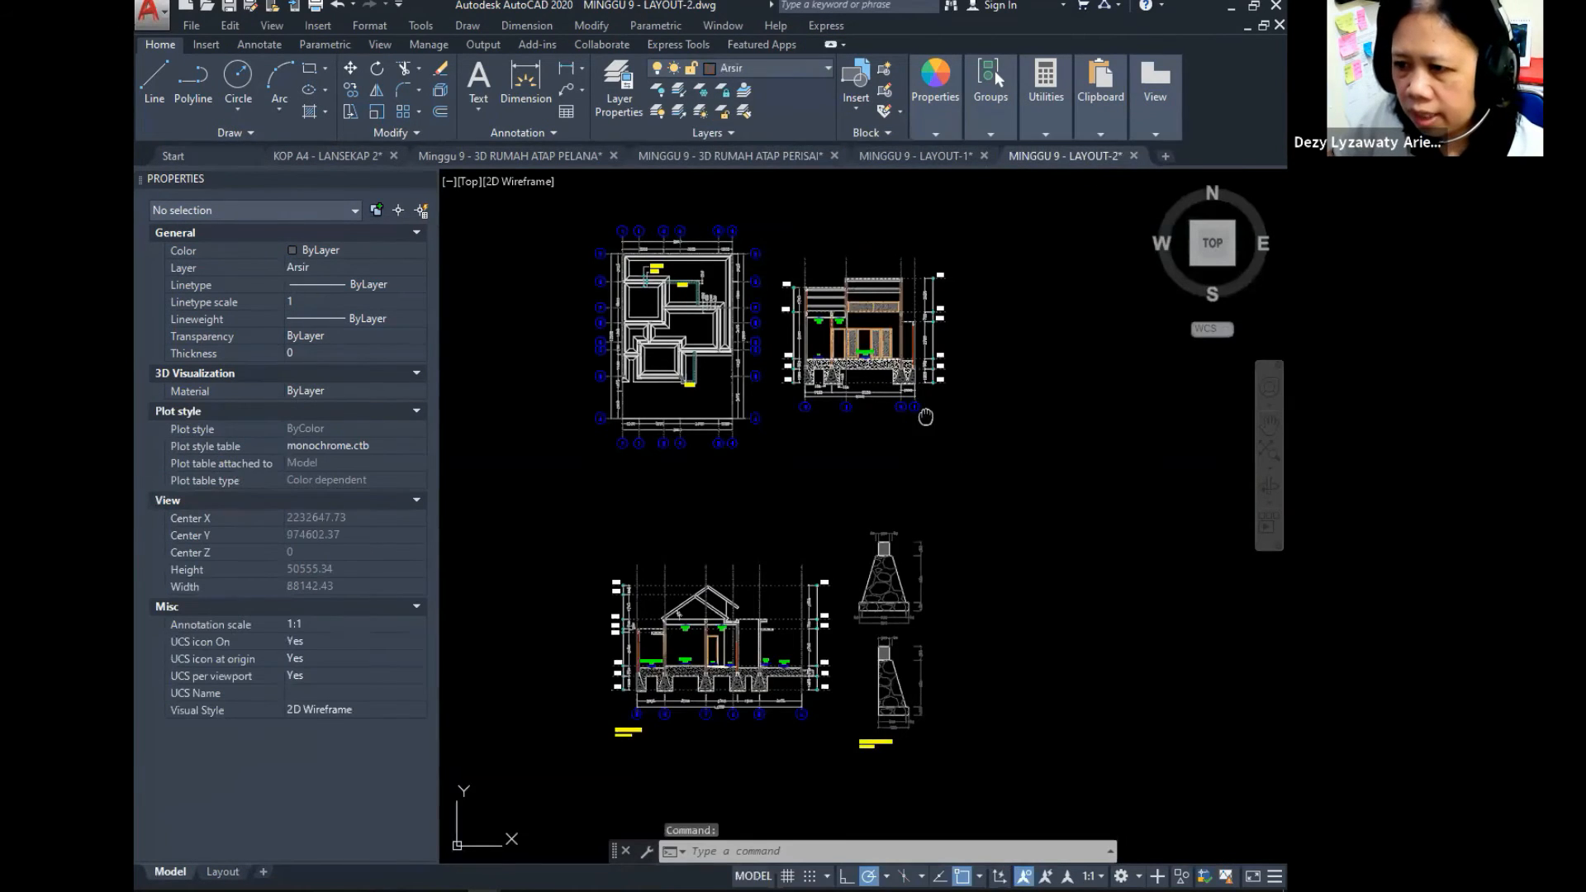
middle_click_drag(926, 418, 920, 449)
left_click(905, 160)
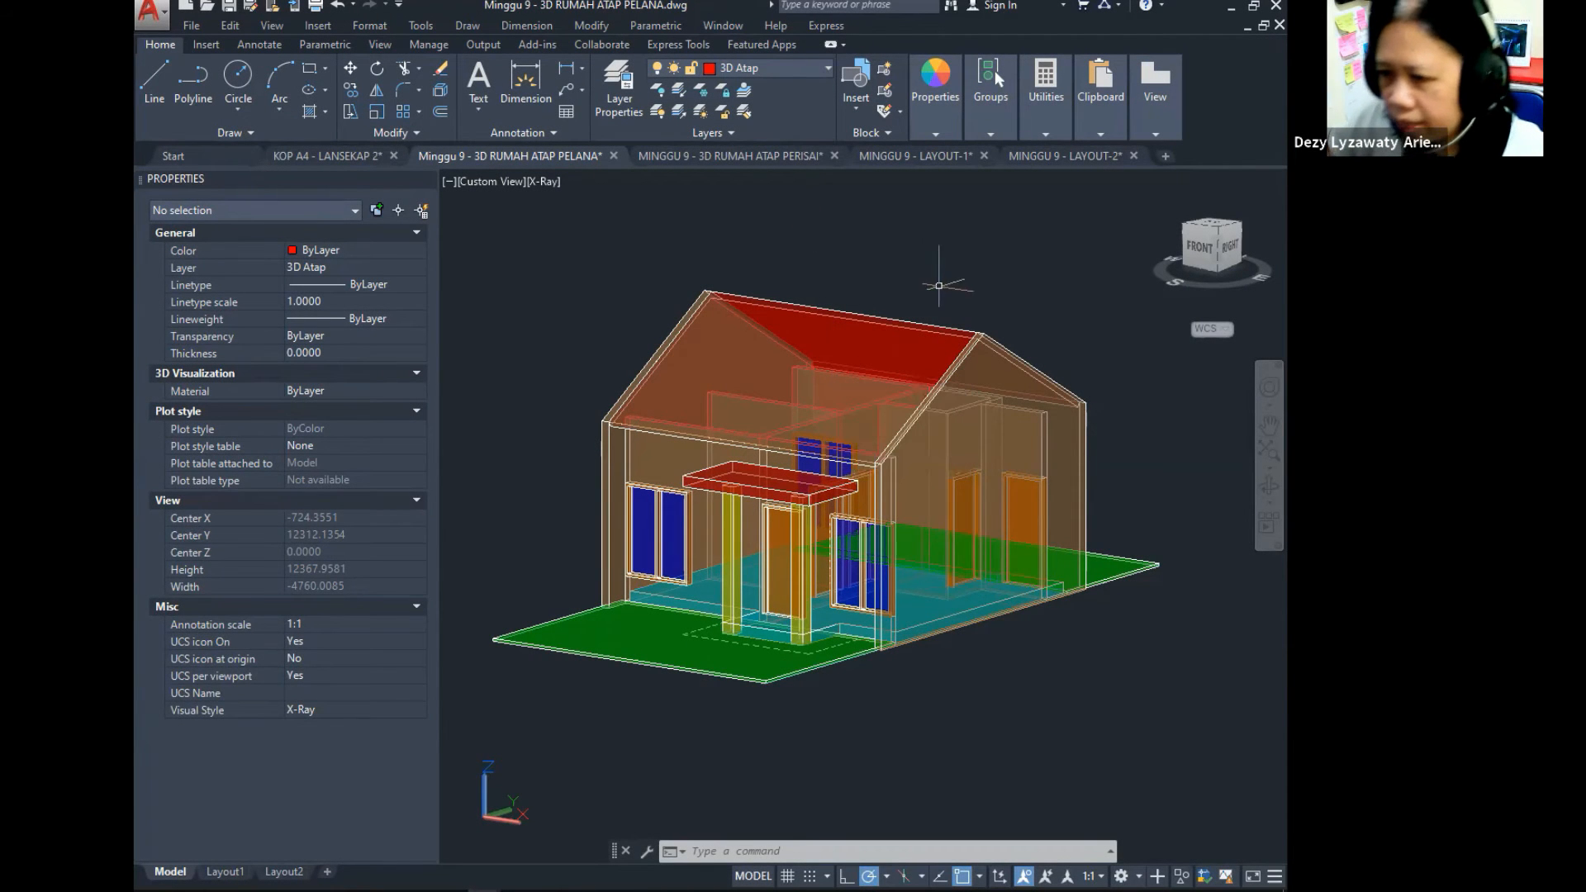
Step: Close the Properties palette in the Minggu 9 - 3D RUMAH ATAP PELANA drawing
middle_click_drag(885, 336, 857, 326)
middle_click_drag(895, 418, 895, 417)
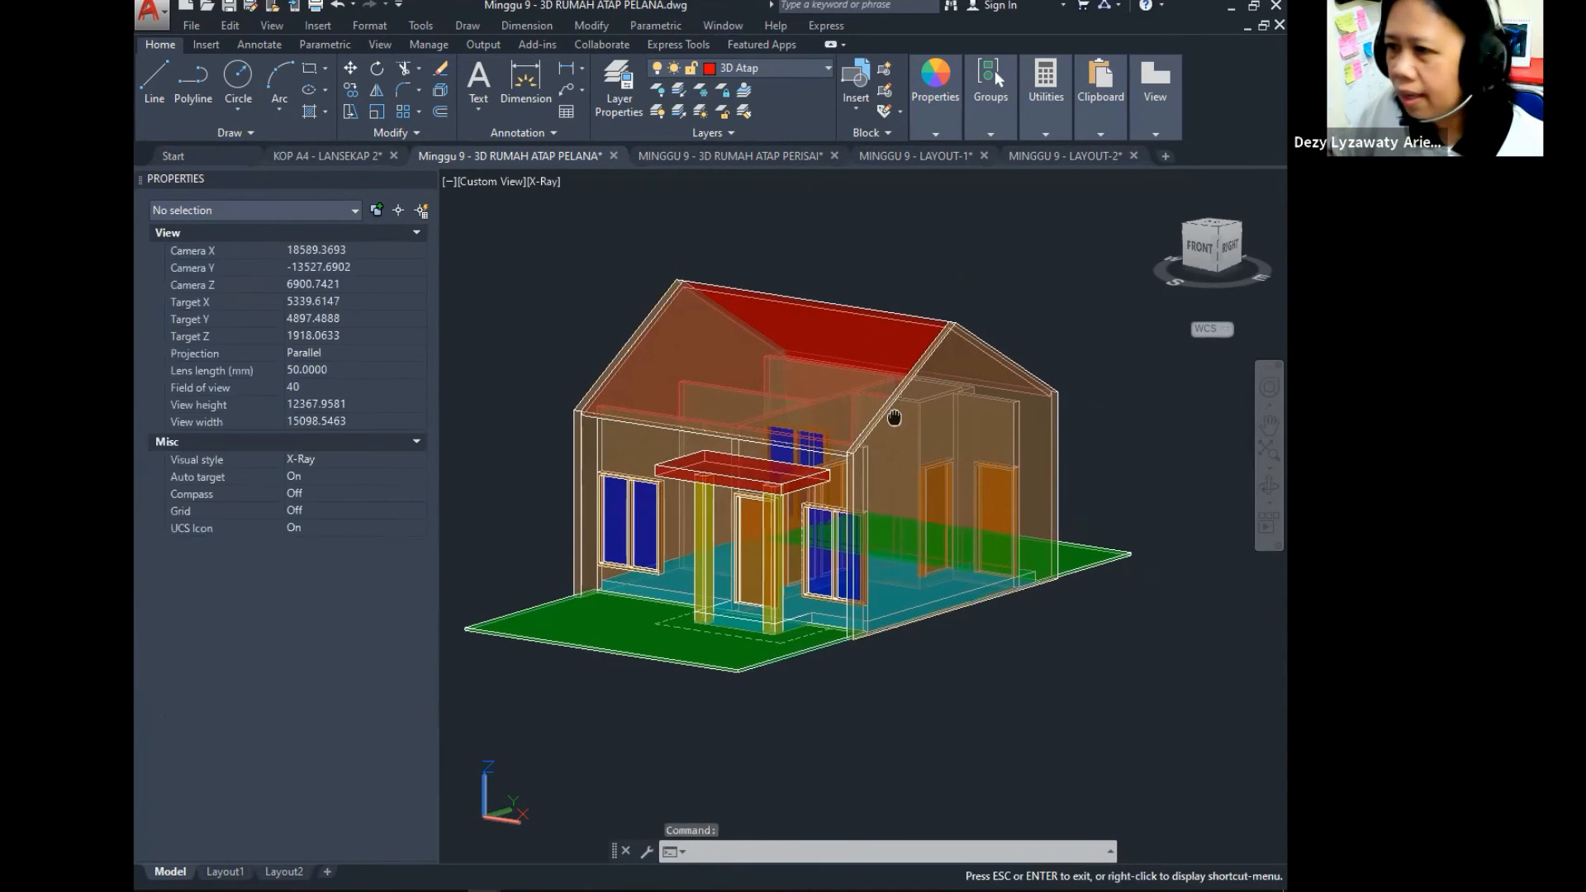
left_click_drag(895, 417, 906, 415)
key("Escape")
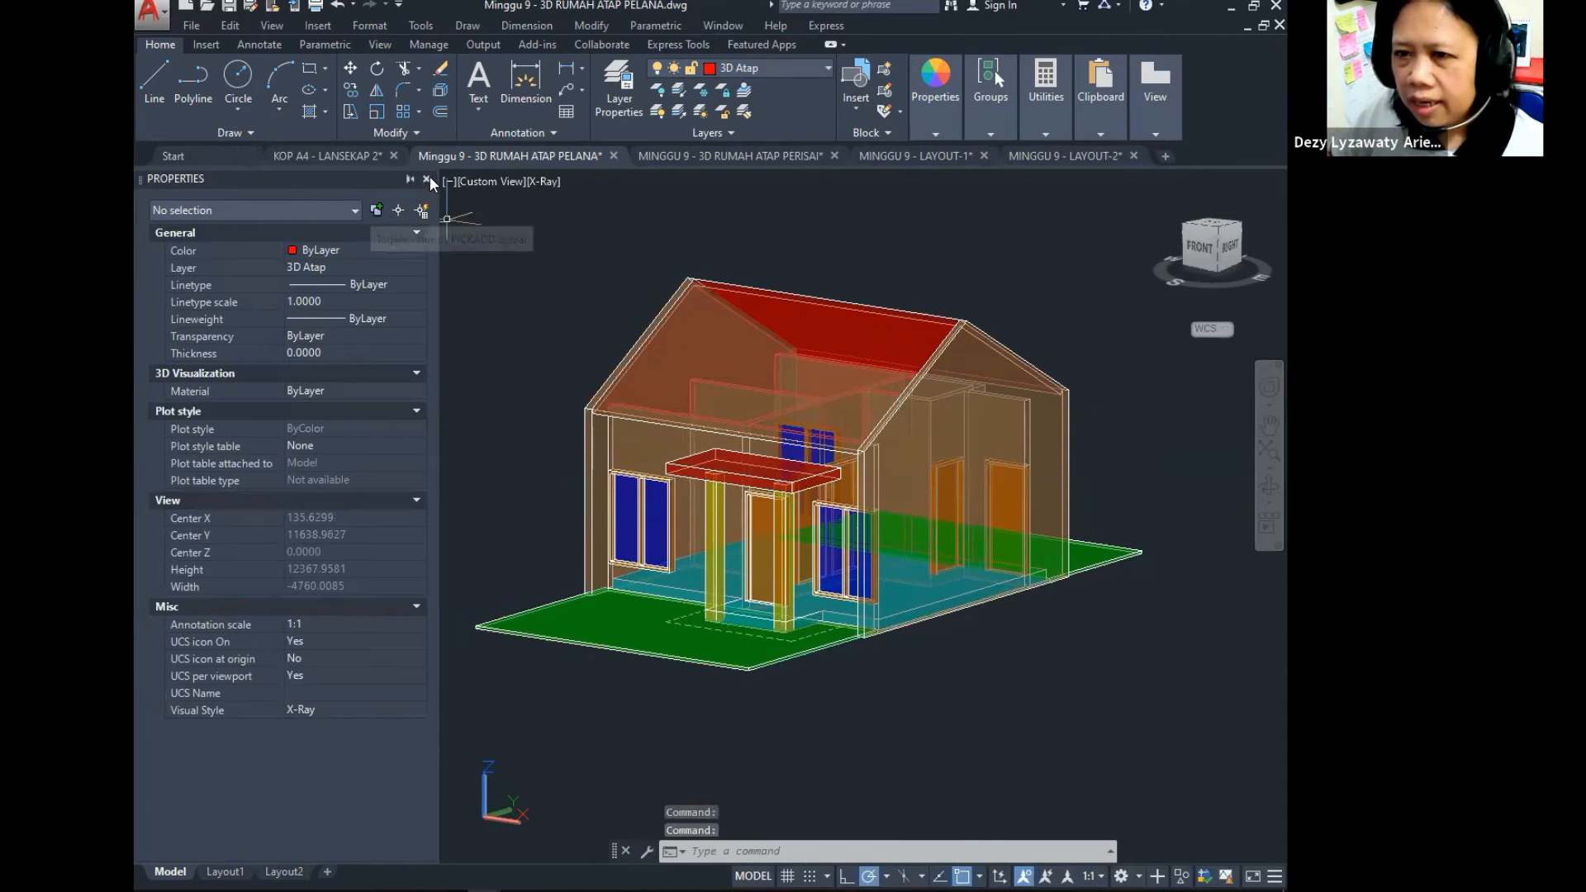
left_click(428, 178)
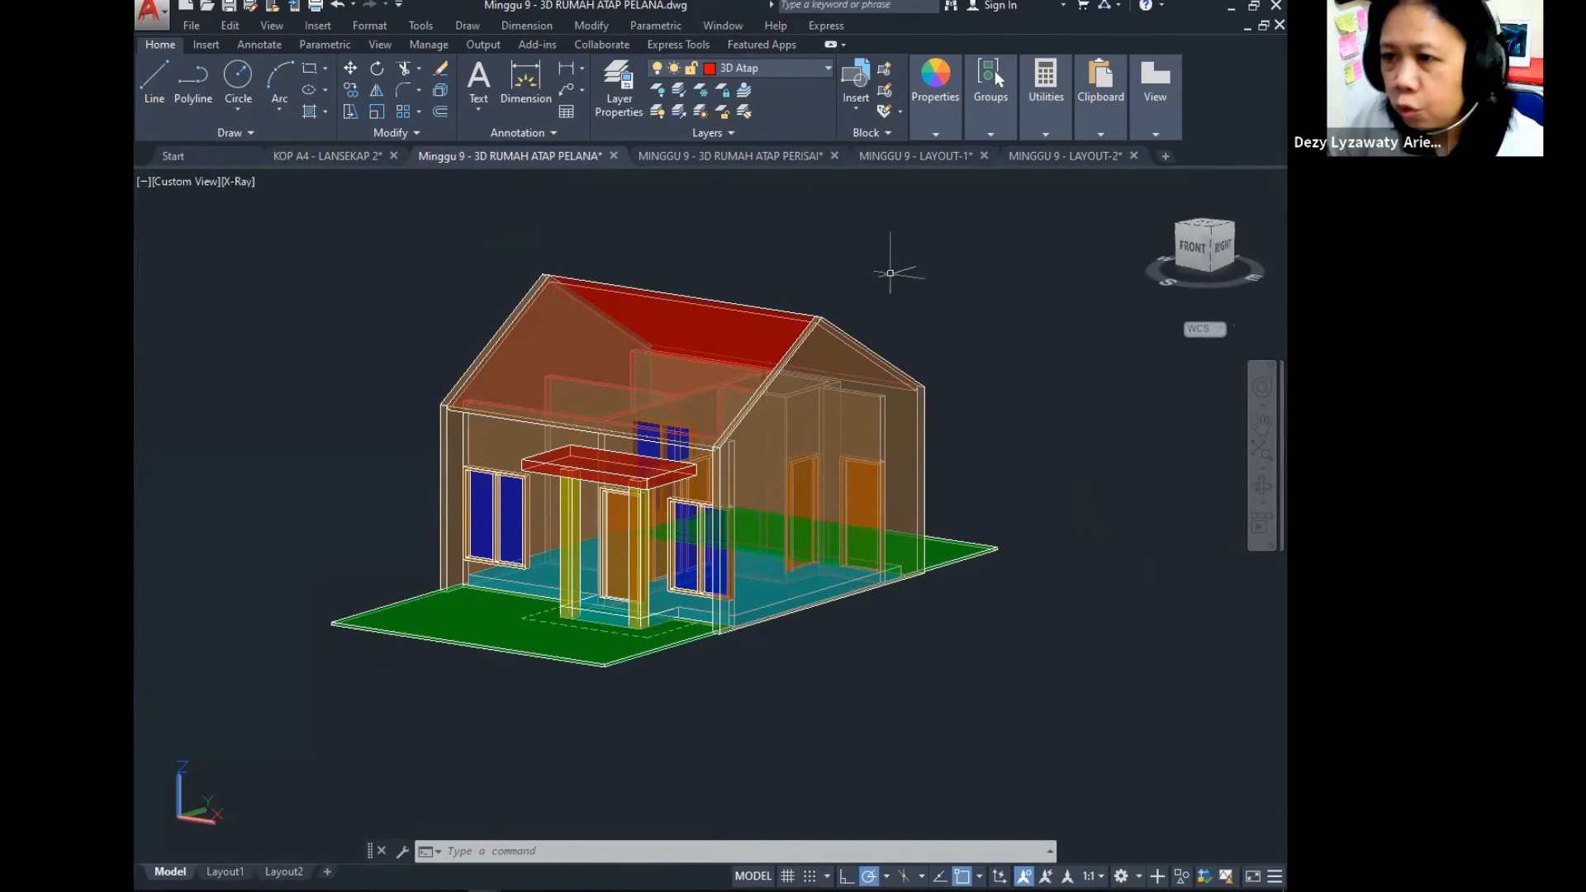
Step: Switch to the 3D Modeling workspace and show the menu bar
left_click(1122, 877)
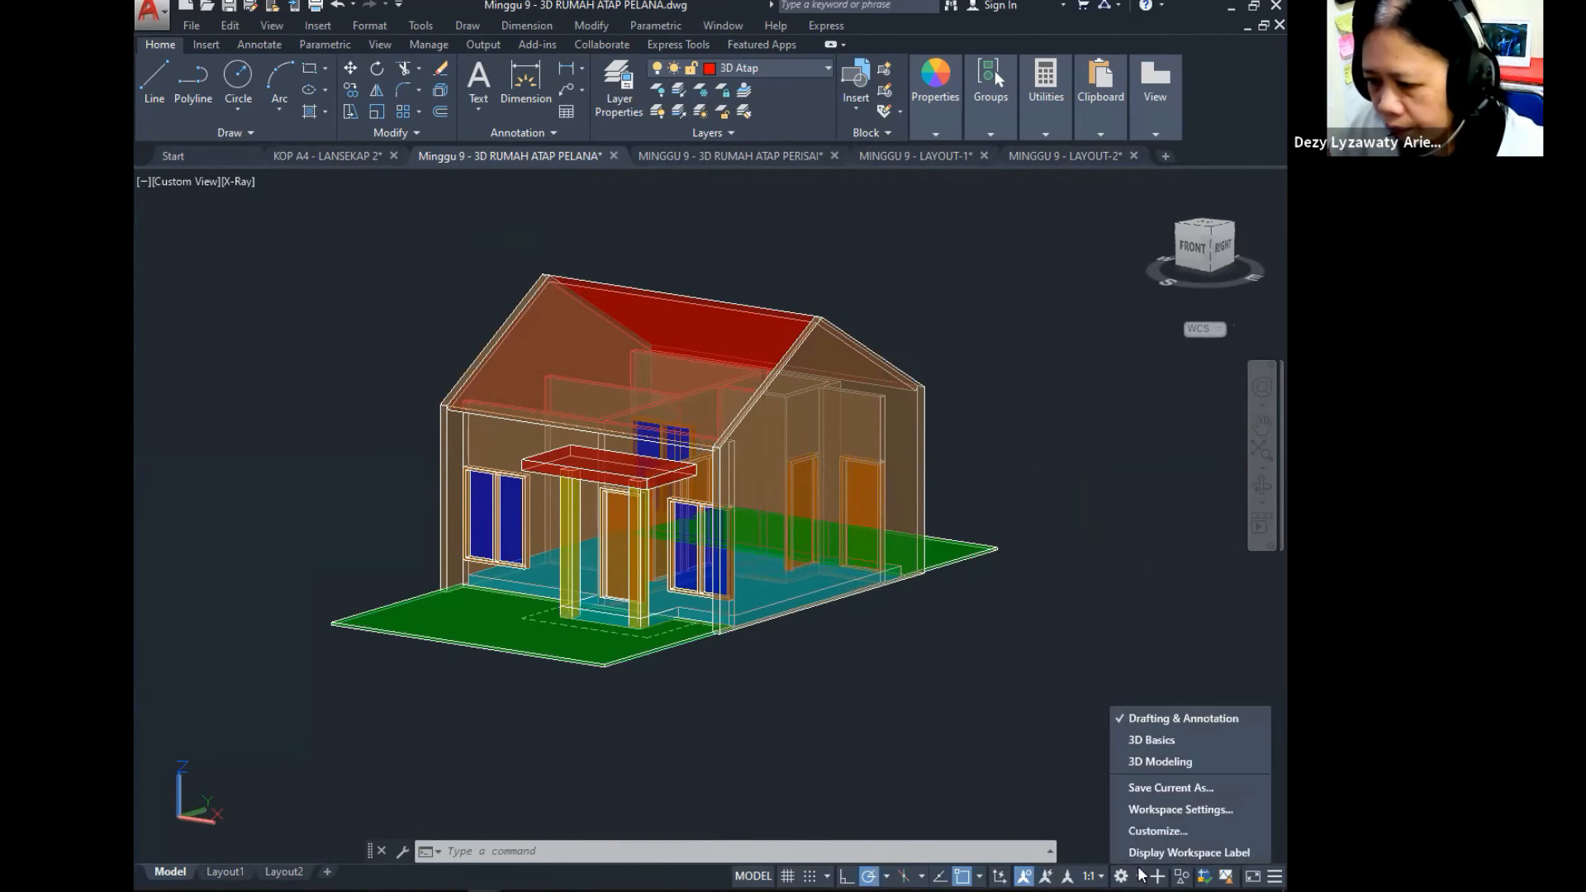
left_click(1158, 761)
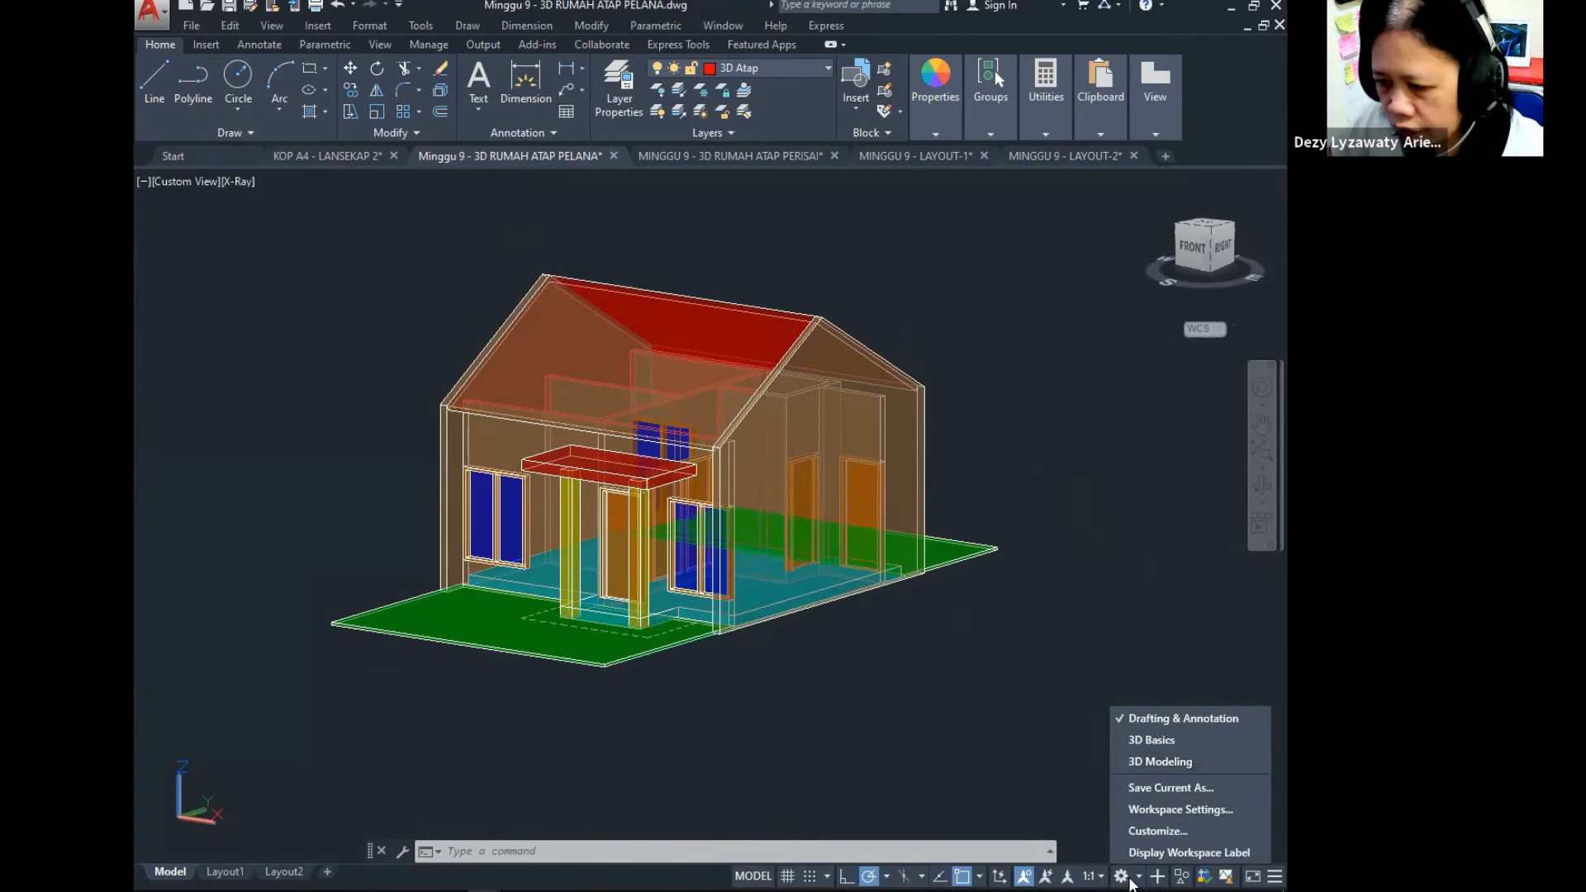
left_click(1126, 879)
left_click(1125, 879)
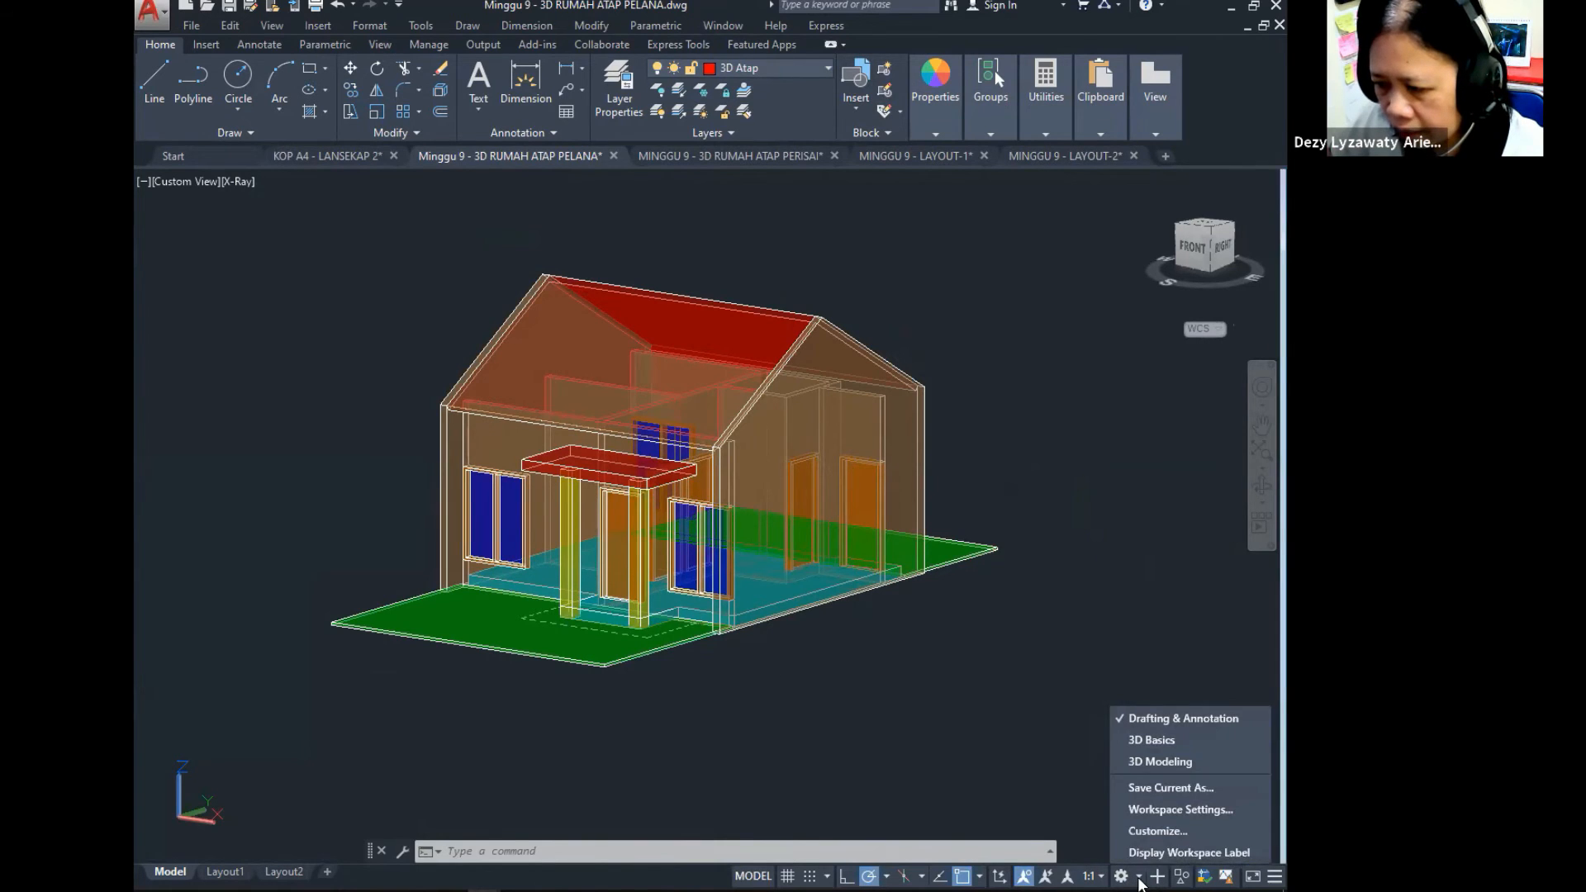
left_click(1154, 762)
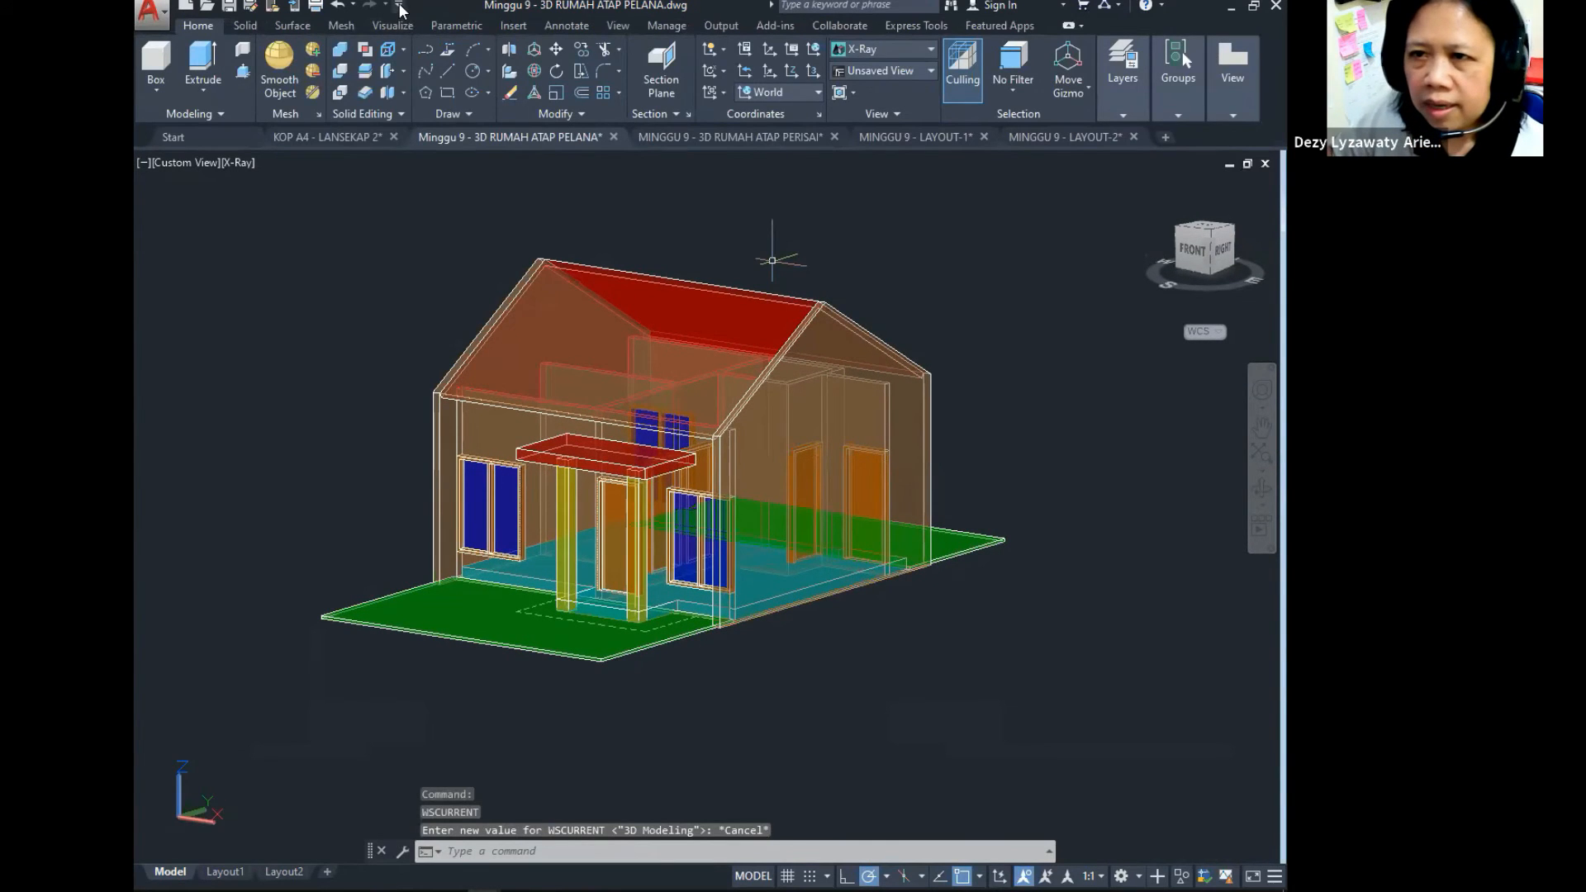
left_click(400, 6)
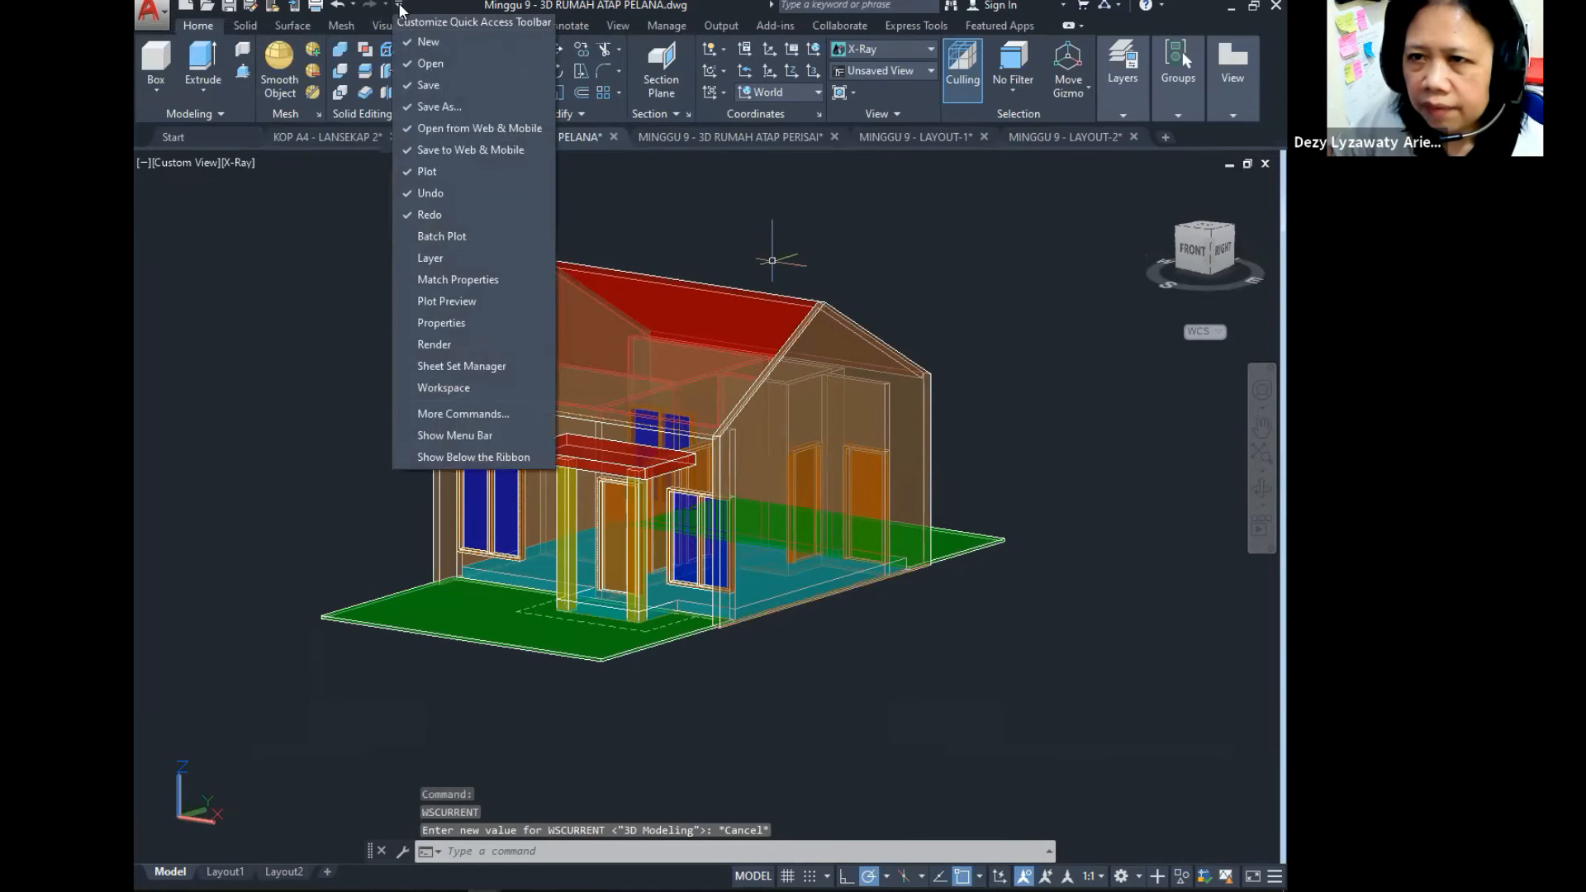
left_click(487, 436)
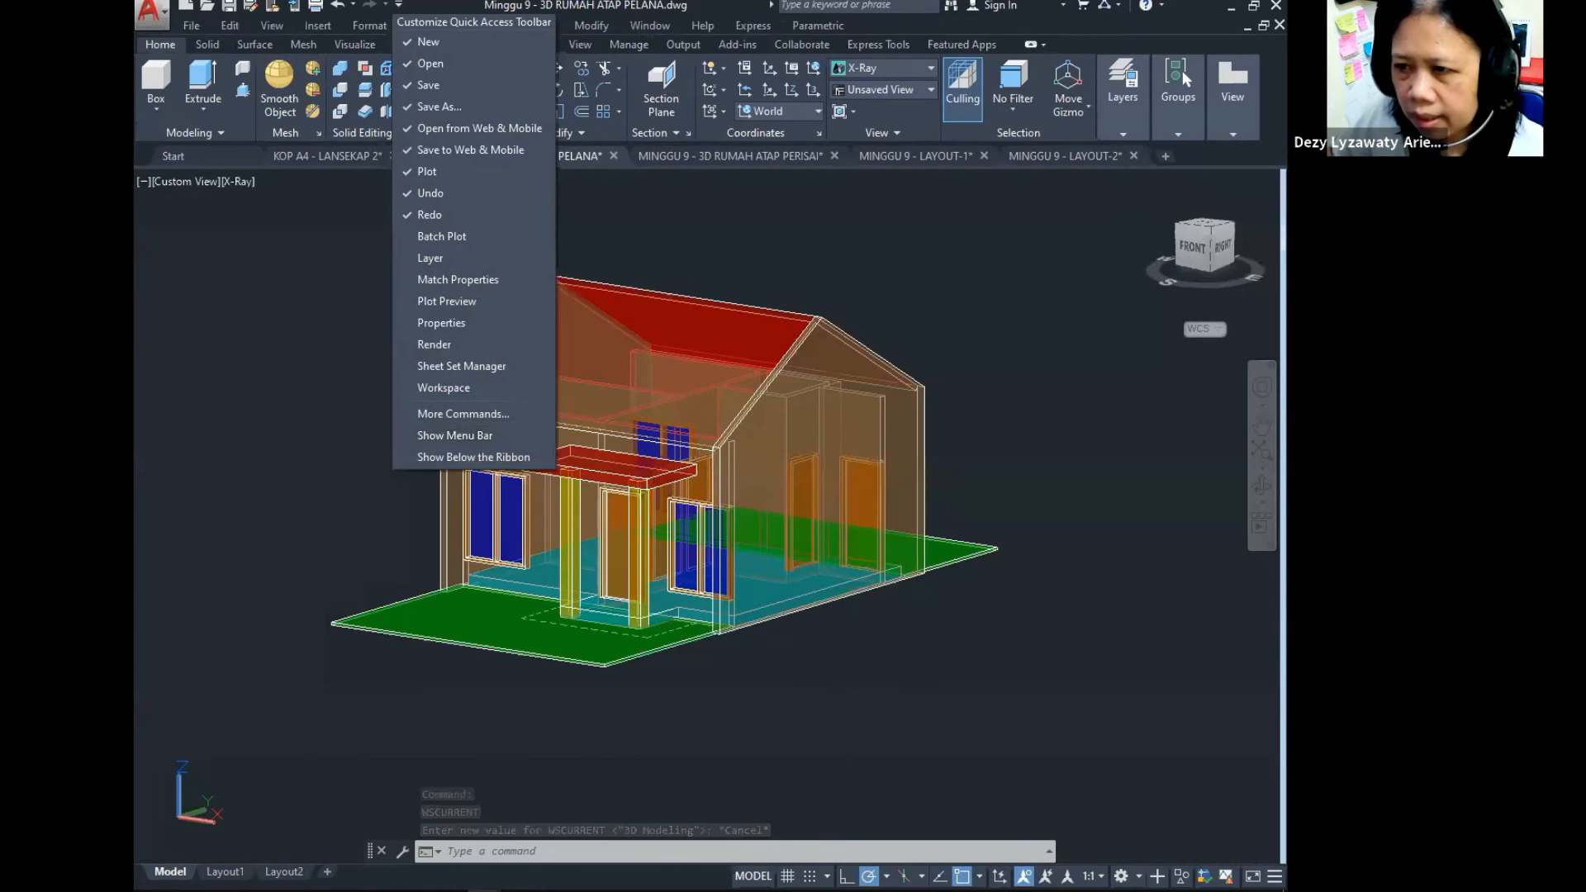
Step: Display the house model in the Conceptual visual style and orbit it toward its front
left_click(918, 72)
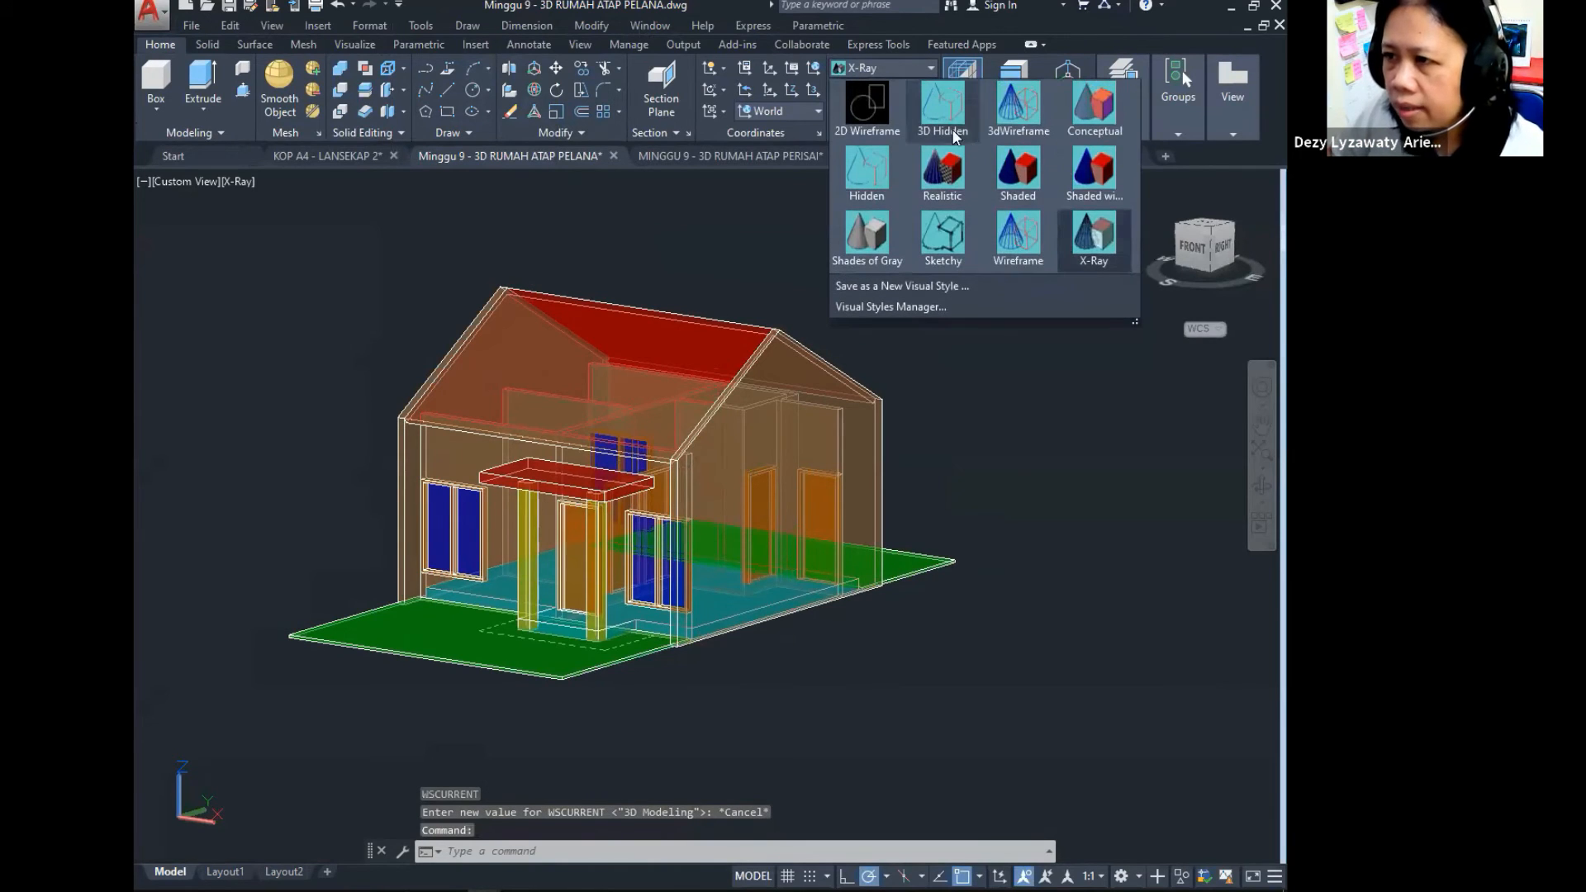
left_click(1107, 124)
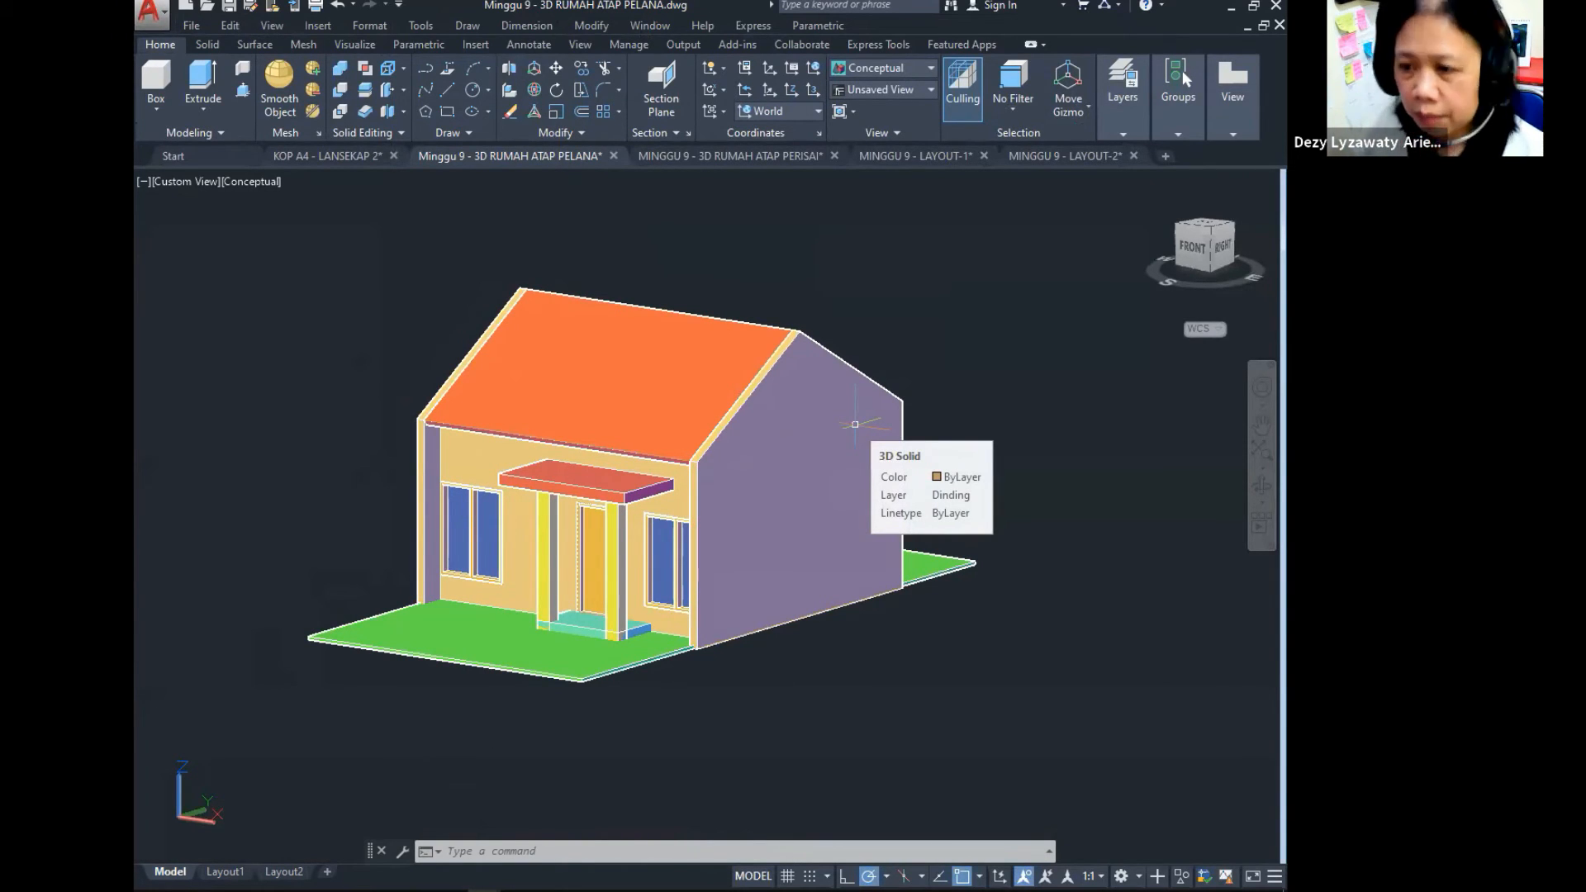
middle_click_drag(467, 521, 542, 546, "shift")
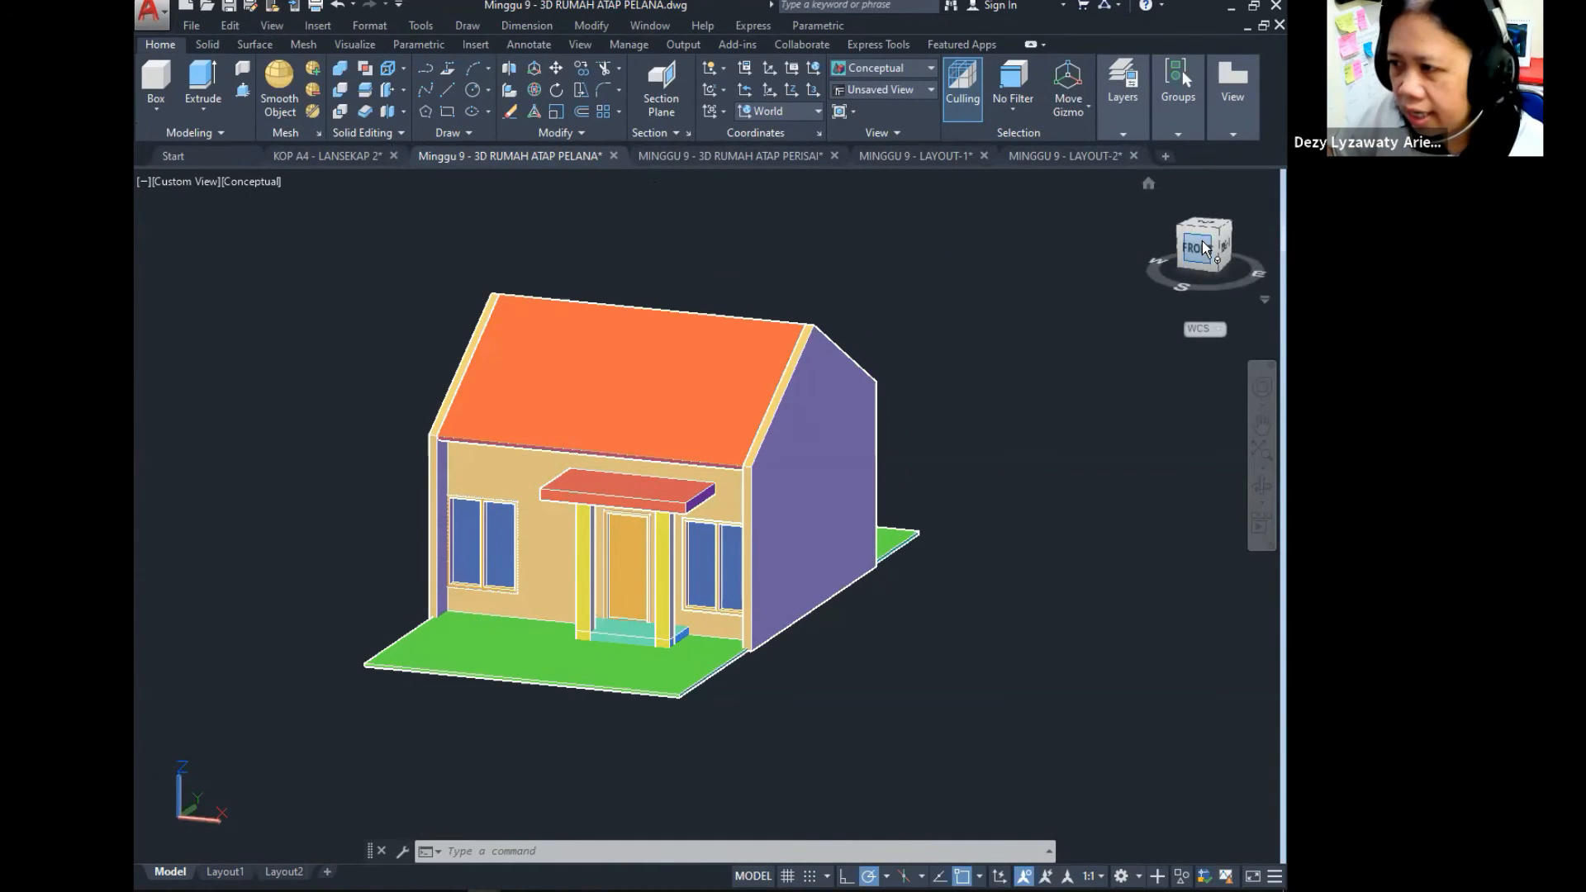
Step: Set the model view of the house to perspective projection
key("ctrl")
key("ctrl")
key("ctrl")
key("ctrl")
key("ctrl")
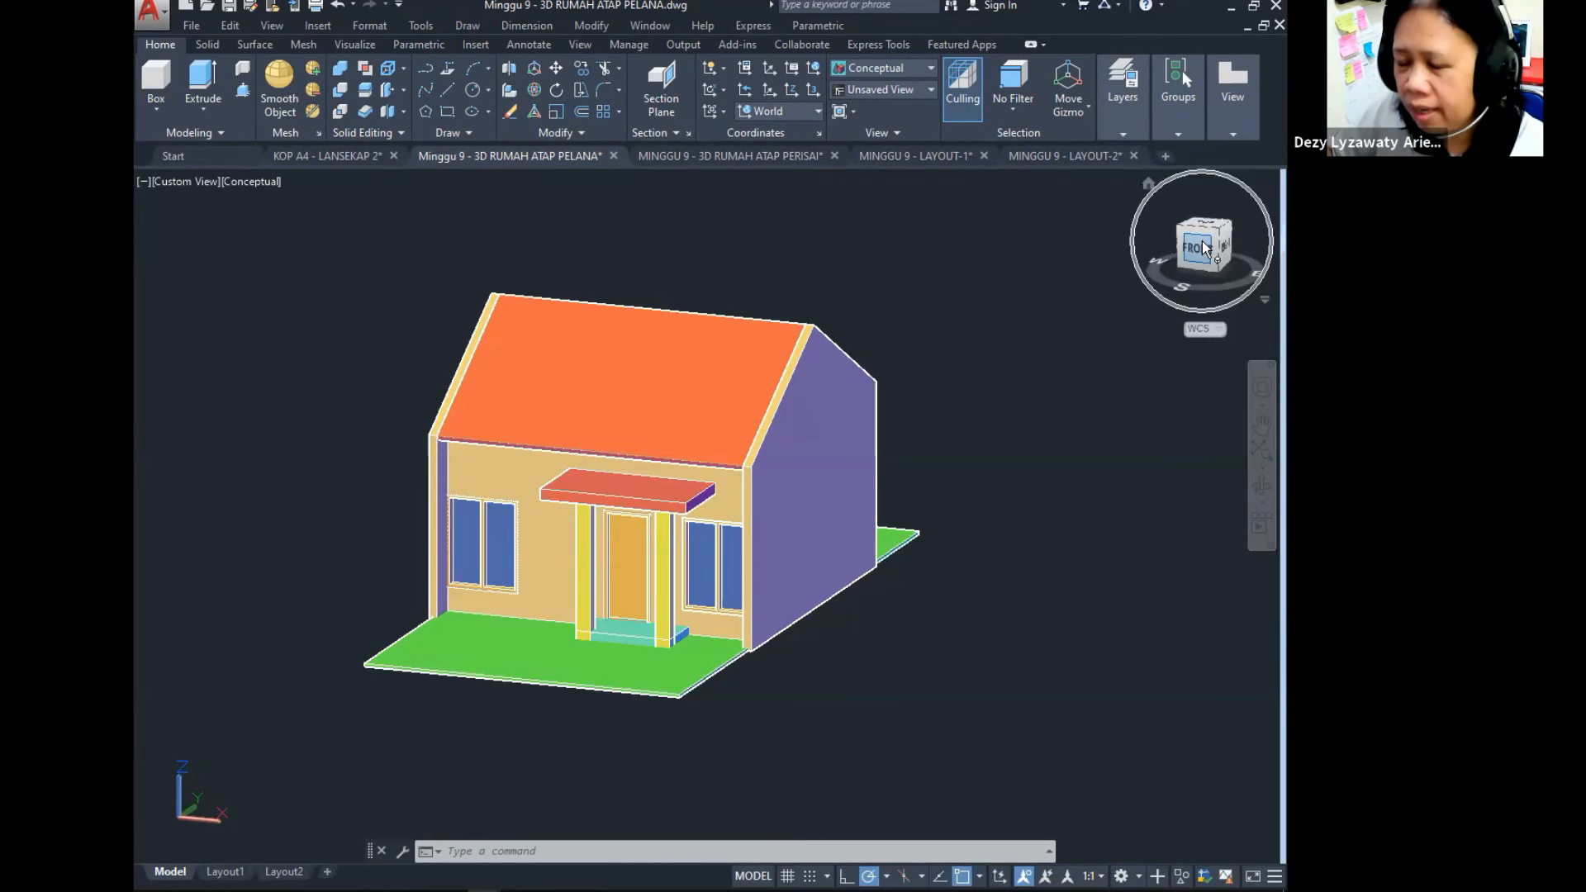
key("ctrl")
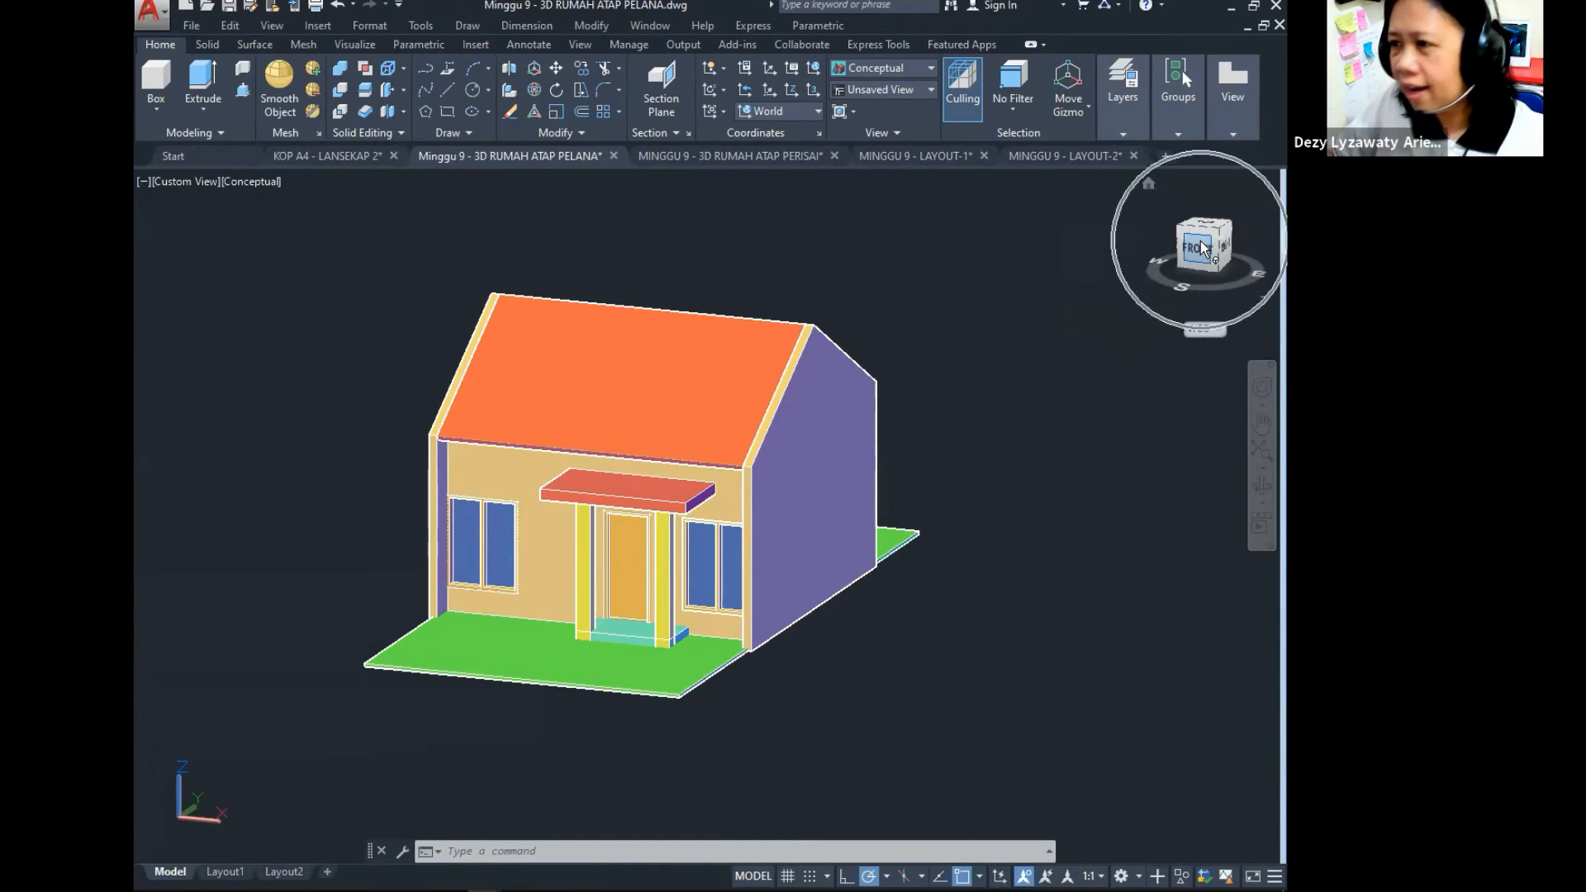
right_click(1202, 247)
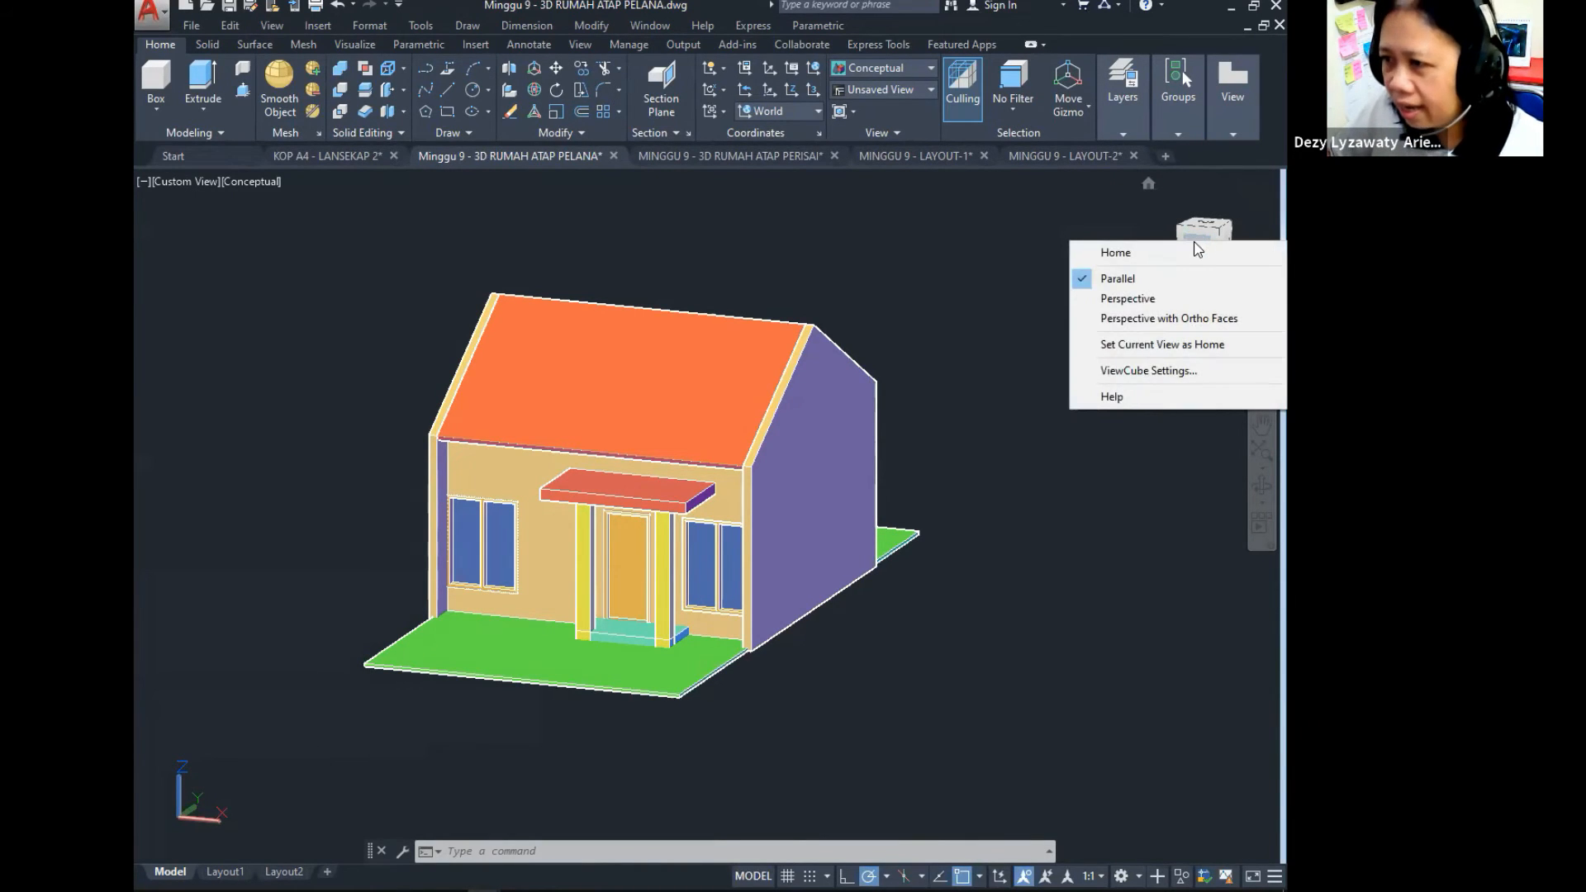
key("ctrl")
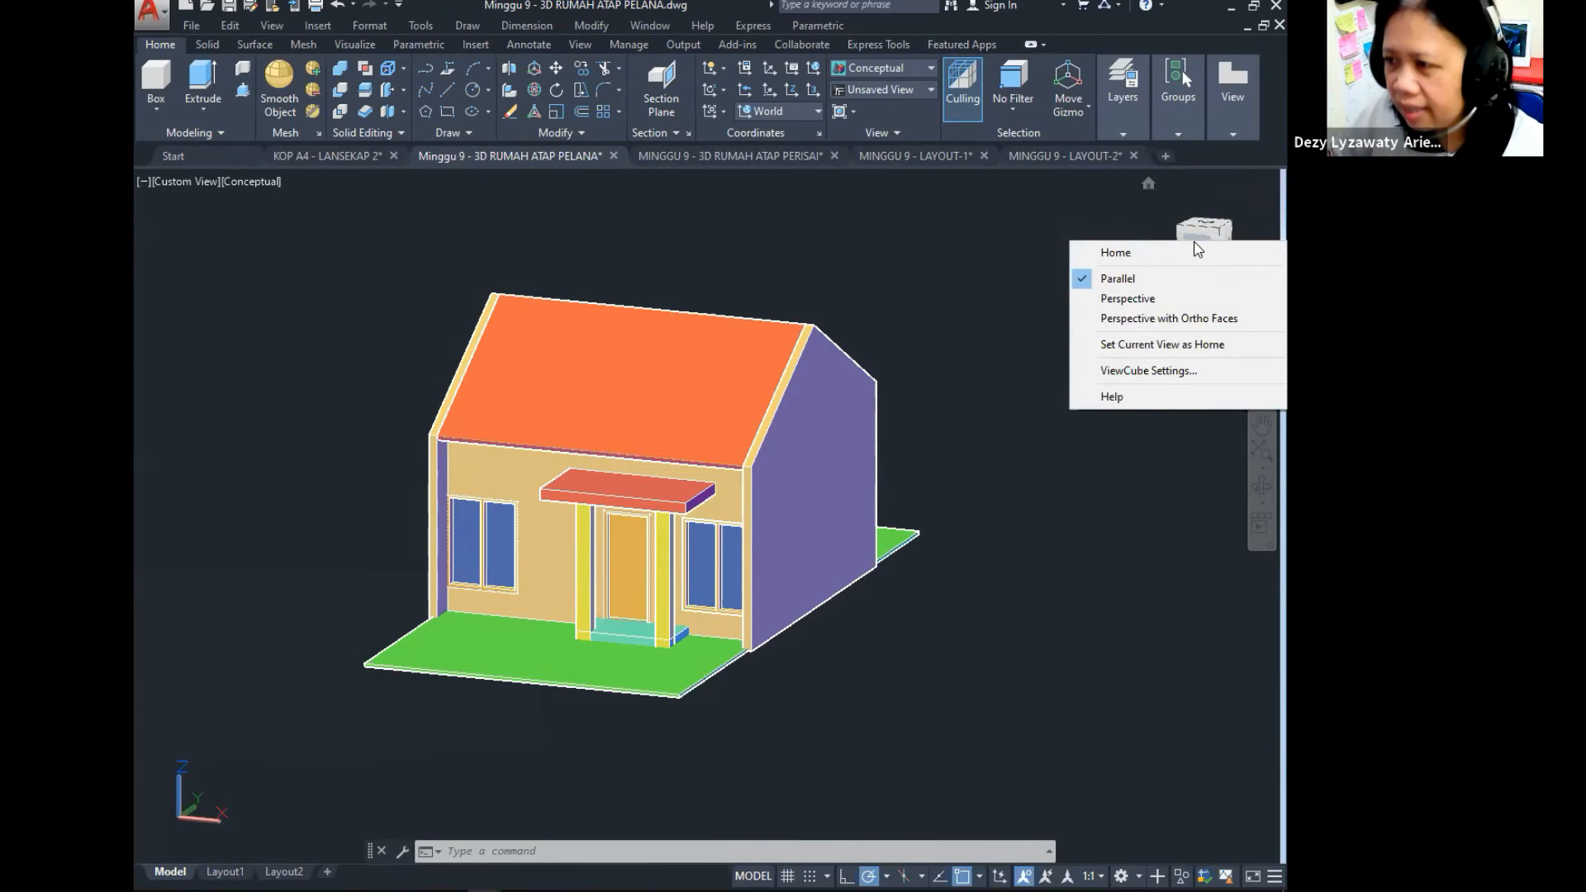
key("ctrl")
left_click(1167, 299)
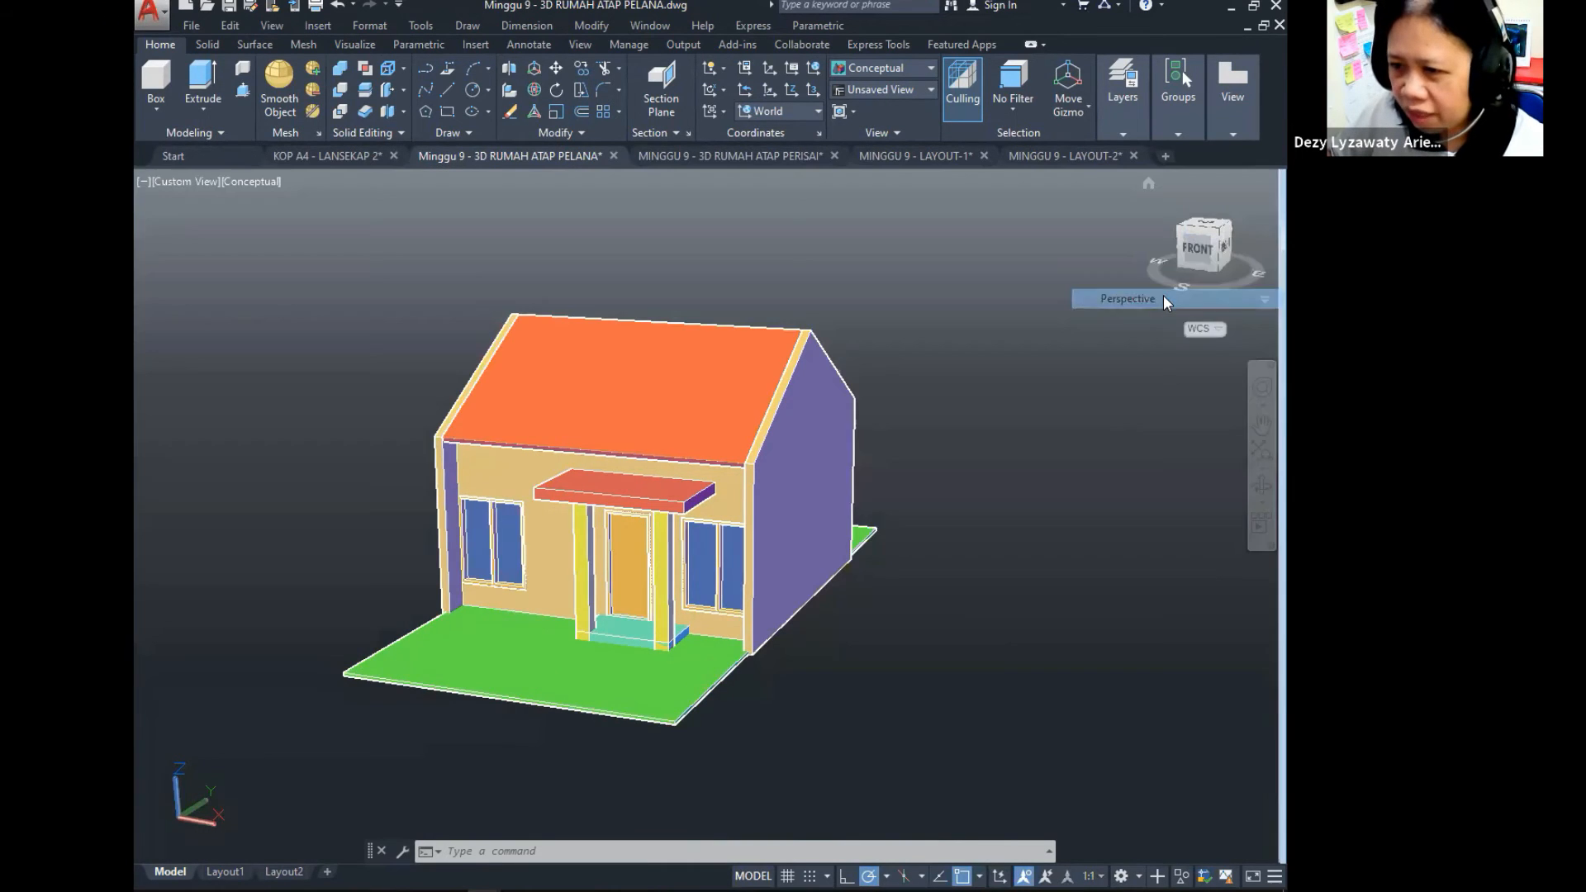
middle_click_drag(773, 508, 799, 464)
scroll(843, 452, "up", 1)
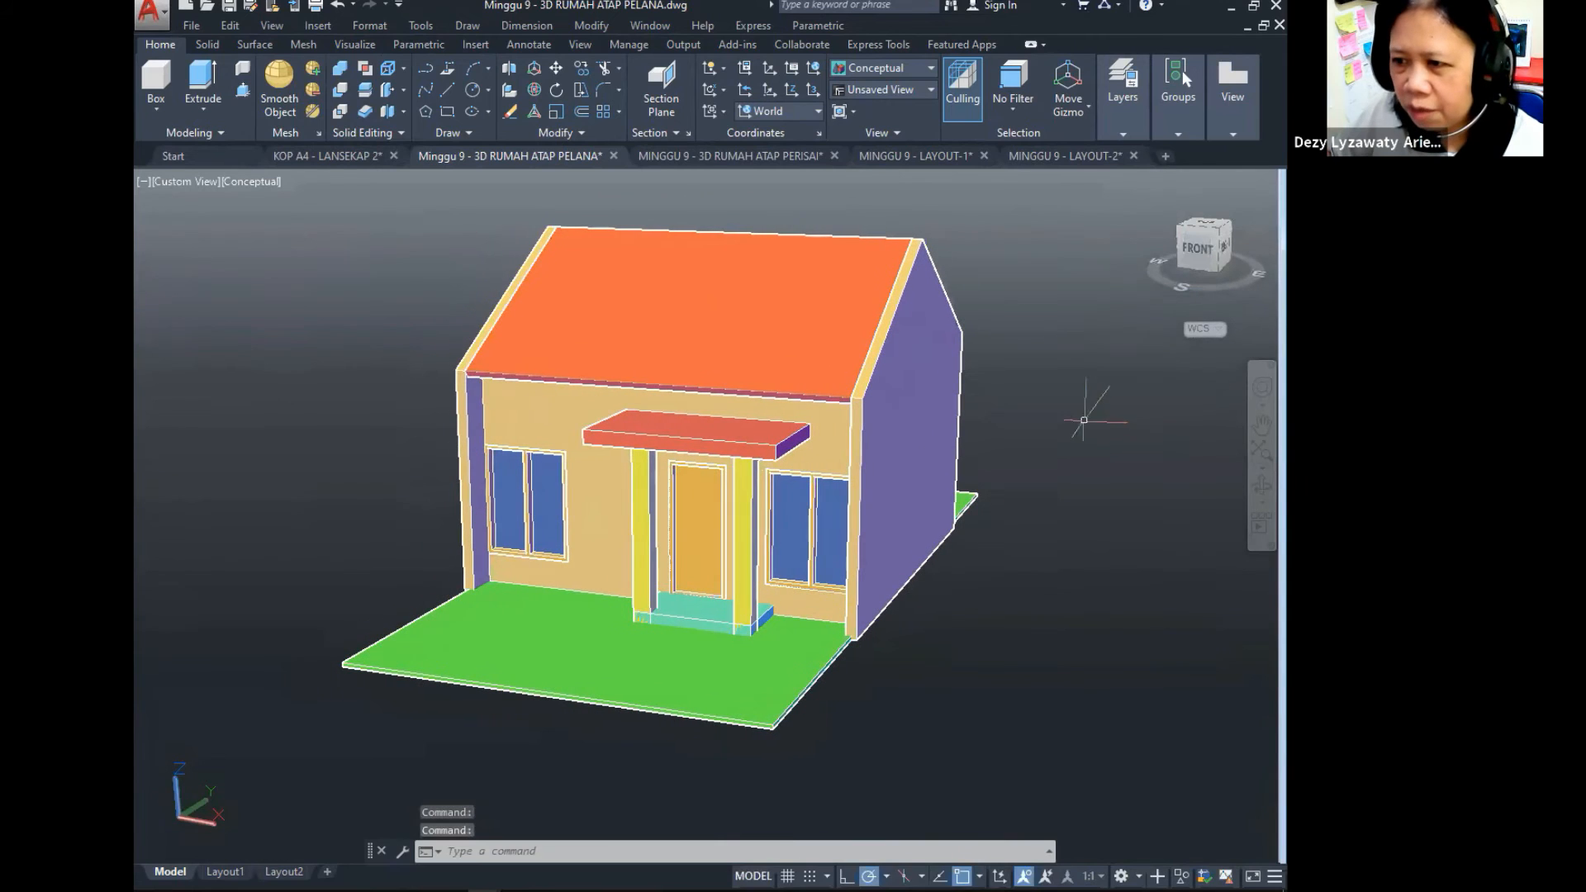
Step: Try parallel projection on the house view and return to perspective projection
right_click(1201, 254)
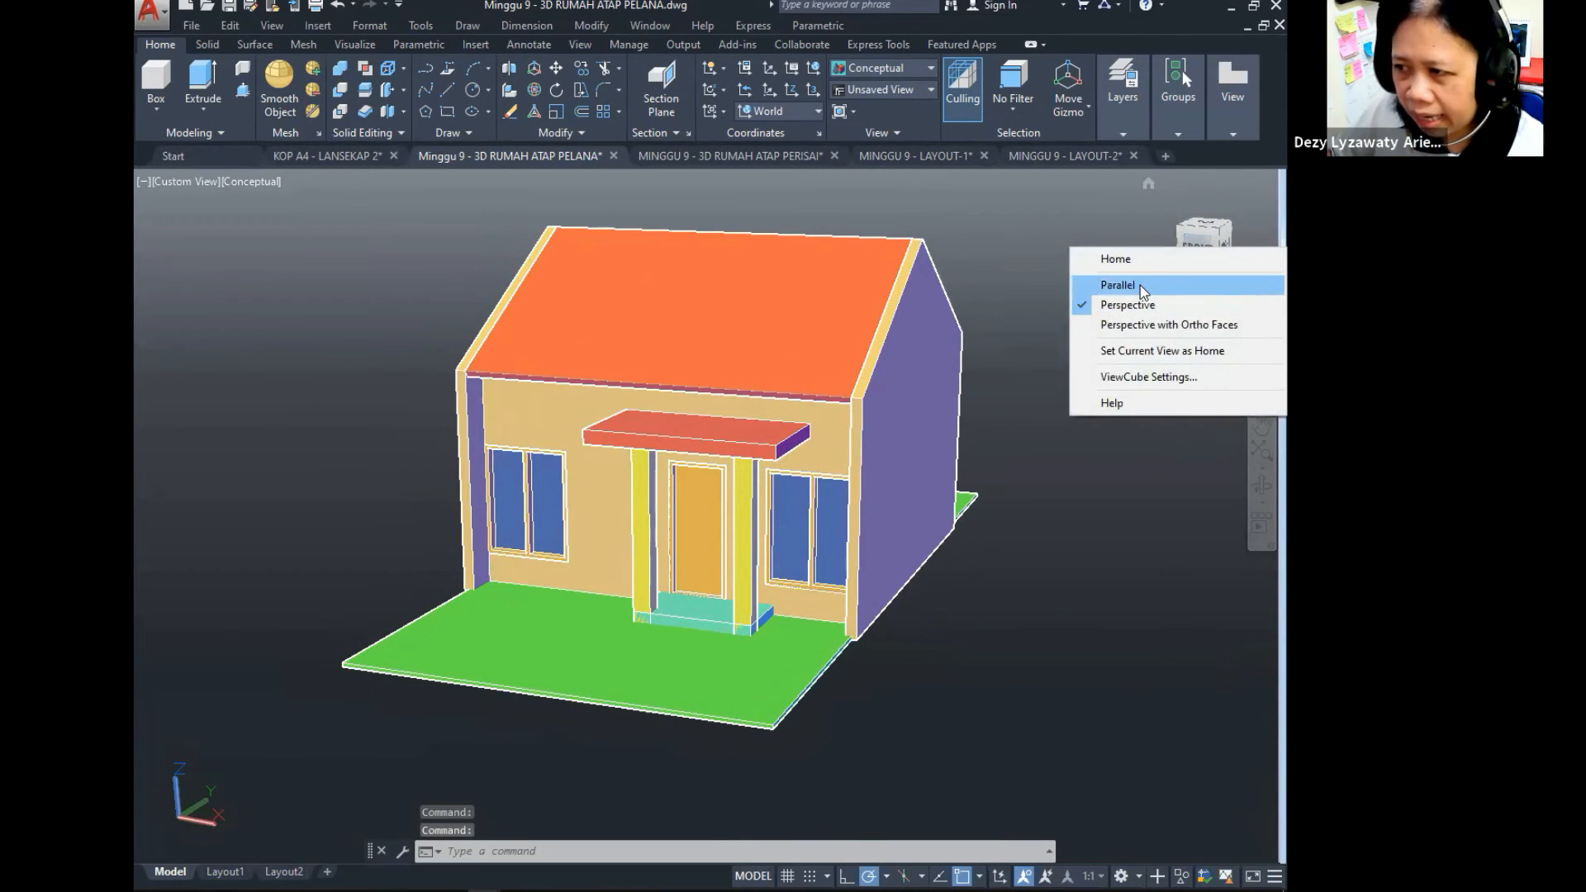
left_click(1141, 286)
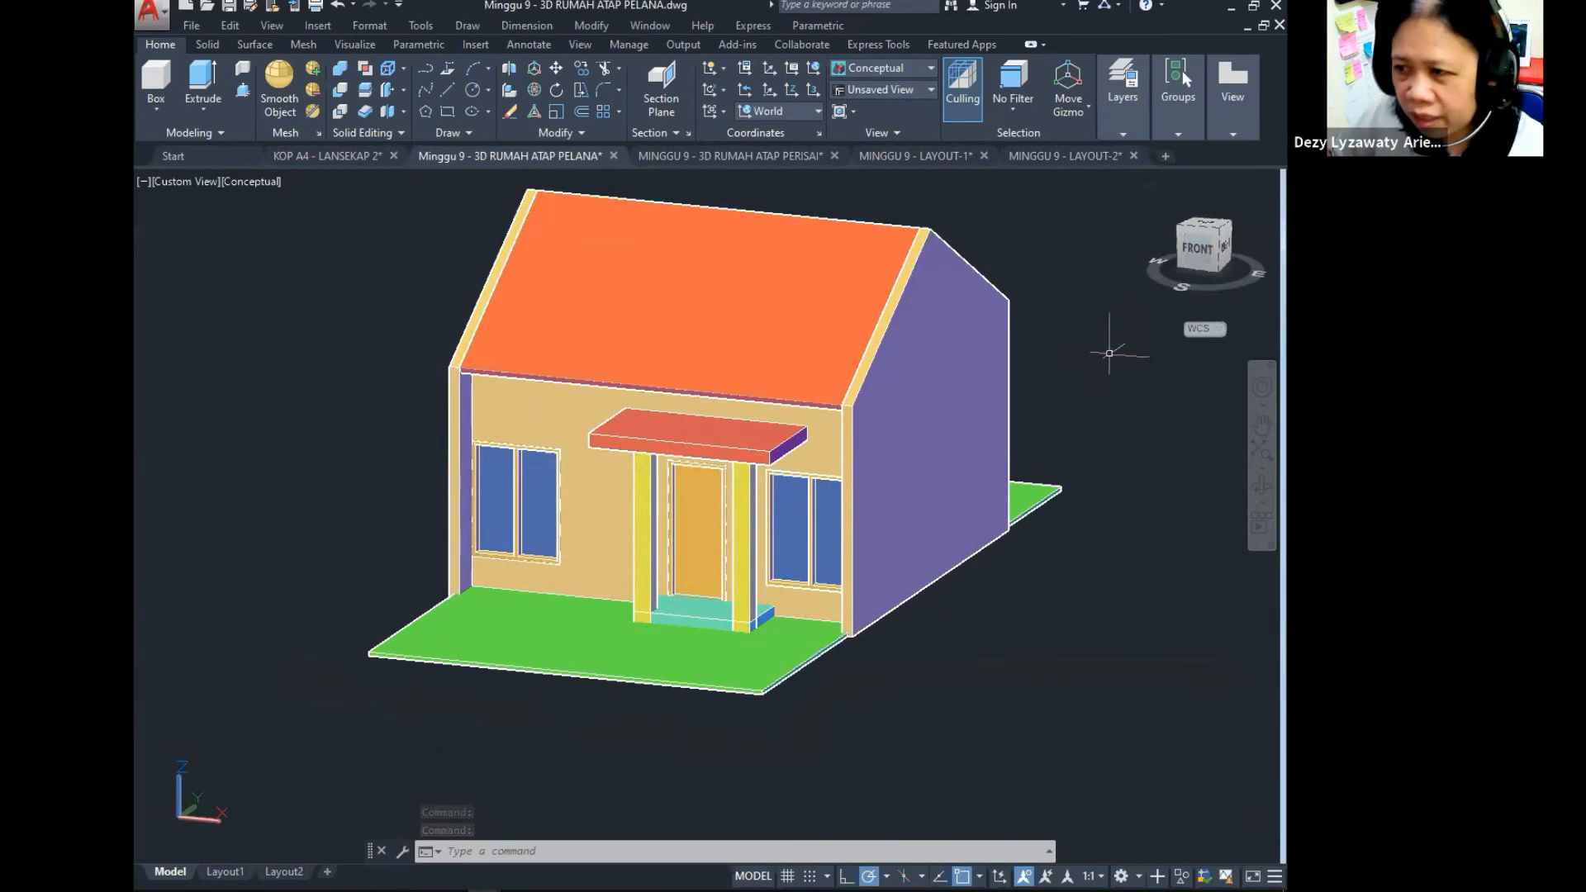
right_click(1193, 263)
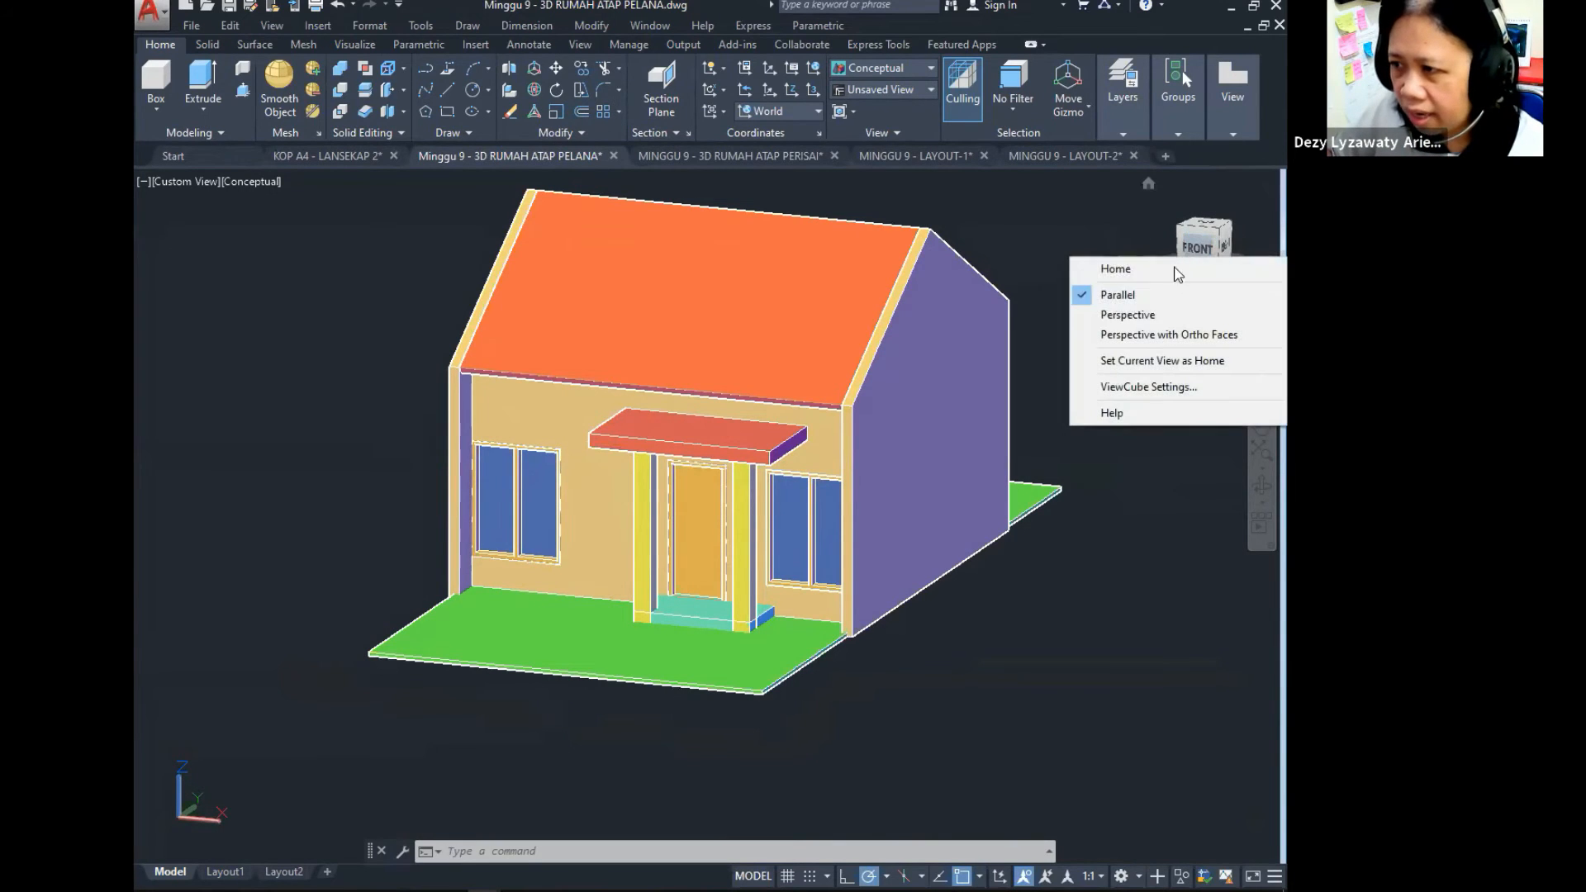
left_click(1156, 315)
middle_click_drag(1017, 492, 990, 493)
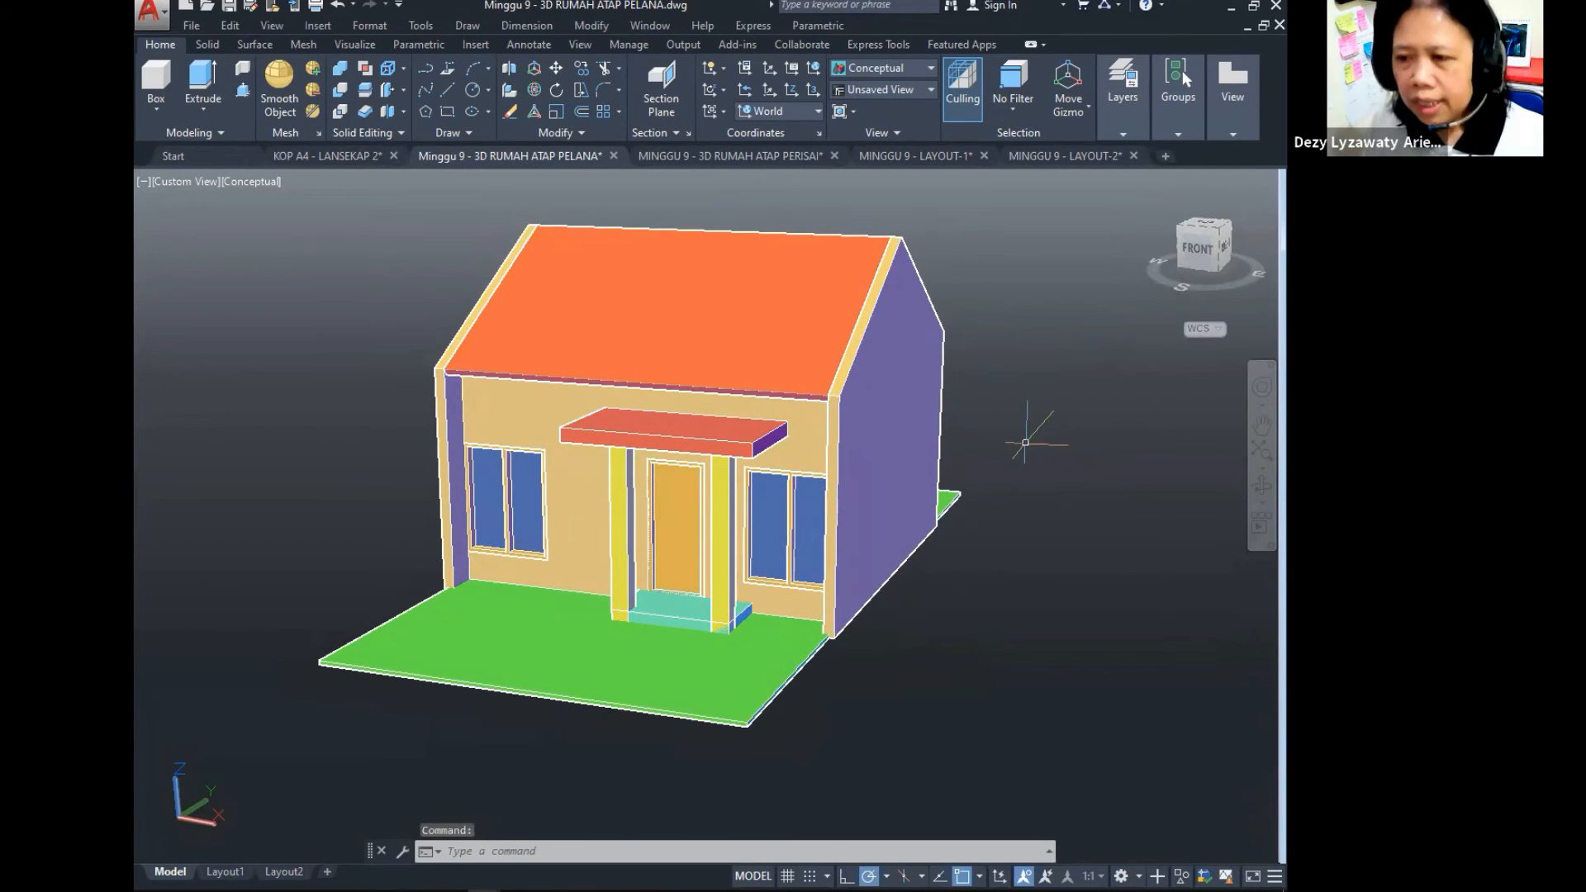
Step: Try the Perspective with Ortho Faces projection and set the view back to Perspective
right_click(1203, 246)
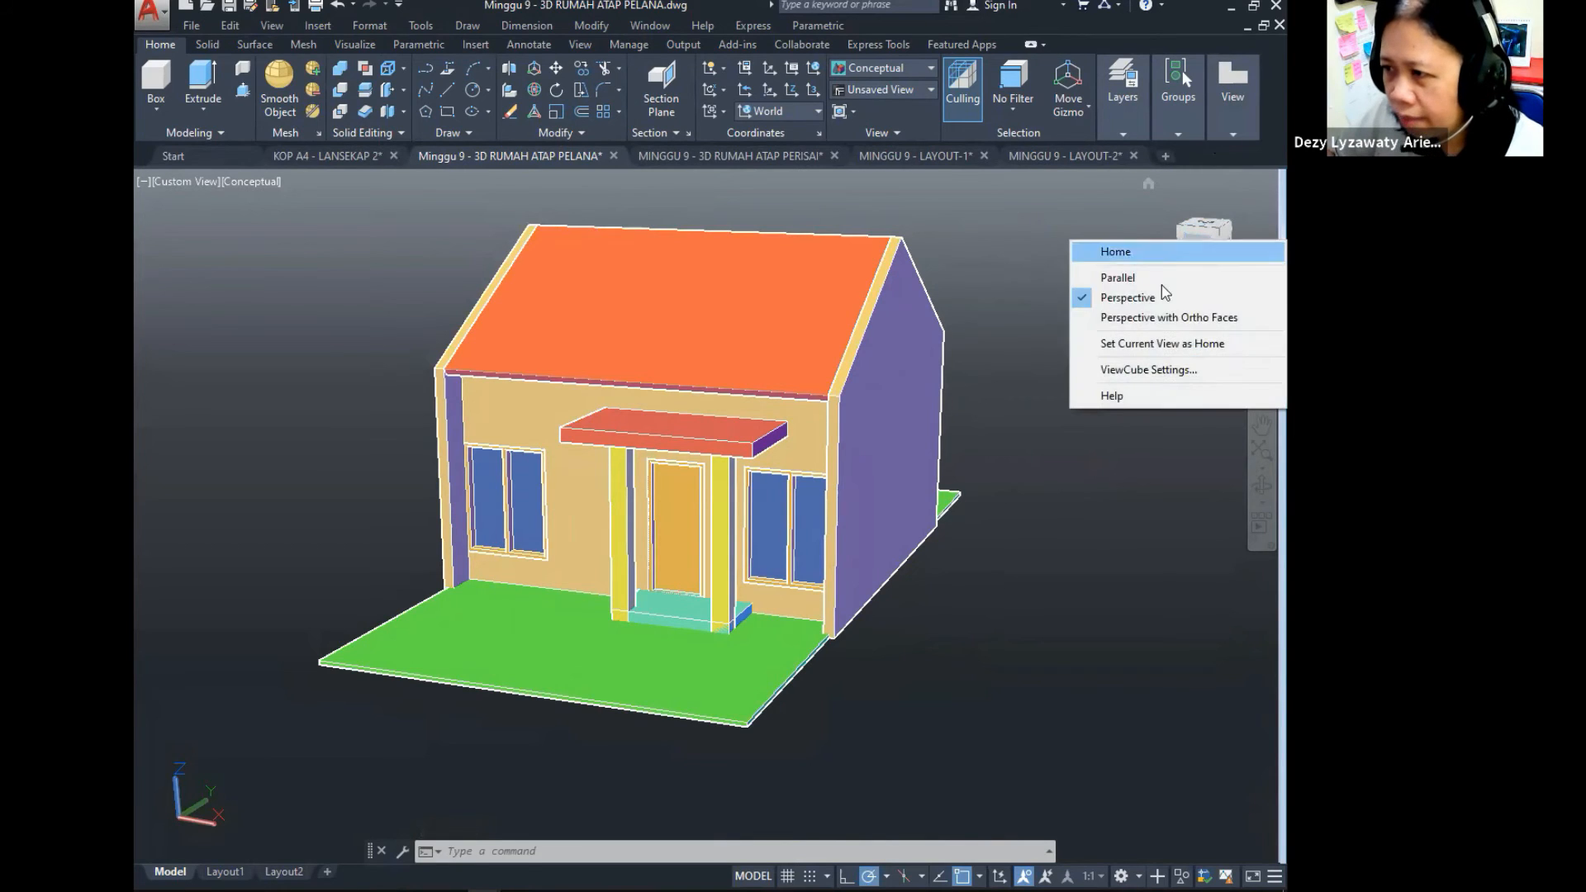
left_click(1194, 327)
right_click(1195, 252)
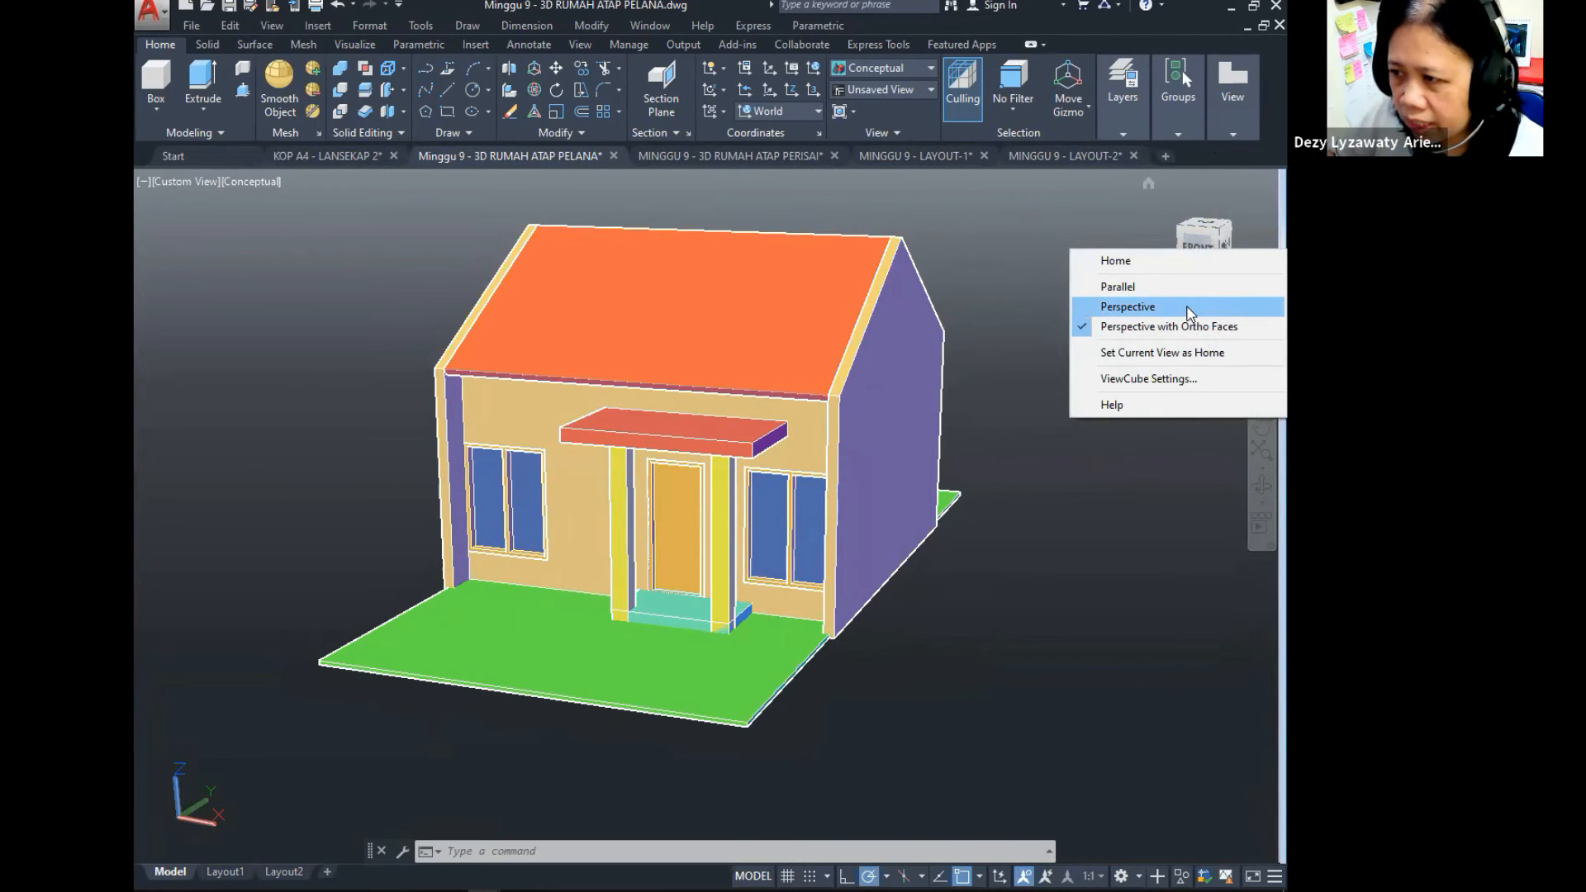
left_click(1189, 314)
Step: Orbit the house to show both its front and right side in perspective, and open Layout1
middle_click_drag(1000, 475, 936, 449, "shift")
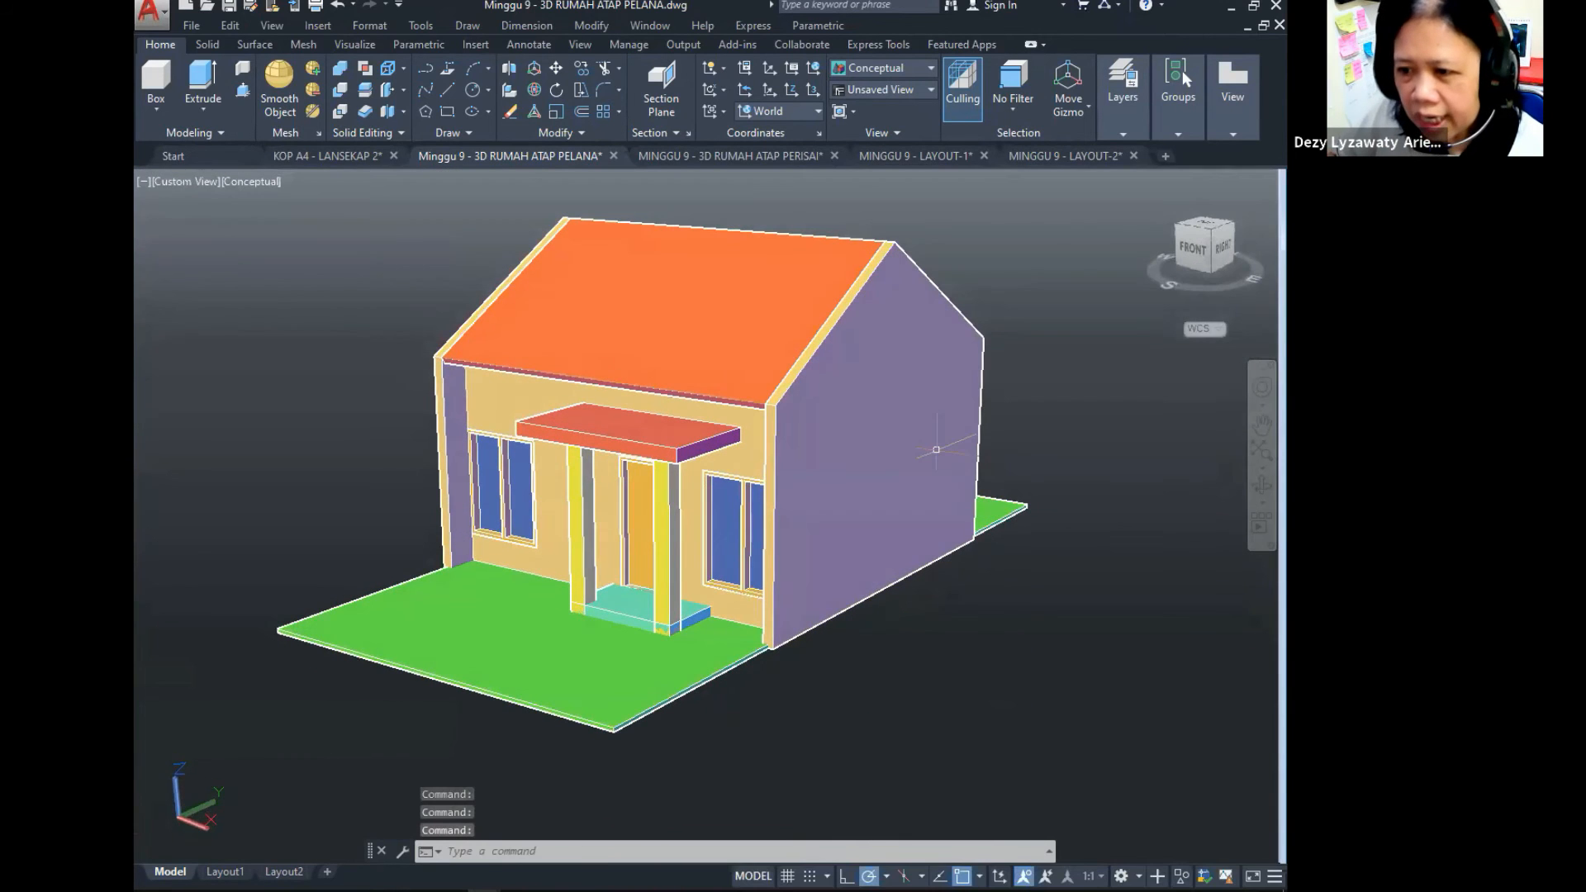
mouse_move(936, 450)
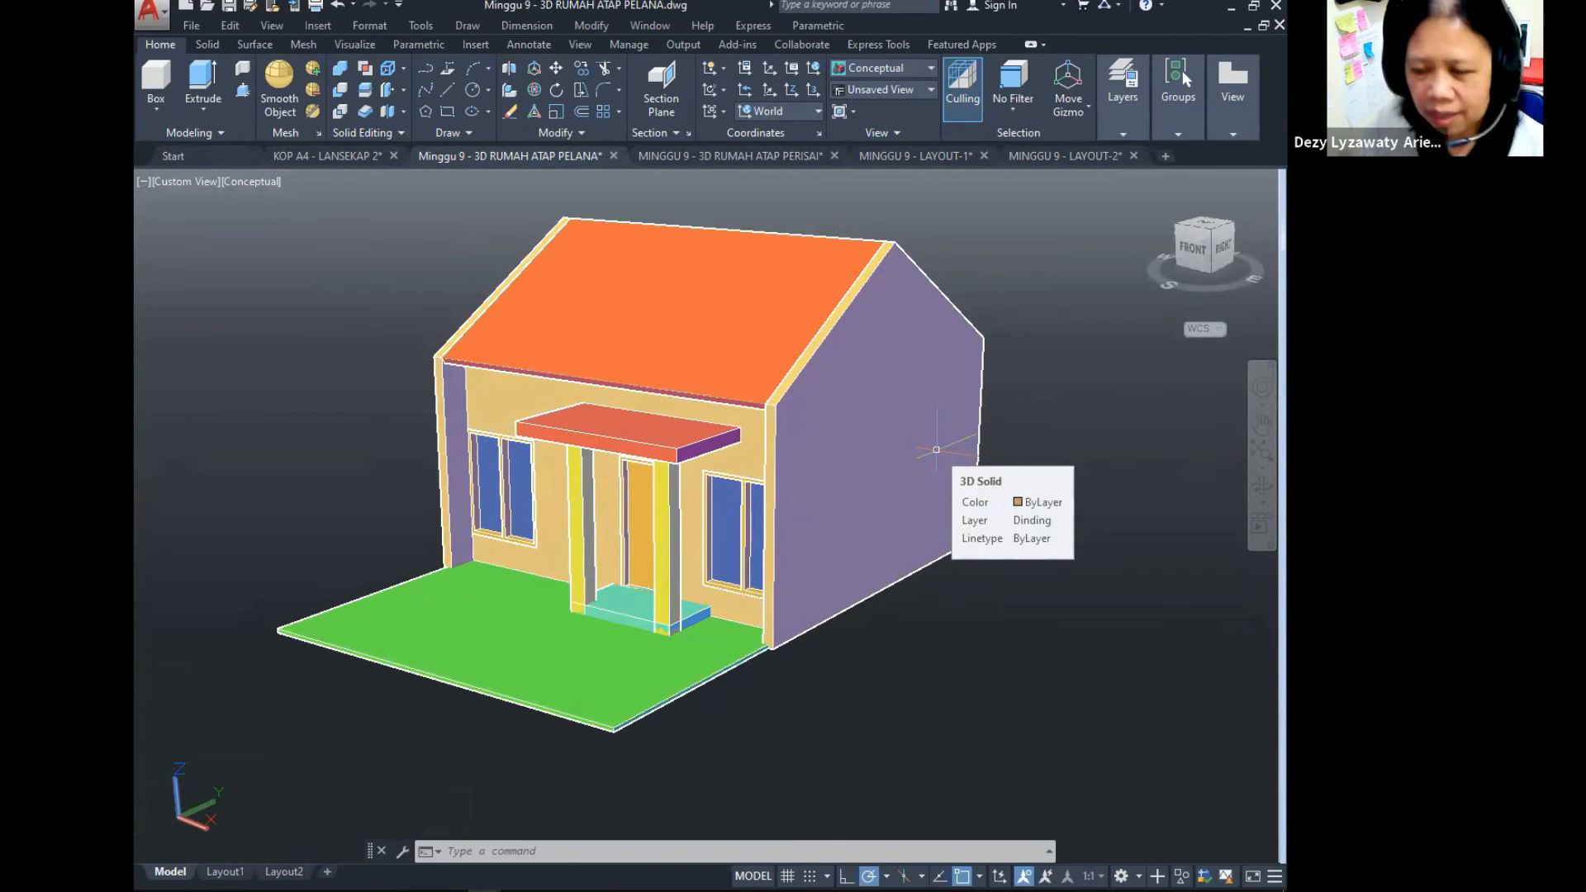
middle_click_drag(884, 455, 839, 445)
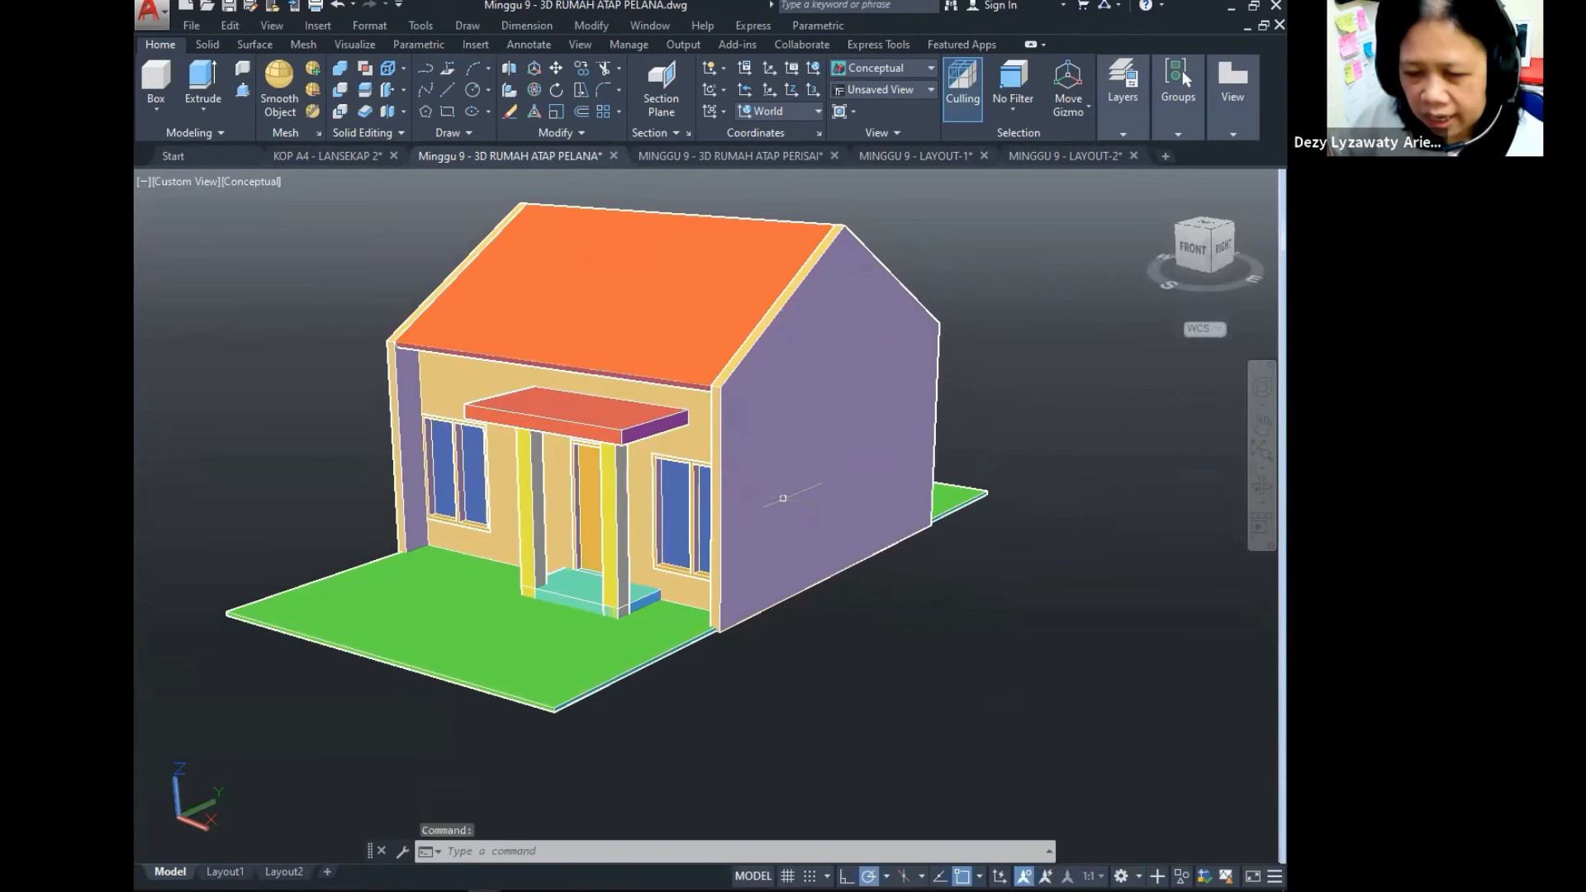
mouse_move(225, 875)
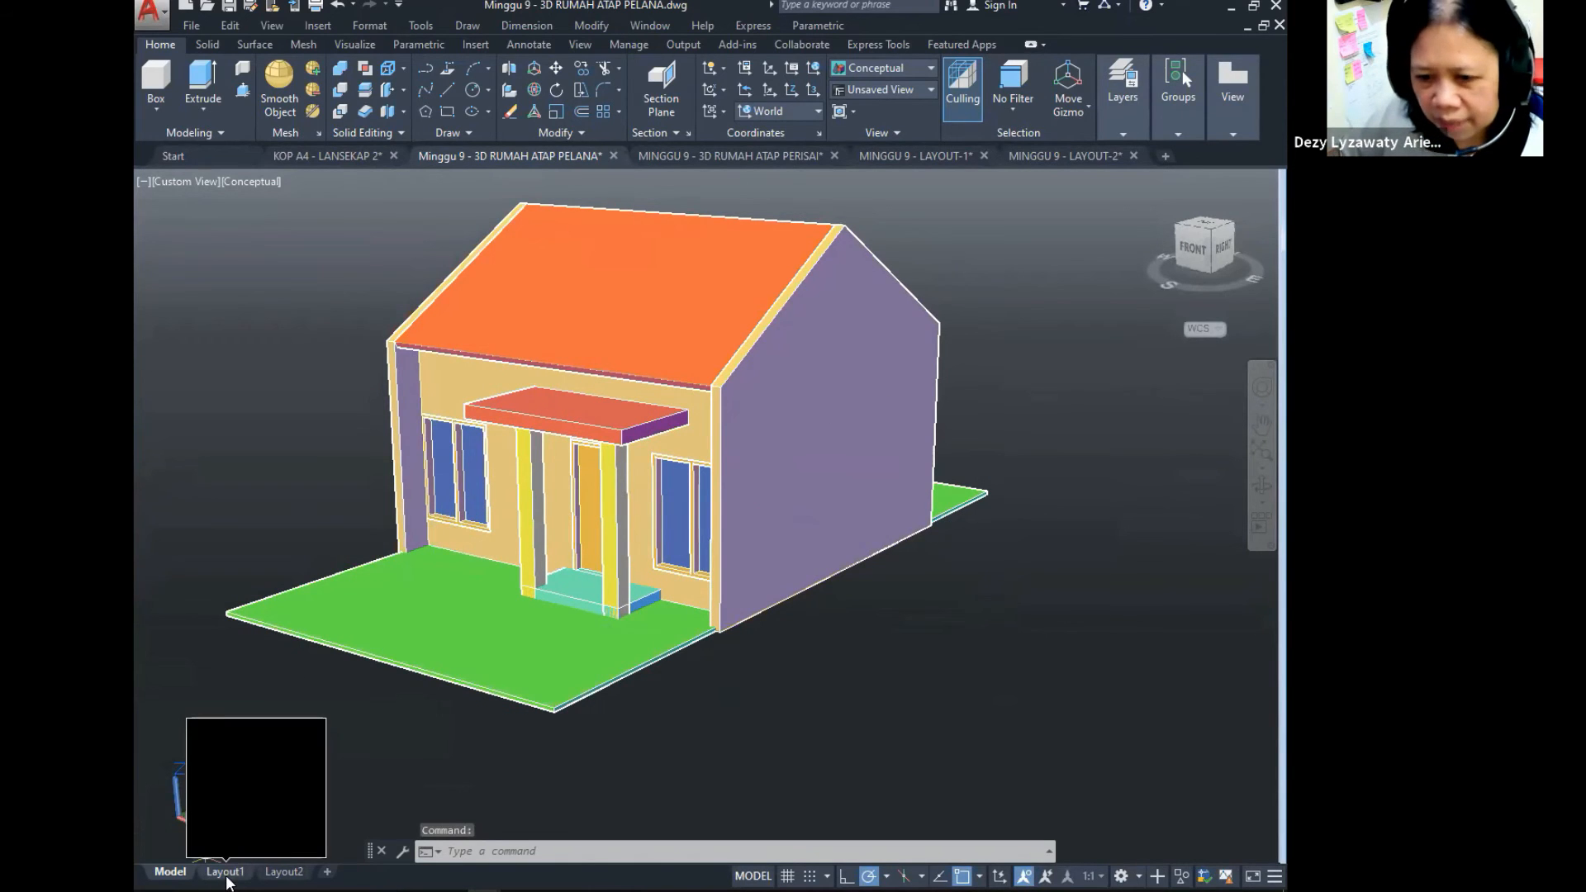
left_click(237, 874)
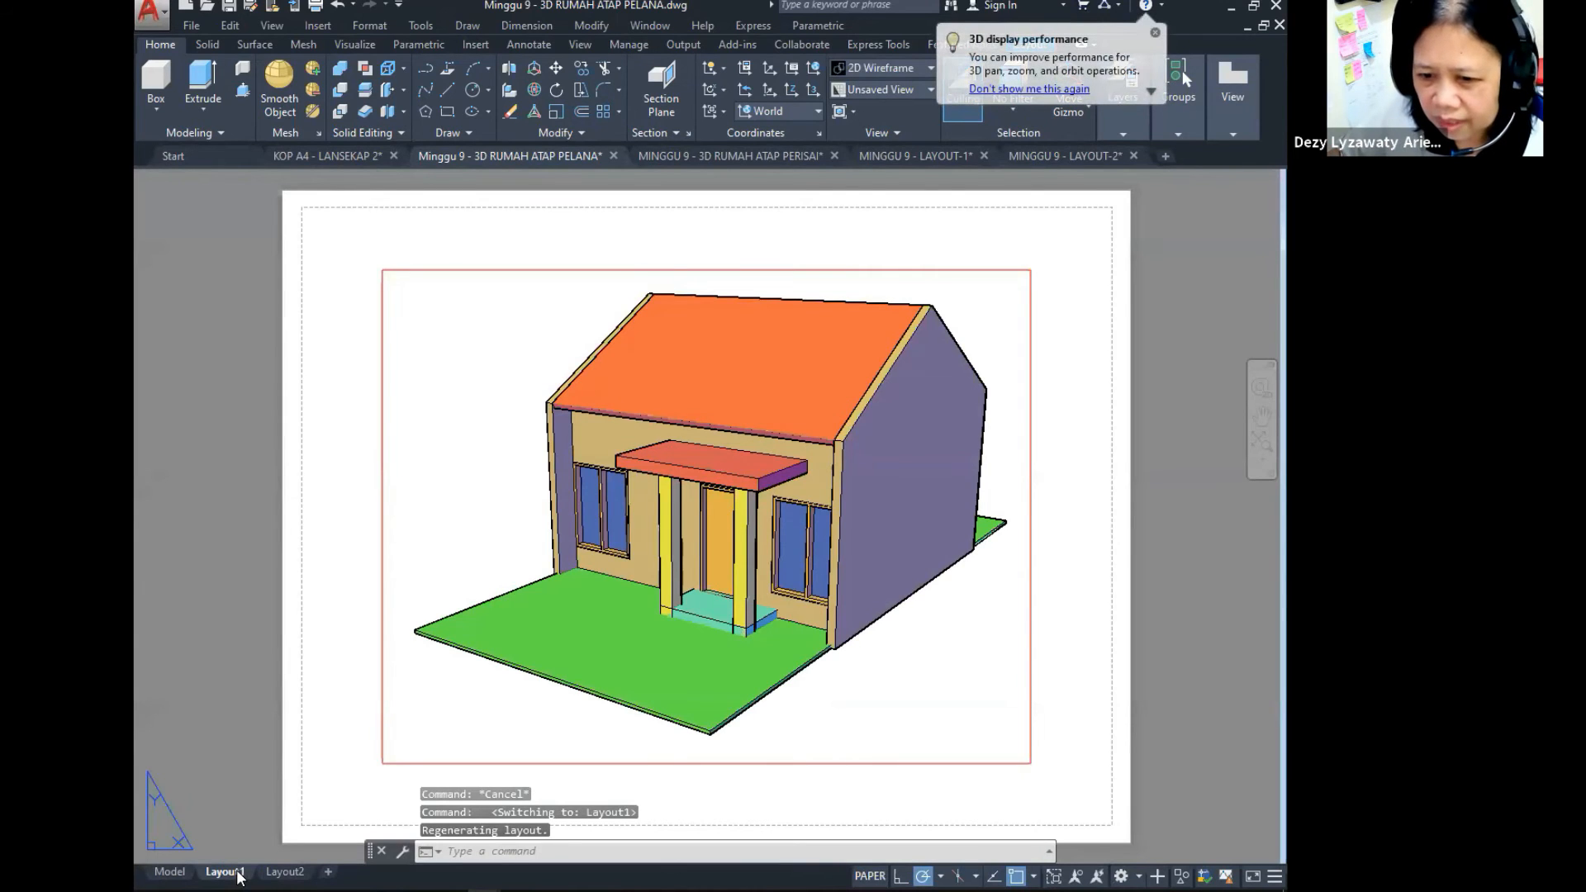
mouse_move(883, 432)
middle_mouse_down()
mouse_move(854, 394)
mouse_move(863, 419)
middle_mouse_up()
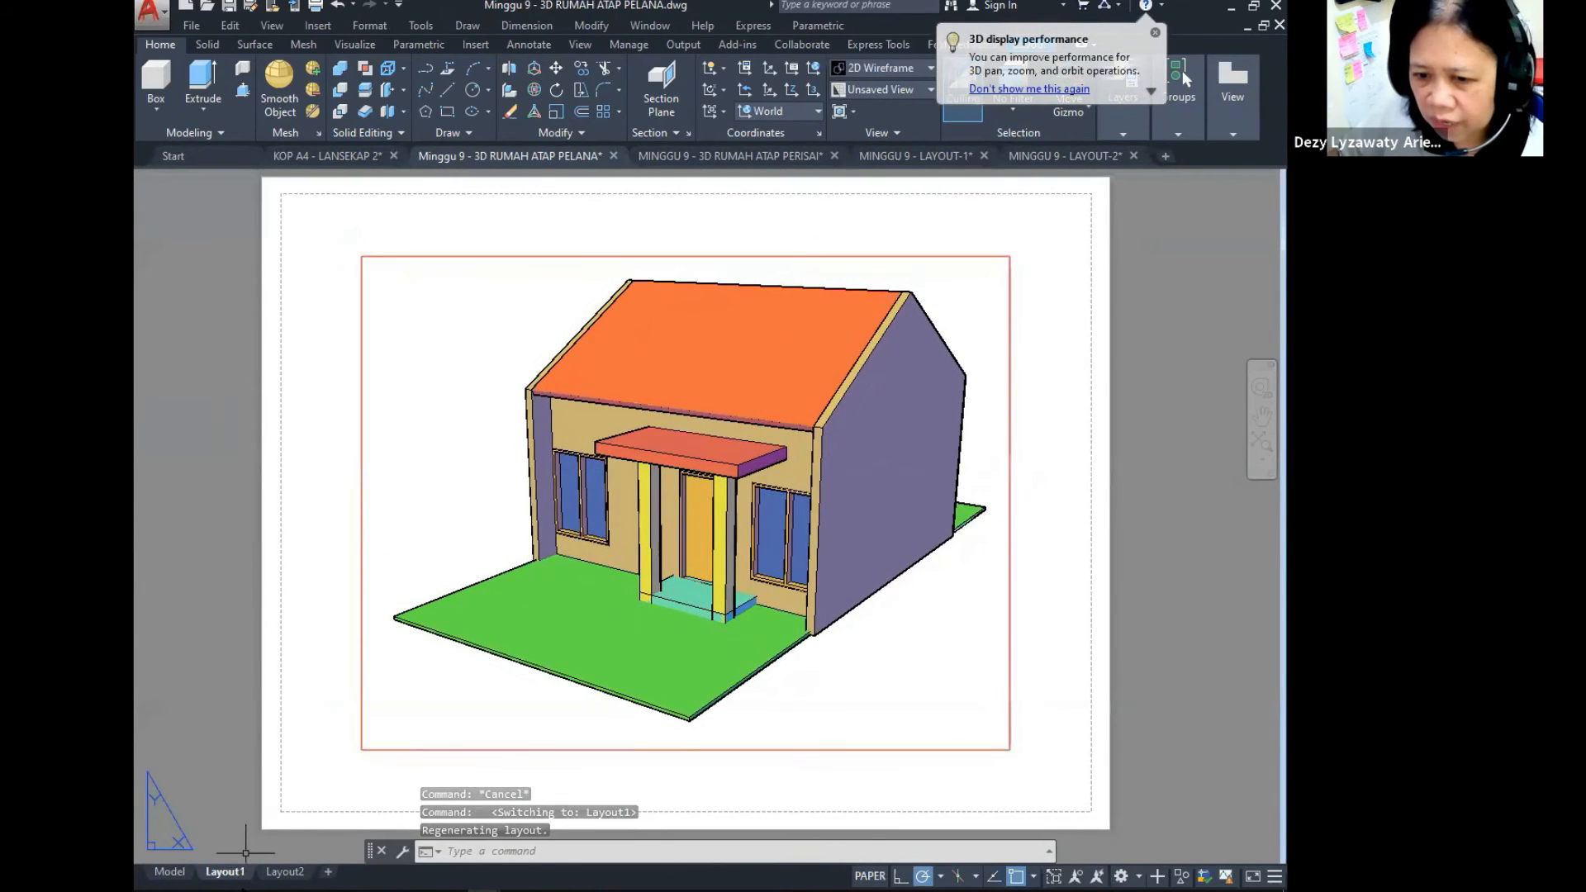
Step: Delete the house viewport on Layout1 and undo the deletion
left_click(1010, 342)
key("Delete")
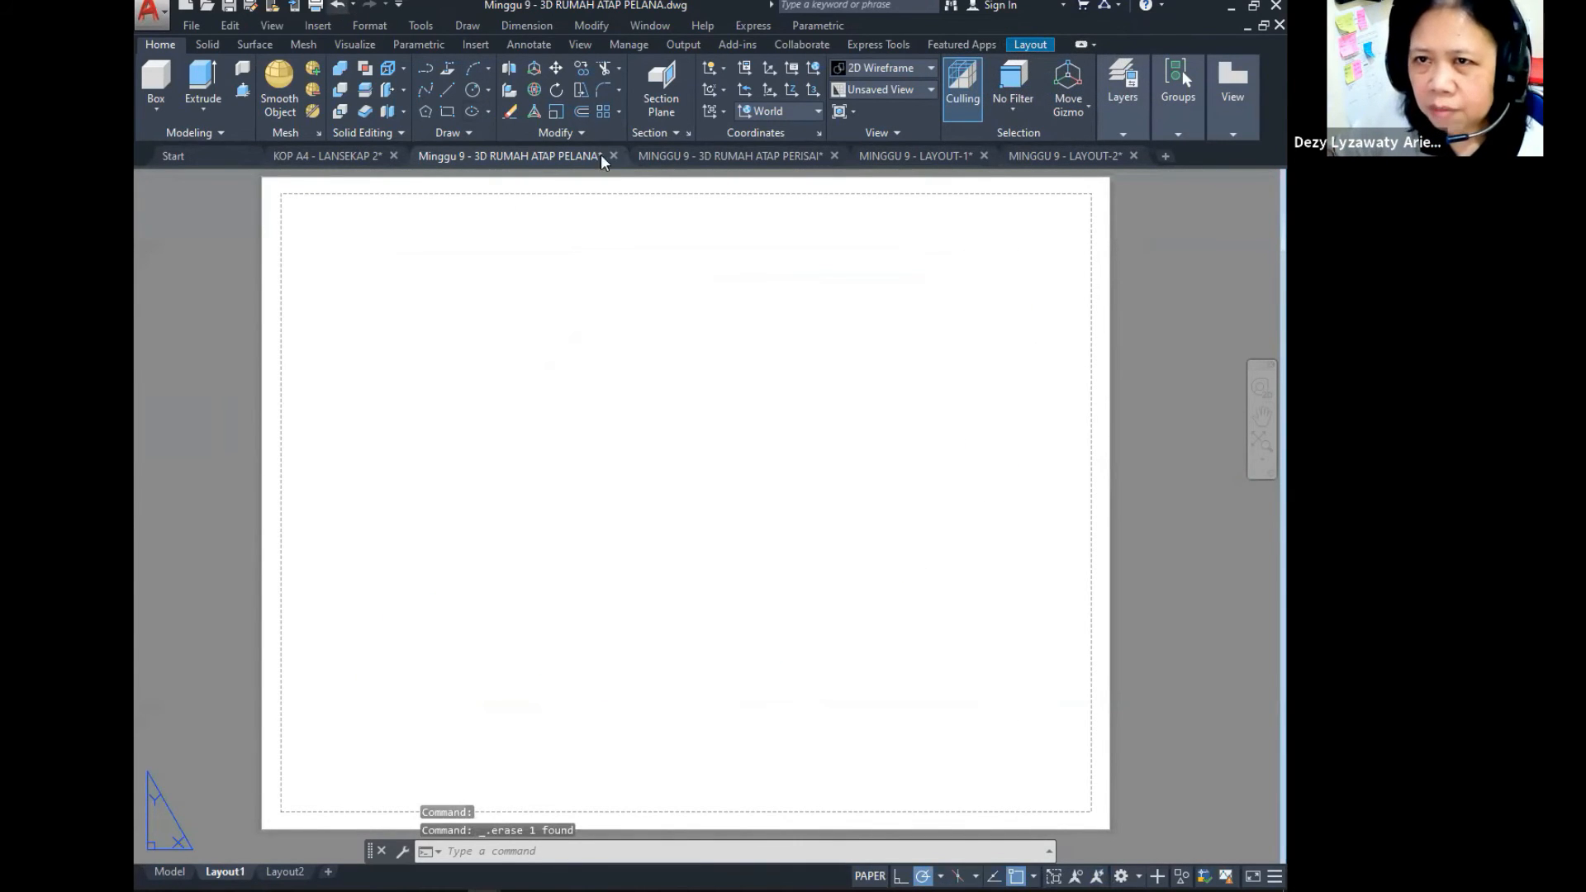
key("ctrl+z")
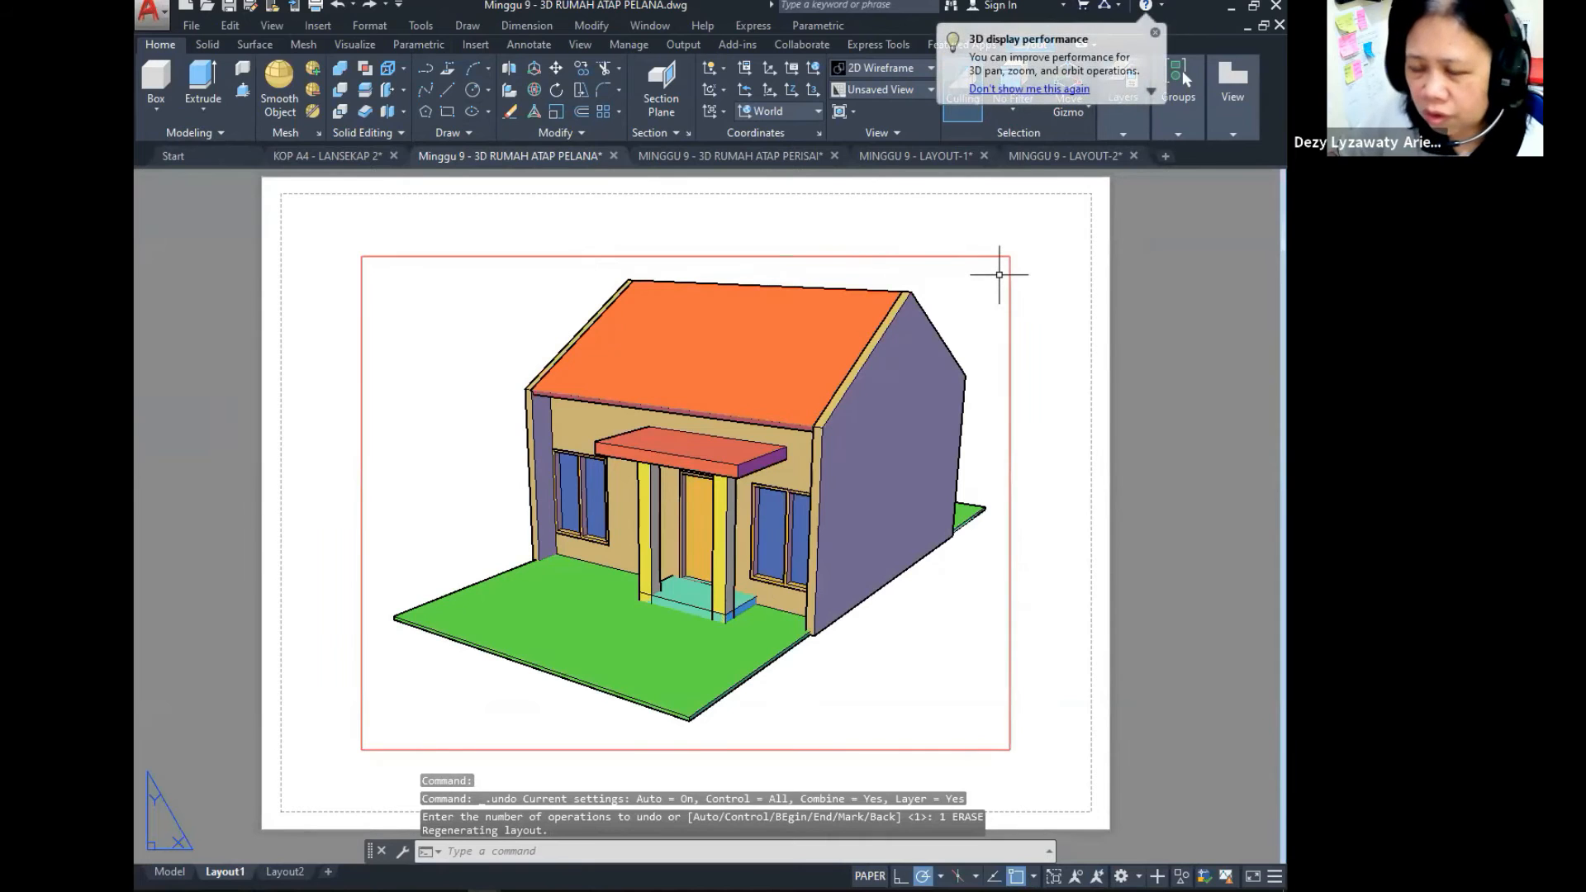
Step: Erase the existing house viewport from Layout1, leaving the sheet empty
left_click(1014, 276)
left_click(1009, 276)
key("Delete")
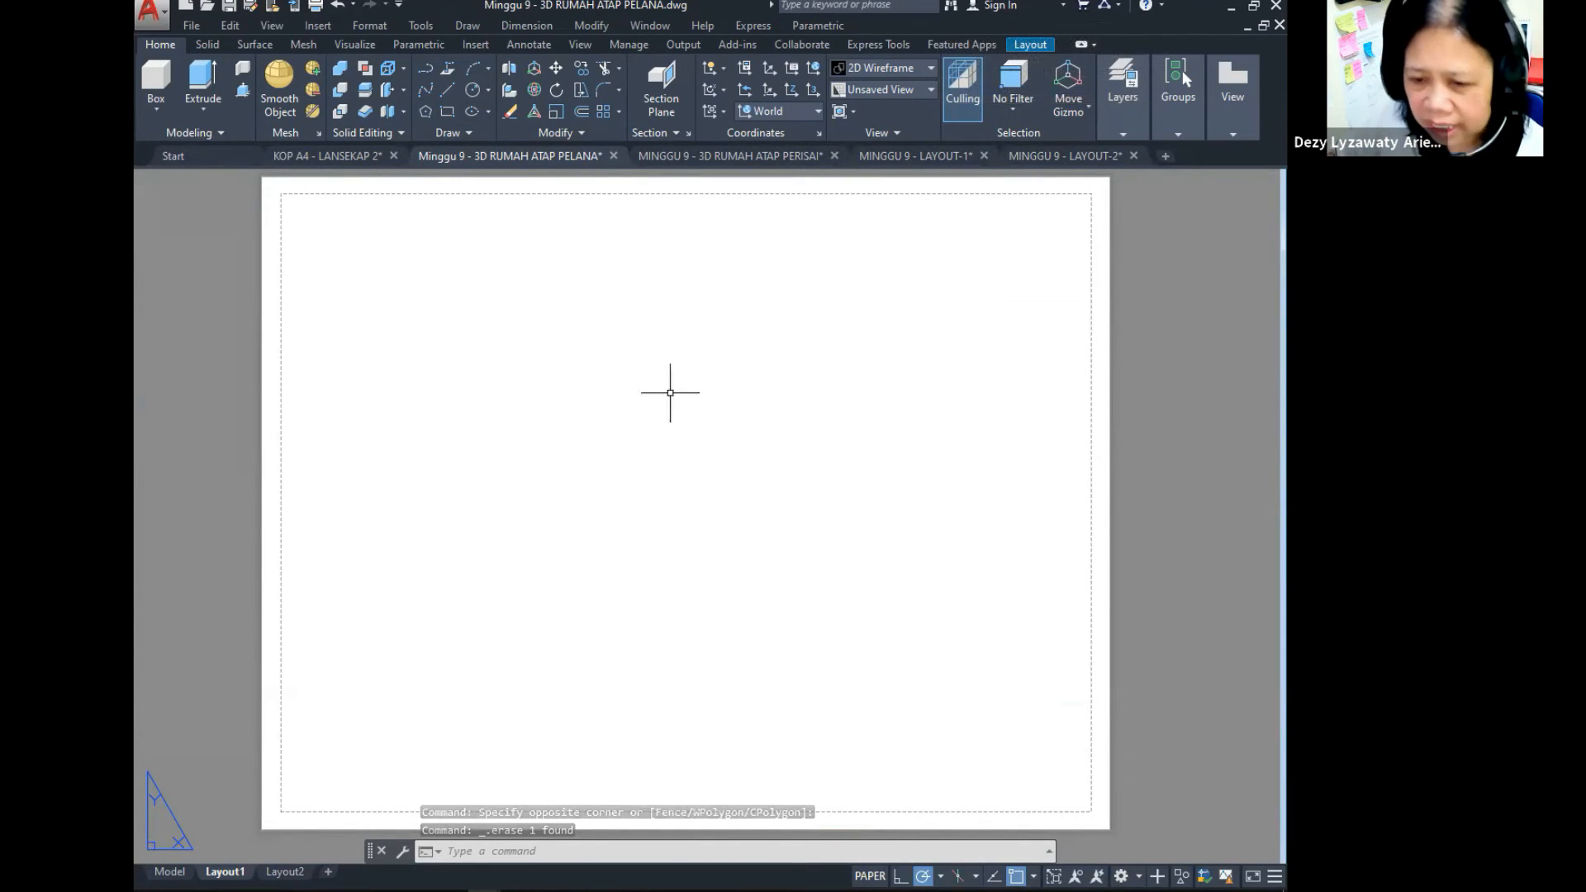
Step: Modify the page setup of Layout1 to use the AutoCAD PDF (High Quality Print).pc3 plotter
right_click(229, 874)
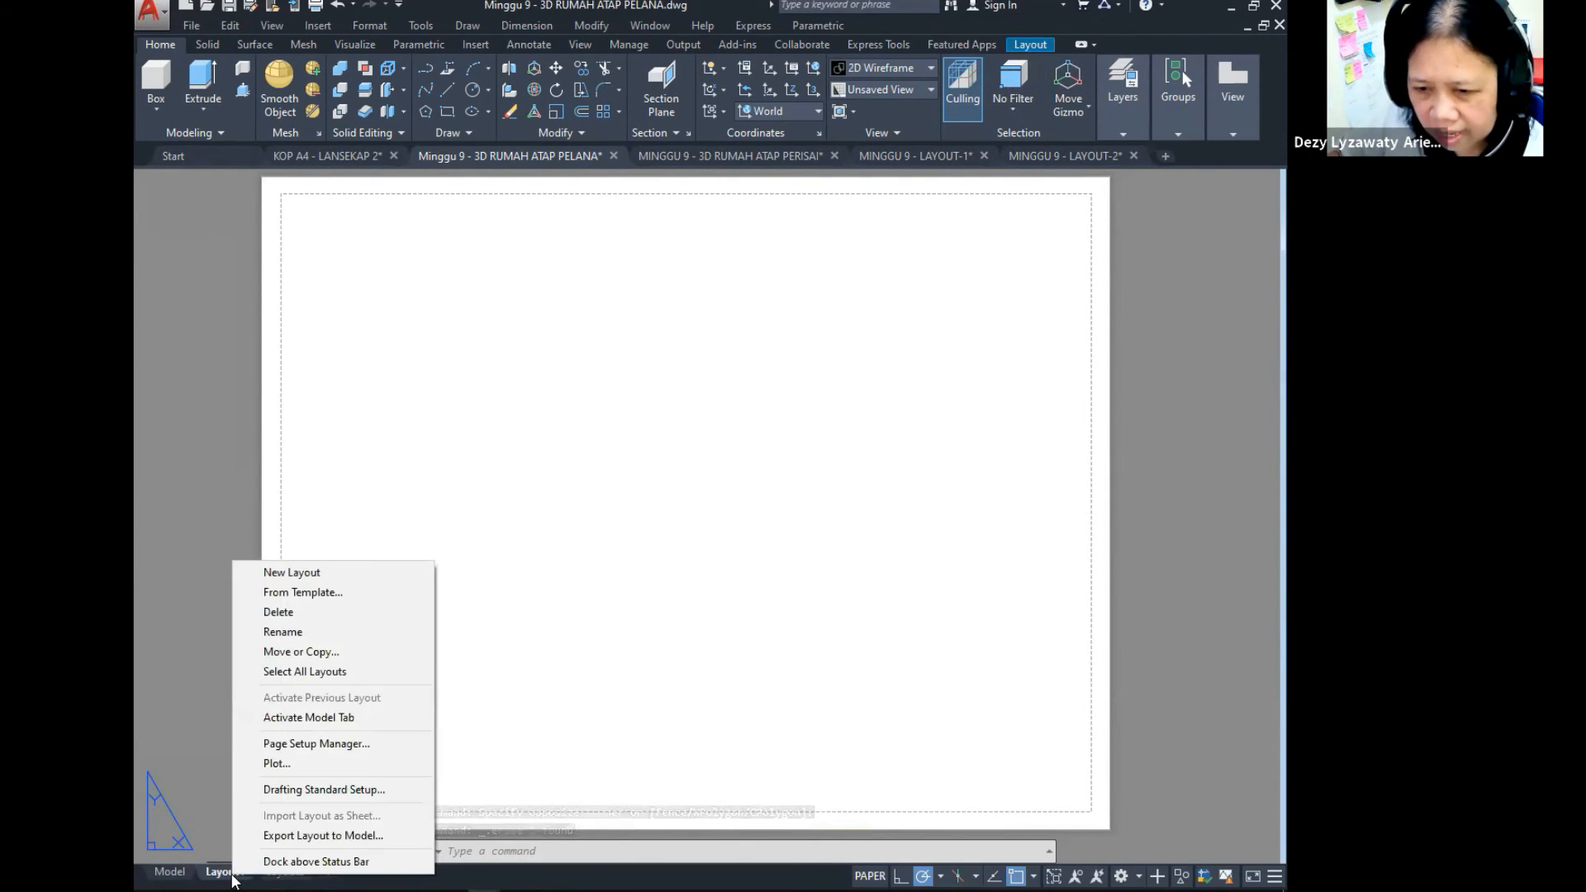
left_click(331, 746)
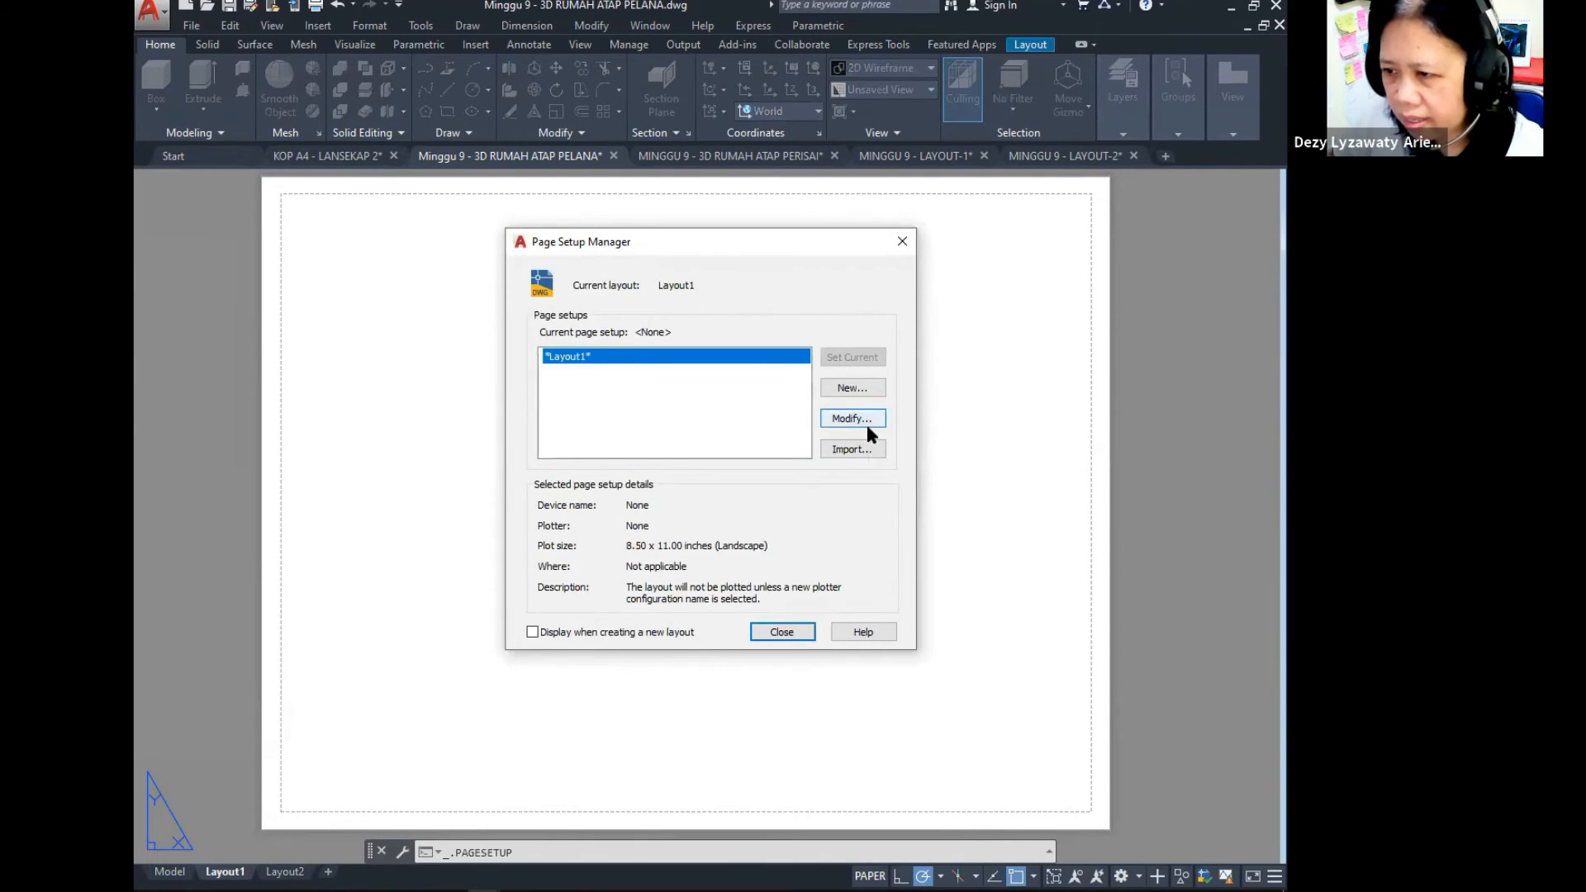
left_click(870, 424)
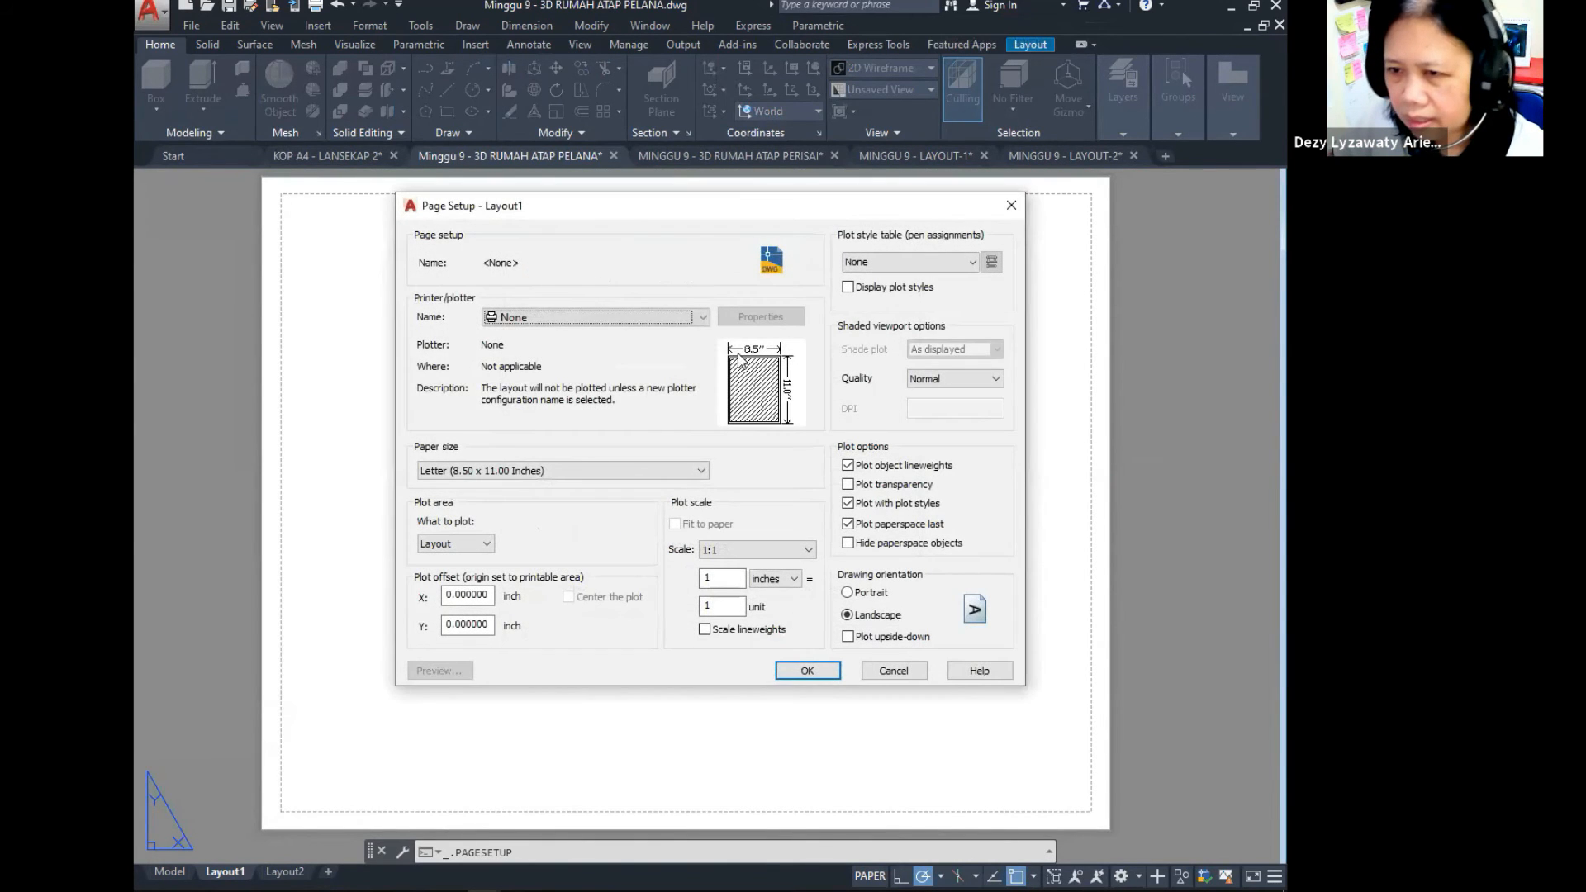
left_click(700, 317)
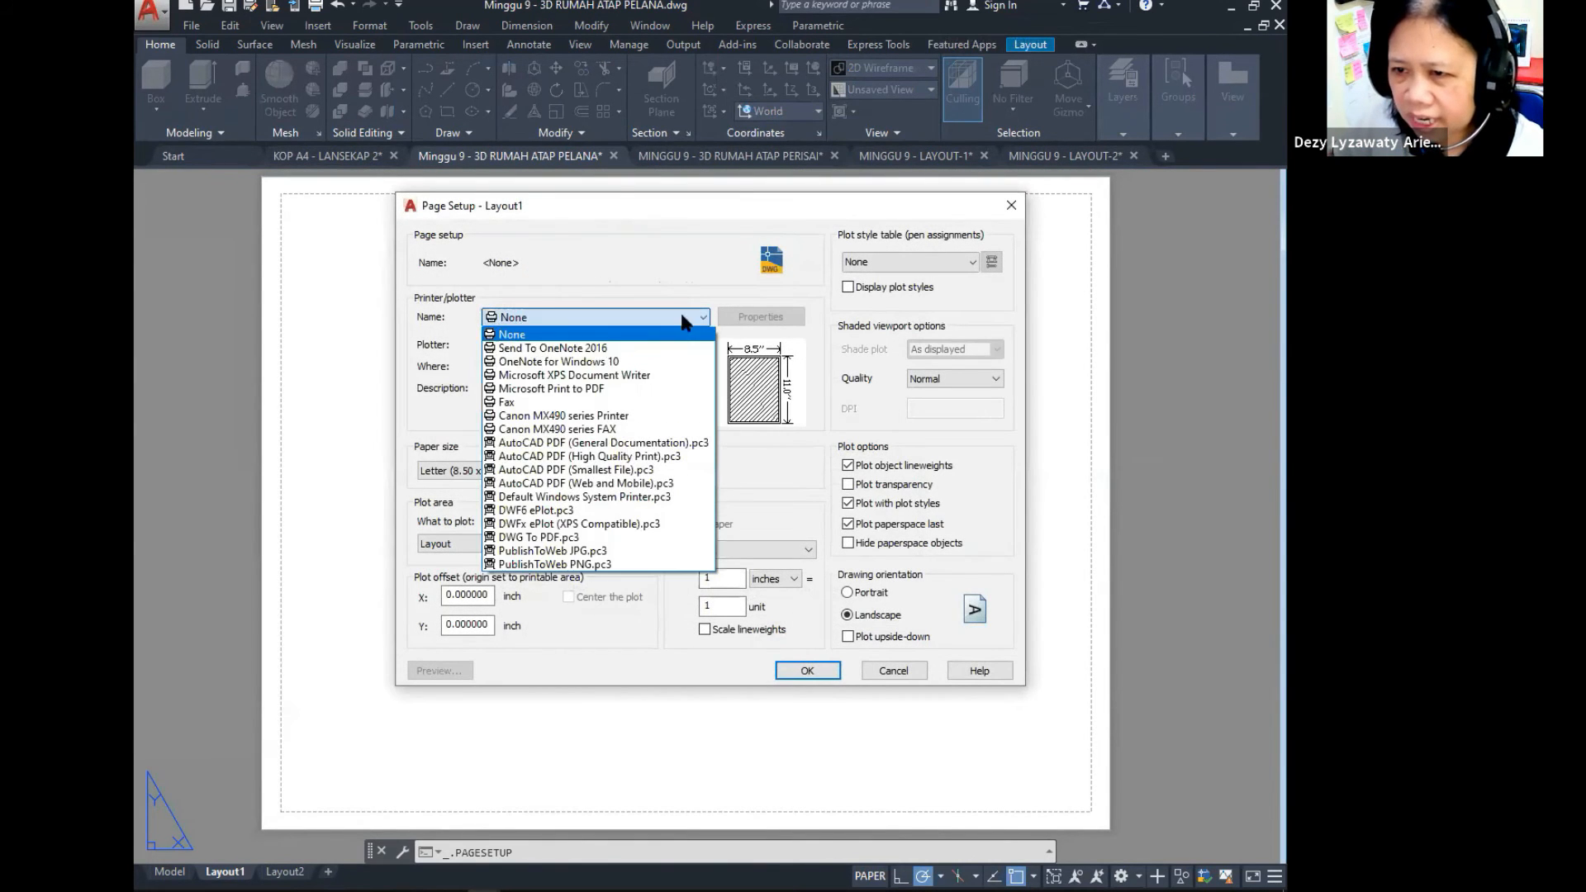
left_click(601, 460)
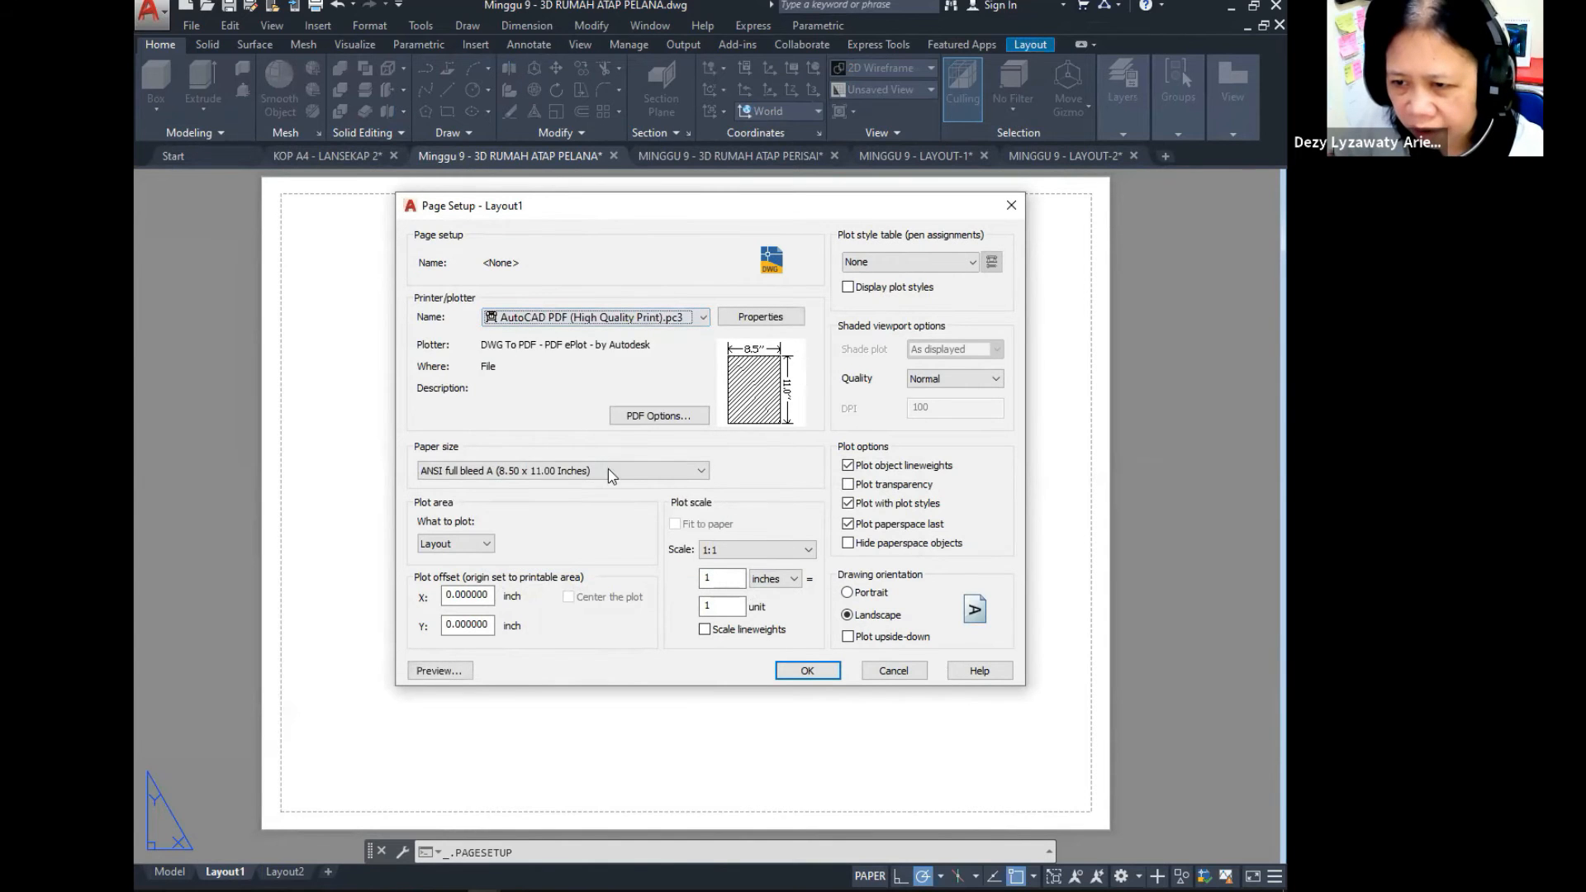
Step: Set the paper size of Layout1 to ISO full bleed A4 (210.00 x 297.00 MM)
left_click(549, 472)
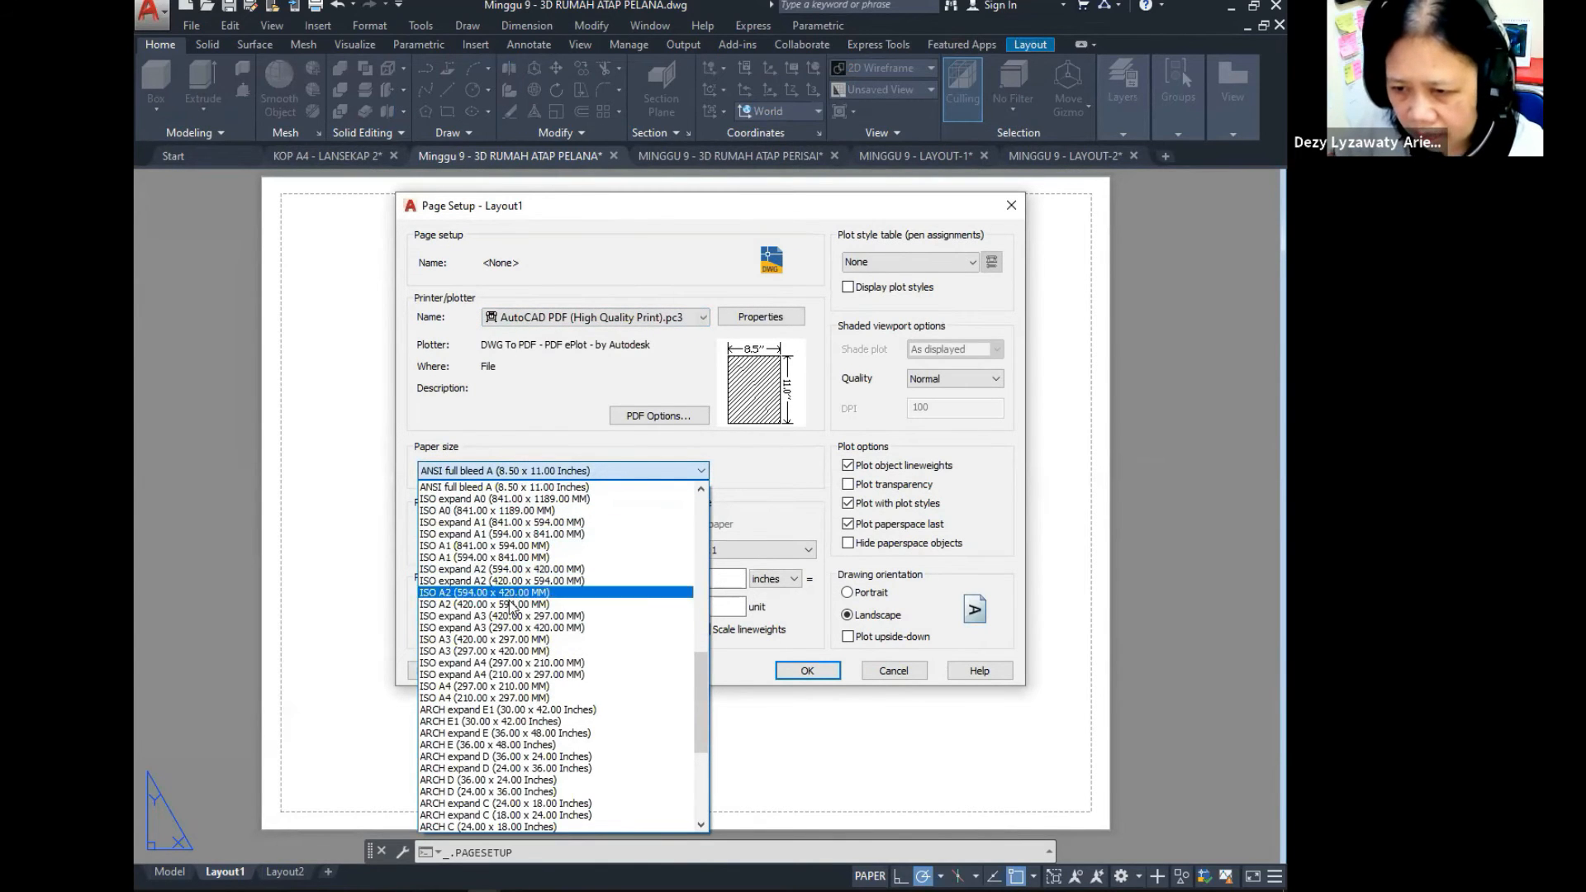
scroll(525, 555, "up", 4)
scroll(525, 555, "up", 8)
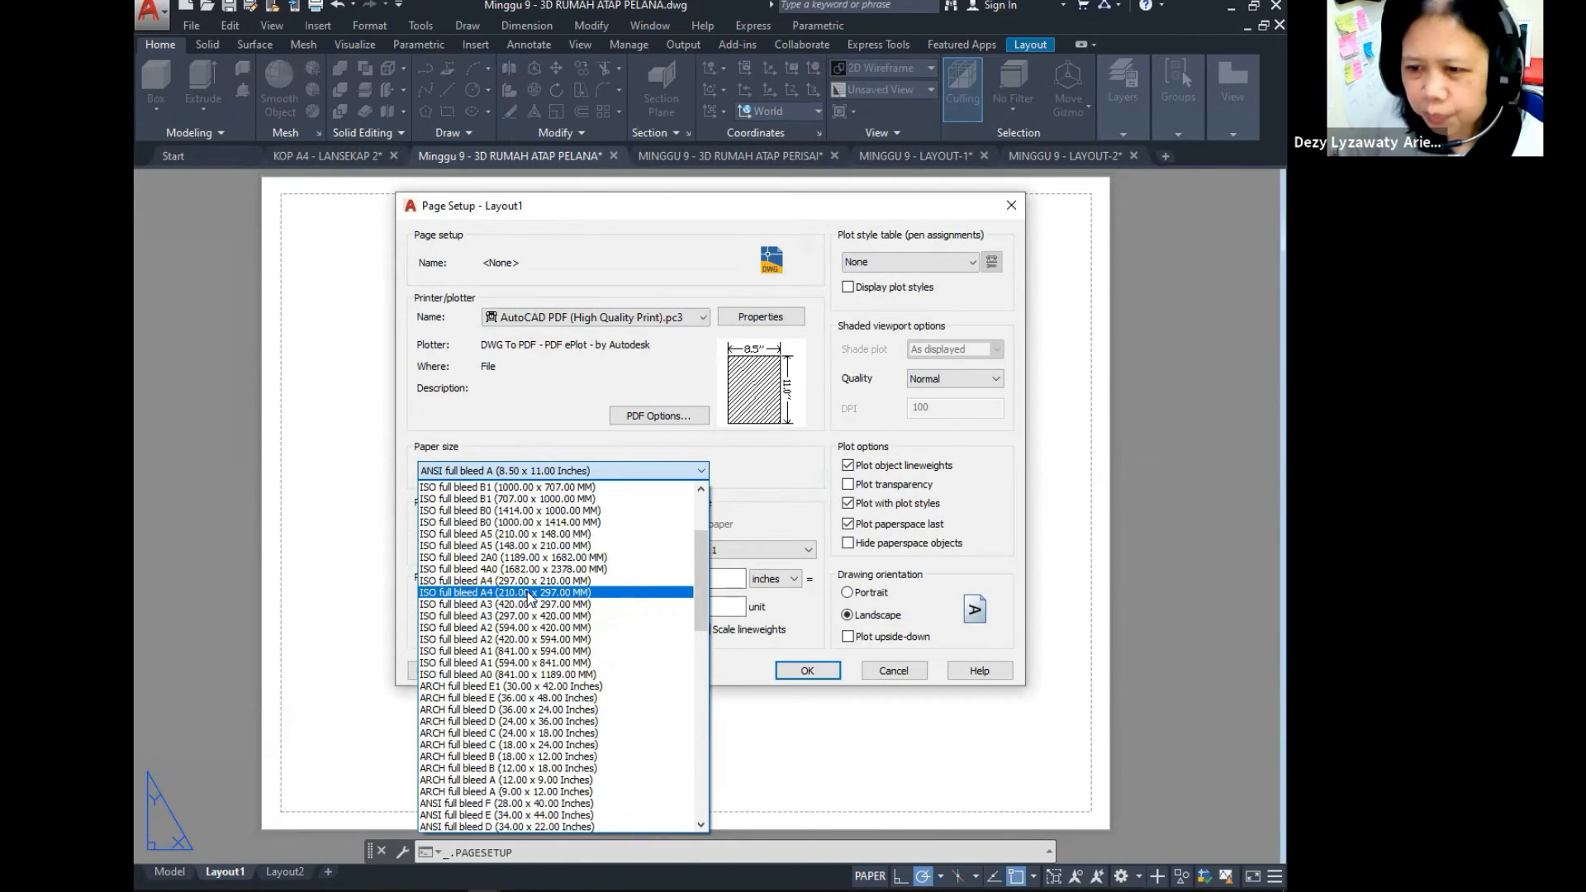
left_click(529, 593)
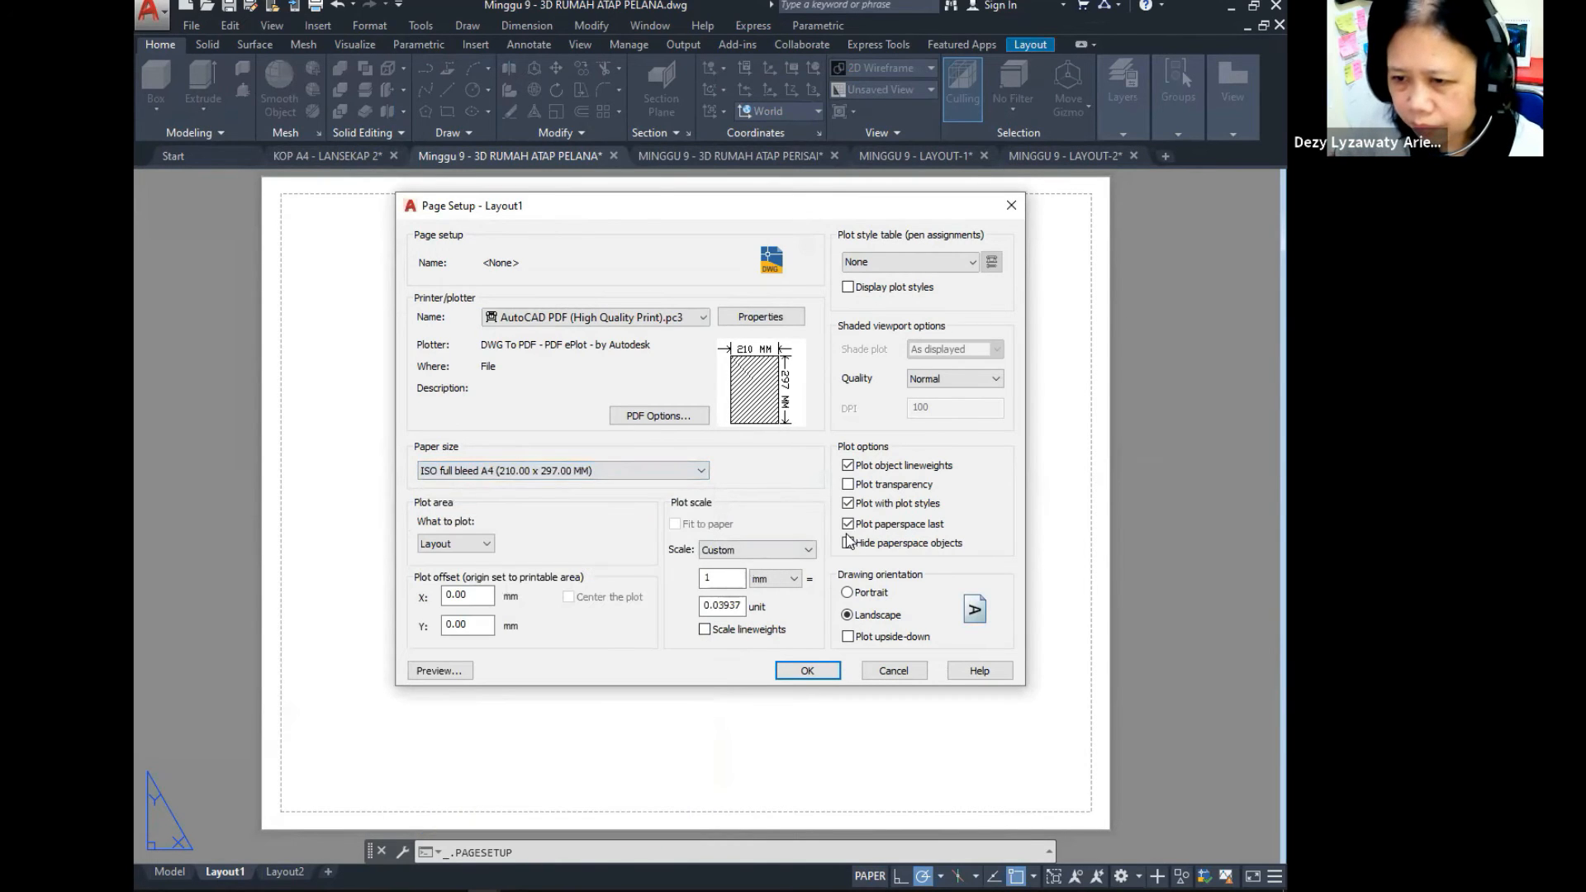
Step: Keep Layout as the plot area and set the plot scale to 1 mm = 1 unit
left_click(488, 545)
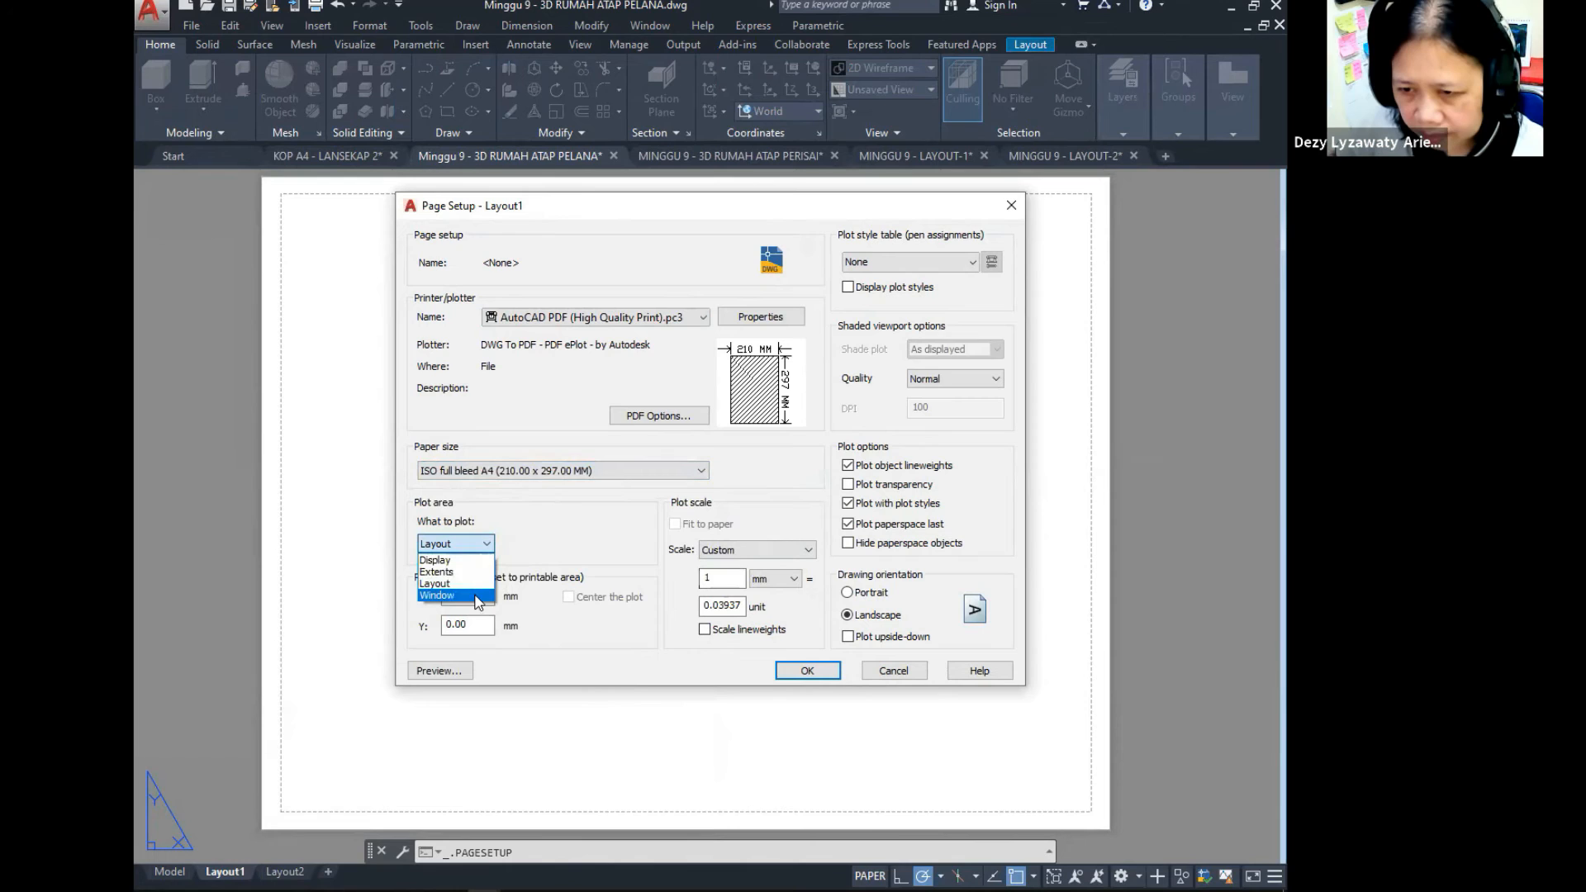
left_click(479, 588)
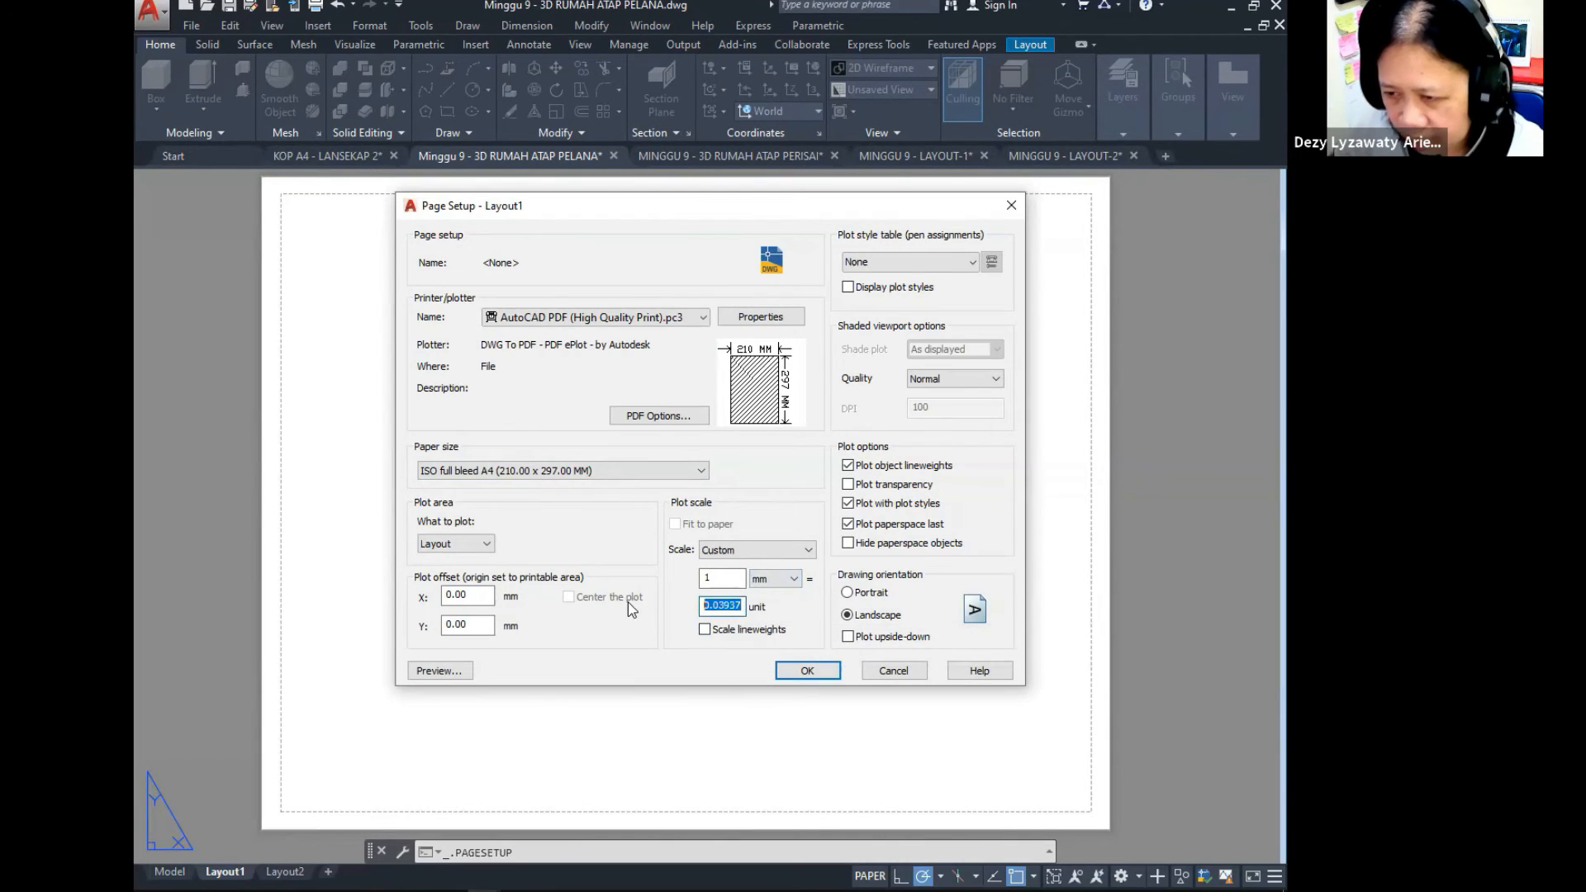
type("1")
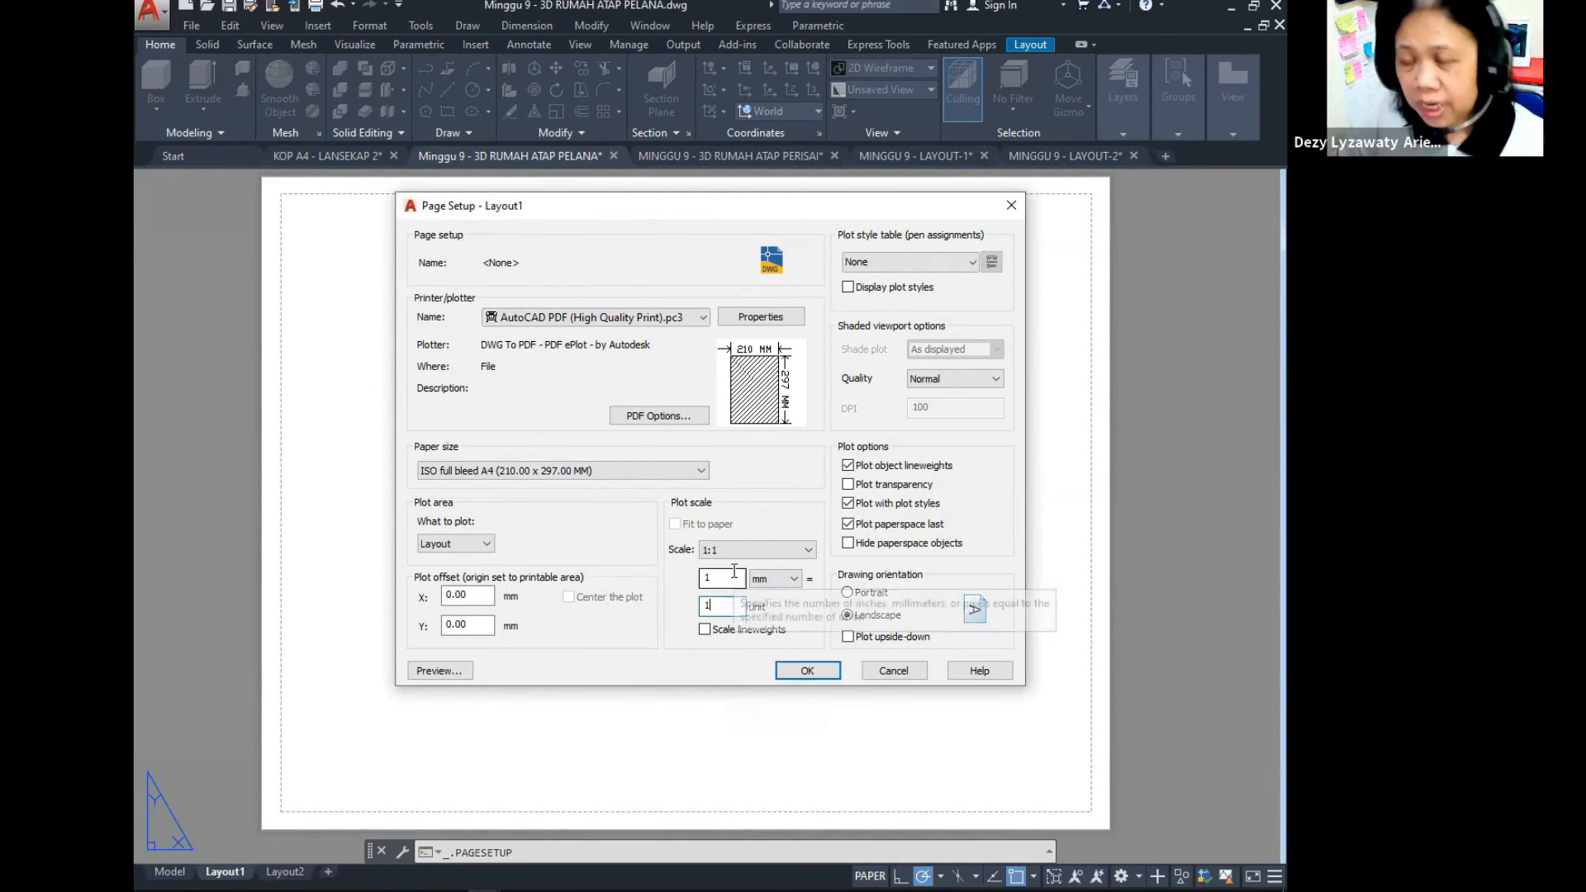
Step: Assign the acad.ctb plot style table to Layout1's page setup and apply the setup to the sheet
left_click(964, 263)
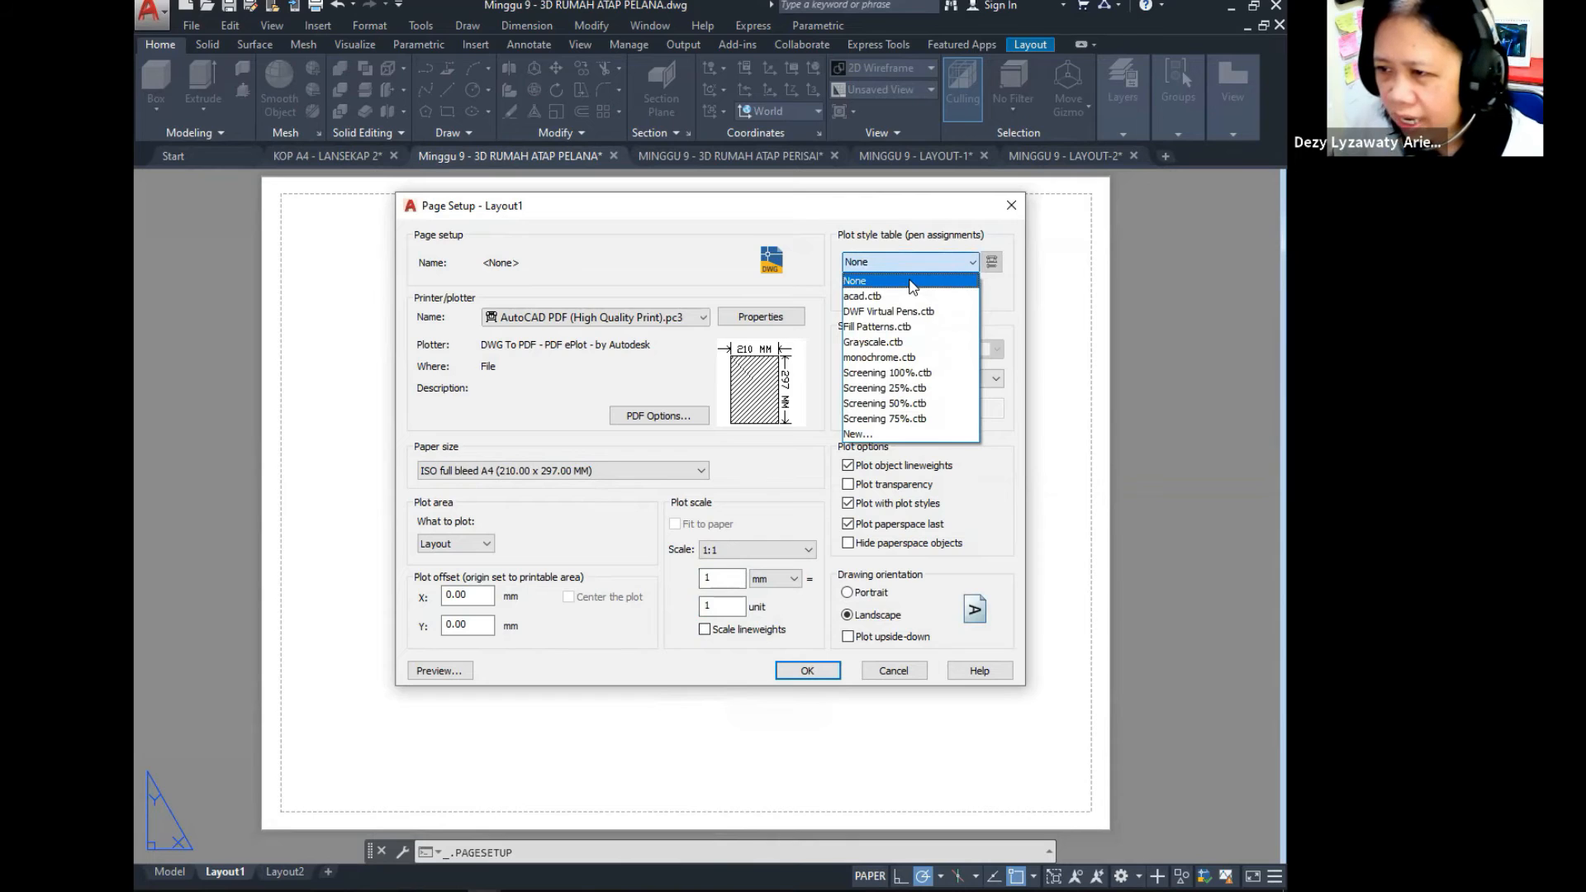
left_click(912, 286)
left_click(957, 261)
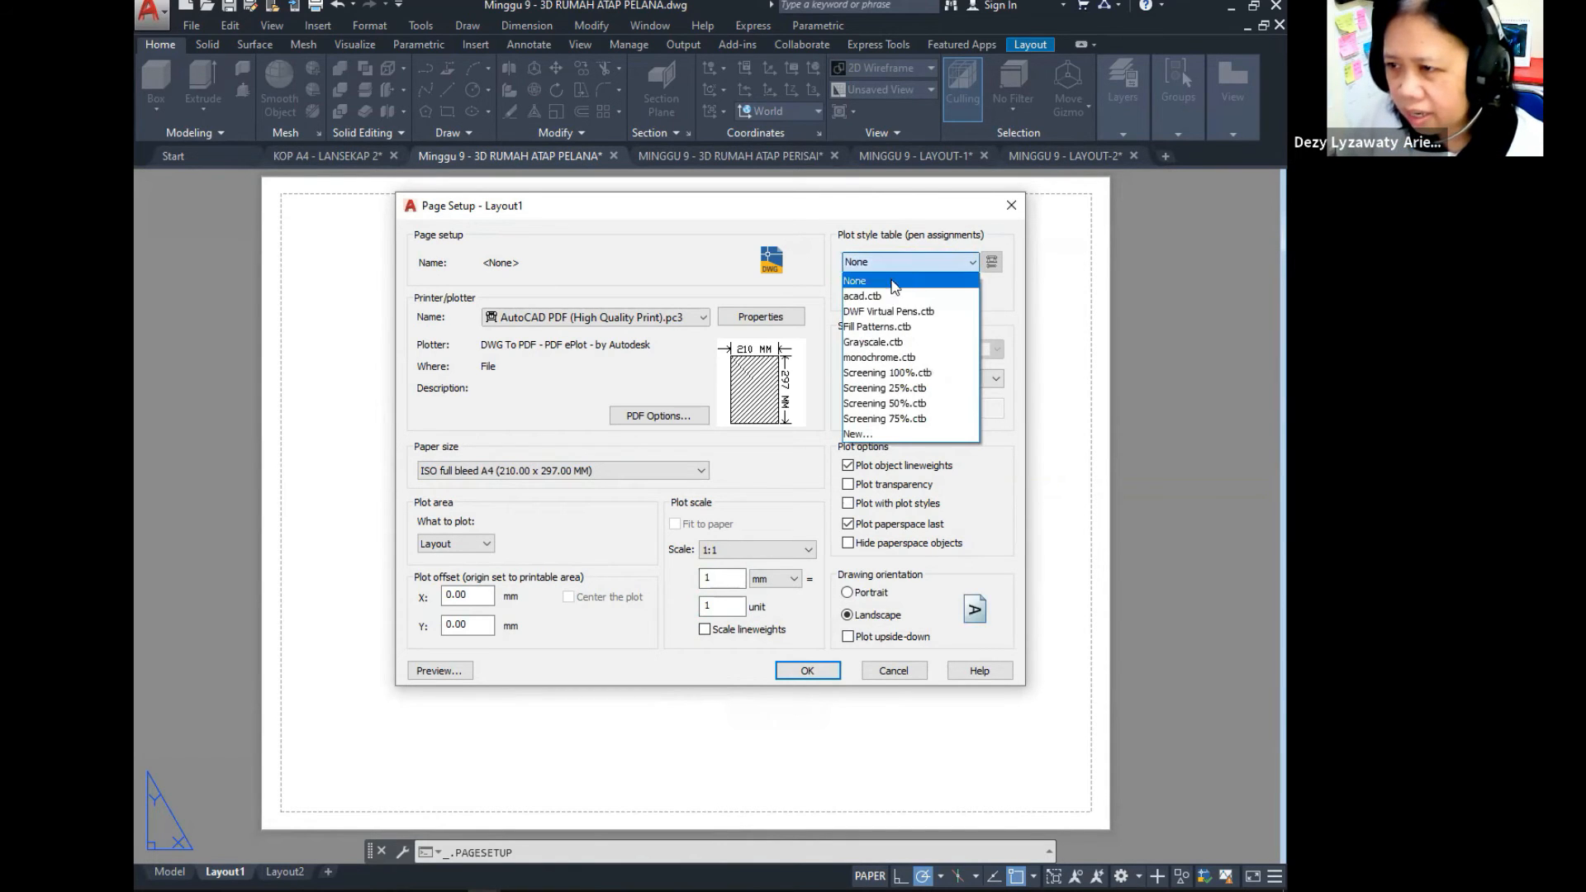
left_click(890, 298)
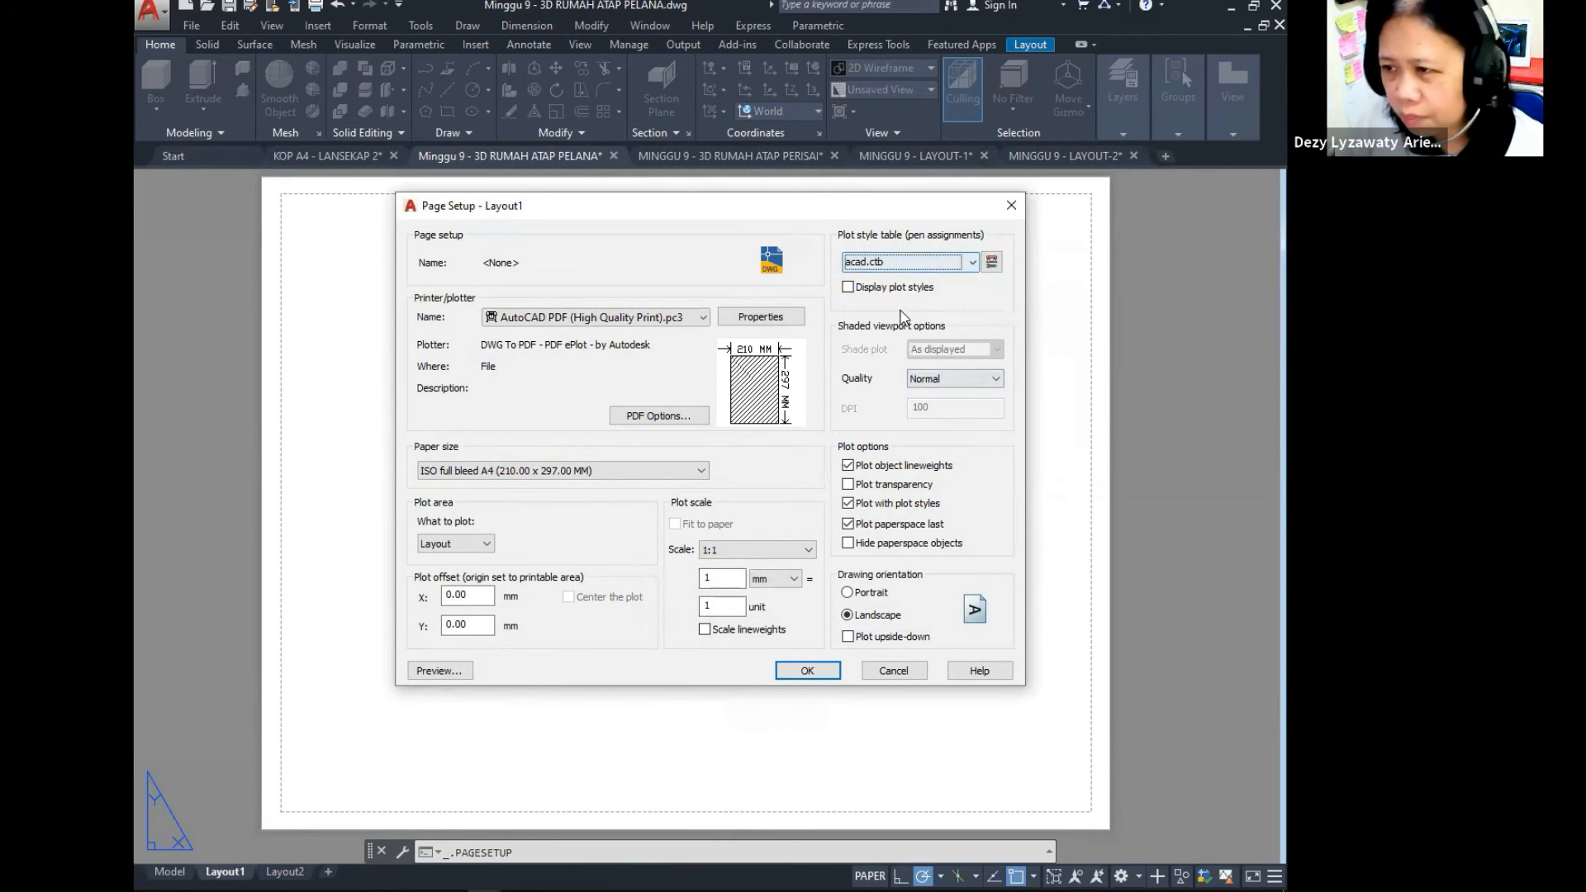
left_click(818, 675)
left_click(781, 632)
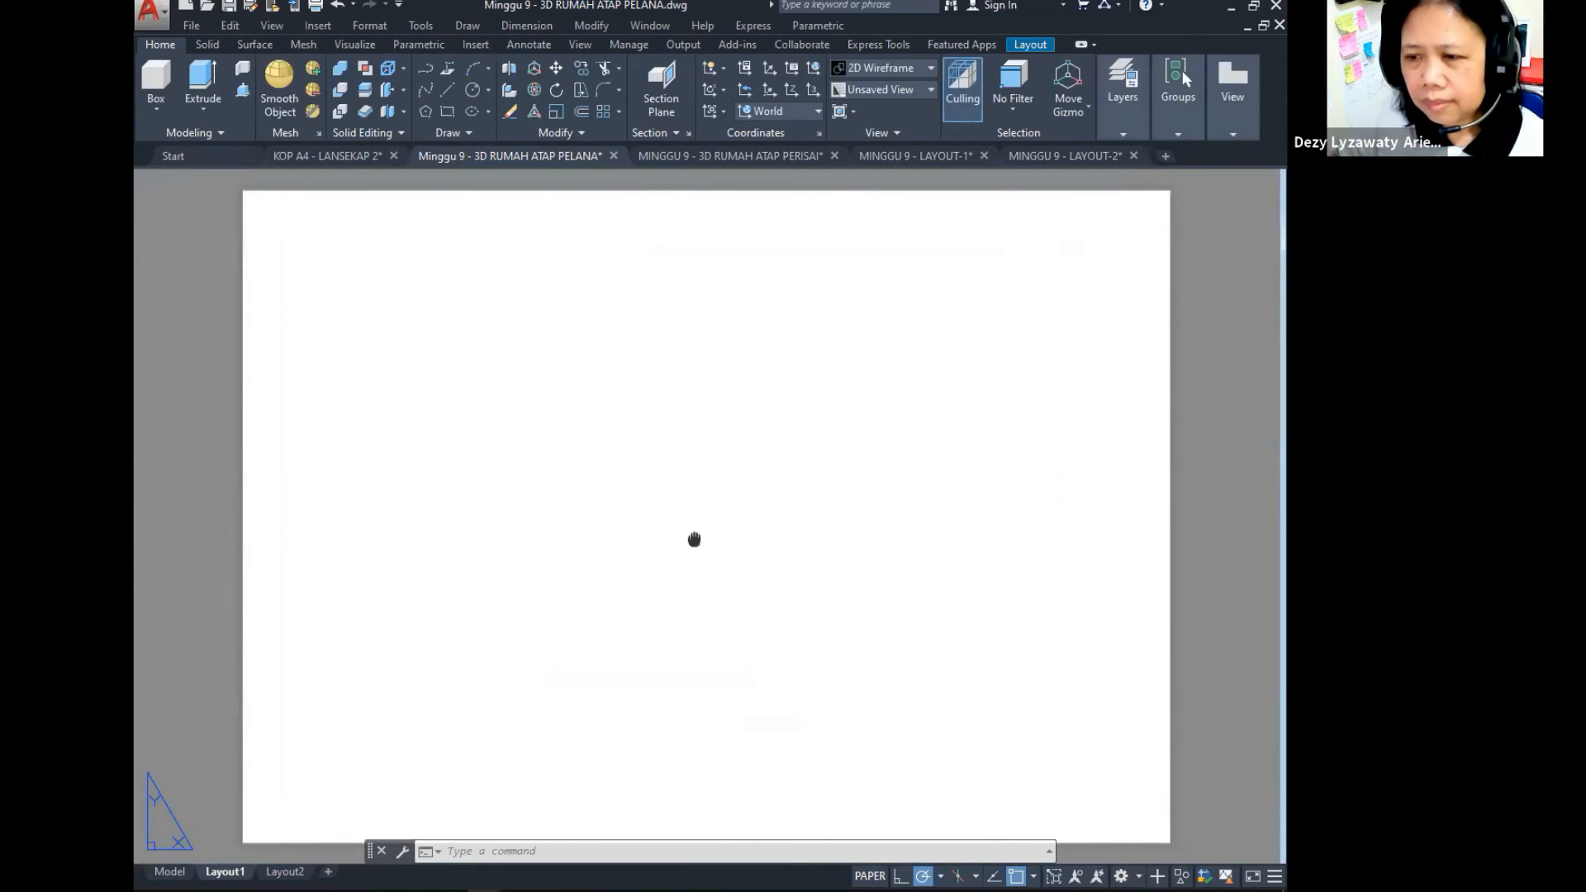
middle_click_drag(694, 540, 694, 513)
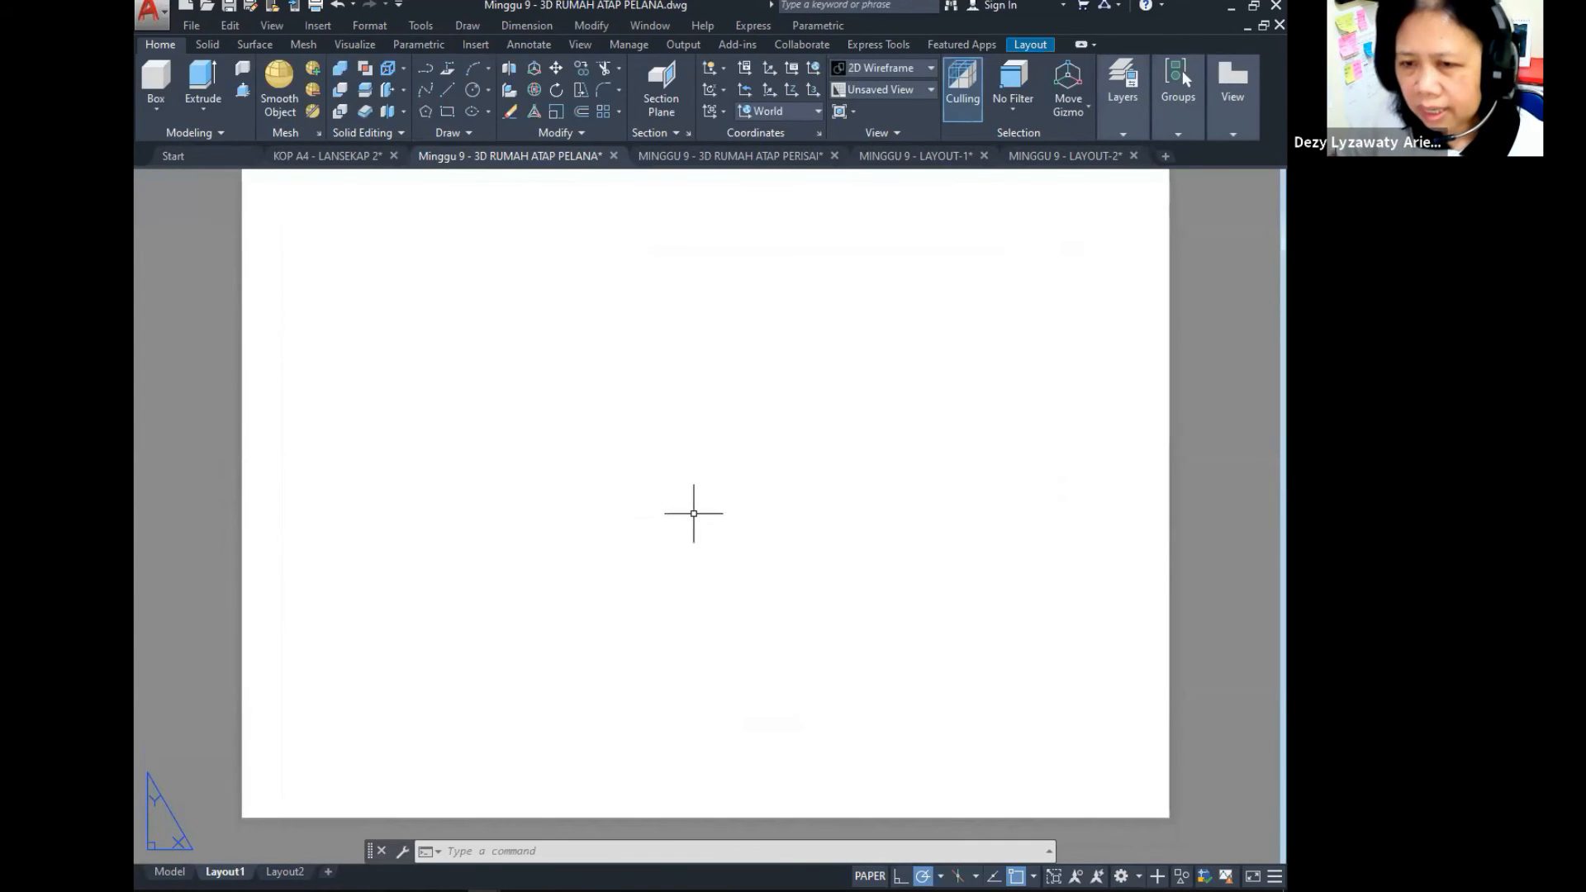
Step: Copy the A4 landscape title block from the KOP A4 - LANSEKAP 2 drawing to the clipboard
left_click(337, 156)
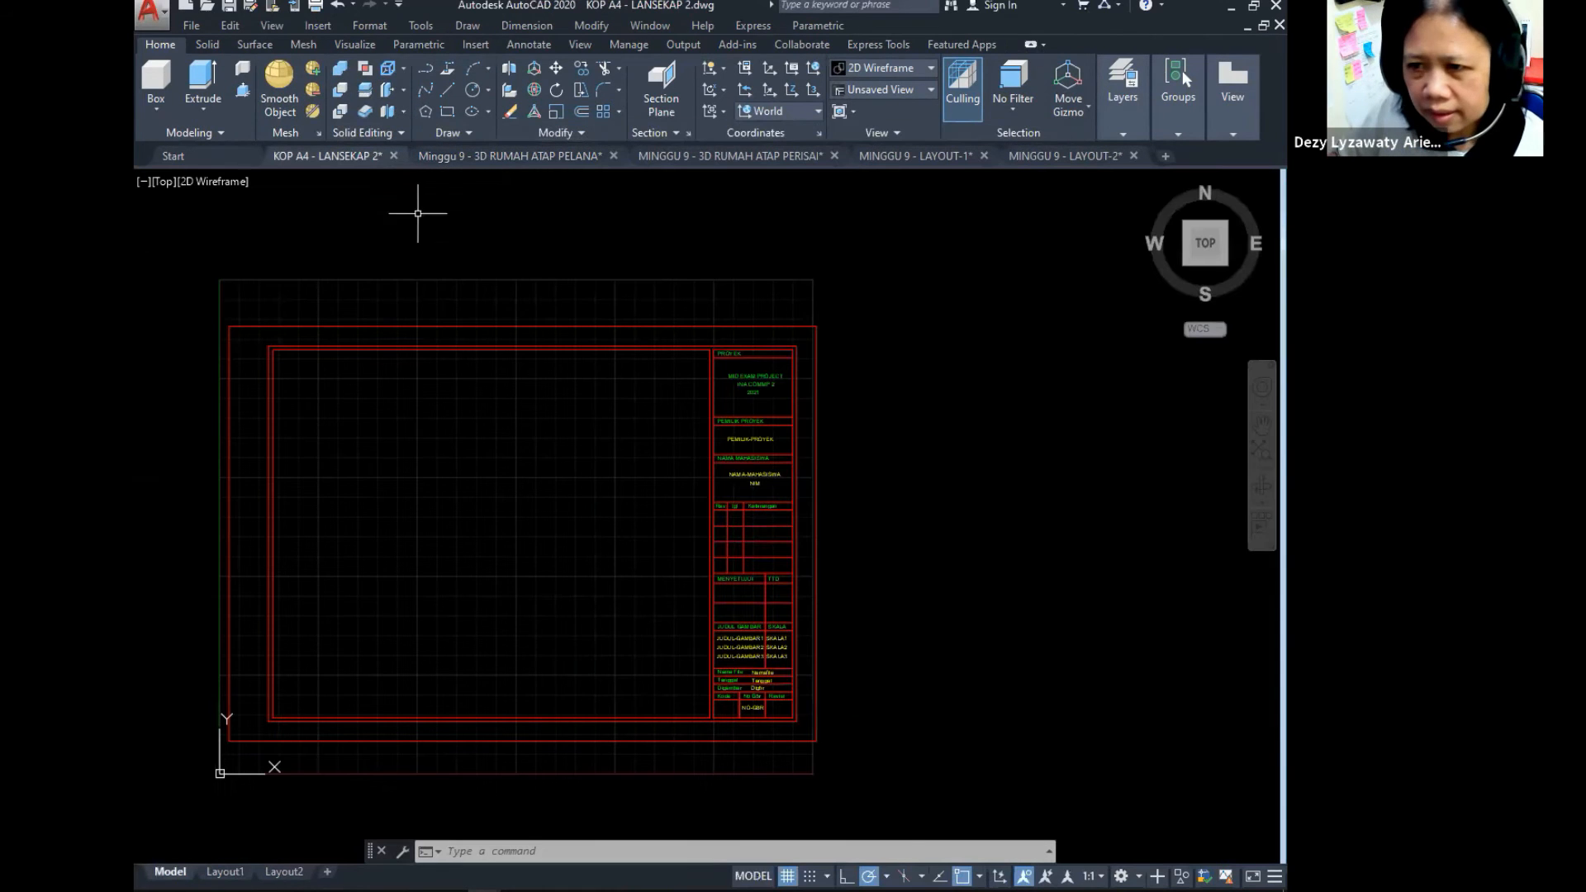
left_click(534, 328)
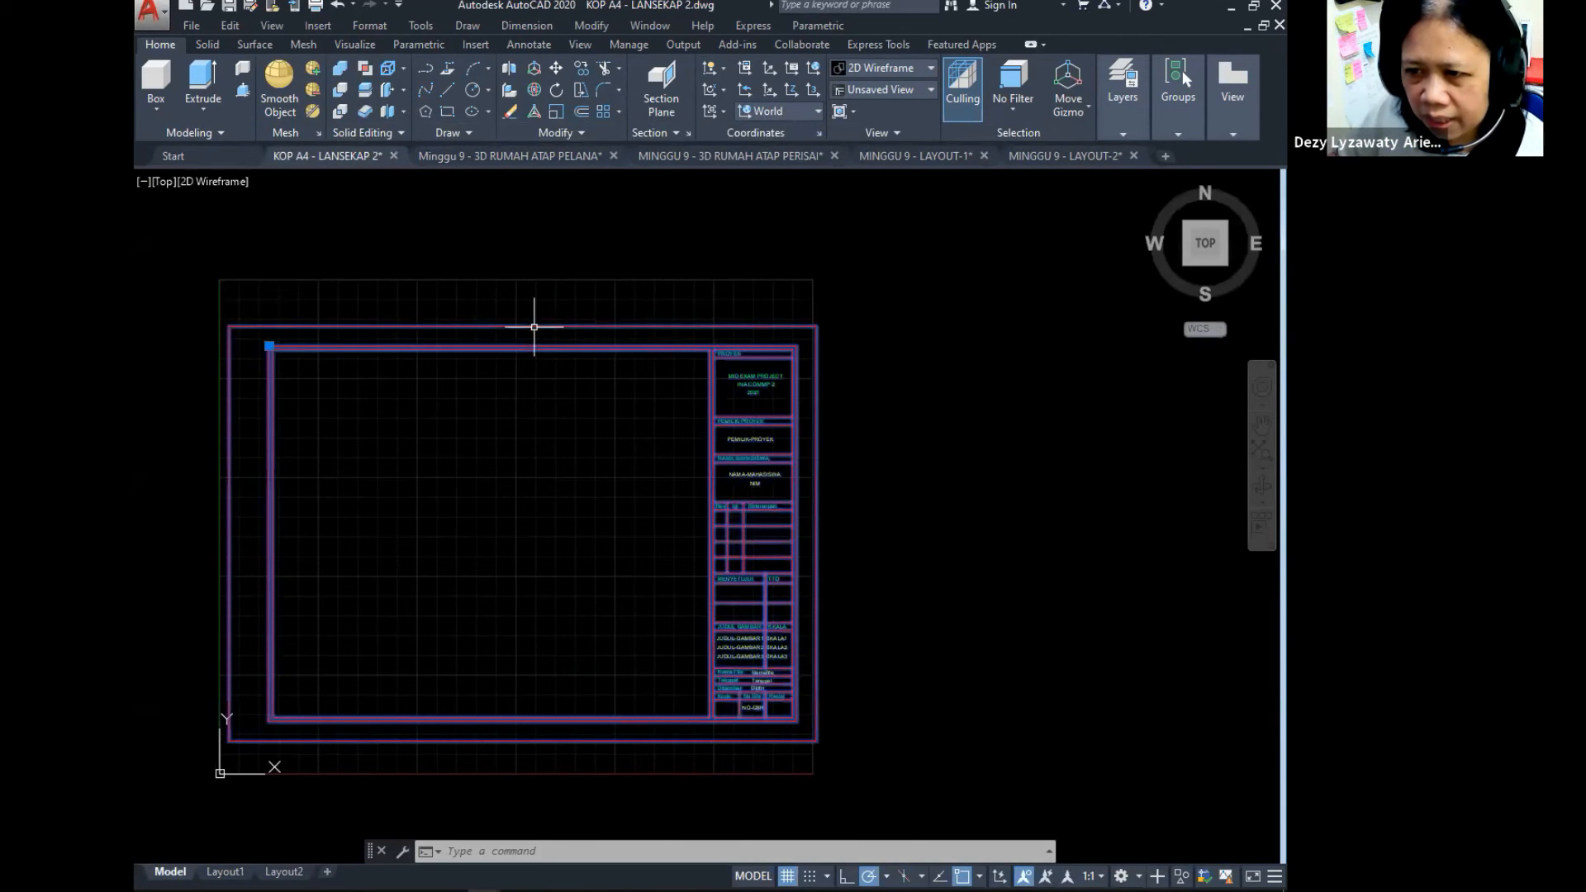
right_click(533, 327)
mouse_move(622, 488)
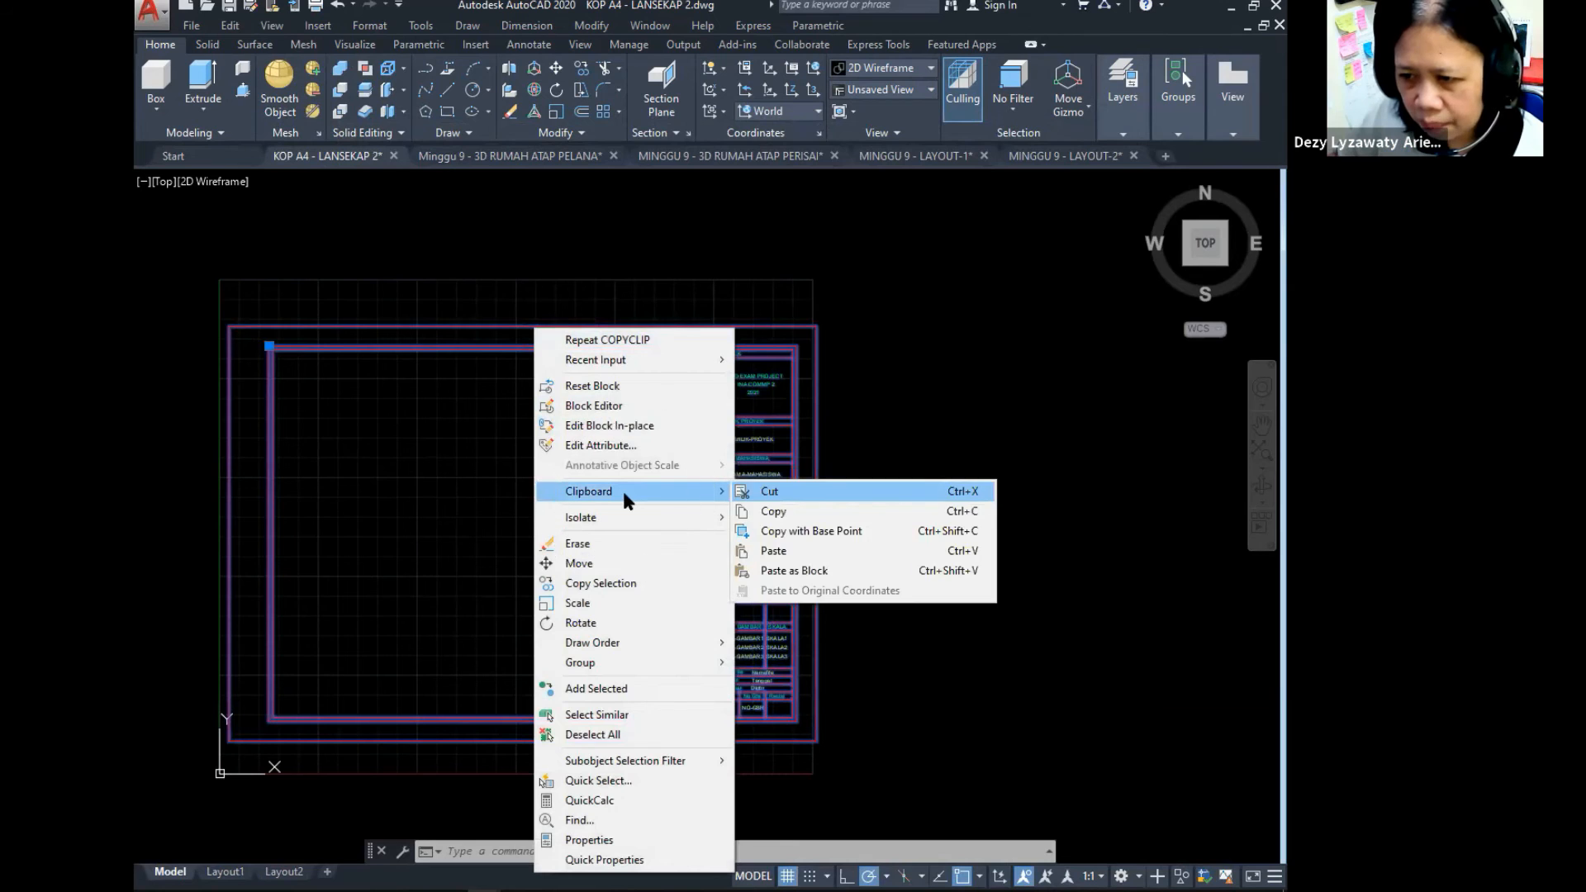
left_click(821, 521)
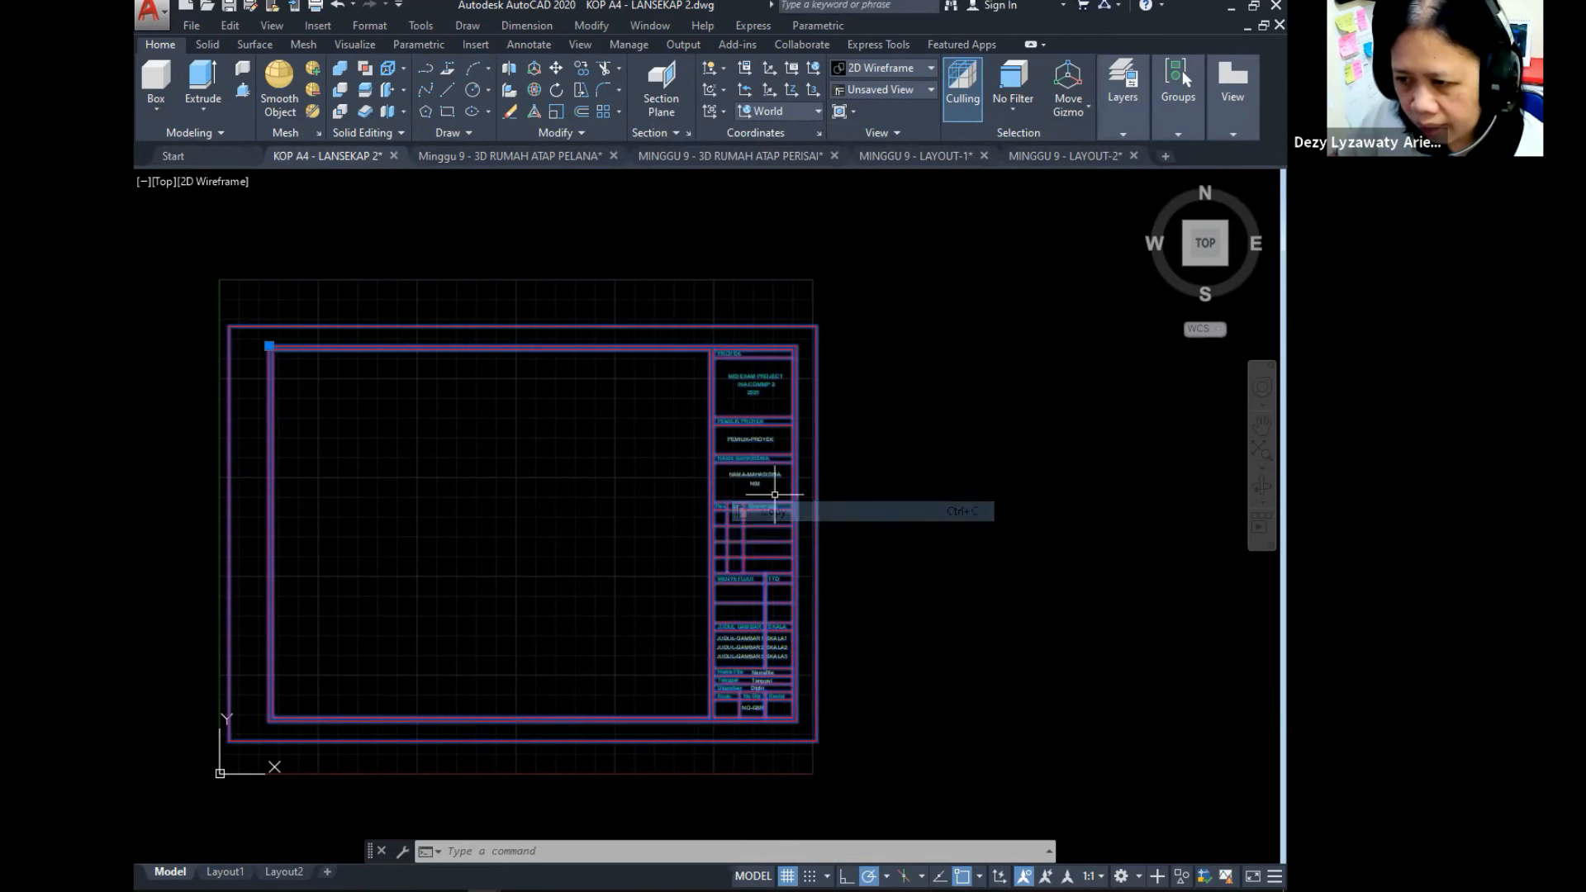
Step: Paste the title block into Layout1 of Minggu 9 - 3D RUMAH ATAP PELANA, aligned with the paper's lower-left corner
left_click(516, 157)
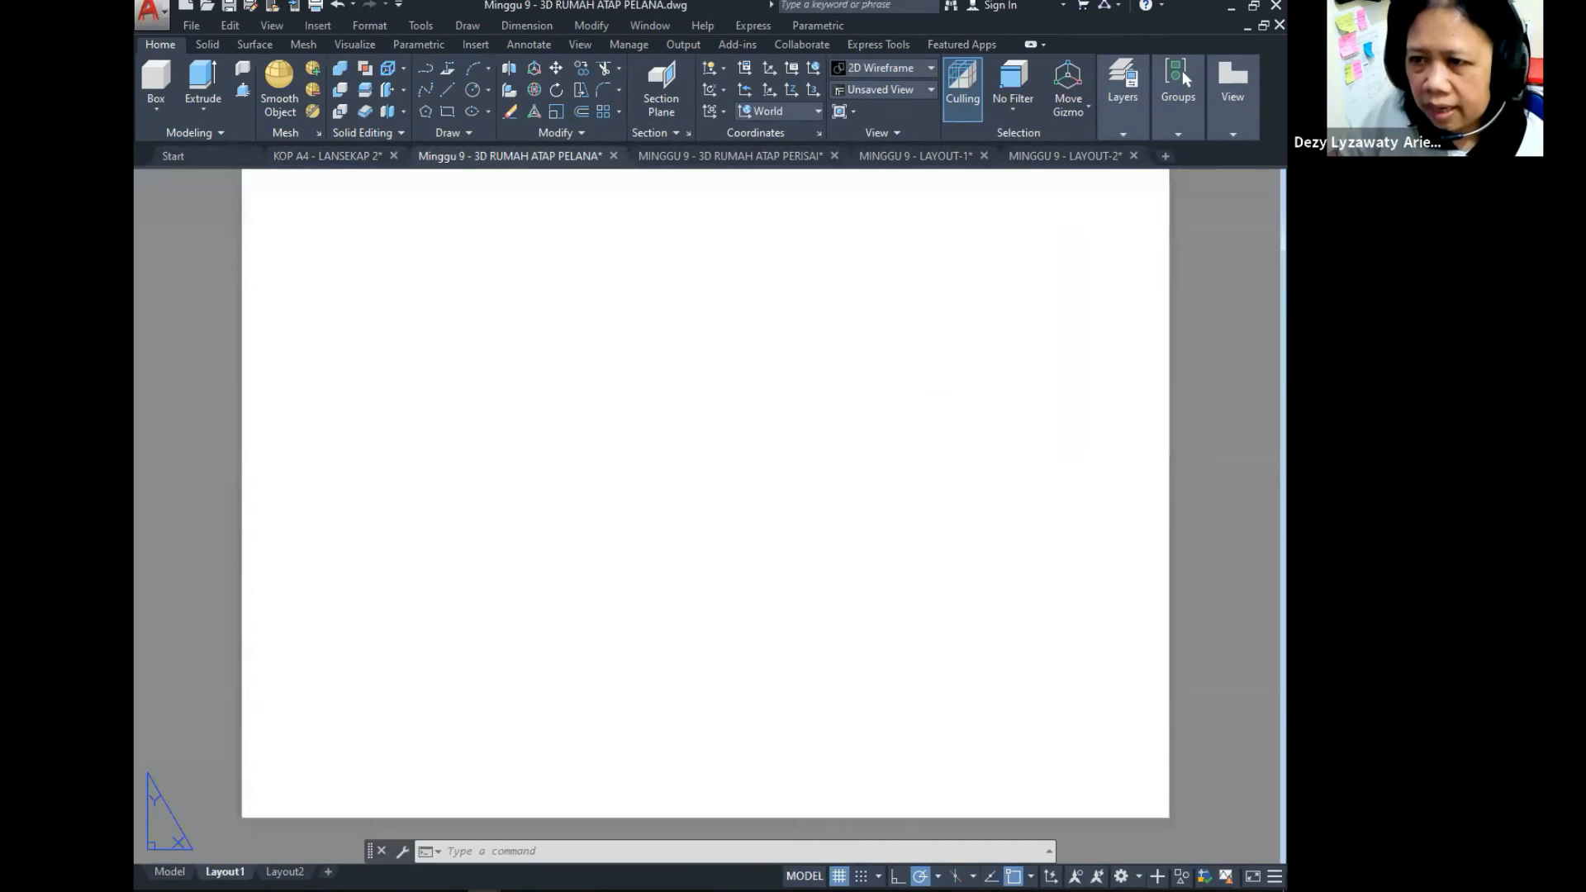
scroll(648, 392, "up", 2)
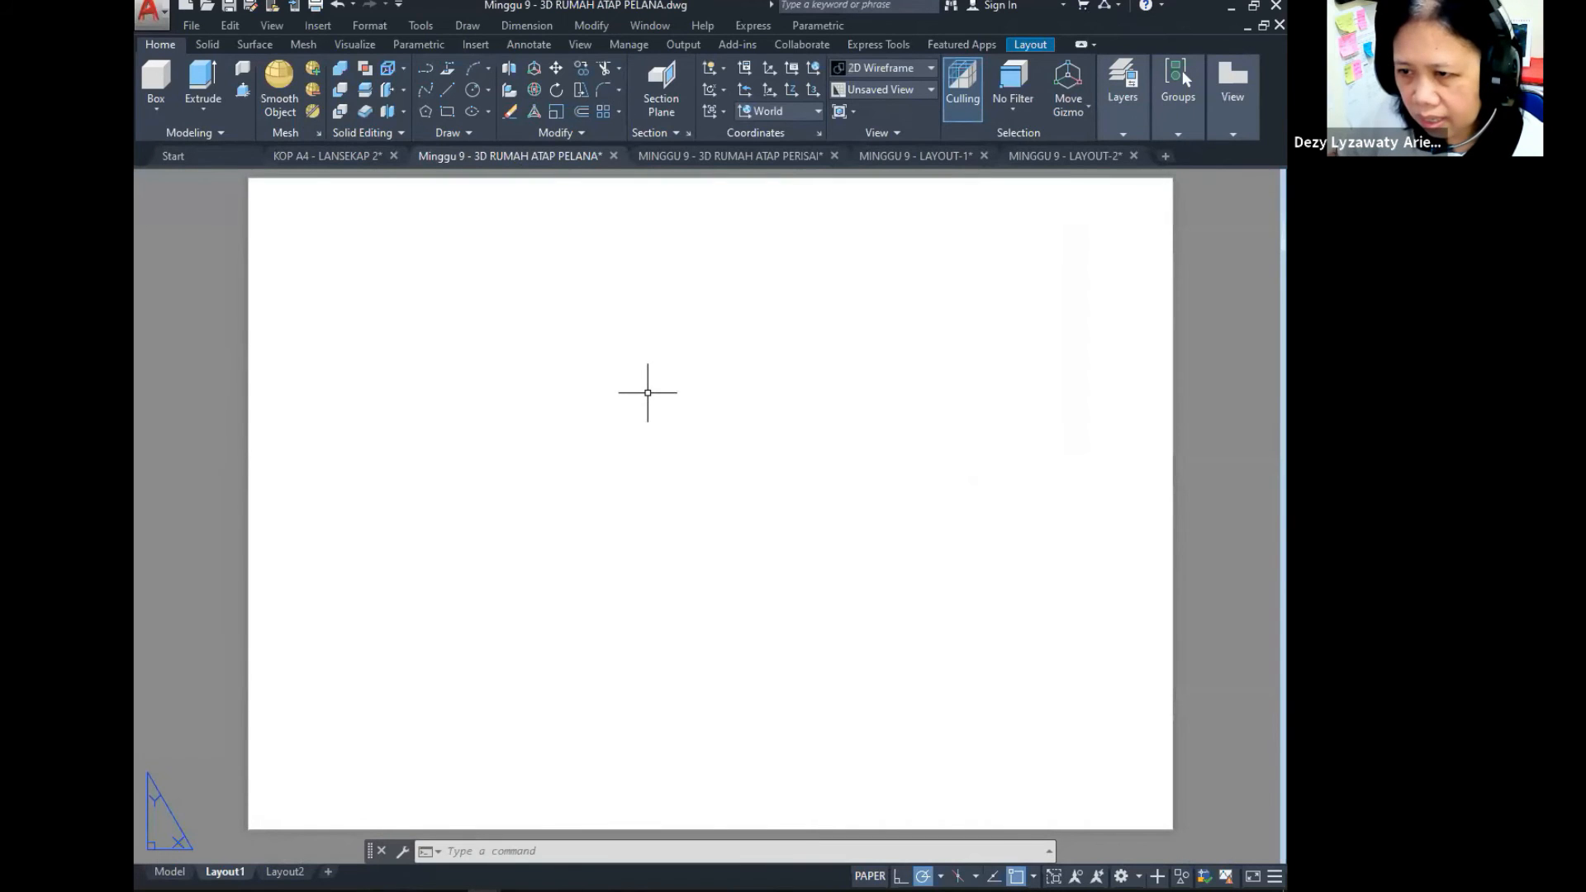
right_click(647, 393)
mouse_move(704, 452)
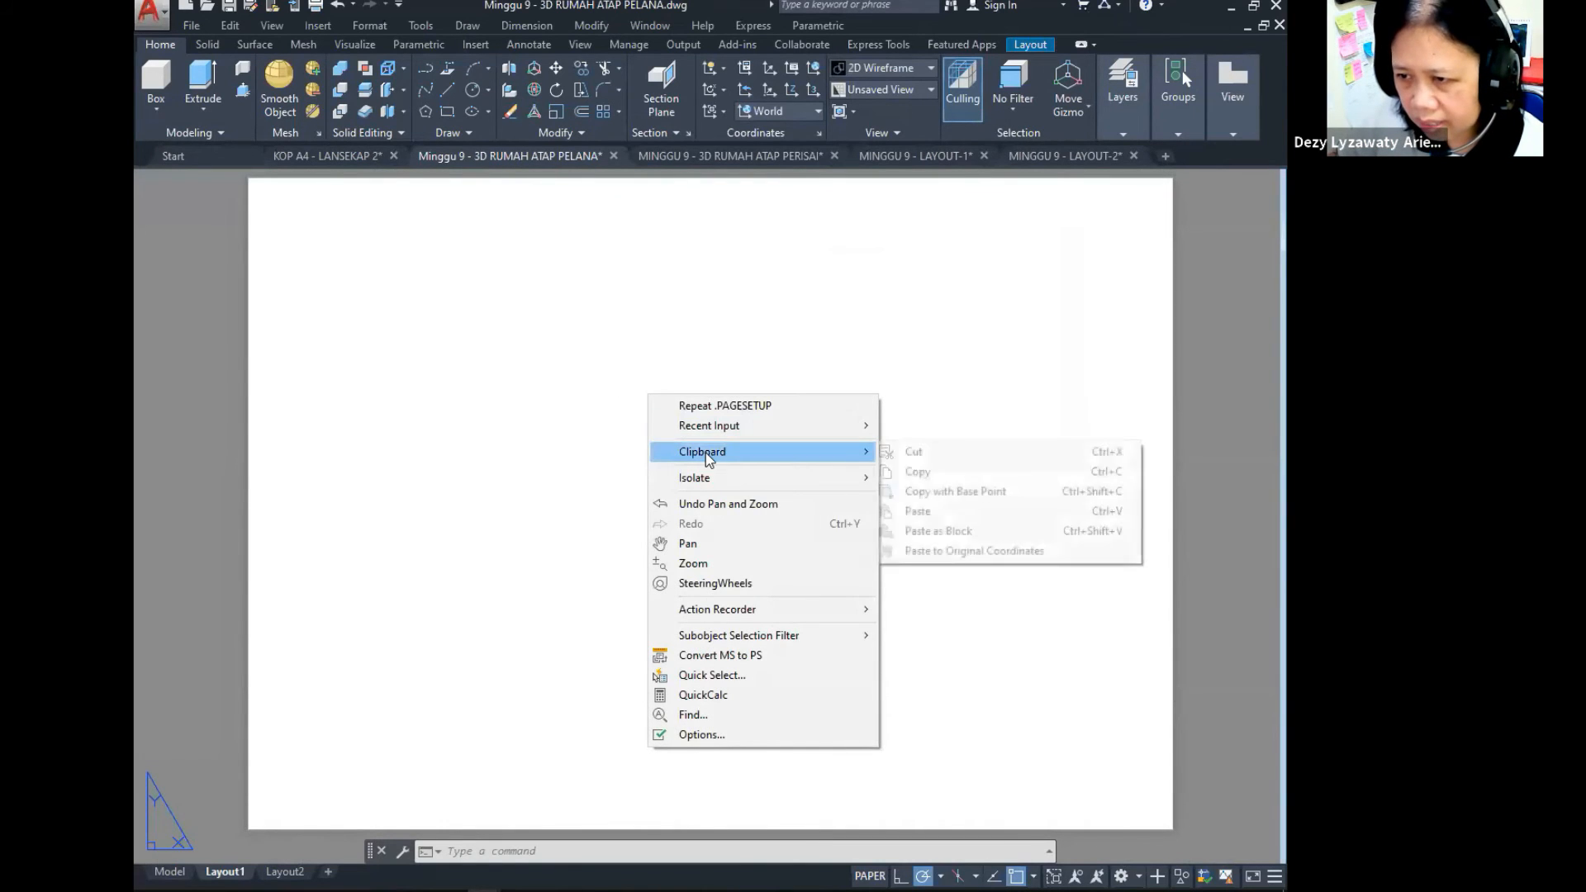
left_click(919, 511)
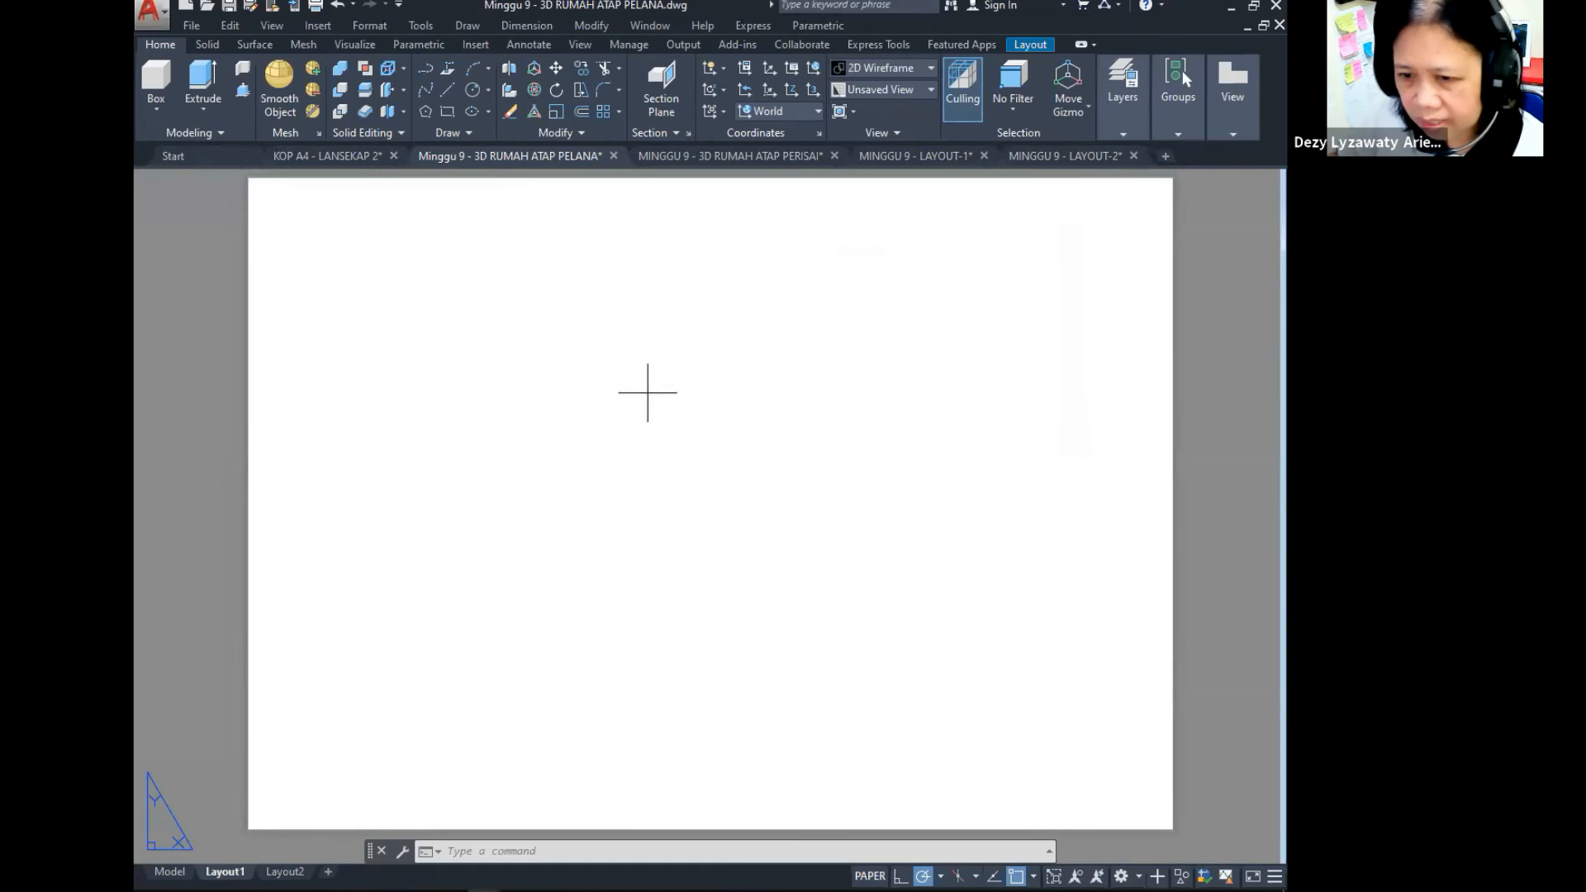
scroll(535, 565, "down", 5)
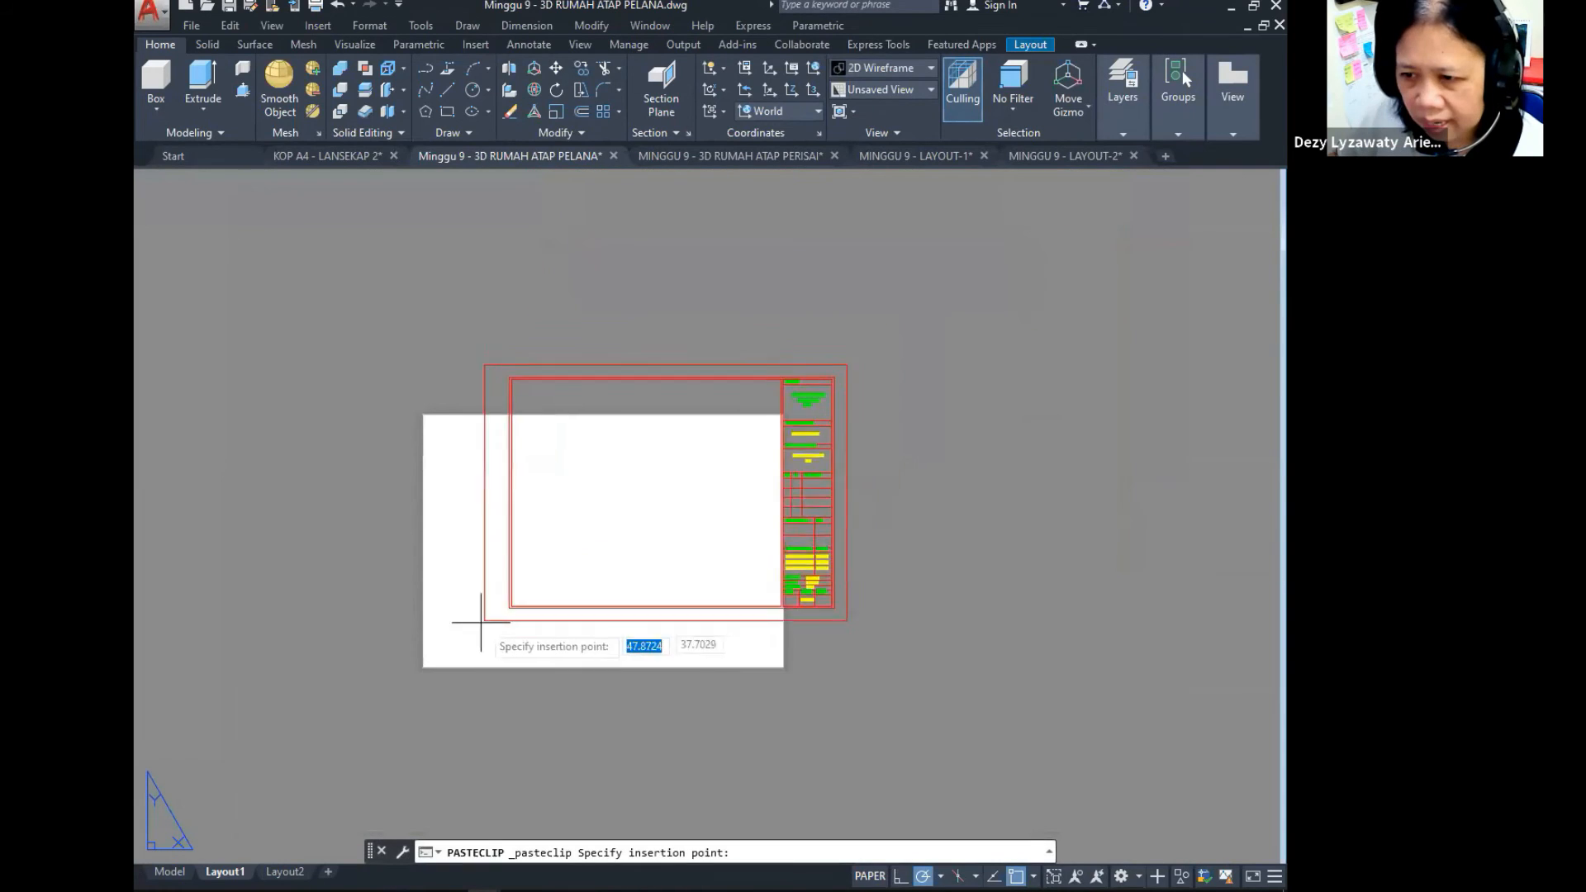
left_click(423, 671)
scroll(470, 589, "up", 4)
middle_click_drag(592, 601, 539, 637)
scroll(537, 620, "down", 3)
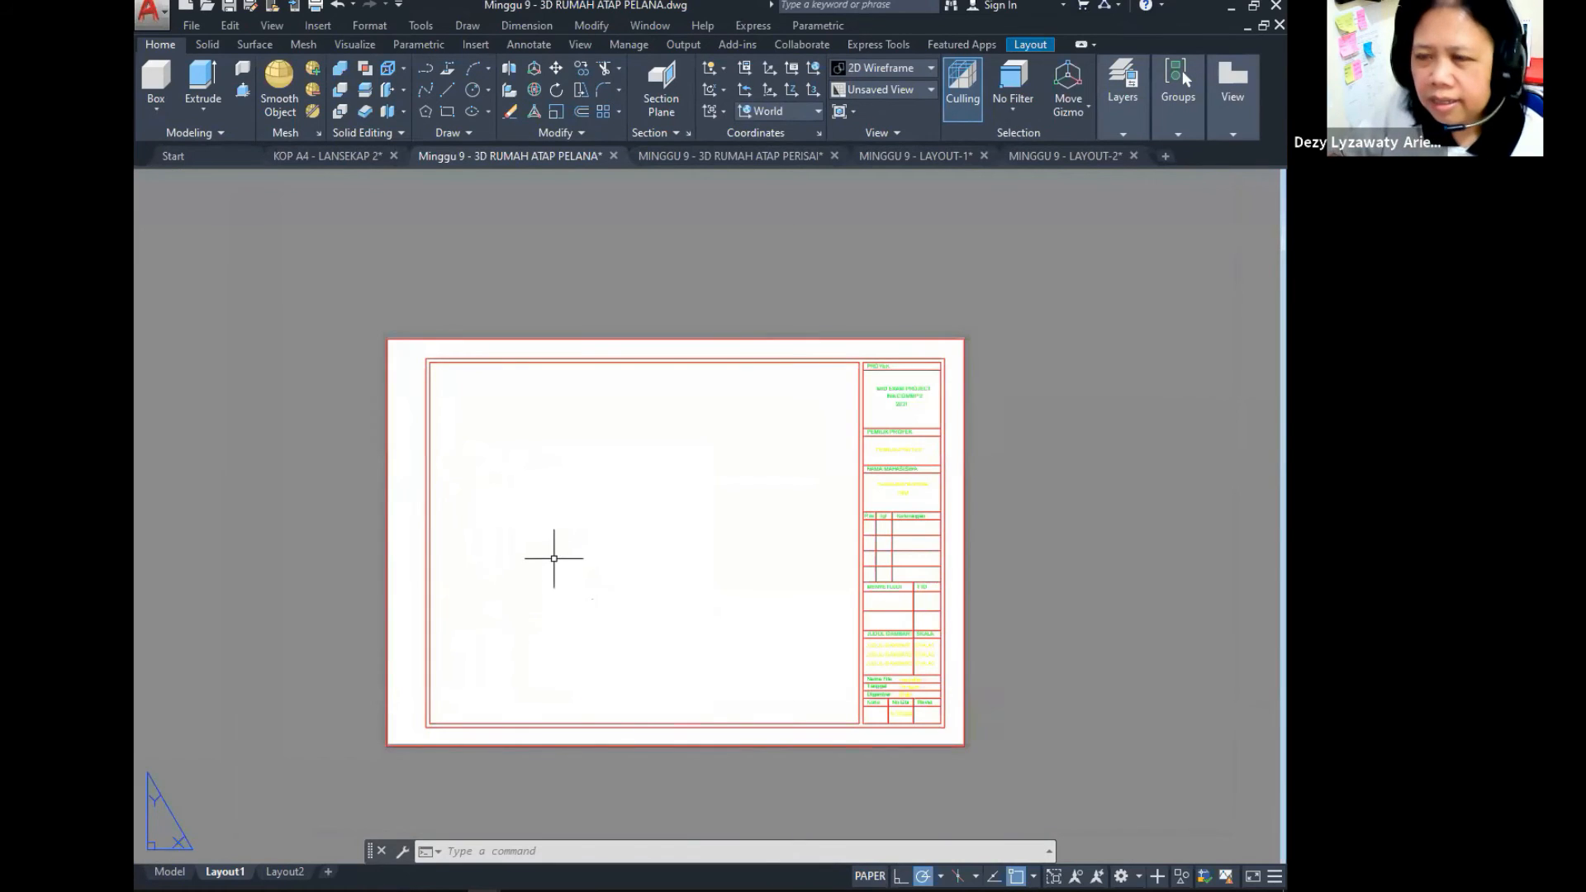
scroll(549, 544, "up", 2)
scroll(546, 542, "down", 2)
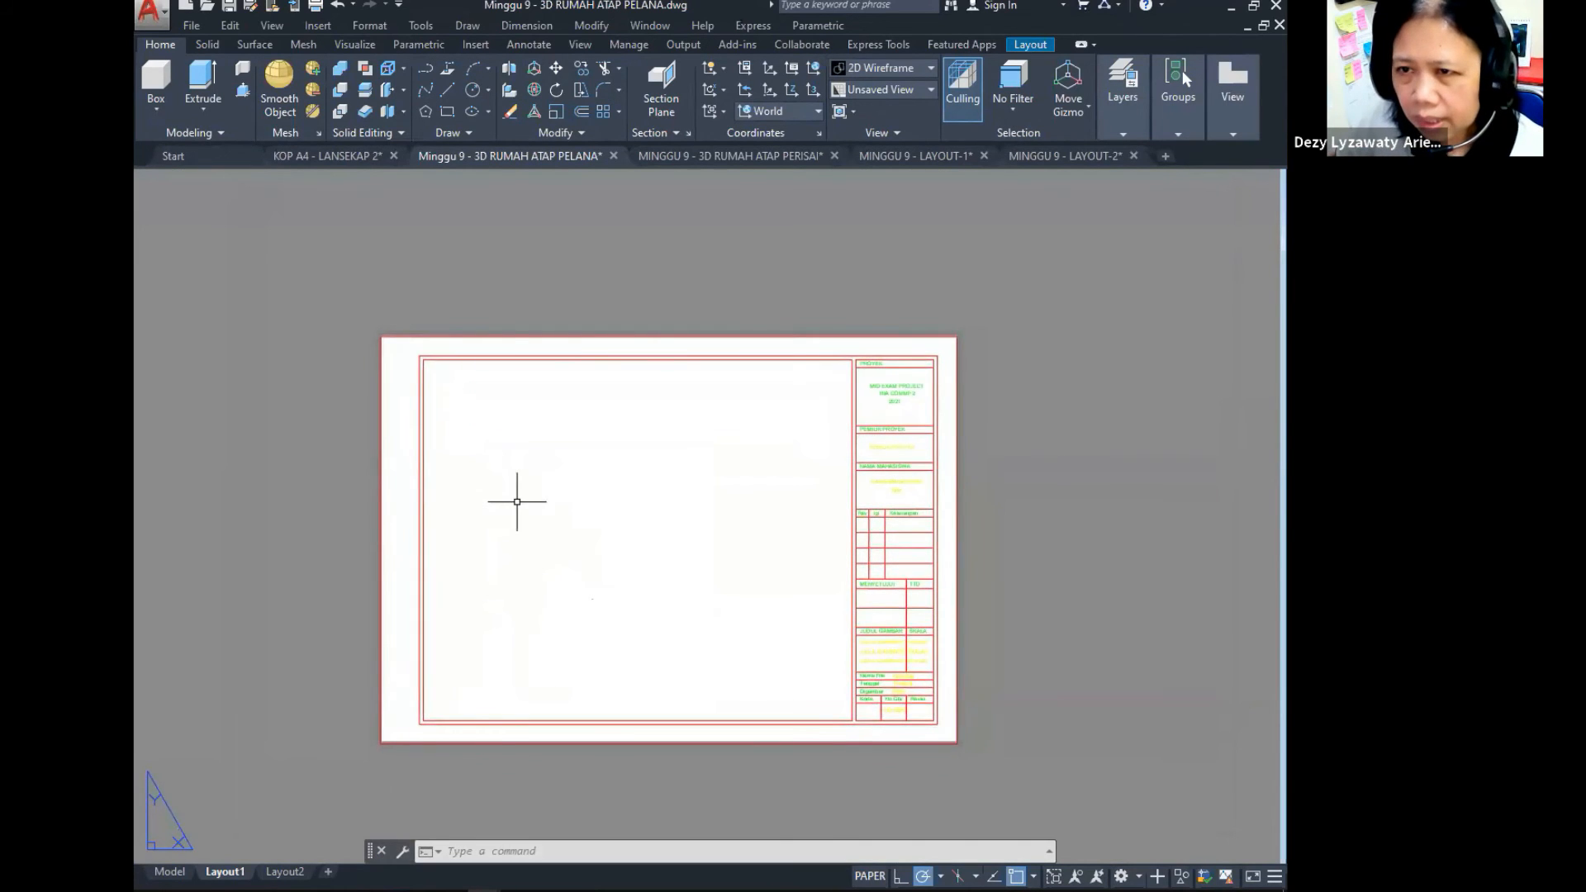
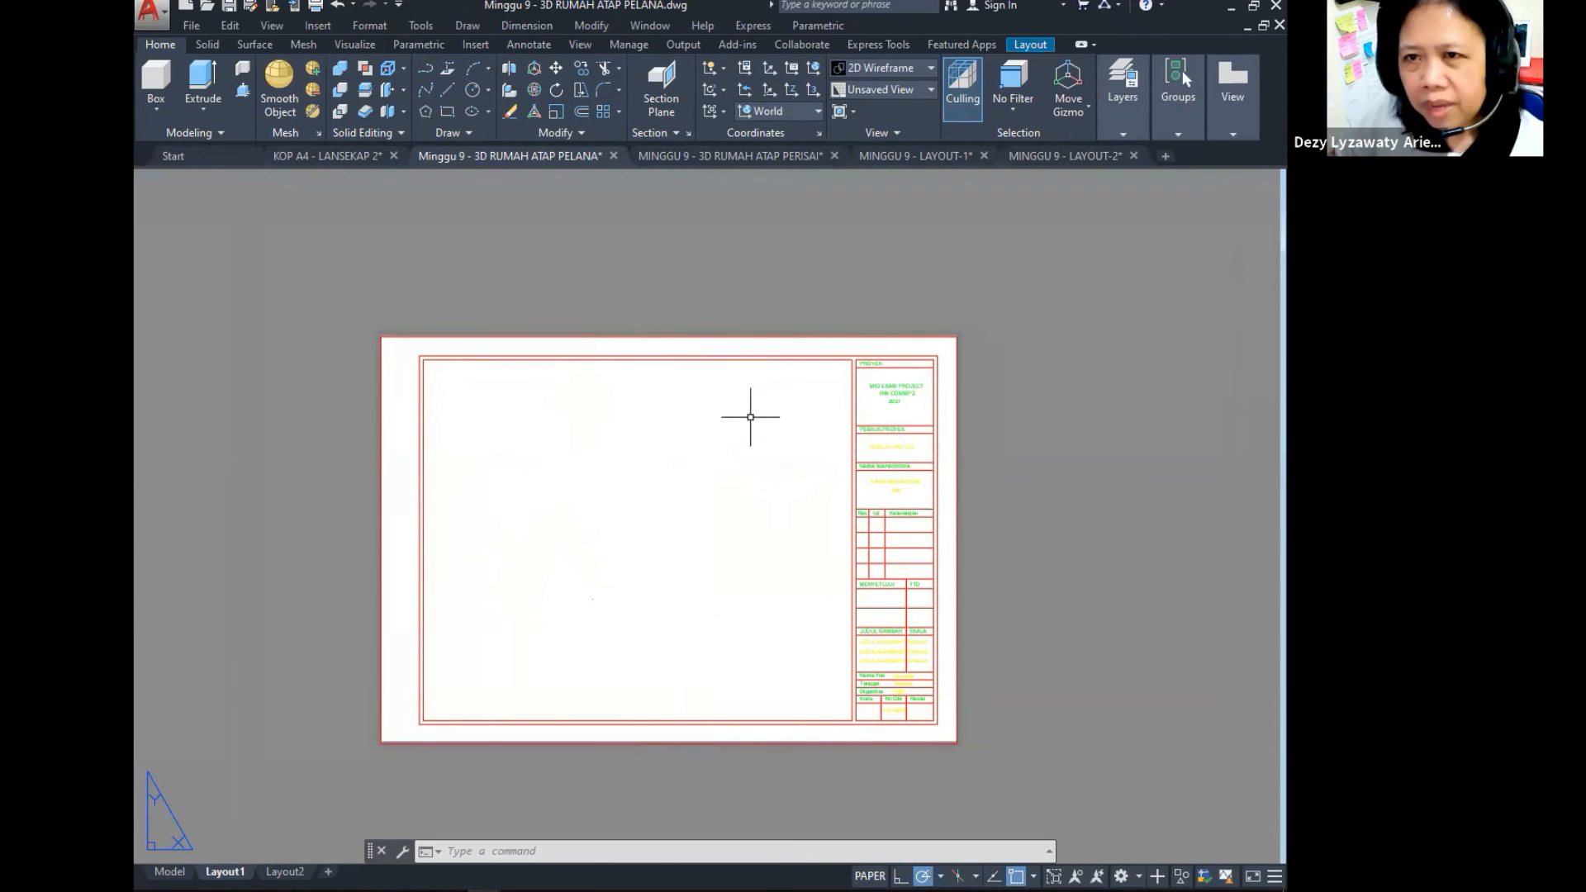
Step: Try three viewports in a Horizontal arrangement inside the title block's drawing frame, and undo them
left_click(272, 26)
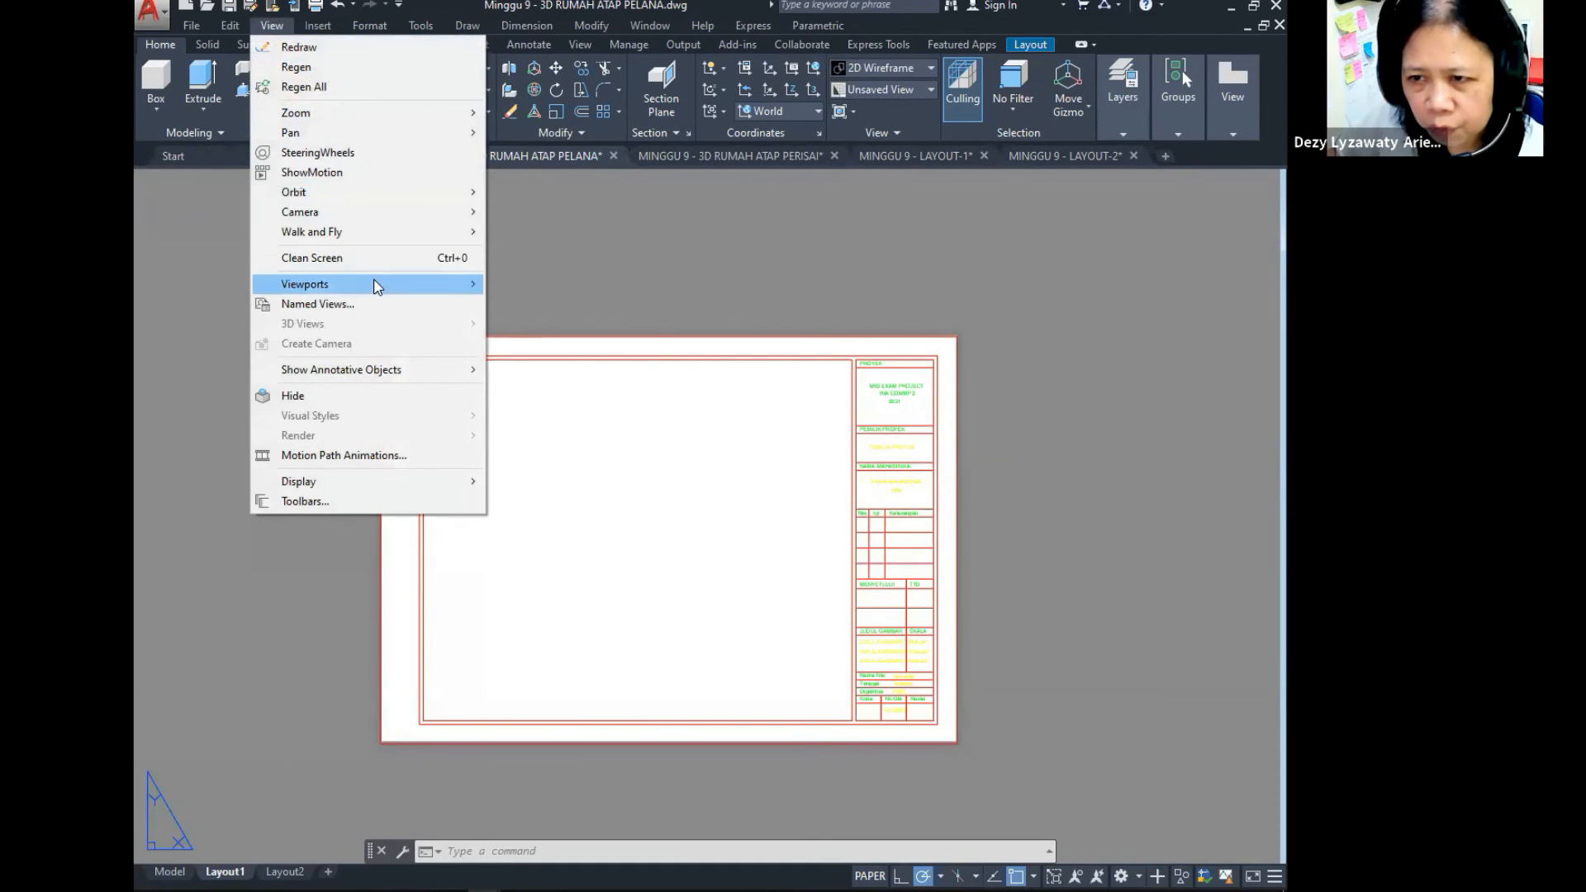
mouse_move(371, 284)
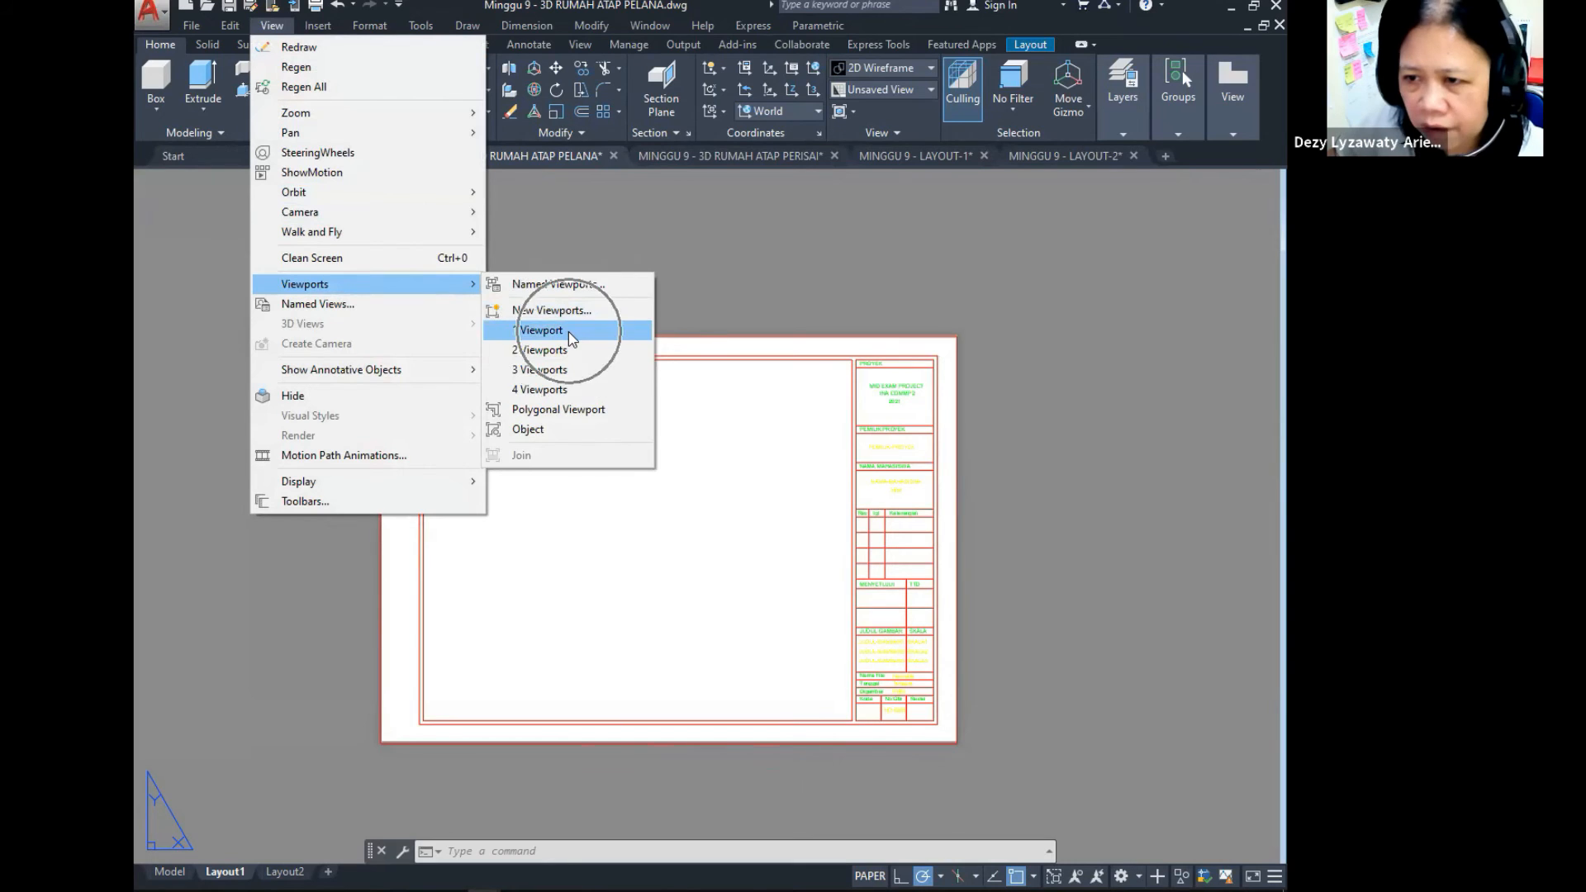
key("ctrl")
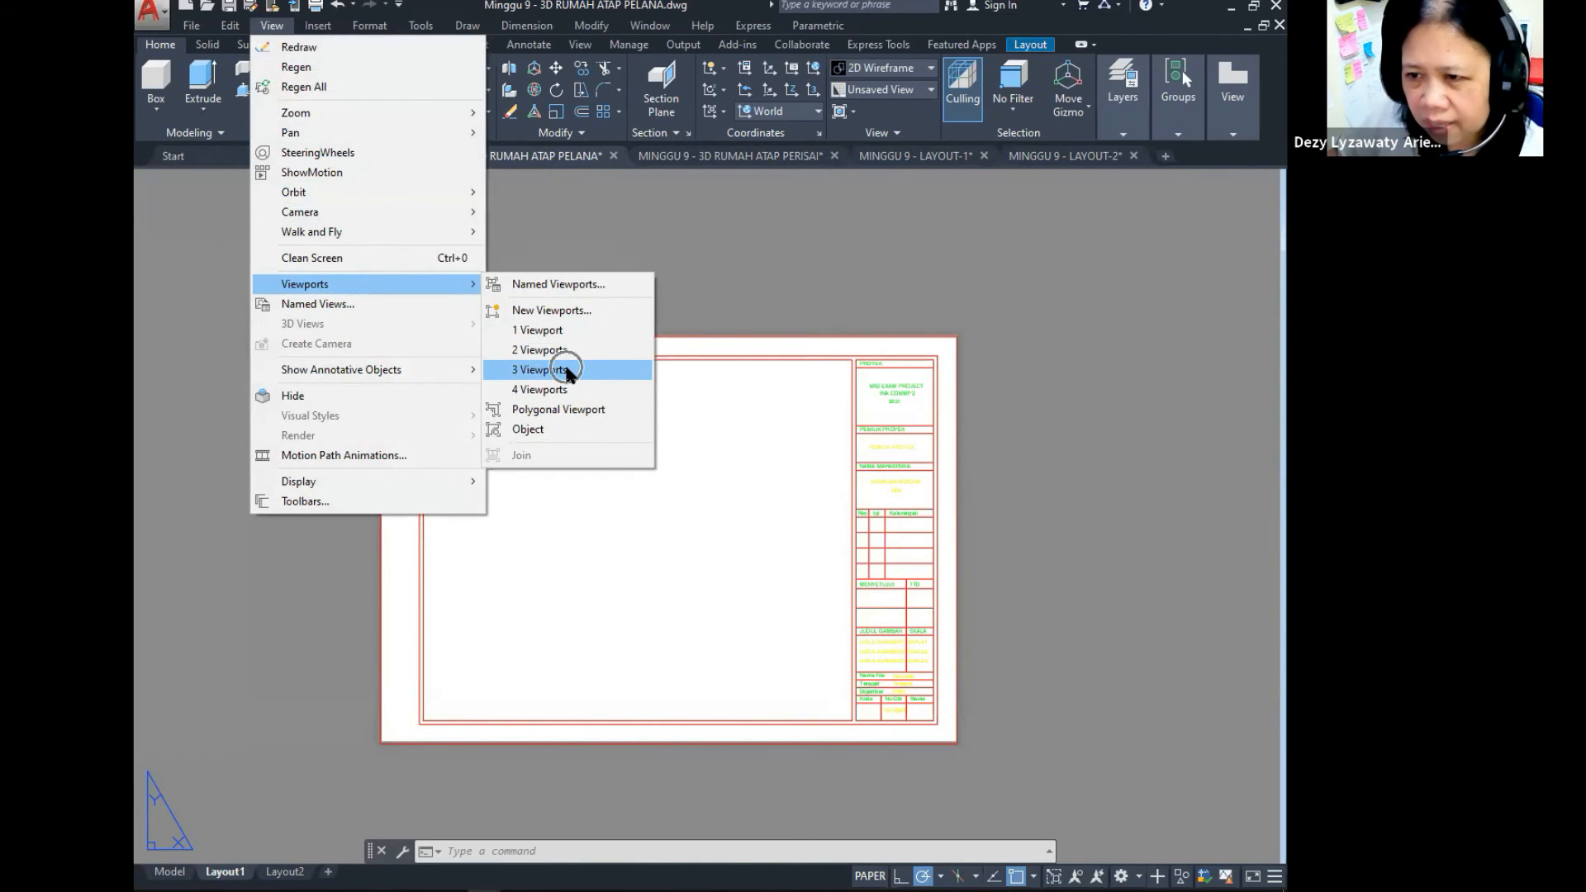
key("ctrl")
left_click(567, 370)
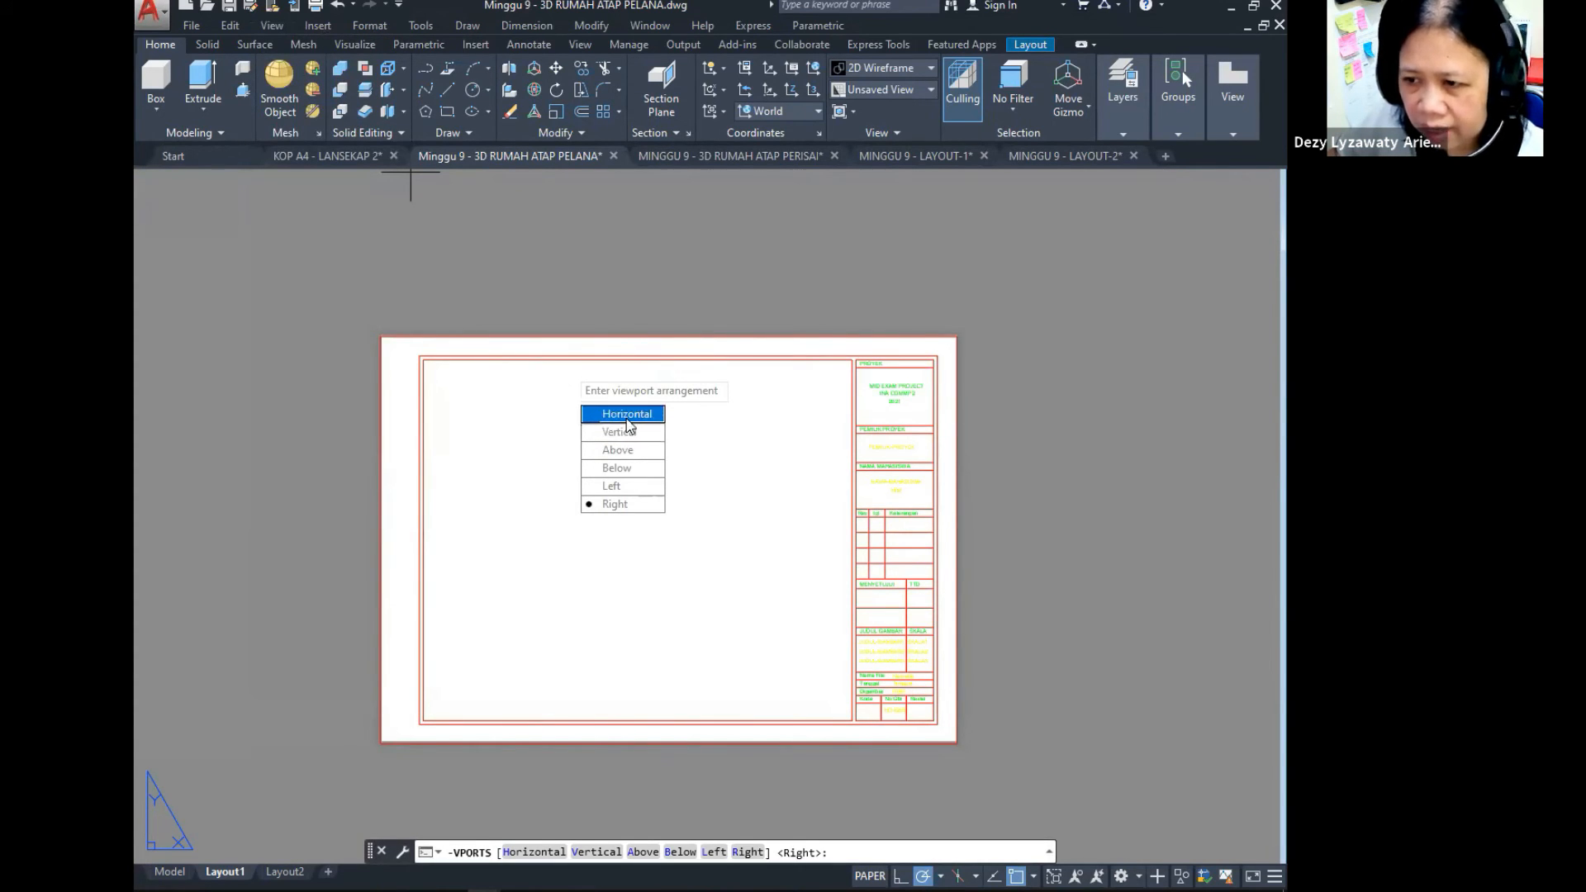
left_click(626, 417)
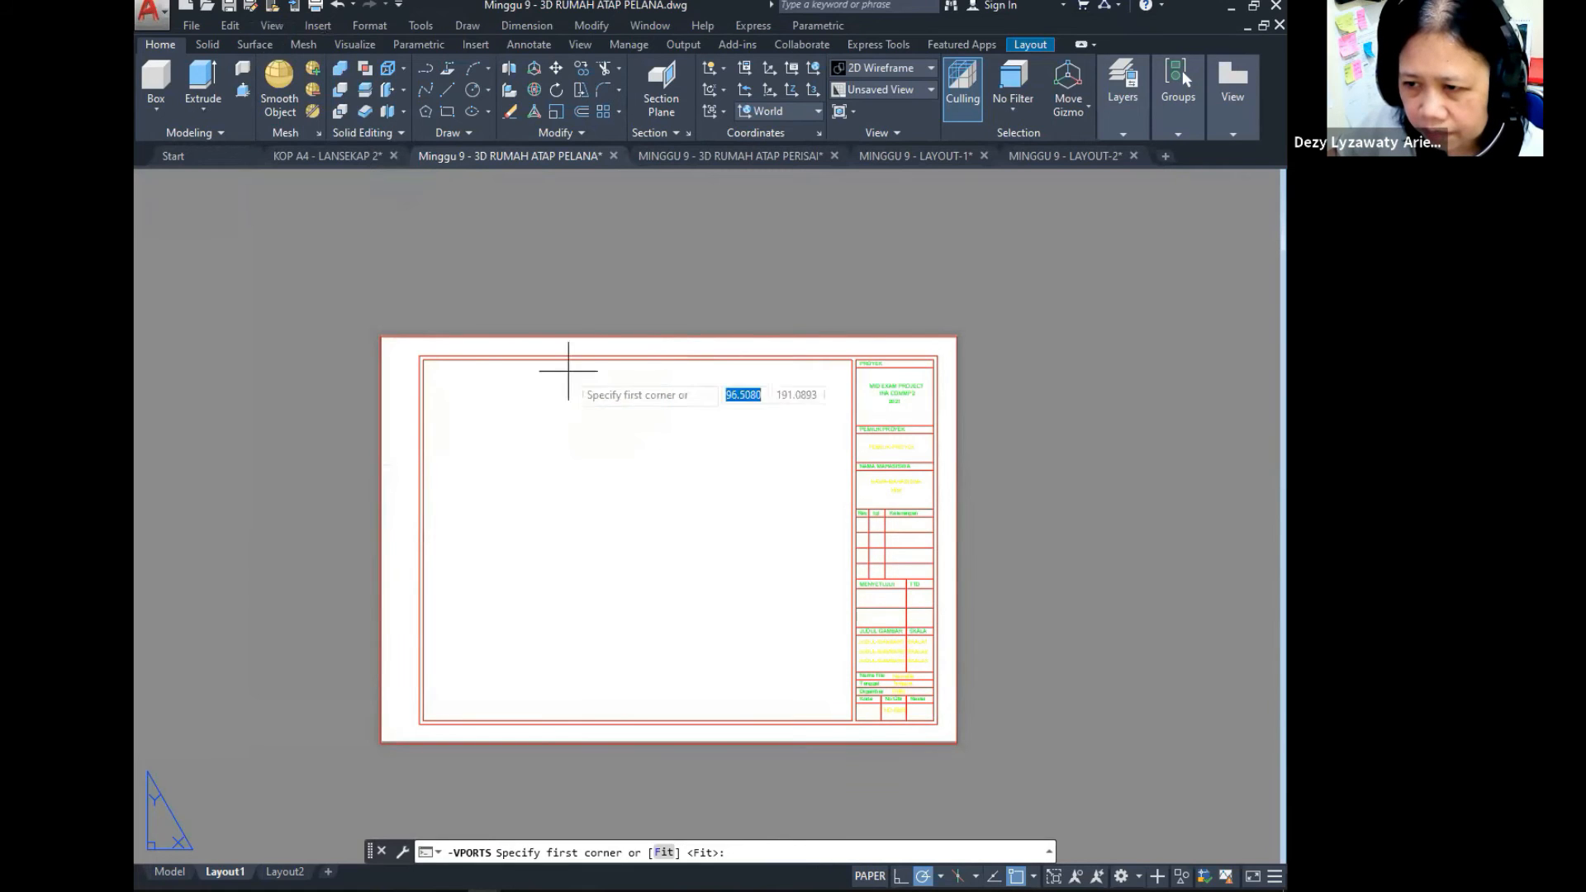
left_click(423, 359)
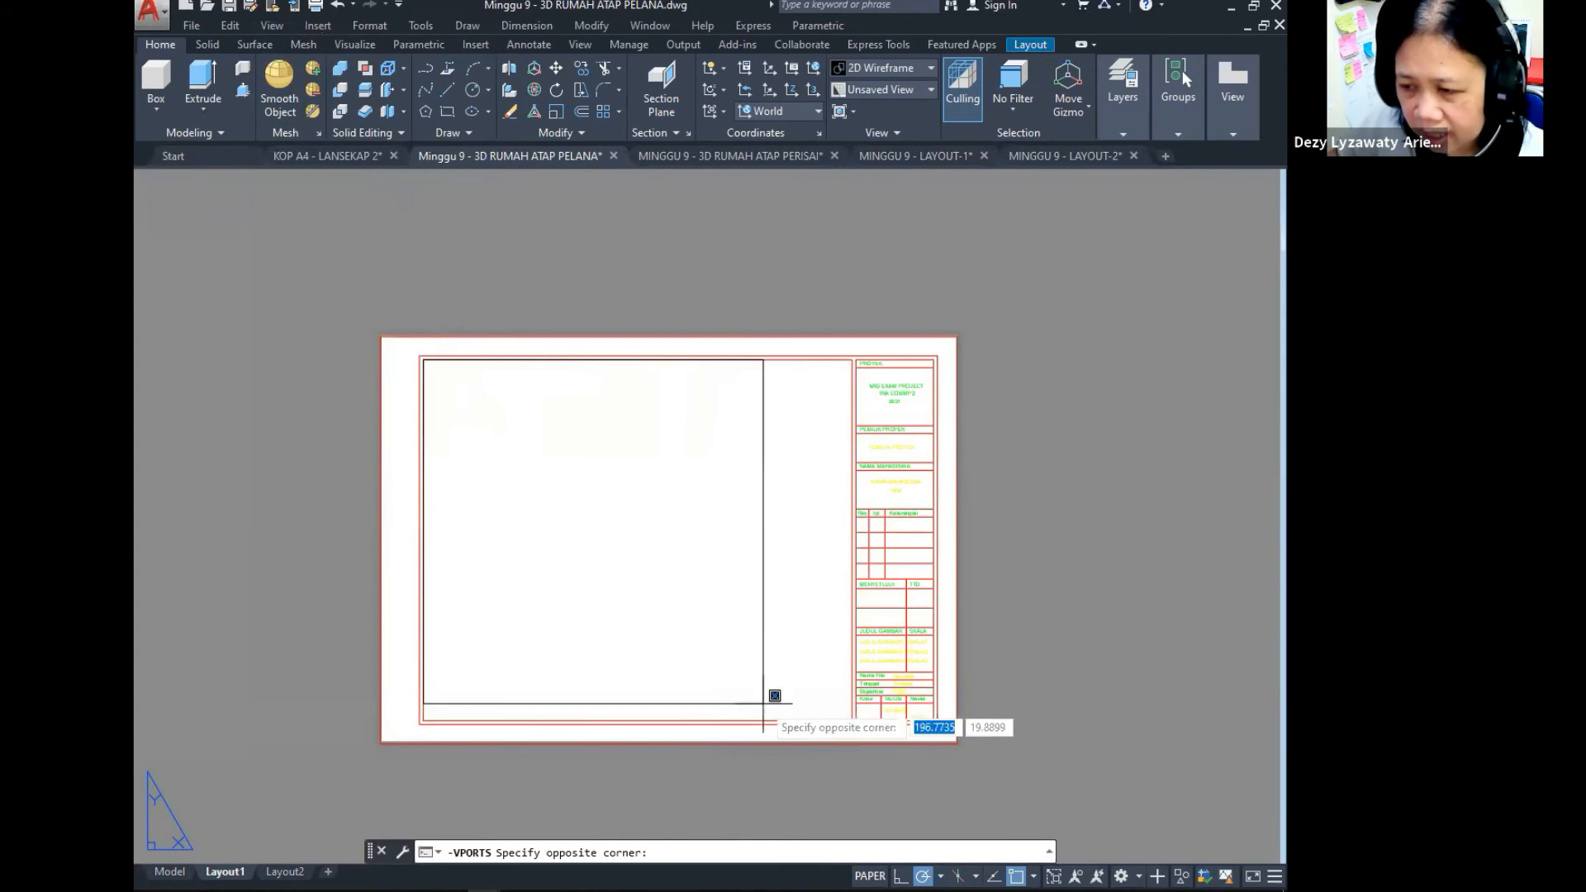
left_click(846, 719)
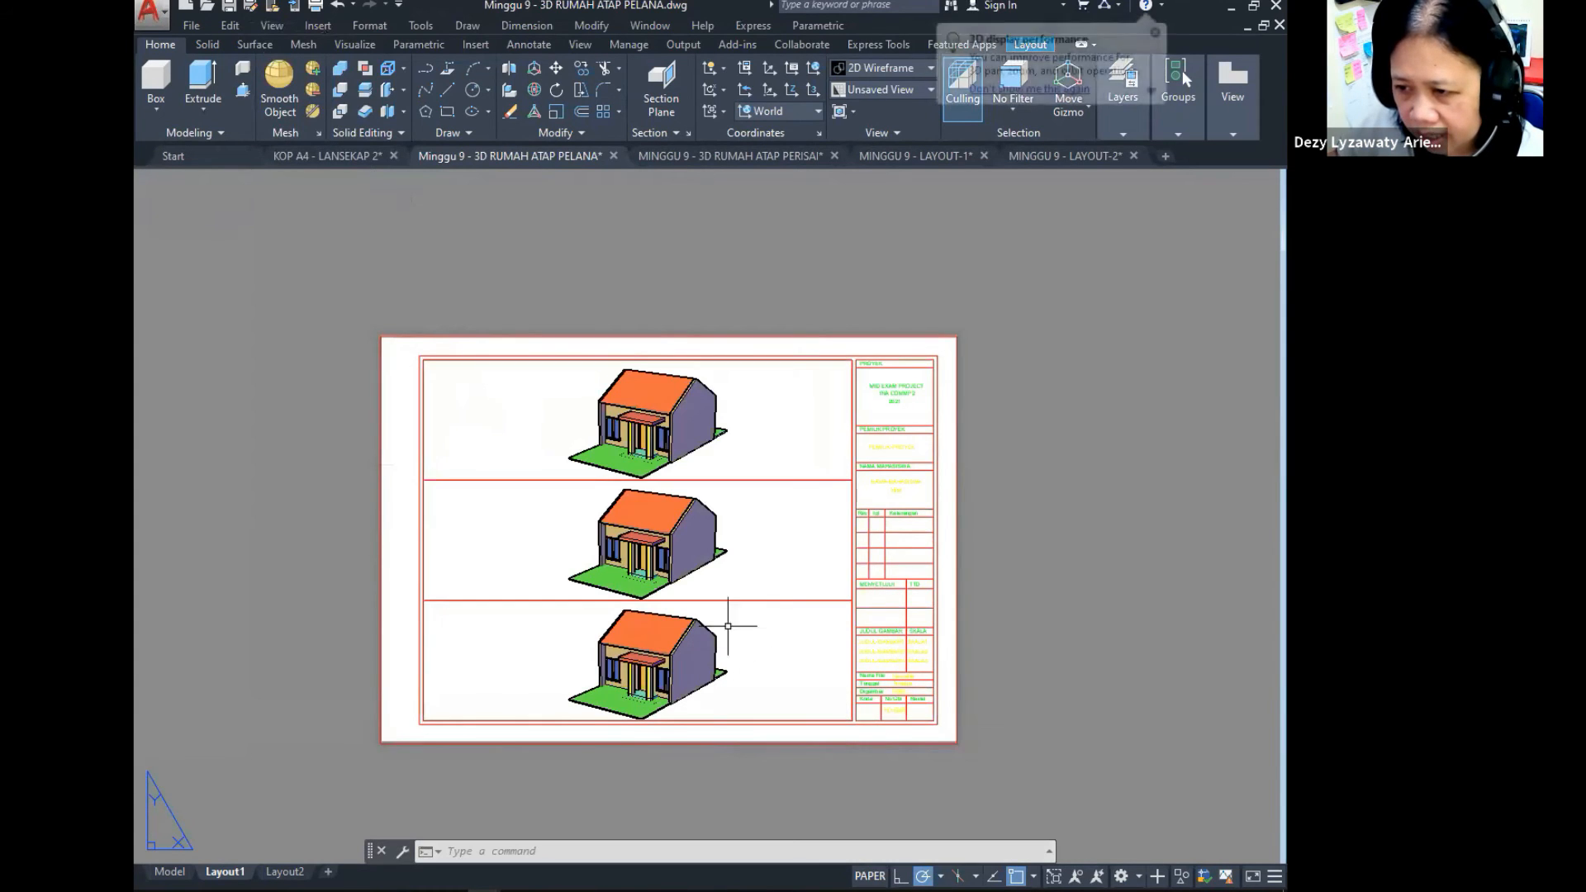
left_click(341, 8)
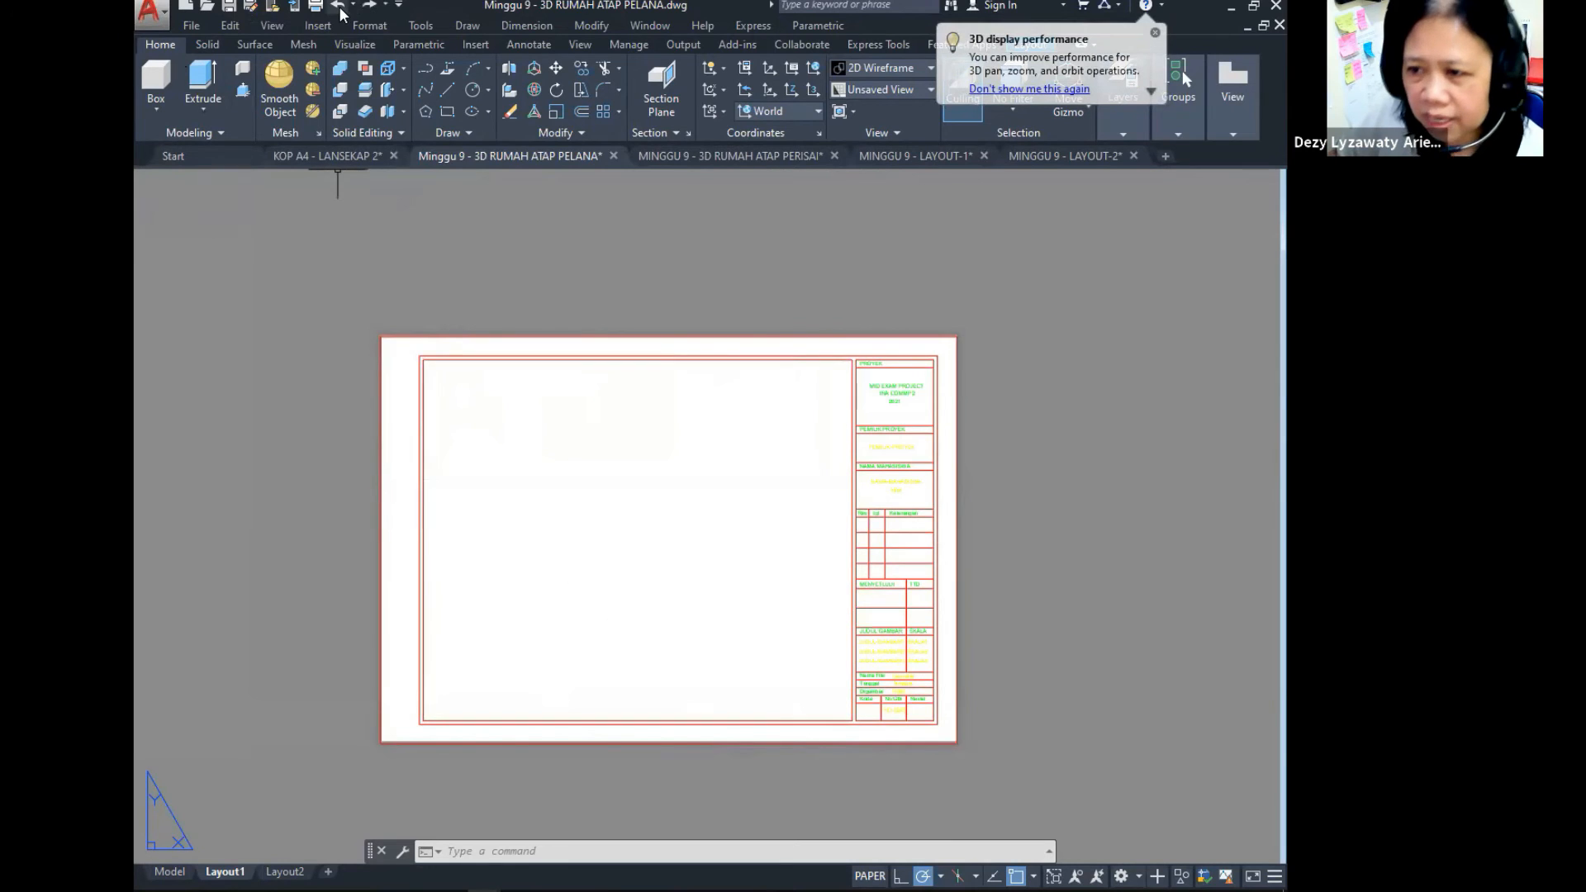
Step: Create three viewports in the Right arrangement, filling the drawing frame from its upper-left to its lower-right corner
left_click(280, 28)
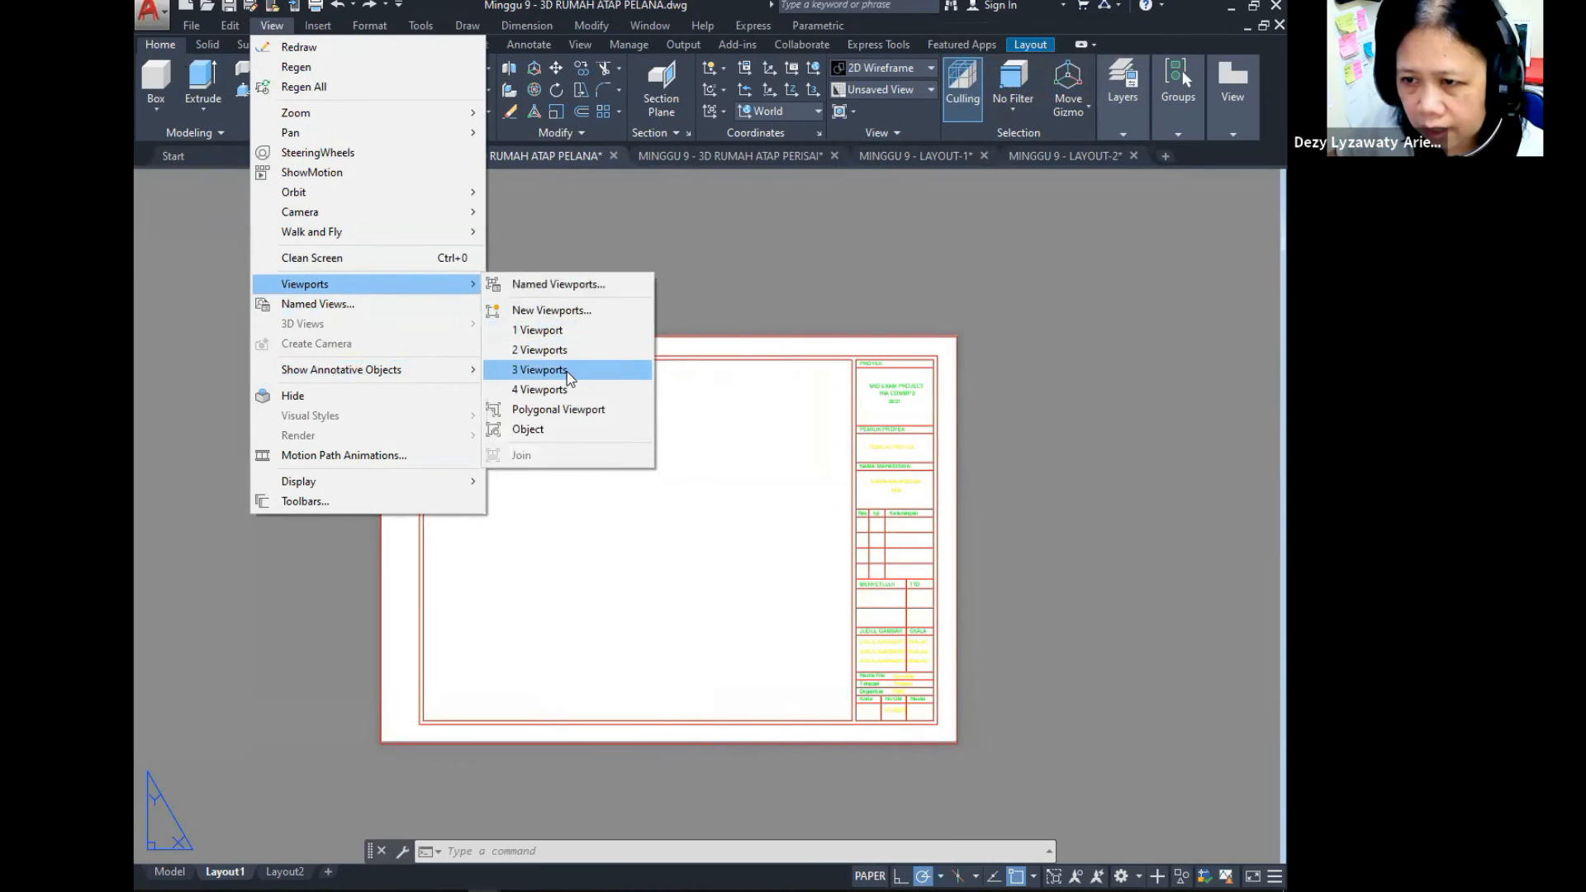
left_click(568, 379)
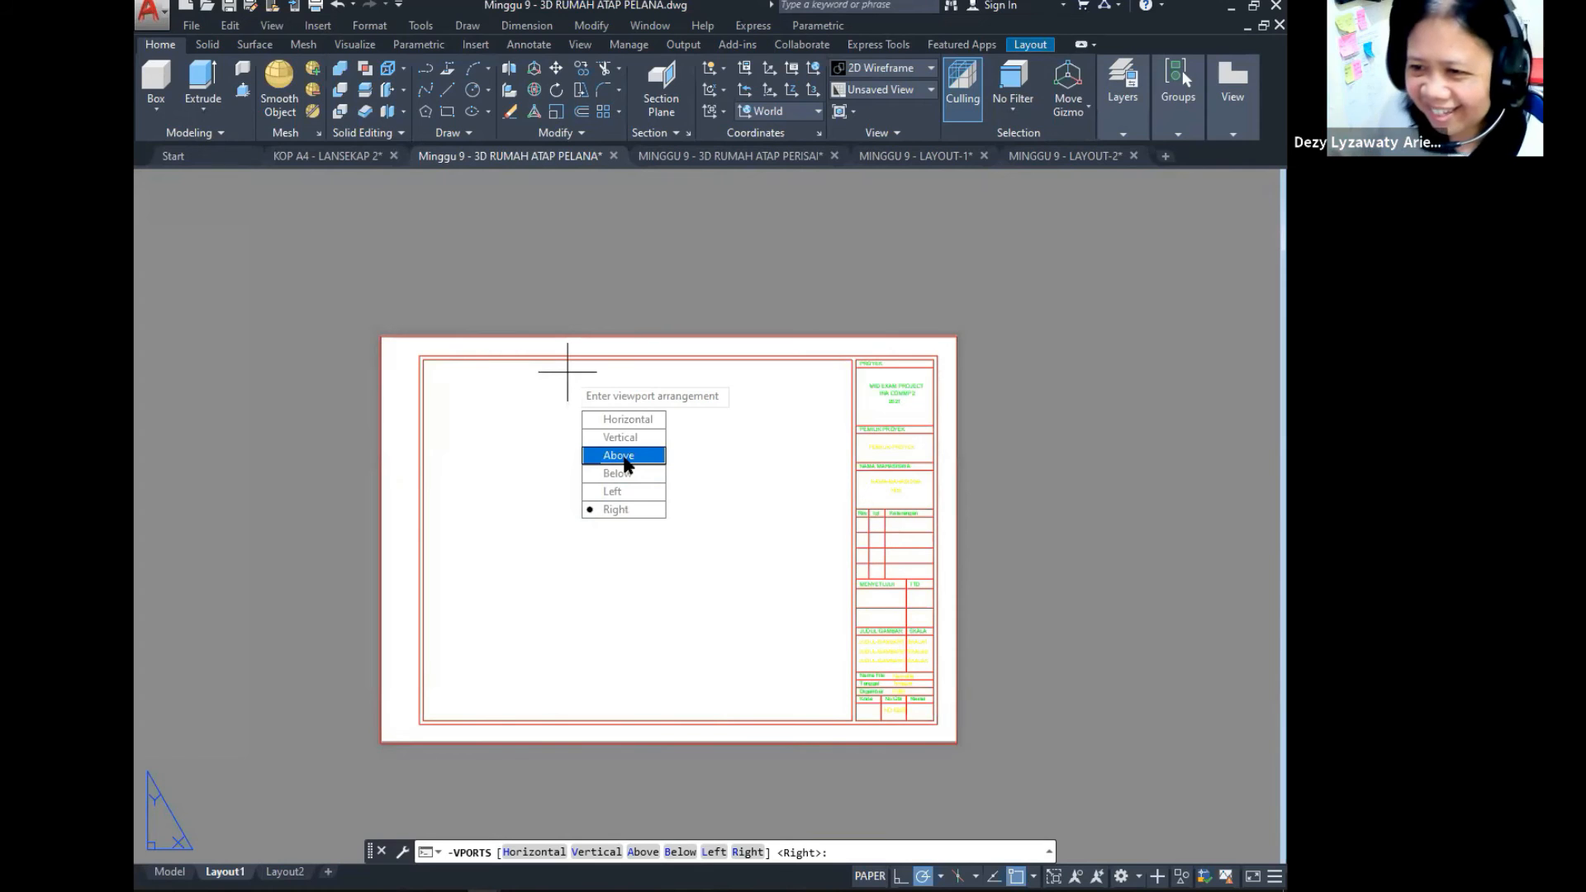
left_click(639, 507)
left_click(424, 360)
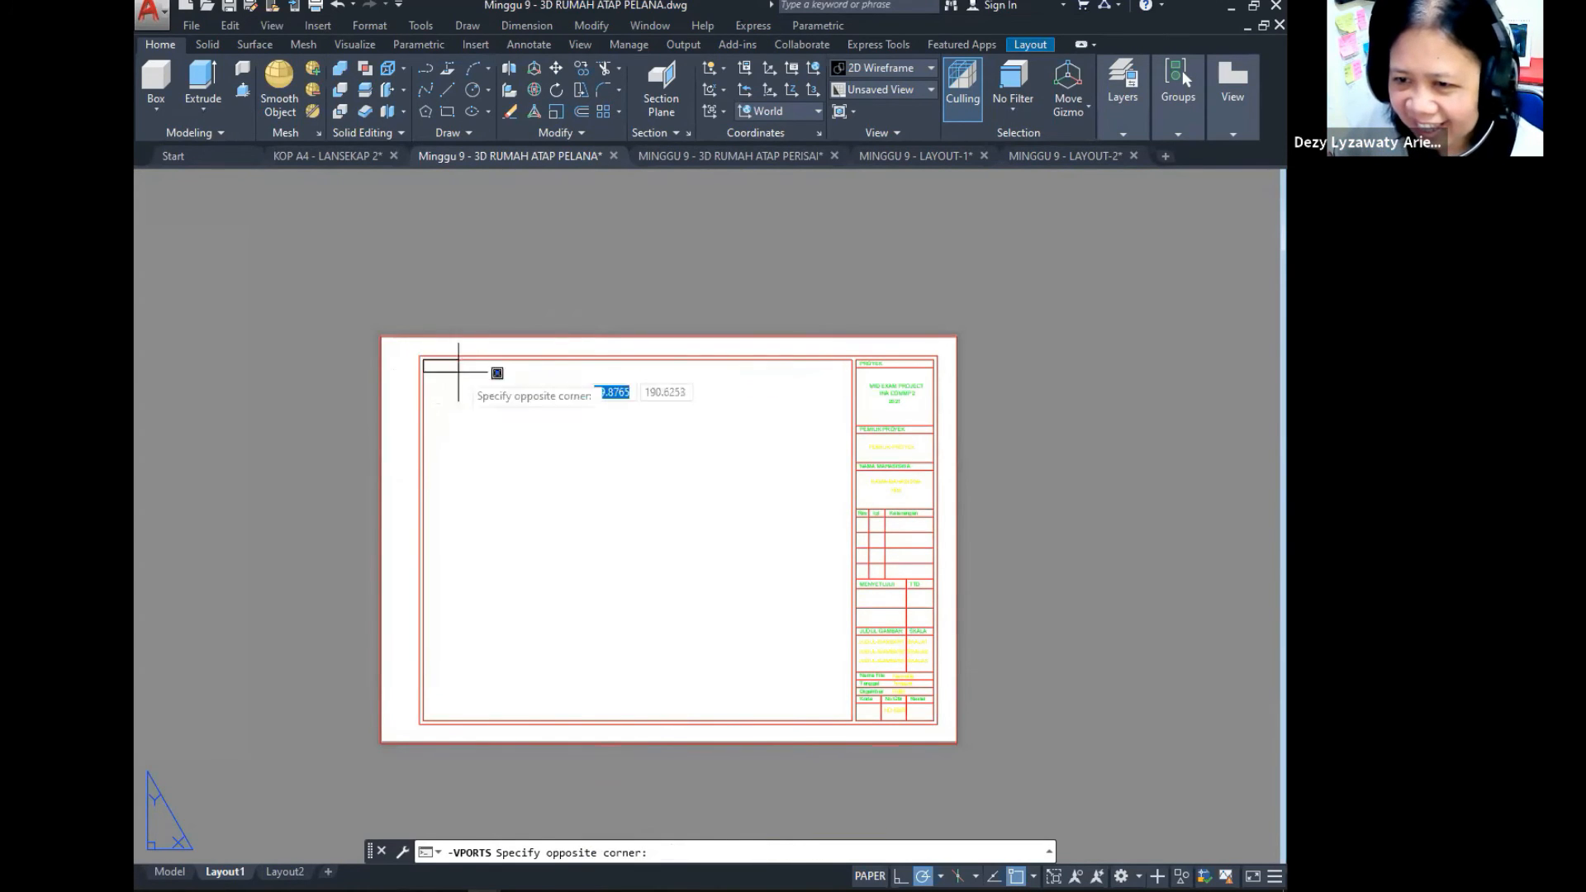
left_click(852, 721)
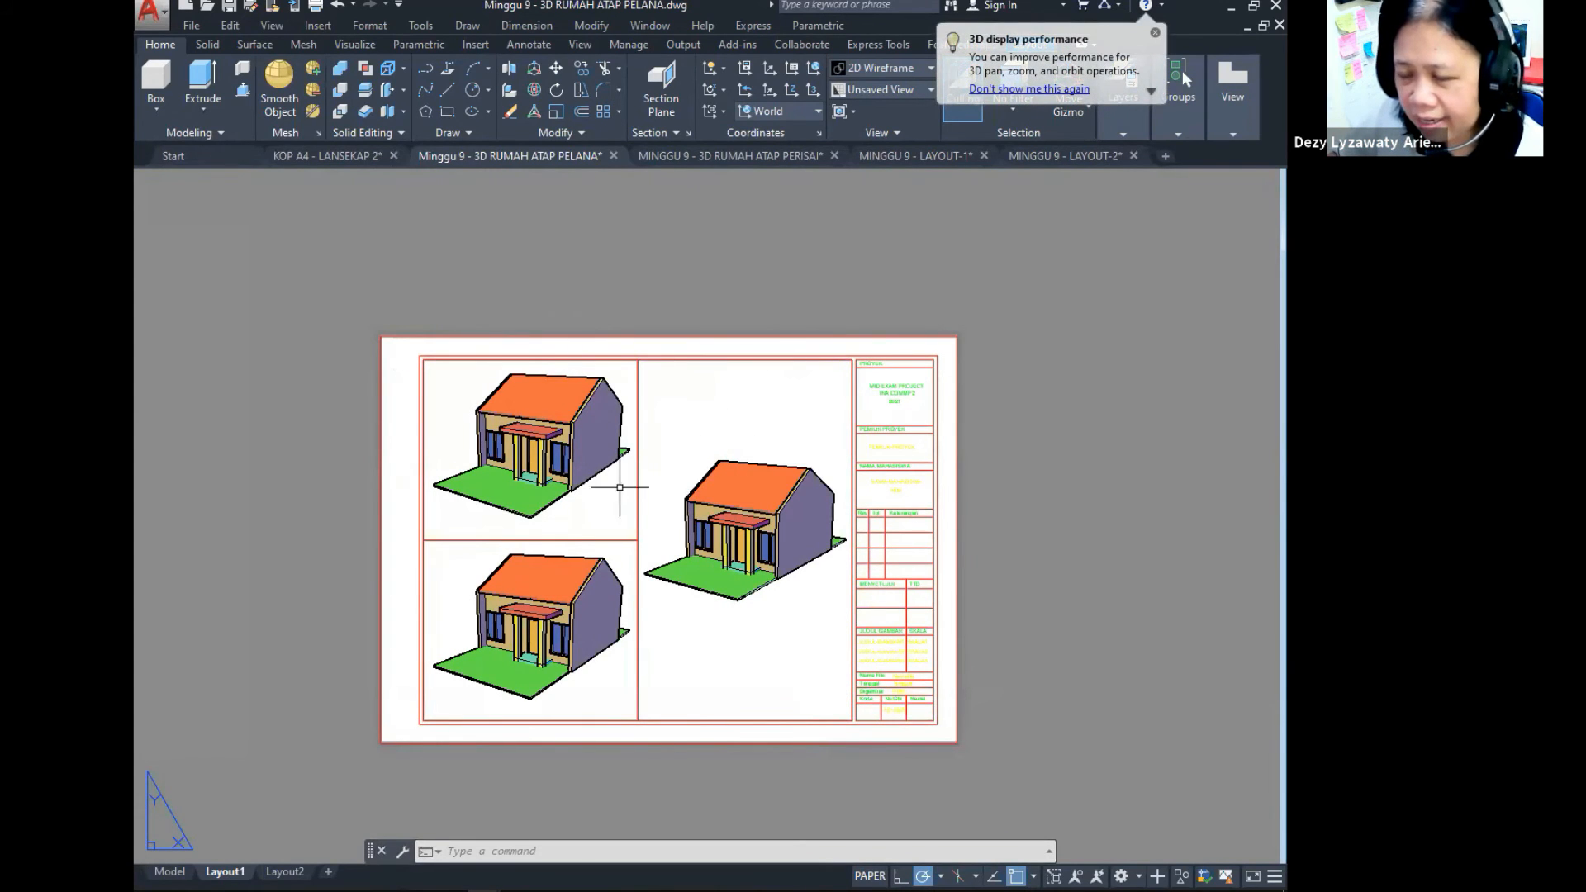
left_click(616, 490)
left_click(816, 470)
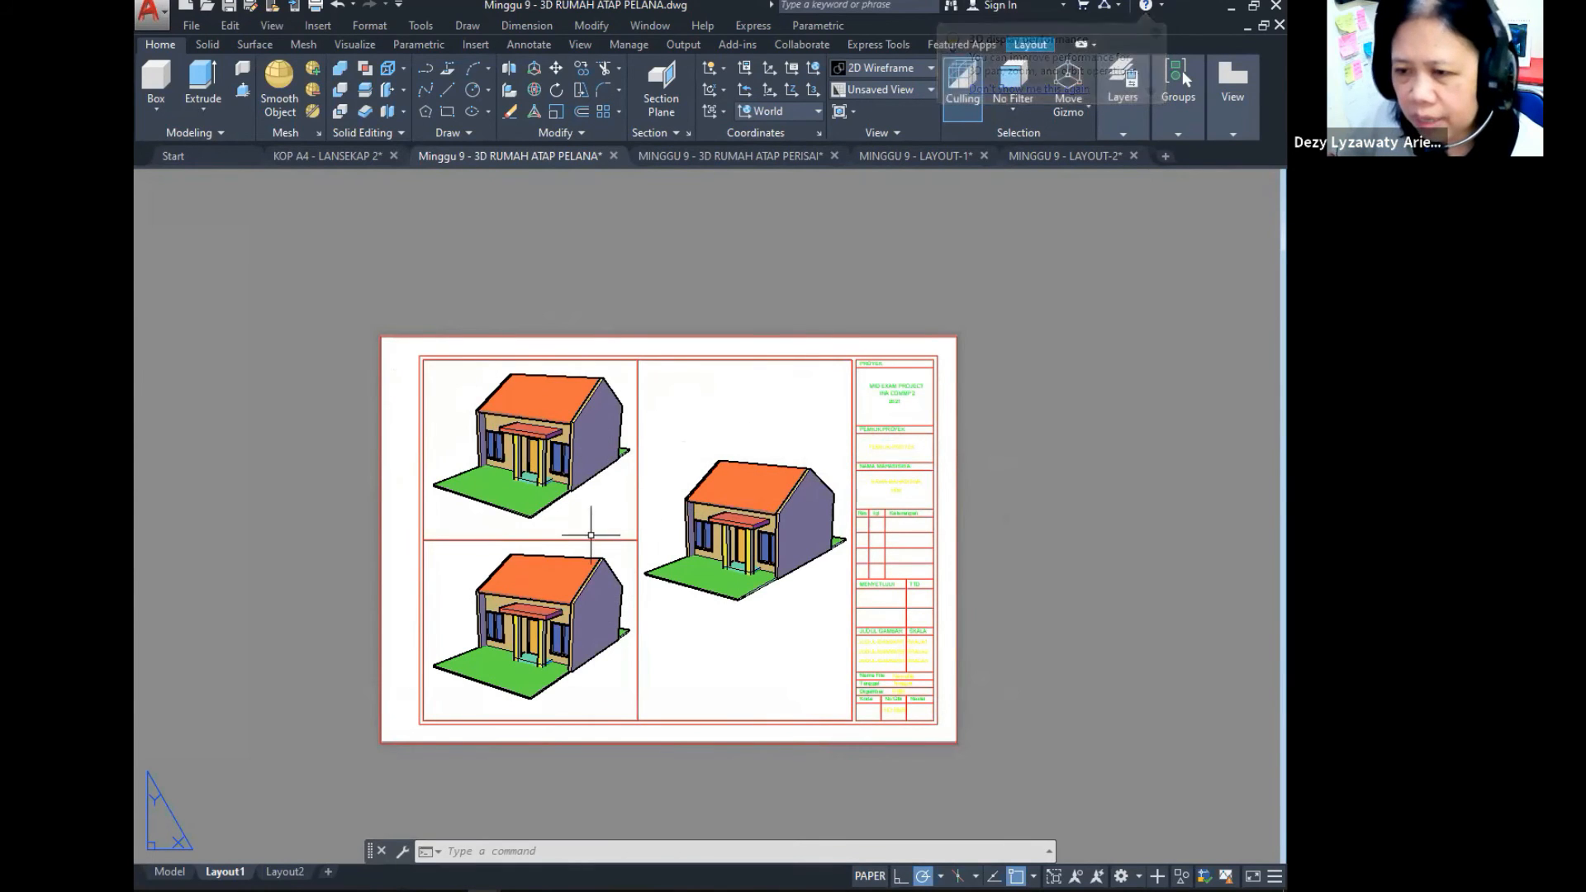
Step: Activate the tall right-hand viewport, set its projection to Perspective, and return to paper space
double_click(774, 623)
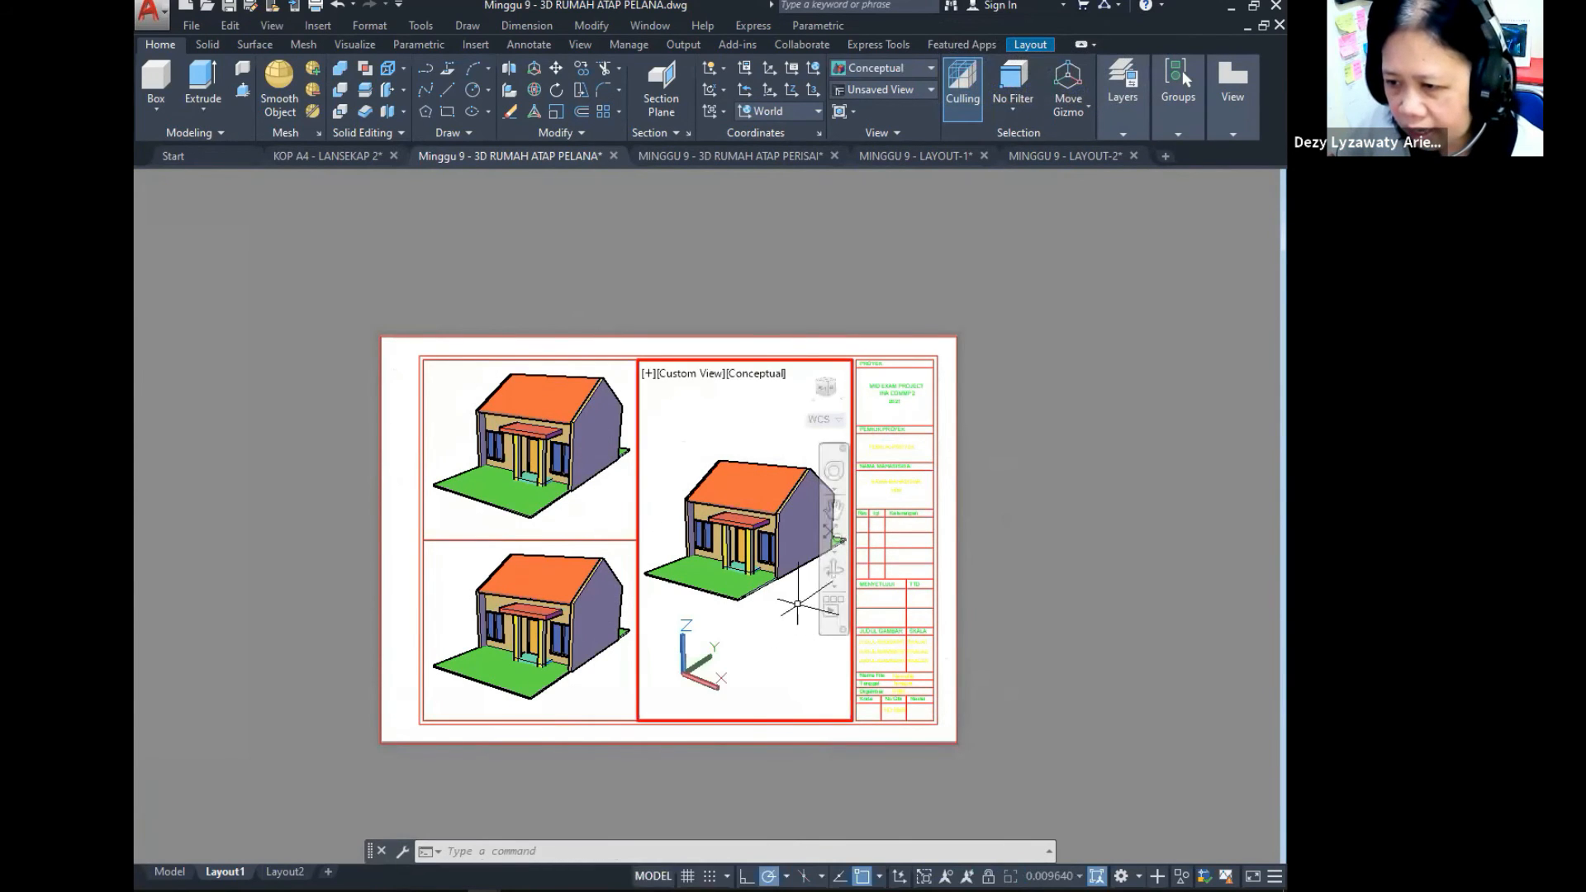
right_click(820, 395)
left_click(868, 444)
double_click(1055, 575)
Step: Set the upper-left viewport to the Front view of the house and enlarge the house within it
double_click(594, 520)
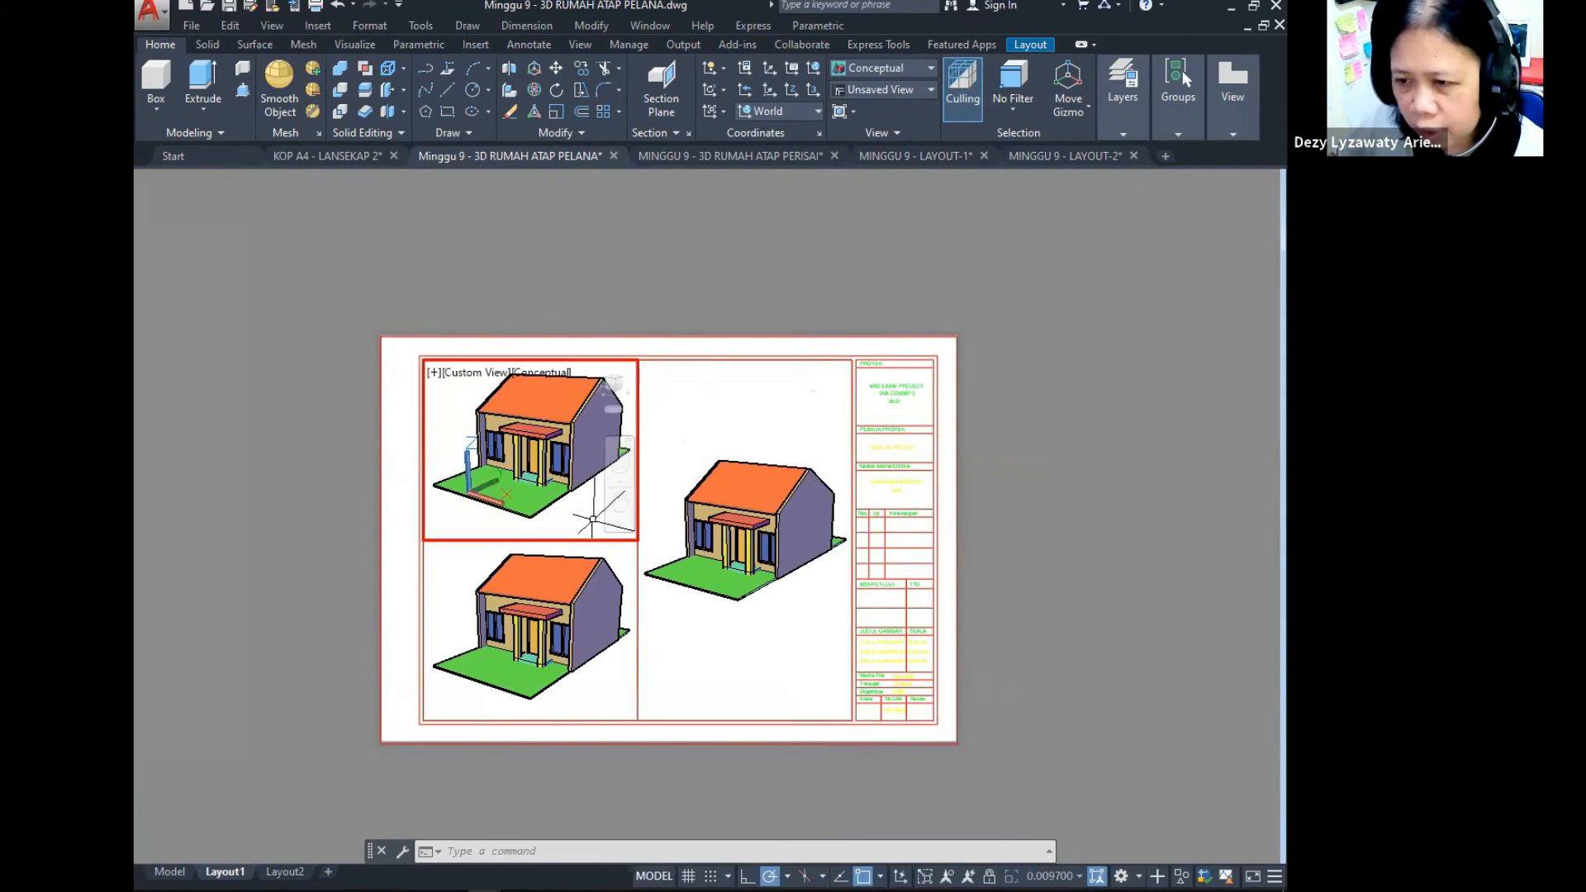
left_click(612, 387)
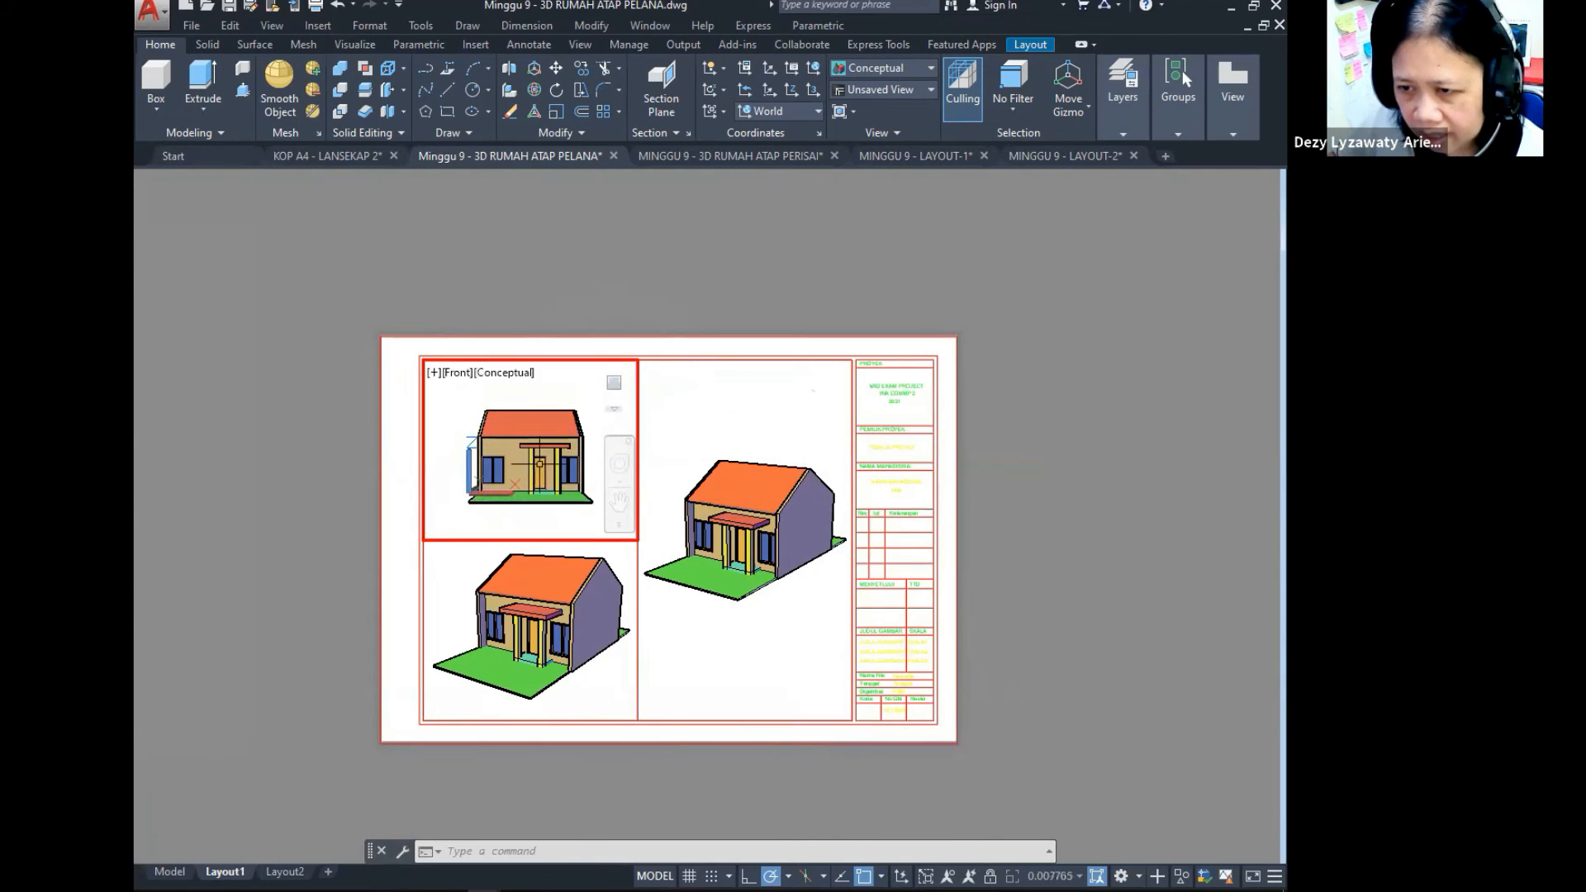
scroll(540, 464, "up", 1)
Step: Try the Parallel projection in the upper-left Front viewport, and switch it back to Perspective
right_click(567, 461)
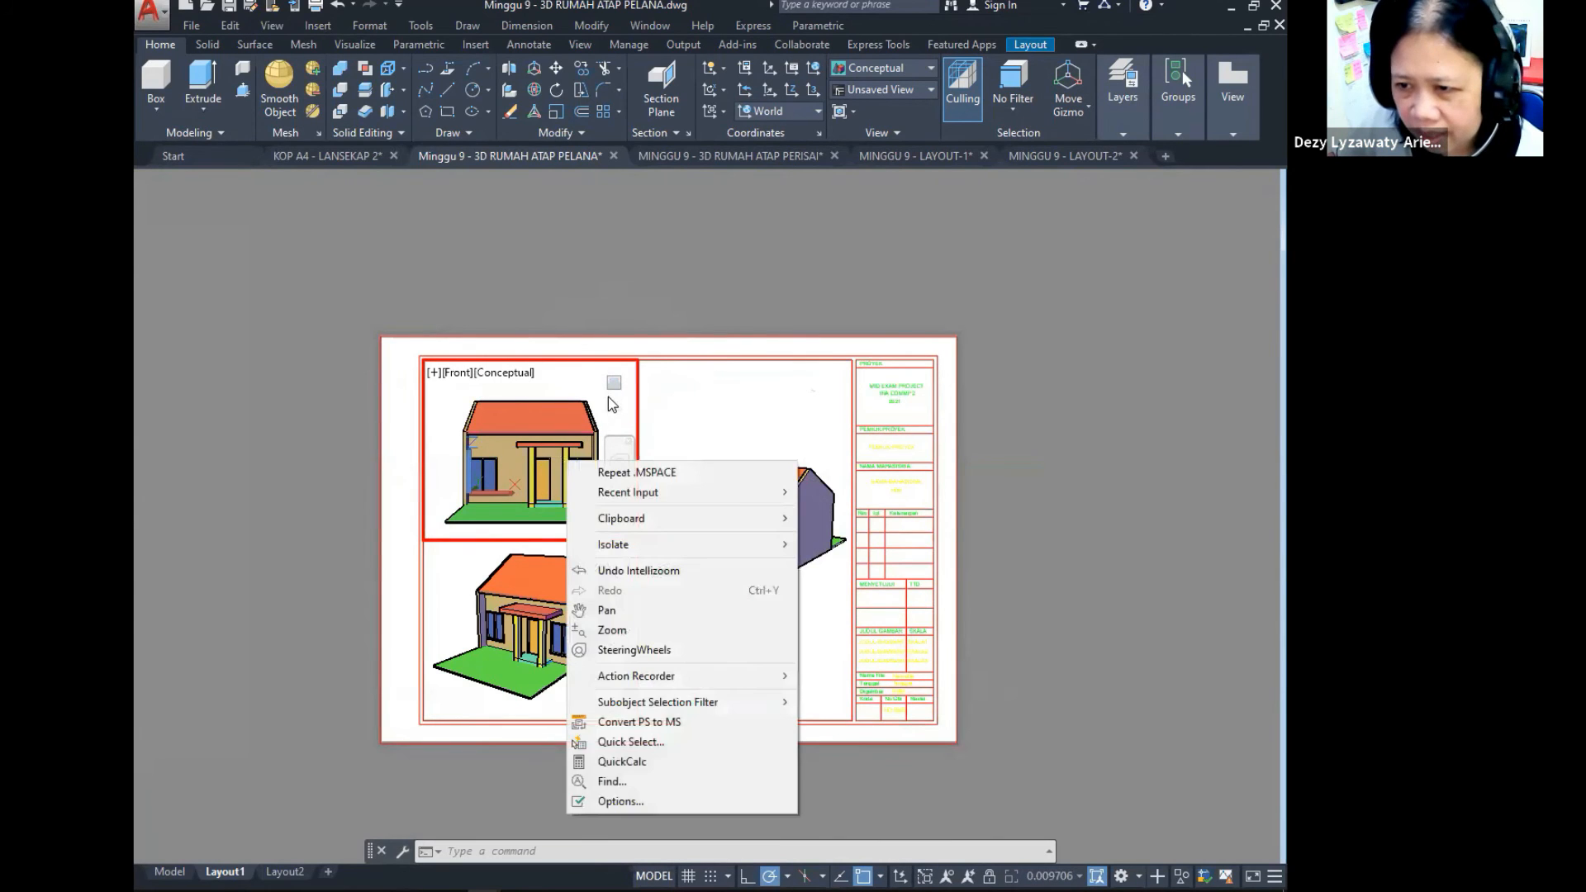
right_click(614, 386)
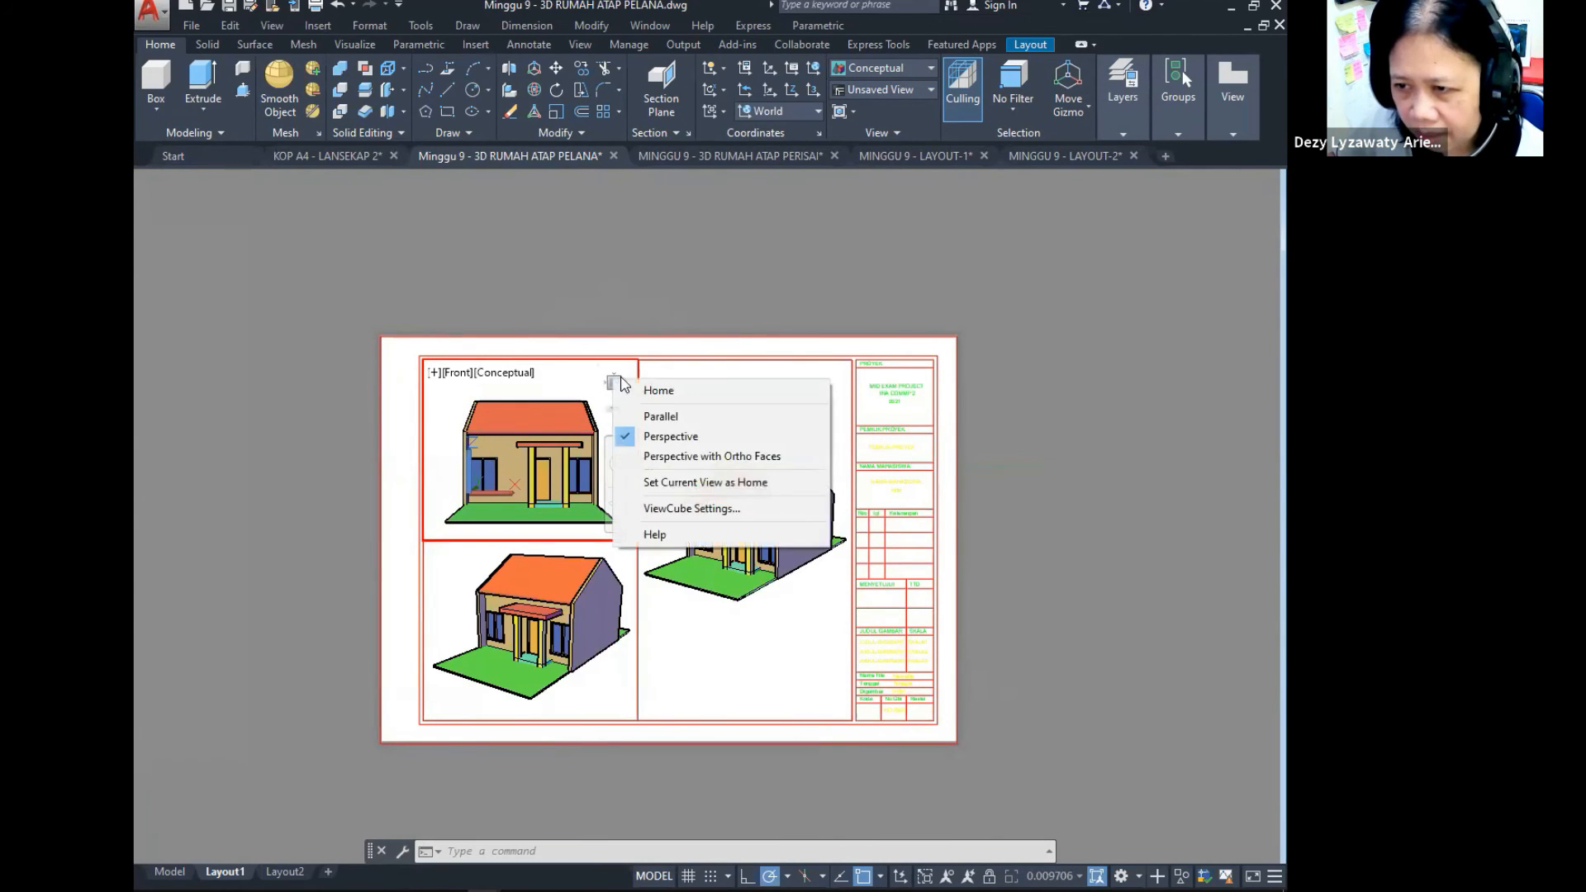
left_click(669, 417)
scroll(555, 474, "up", 3)
scroll(556, 475, "down", 2)
middle_click_drag(556, 474, 557, 495)
right_click(617, 388)
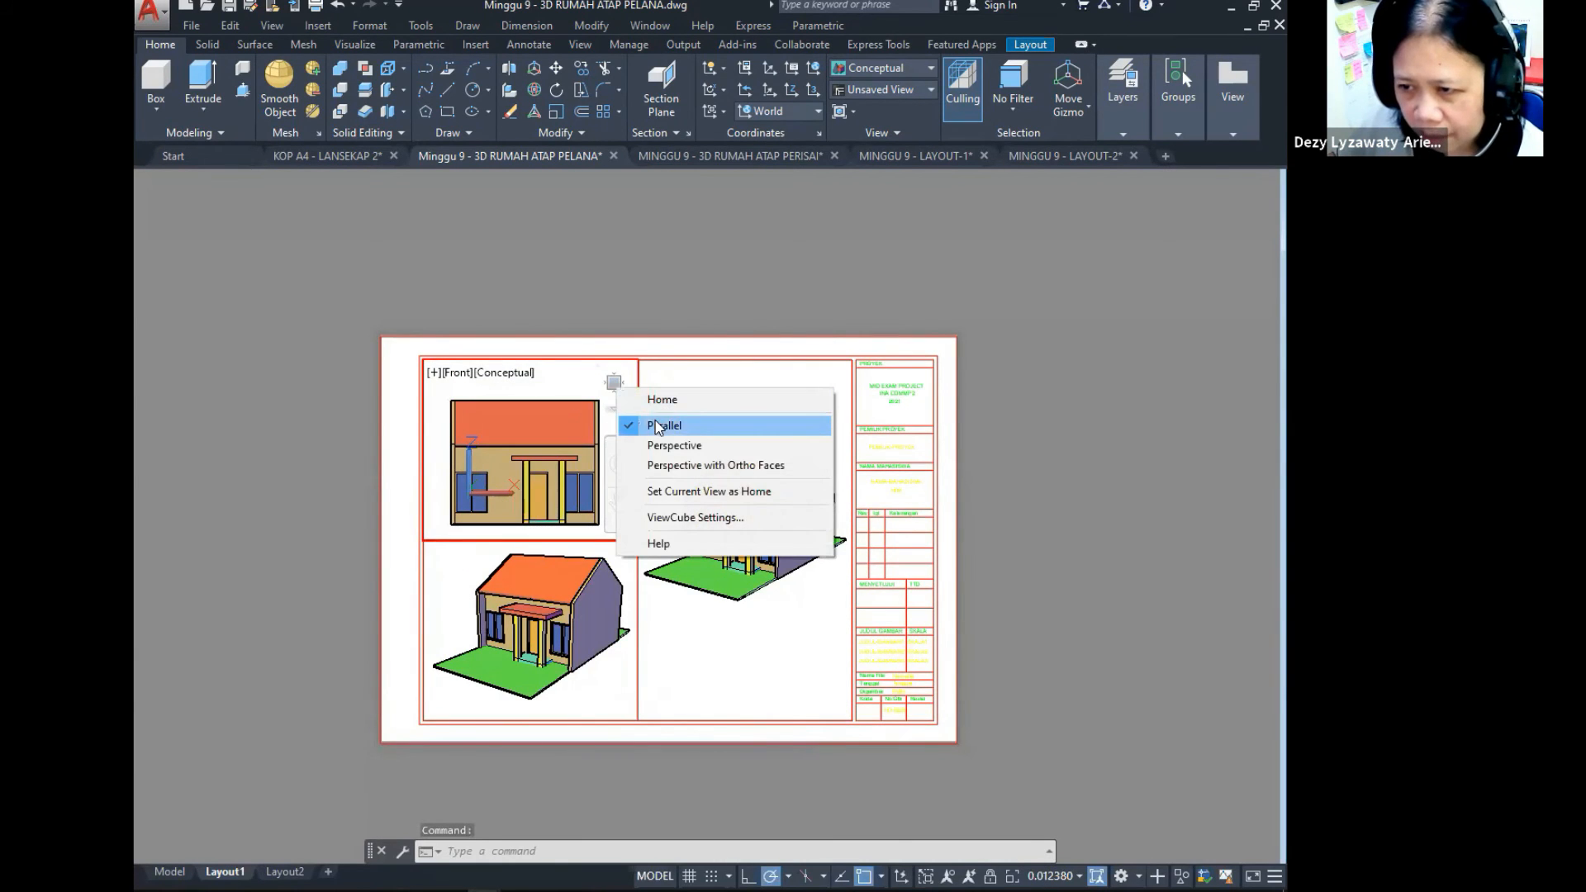
left_click(671, 446)
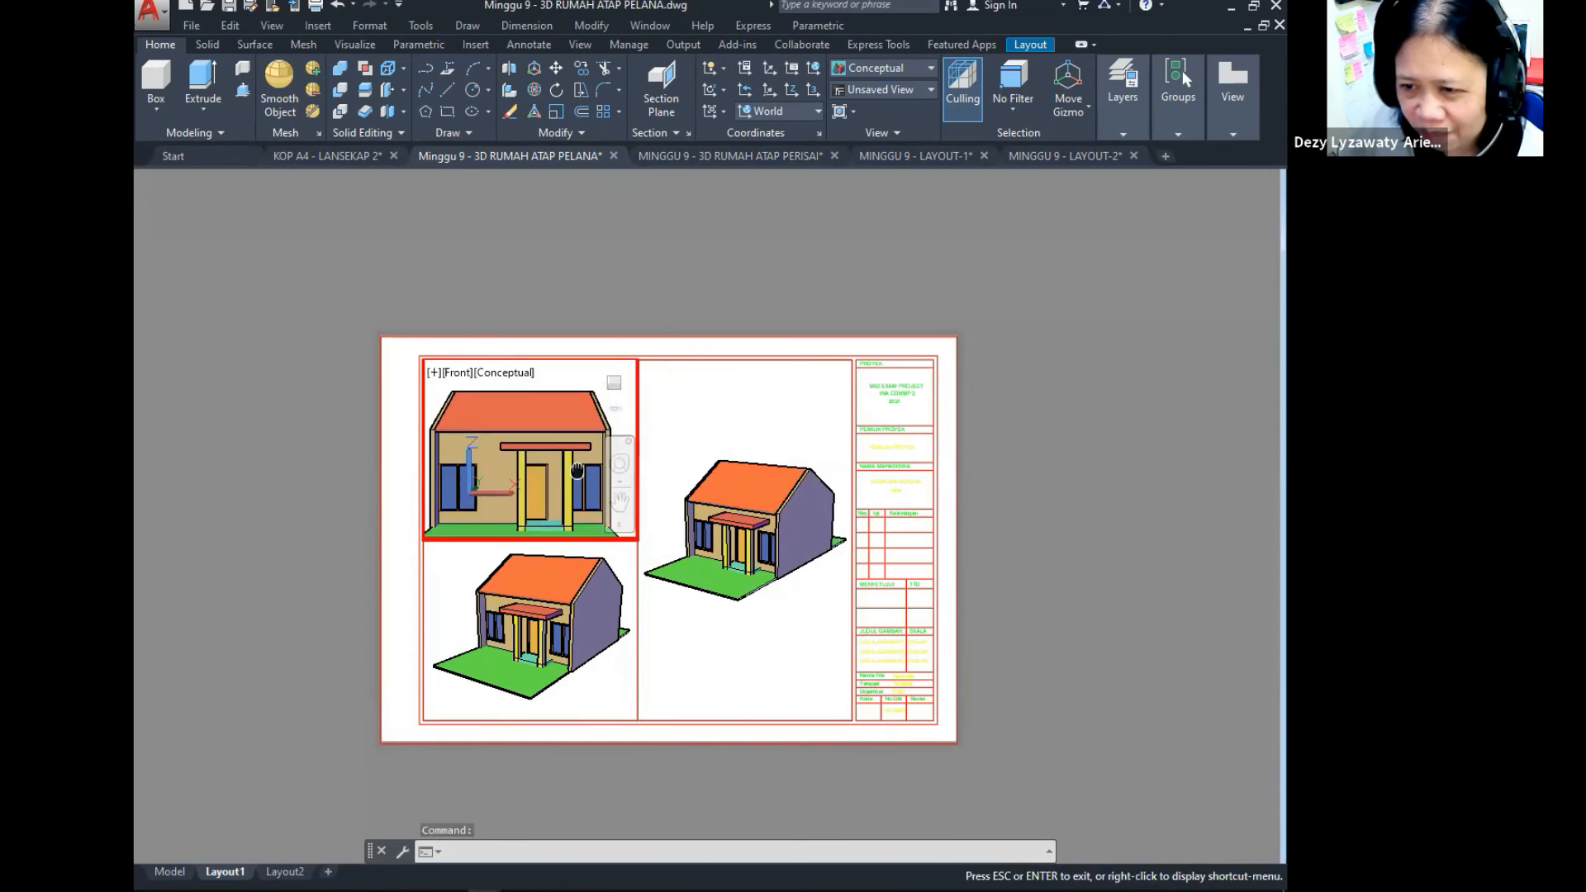
Step: Activate the lower-left viewport and turn it to the Back view of the house
left_click(450, 603)
key("ctrl")
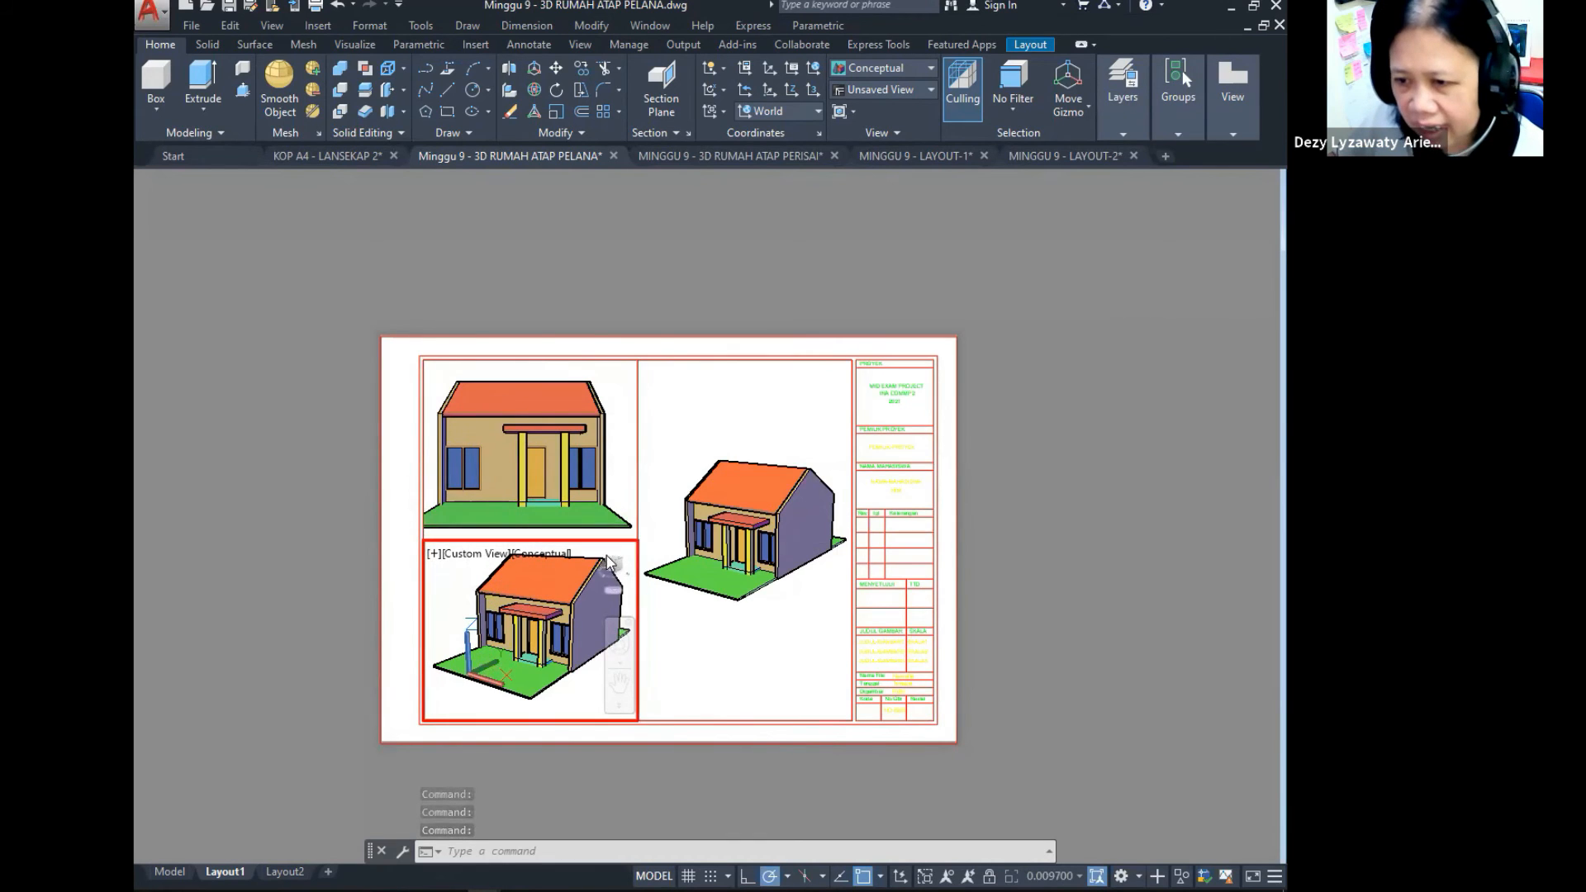
key("ctrl")
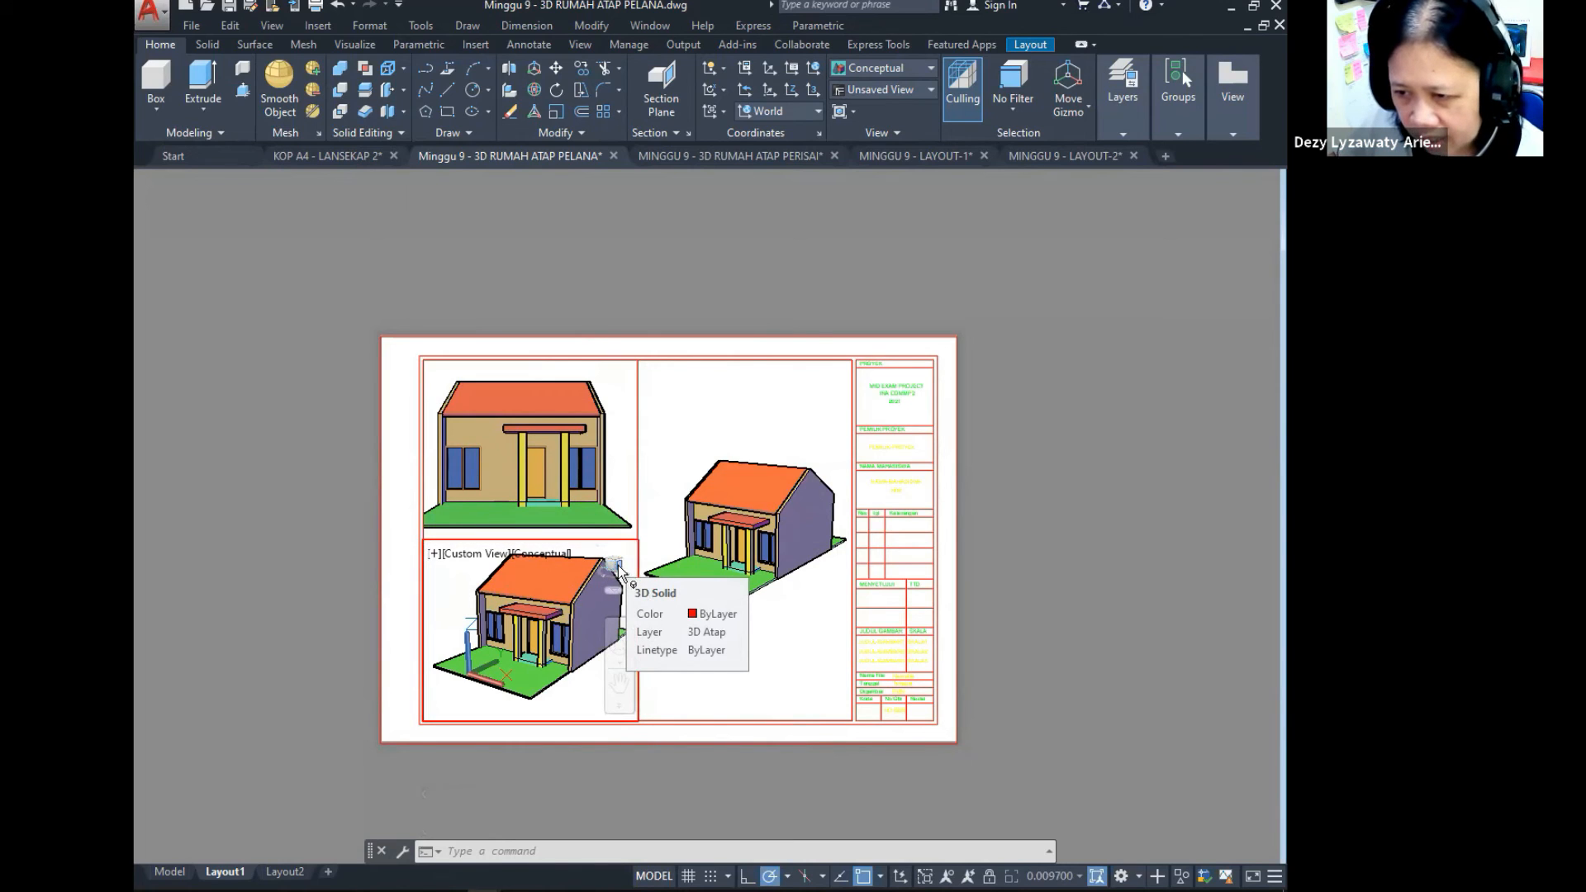
left_click(619, 569)
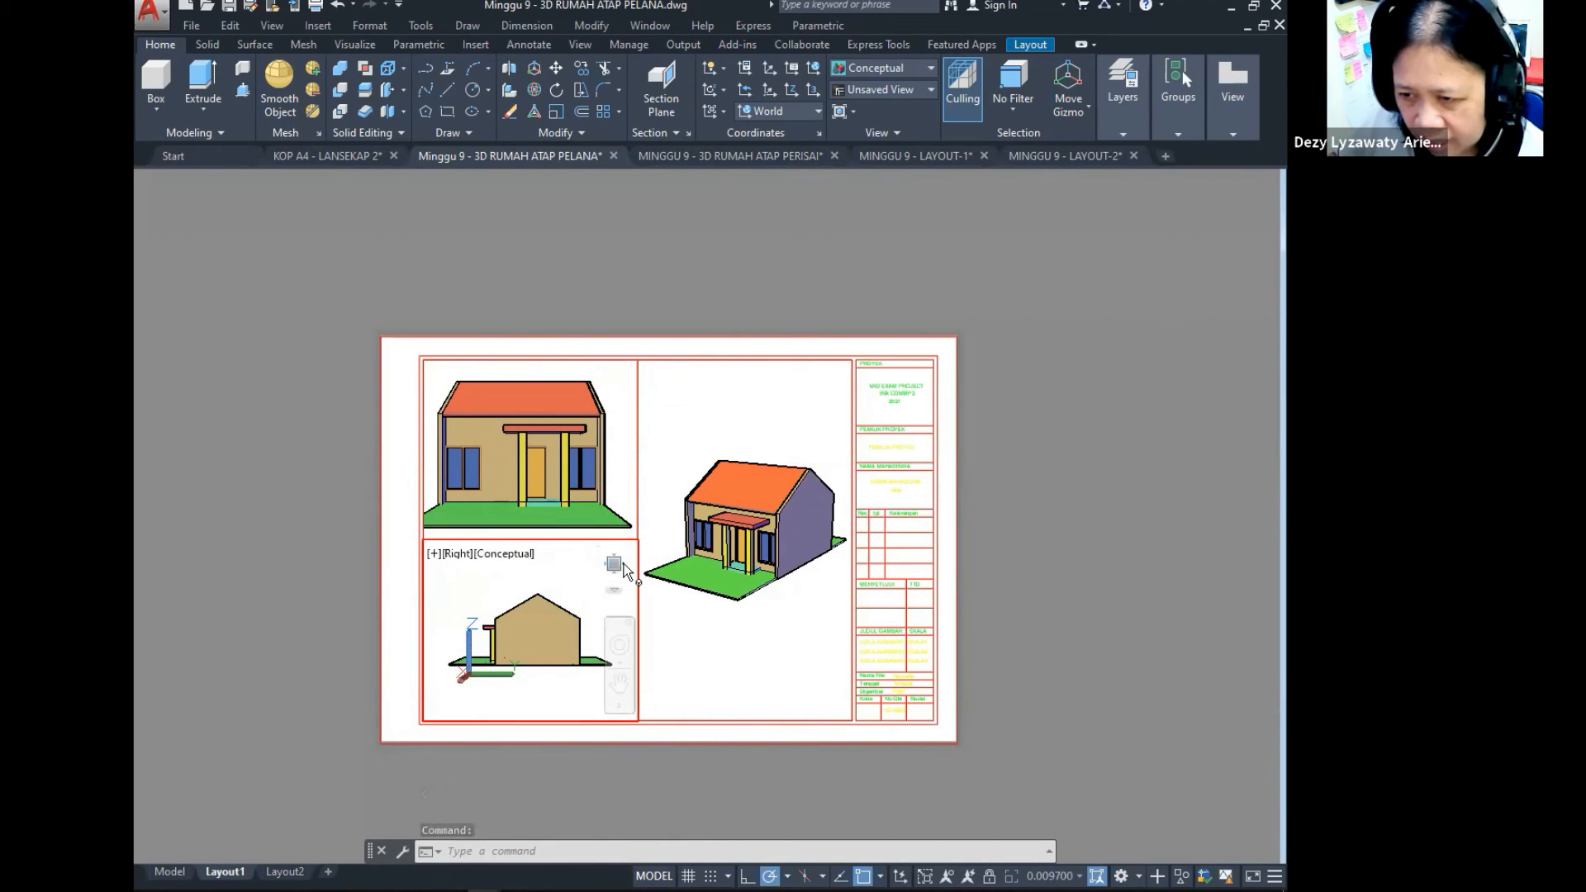
left_click(620, 565)
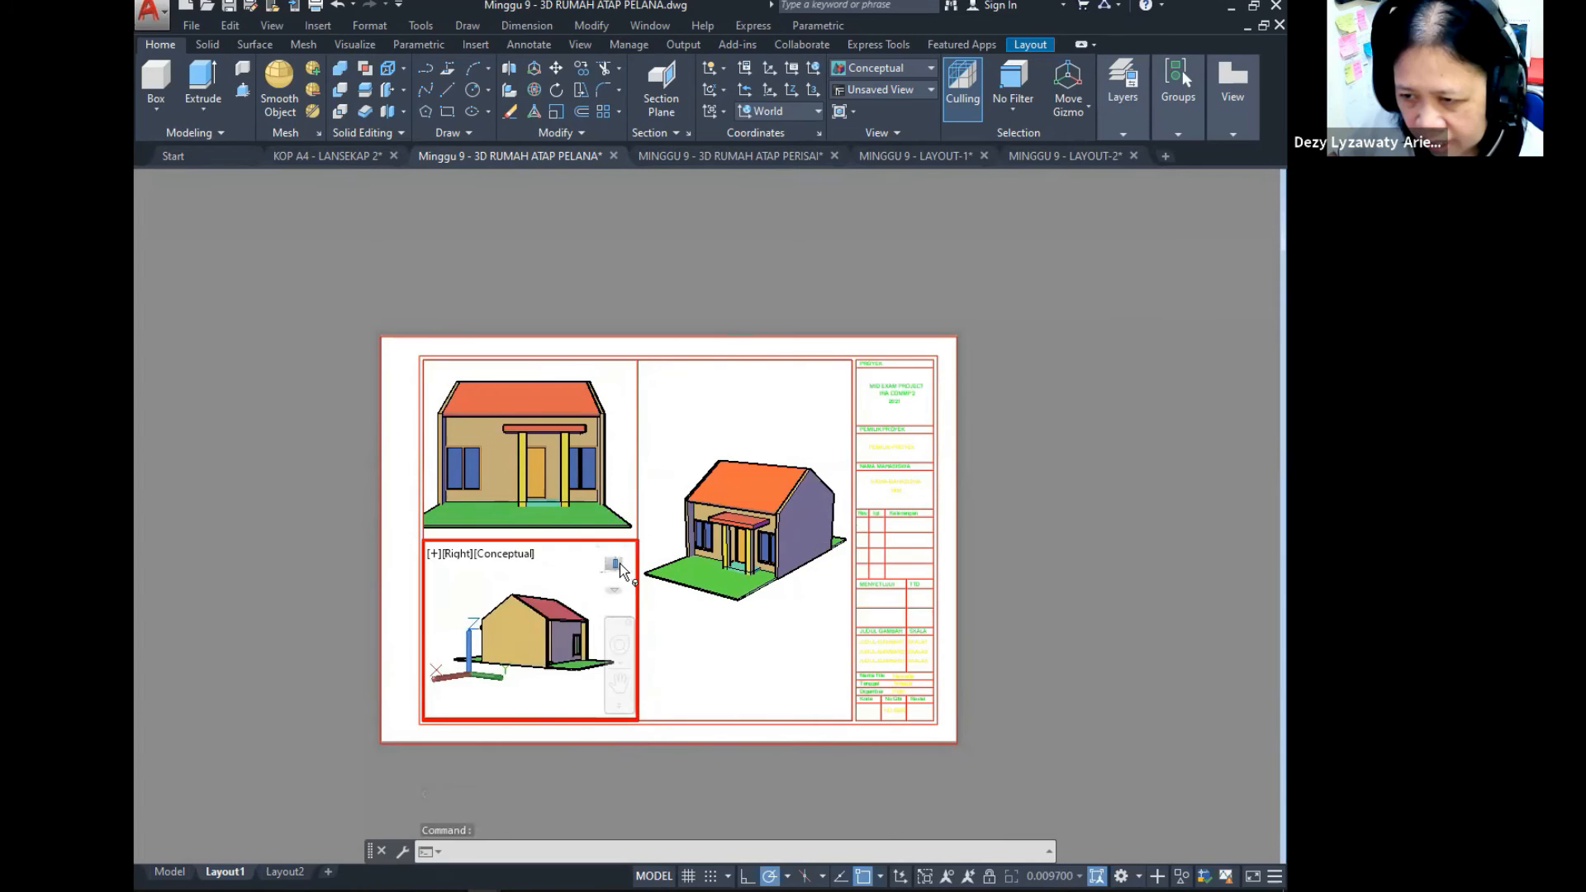
left_click(617, 566)
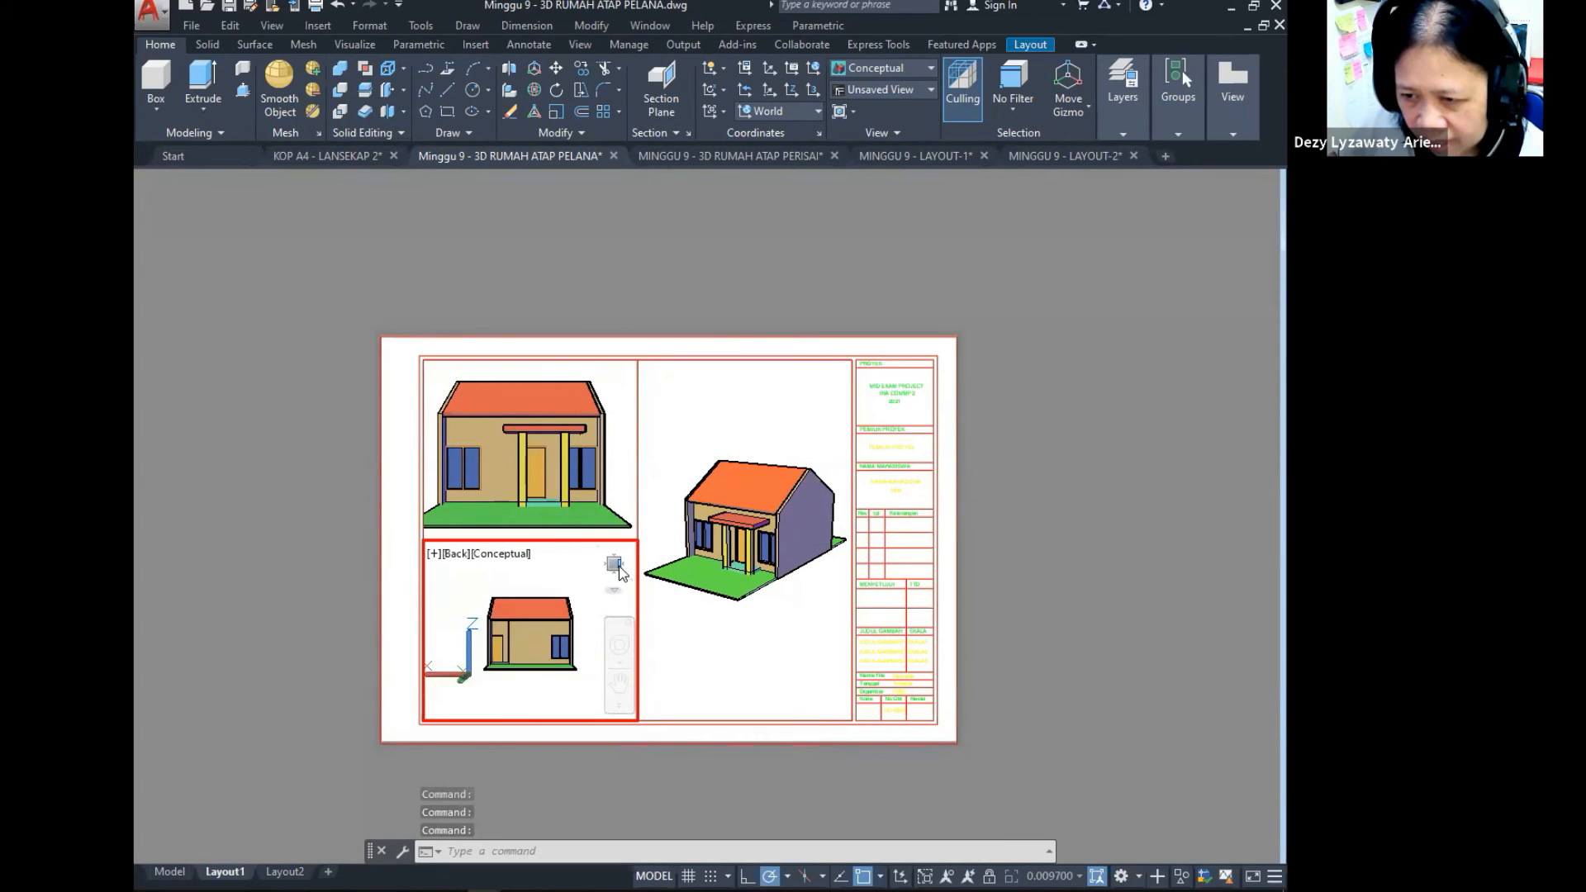
Step: Set the lower-left Back viewport to Parallel projection and enlarge the house within it
right_click(614, 568)
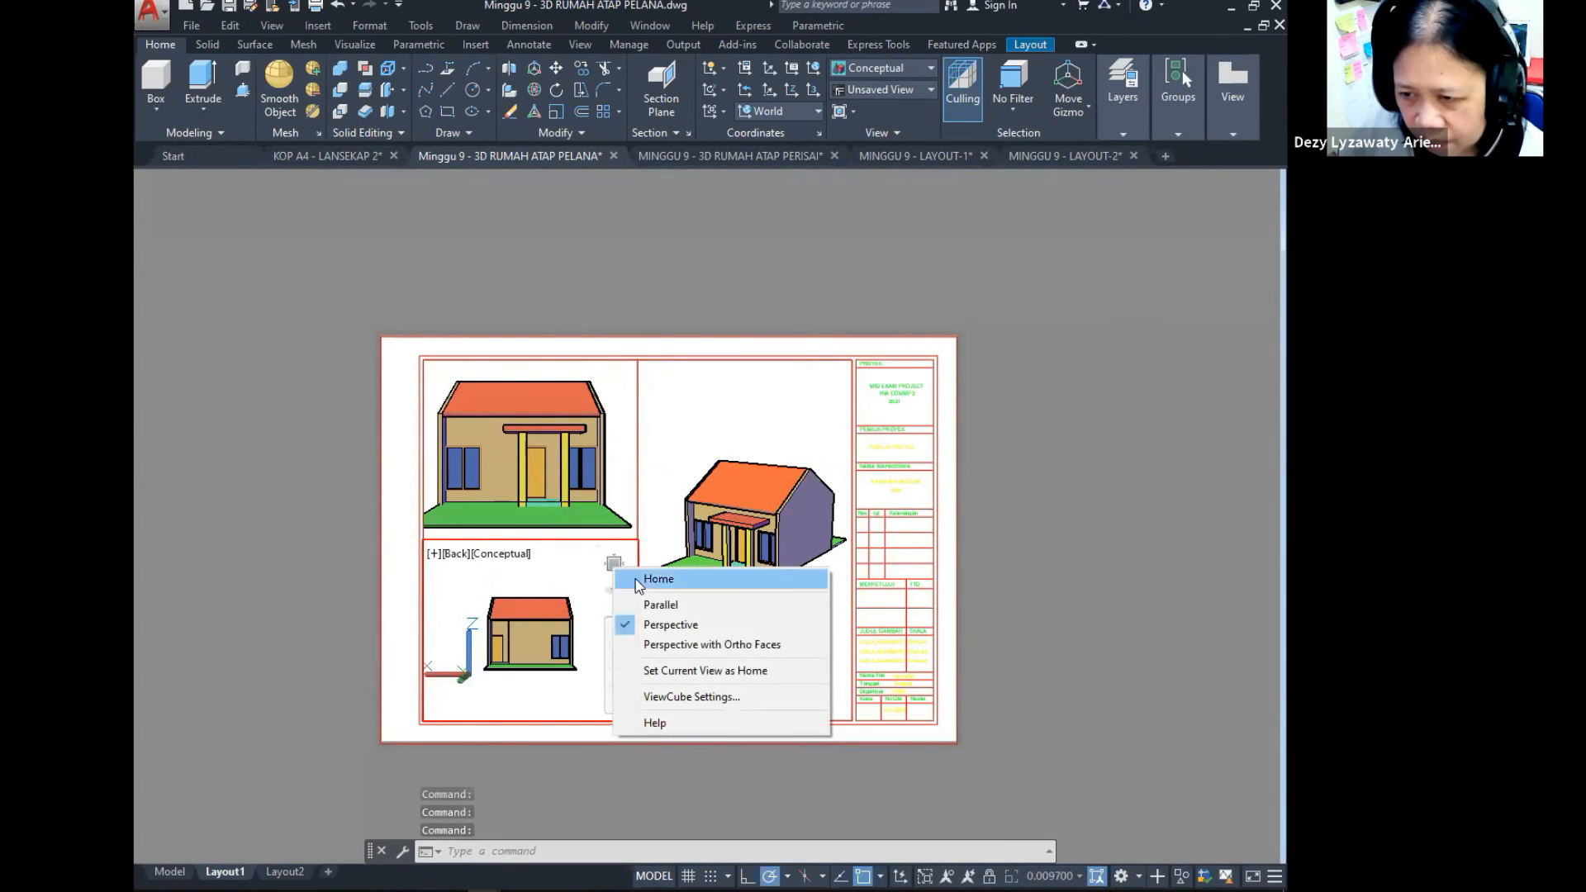
left_click(658, 607)
scroll(547, 612, "up", 2)
middle_click_drag(547, 613, 566, 615)
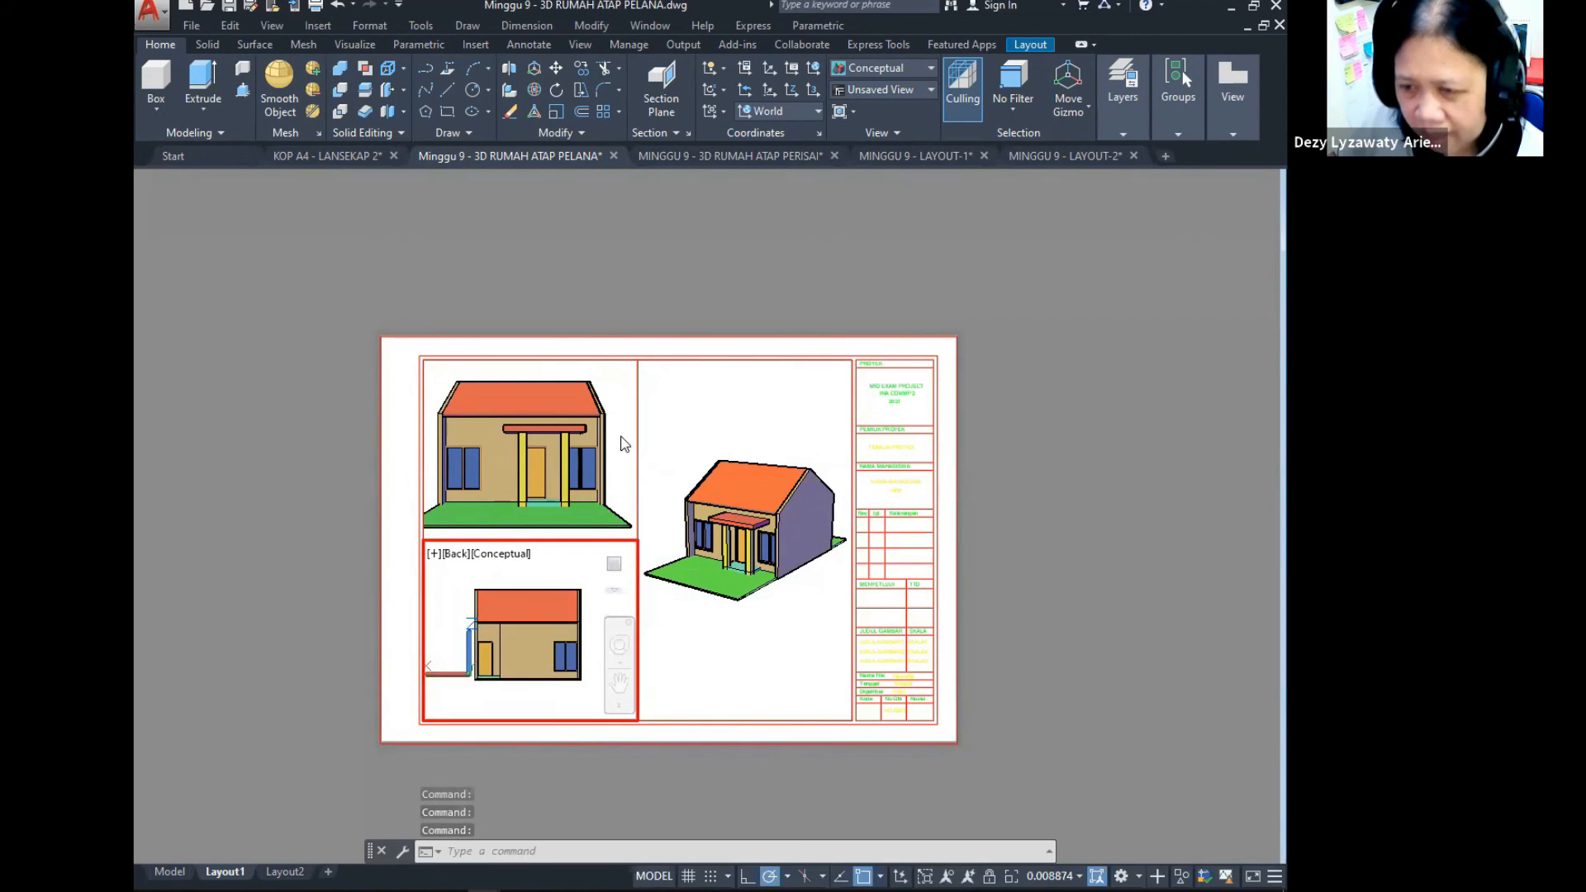
Step: Reduce and centre the house in the upper-left Front viewport, and return to paper space
left_click(621, 437)
middle_click_drag(554, 483, 560, 483)
scroll(562, 471, "down", 2)
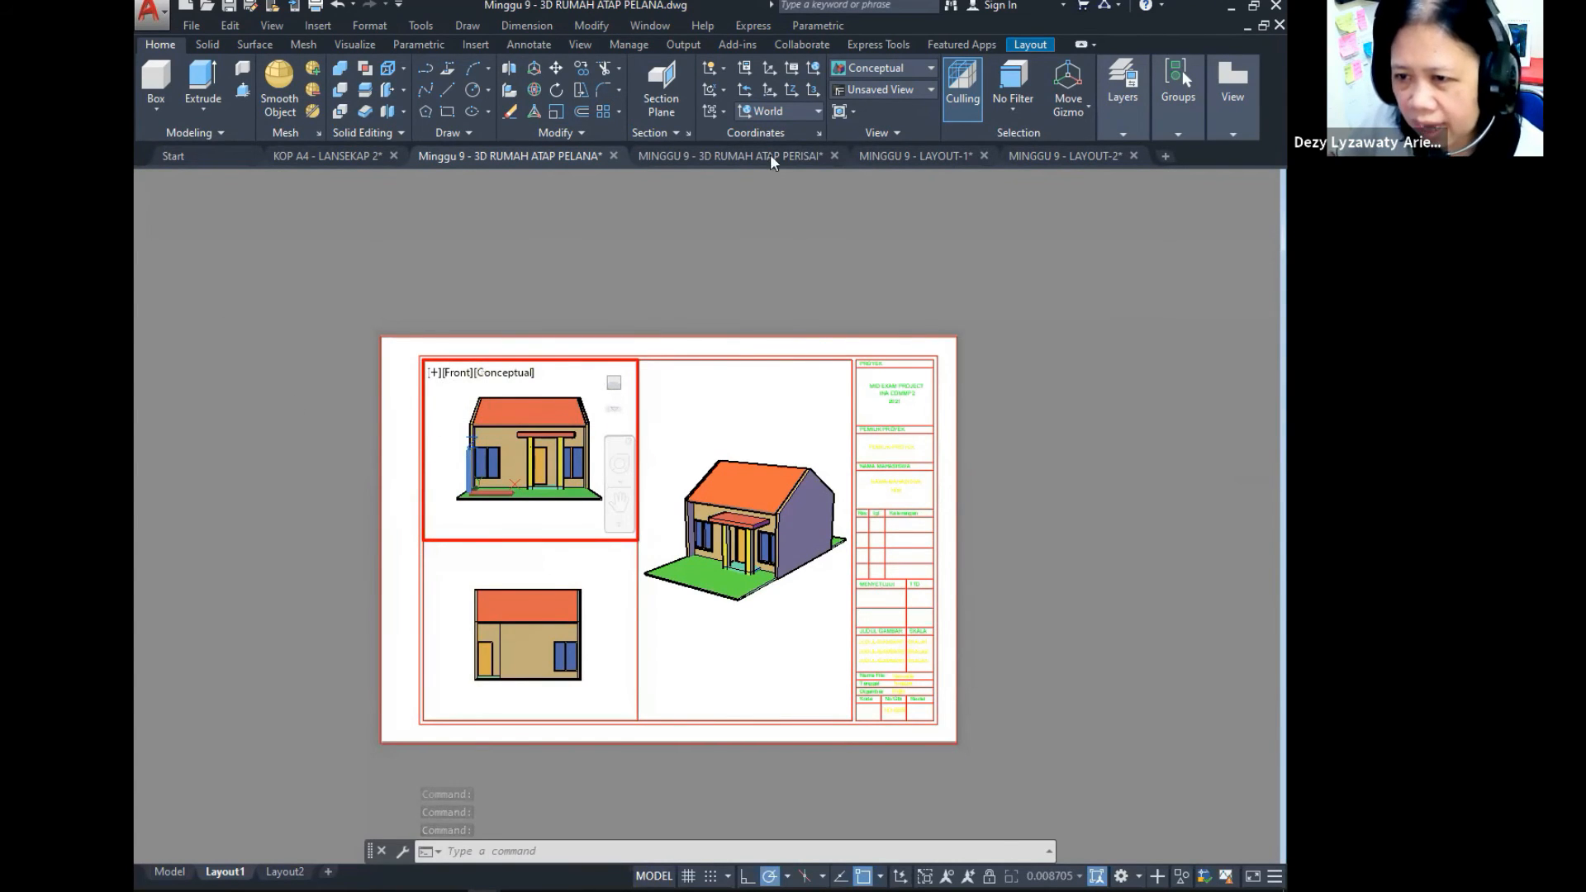
left_click(1039, 339)
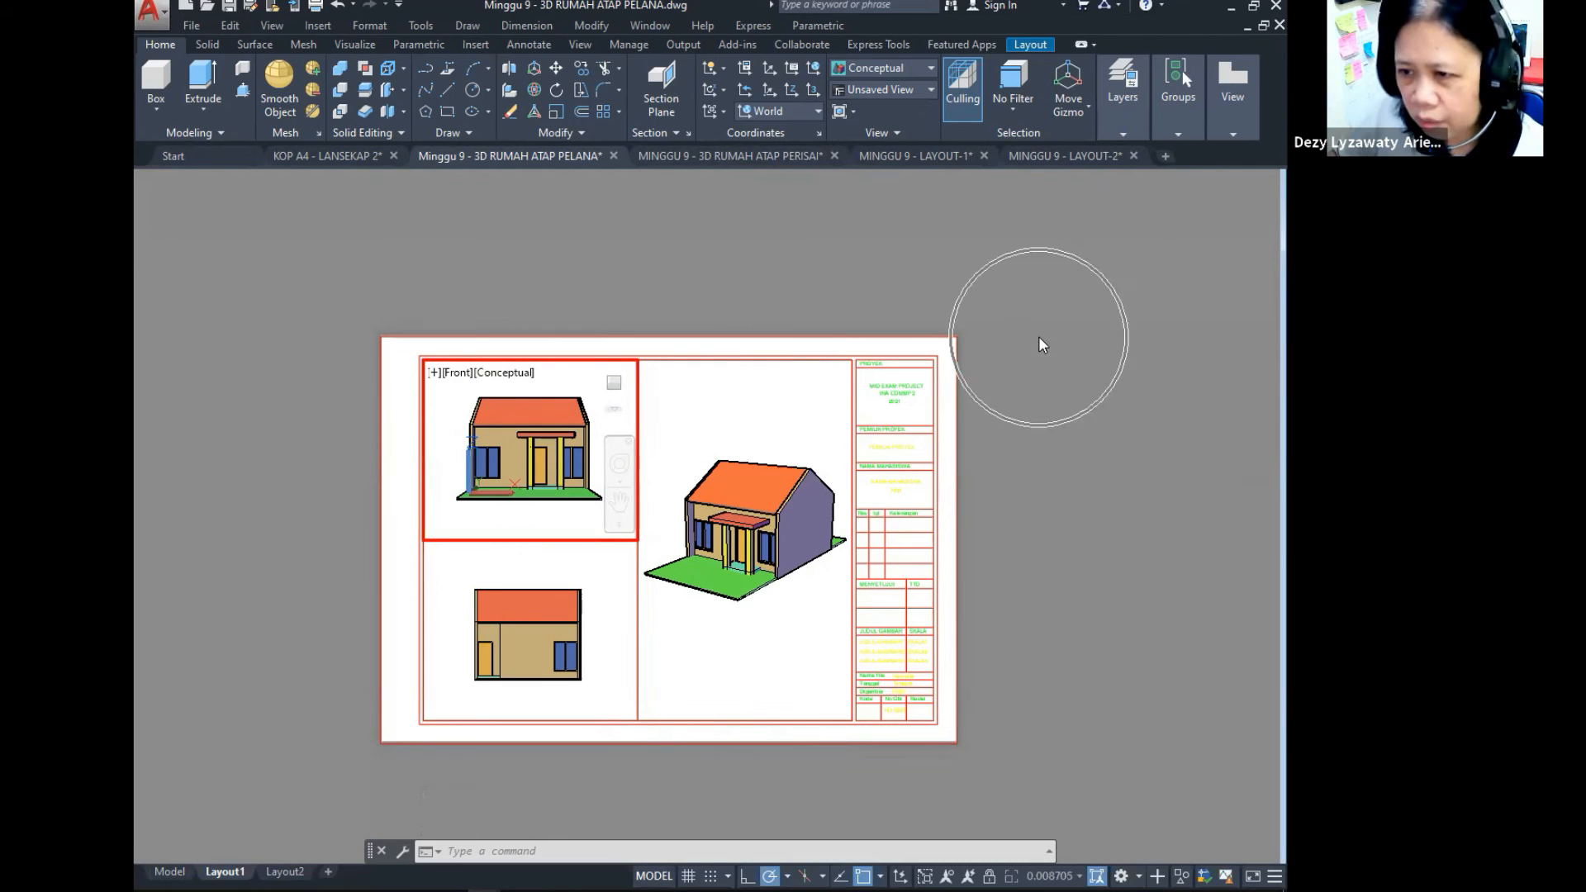
double_click(1039, 345)
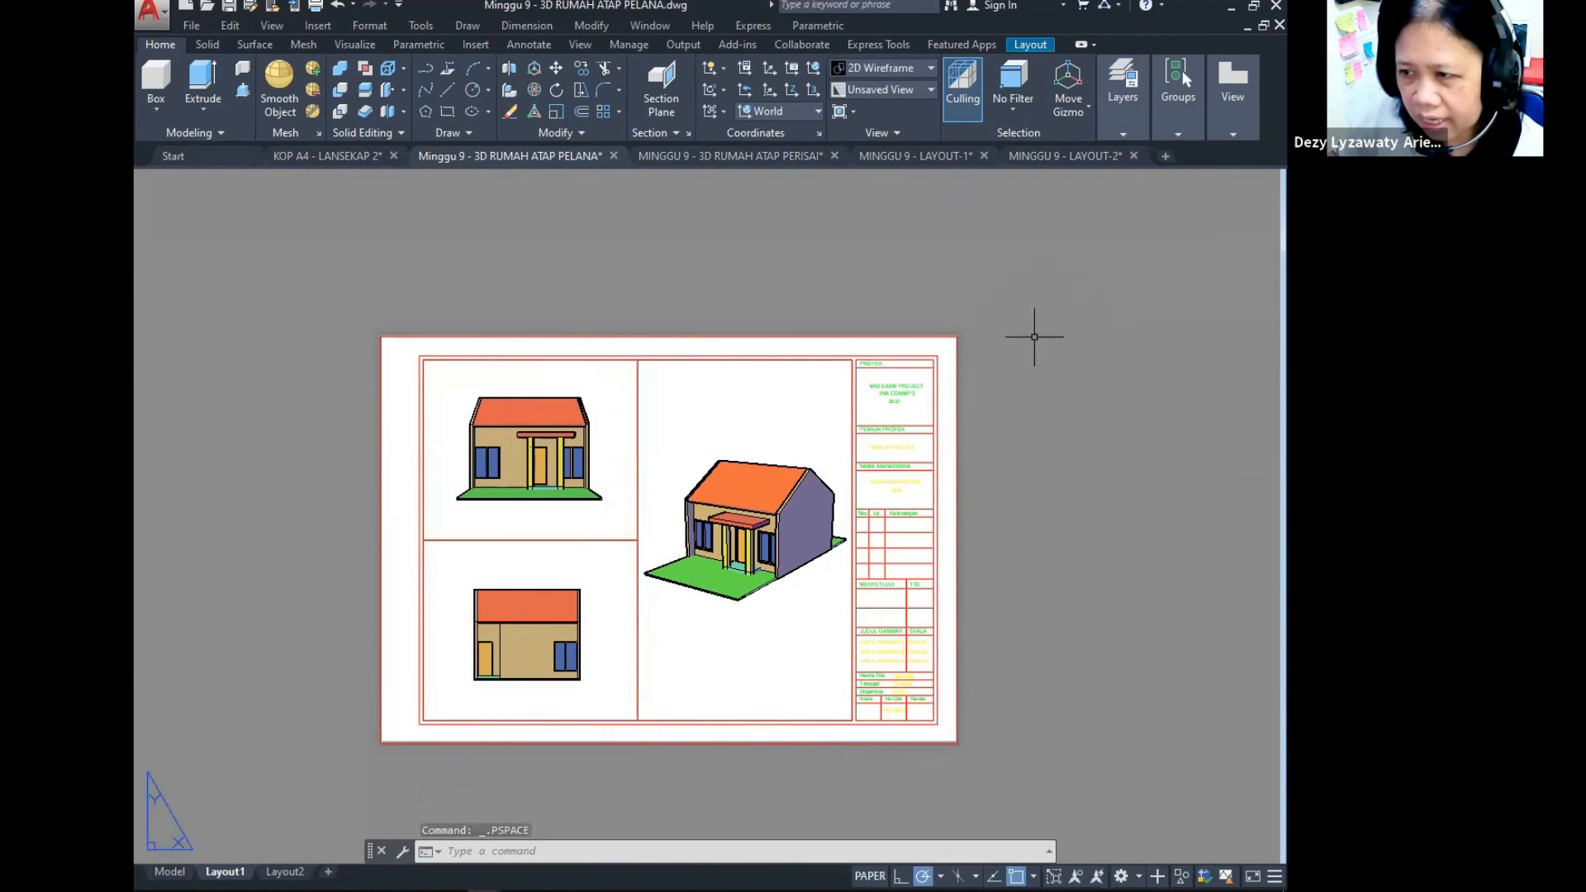
Step: Preview the plot of the three-viewport layout, and leave the plot settings without plotting
middle_click_drag(936, 467, 1032, 374)
scroll(814, 476, "up", 2)
scroll(985, 426, "down", 2)
mouse_move(985, 427)
middle_mouse_down()
mouse_move(971, 464)
mouse_move(968, 451)
middle_mouse_up()
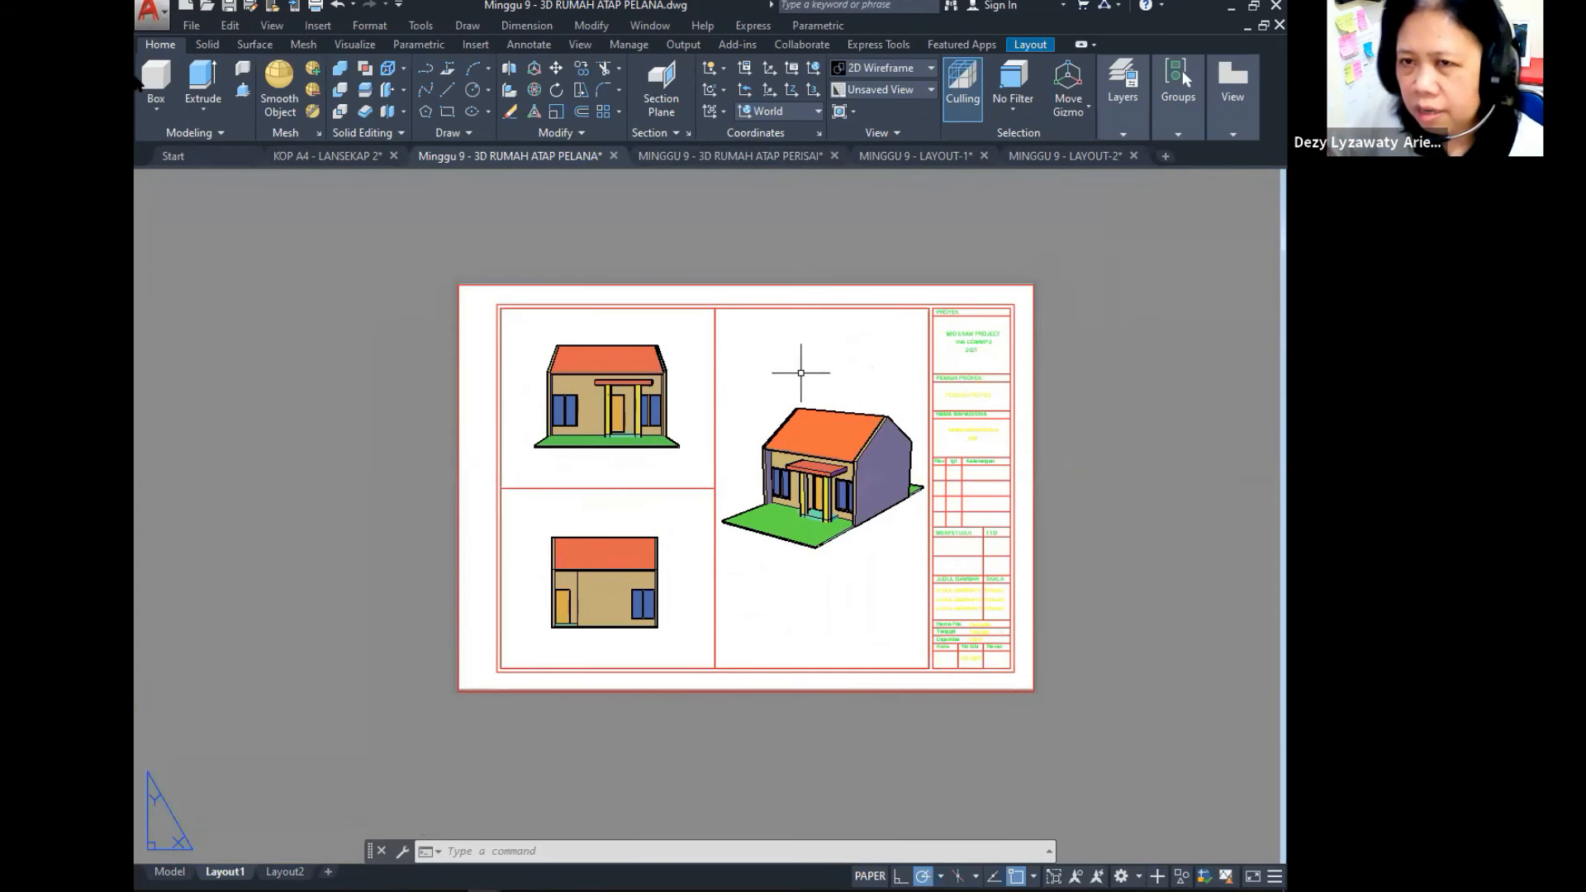
left_click(193, 26)
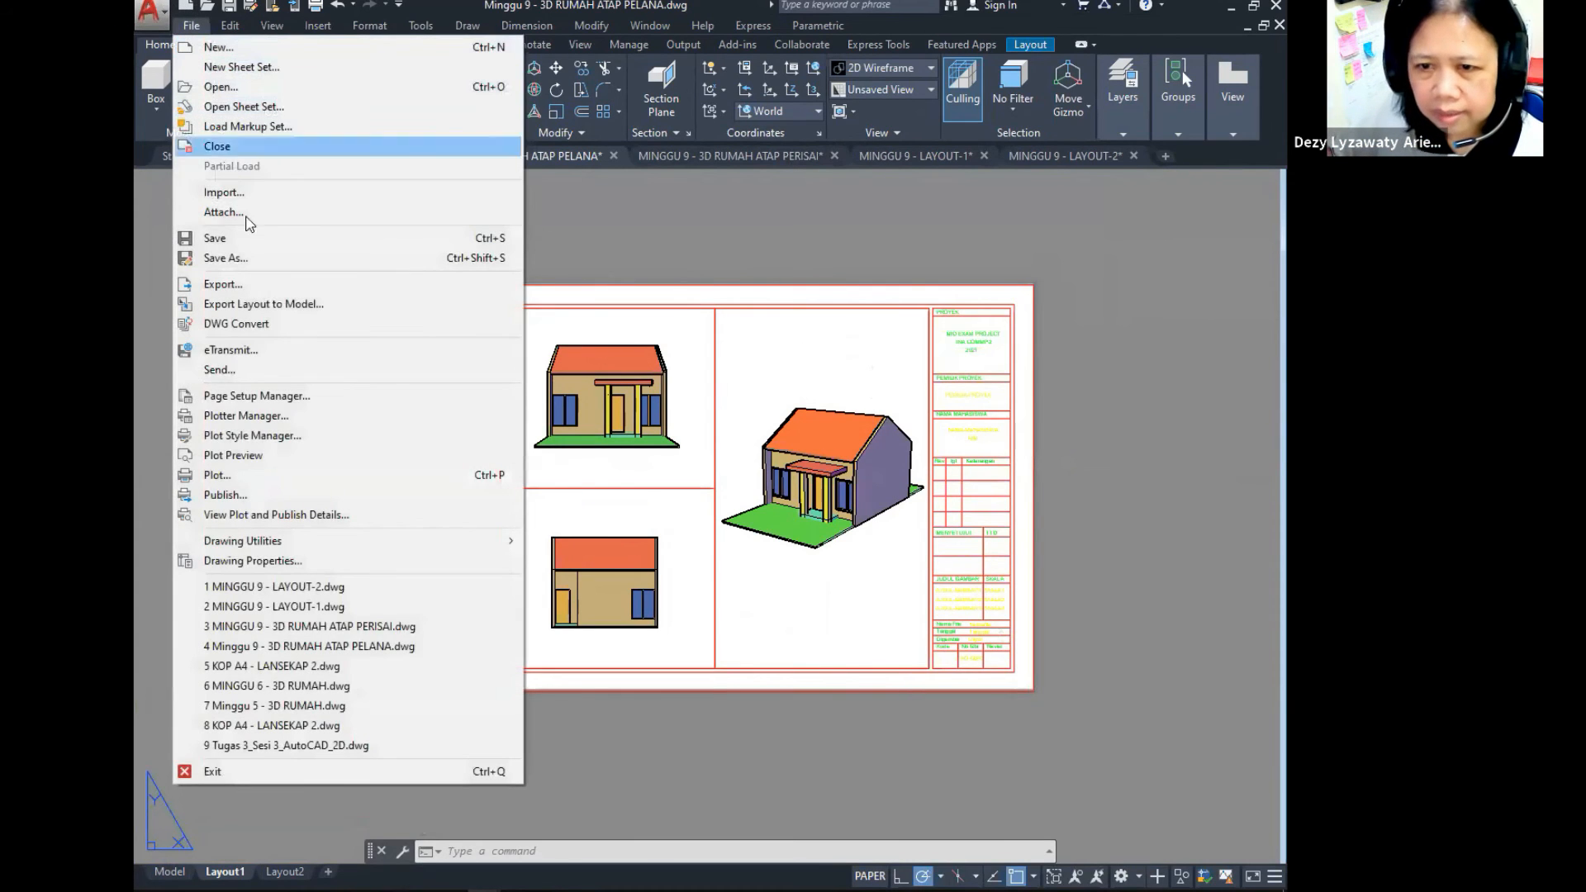
left_click(276, 477)
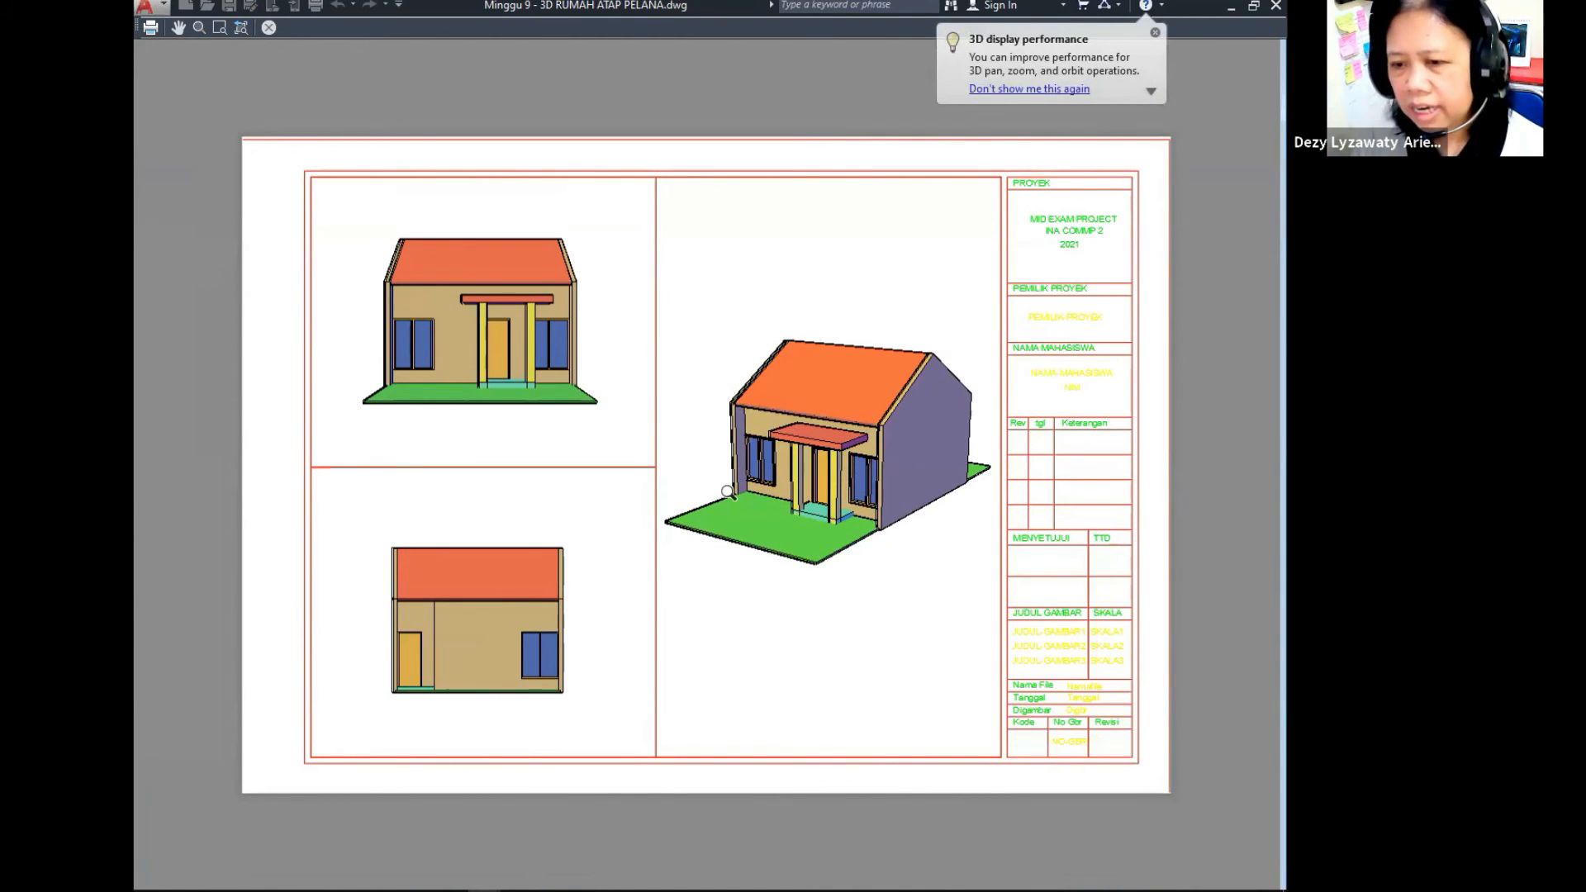
right_click(672, 306)
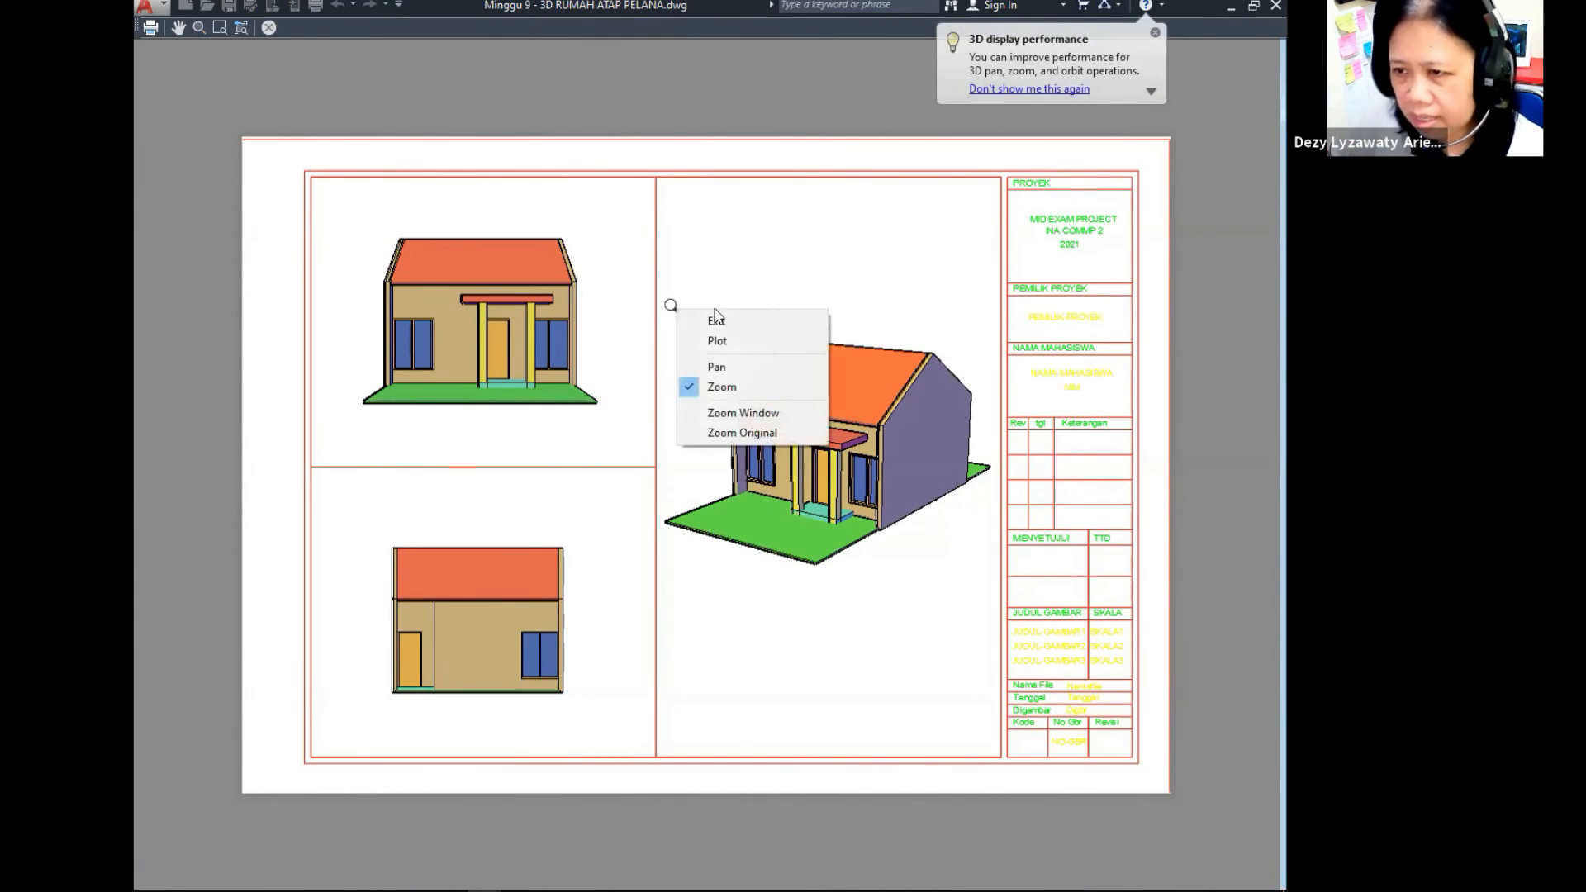
left_click(731, 319)
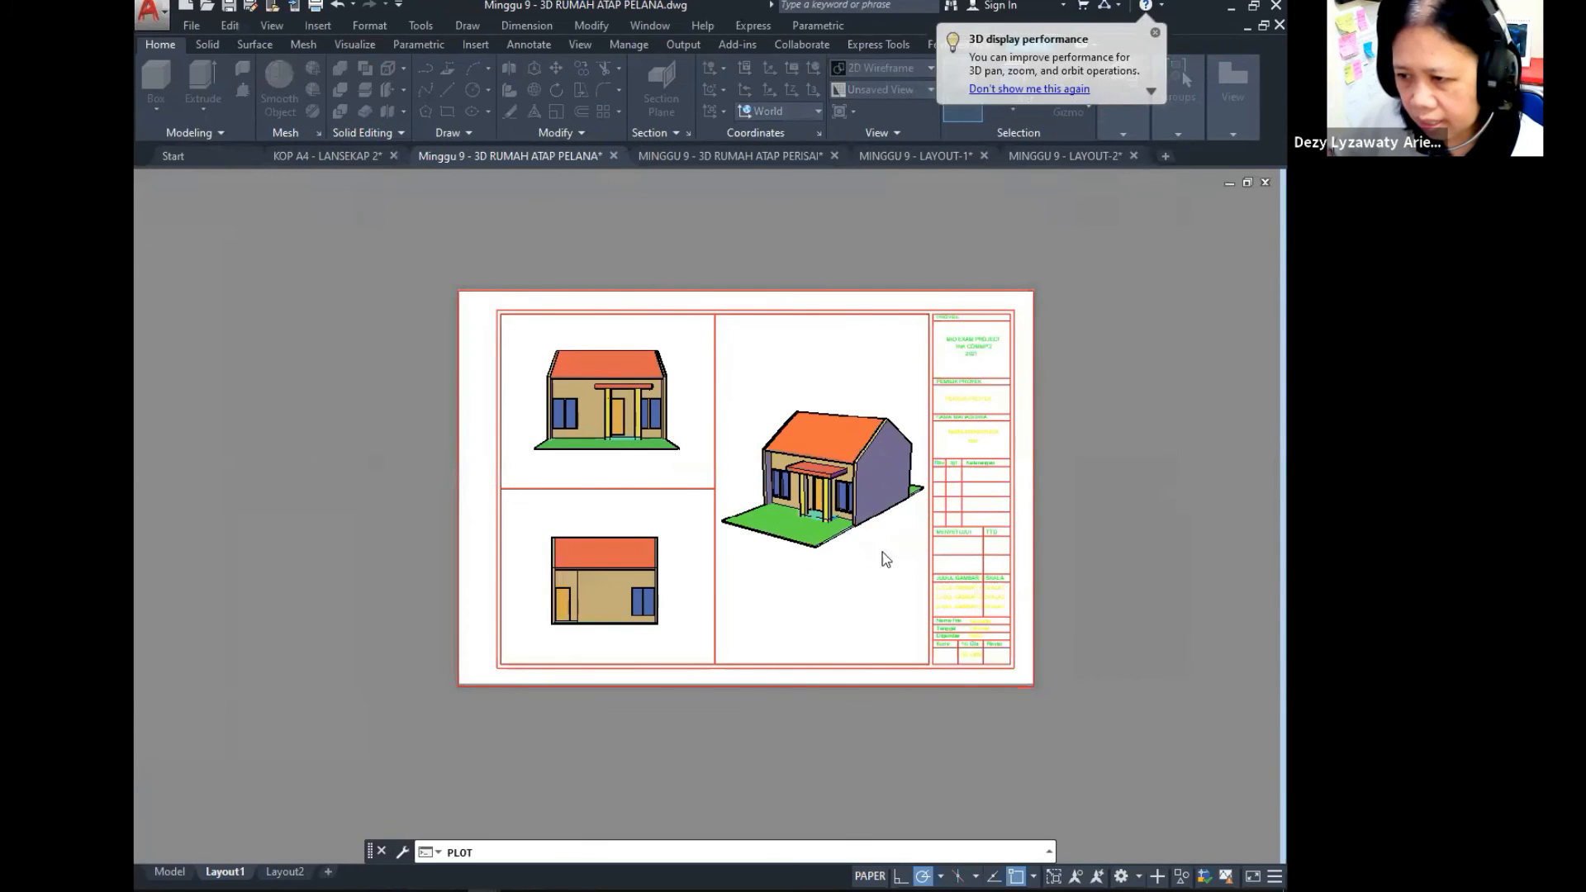
left_click(818, 671)
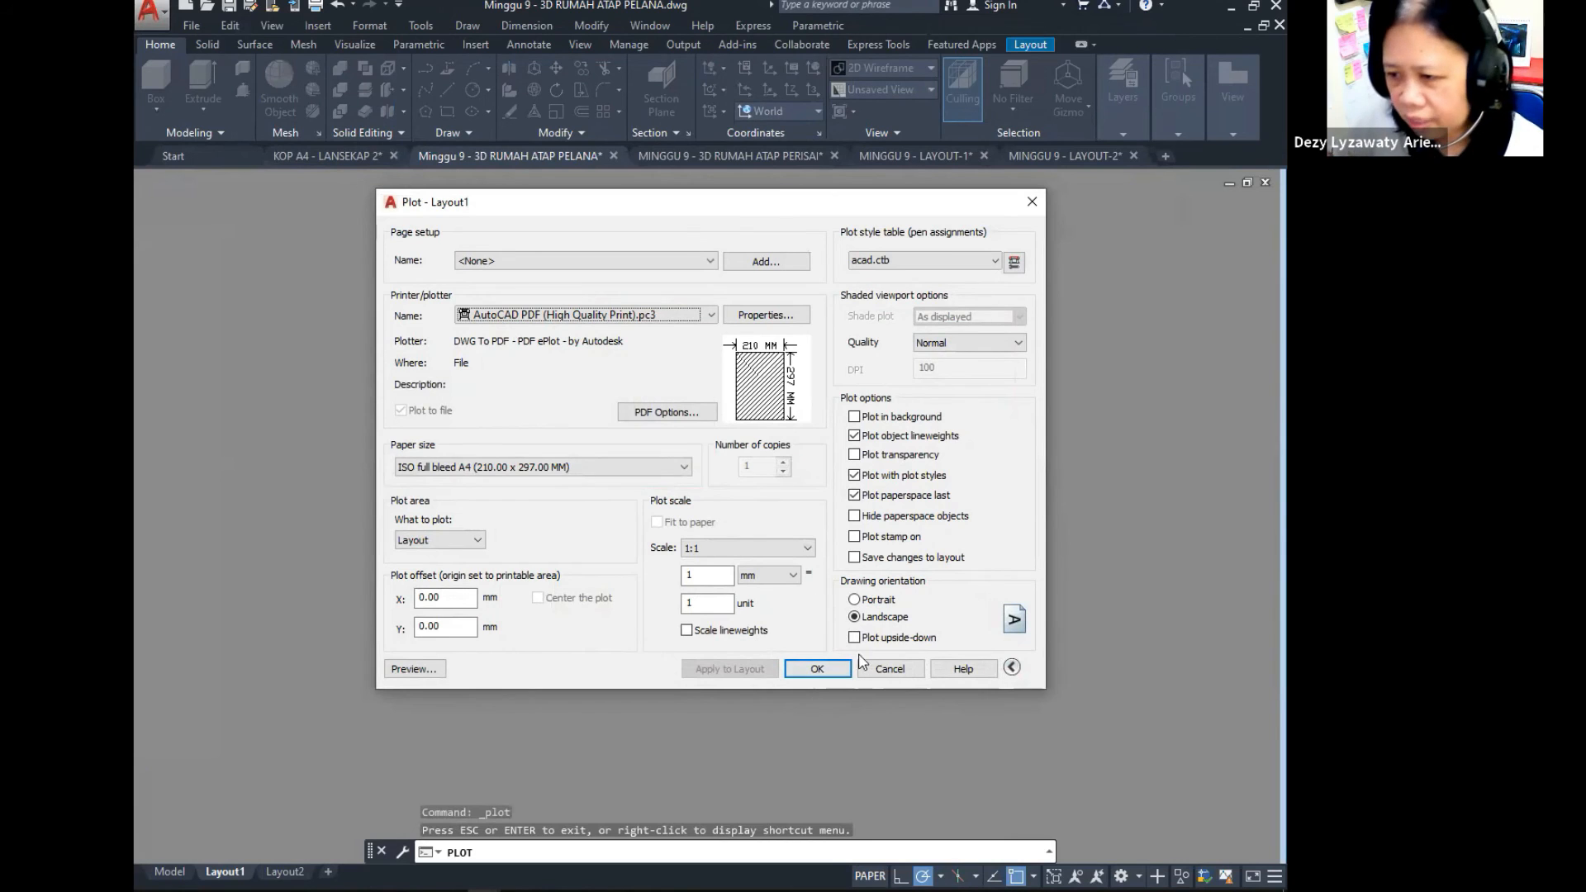
left_click(883, 671)
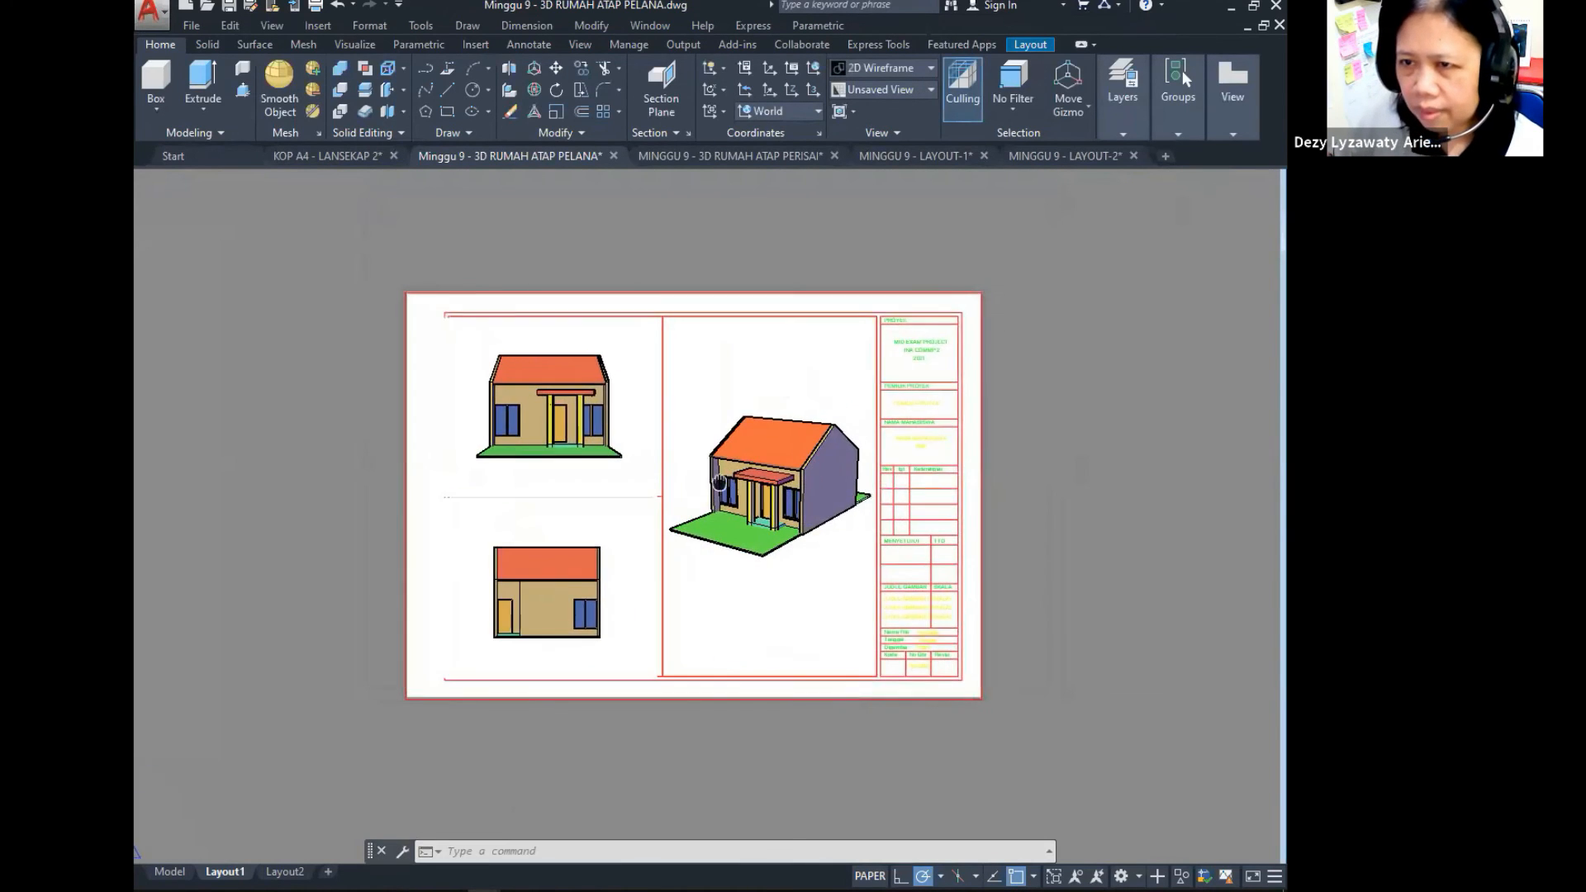
Step: Switch to the drawing MINGGU 9 - 3D RUMAH ATAP PERISAI and orbit its hip-roof house to view it from above
middle_click_drag(721, 472, 716, 460)
scroll(613, 479, "up", 2)
scroll(626, 483, "down", 2)
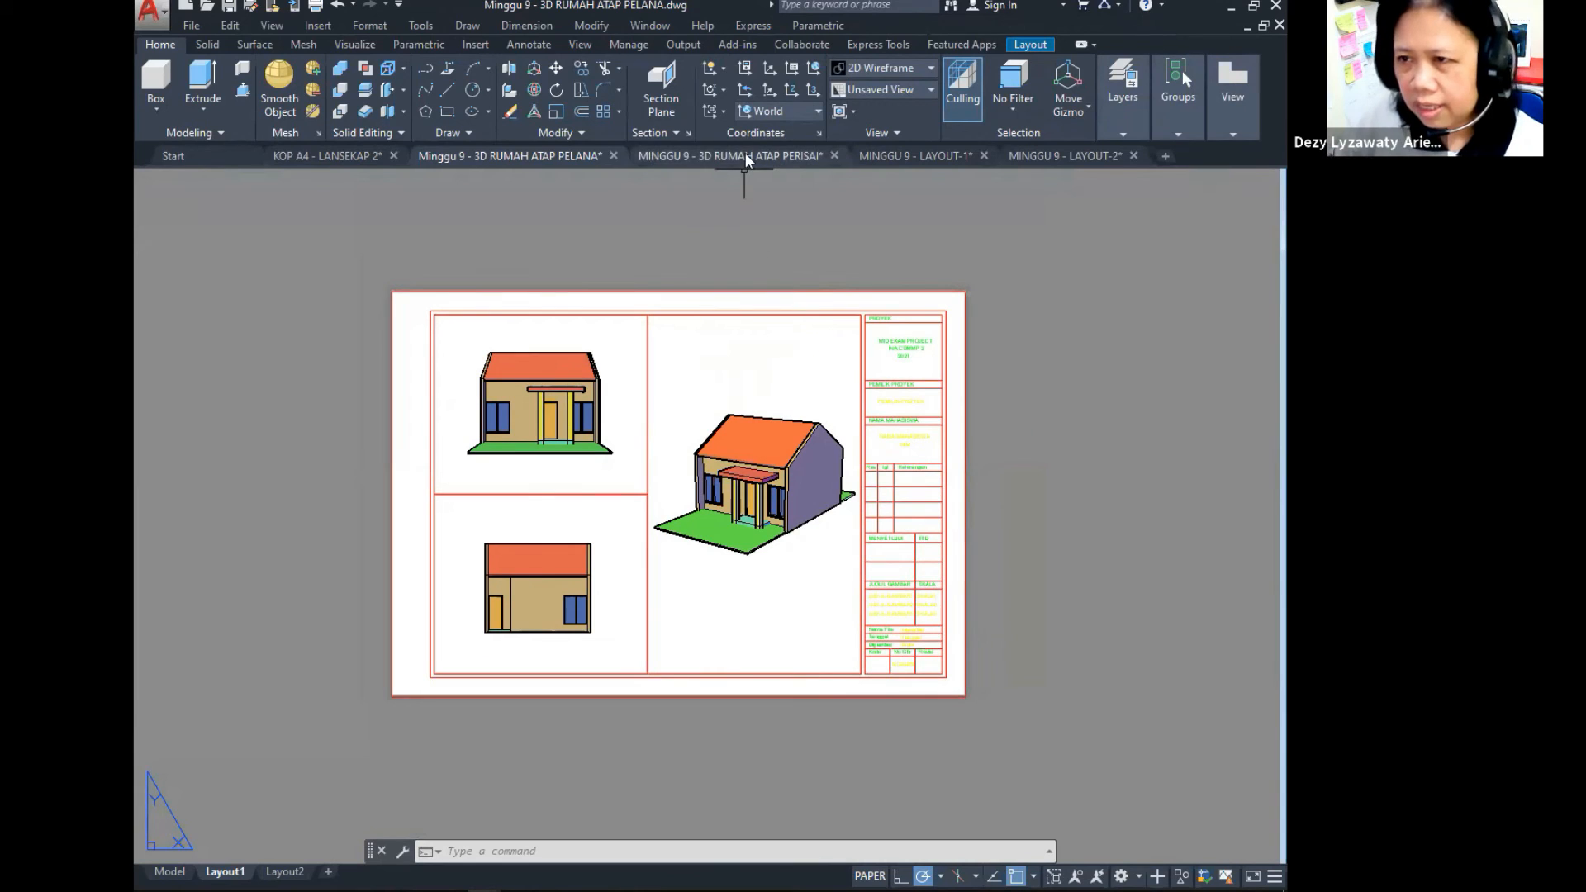
mouse_move(745, 152)
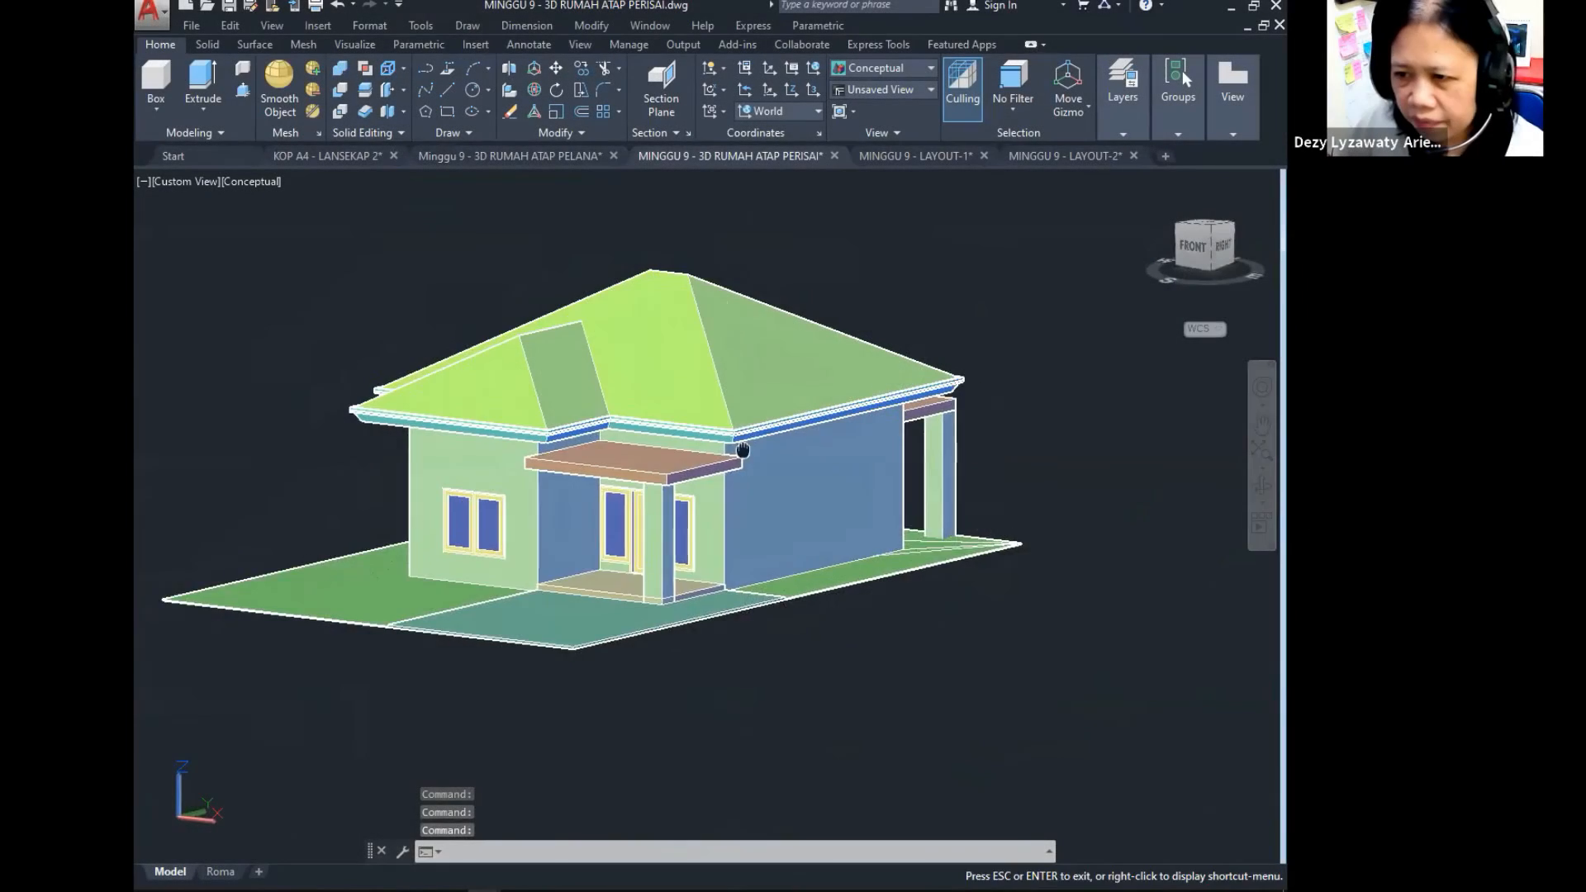
middle_click_drag(742, 451, 782, 465)
left_click_drag(1168, 275, 1179, 277)
middle_click_drag(743, 492, 554, 515, "shift")
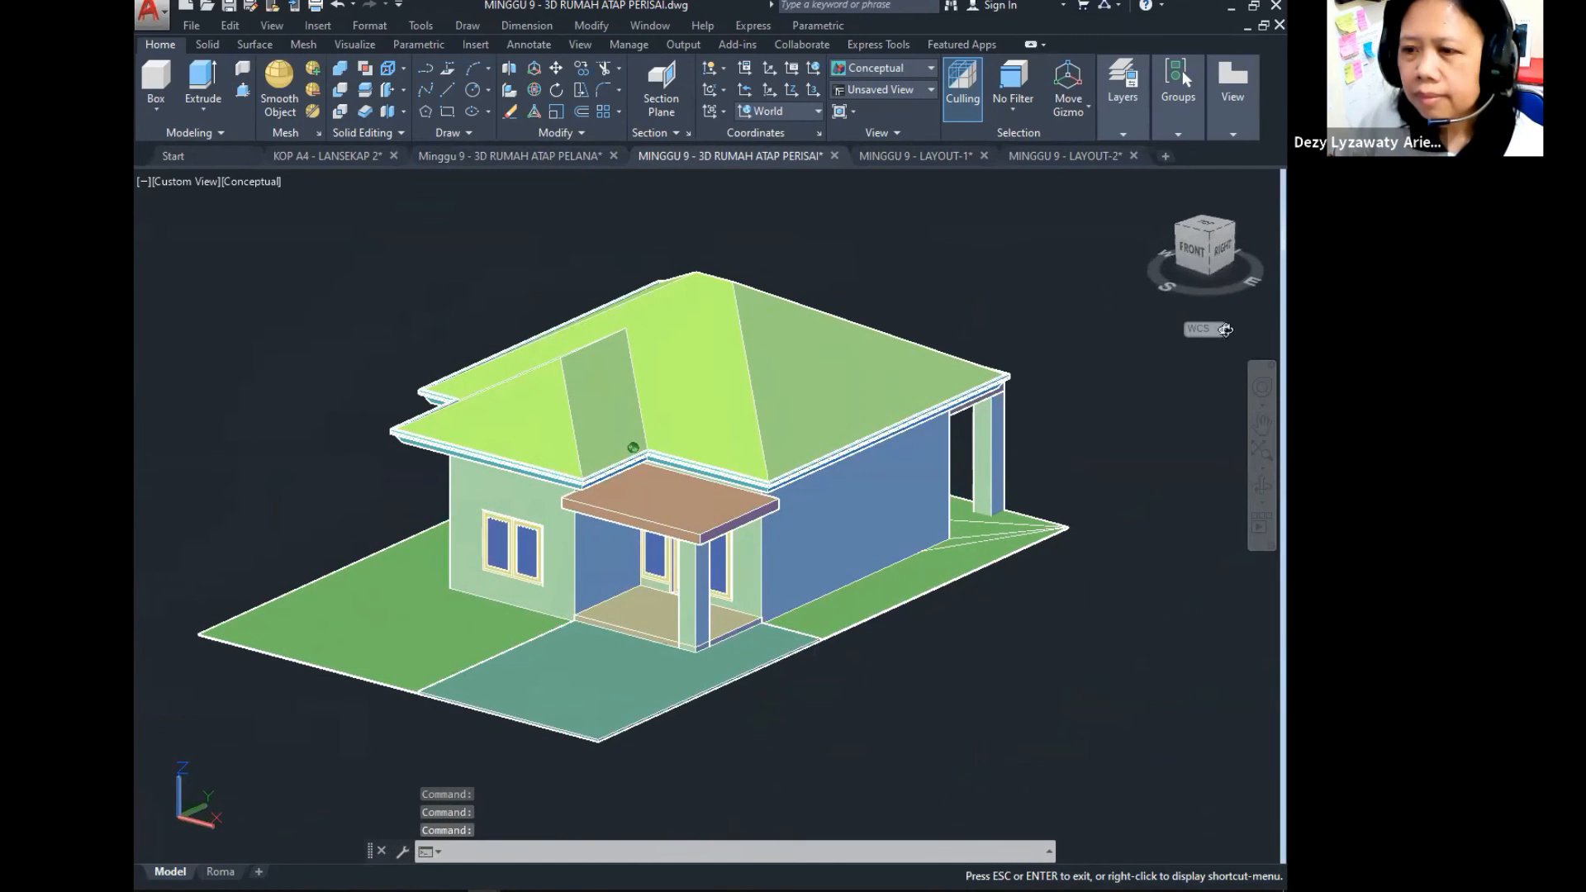
key("Escape")
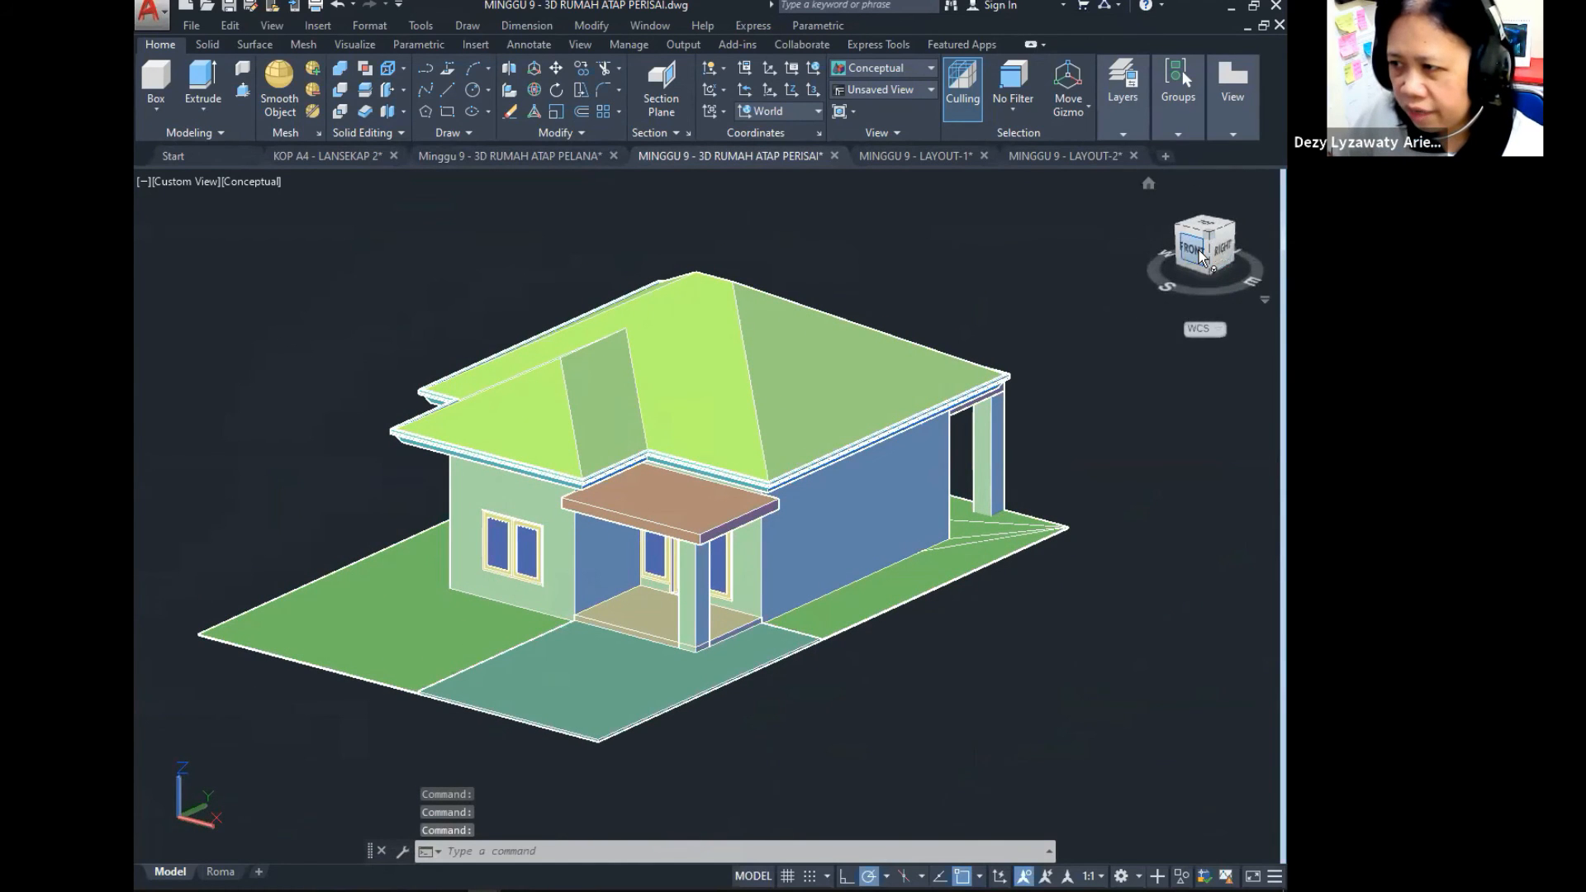
Step: Set the hip-roof model's projection to Perspective and orbit down to an eye-level front corner view
right_click(1198, 250)
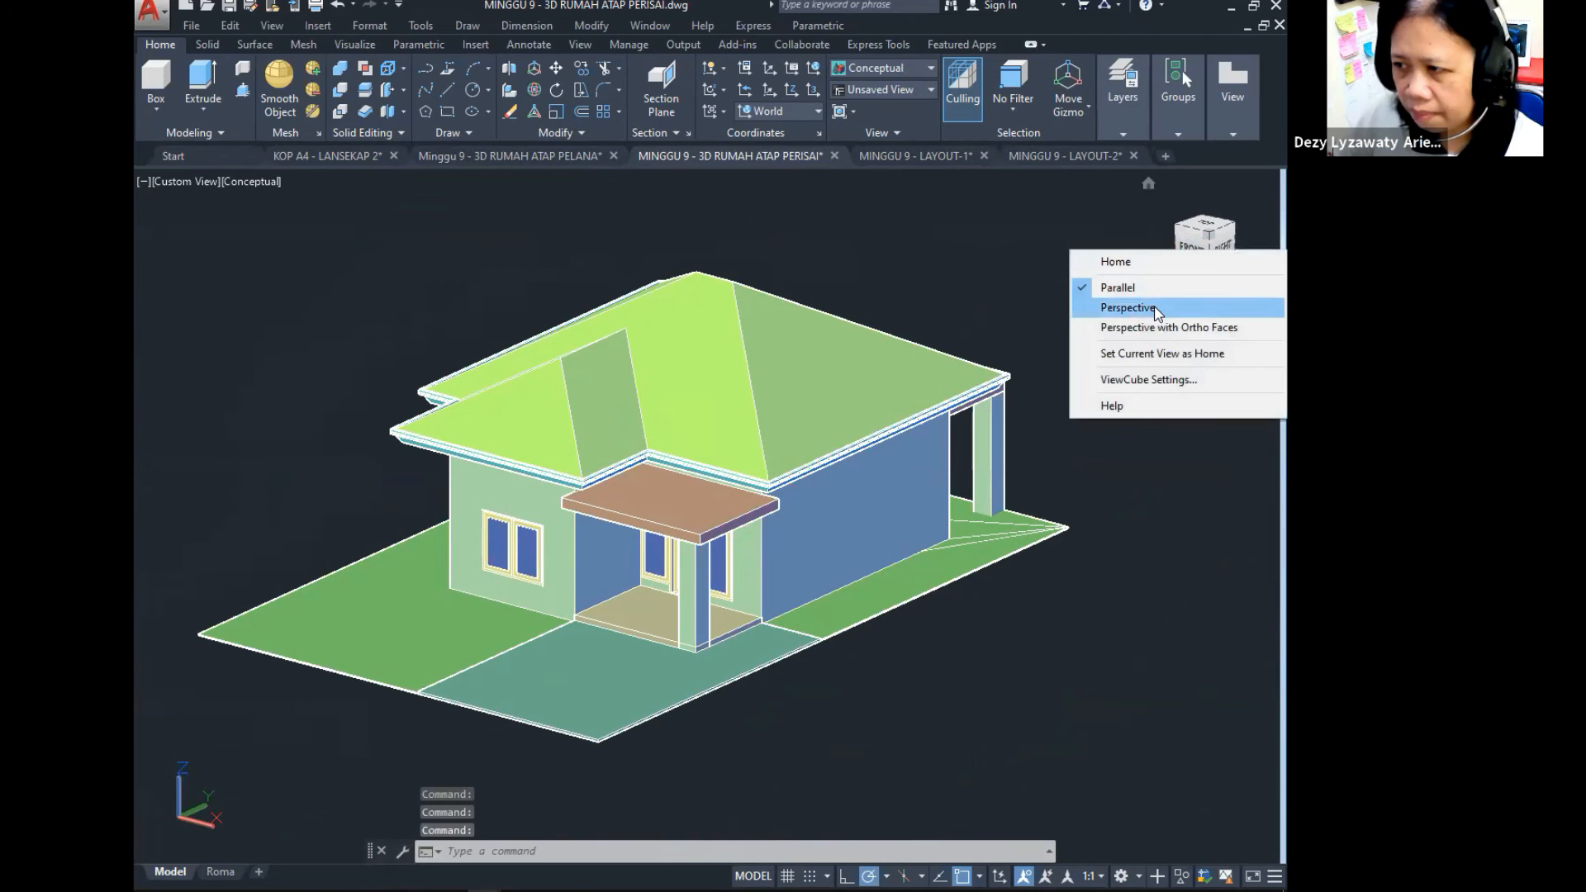
left_click(1153, 306)
mouse_move(792, 588)
middle_mouse_down("shift")
mouse_move(781, 525)
mouse_move(910, 521)
mouse_move(793, 524)
mouse_move(815, 536)
middle_mouse_up("shift")
scroll(740, 528, "up", 1)
middle_click_drag(641, 516, 697, 526)
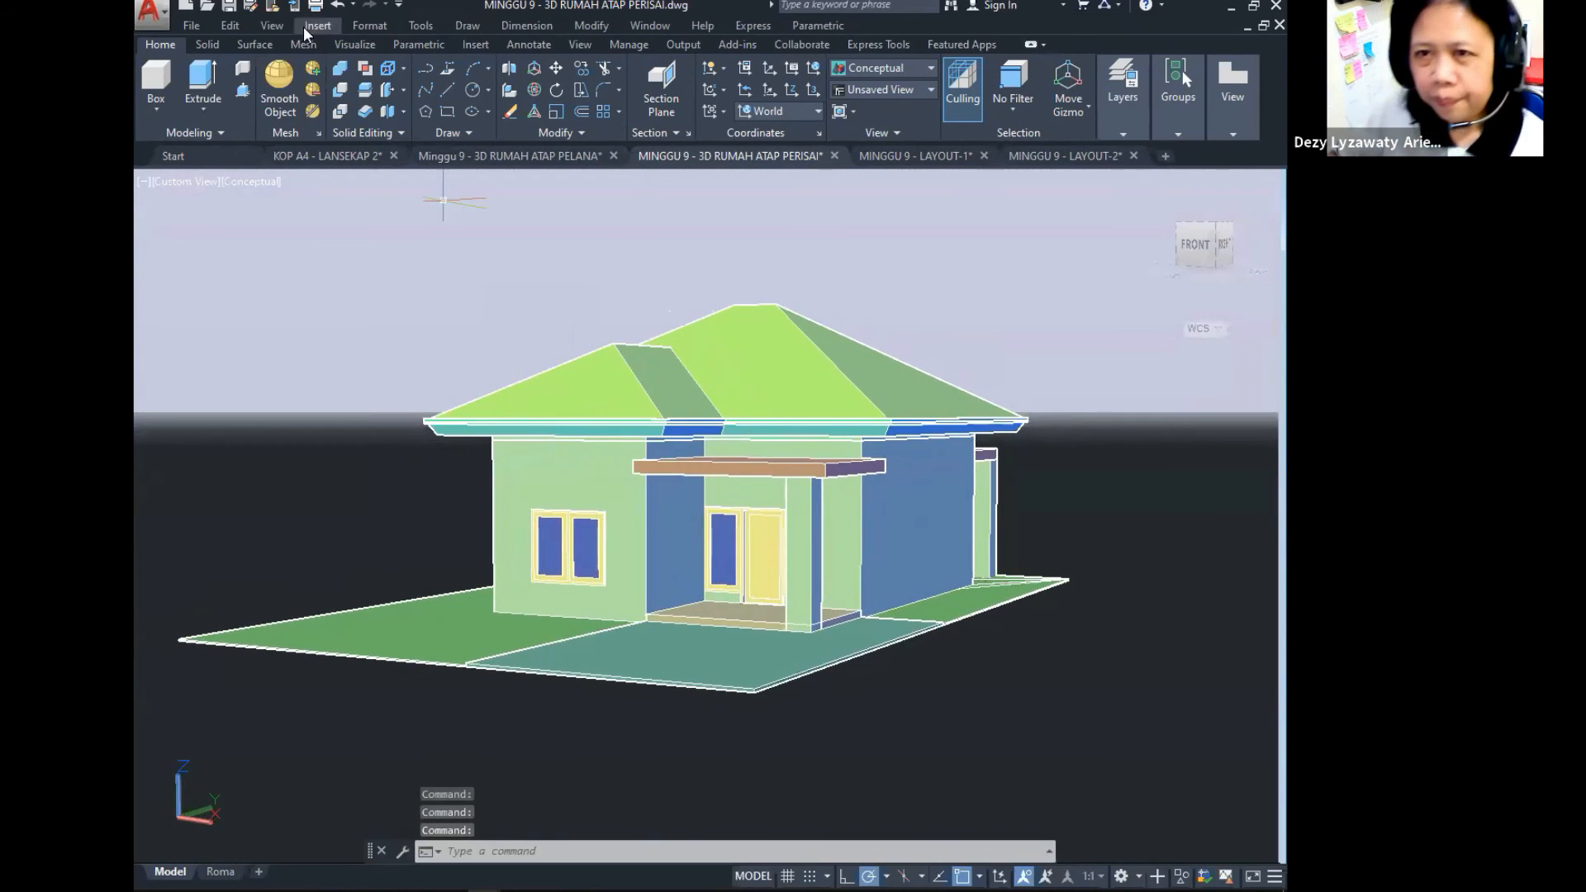
Step: Orbit the hip-roof house slightly further toward its front, keeping the whole house framed near eye level
left_click(272, 25)
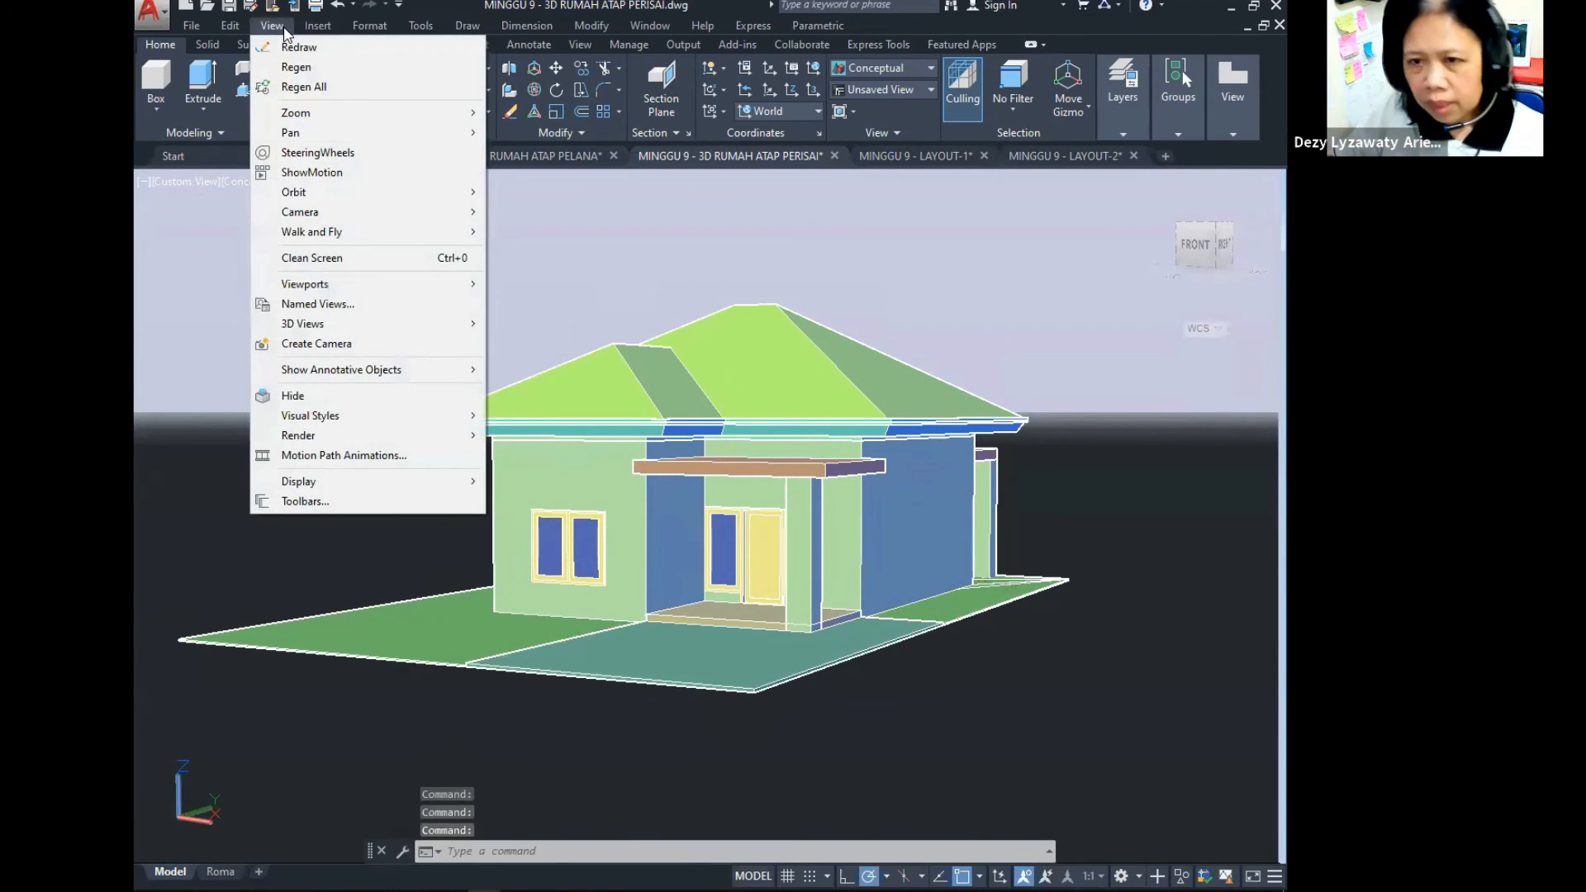
left_click(1073, 389)
mouse_move(858, 480)
middle_mouse_down()
mouse_move(823, 468)
mouse_move(847, 459)
middle_mouse_up()
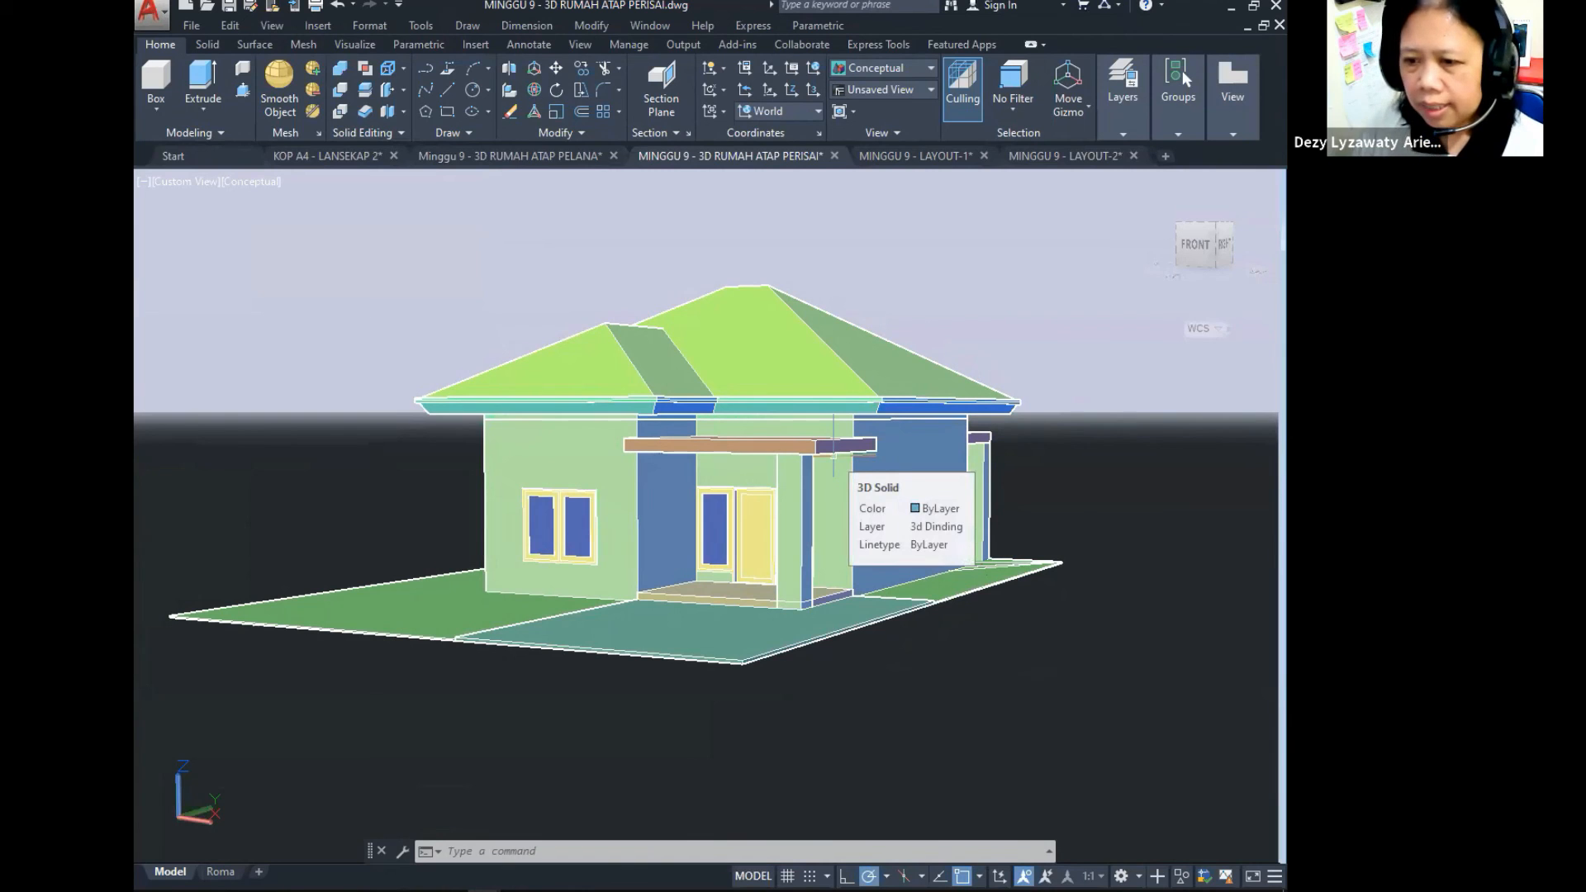
mouse_move(853, 455)
middle_mouse_down("shift")
mouse_move(865, 433)
mouse_move(876, 450)
middle_mouse_up("shift")
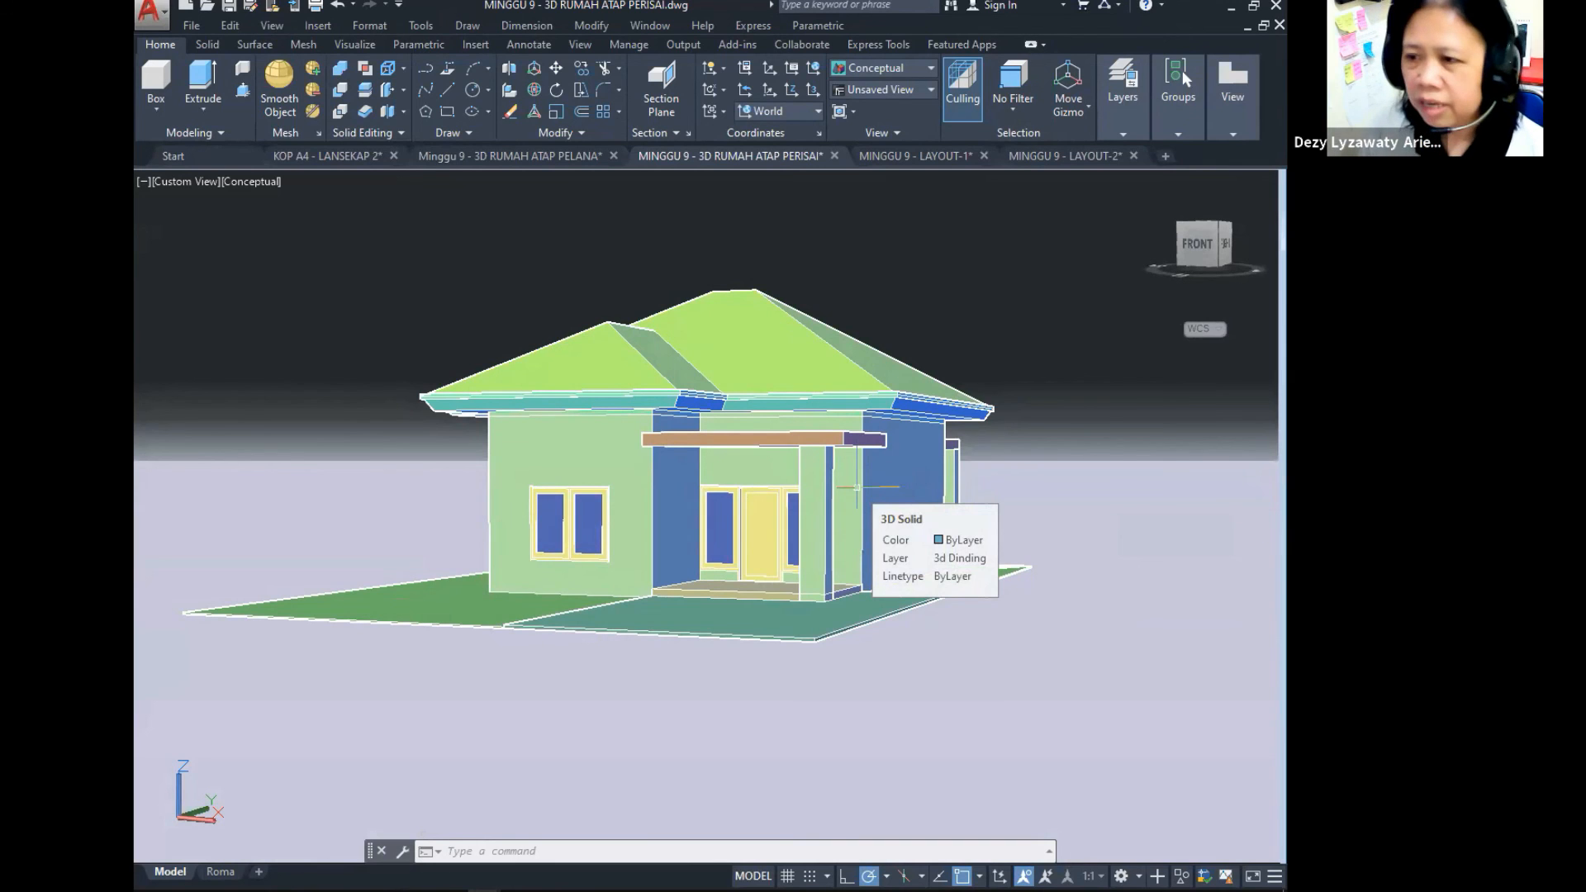
mouse_move(865, 447)
middle_mouse_down("shift")
mouse_move(883, 428)
mouse_move(884, 456)
middle_mouse_up("shift")
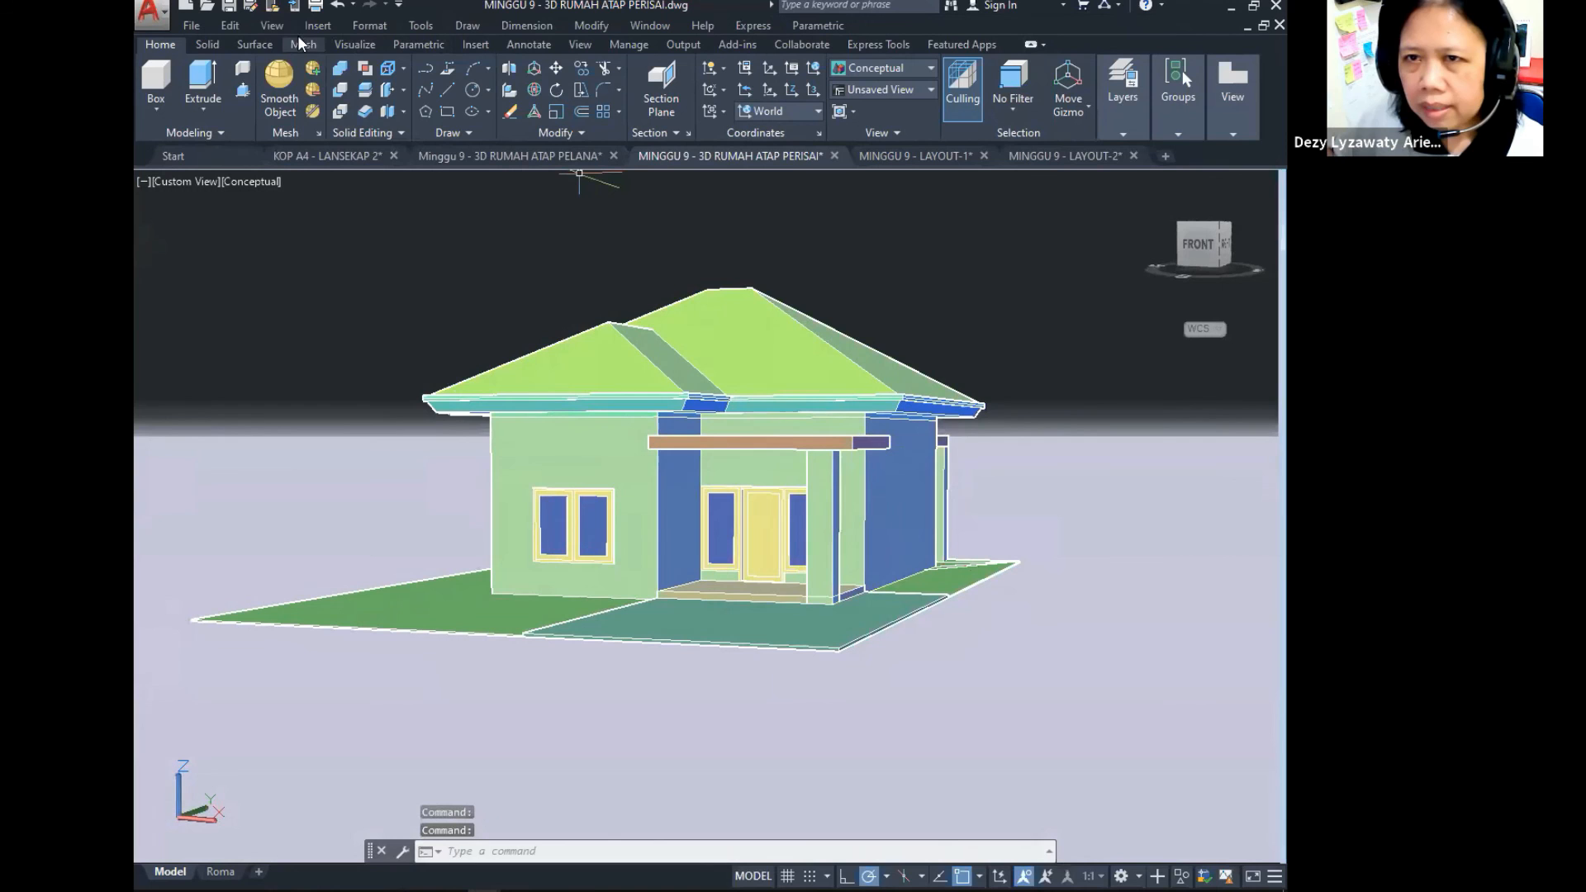
Step: Save the current front-corner perspective as named view VIEW 1, with view type Still, no category and the current display as boundary
left_click(276, 27)
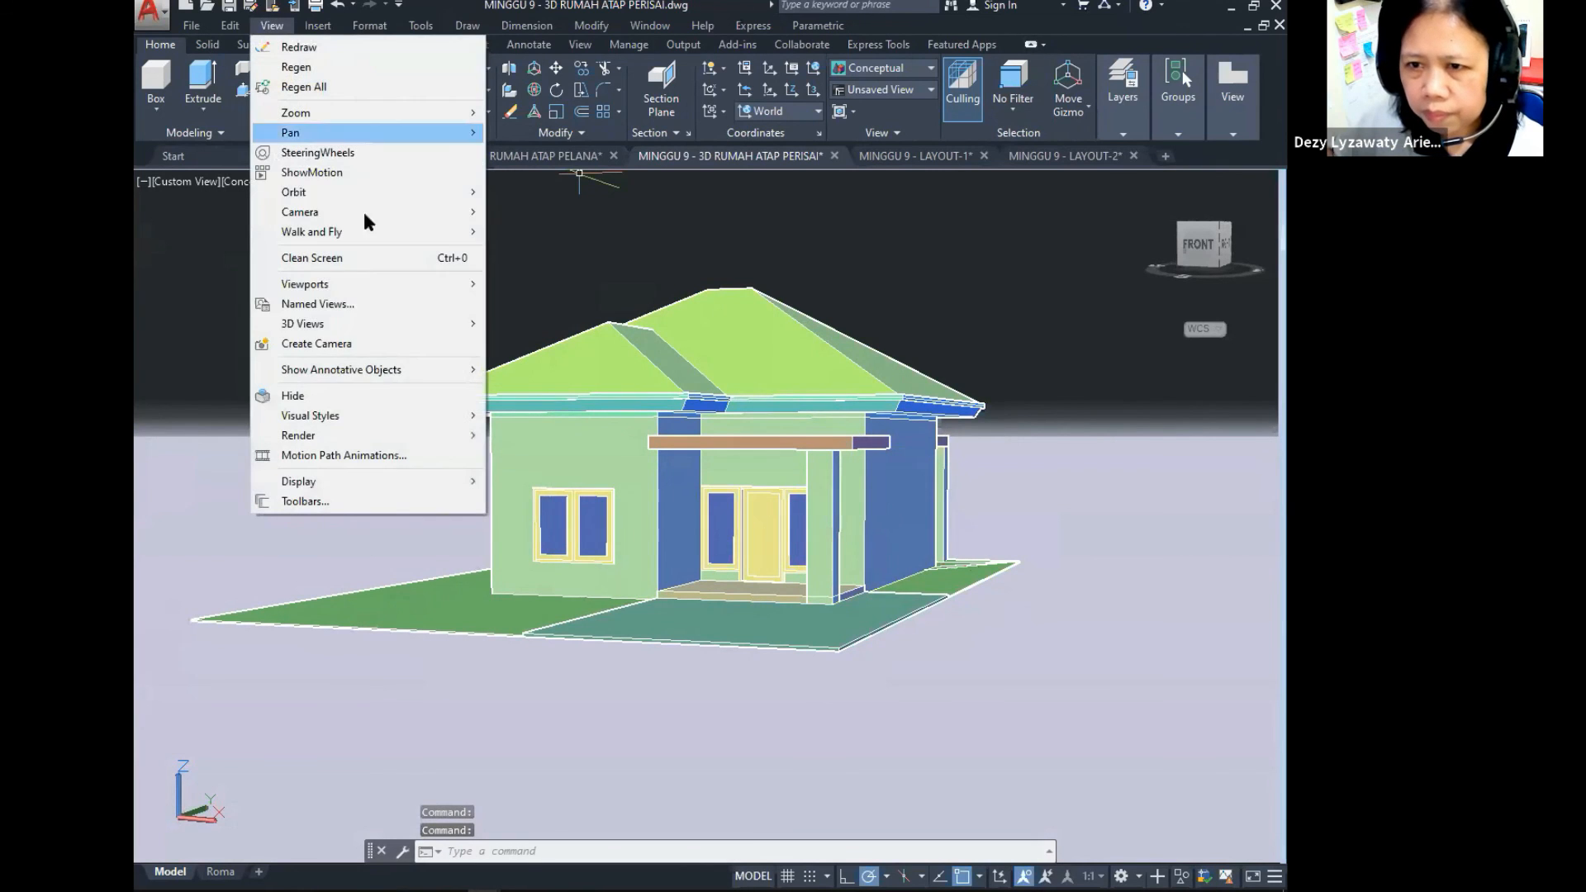
left_click(358, 308)
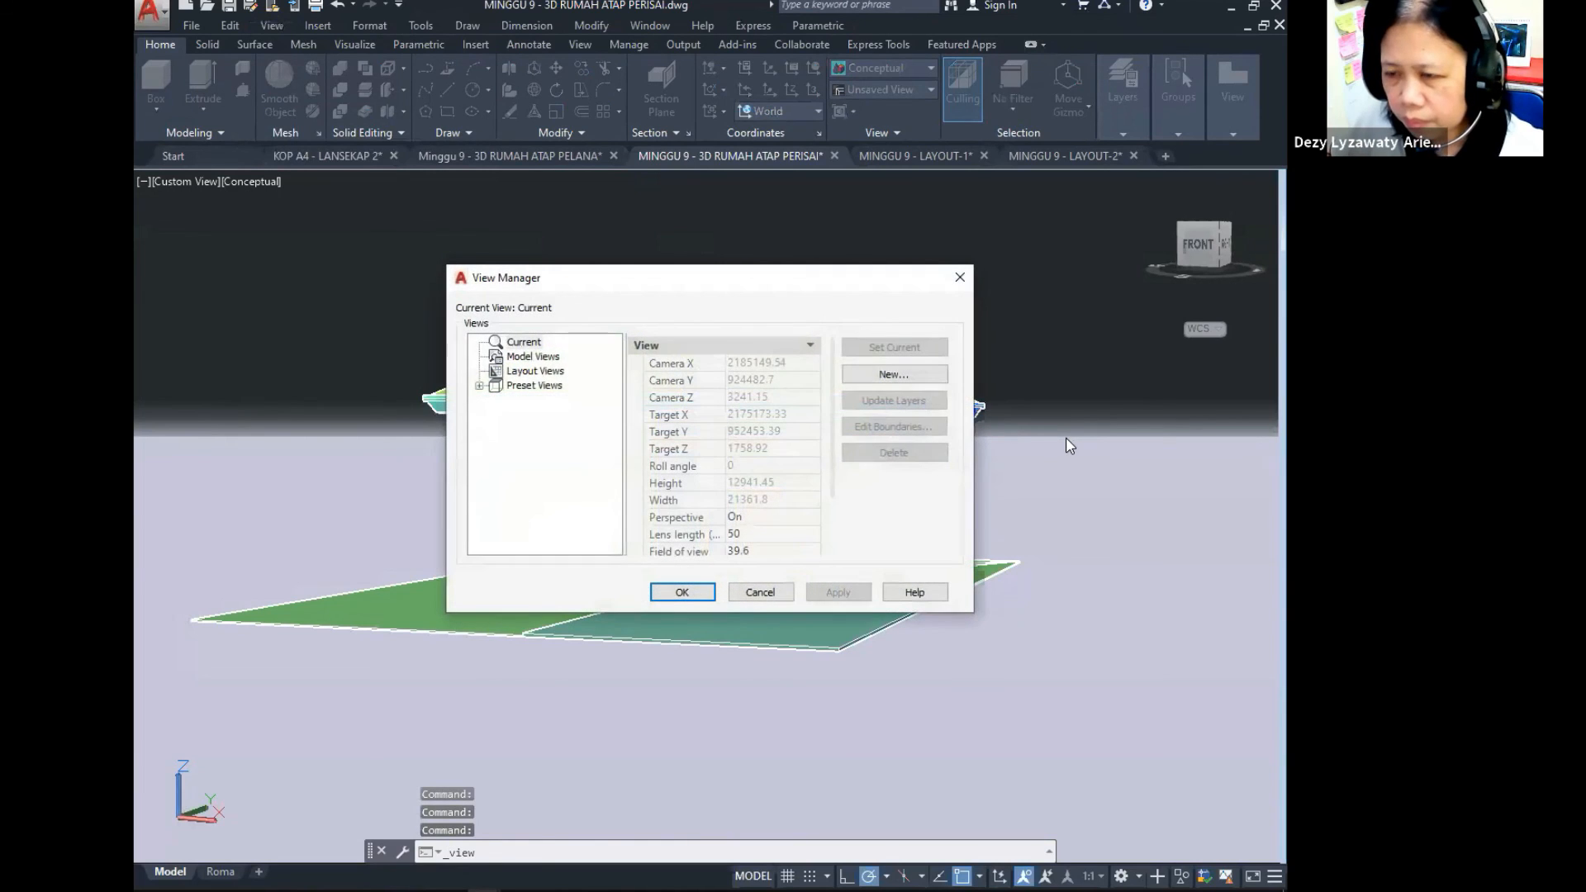
left_click(899, 376)
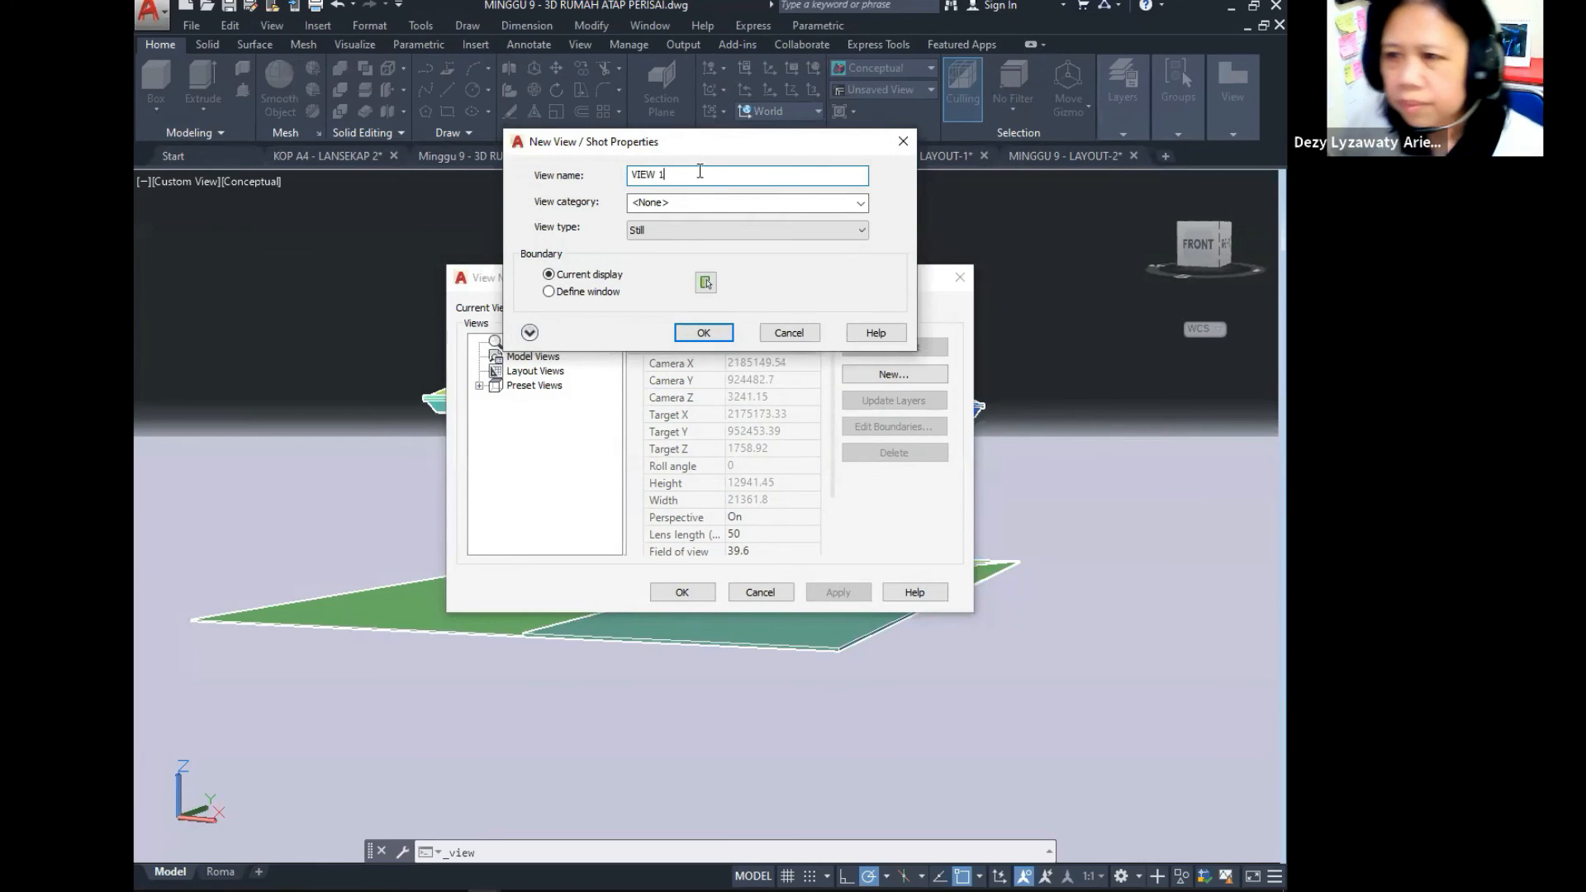
left_click(709, 234)
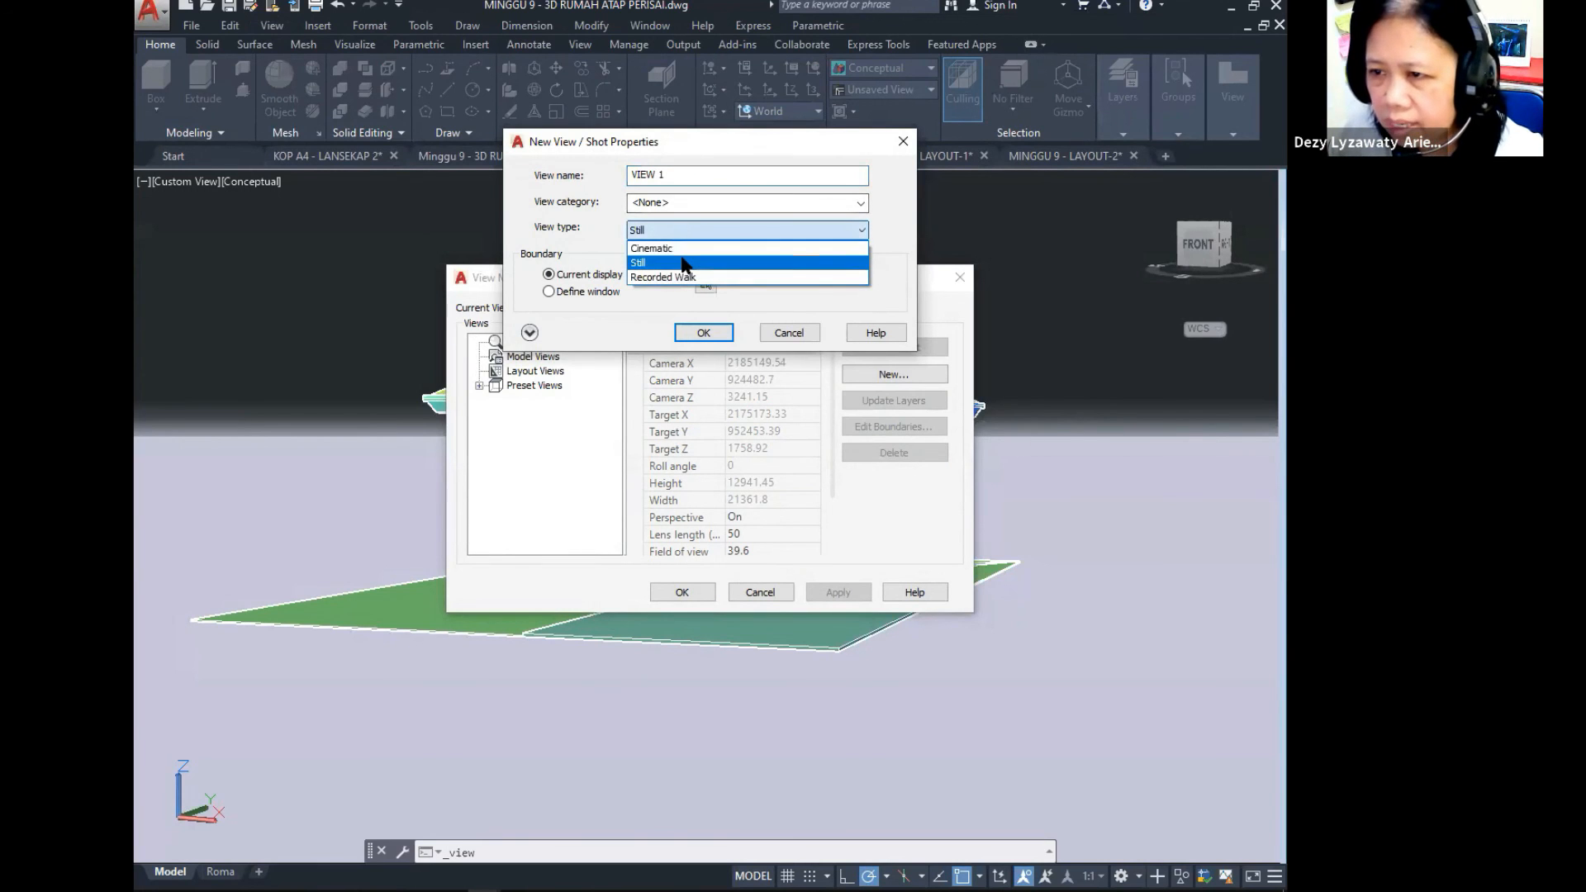
left_click(682, 262)
left_click(736, 202)
left_click(860, 203)
left_click(831, 223)
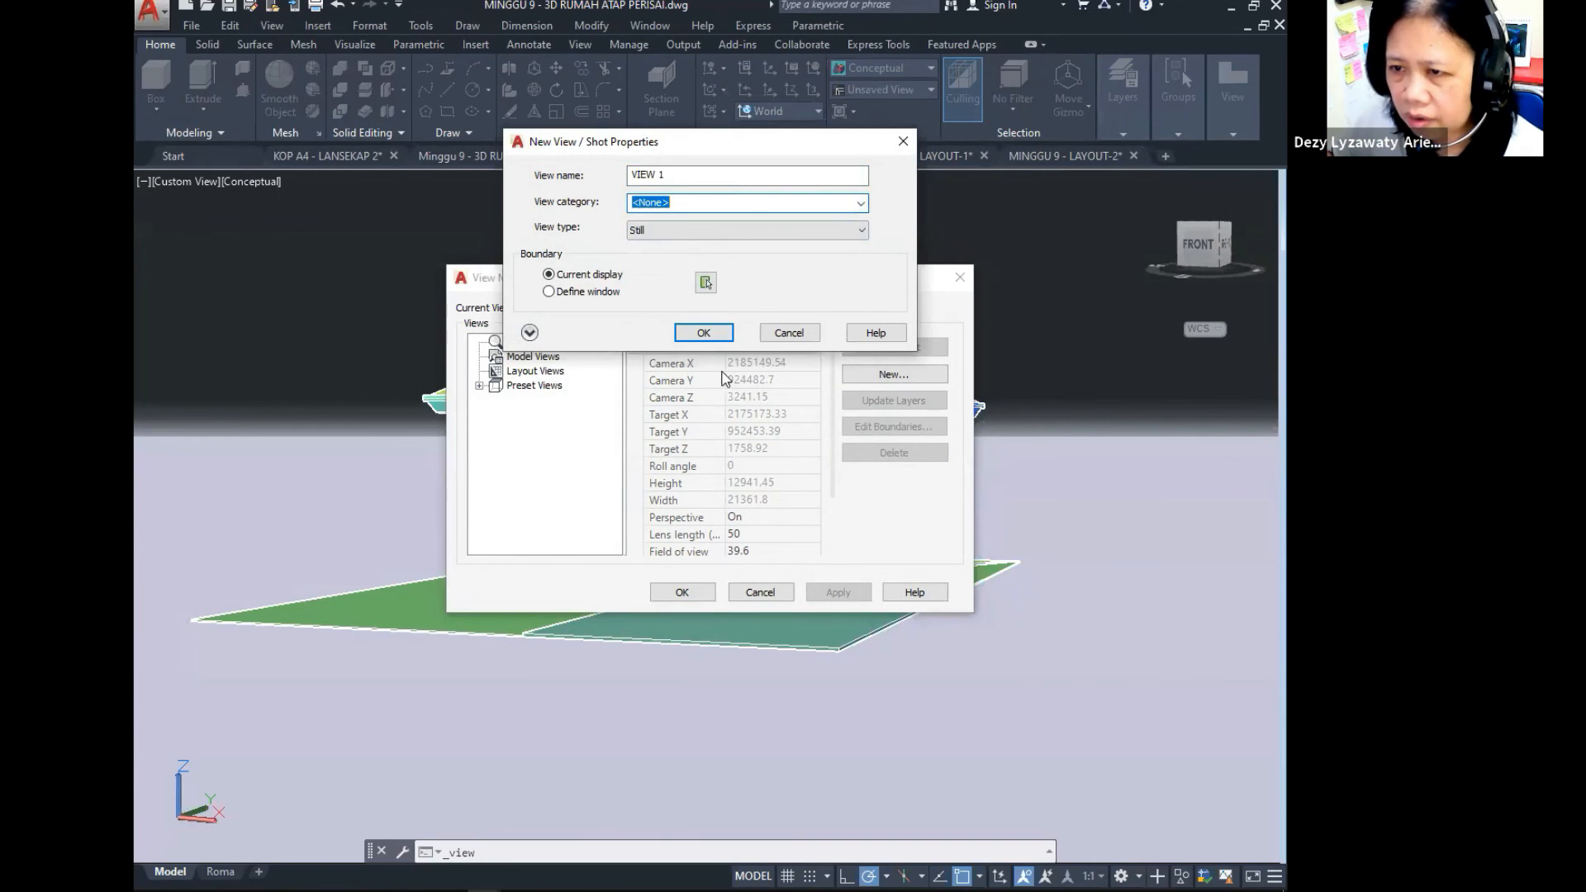
left_click(703, 333)
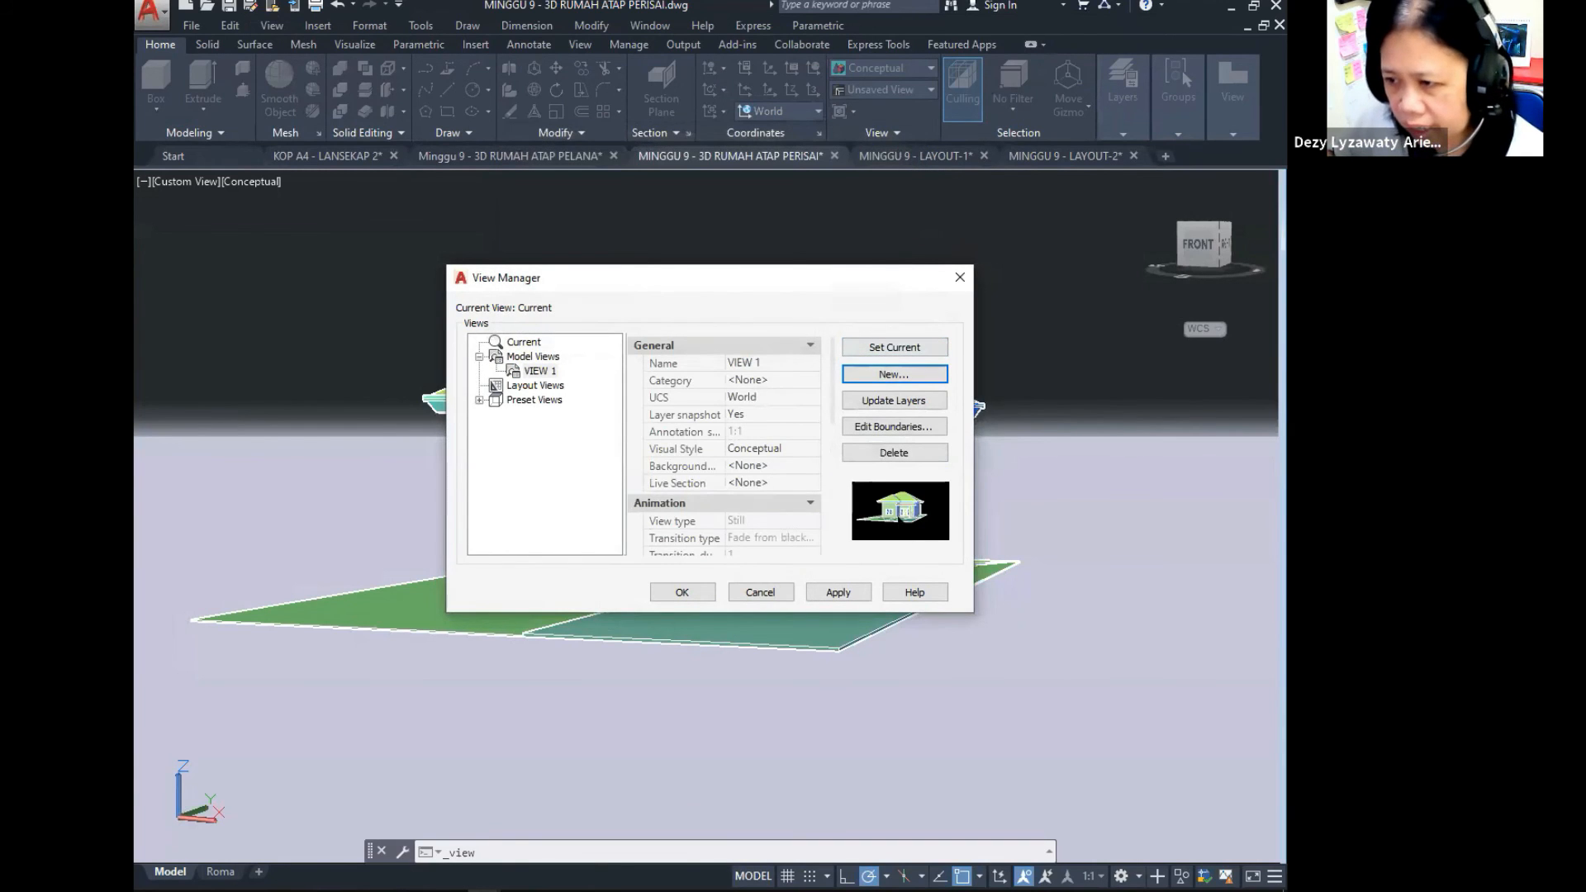
left_click(844, 586)
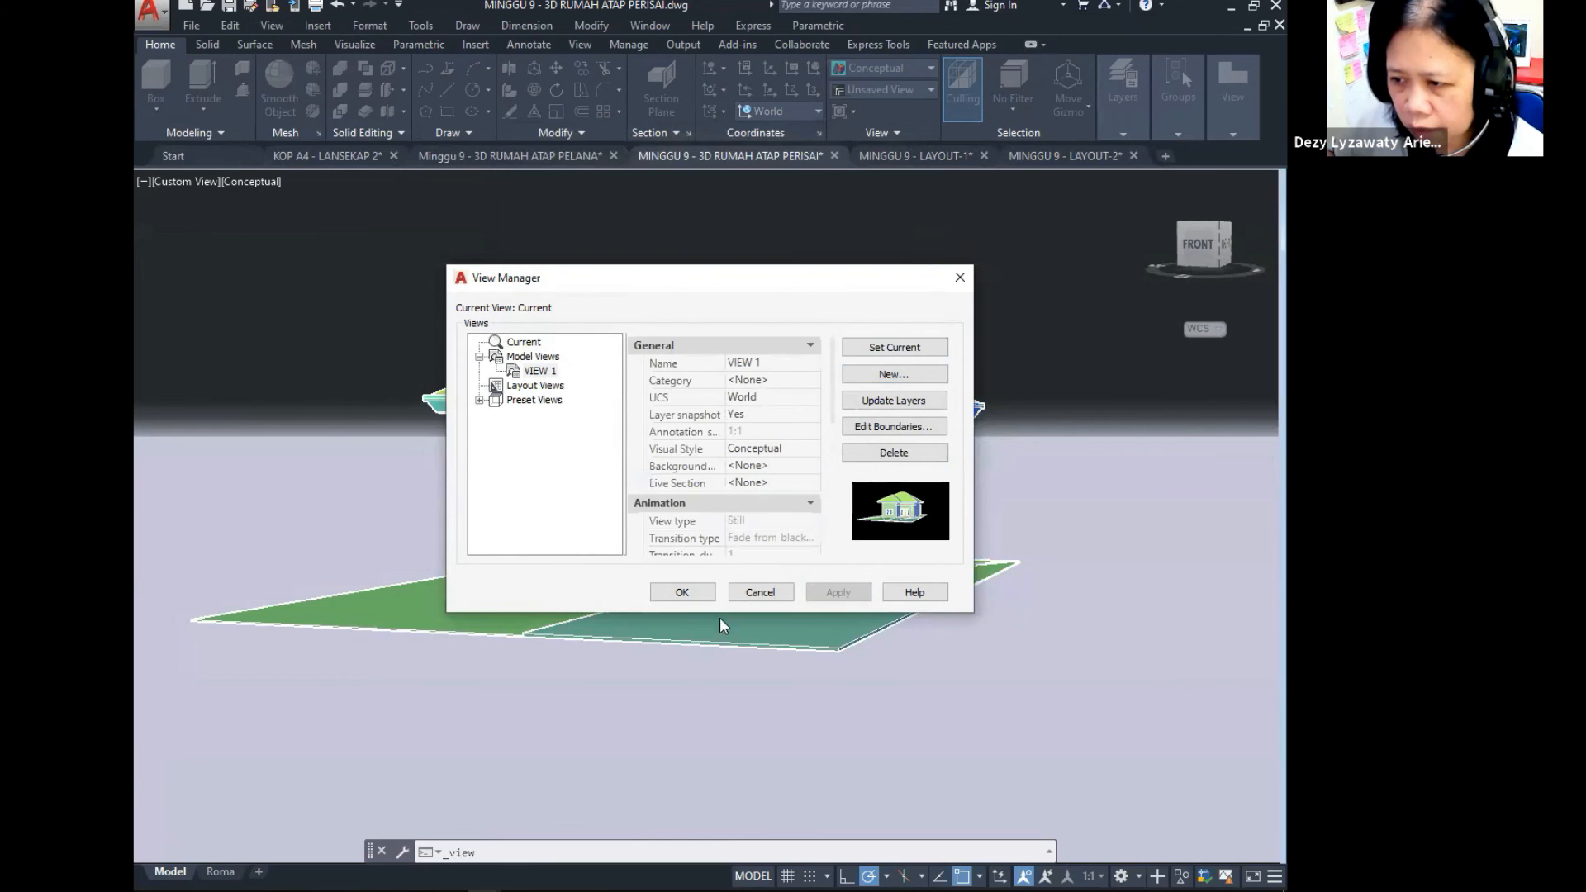
key("Return")
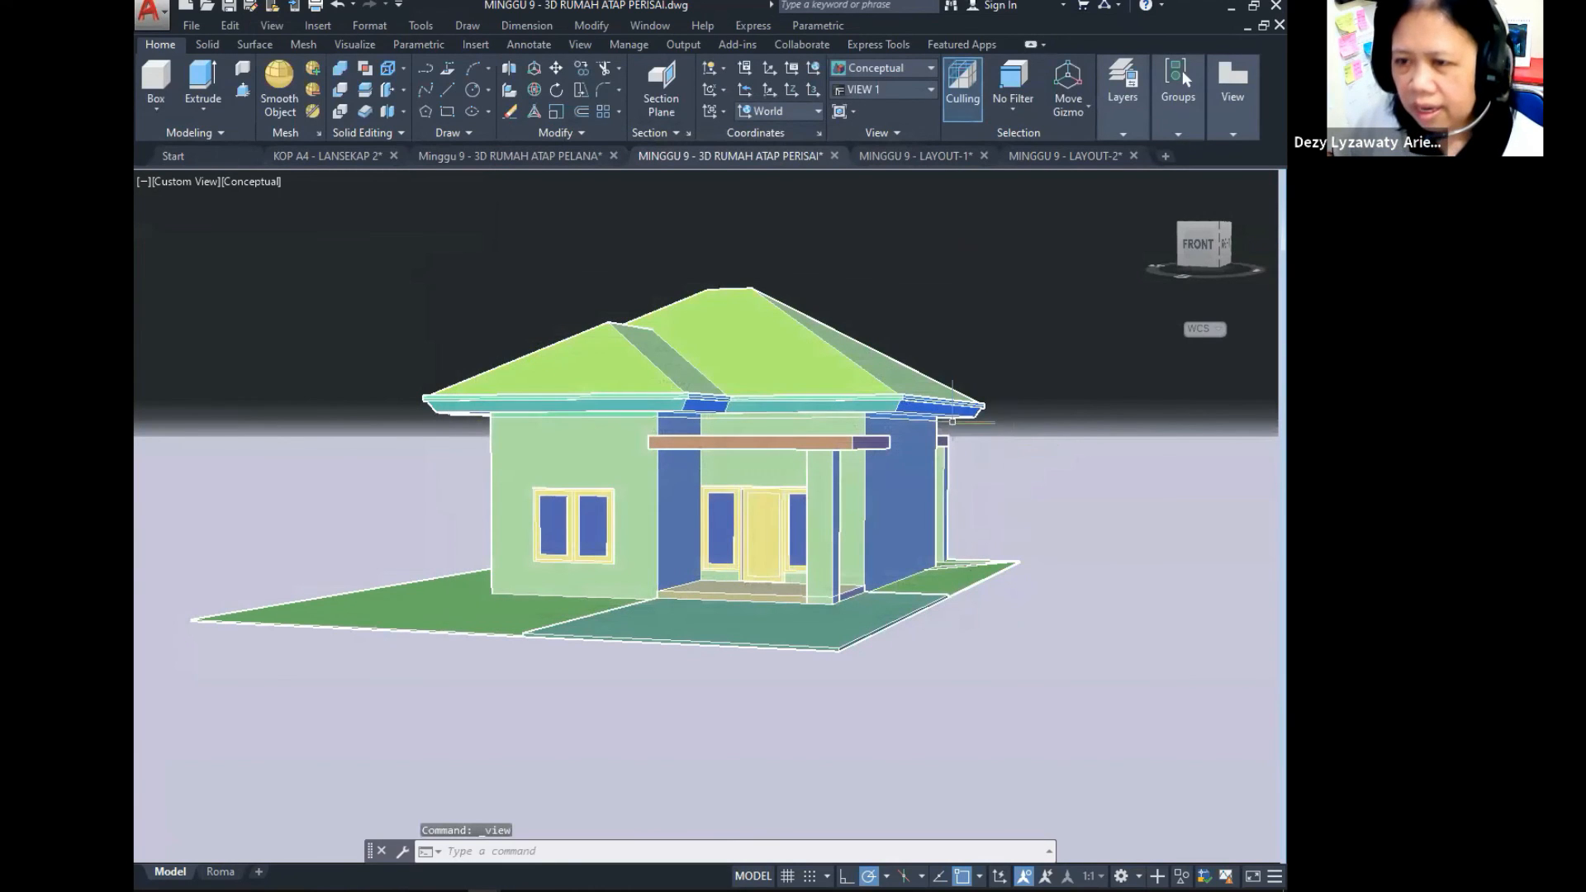
Step: Orbit the hip-roof house to its right rear corner and save that display as named view VIEW 2
middle_click_drag(390, 518, 613, 400, "shift")
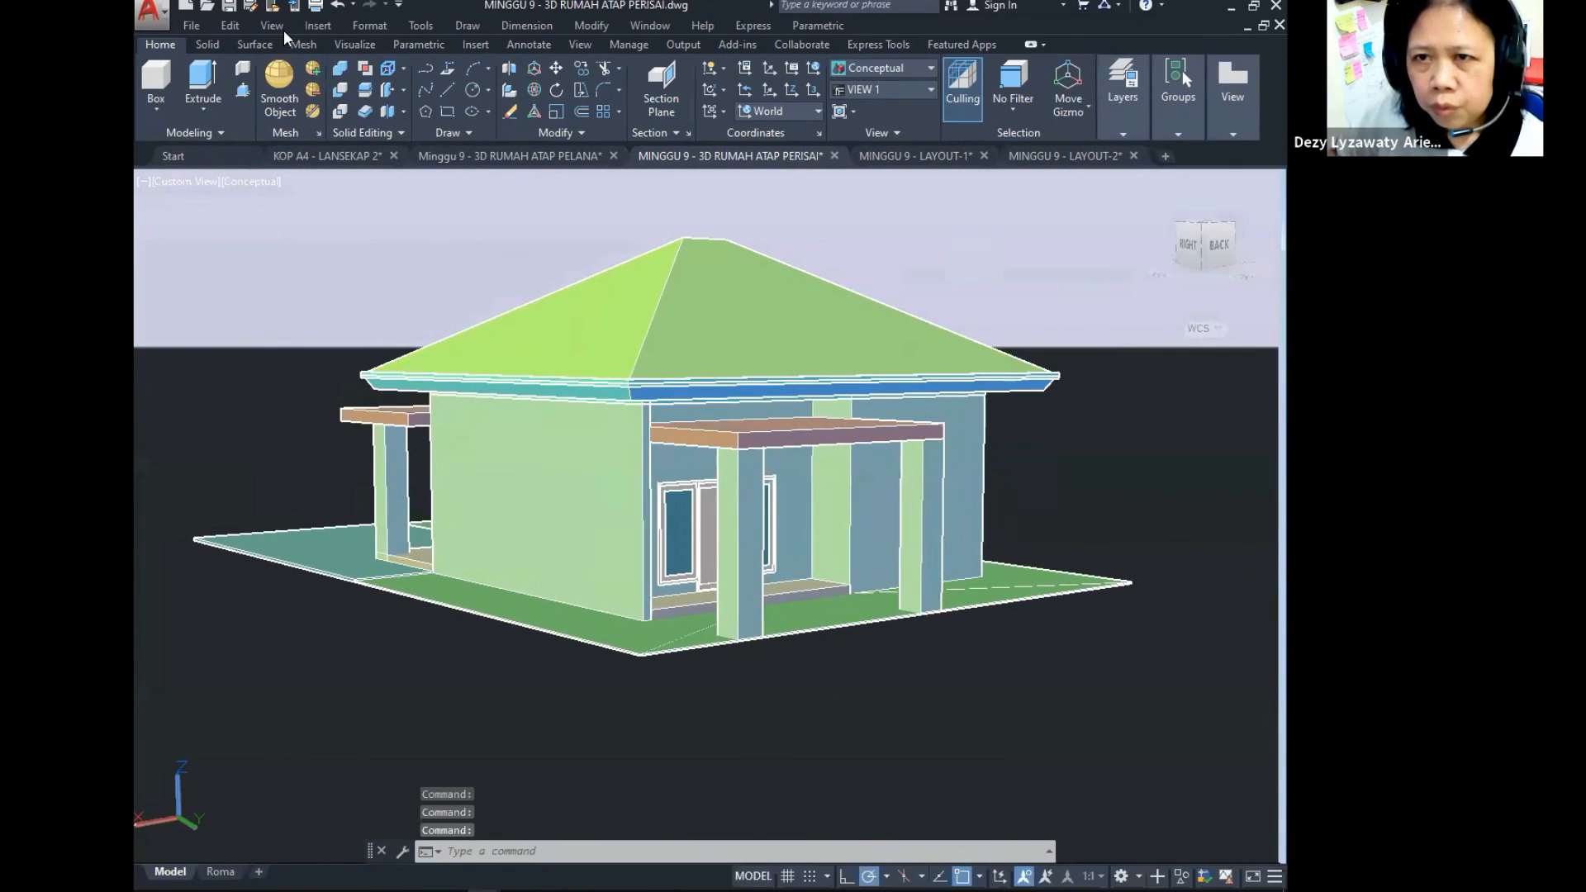
left_click(282, 28)
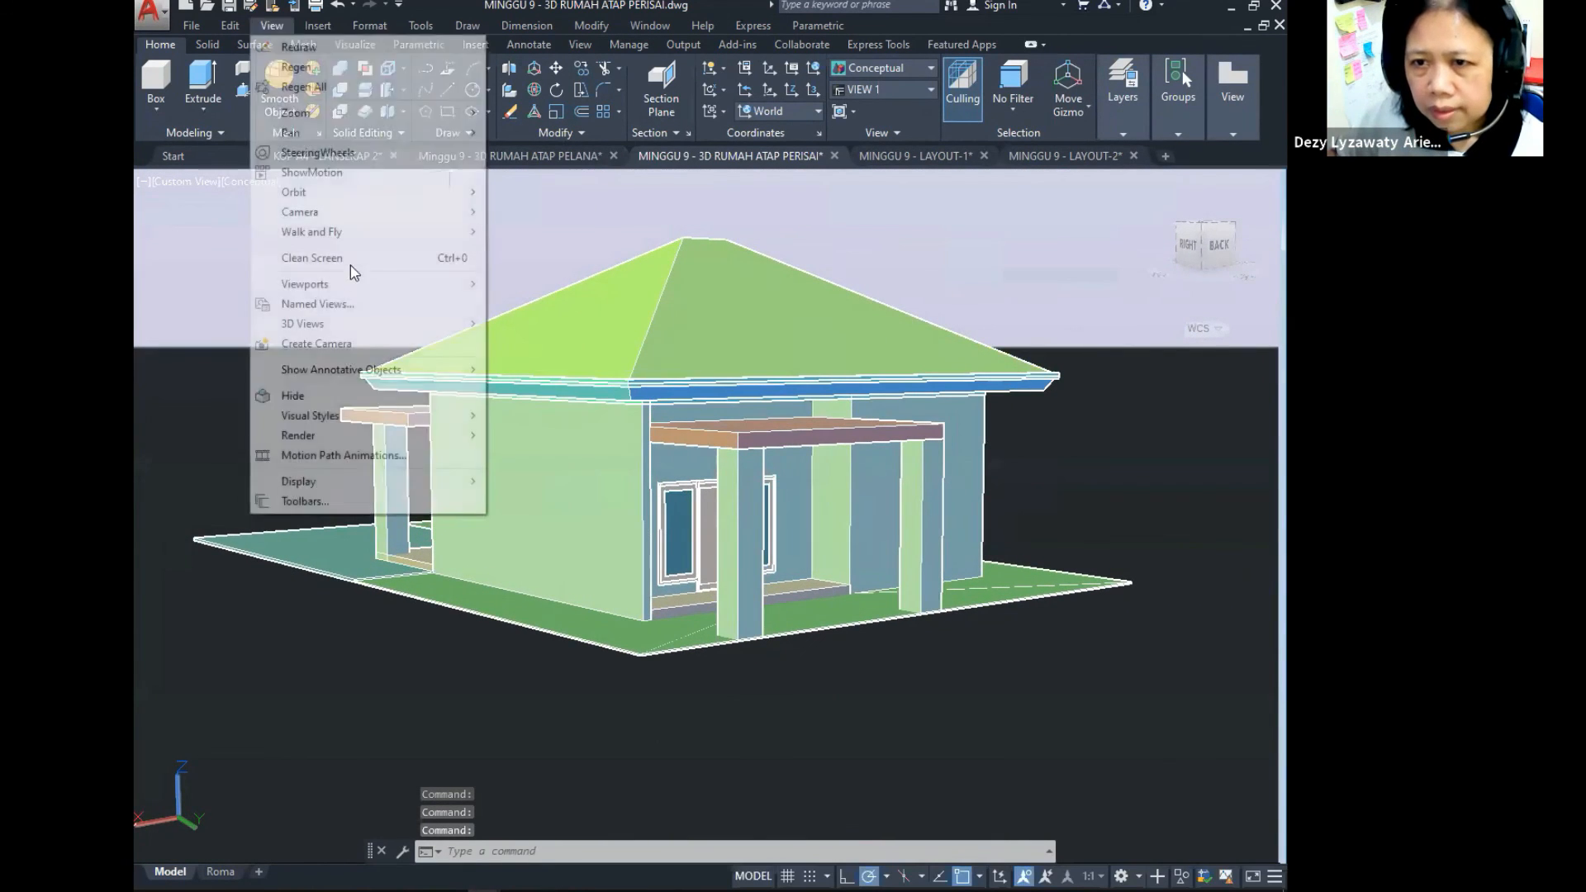
left_click(354, 311)
left_click(892, 377)
type("VIEW 2")
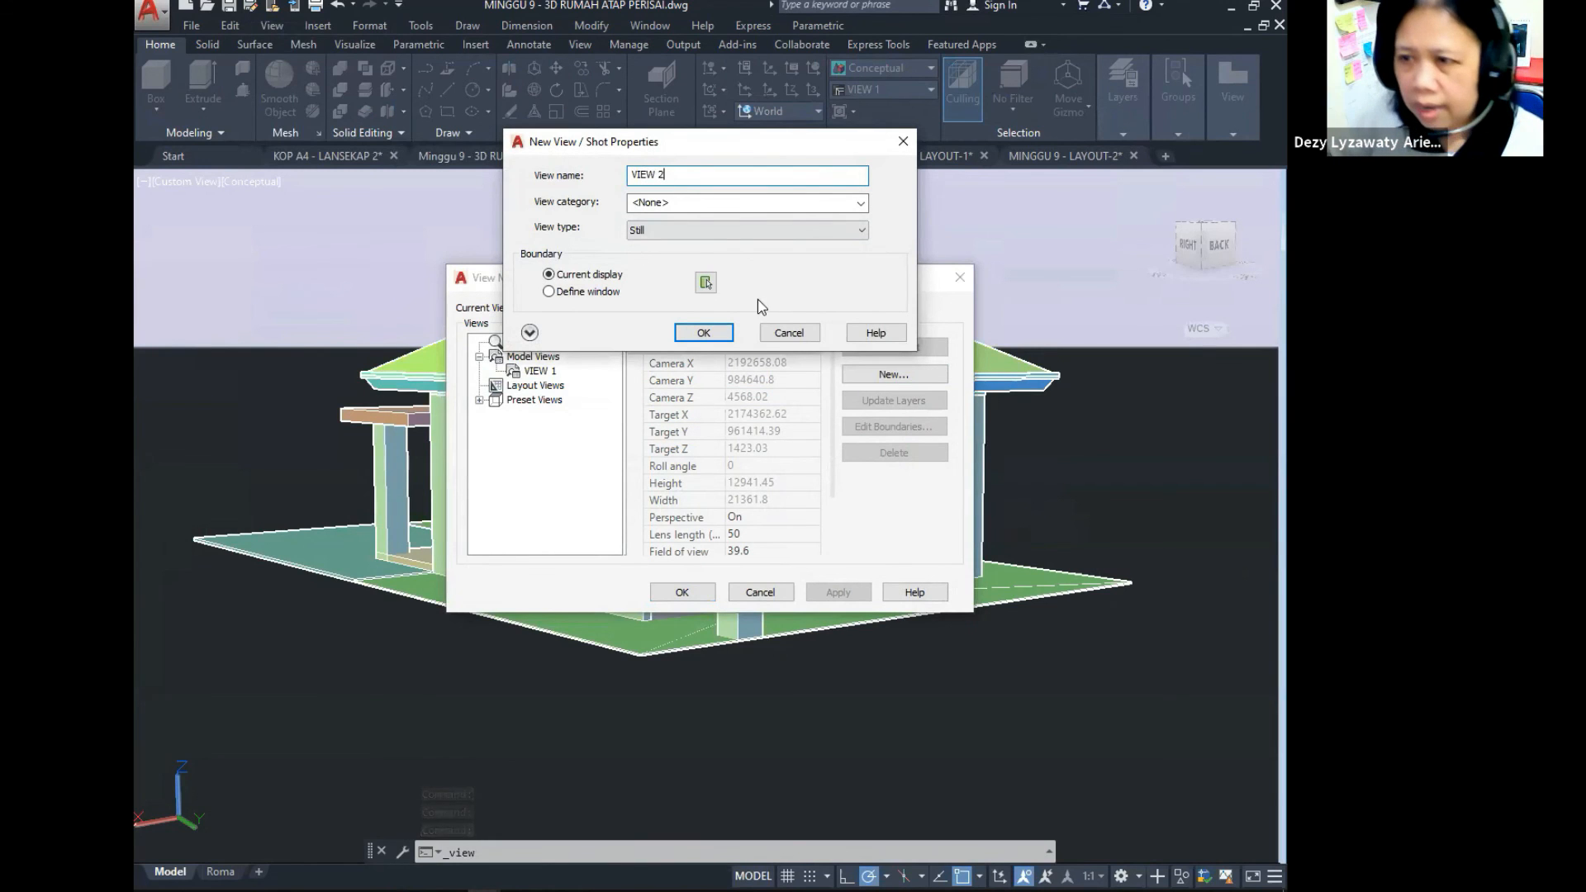
left_click(705, 333)
left_click(868, 598)
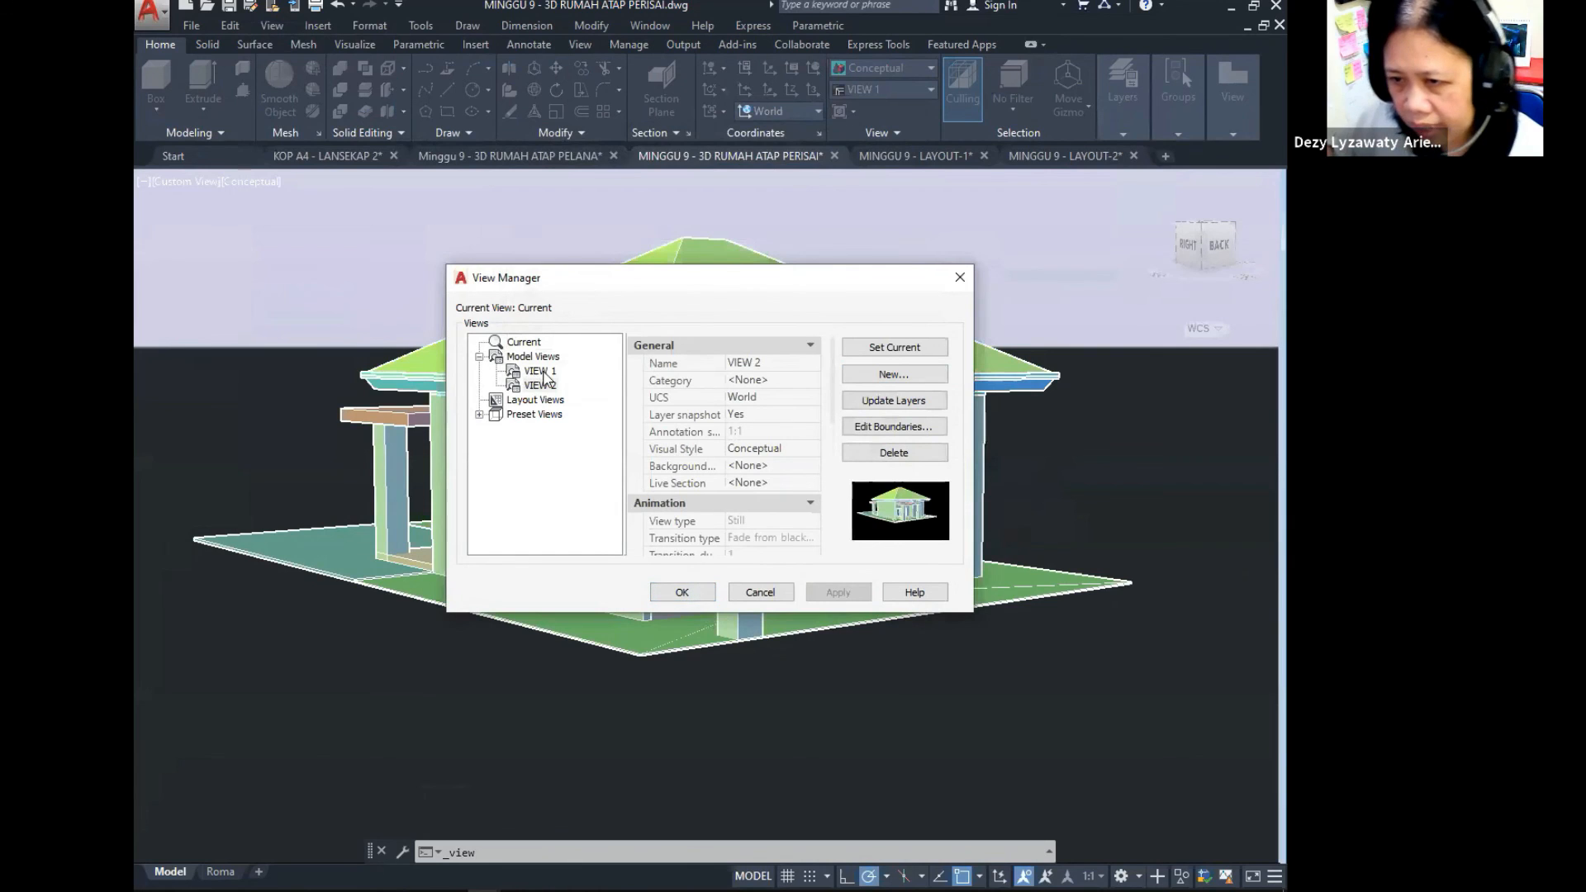
key("ctrl")
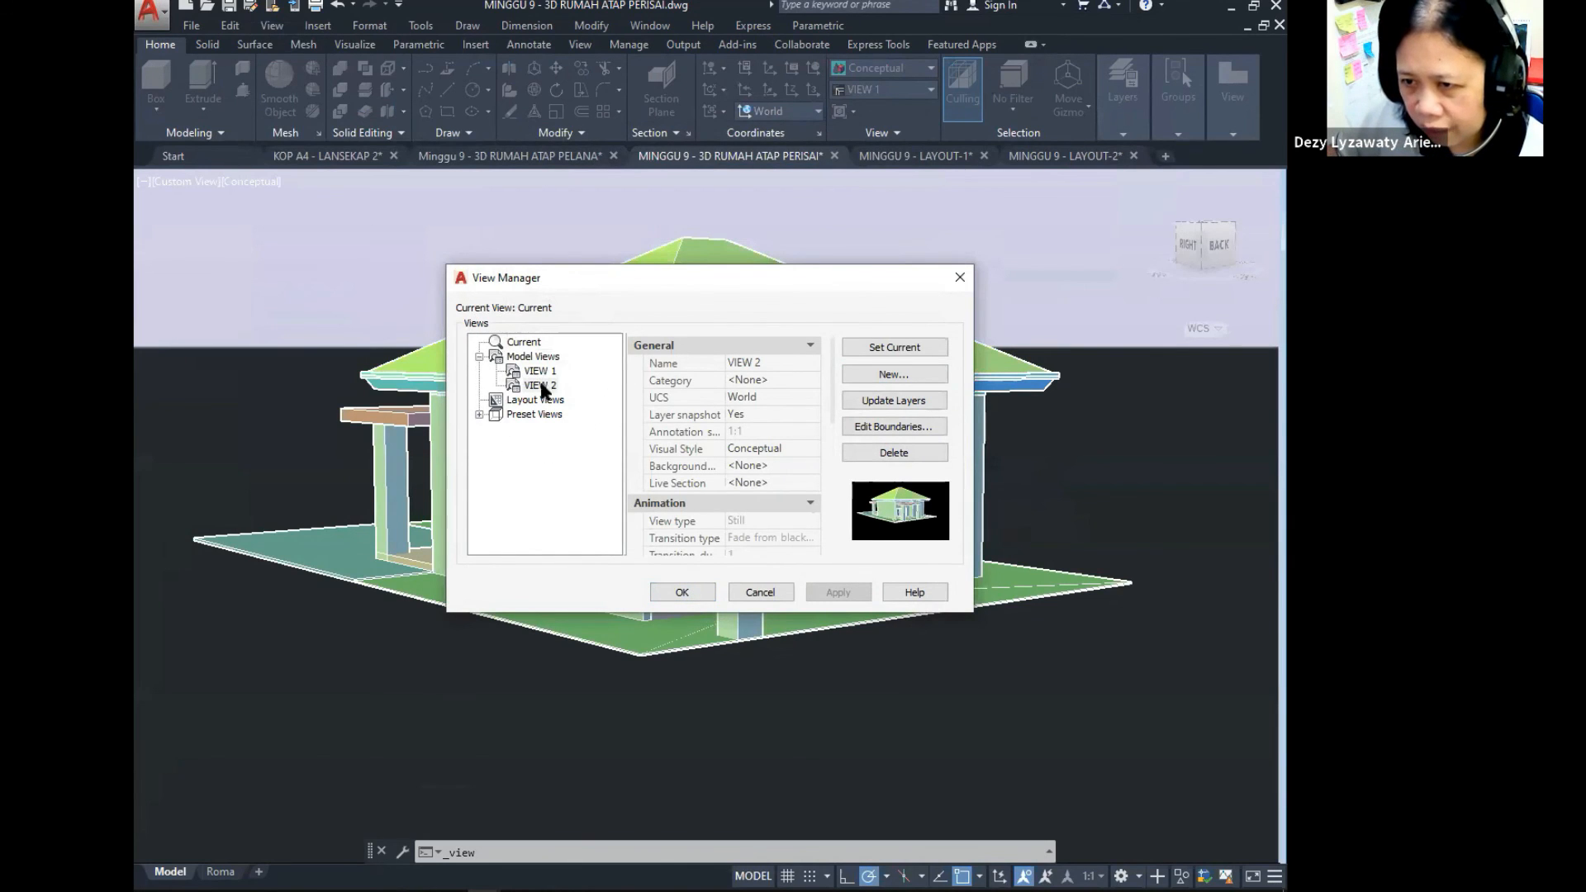
left_click(682, 593)
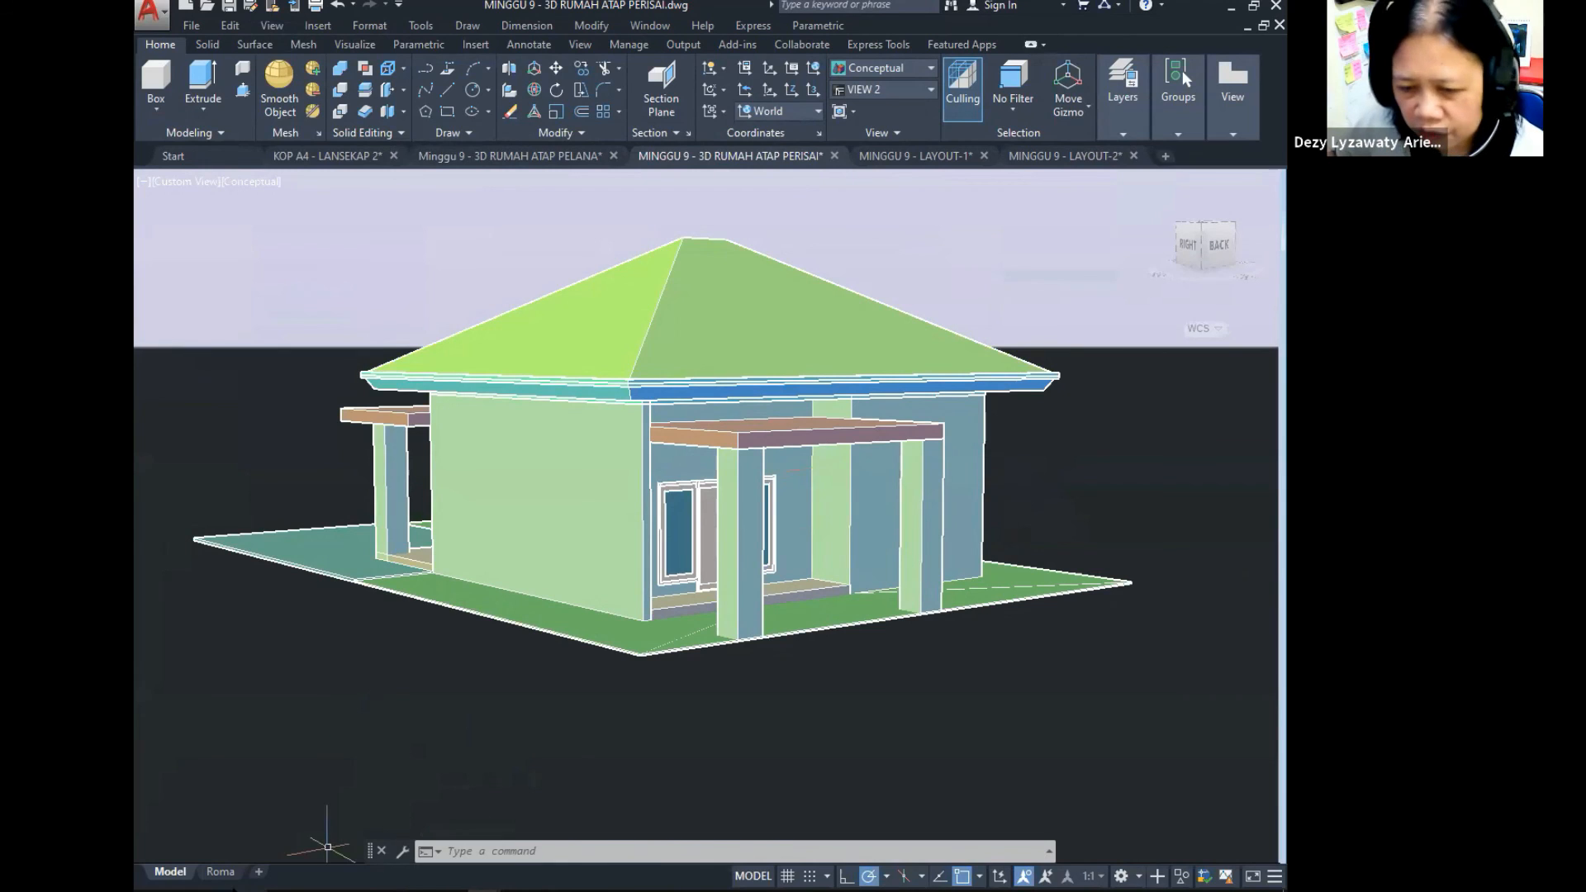
Step: Modify the page setup of the Roma layout to plot with AutoCAD PDF (High Quality Print).pc3
left_click(232, 876)
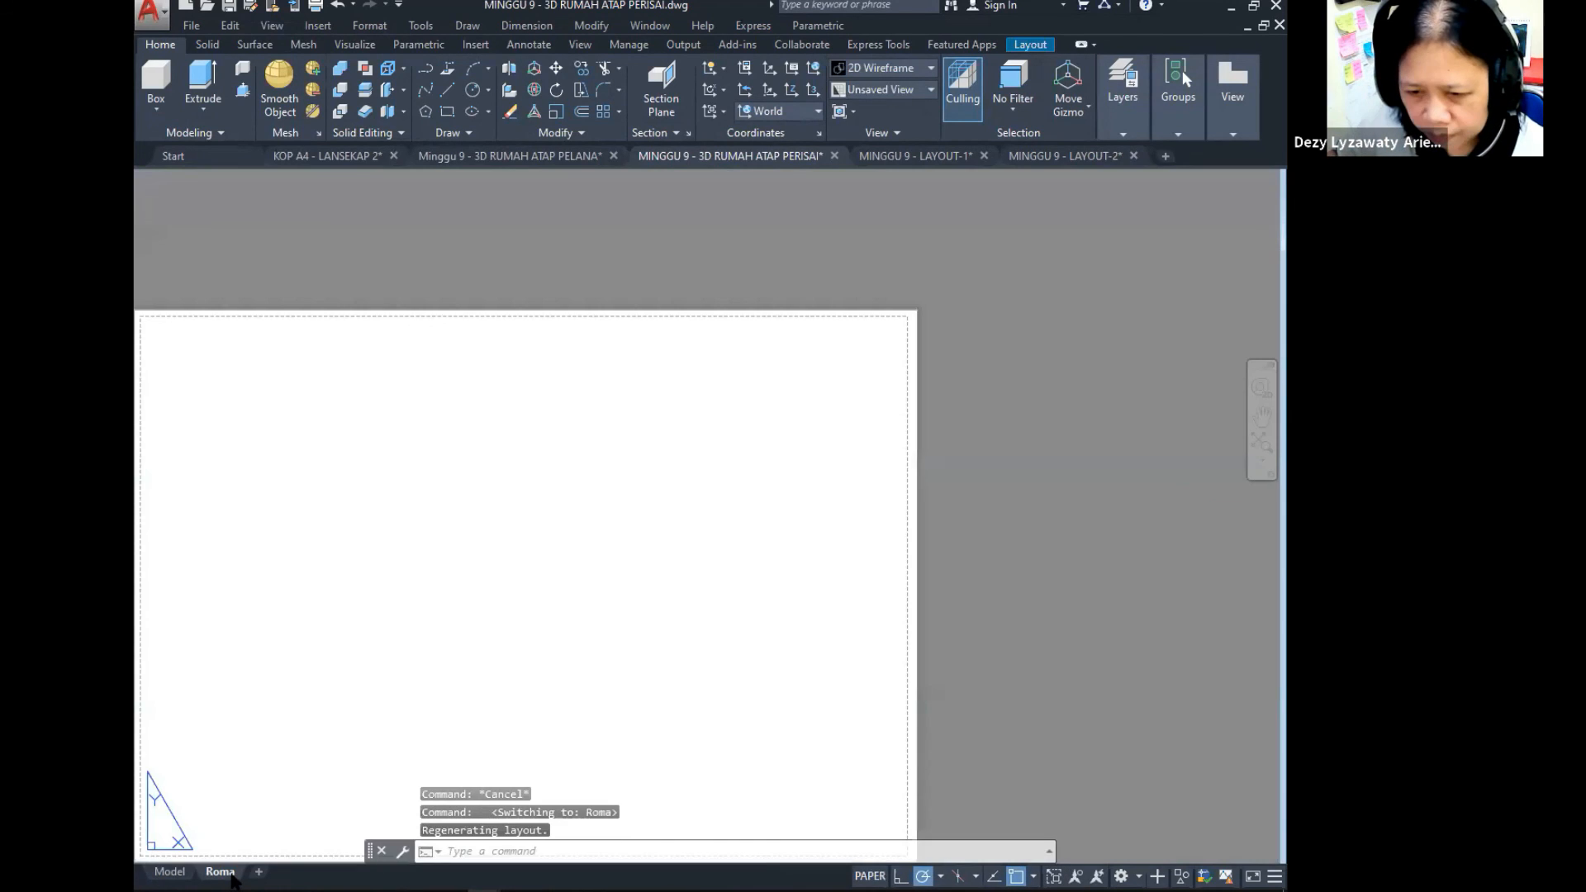
scroll(471, 615, "down", 2)
middle_click_drag(469, 616, 575, 537)
scroll(528, 563, "up", 2)
right_click(232, 874)
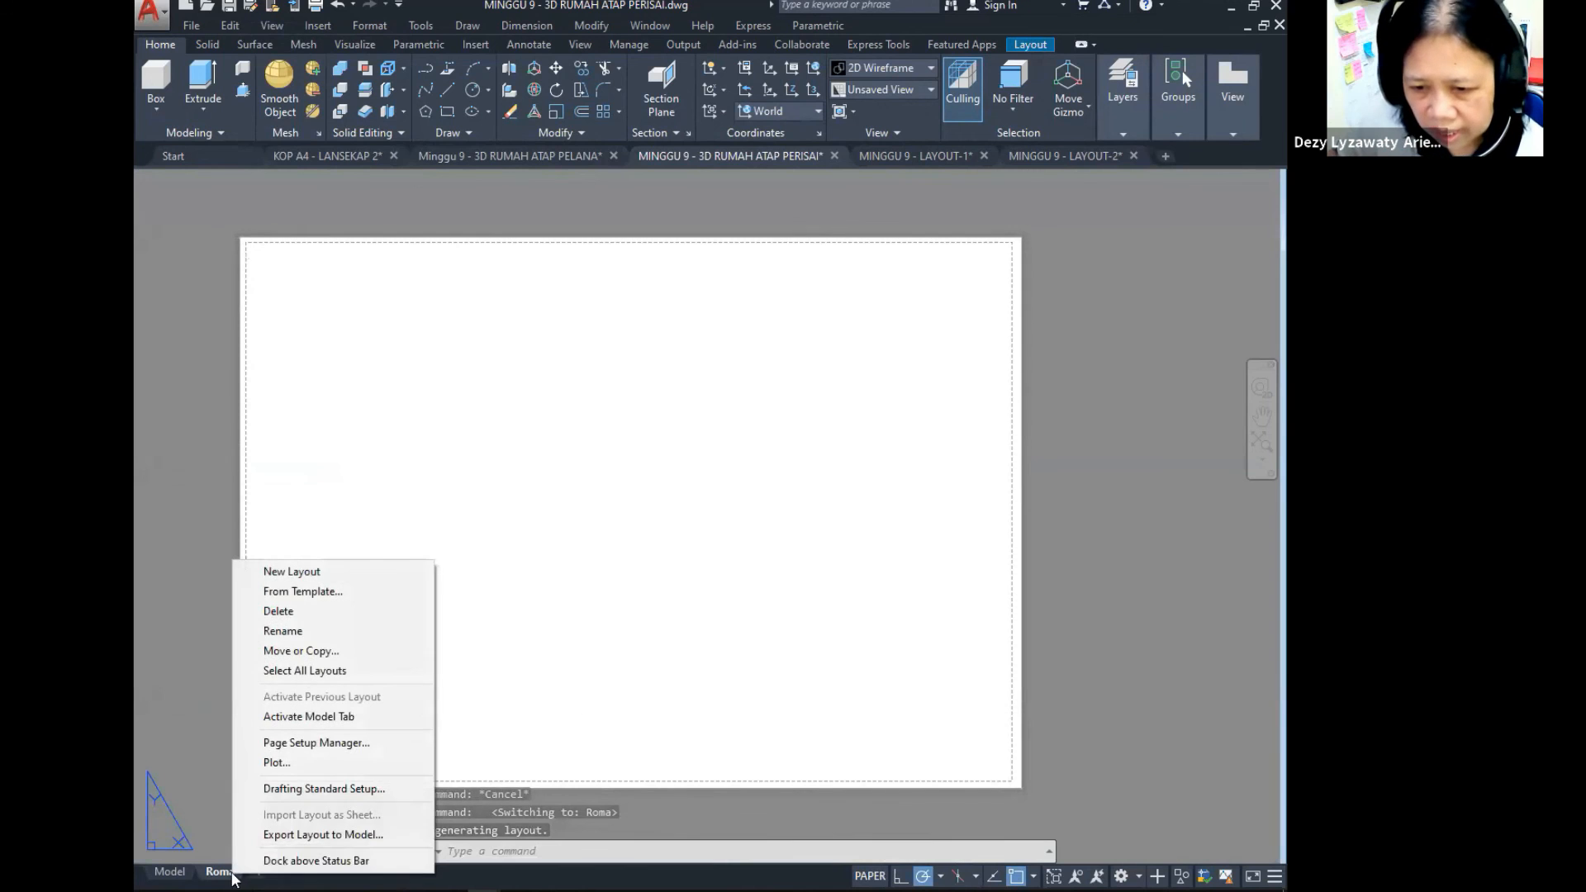
left_click(360, 743)
left_click(851, 419)
left_click(847, 495)
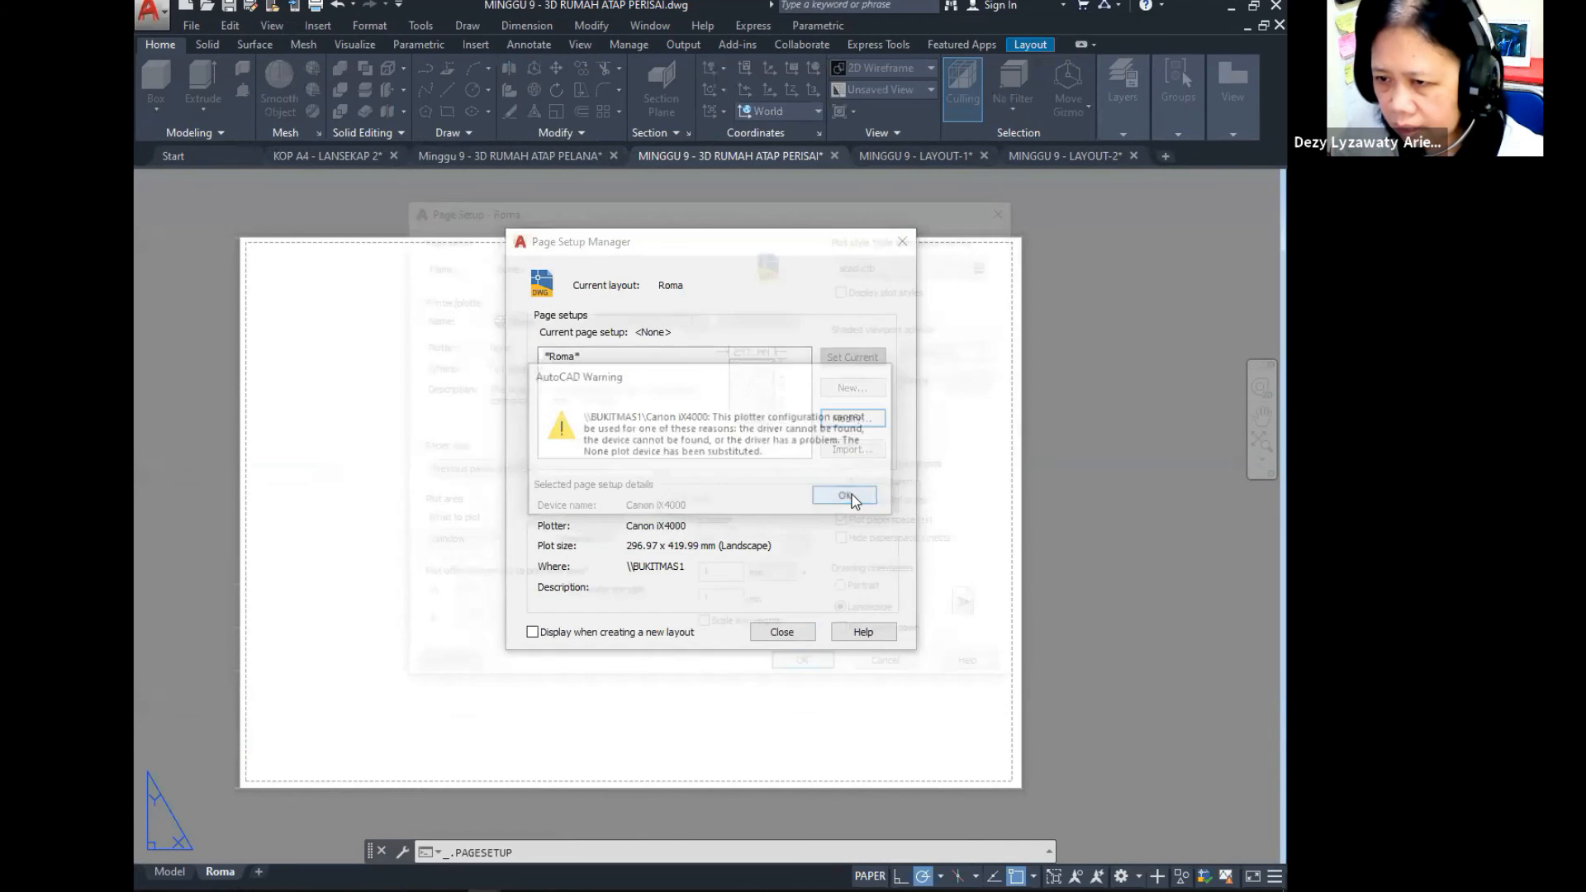
left_click(628, 317)
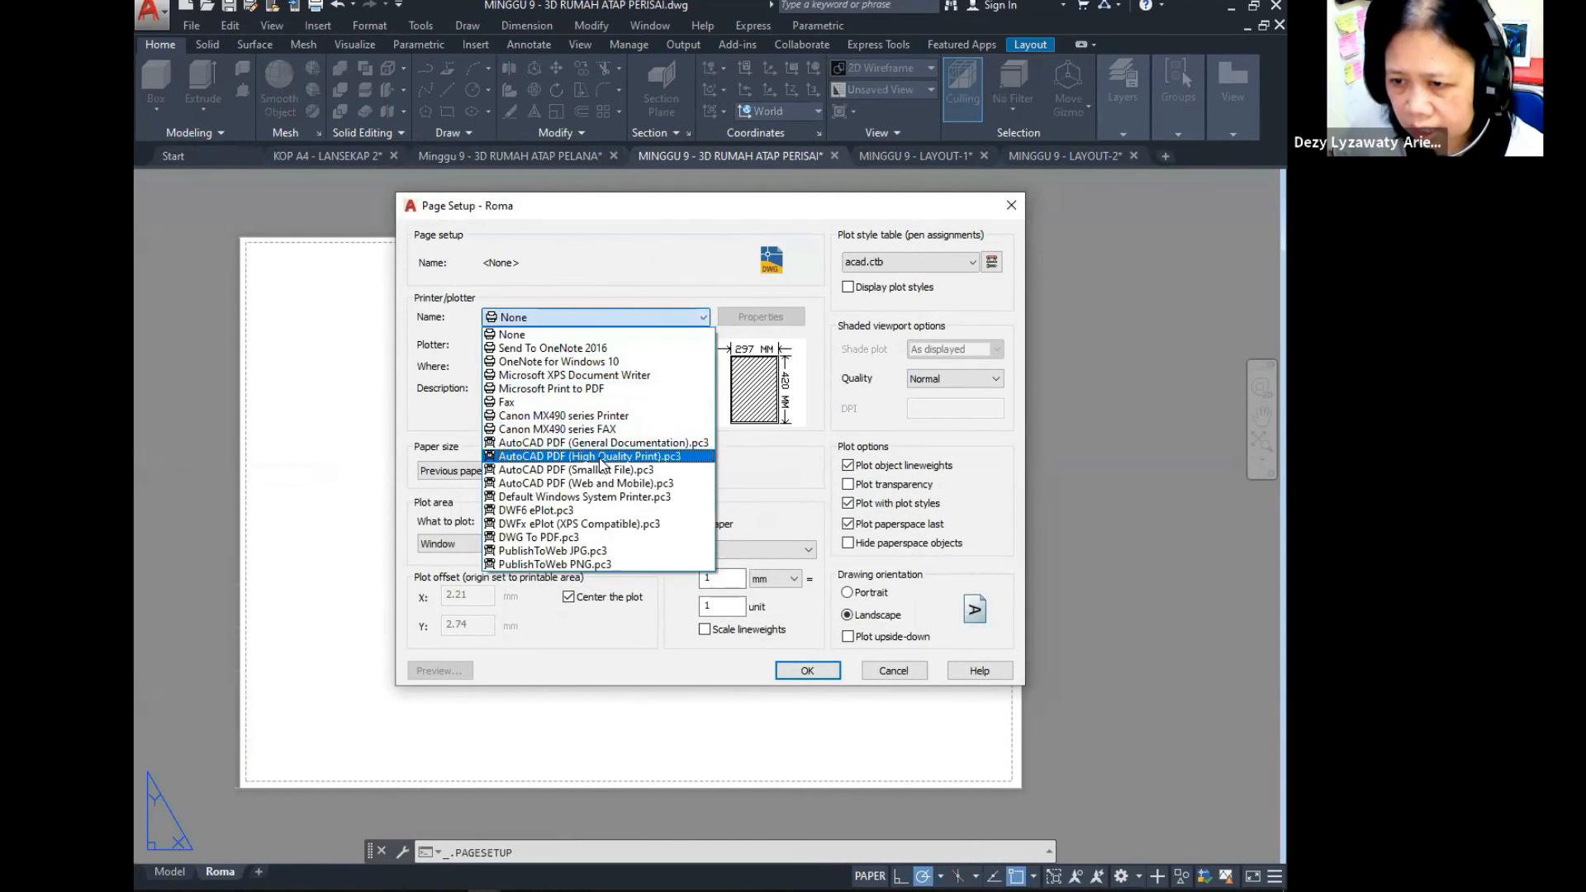
left_click(601, 458)
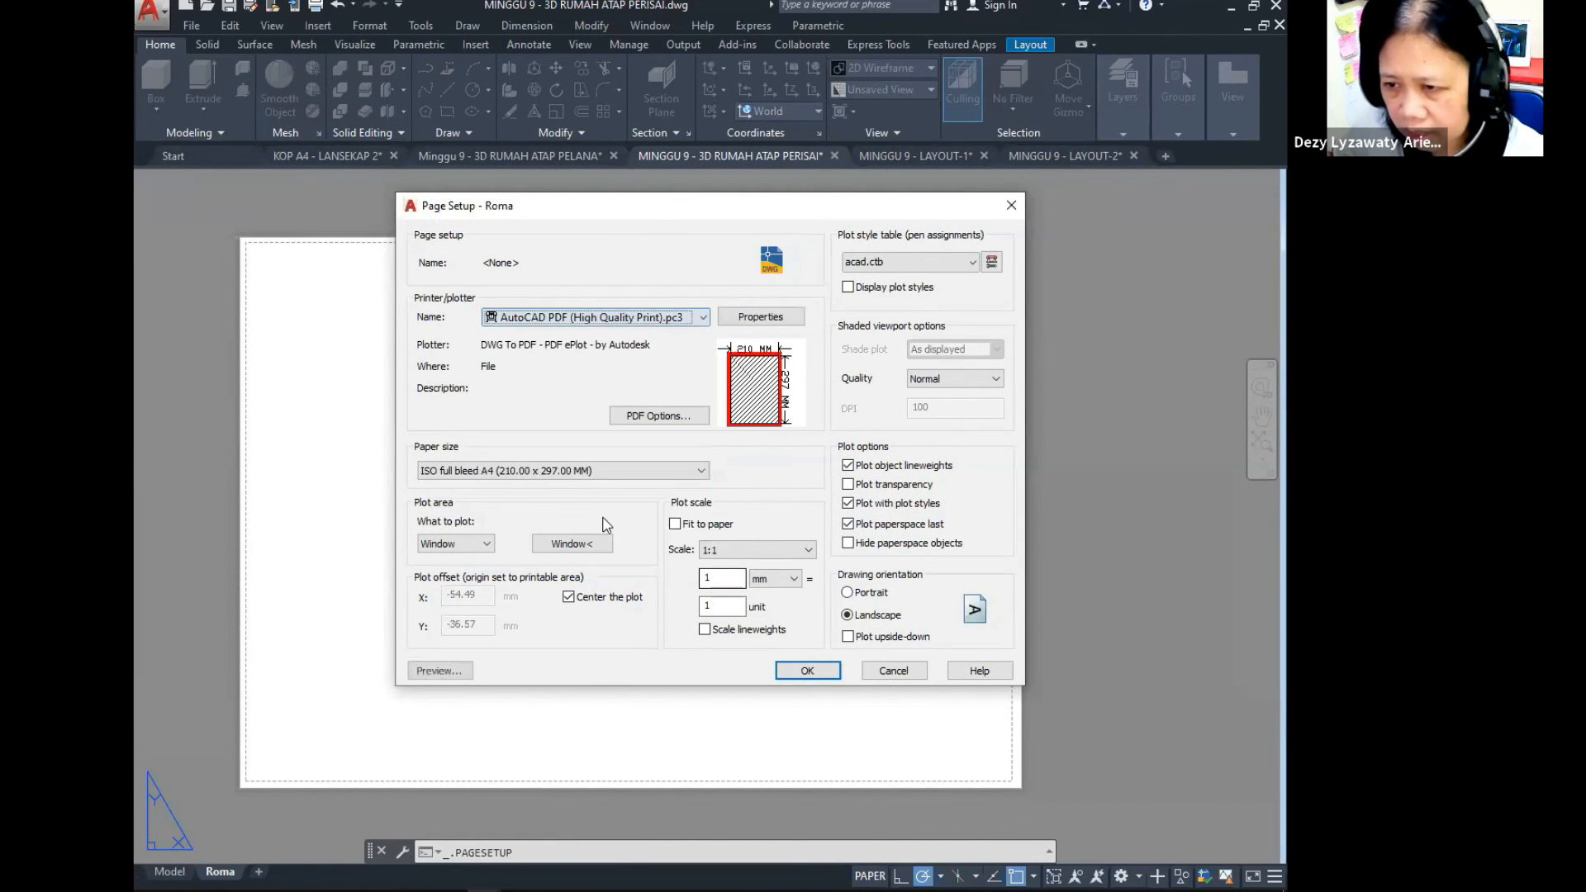
left_click(807, 670)
left_click(781, 633)
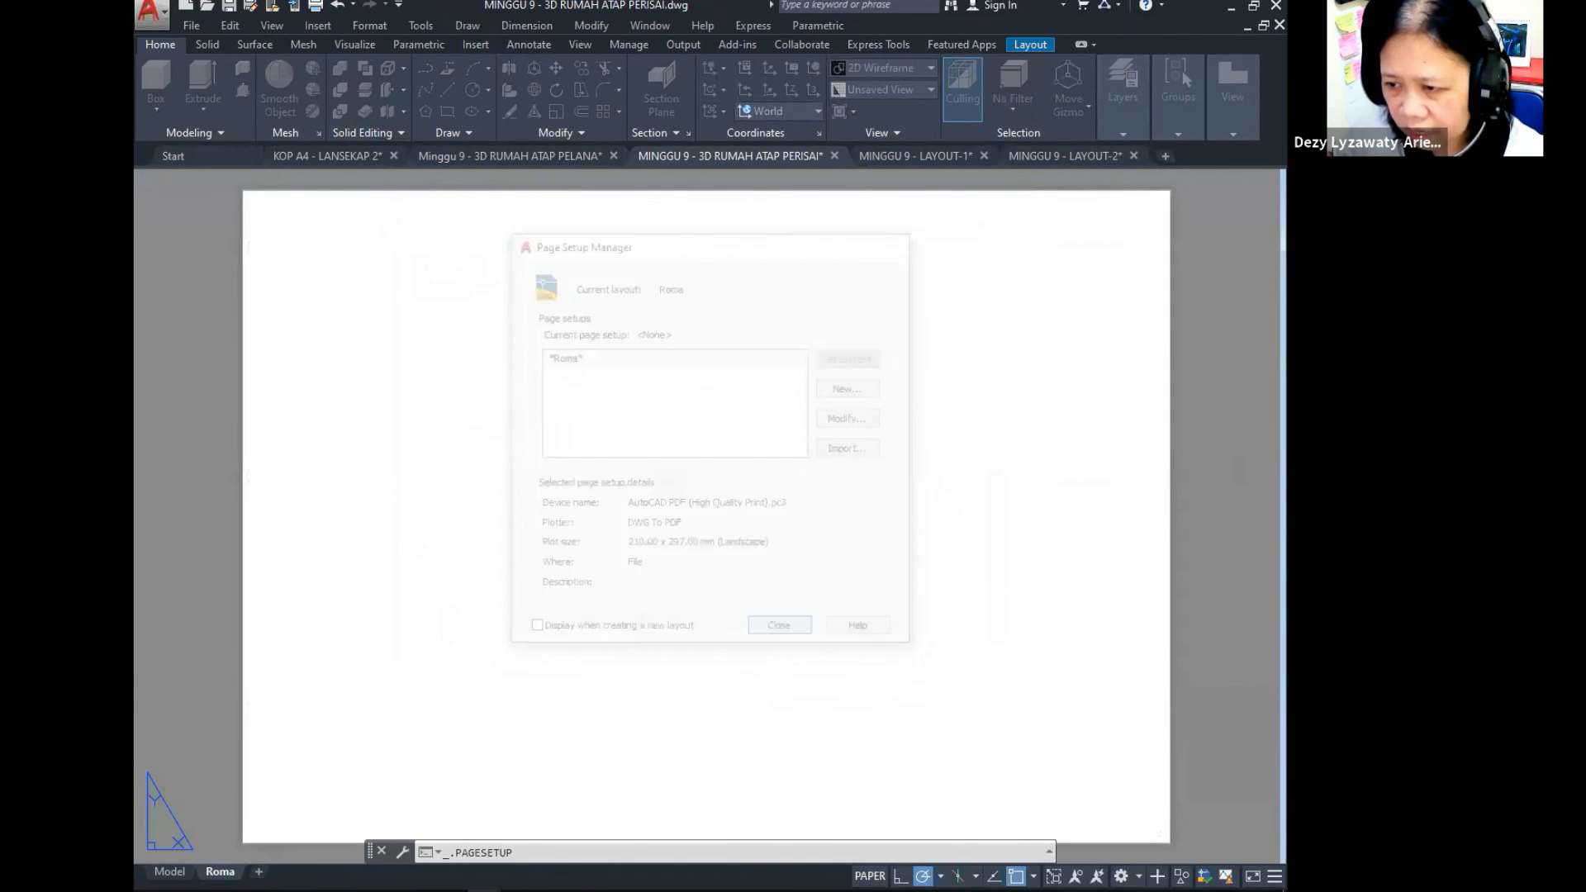
Step: Copy the title block frame from KOP A4 - LANSEKAP 2 and paste it at the Roma sheet's lower-left corner in MINGGU 9 - 3D RUMAH ATAP PERISAI
left_click(367, 156)
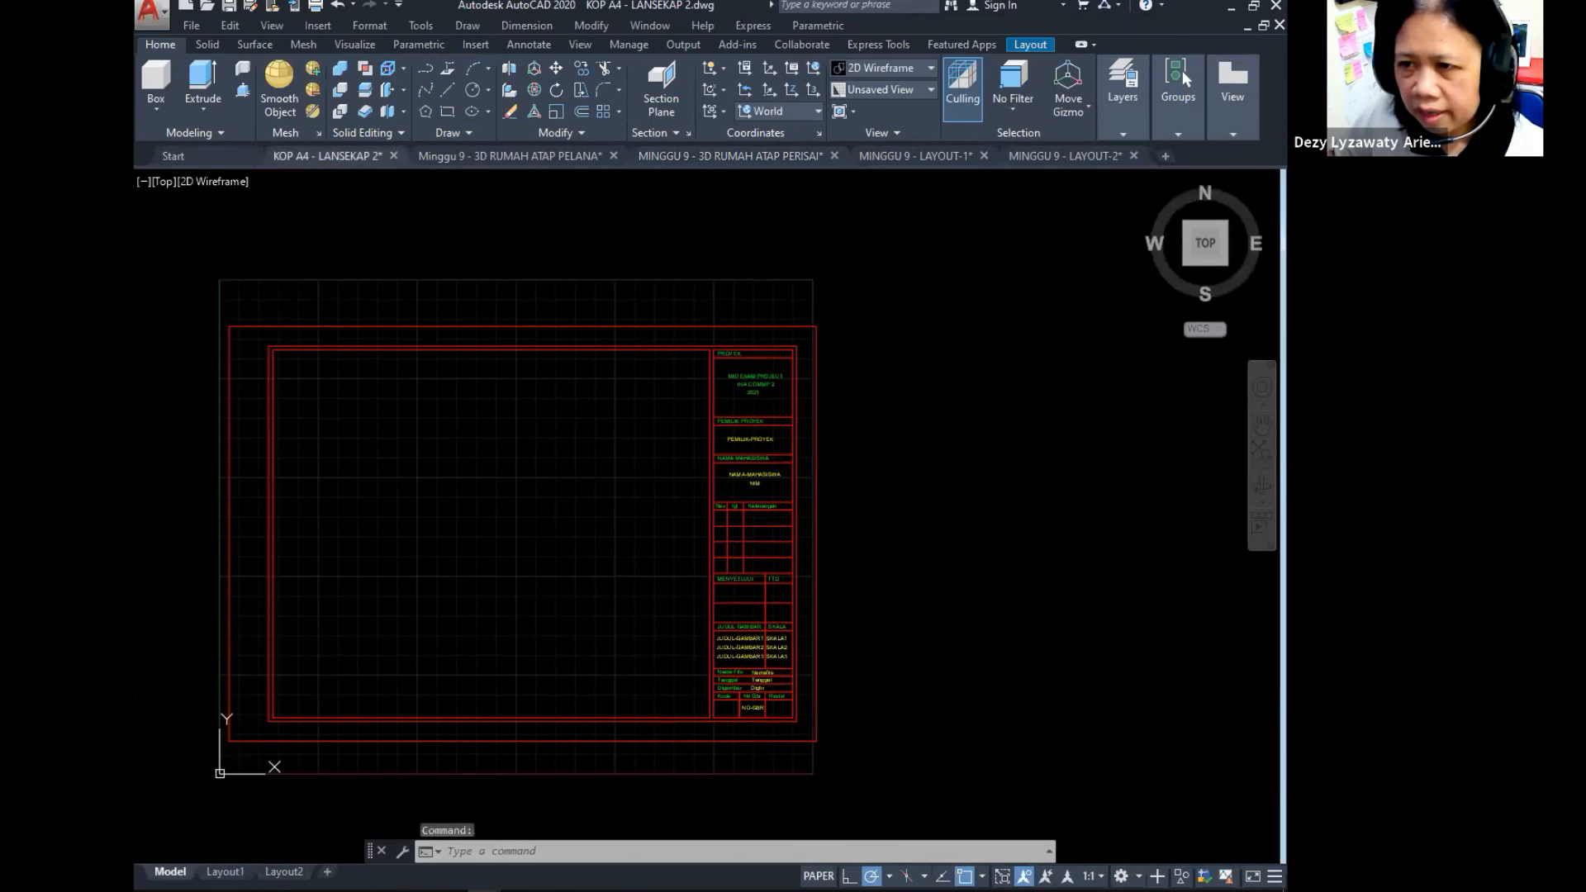
left_click(578, 290)
right_click(530, 347)
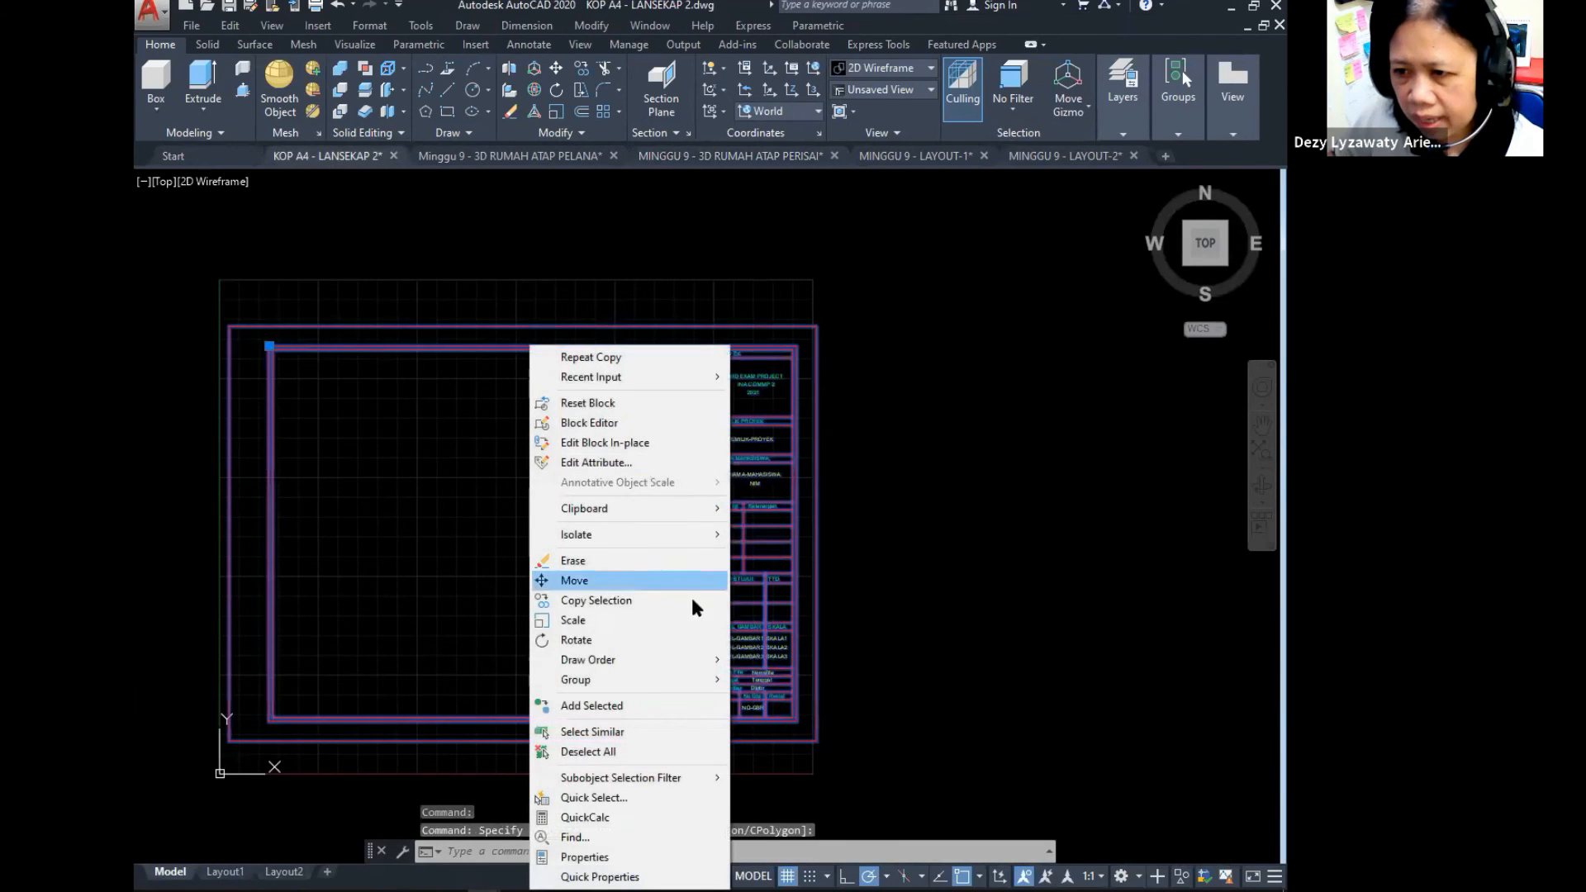
mouse_move(692, 508)
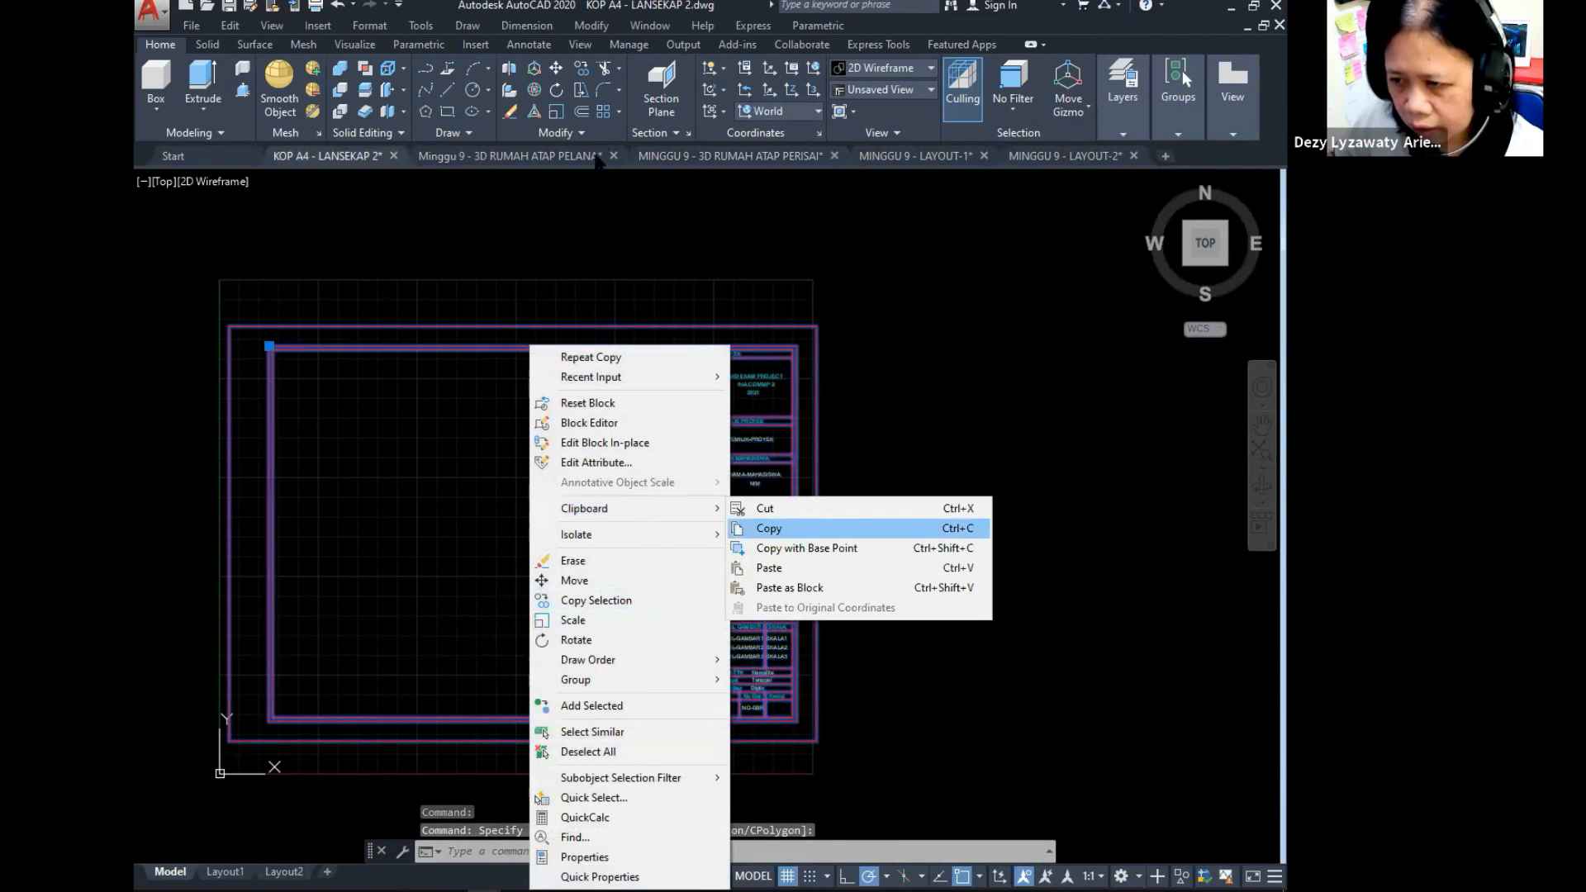
left_click(805, 529)
left_click(662, 157)
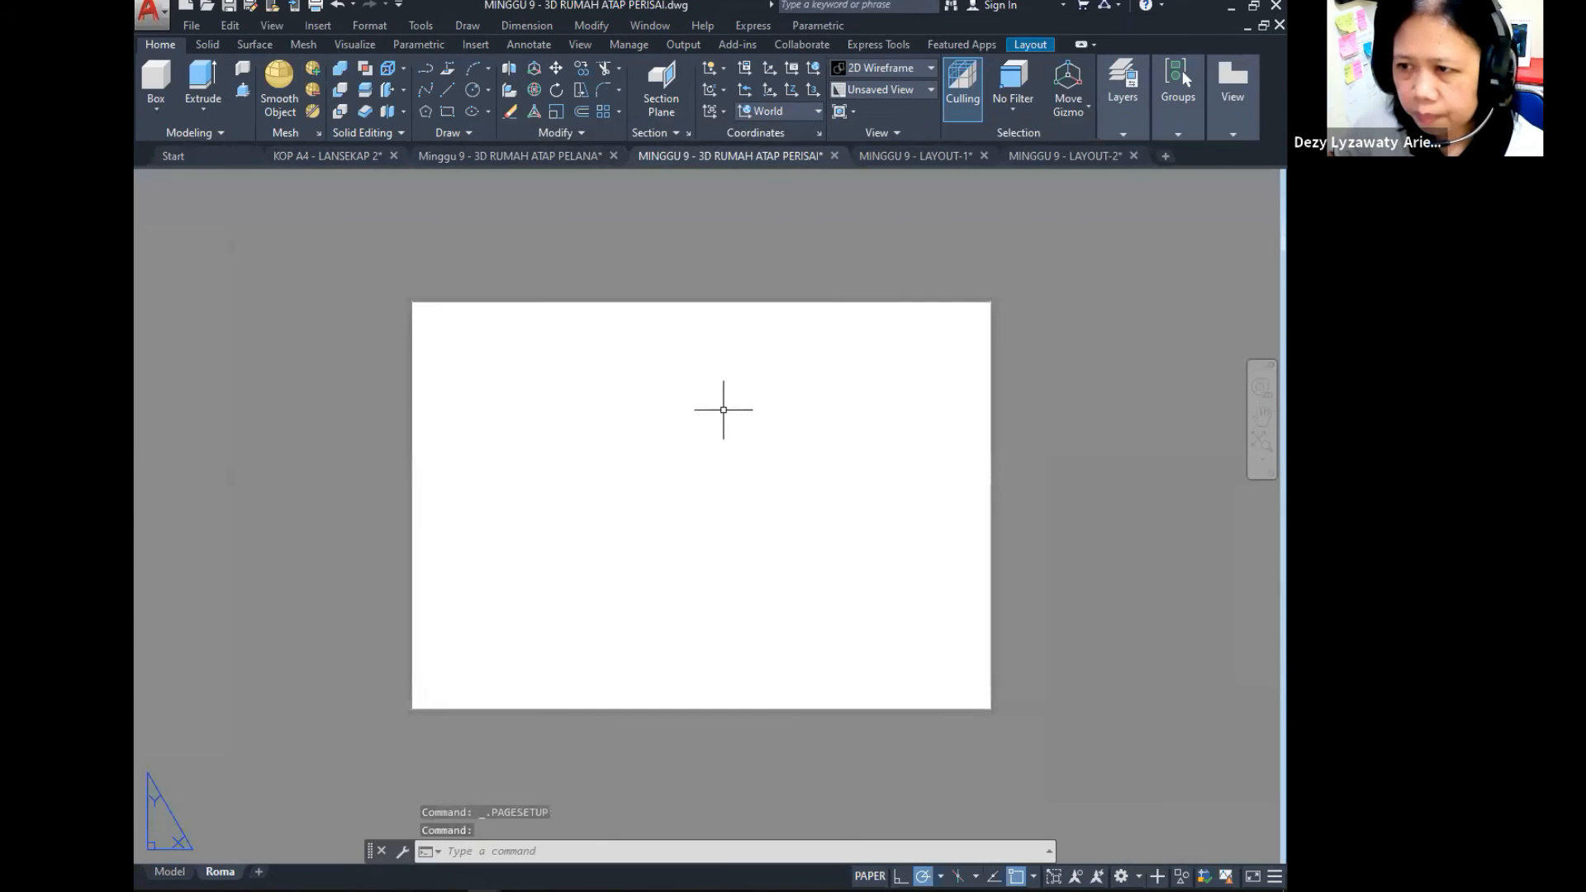
key("ctrl+v")
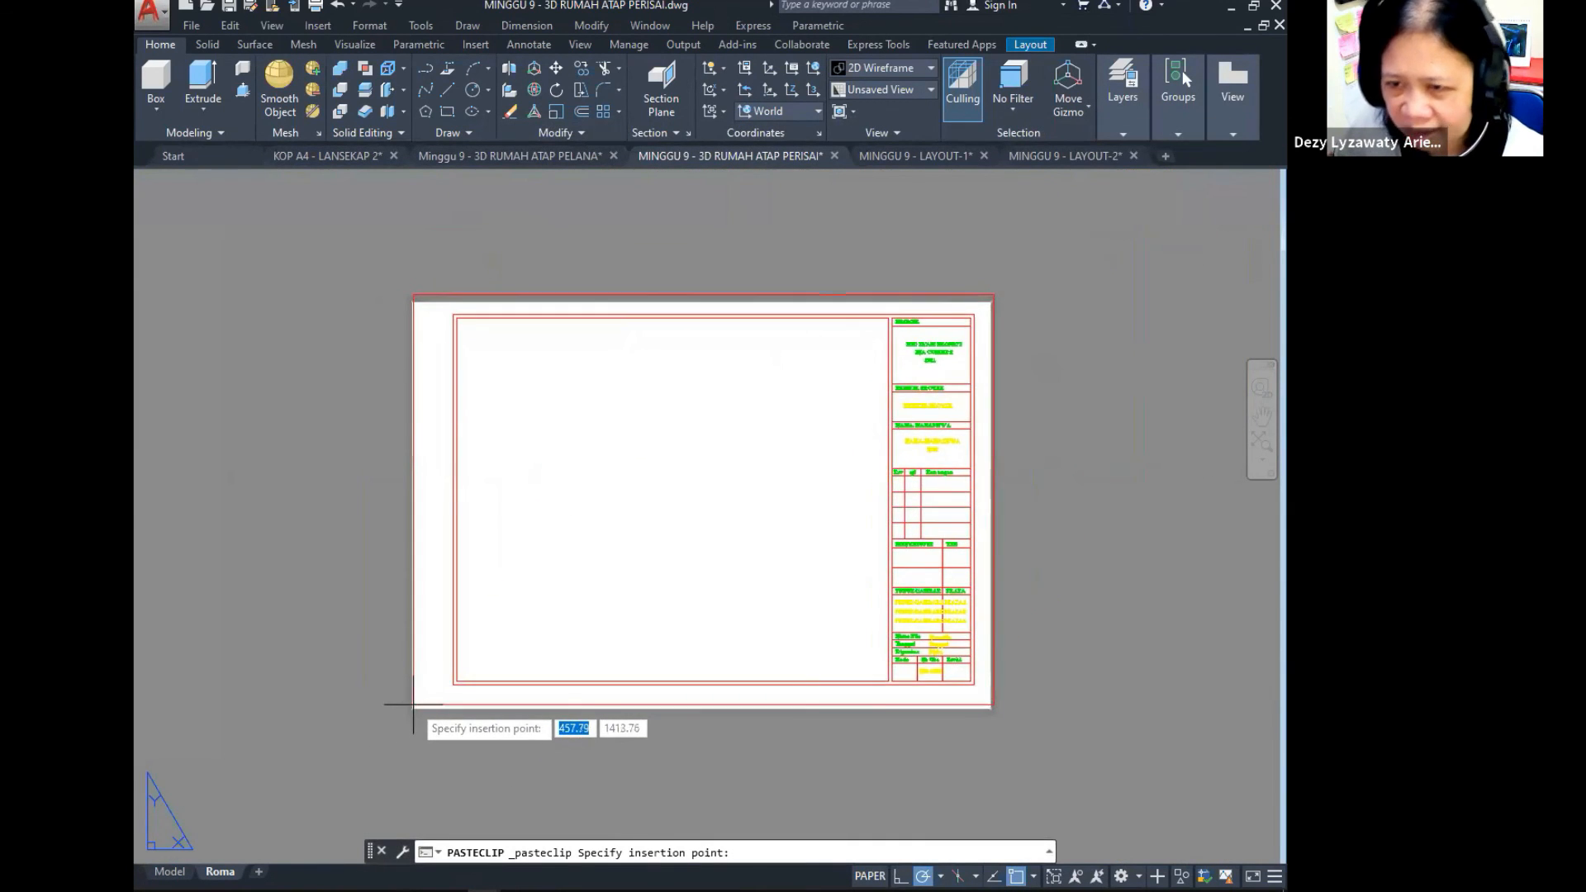
left_click(413, 709)
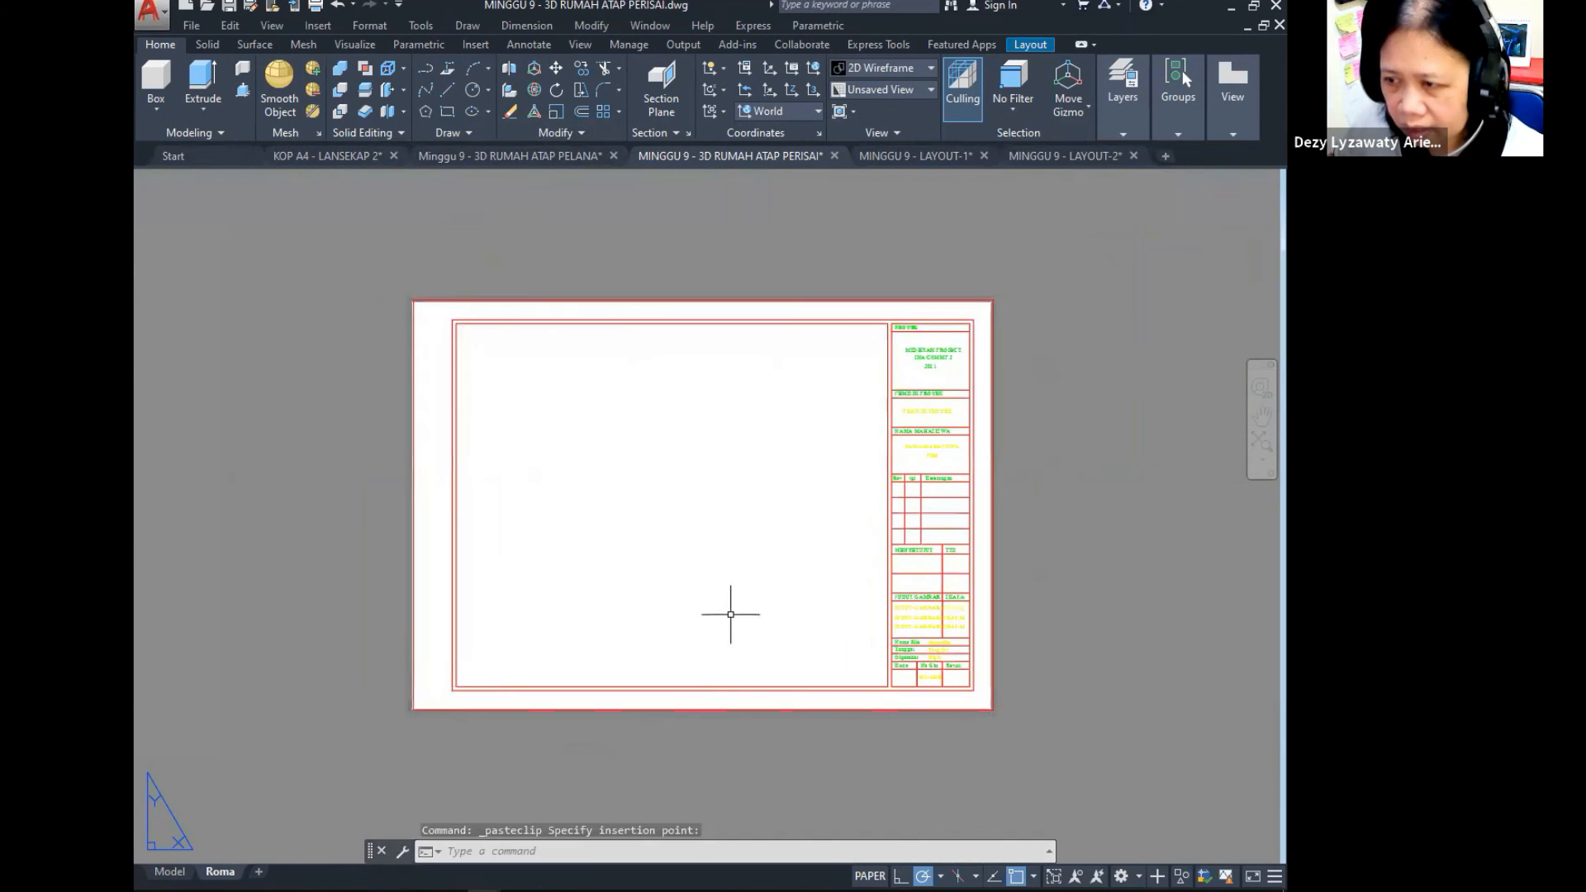
Step: Create four viewports filling the title block's inner drawing frame on the Roma layout, from its upper-left to its lower-right corner
middle_click_drag(730, 612, 698, 607)
scroll(711, 591, "up", 3)
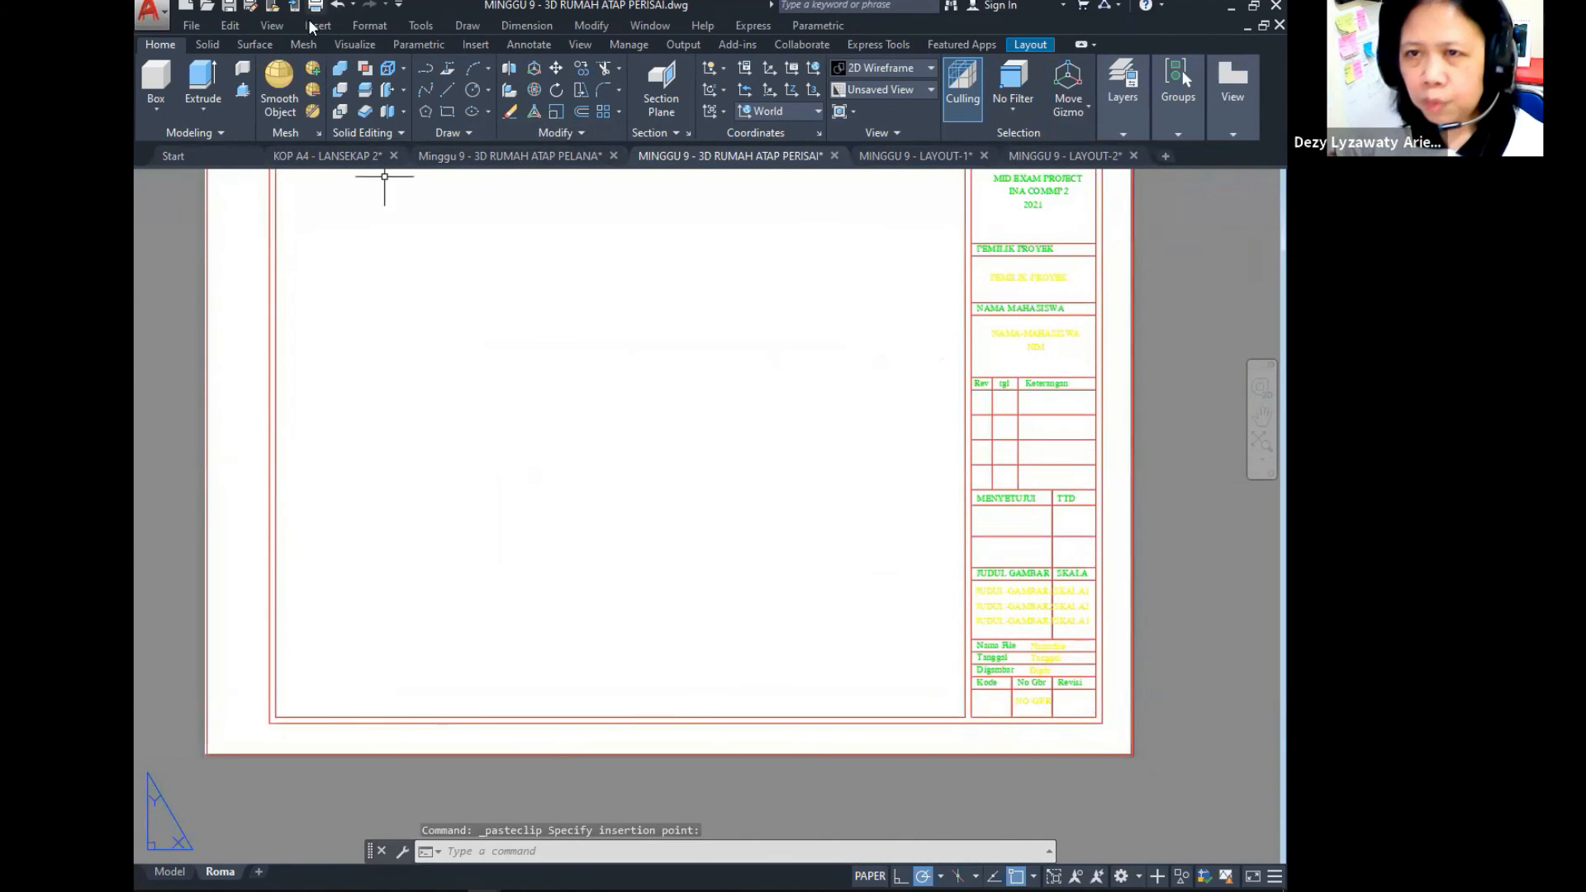
left_click(271, 25)
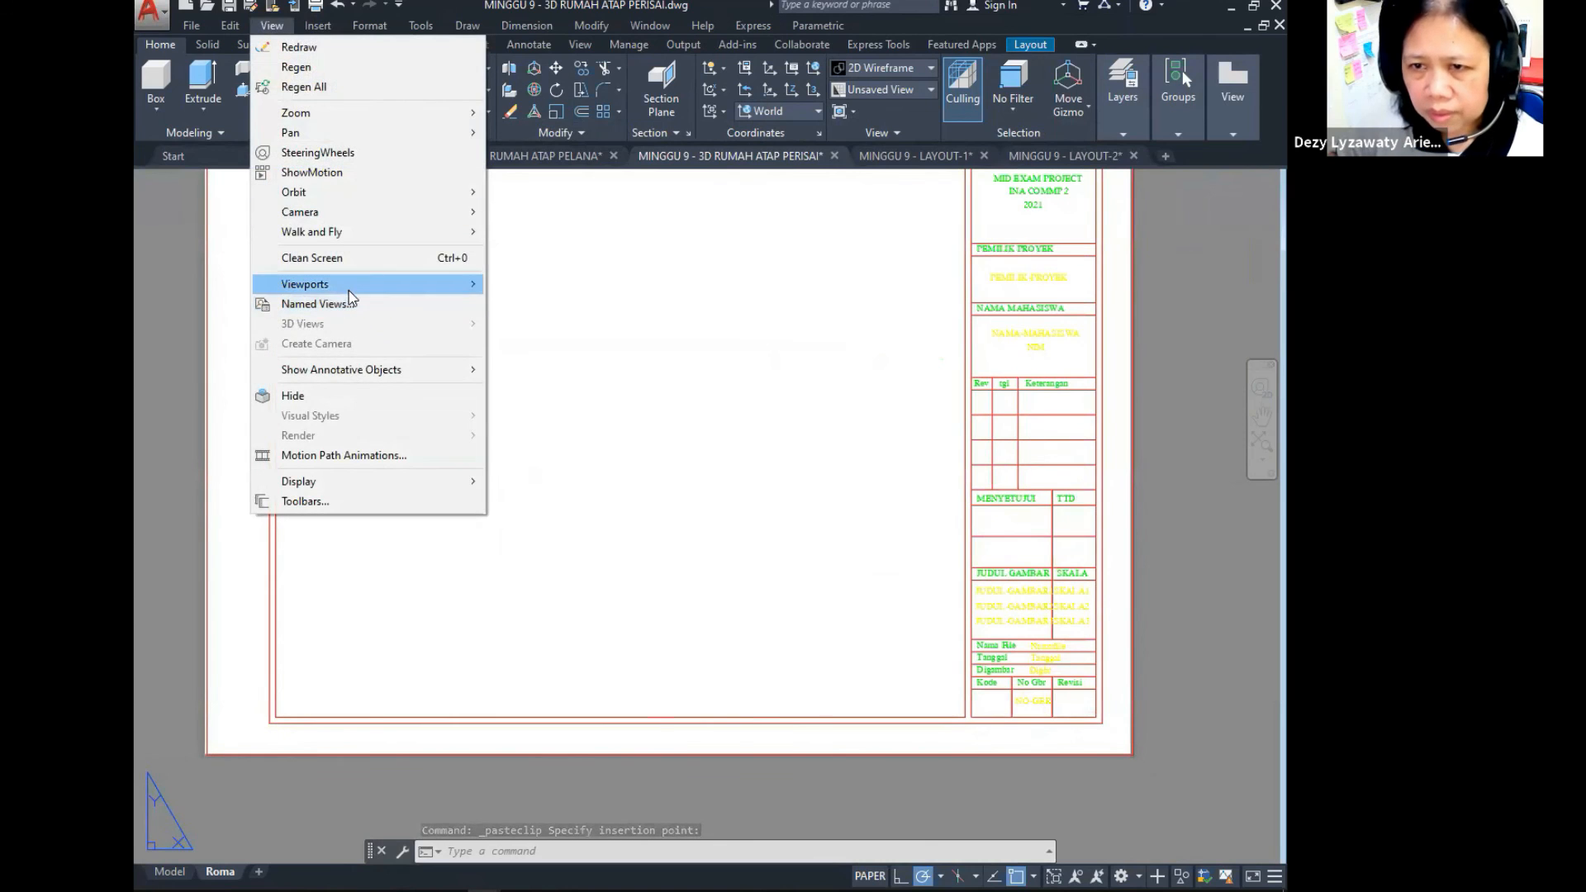
mouse_move(345, 283)
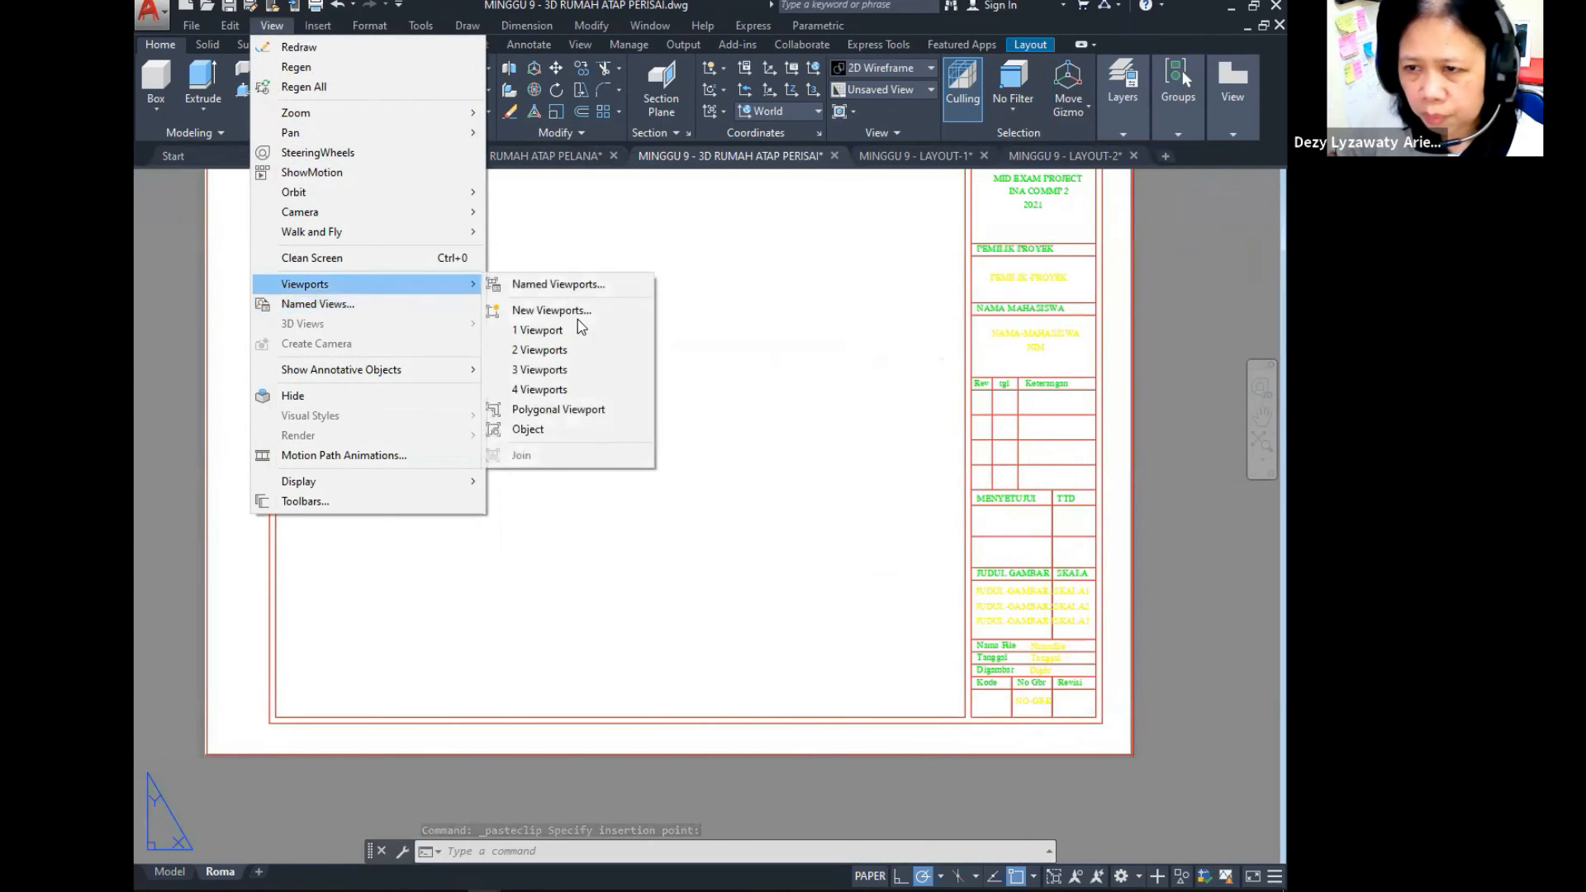
left_click(576, 392)
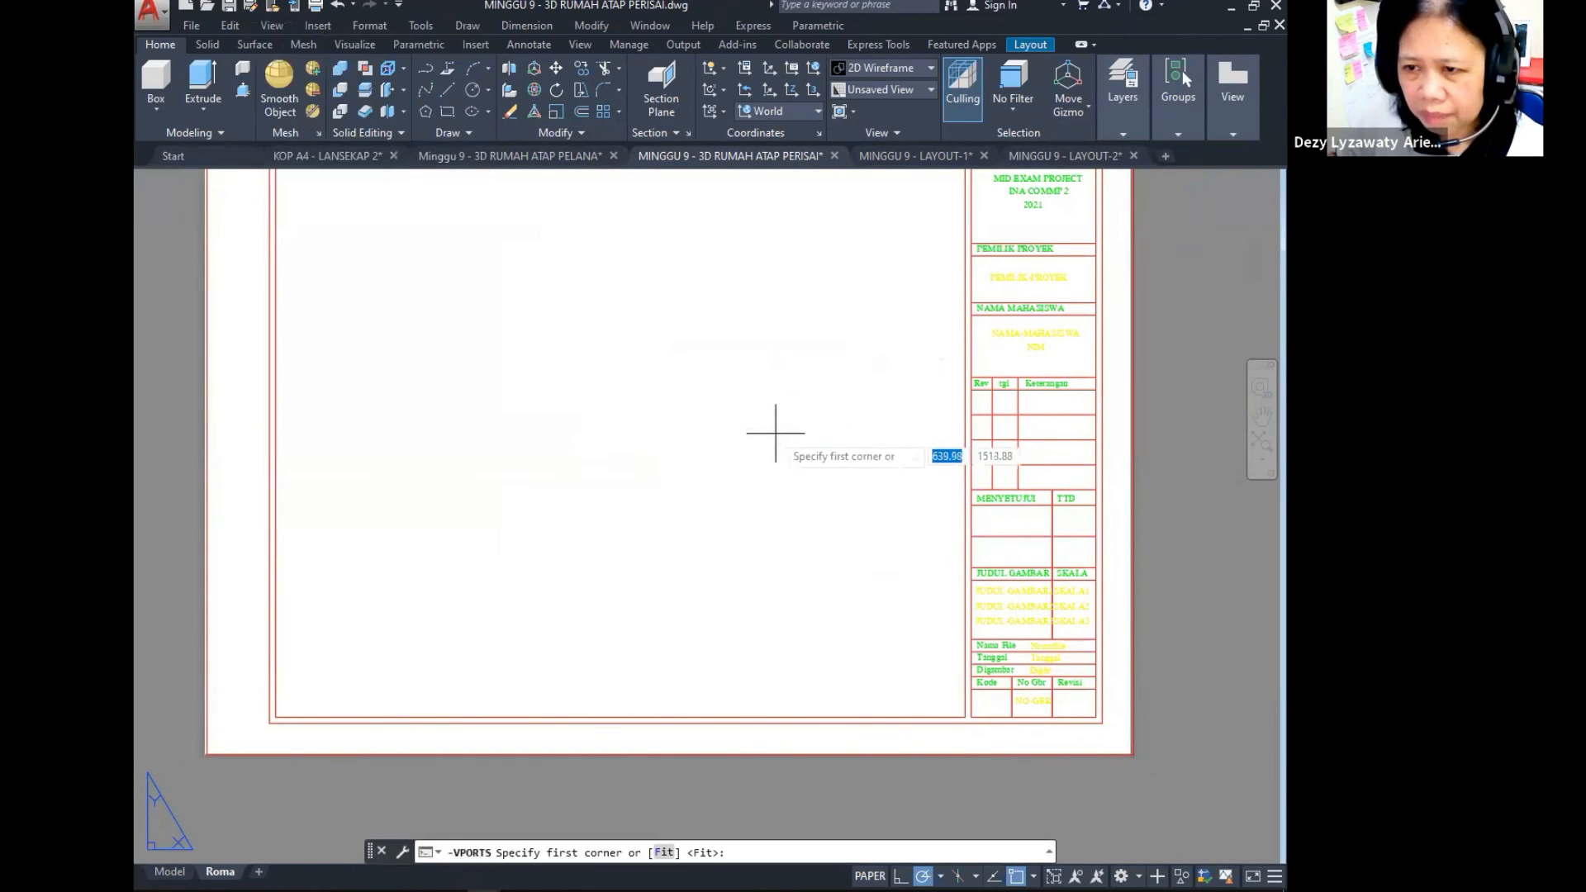
scroll(773, 425, "down", 4)
scroll(583, 326, "up", 4)
scroll(517, 256, "down", 3)
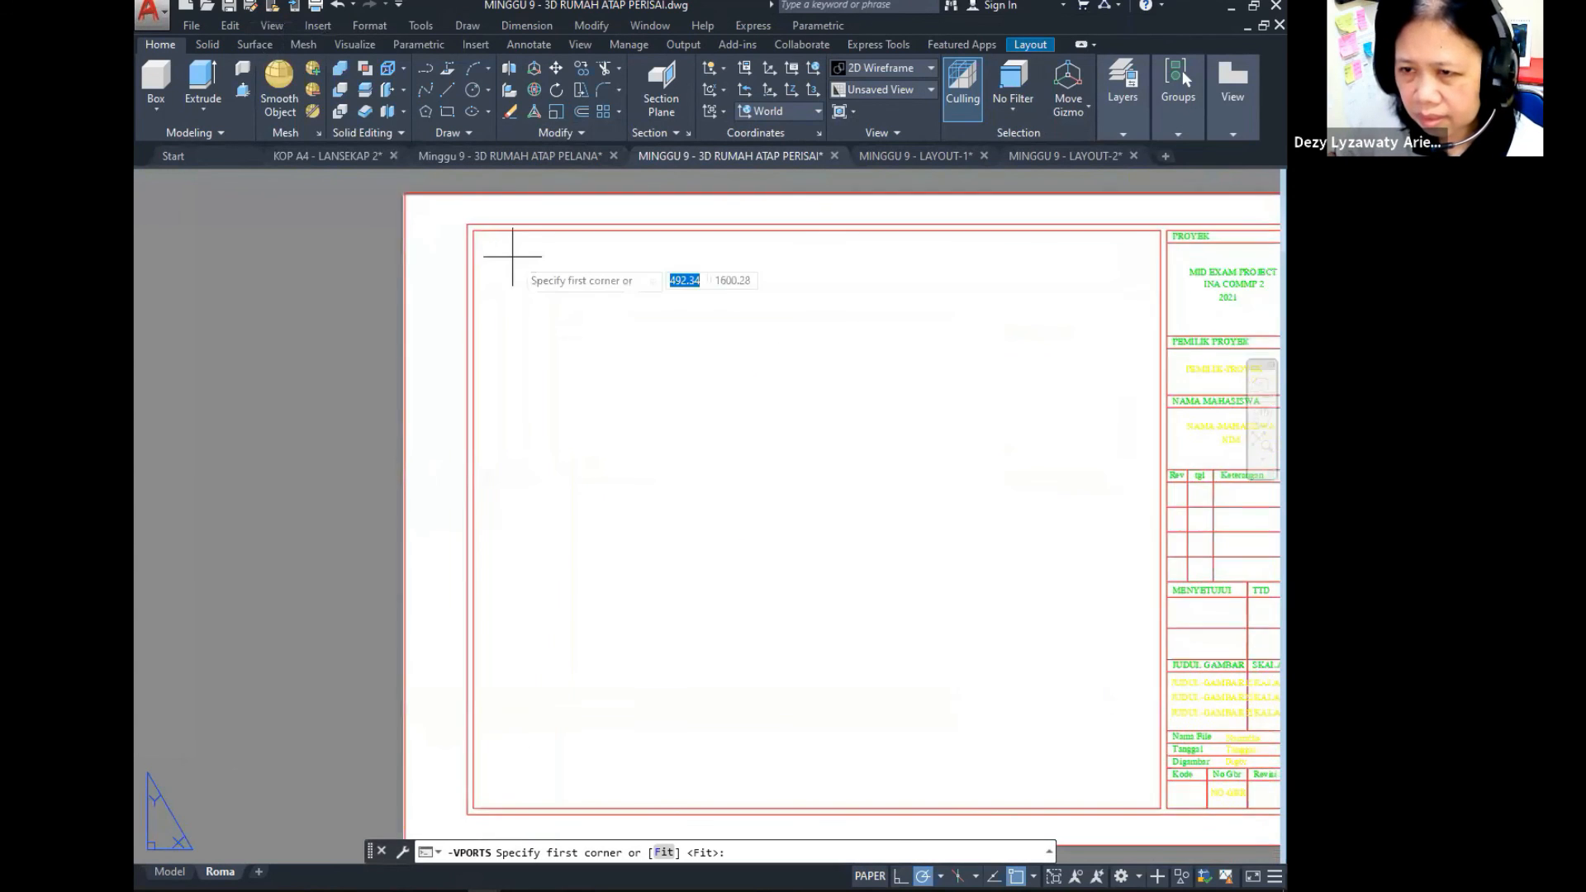
left_click(488, 241)
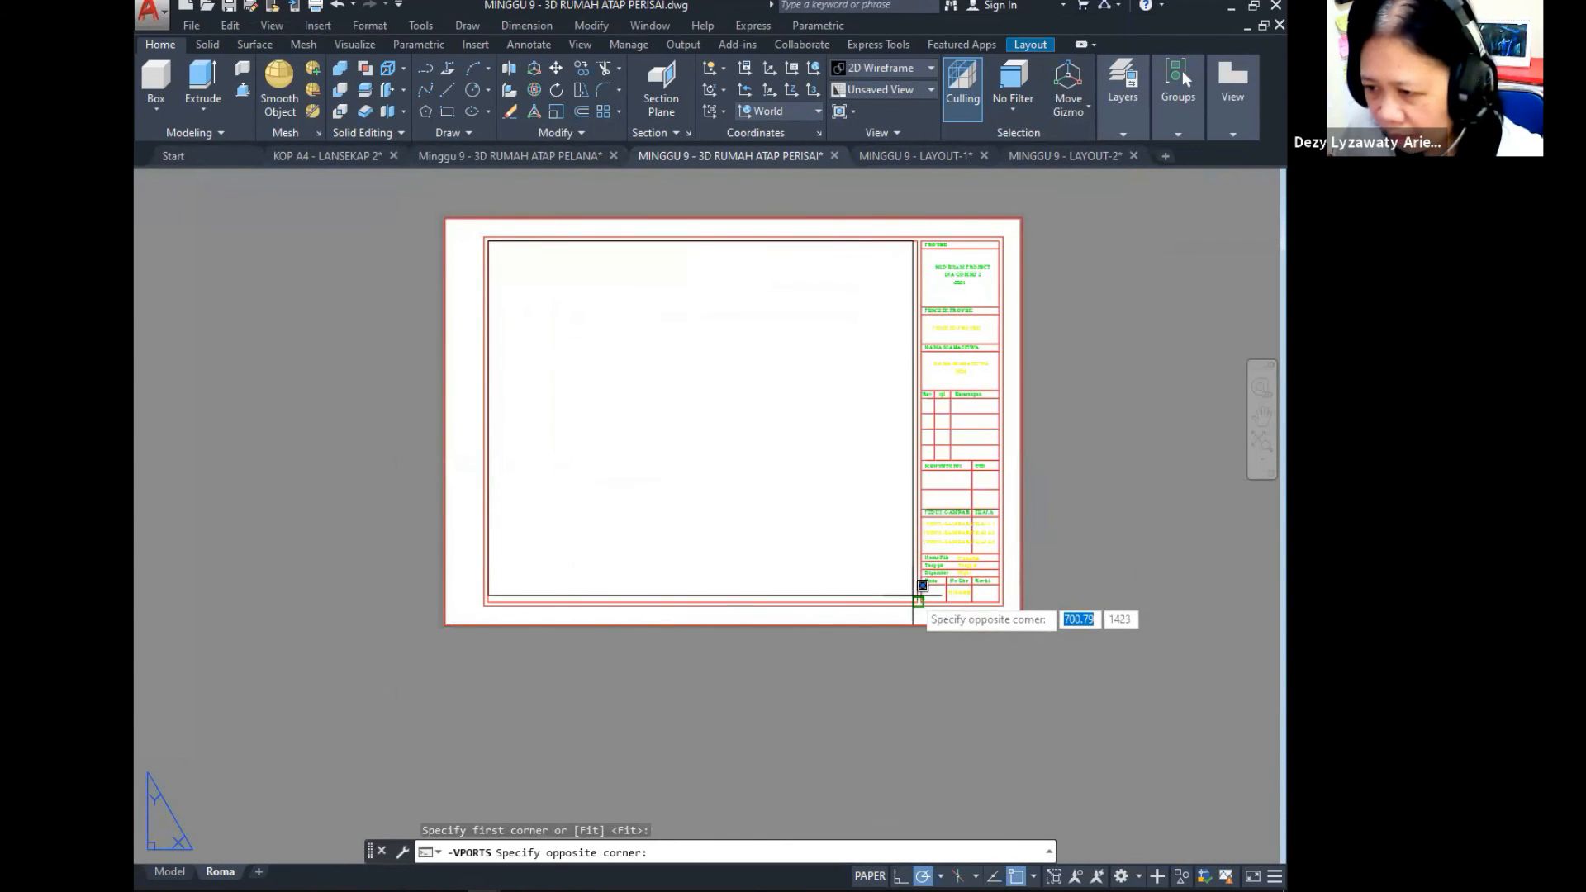
left_click(917, 602)
Step: Activate the upper-left viewport's model space and open the Properties palette to inspect its view settings
double_click(679, 404)
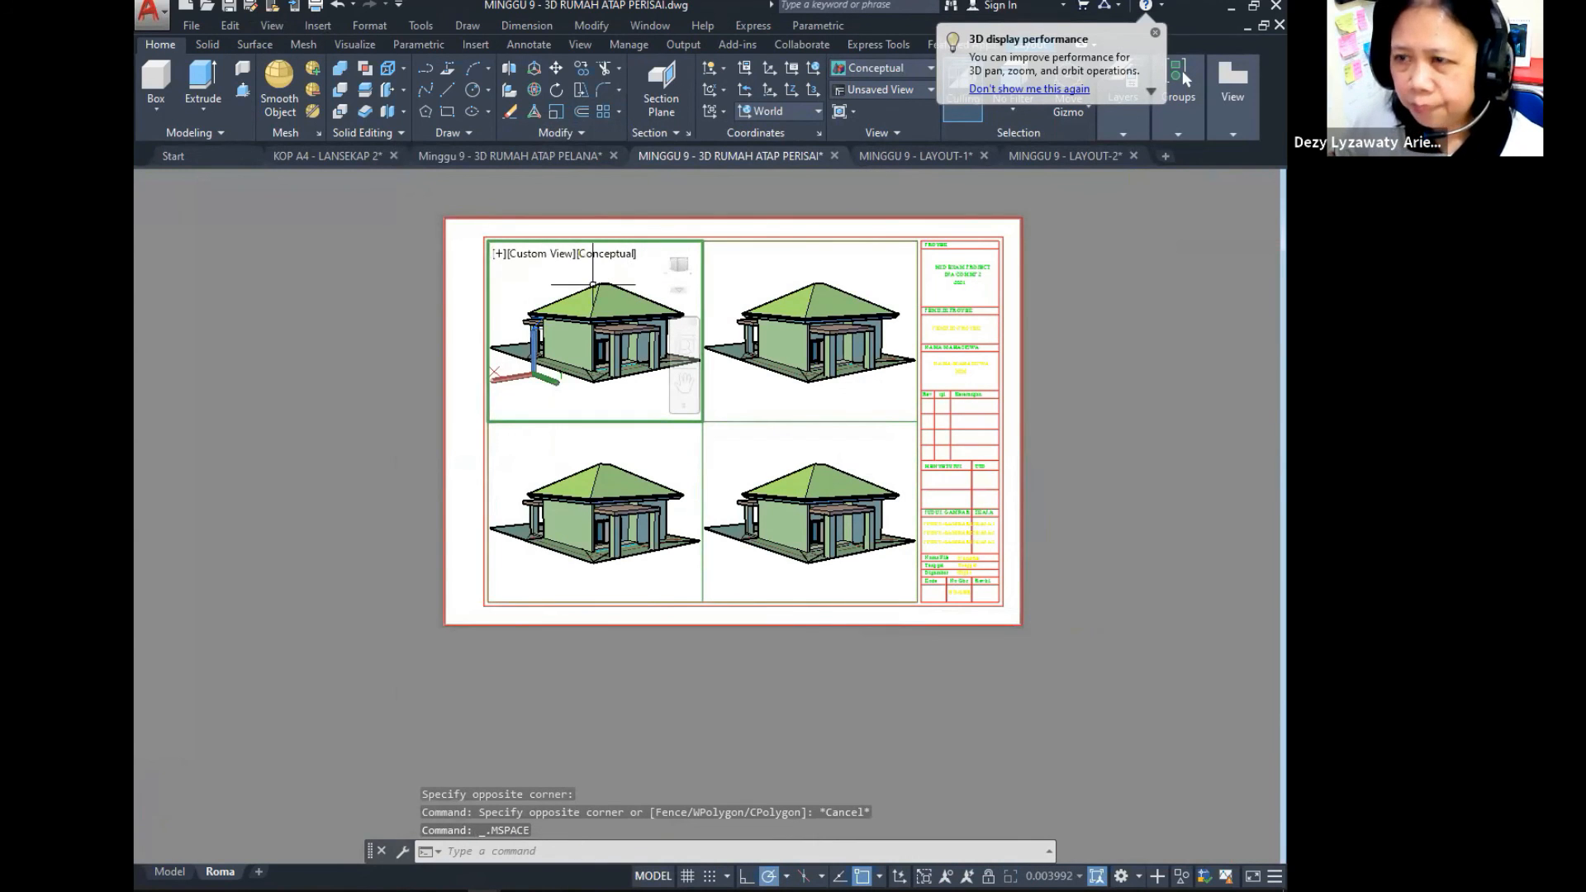
key("ctrl+1")
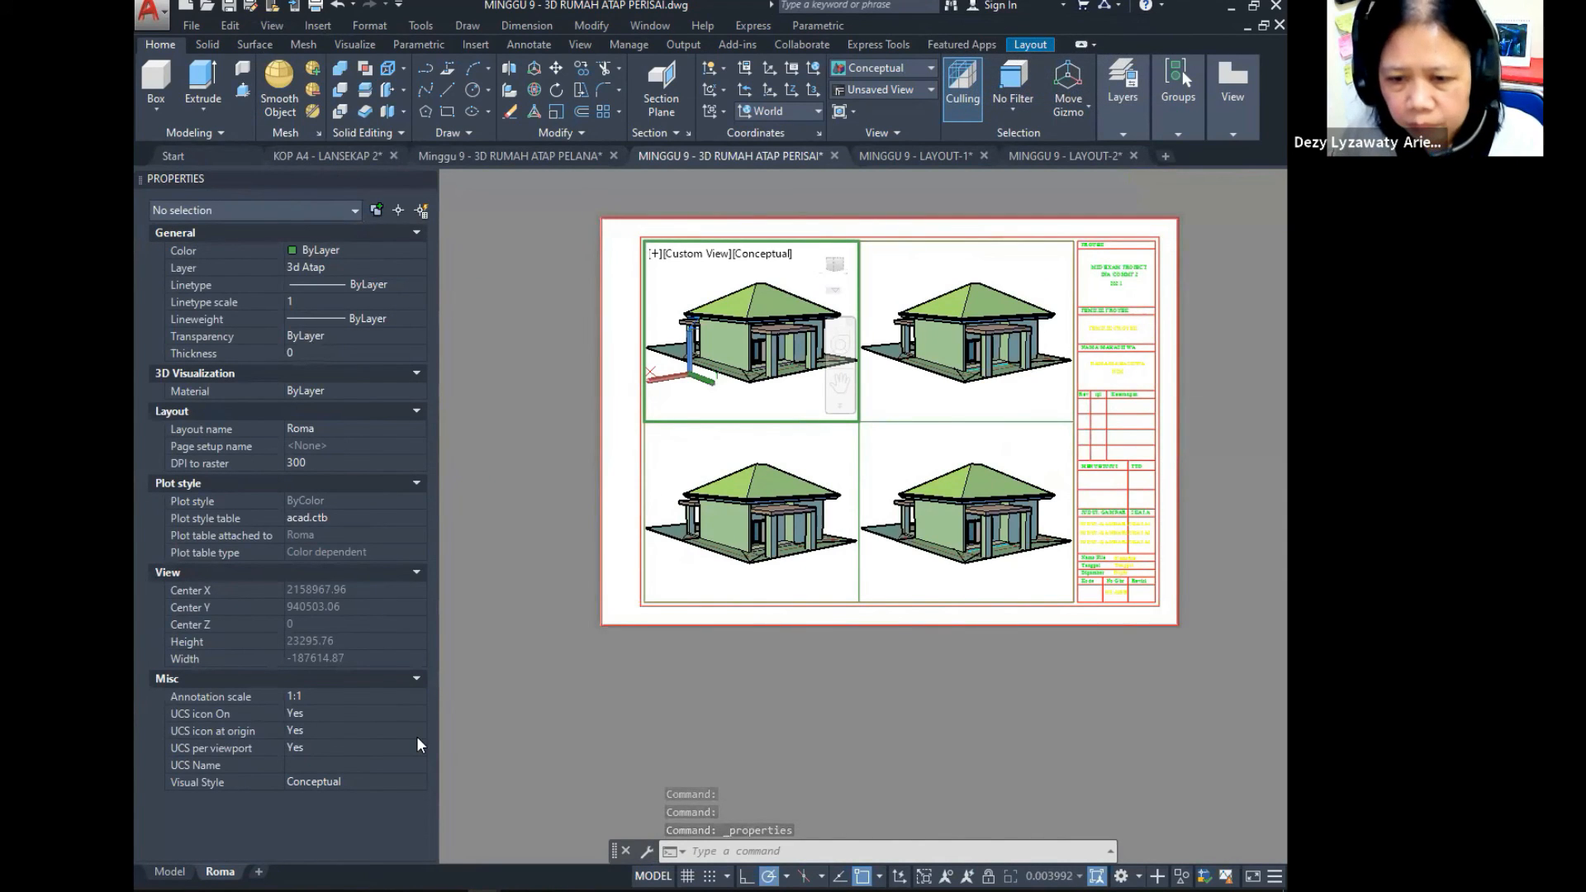
left_click(418, 573)
left_click(418, 576)
key("Escape")
key("Escape")
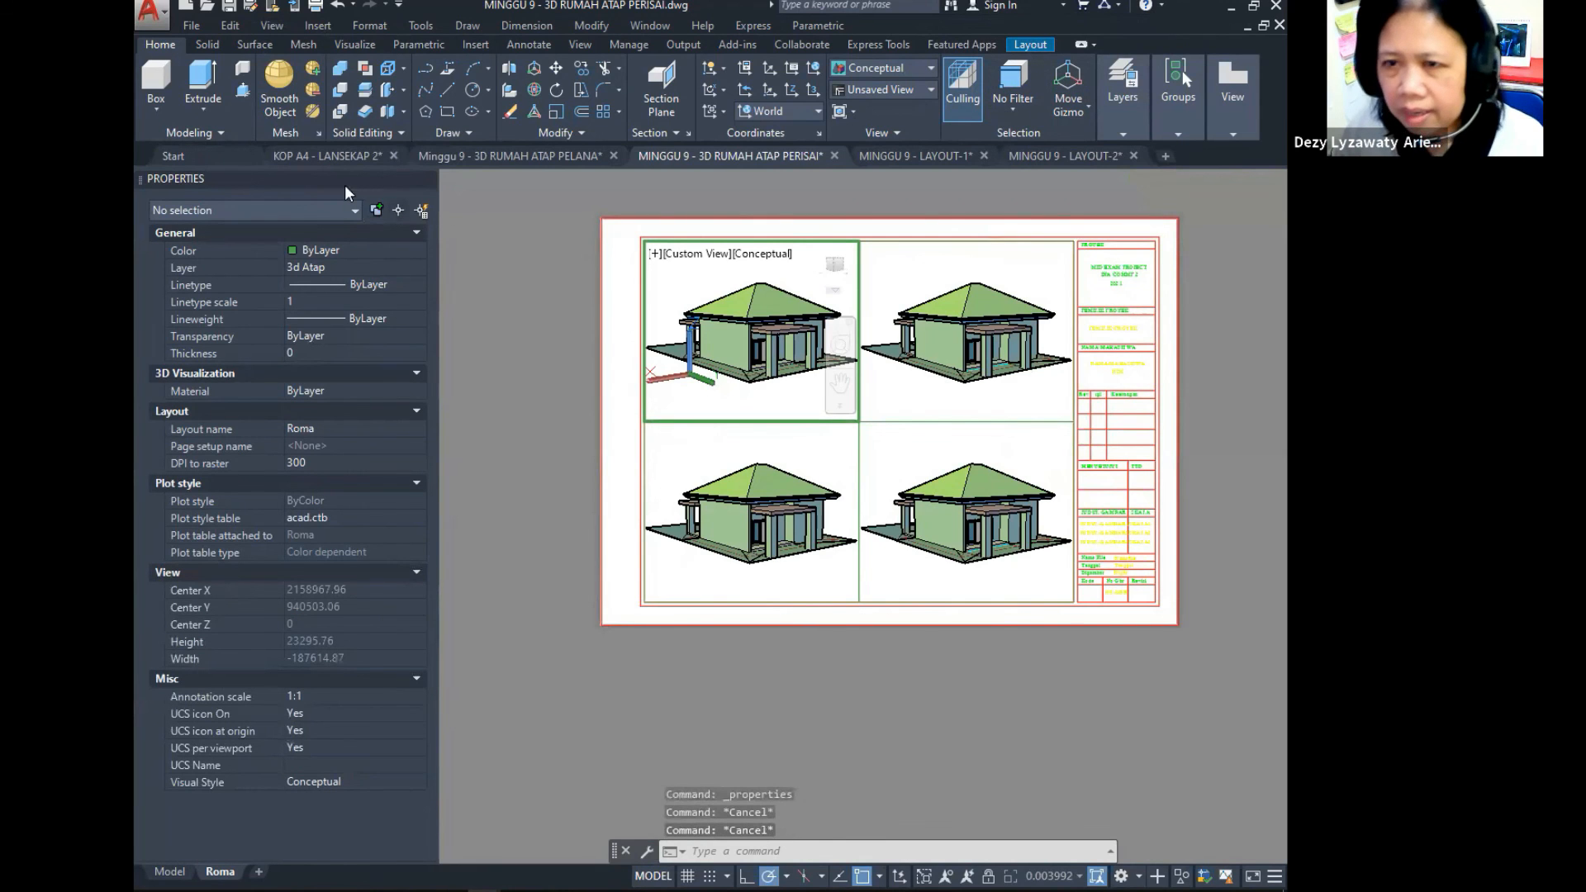
Step: Apply the named view VIEW 1 to the upper-left viewport of the Roma layout
left_click(272, 25)
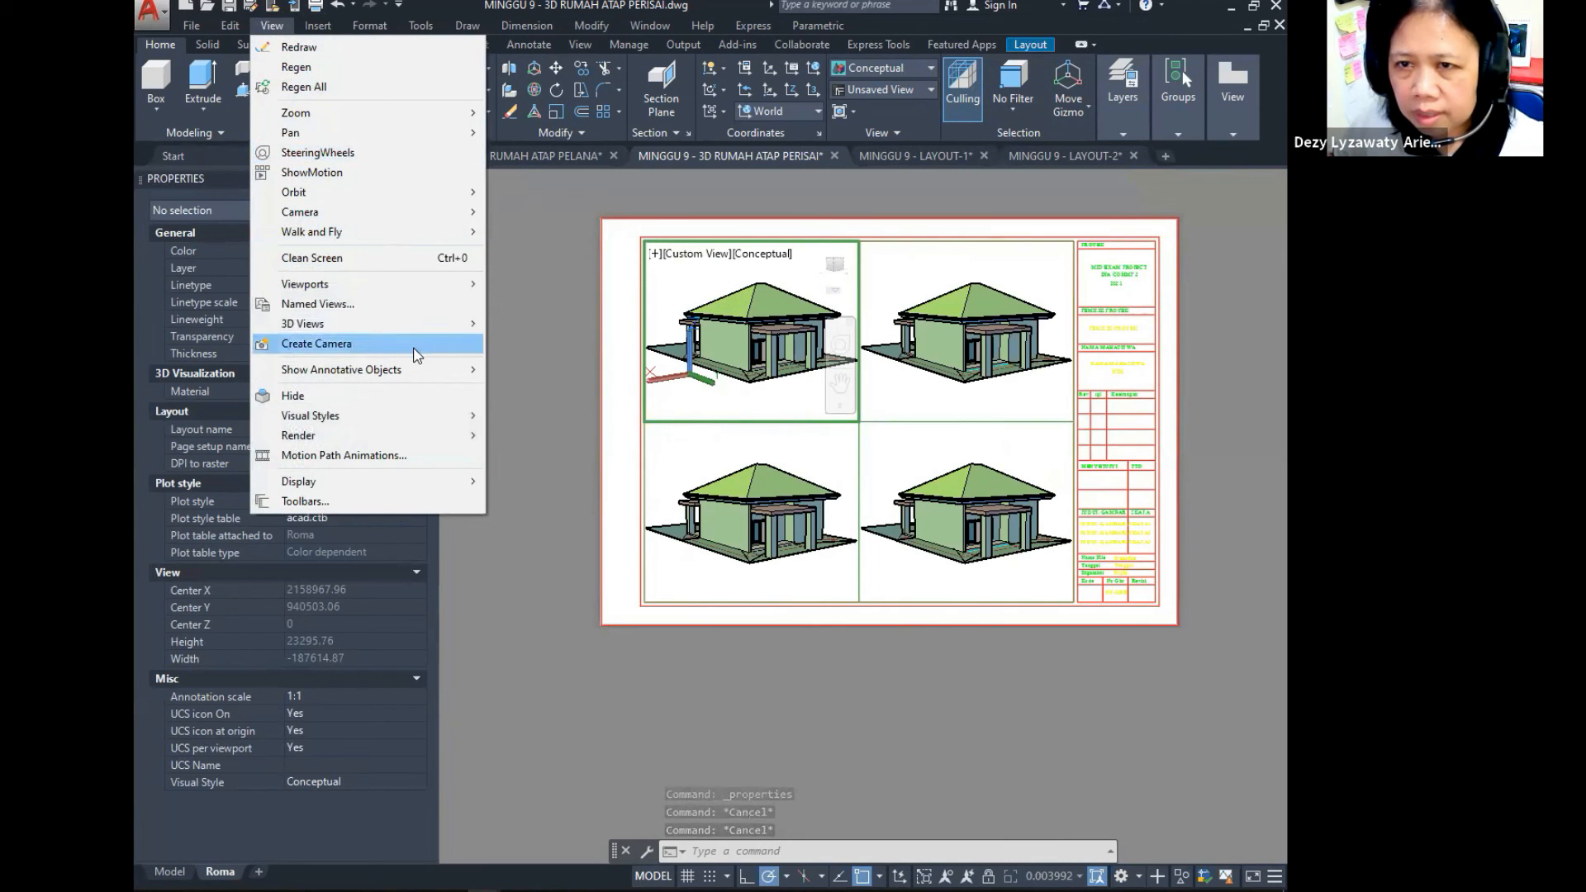
left_click(420, 304)
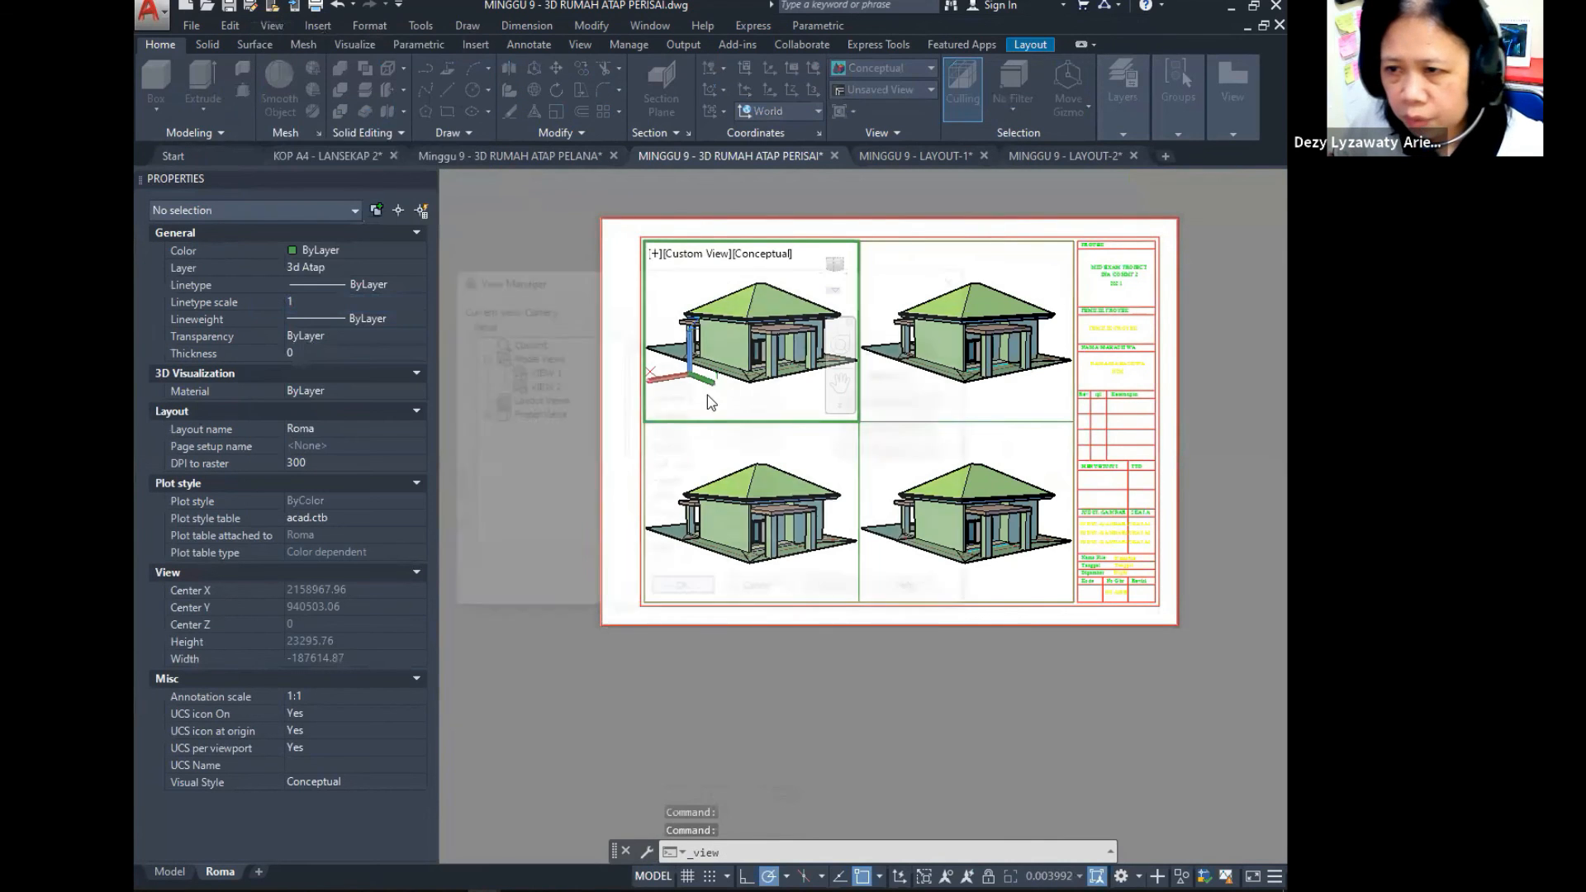
left_click(540, 371)
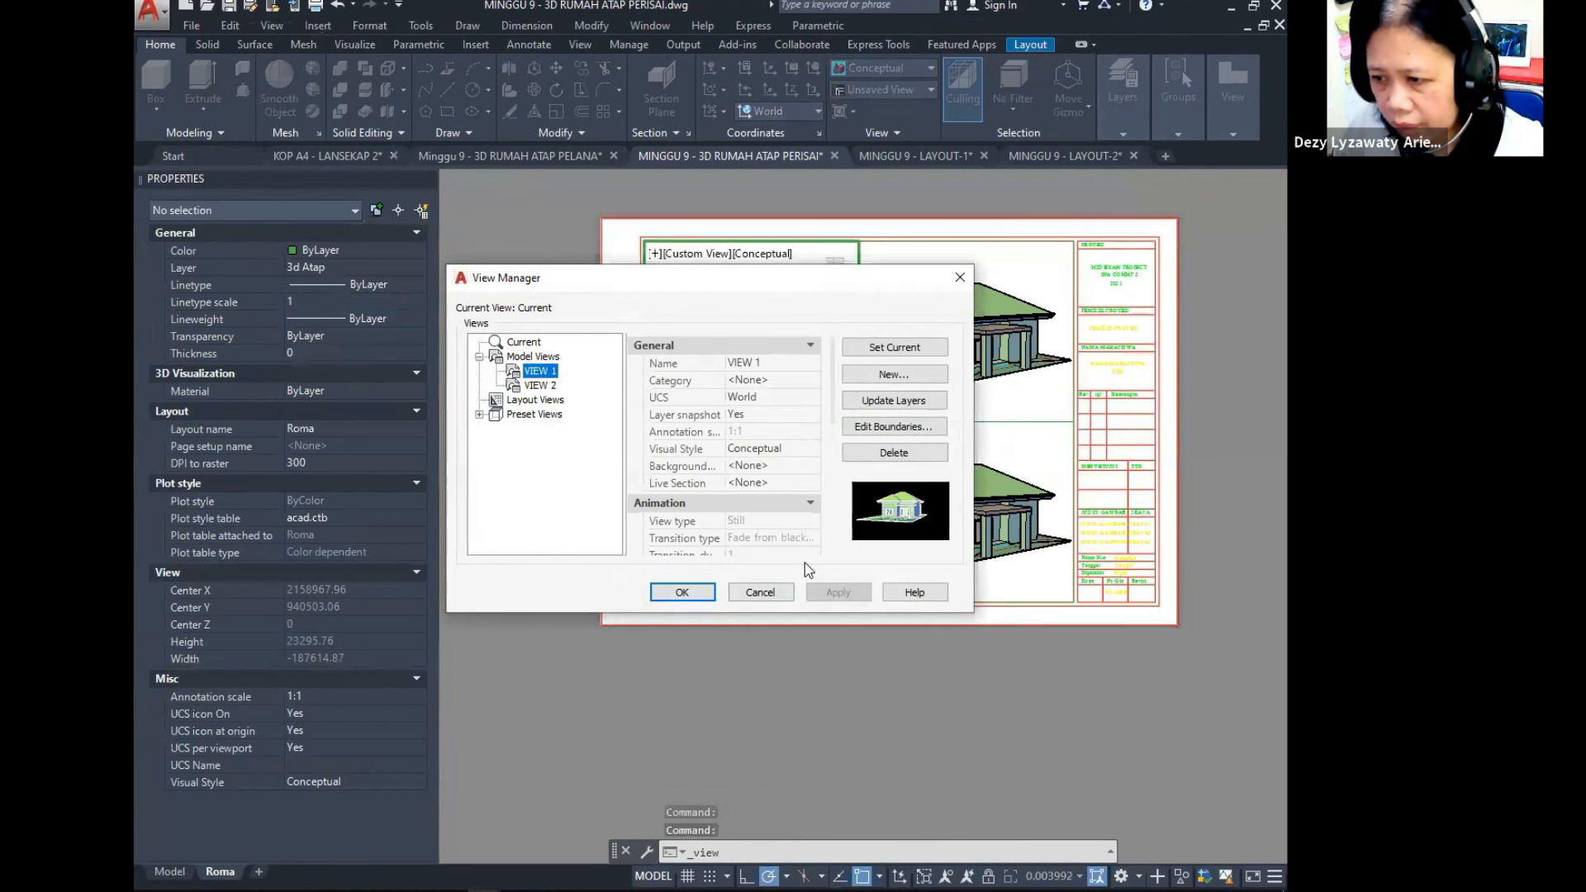
left_click(906, 342)
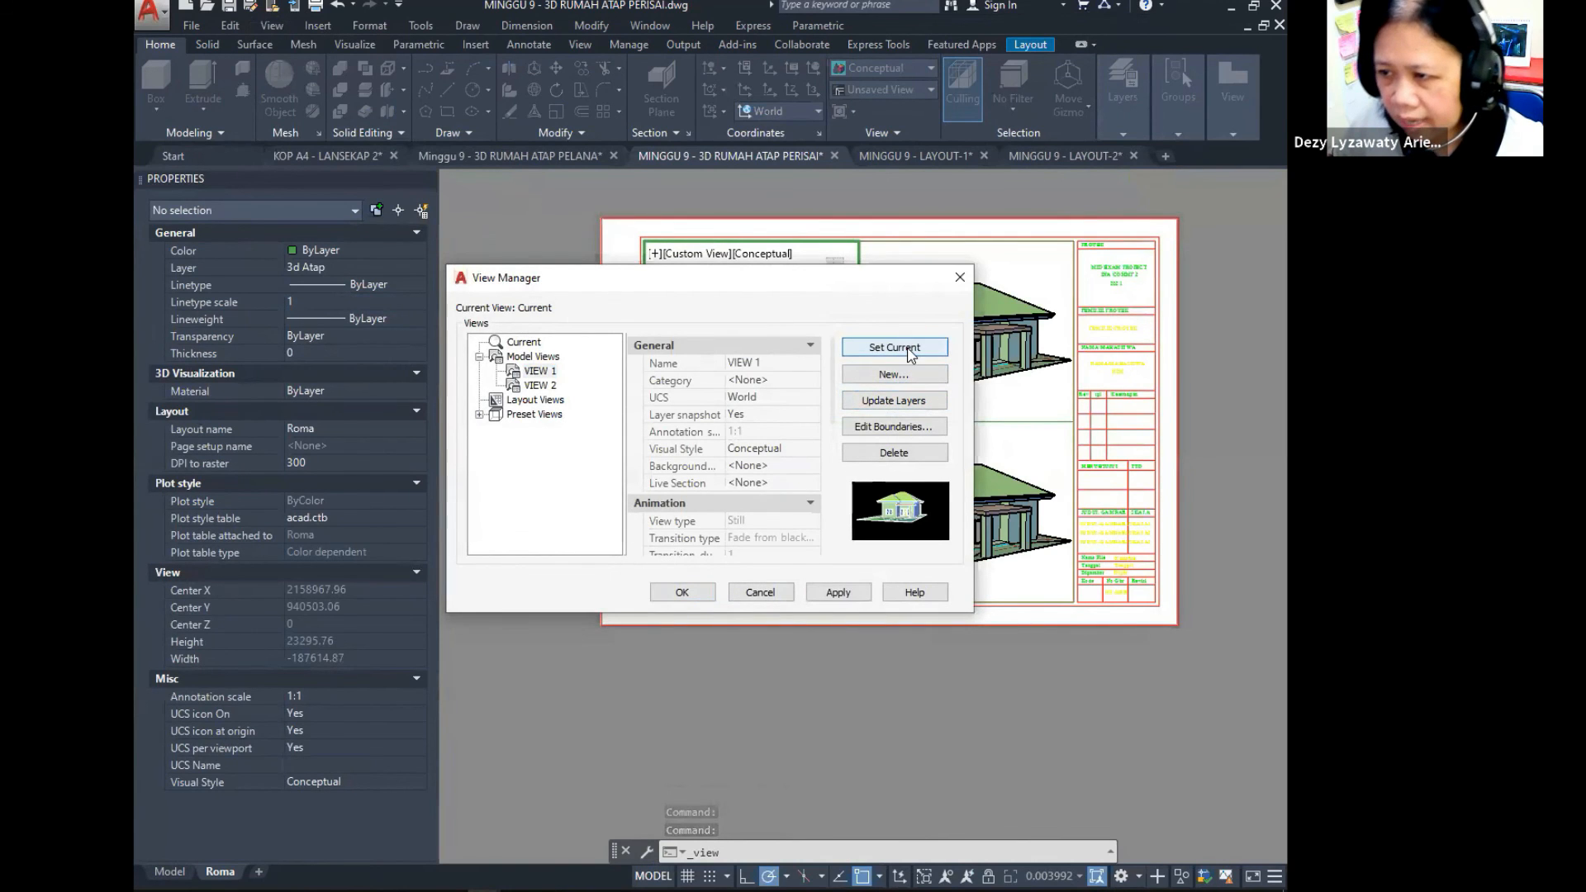
left_click(838, 593)
left_click(683, 591)
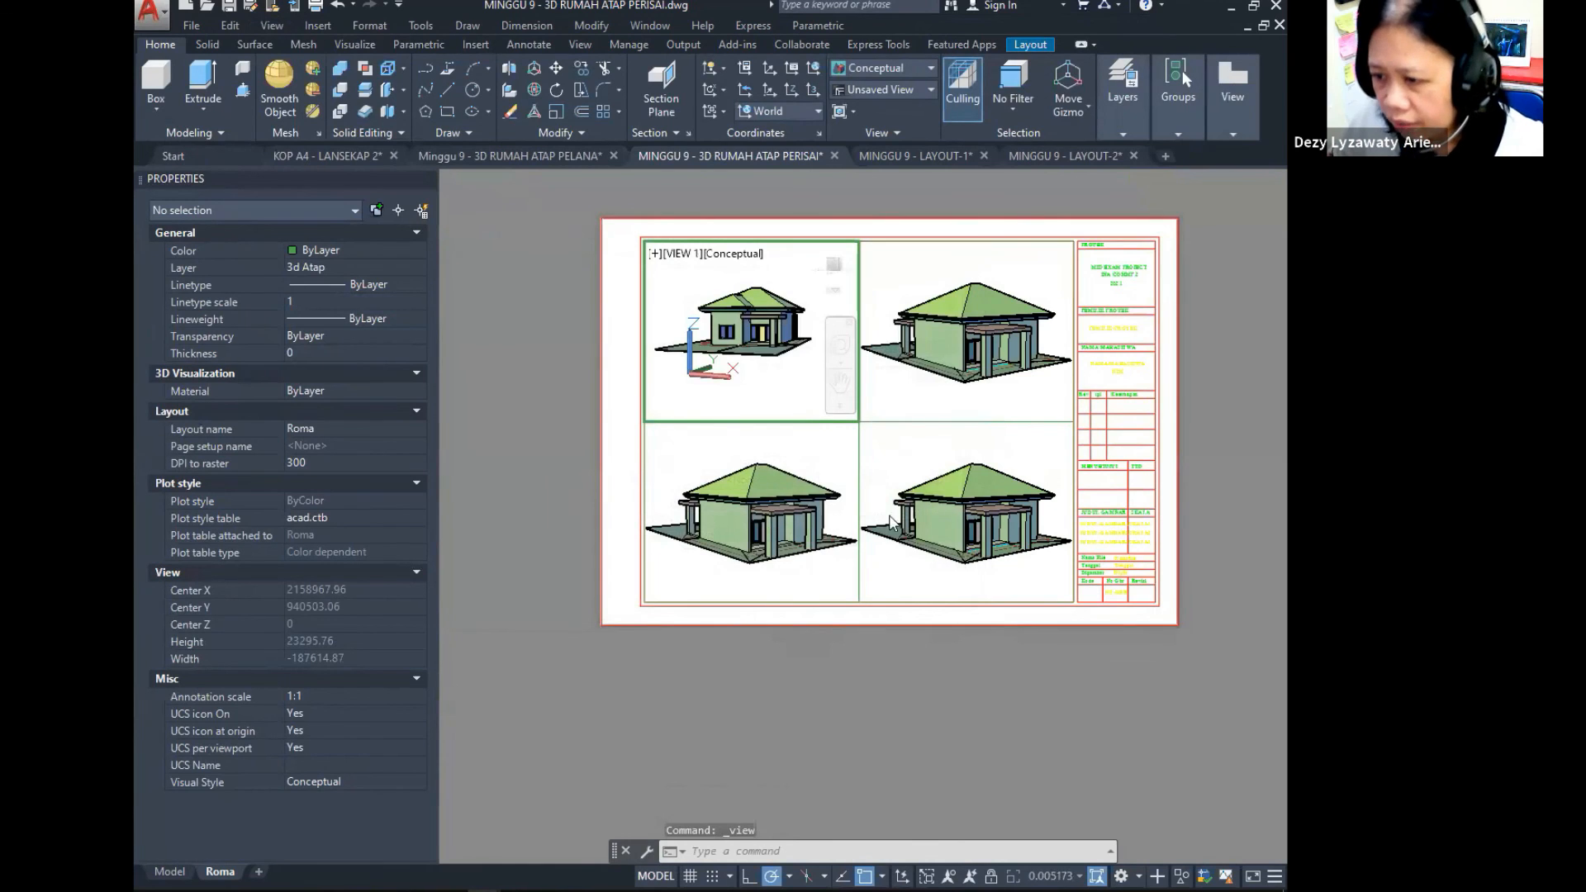
Step: Activate the upper-right viewport and orient its house view to Back
left_click(902, 455)
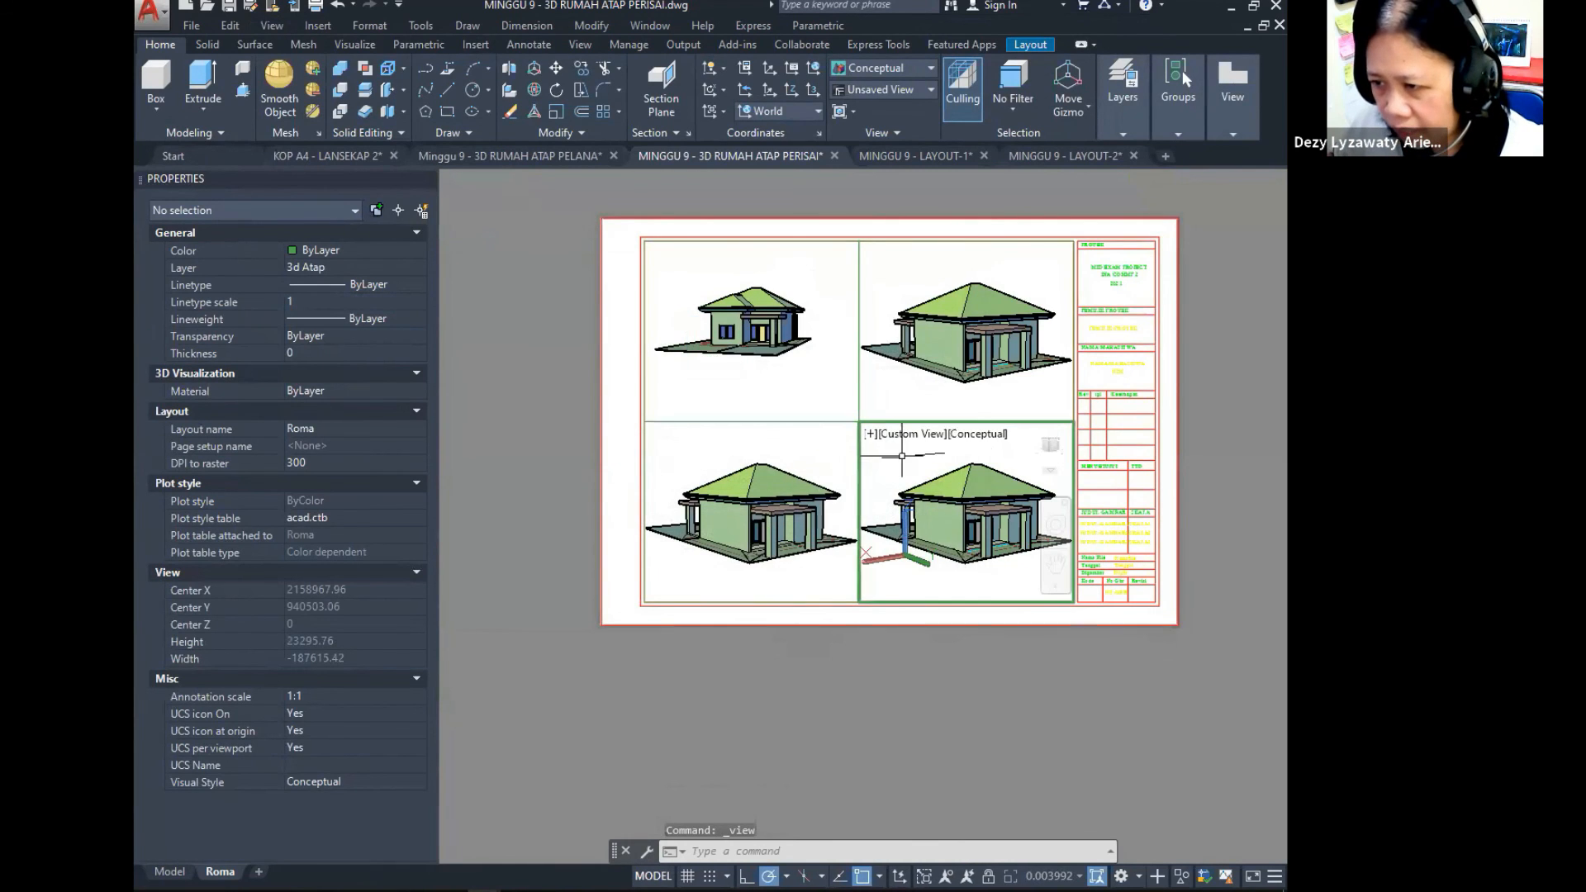
left_click(885, 401)
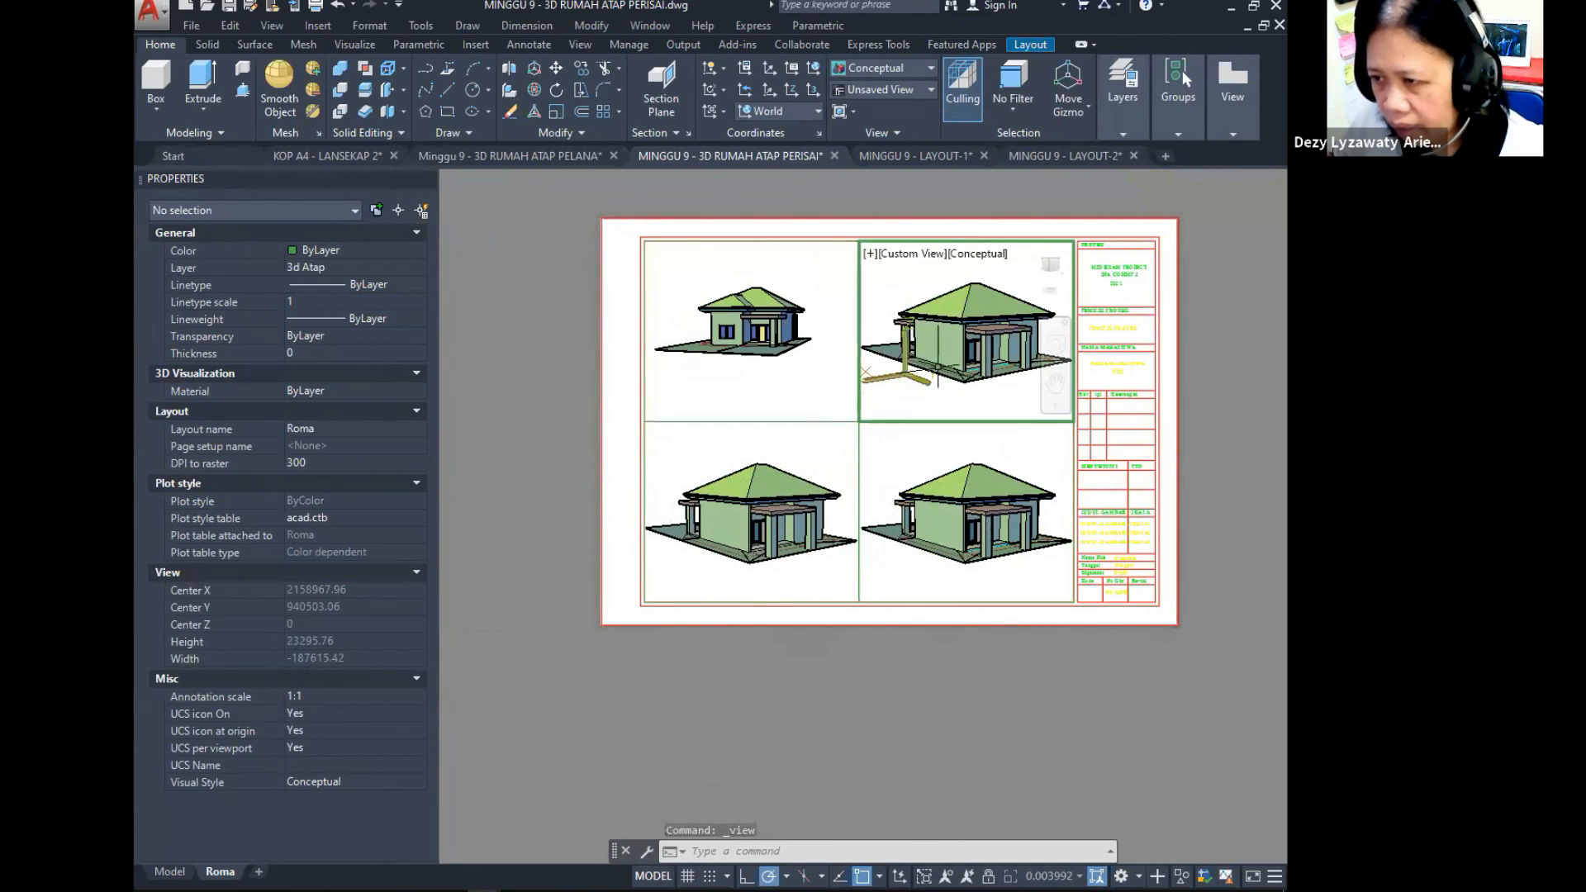
left_click(1055, 267)
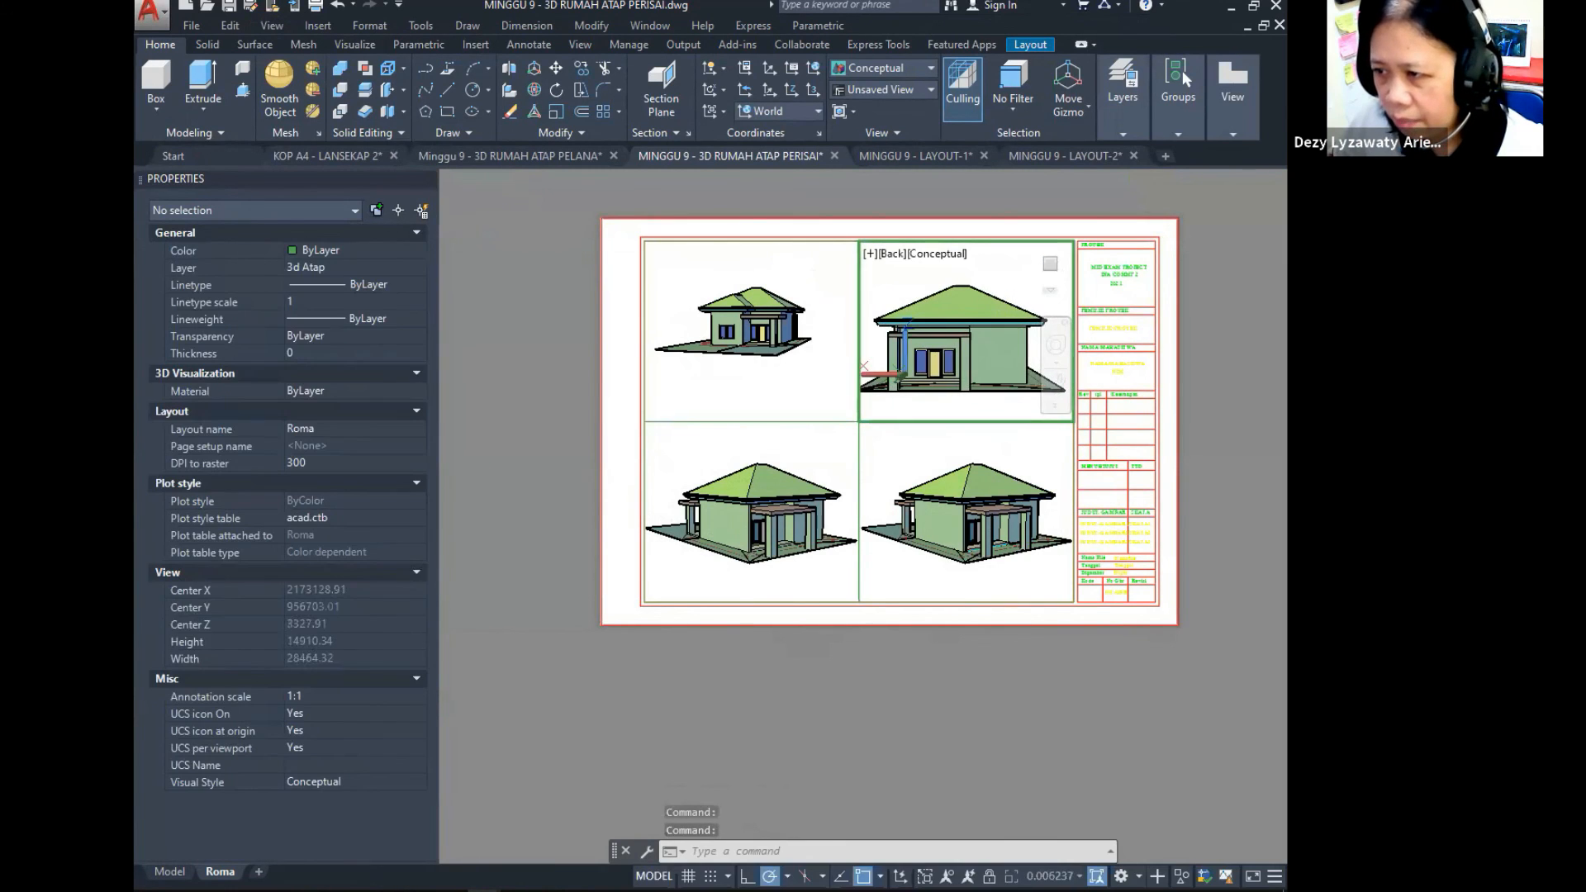
Step: Orient the lower-left viewport to the Right view and enlarge the house to span the viewport's width
left_click(782, 463)
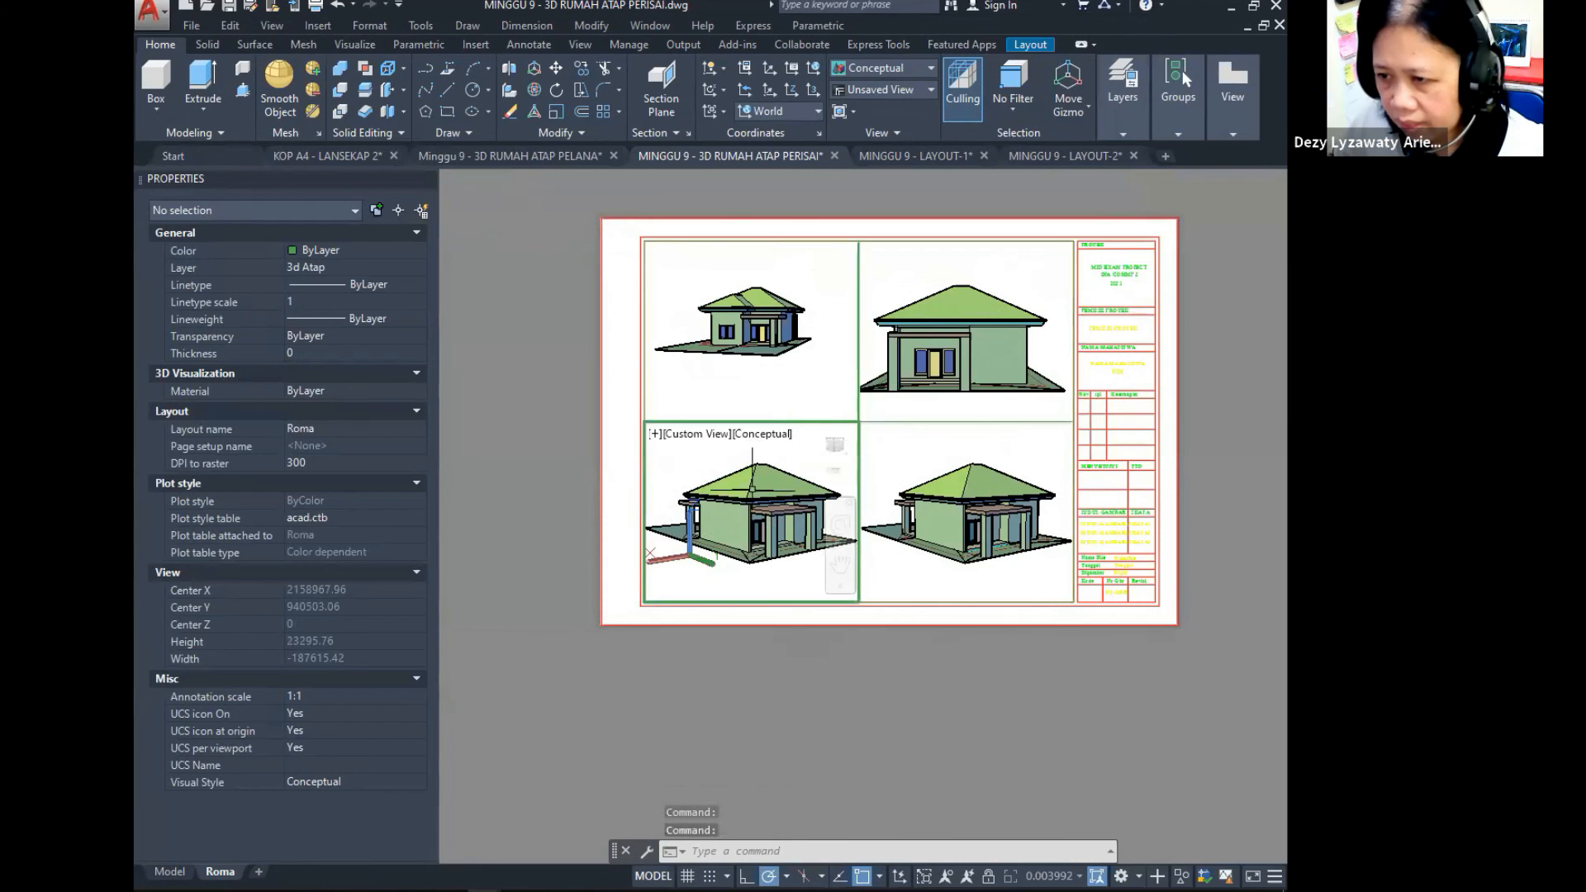
left_click(833, 451)
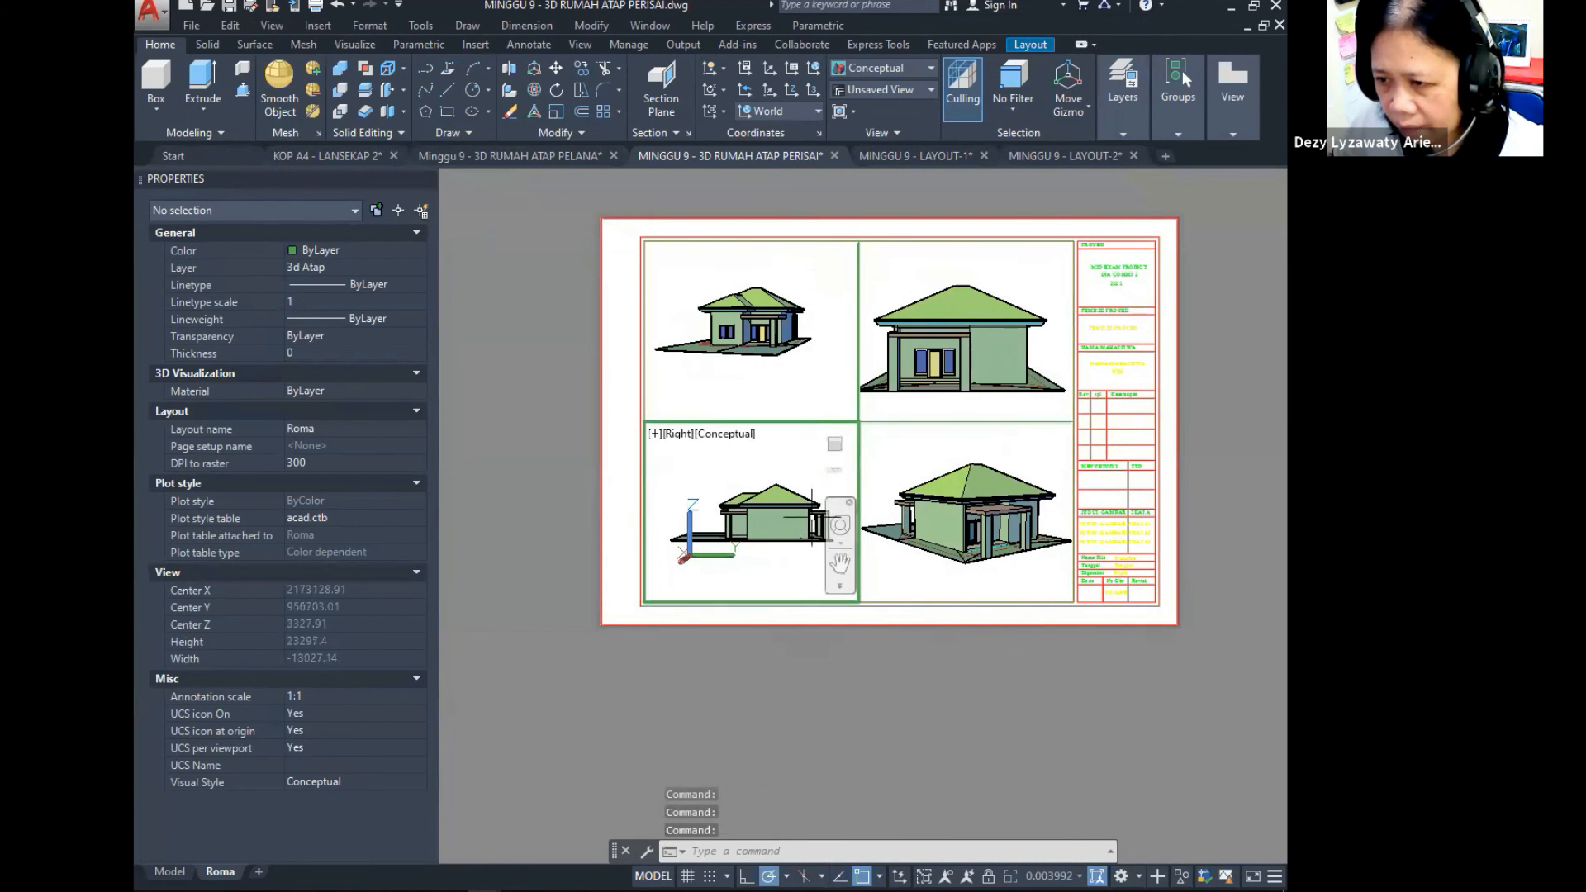
left_click_drag(761, 522, 779, 522)
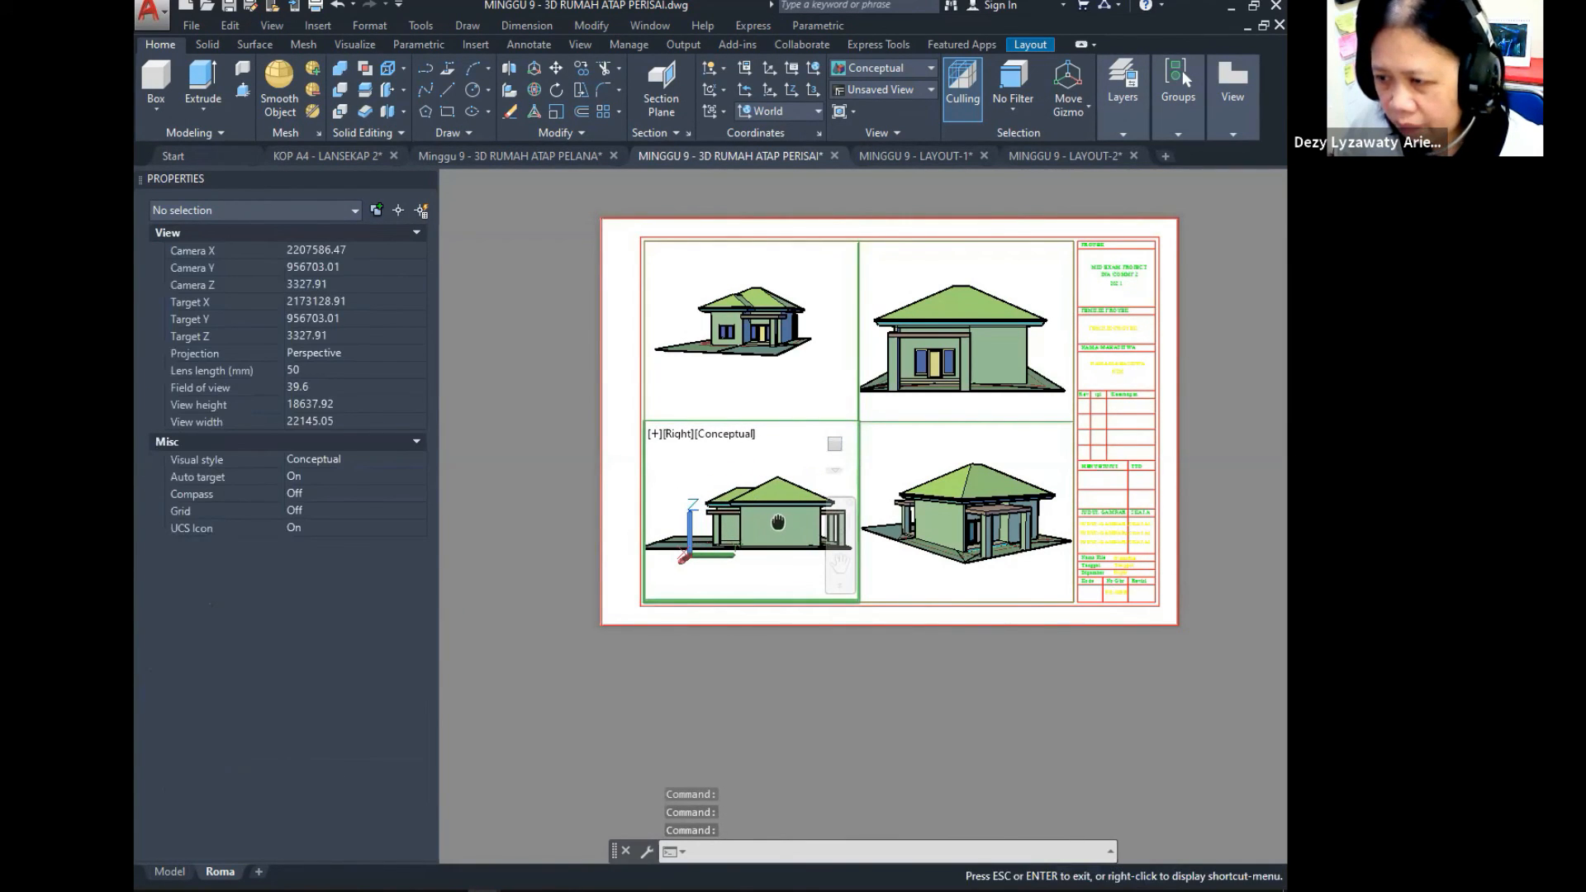
key("Escape")
Step: Apply the named view VIEW 2 to the lower-right viewport of the Roma layout
left_click(924, 454)
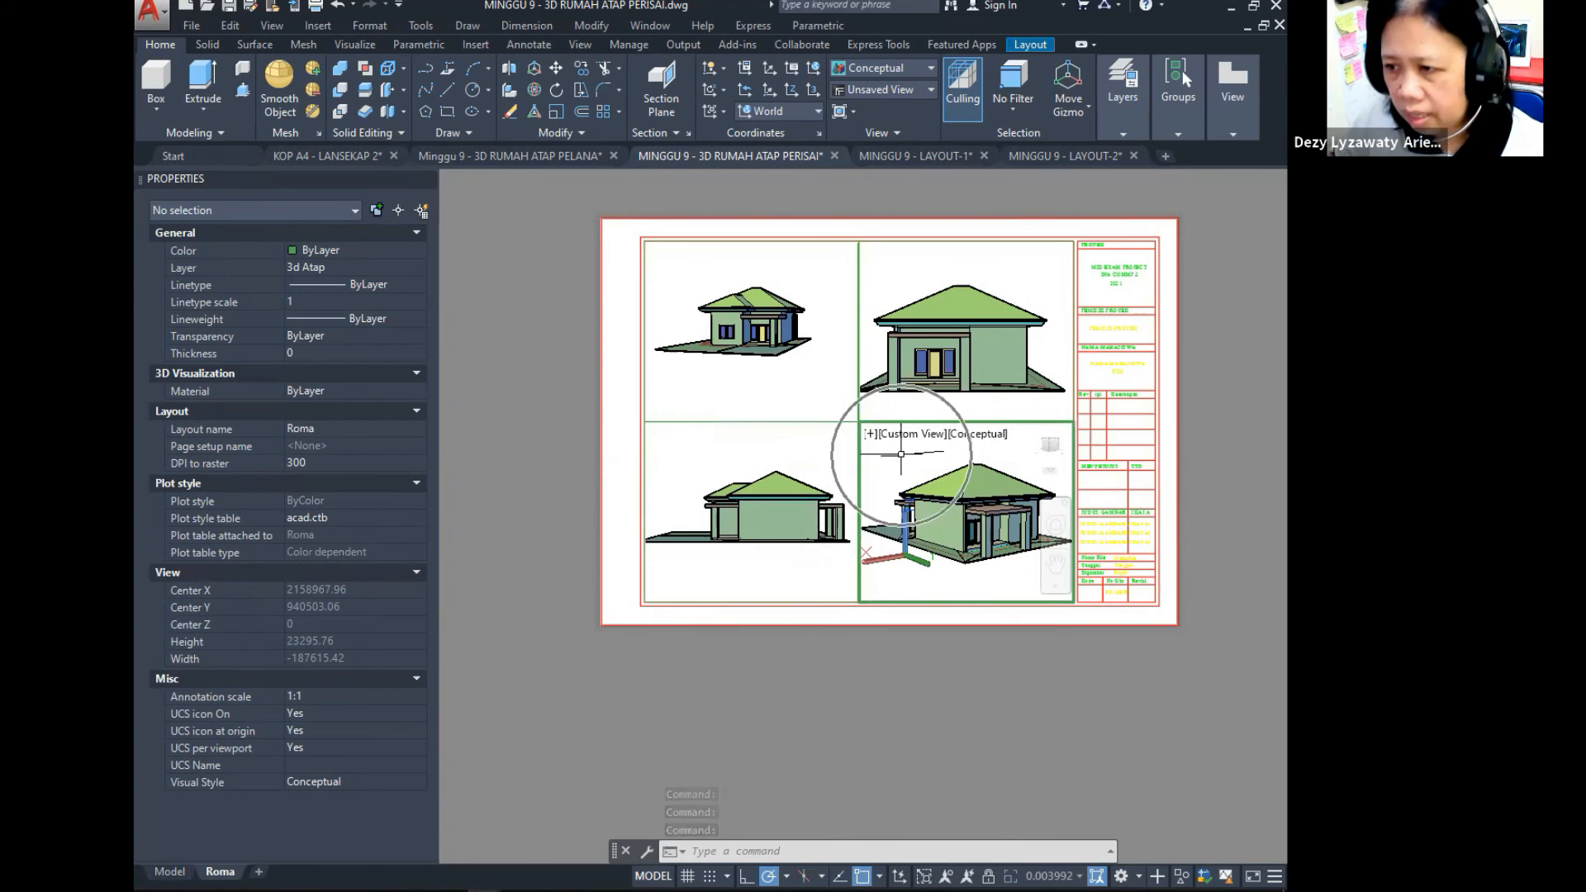
left_click(273, 25)
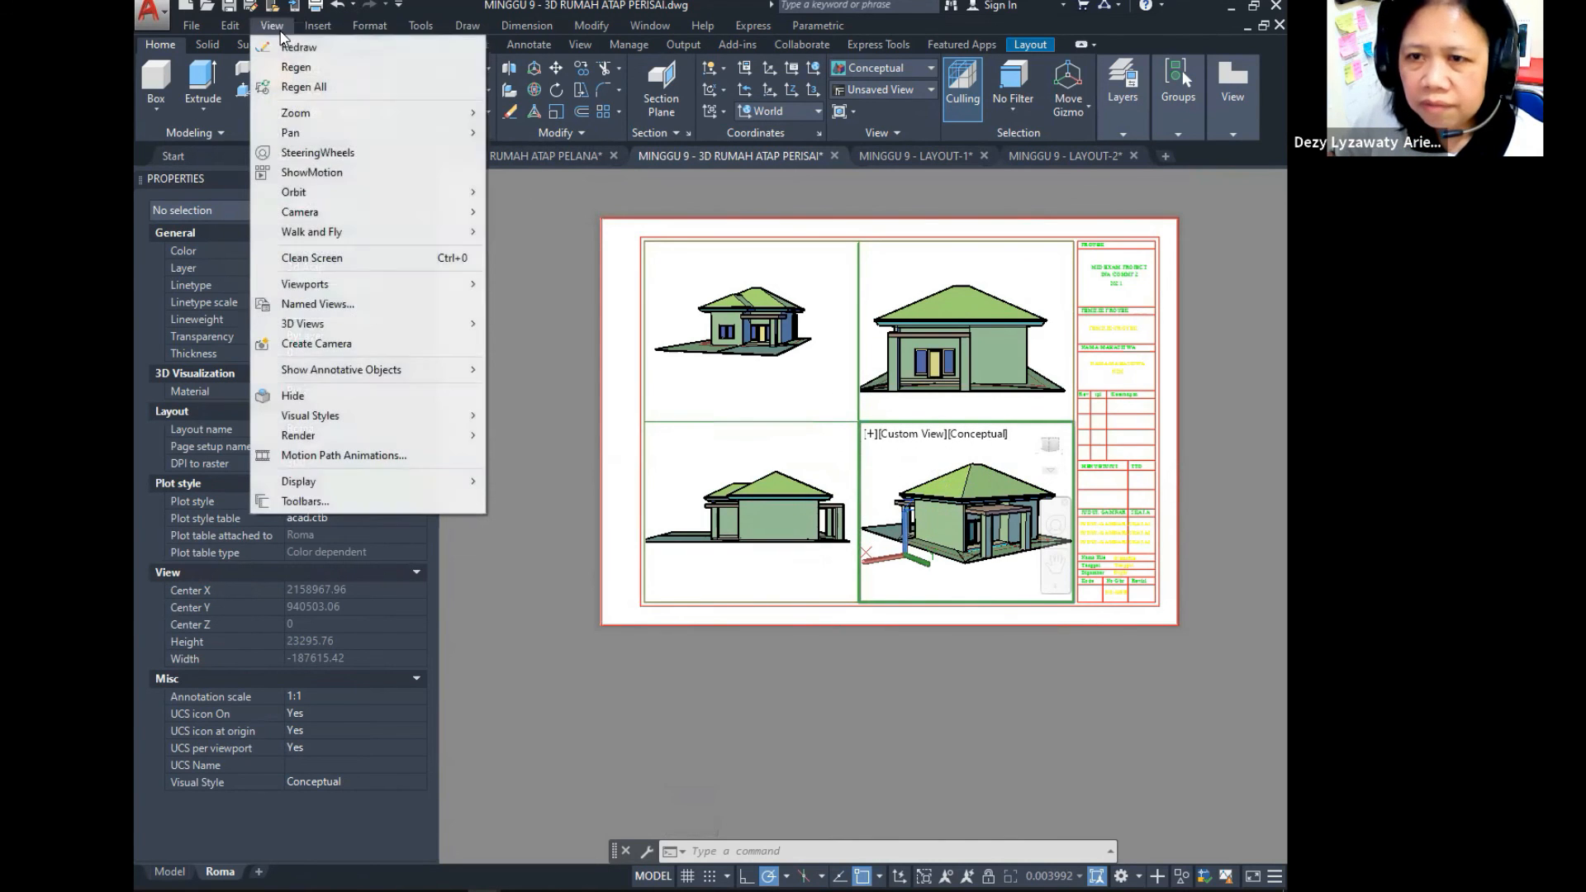
left_click(352, 302)
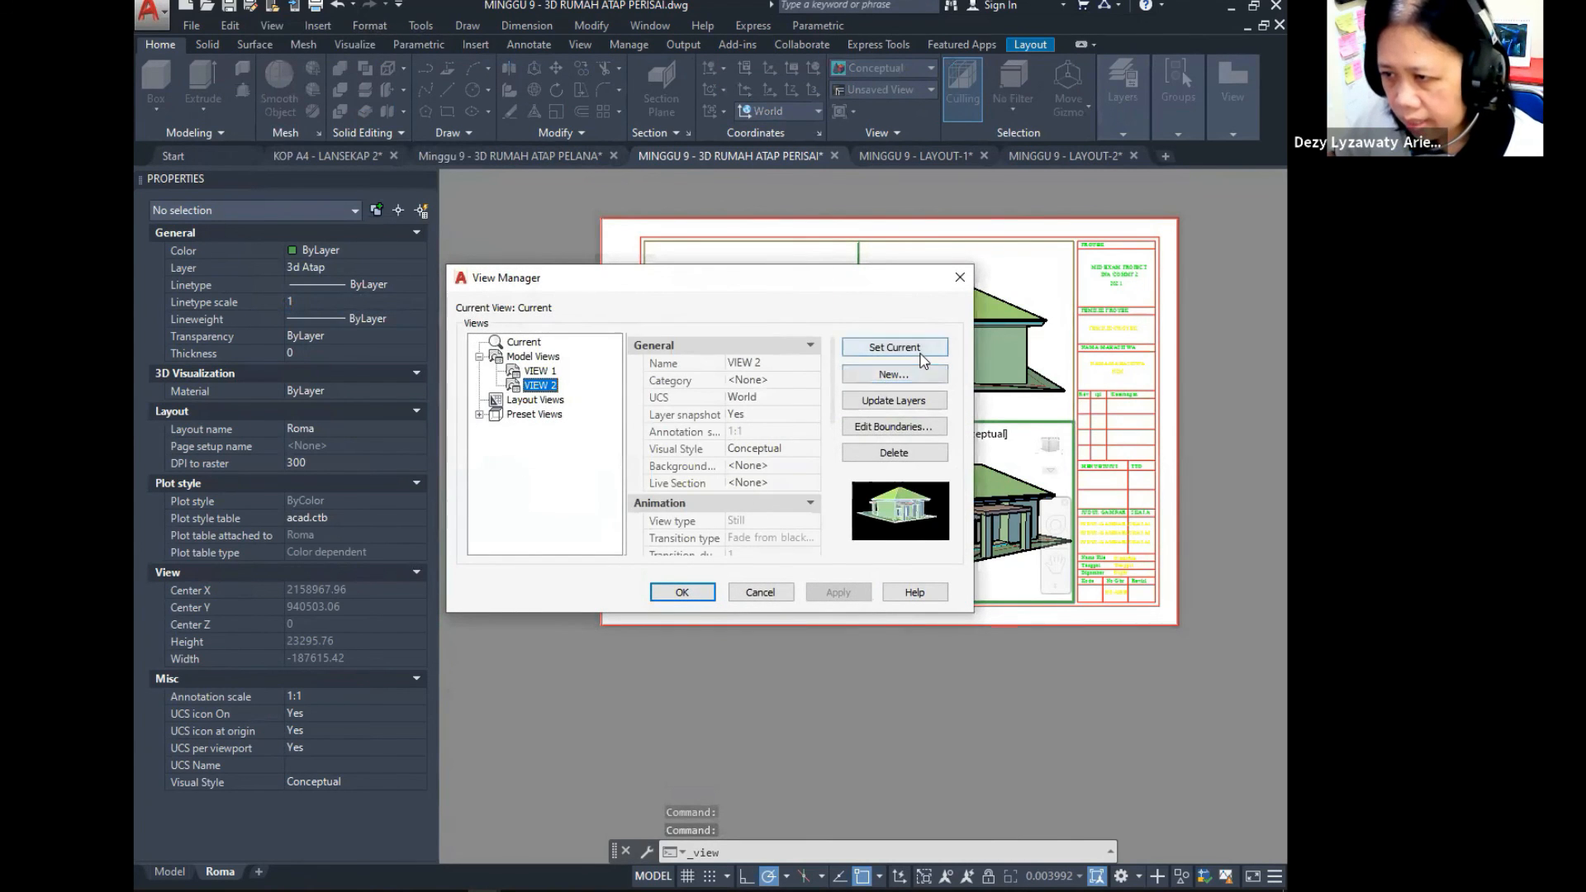
left_click(924, 352)
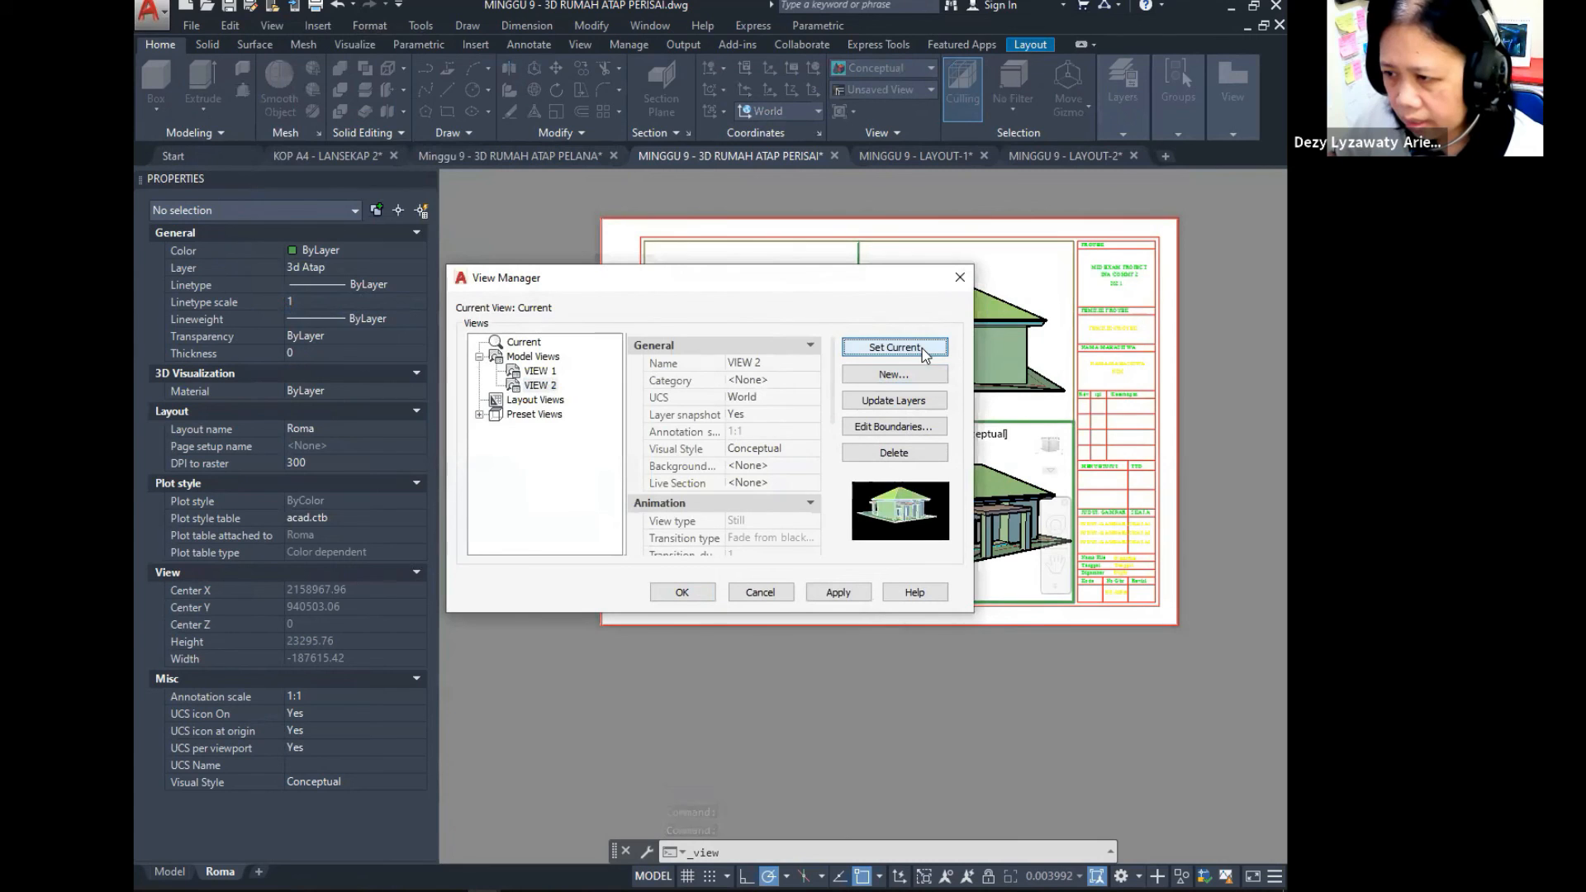
left_click(861, 597)
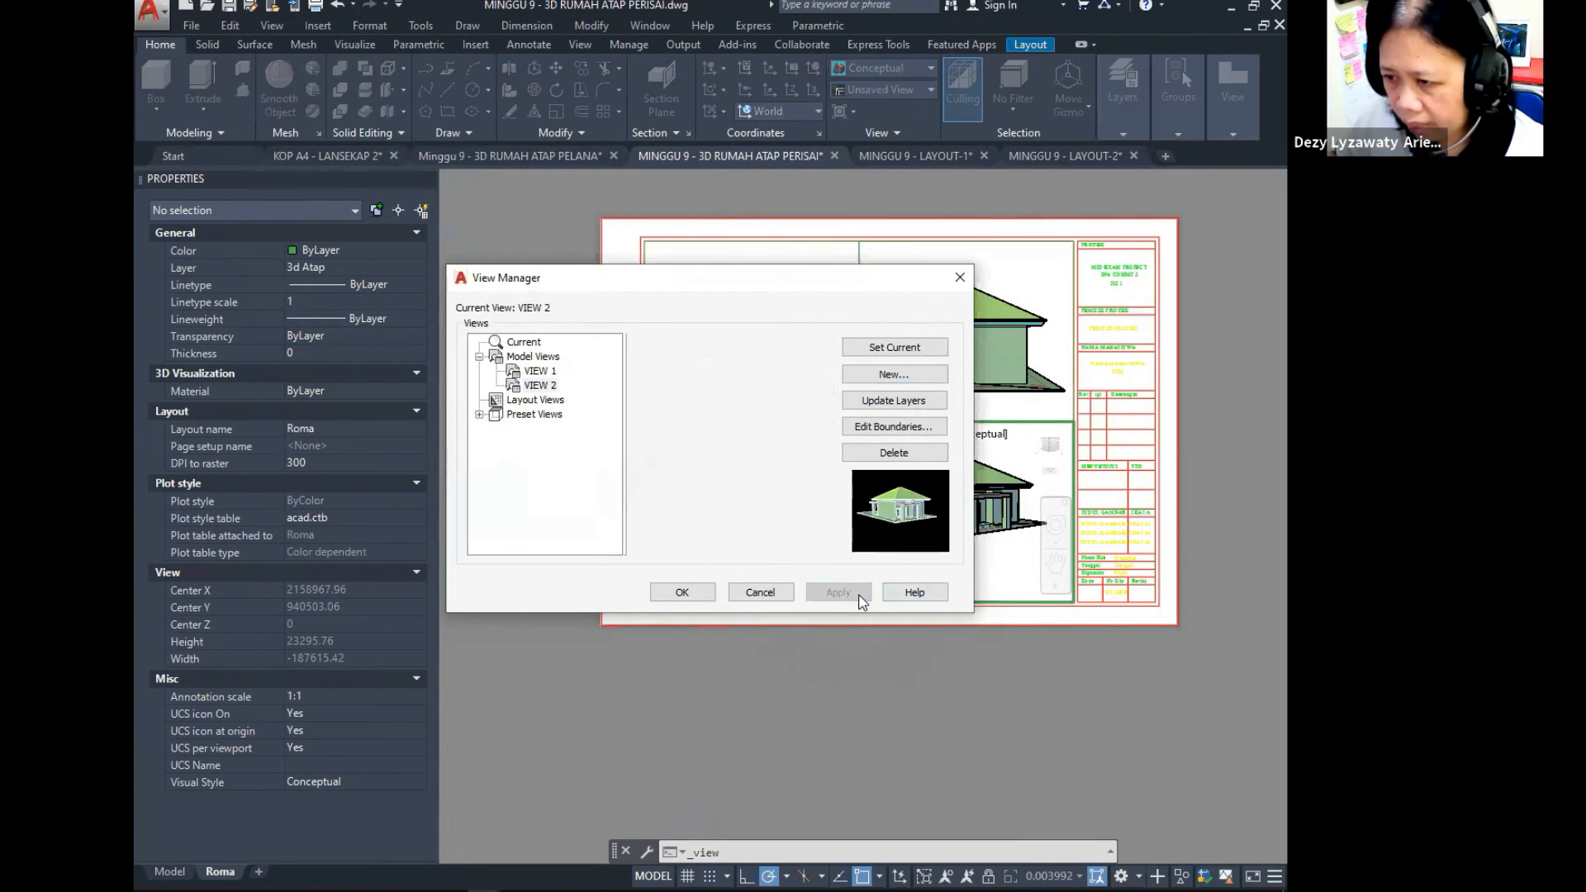
key("Return")
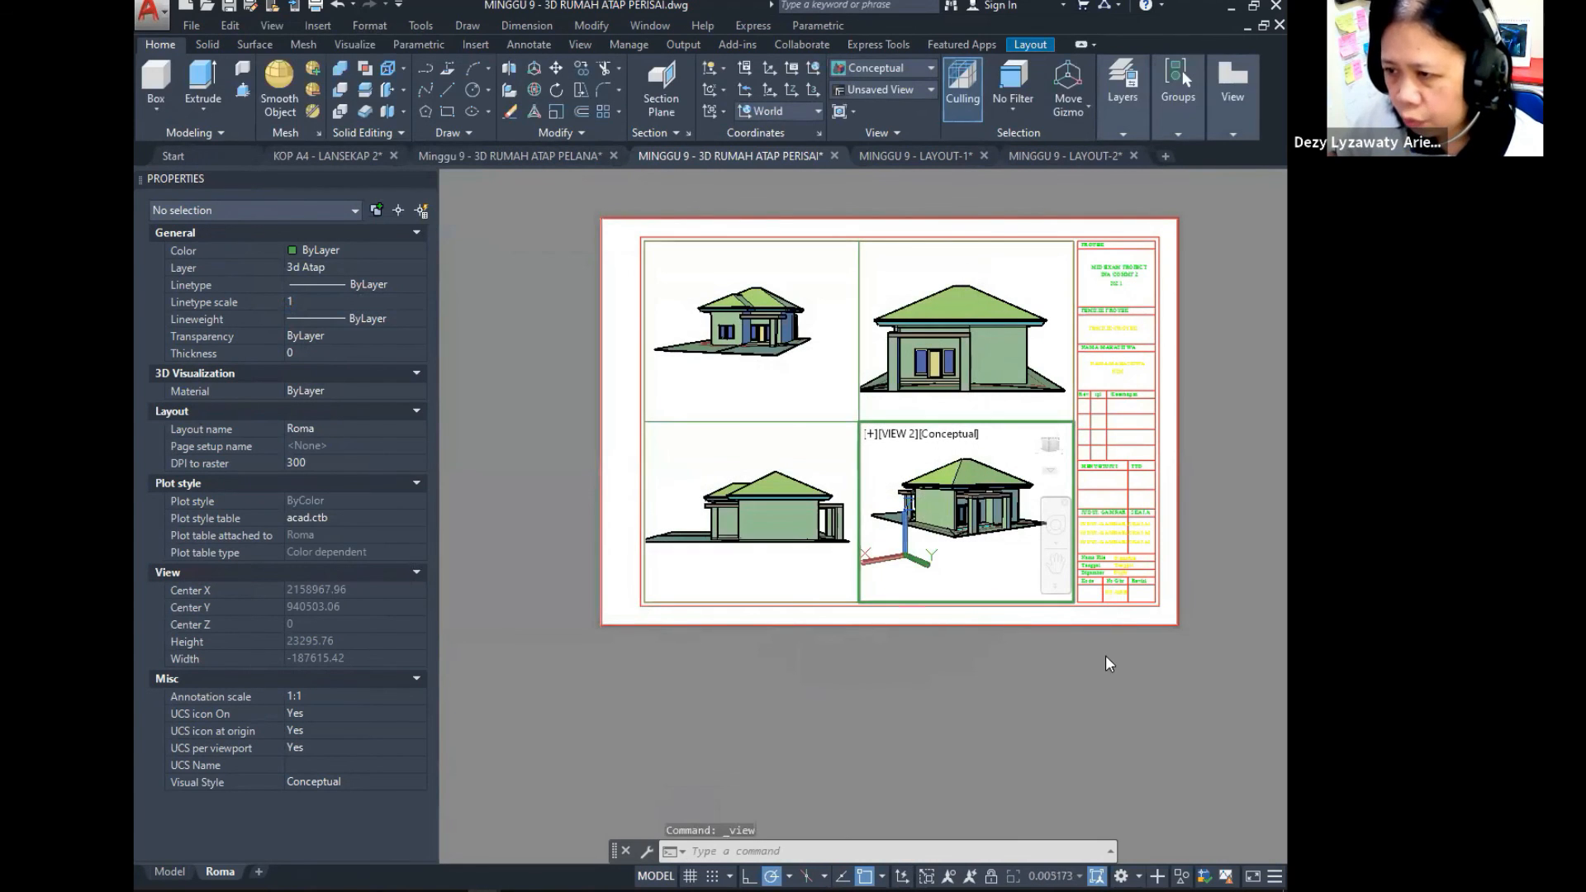
Step: Return the Roma layout to paper space and close the Properties palette
double_click(1071, 694)
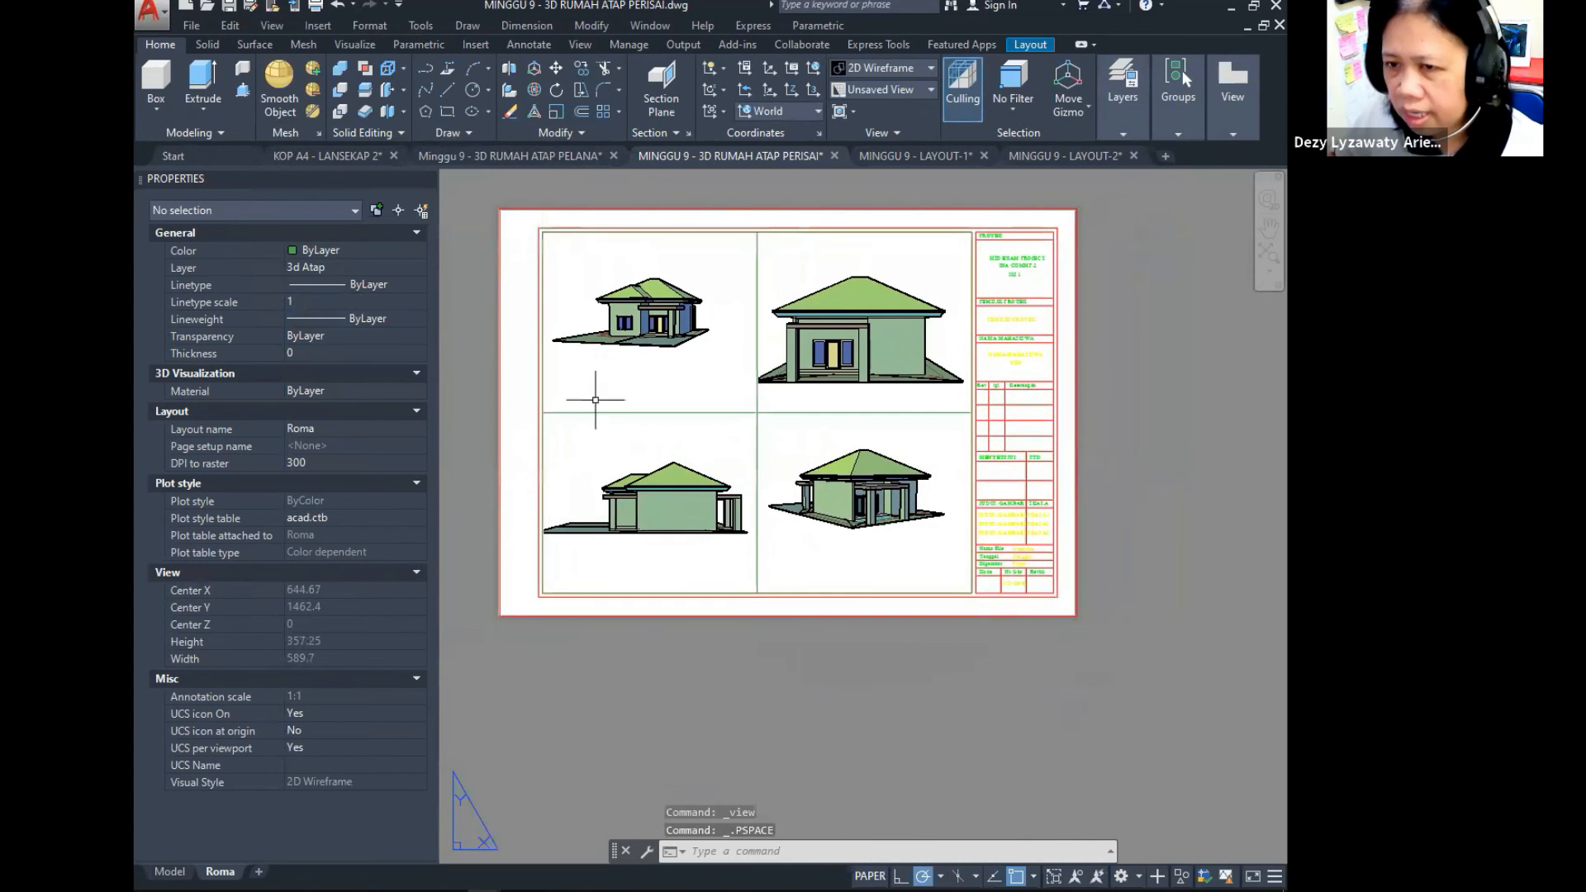
left_click(429, 176)
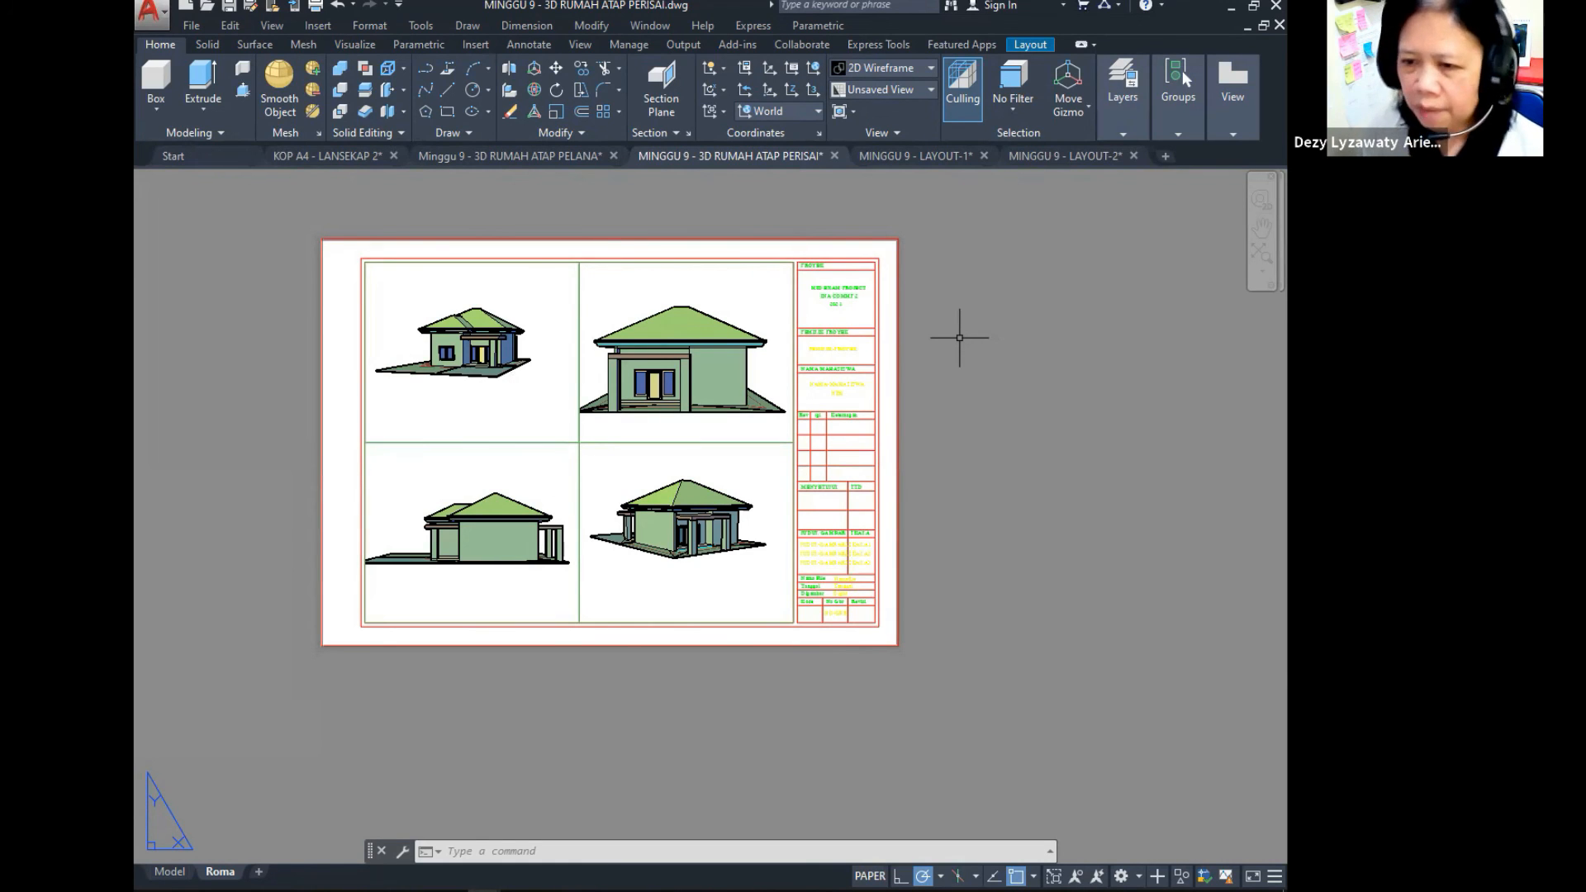
middle_click_drag(669, 590, 677, 596)
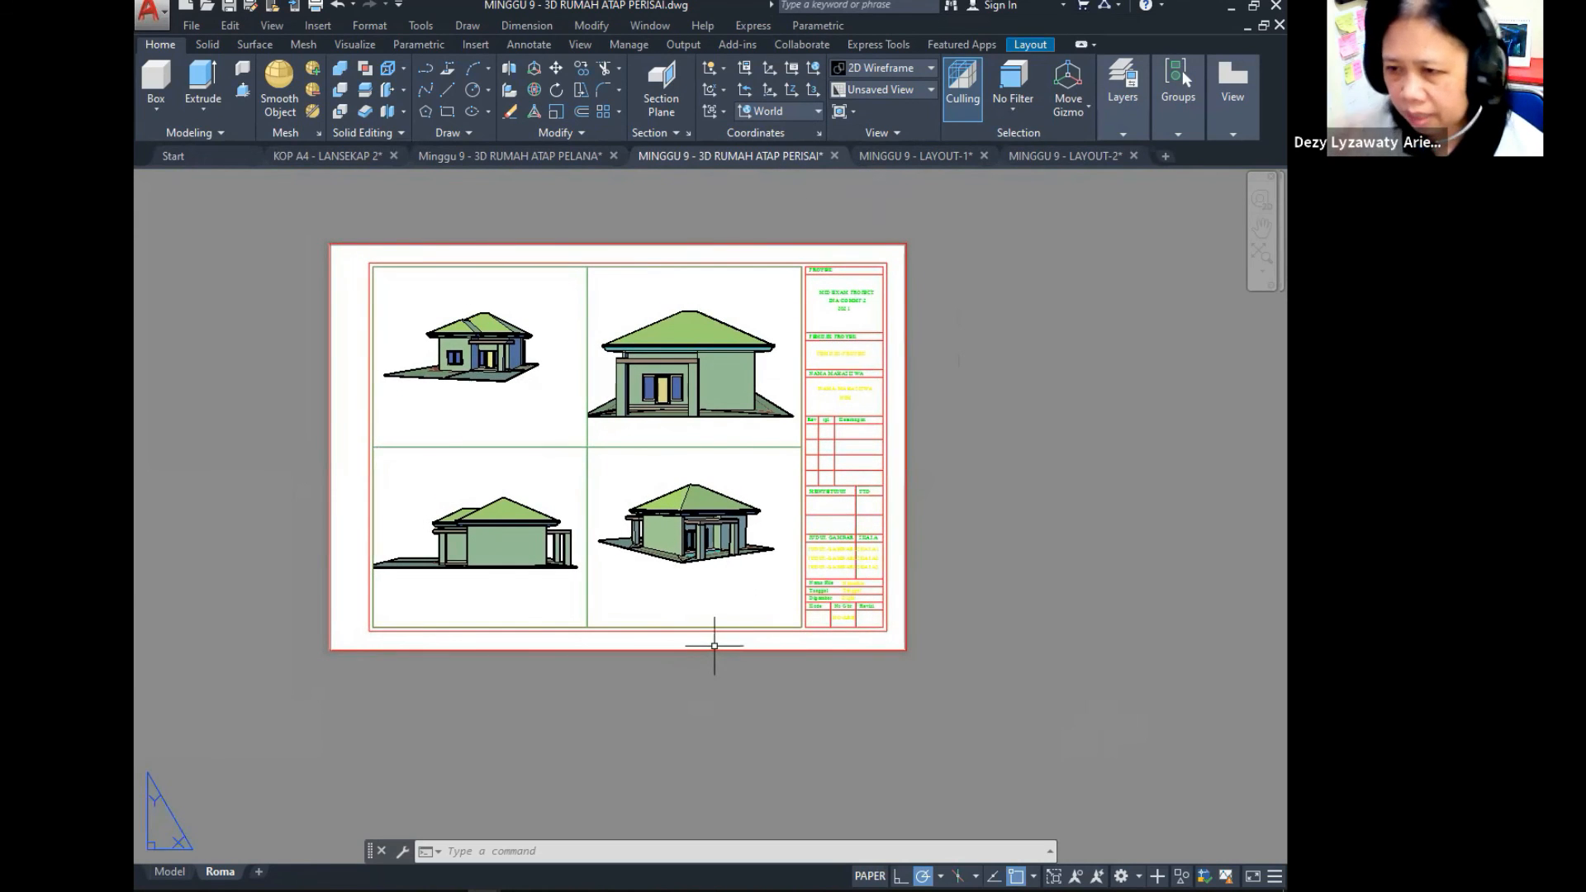